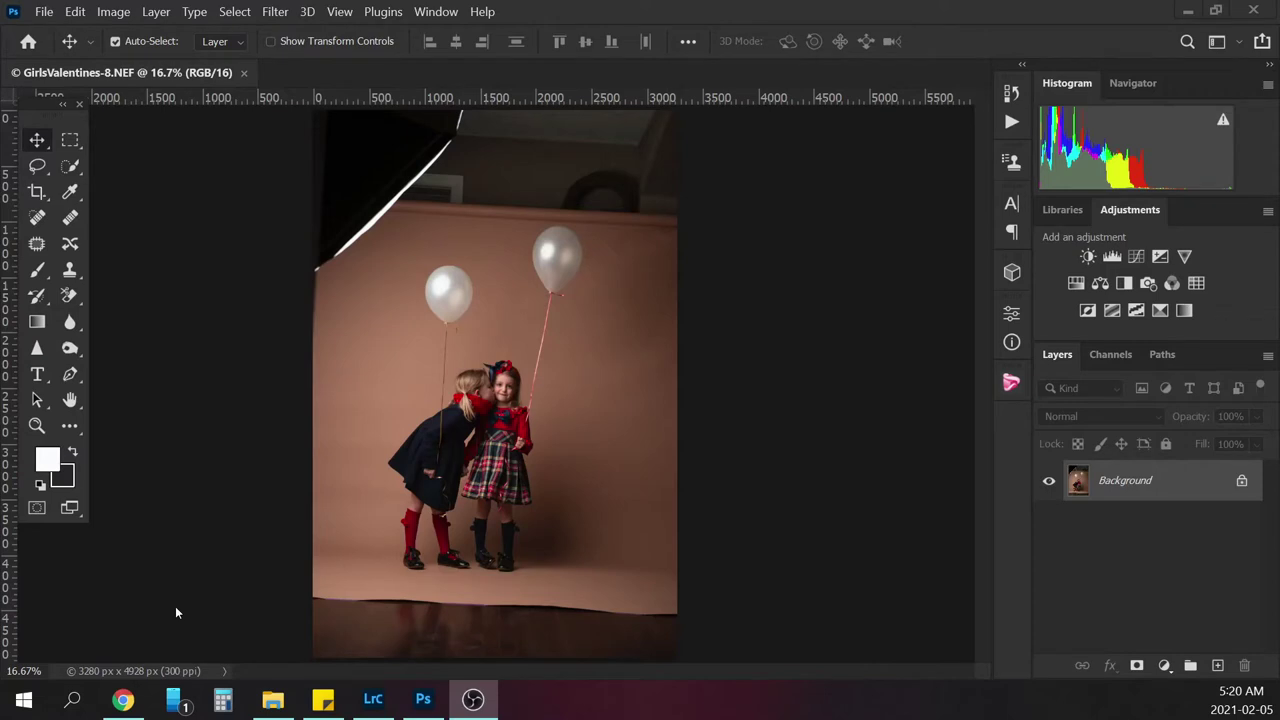
Straighten the photo along the backdrop's lower edge and crop it to a 4 : 5 (8 : 10) ratio around the girls and balloons
{"action": "left_click", "coordinate": [36, 192]}
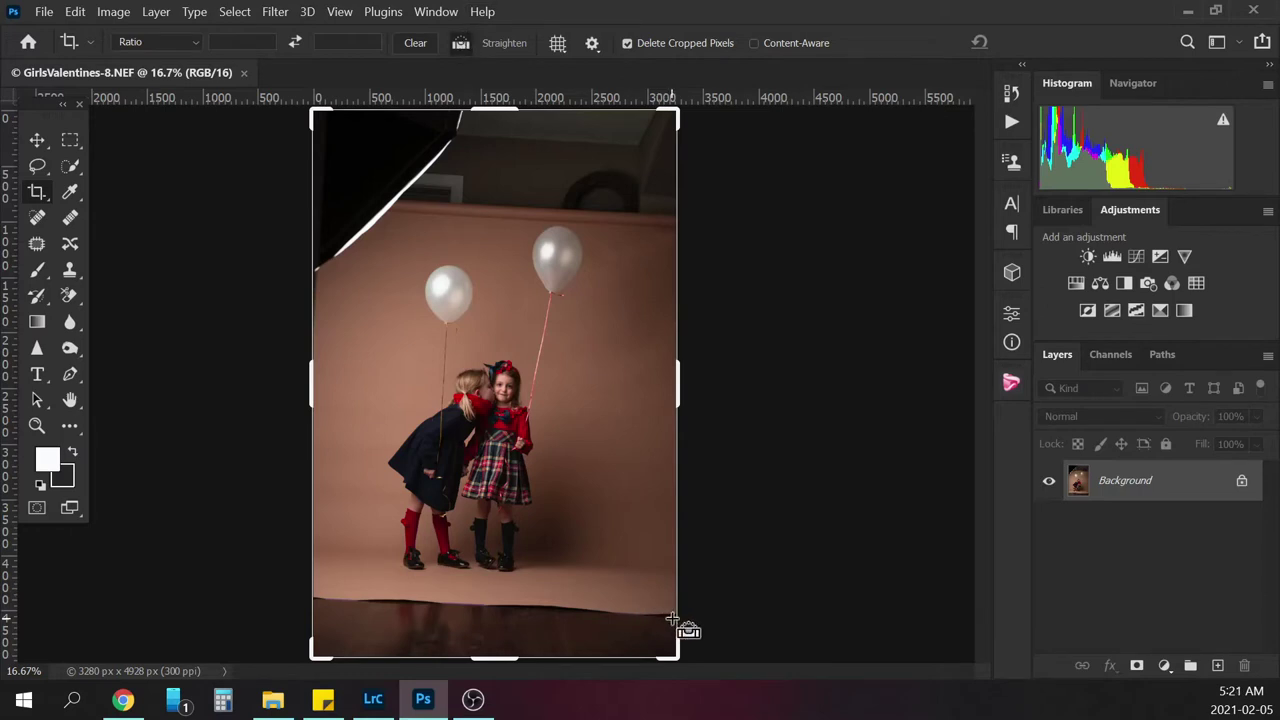
{"action": "left_click_drag", "start_coordinate": [679, 616], "coordinate": [298, 601]}
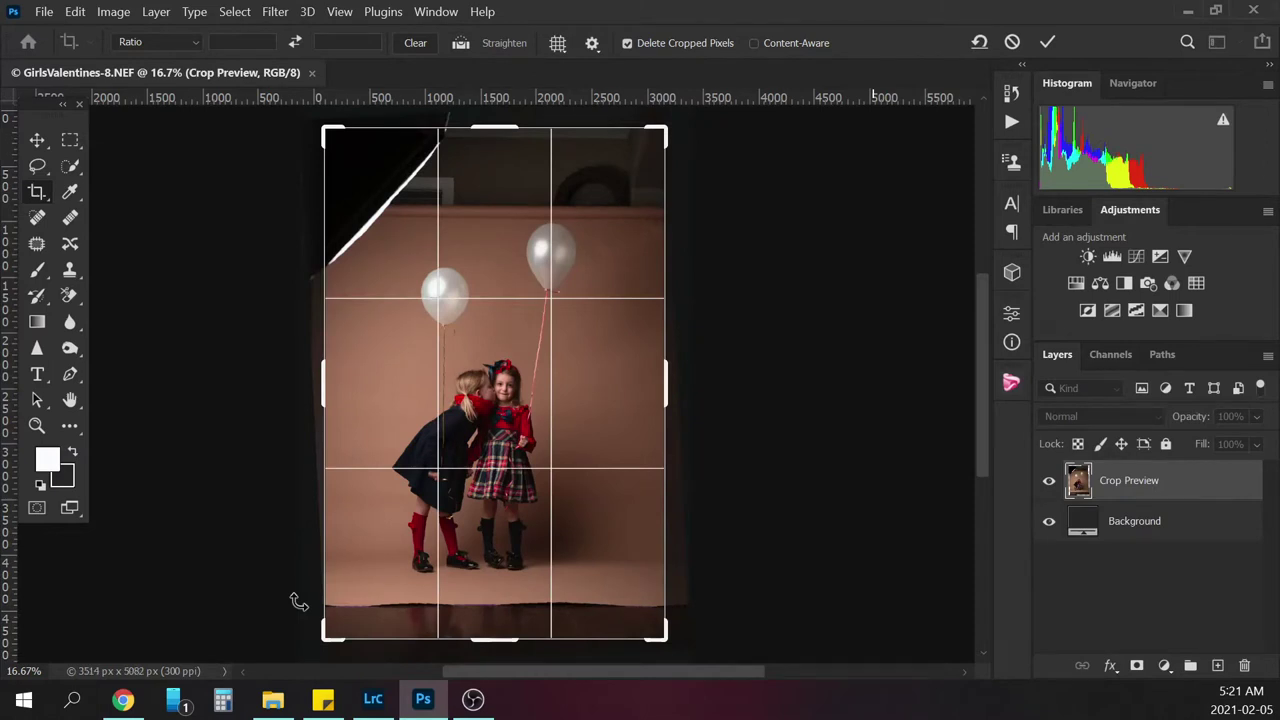
{"action": "left_click", "coordinate": [294, 43]}
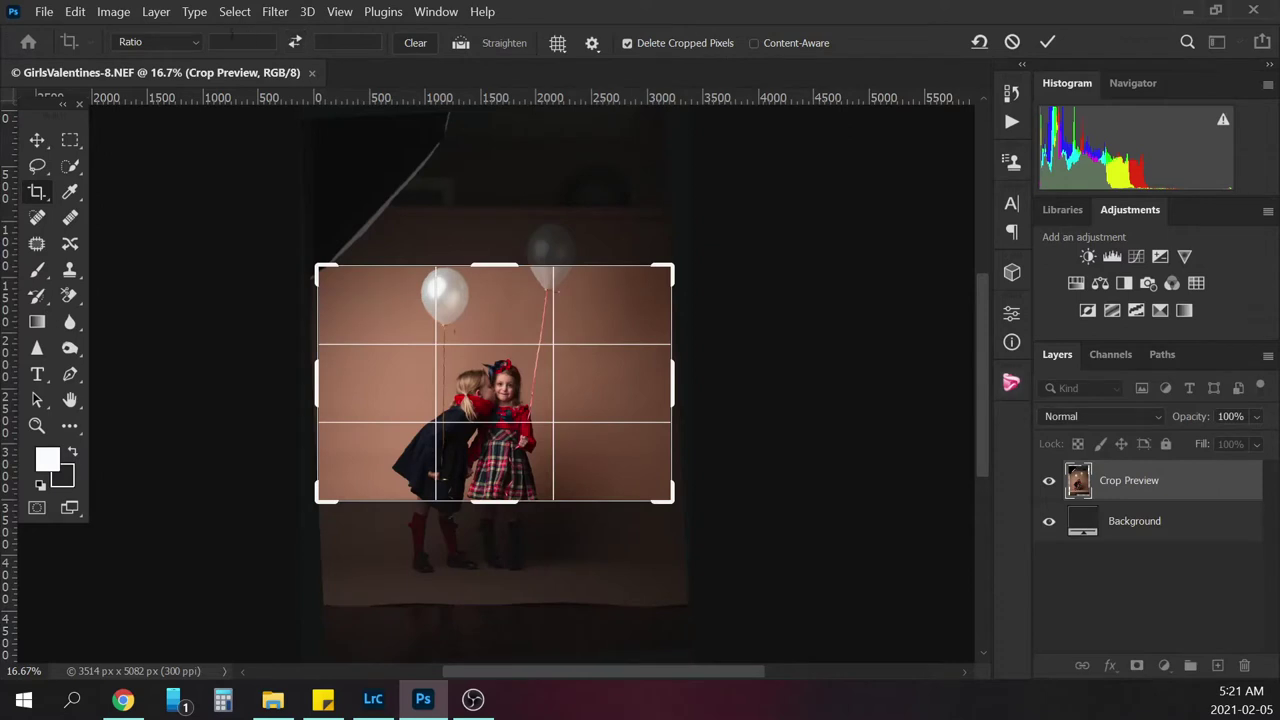
{"action": "left_click", "coordinate": [196, 44]}
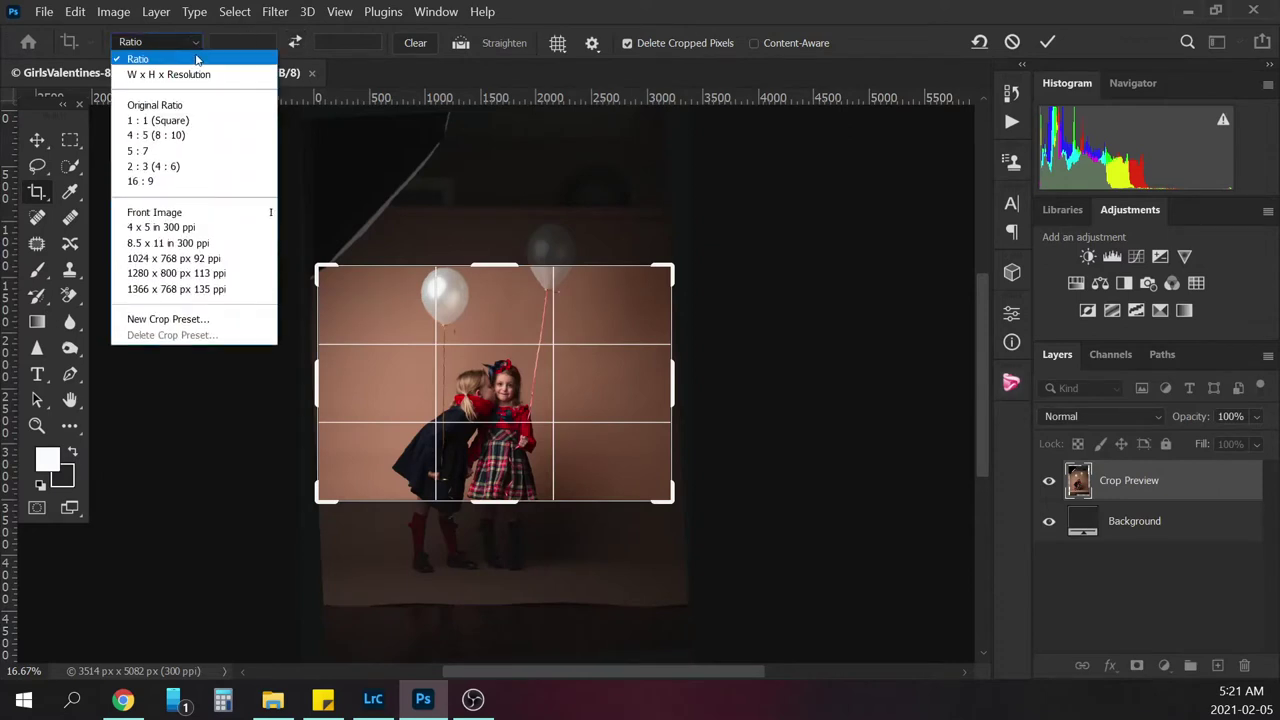
{"action": "left_click", "coordinate": [182, 135]}
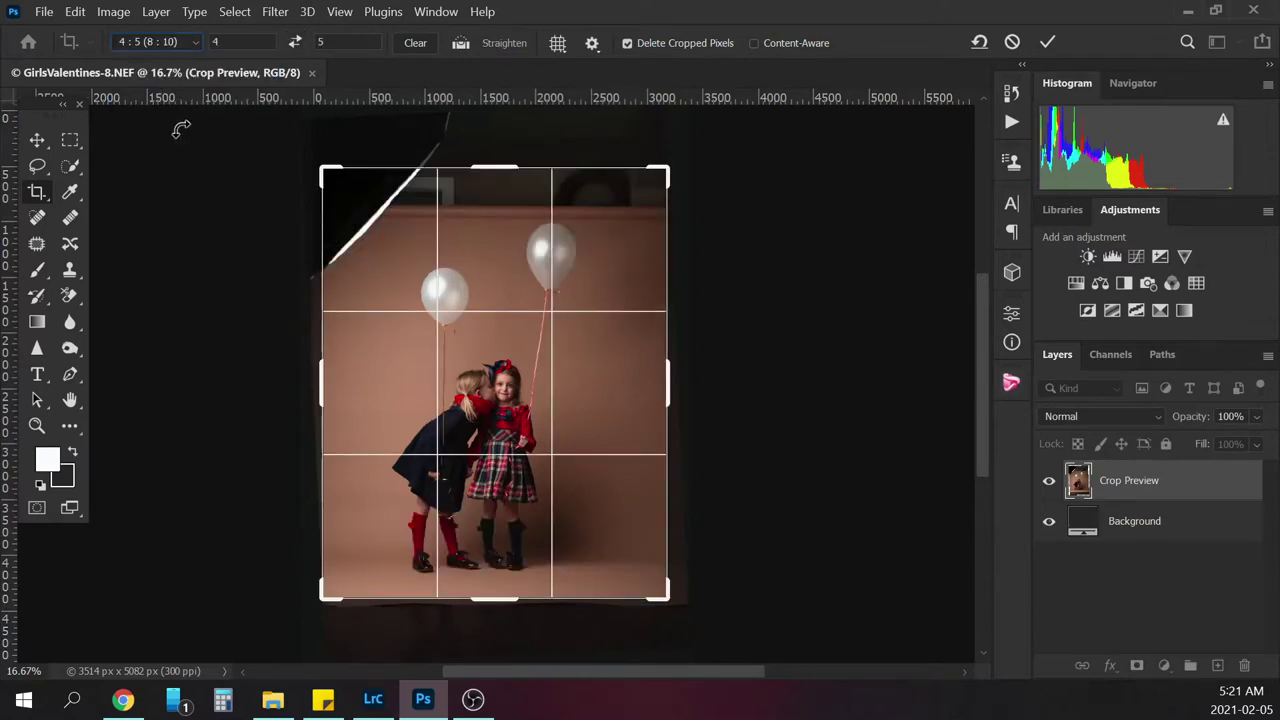
{"action": "left_click_drag", "start_coordinate": [605, 401], "coordinate": [603, 385]}
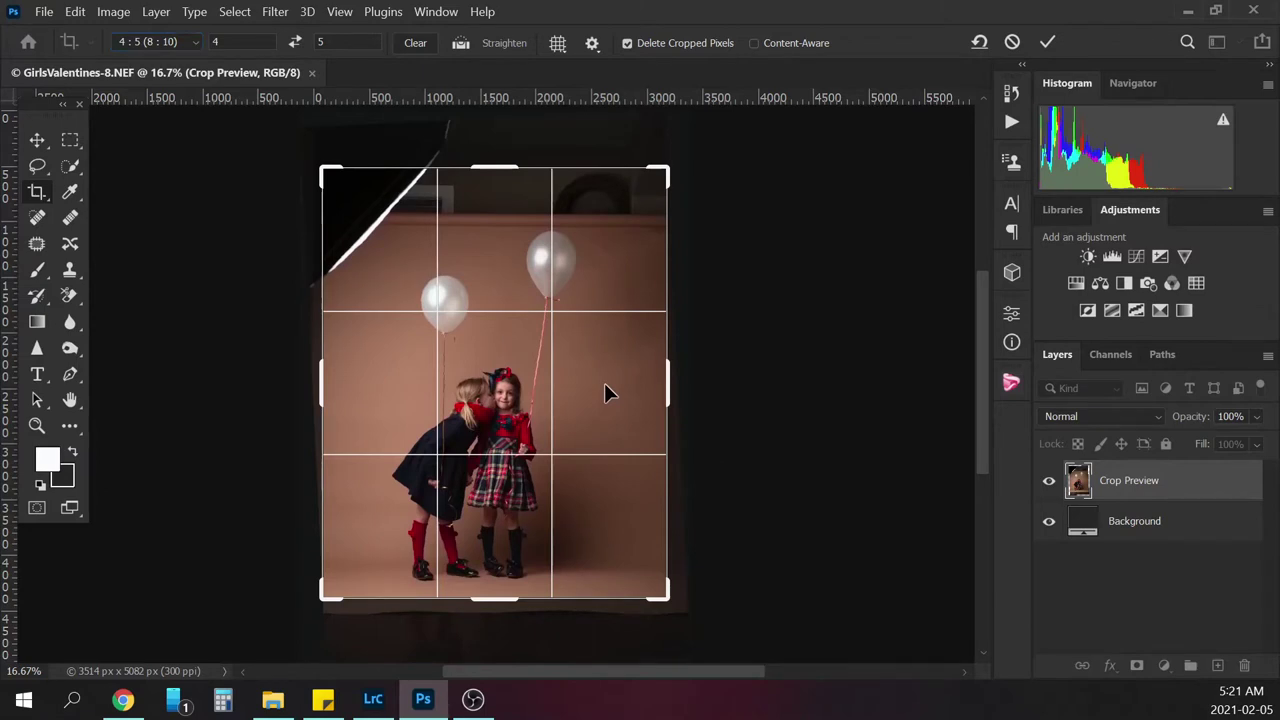
{"action": "key", "text": "Return"}
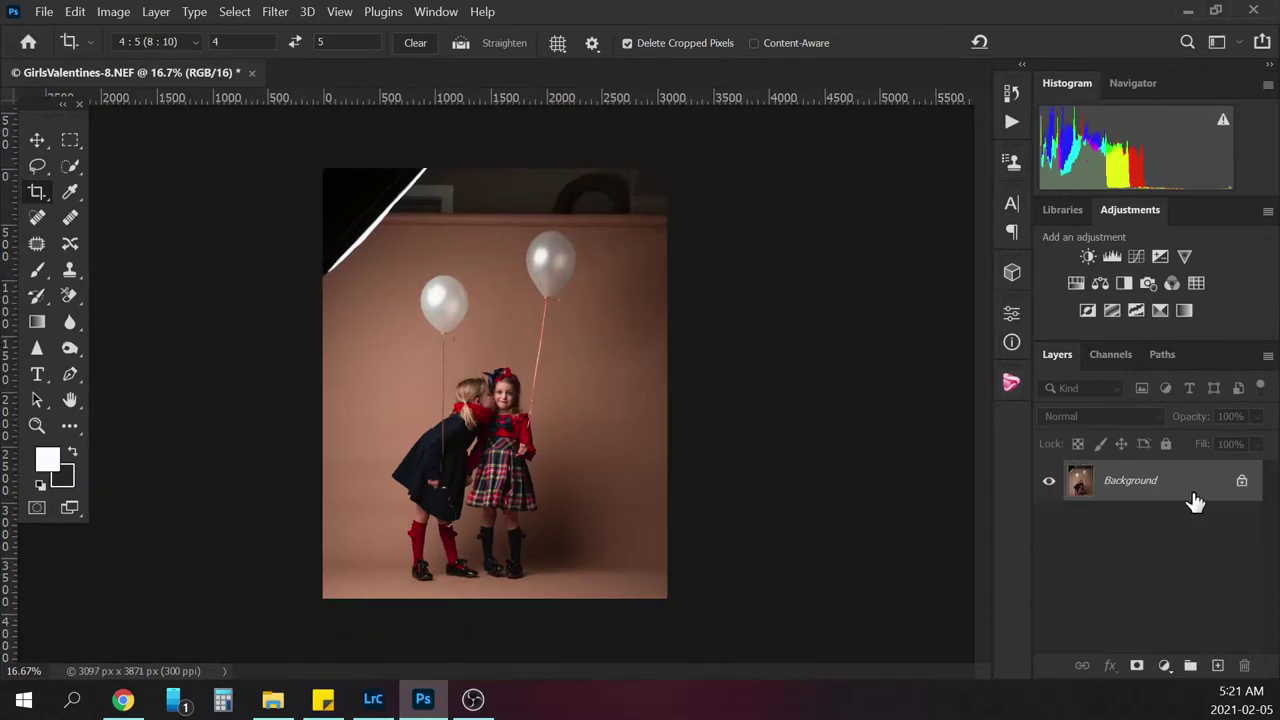
Duplicate the Background layer and replace the softbox in the photo's upper-left corner with a Content-Aware fill at 100% opacity
{"action": "left_click_drag", "start_coordinate": [1198, 500], "coordinate": [1217, 665]}
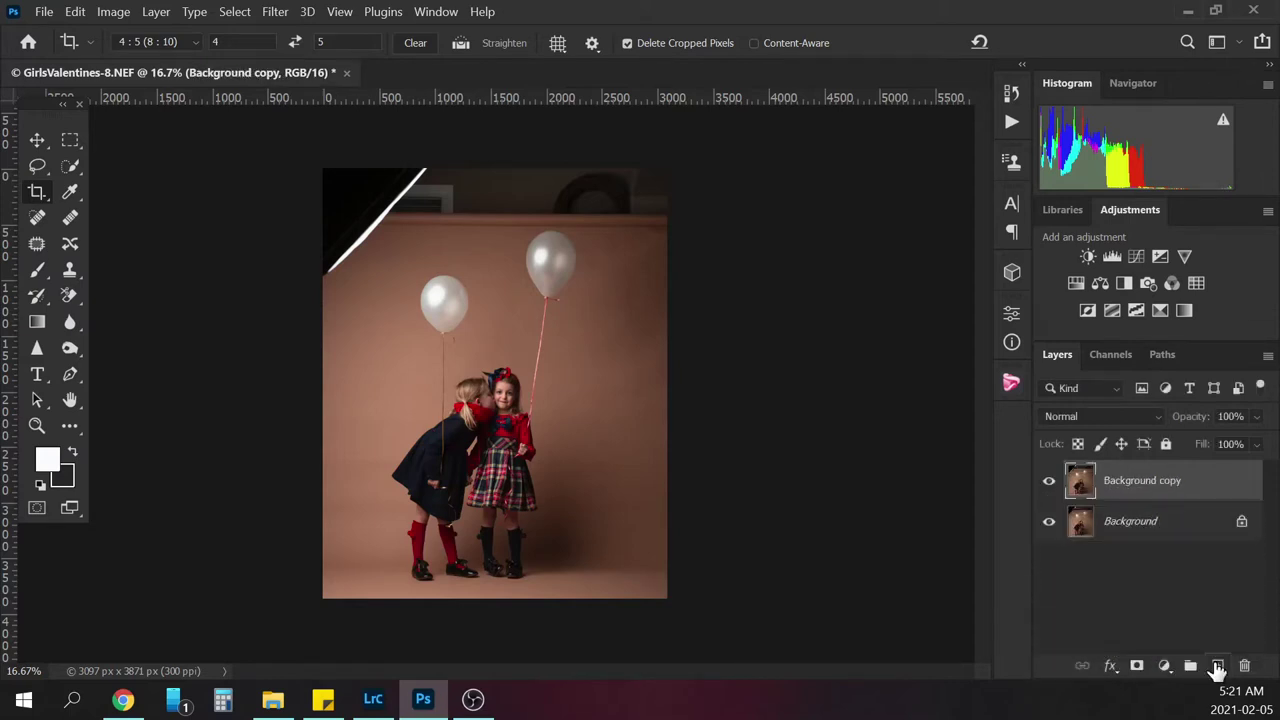
{"action": "left_click", "coordinate": [72, 139]}
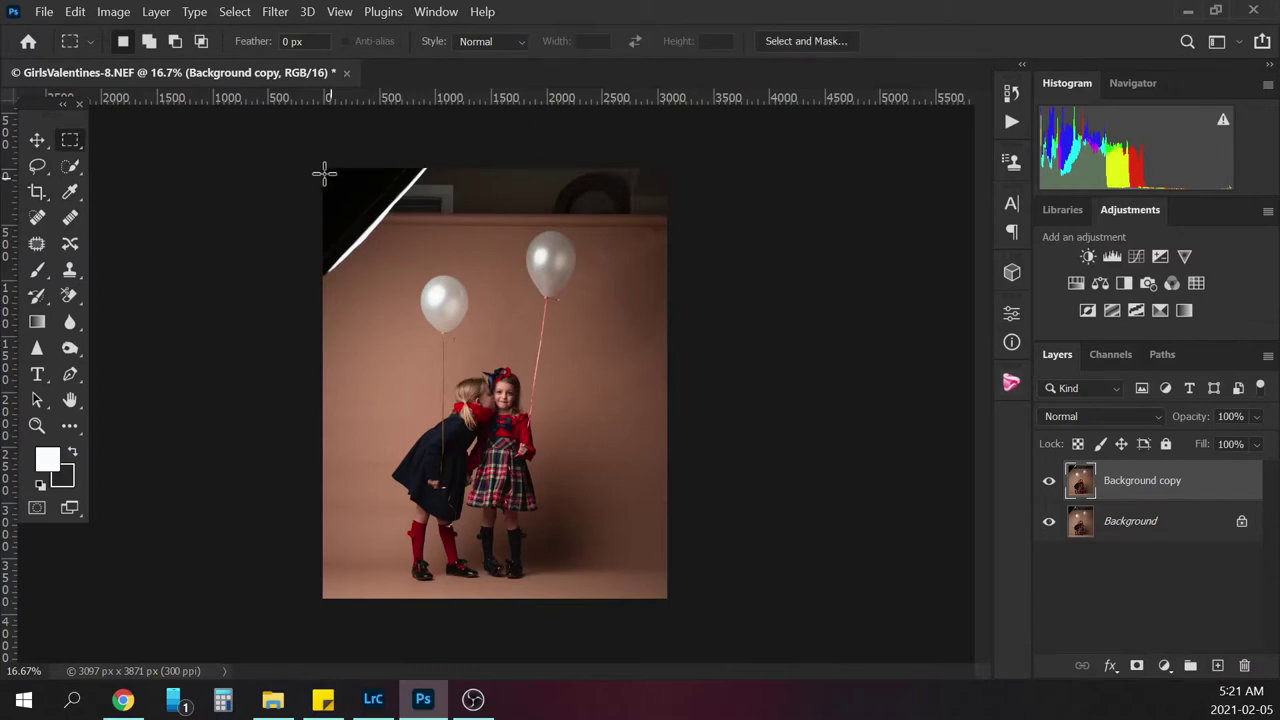
{"action": "left_click_drag", "start_coordinate": [323, 166], "coordinate": [410, 285]}
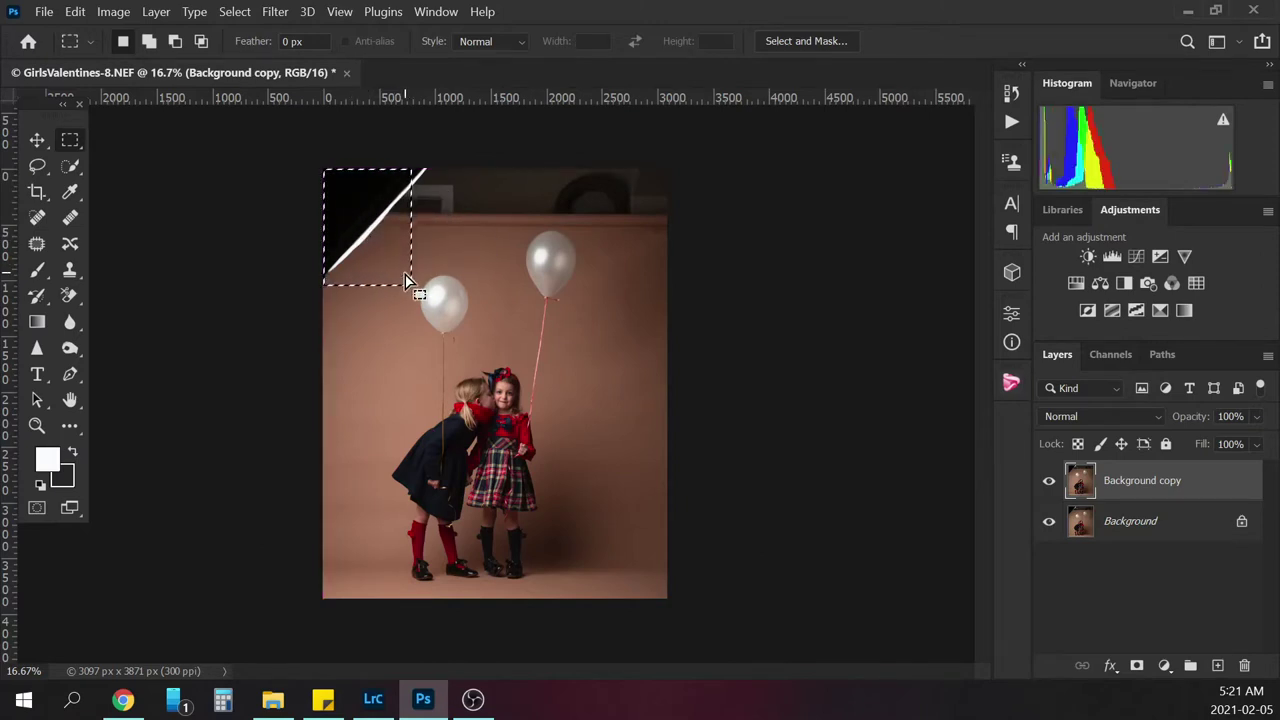
{"action": "key", "text": "shift+BackSpace"}
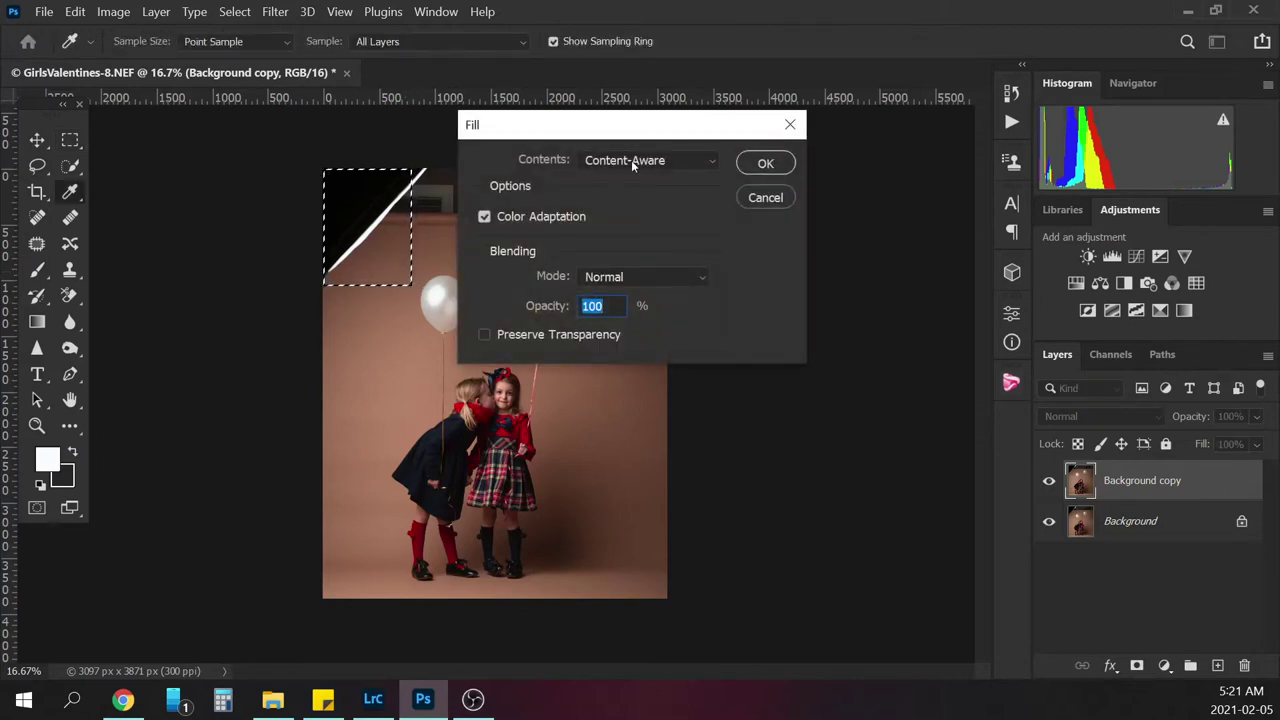
{"action": "left_click", "coordinate": [709, 163]}
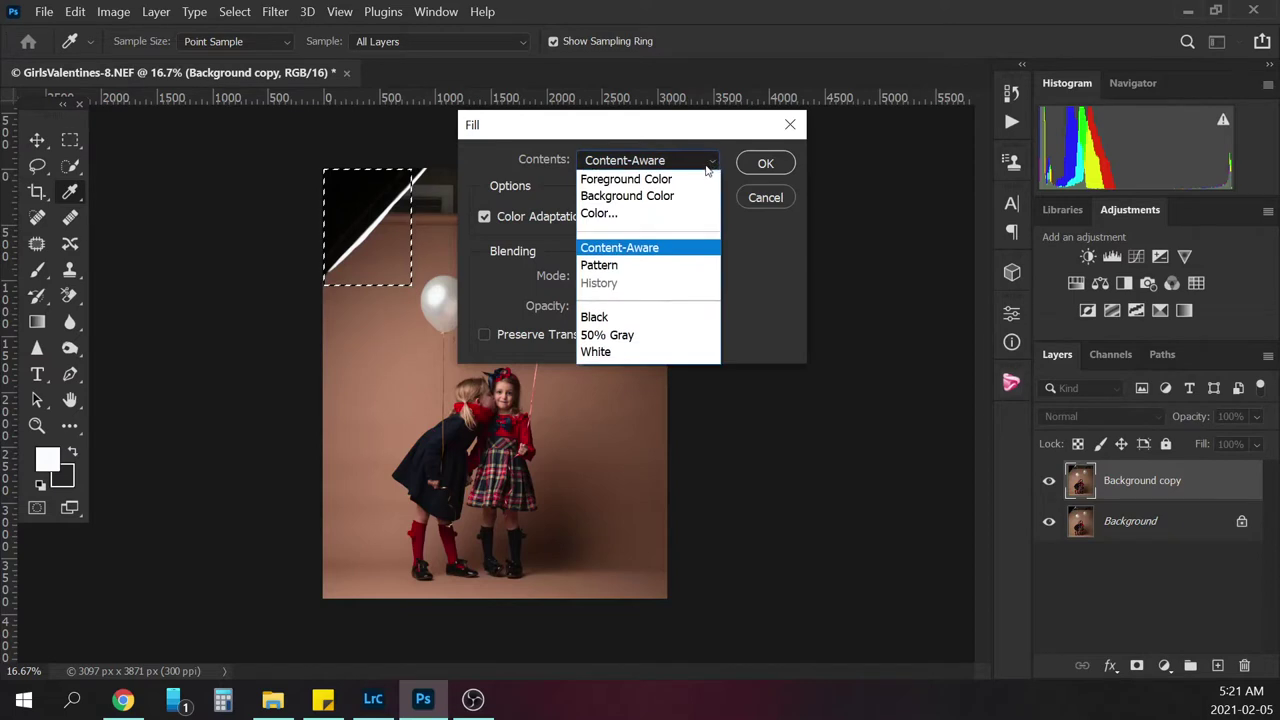
{"action": "left_click", "coordinate": [657, 255]}
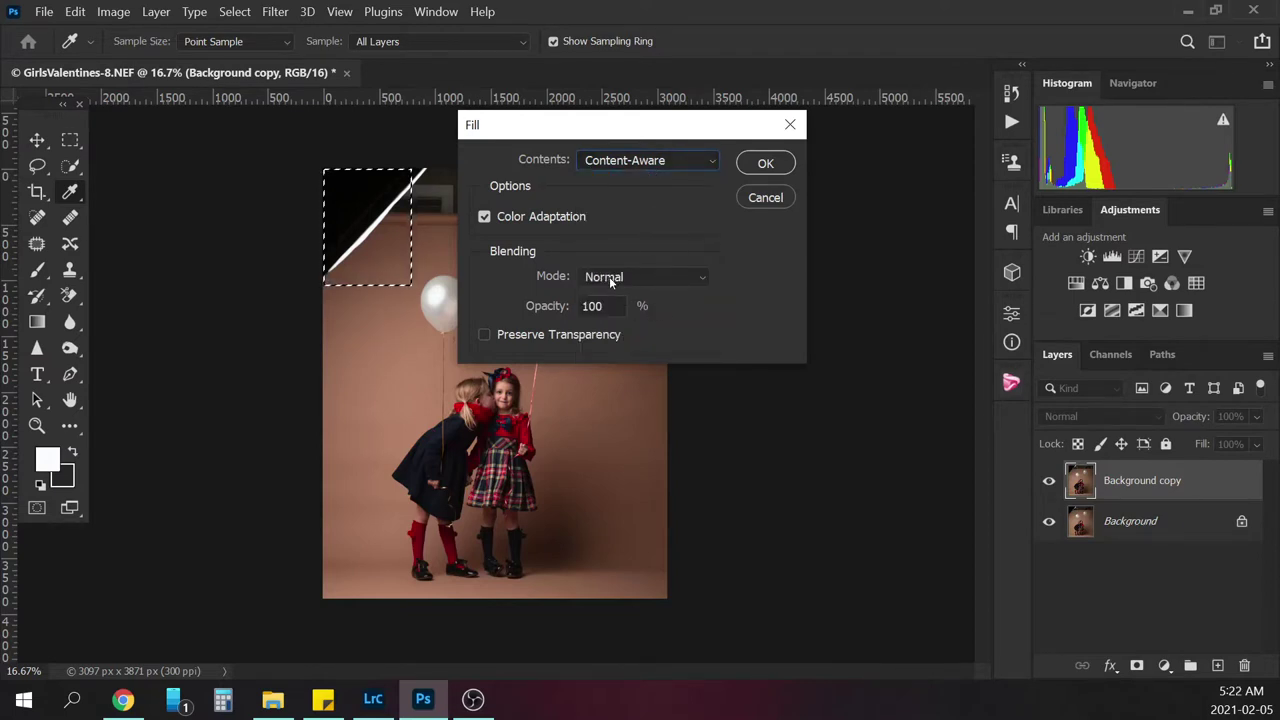
{"action": "left_click", "coordinate": [768, 163]}
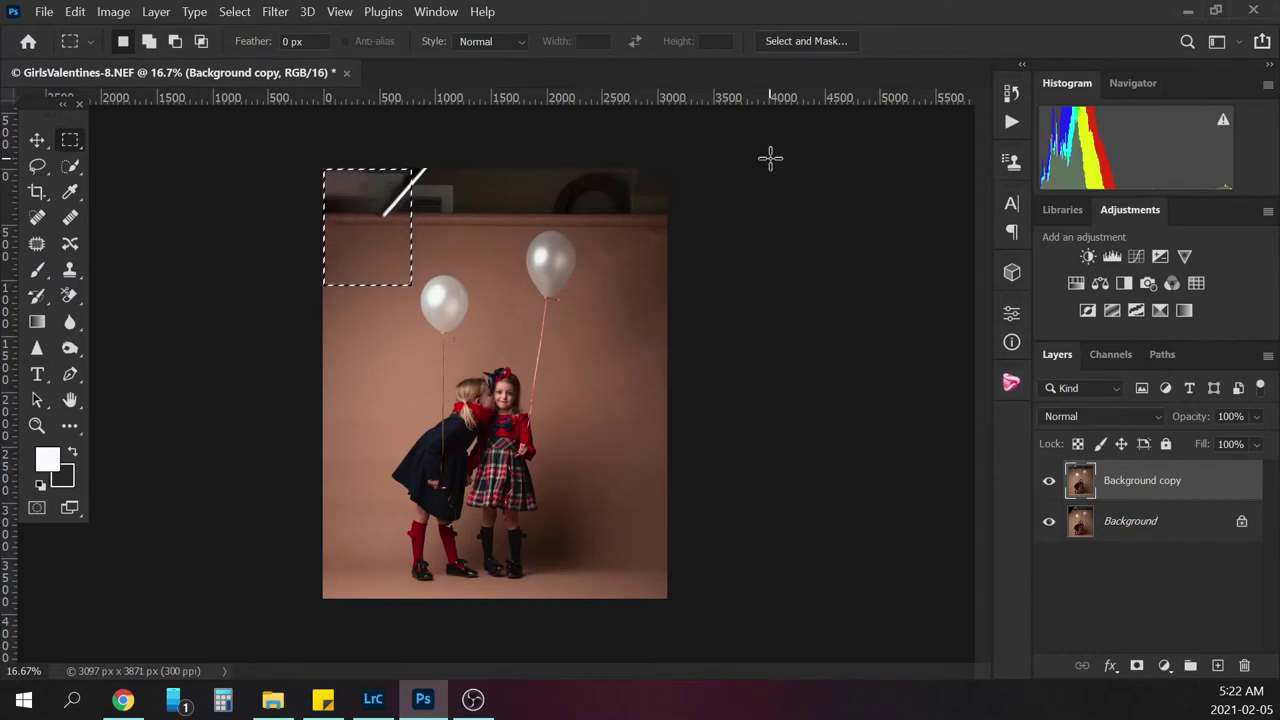
{"action": "key", "text": "ctrl+d"}
Content-Aware fill a full-width strip along the photo's top edge, covering the wall and backdrop roll above the balloons
{"action": "left_click_drag", "start_coordinate": [315, 158], "coordinate": [672, 227]}
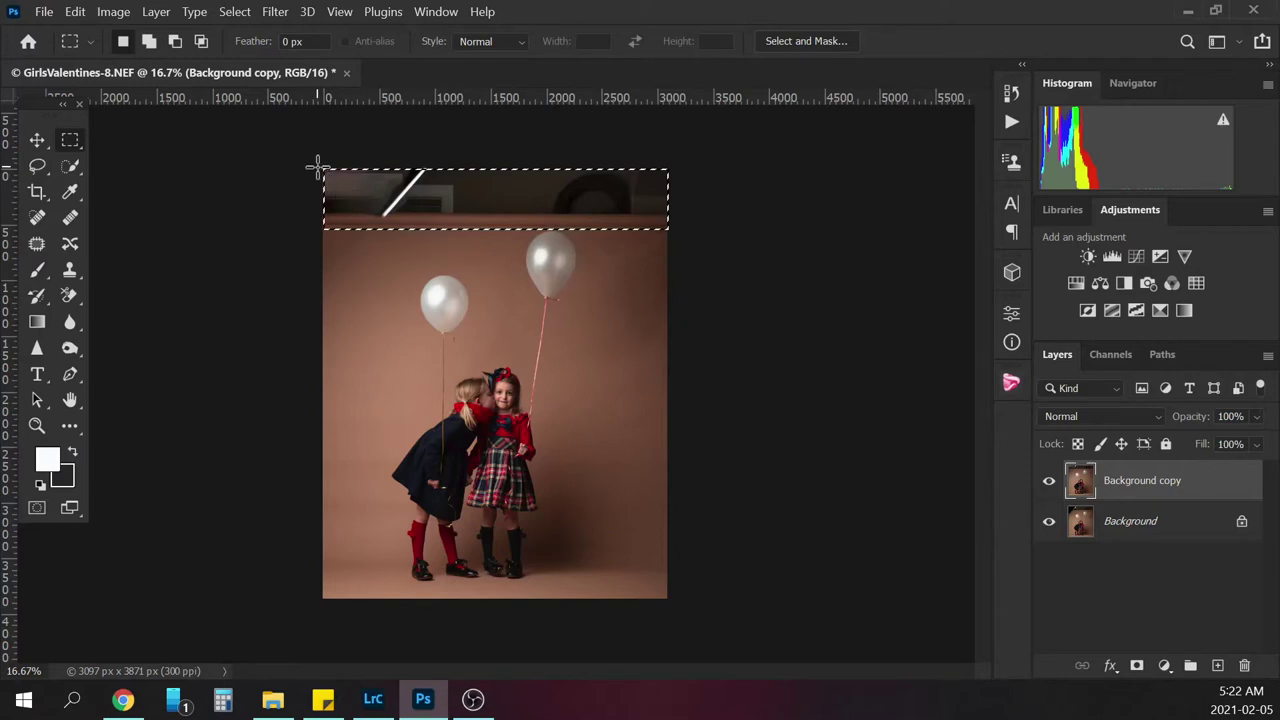
{"action": "left_click_drag", "start_coordinate": [318, 167], "coordinate": [681, 222]}
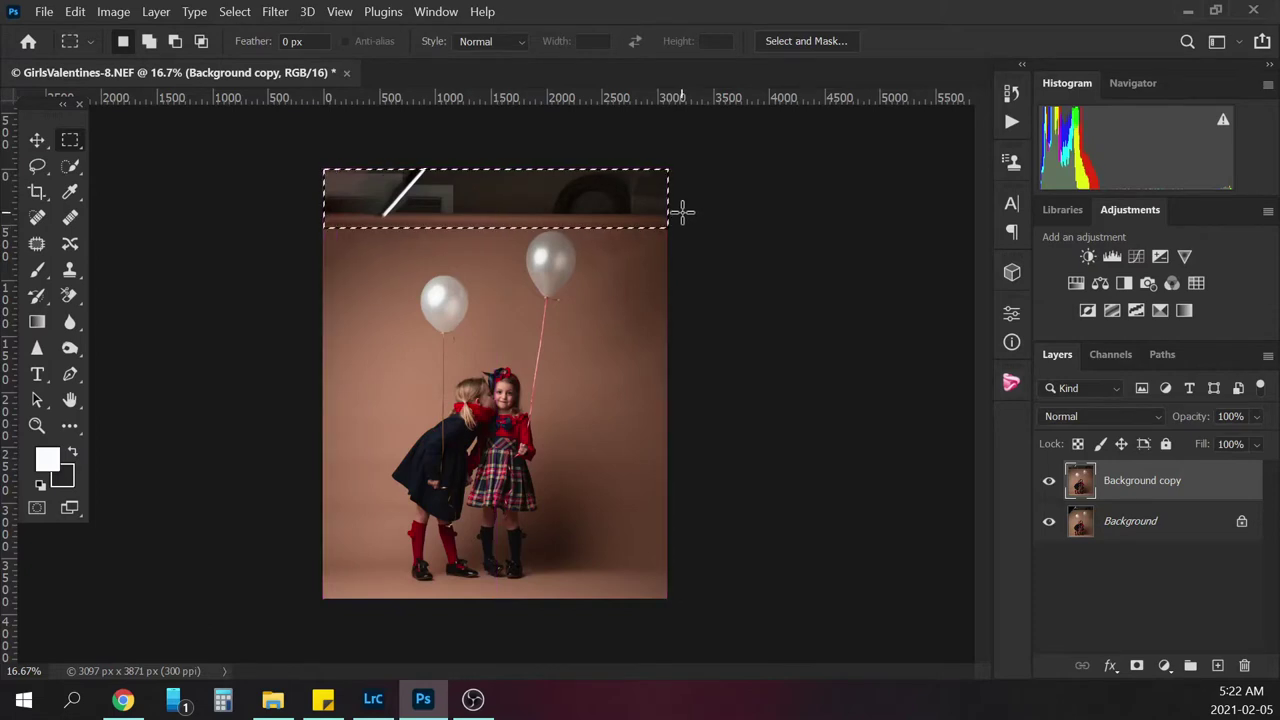
{"action": "key", "text": "shift+BackSpace"}
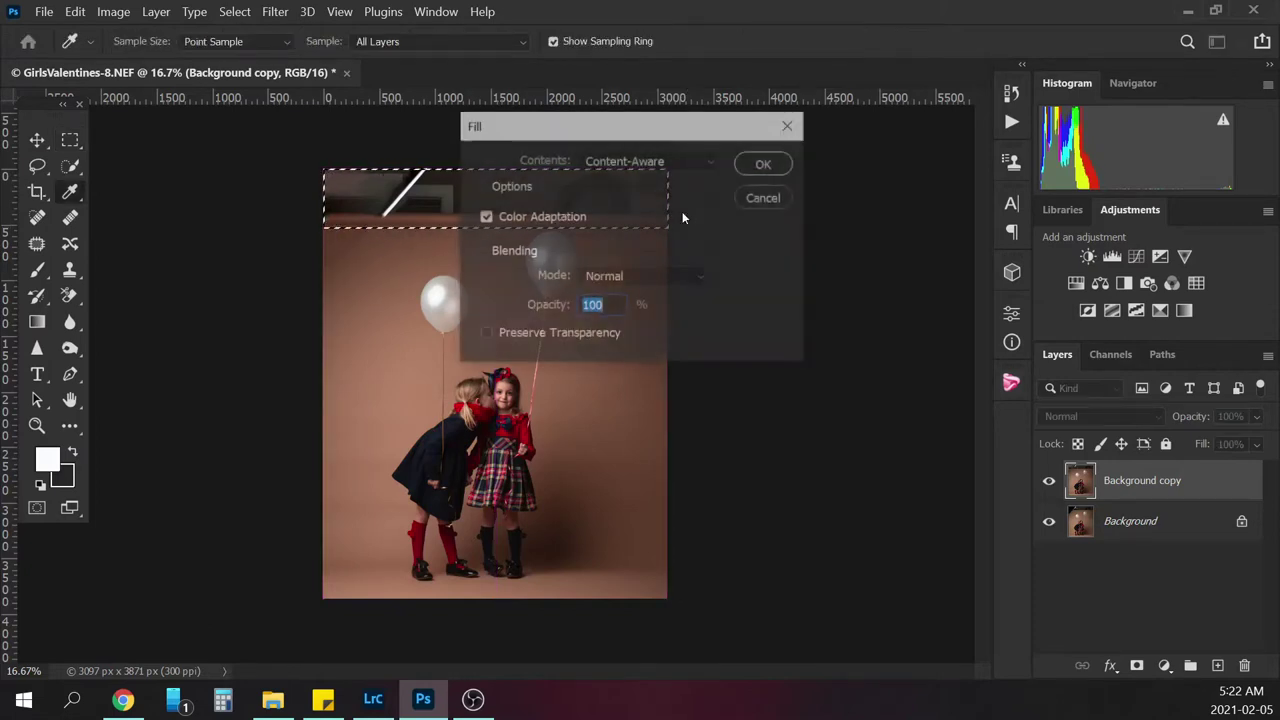
{"action": "key", "text": "Return"}
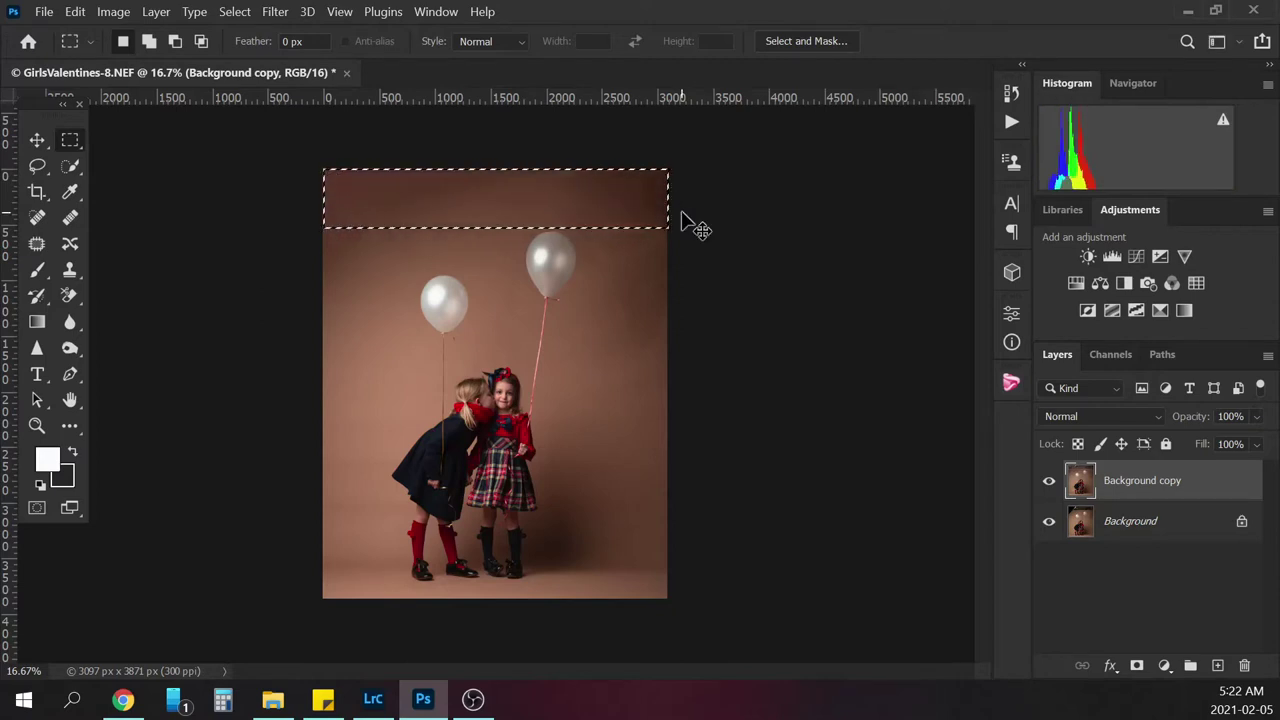
{"action": "key", "text": "ctrl+d"}
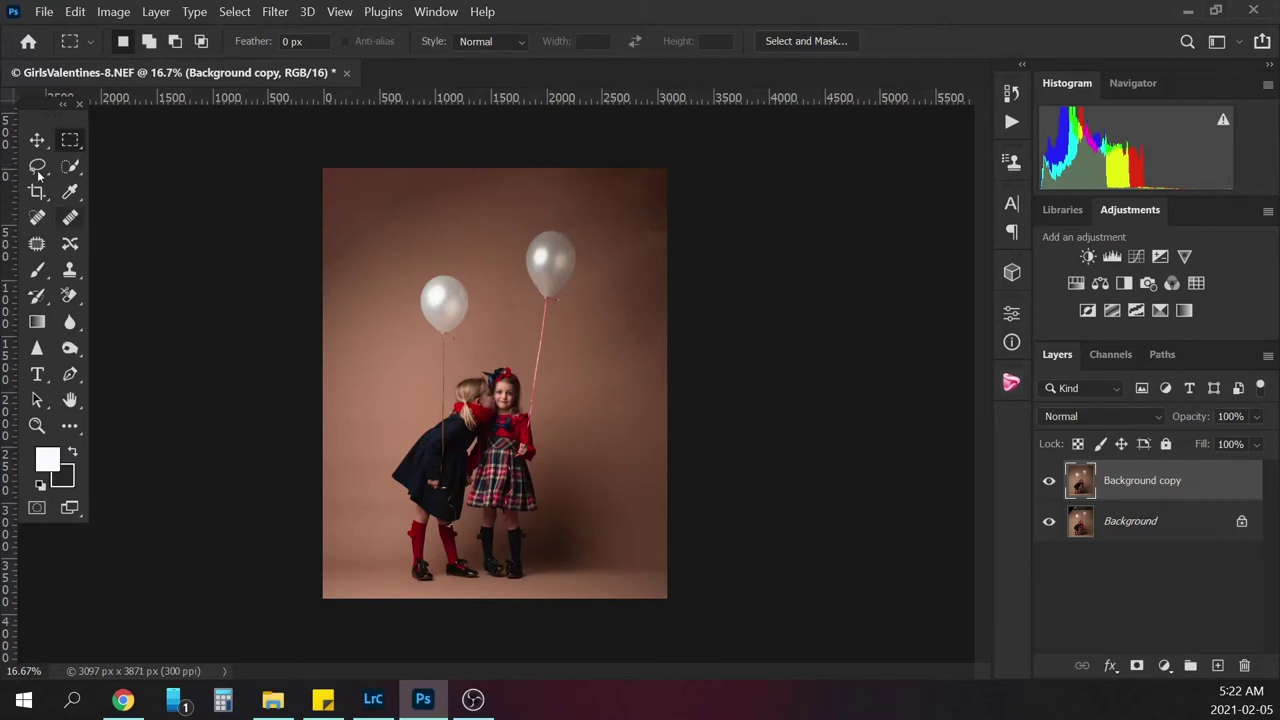
Patch the uneven backdrop areas above the higher balloon and along the photo's upper-right edge with the Patch tool
{"action": "left_click", "coordinate": [37, 244]}
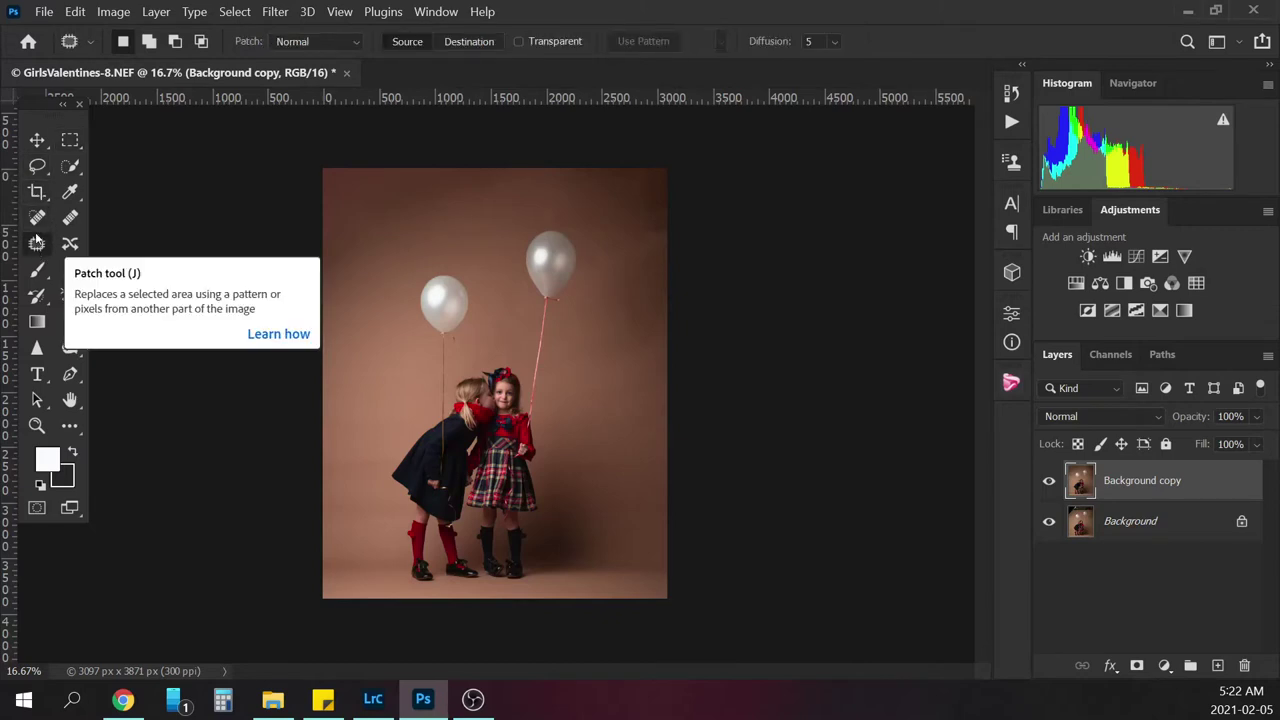
{"action": "mouse_move", "coordinate": [527, 170]}
{"action": "left_mouse_down"}
{"action": "mouse_move", "coordinate": [526, 211]}
{"action": "mouse_move", "coordinate": [537, 208]}
{"action": "mouse_move", "coordinate": [530, 163]}
{"action": "mouse_move", "coordinate": [499, 203]}
{"action": "mouse_move", "coordinate": [554, 226]}
{"action": "mouse_move", "coordinate": [550, 194]}
{"action": "left_mouse_up"}
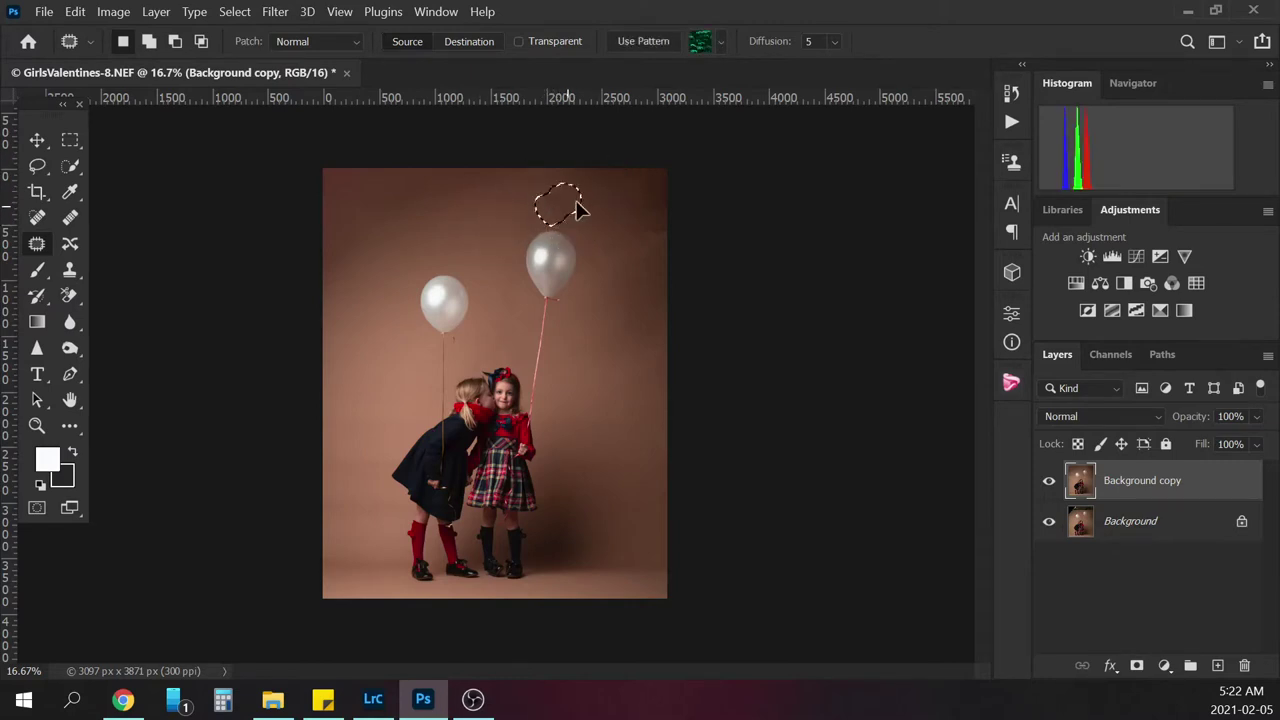
{"action": "mouse_move", "coordinate": [622, 236]}
{"action": "left_mouse_down"}
{"action": "mouse_move", "coordinate": [591, 283]}
{"action": "mouse_move", "coordinate": [674, 223]}
{"action": "mouse_move", "coordinate": [634, 280]}
{"action": "mouse_move", "coordinate": [640, 371]}
{"action": "left_mouse_up"}
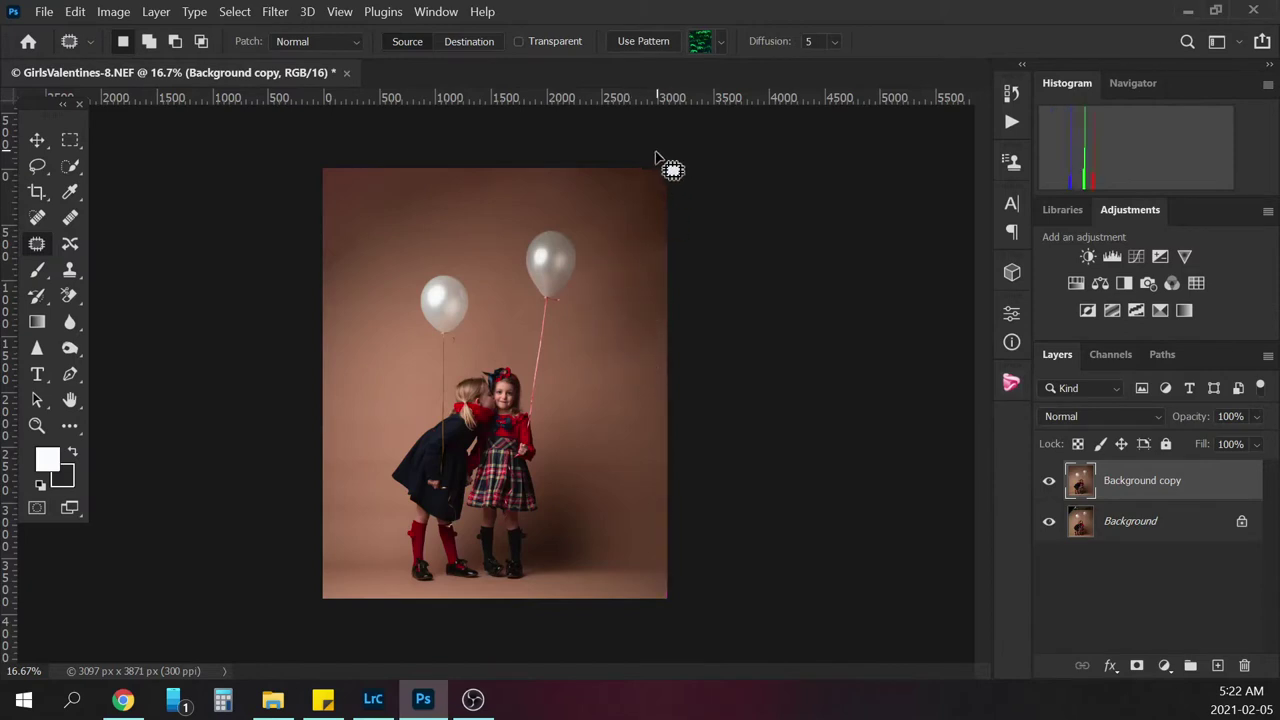
{"action": "mouse_move", "coordinate": [666, 171]}
{"action": "left_mouse_down"}
{"action": "mouse_move", "coordinate": [629, 167]}
{"action": "mouse_move", "coordinate": [644, 239]}
{"action": "mouse_move", "coordinate": [641, 159]}
{"action": "mouse_move", "coordinate": [633, 330]}
{"action": "left_mouse_up"}
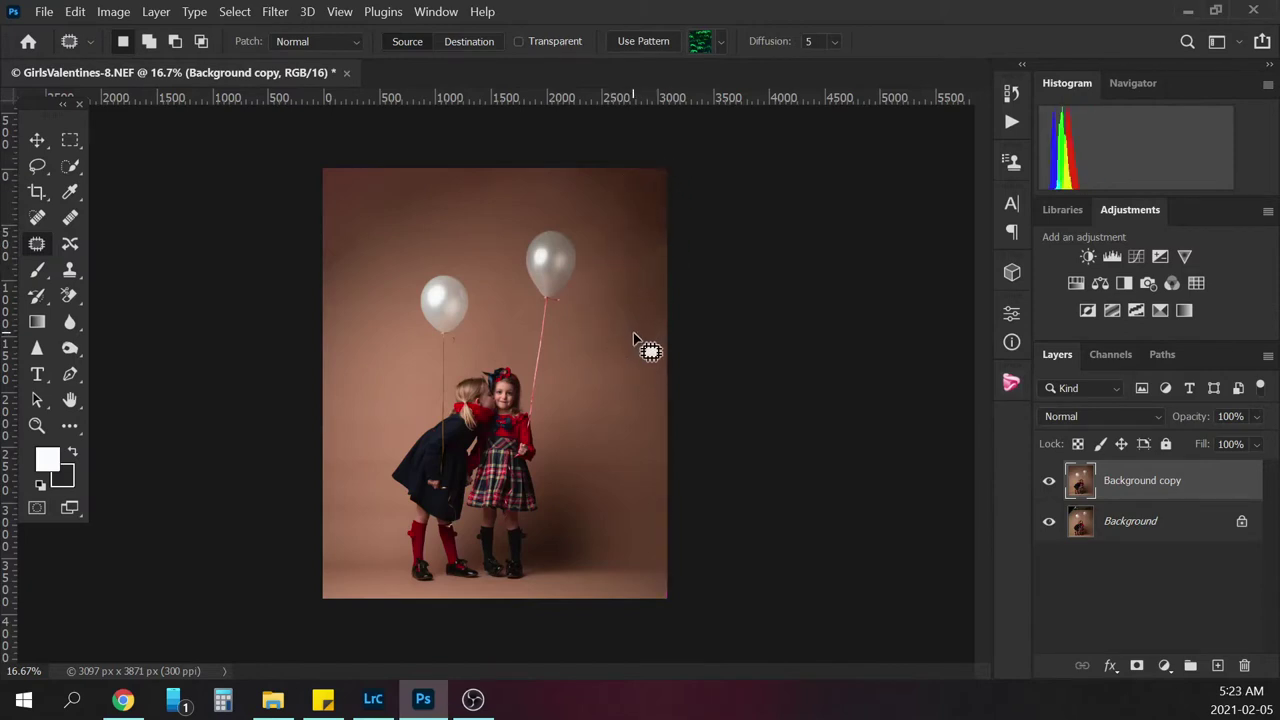
{"action": "left_click_drag", "start_coordinate": [666, 190], "coordinate": [663, 271]}
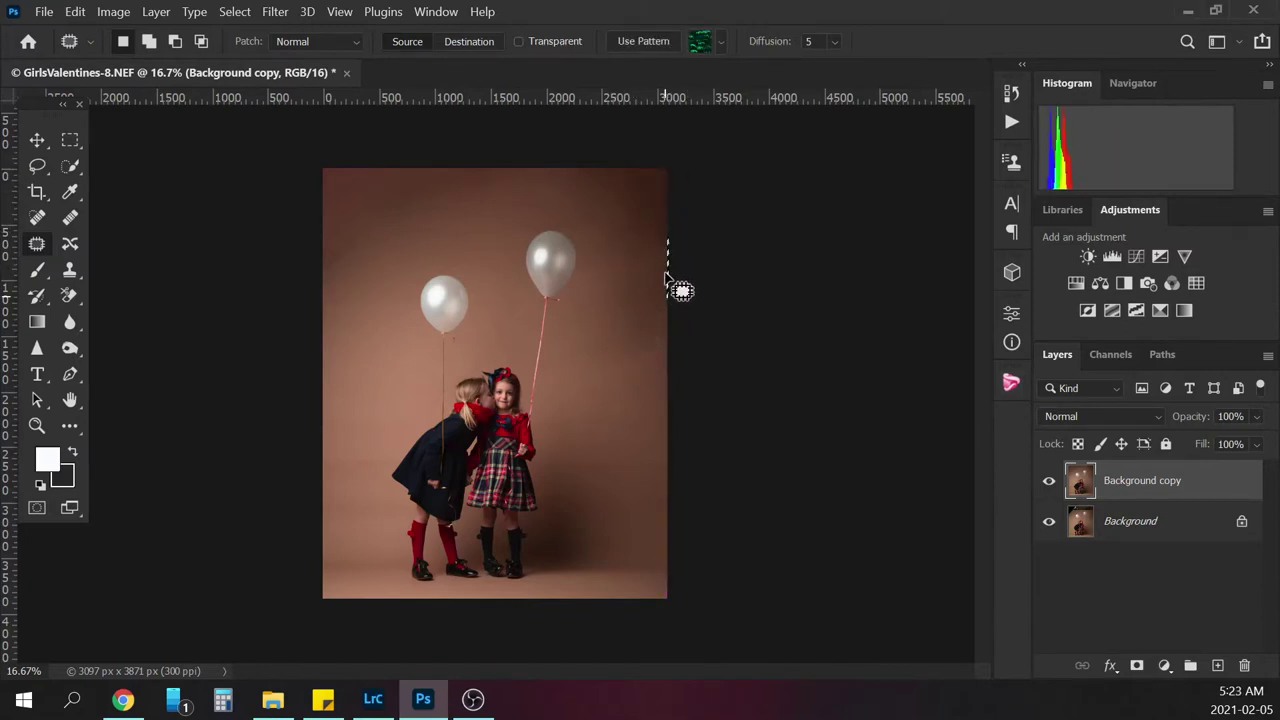
{"action": "left_click_drag", "start_coordinate": [664, 204], "coordinate": [662, 266]}
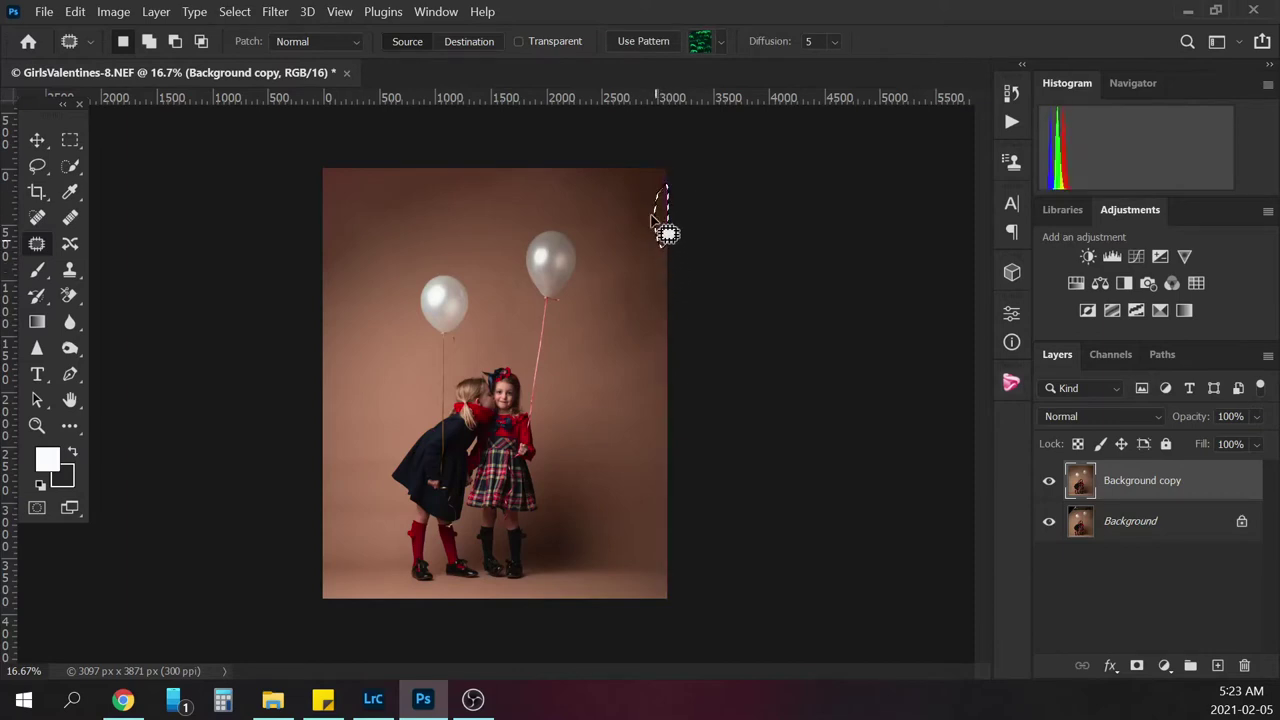
{"action": "mouse_move", "coordinate": [625, 188]}
{"action": "left_mouse_down"}
{"action": "mouse_move", "coordinate": [660, 260]}
{"action": "mouse_move", "coordinate": [632, 246]}
{"action": "mouse_move", "coordinate": [646, 272]}
{"action": "left_mouse_up"}
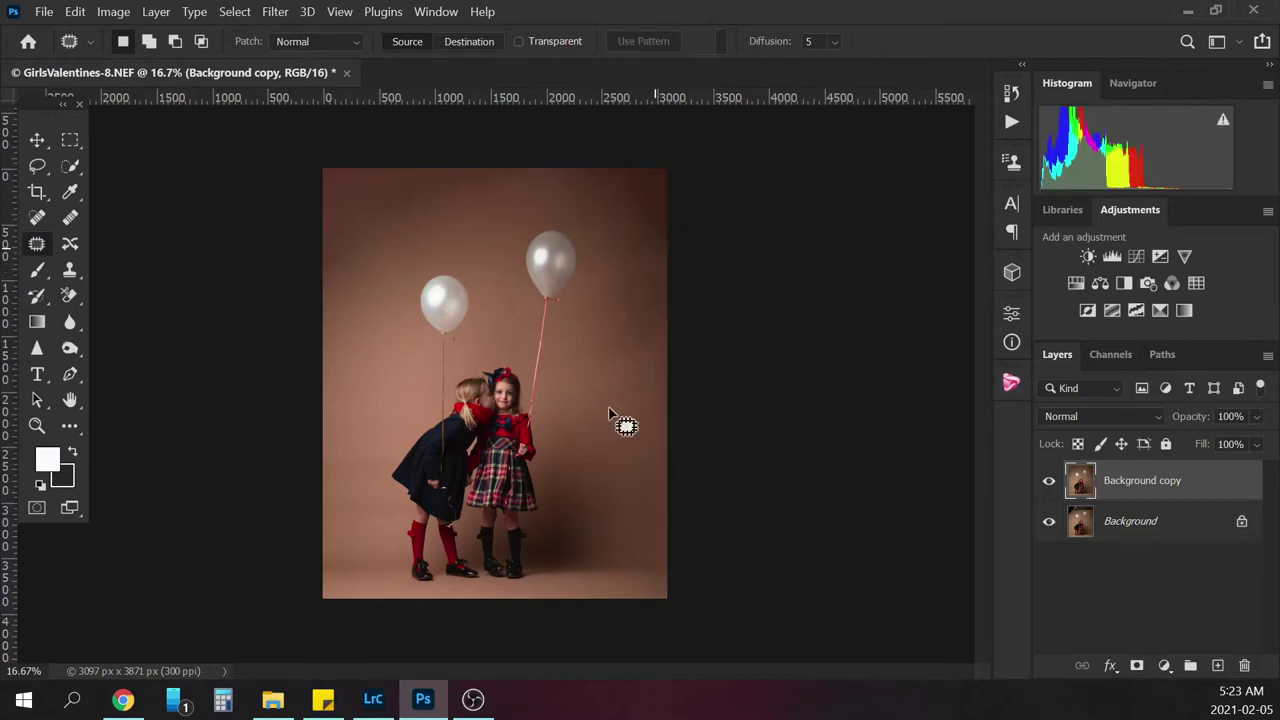
{"action": "mouse_move", "coordinate": [603, 411]}
{"action": "left_mouse_down"}
{"action": "mouse_move", "coordinate": [606, 437]}
{"action": "mouse_move", "coordinate": [622, 382]}
{"action": "left_mouse_up"}
{"action": "key", "text": "ctrl+d"}
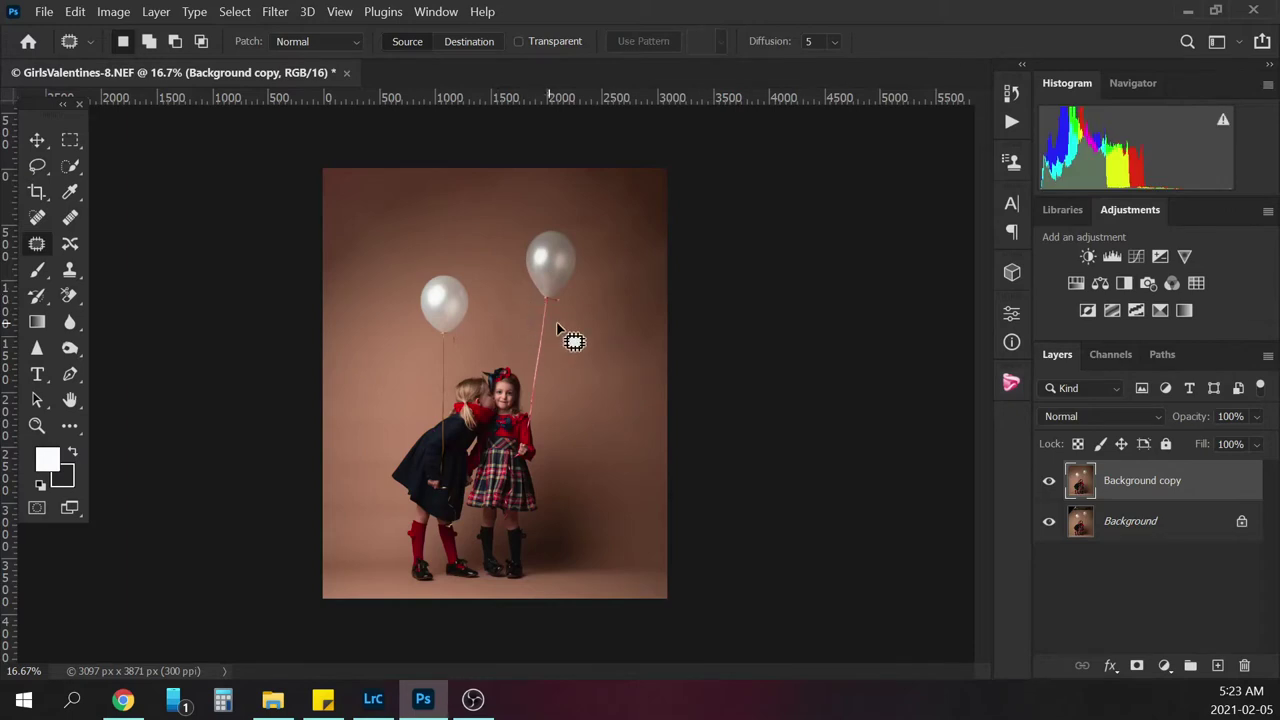
Patch the remaining blotches on the backdrop's upper-left side and around the space above both balloons
{"action": "mouse_move", "coordinate": [366, 246]}
{"action": "left_mouse_down"}
{"action": "mouse_move", "coordinate": [354, 289]}
{"action": "mouse_move", "coordinate": [346, 274]}
{"action": "left_mouse_up"}
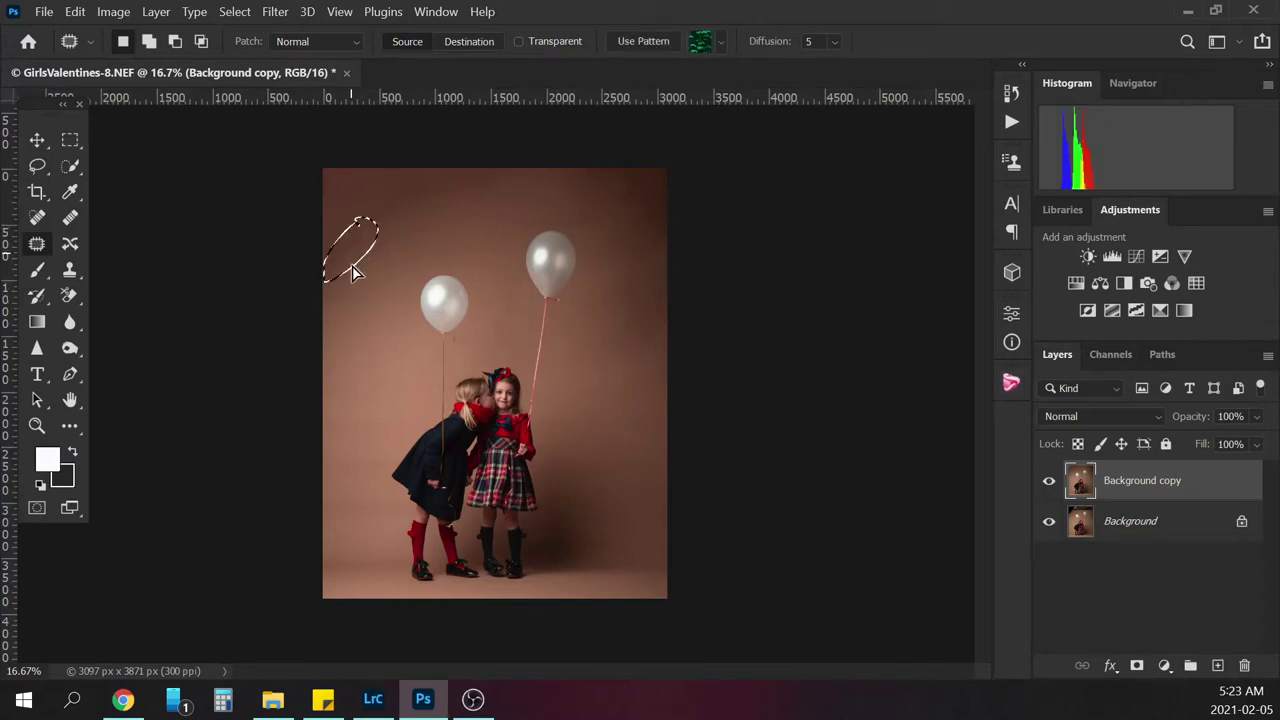
{"action": "key", "text": "ctrl+d"}
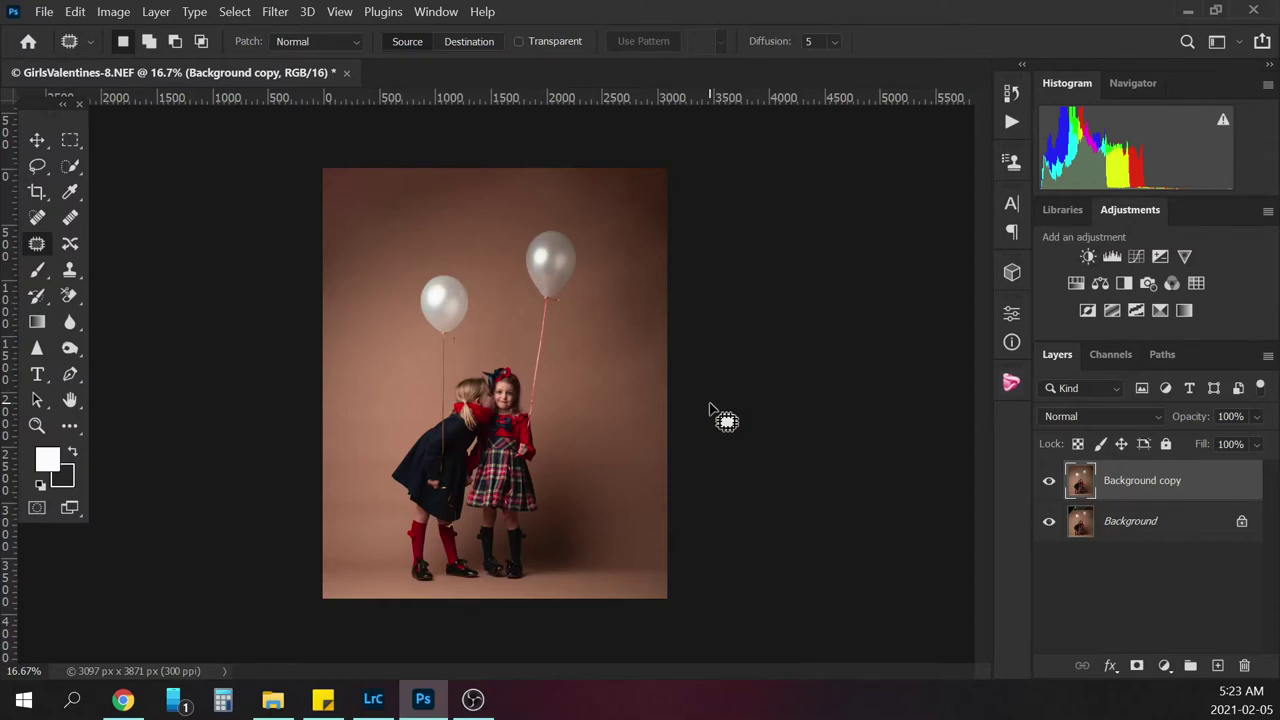
{"action": "key", "text": "ctrl+plus"}
{"action": "key", "text": "ctrl+plus"}
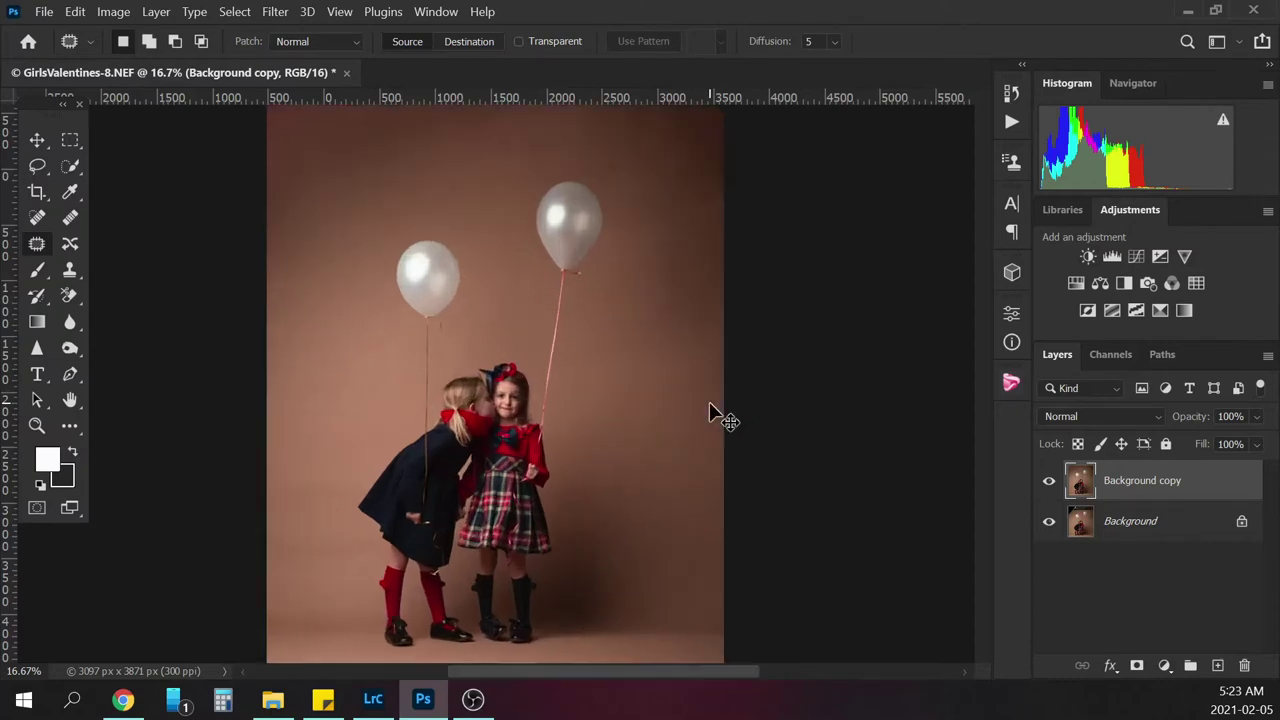
{"action": "left_click_drag", "start_coordinate": [980, 370], "coordinate": [978, 300]}
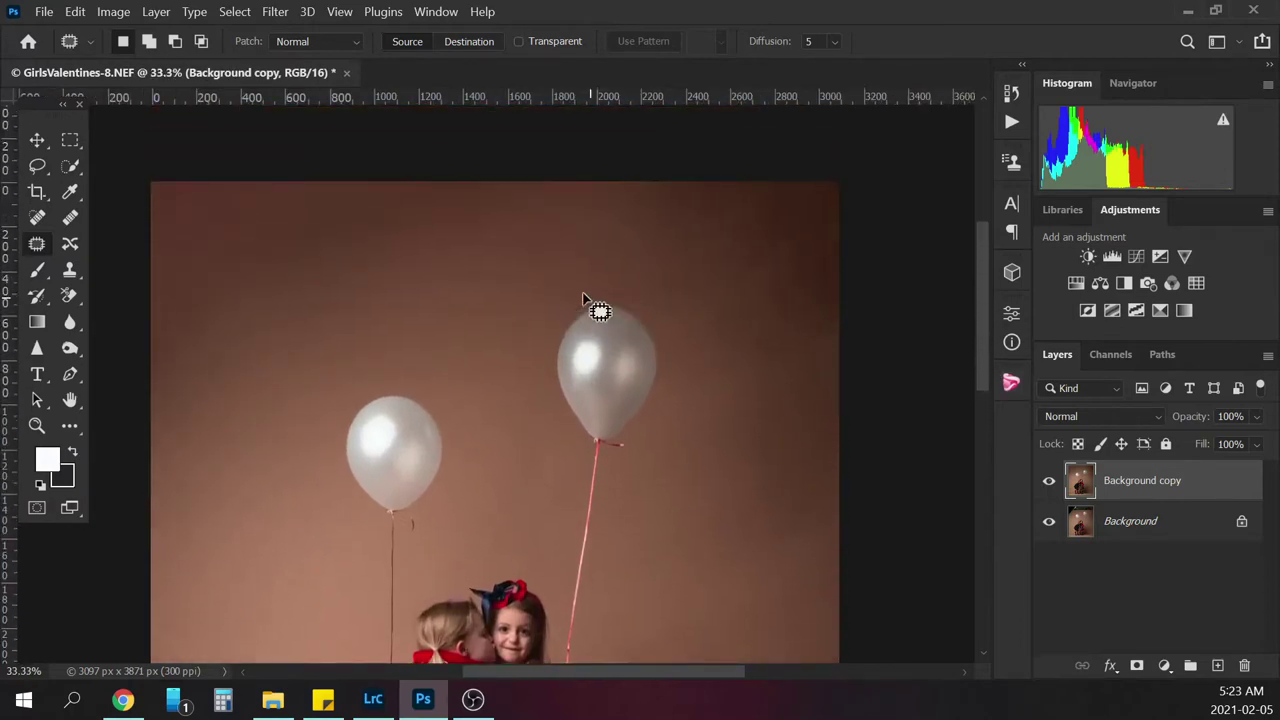
{"action": "mouse_move", "coordinate": [562, 285]}
{"action": "left_mouse_down"}
{"action": "mouse_move", "coordinate": [481, 293]}
{"action": "mouse_move", "coordinate": [531, 309]}
{"action": "mouse_move", "coordinate": [723, 296]}
{"action": "mouse_move", "coordinate": [661, 267]}
{"action": "left_mouse_up"}
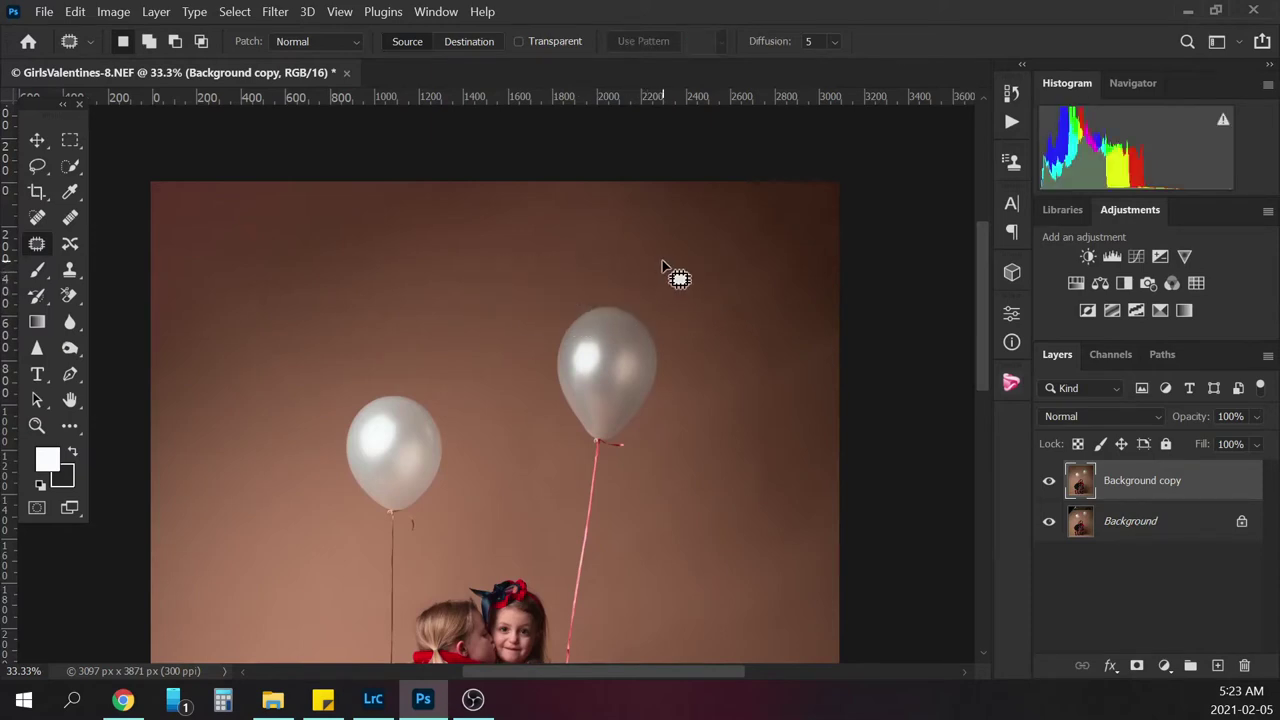
{"action": "mouse_move", "coordinate": [283, 293]}
{"action": "left_mouse_down"}
{"action": "mouse_move", "coordinate": [436, 314]}
{"action": "mouse_move", "coordinate": [513, 298]}
{"action": "mouse_move", "coordinate": [449, 268]}
{"action": "mouse_move", "coordinate": [300, 285]}
{"action": "left_mouse_up"}
{"action": "left_click_drag", "start_coordinate": [394, 323], "coordinate": [403, 363]}
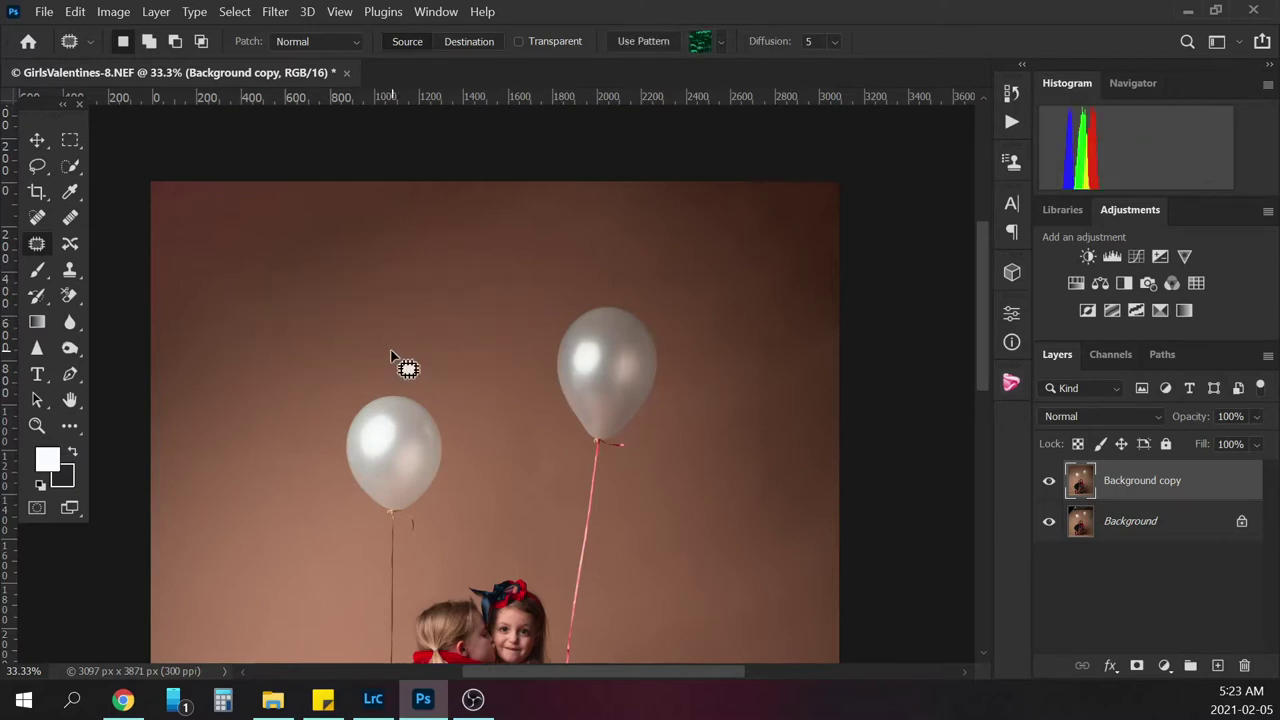
{"action": "mouse_move", "coordinate": [551, 196]}
{"action": "left_mouse_down"}
{"action": "mouse_move", "coordinate": [502, 210]}
{"action": "mouse_move", "coordinate": [591, 192]}
{"action": "mouse_move", "coordinate": [525, 240]}
{"action": "mouse_move", "coordinate": [511, 275]}
{"action": "left_mouse_up"}
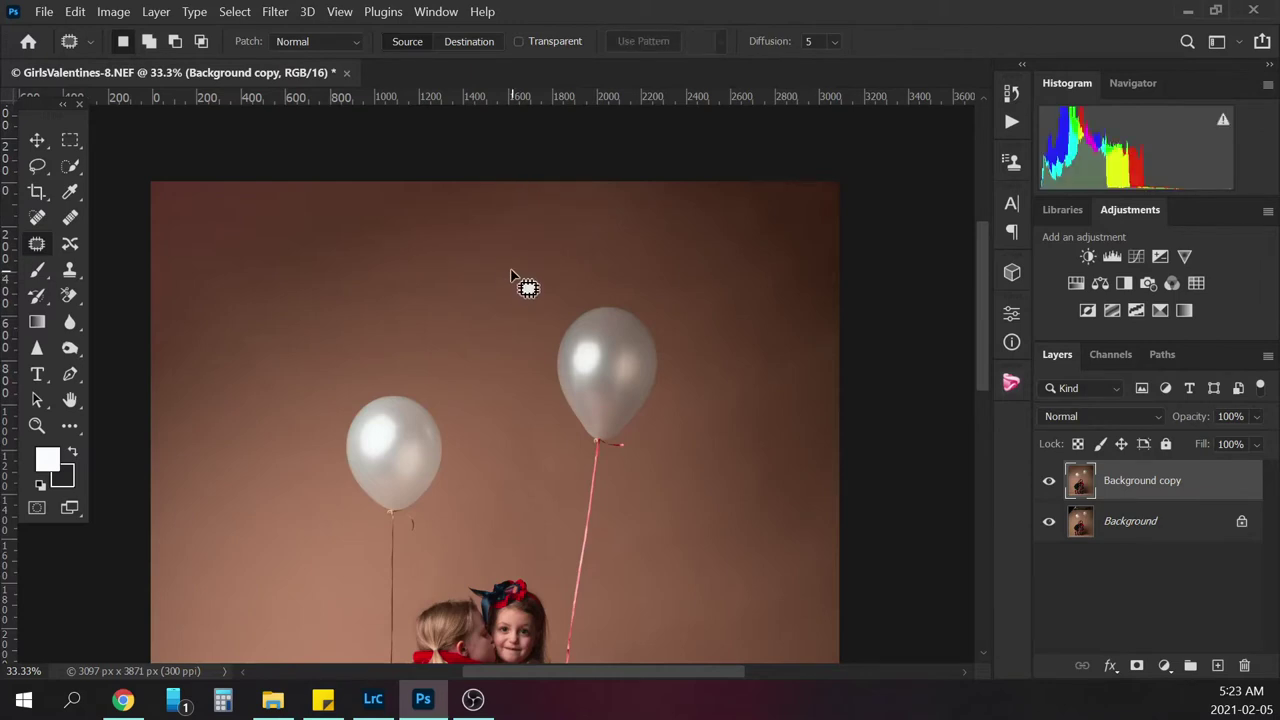
Patch the uneven tones on the backdrop to the right of the higher balloon and clear the selection
{"action": "left_click_drag", "start_coordinate": [982, 305], "coordinate": [990, 372]}
{"action": "mouse_move", "coordinate": [770, 243]}
{"action": "left_mouse_down"}
{"action": "mouse_move", "coordinate": [771, 363]}
{"action": "mouse_move", "coordinate": [770, 245]}
{"action": "mouse_move", "coordinate": [729, 346]}
{"action": "mouse_move", "coordinate": [722, 338]}
{"action": "left_mouse_up"}
{"action": "left_click_drag", "start_coordinate": [770, 180], "coordinate": [726, 207]}
{"action": "key", "text": "ctrl+d"}
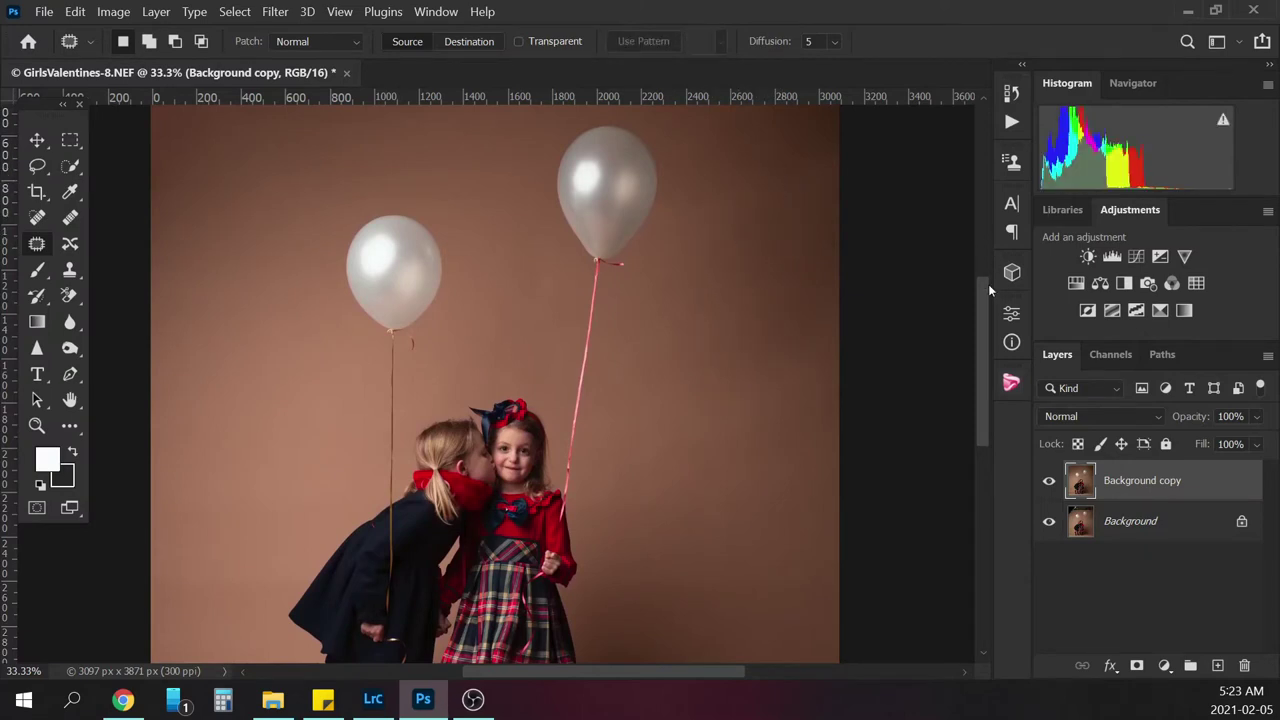
Patch the uneven tones on the backdrop to the left of the two girls and clear the selection
{"action": "mouse_move", "coordinate": [988, 284]}
{"action": "left_mouse_down"}
{"action": "mouse_move", "coordinate": [983, 396]}
{"action": "mouse_move", "coordinate": [976, 382]}
{"action": "left_mouse_up"}
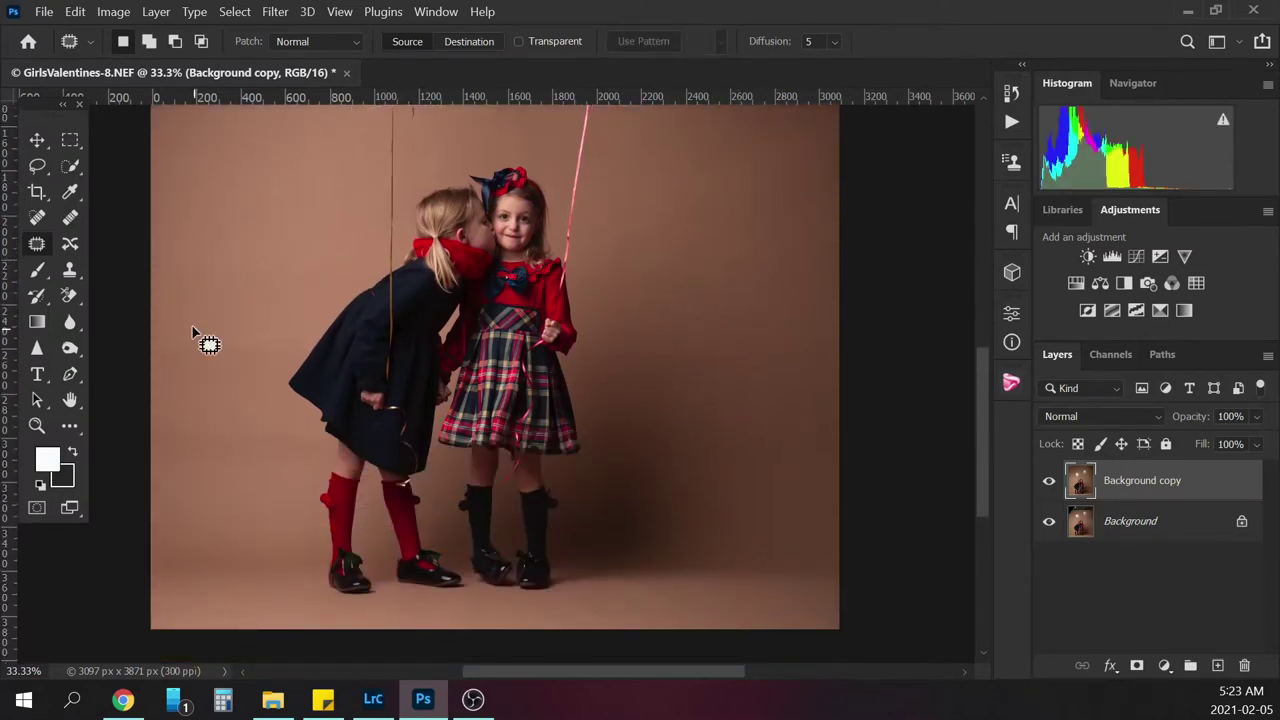
{"action": "mouse_move", "coordinate": [193, 328]}
{"action": "left_mouse_down"}
{"action": "mouse_move", "coordinate": [129, 376]}
{"action": "mouse_move", "coordinate": [182, 403]}
{"action": "mouse_move", "coordinate": [295, 365]}
{"action": "mouse_move", "coordinate": [253, 326]}
{"action": "mouse_move", "coordinate": [254, 289]}
{"action": "left_mouse_up"}
{"action": "key", "text": "ctrl+d"}
{"action": "mouse_move", "coordinate": [210, 412]}
{"action": "left_mouse_down"}
{"action": "mouse_move", "coordinate": [137, 471]}
{"action": "mouse_move", "coordinate": [241, 487]}
{"action": "mouse_move", "coordinate": [302, 451]}
{"action": "mouse_move", "coordinate": [241, 418]}
{"action": "mouse_move", "coordinate": [255, 290]}
{"action": "left_mouse_up"}
{"action": "key", "text": "ctrl+d"}
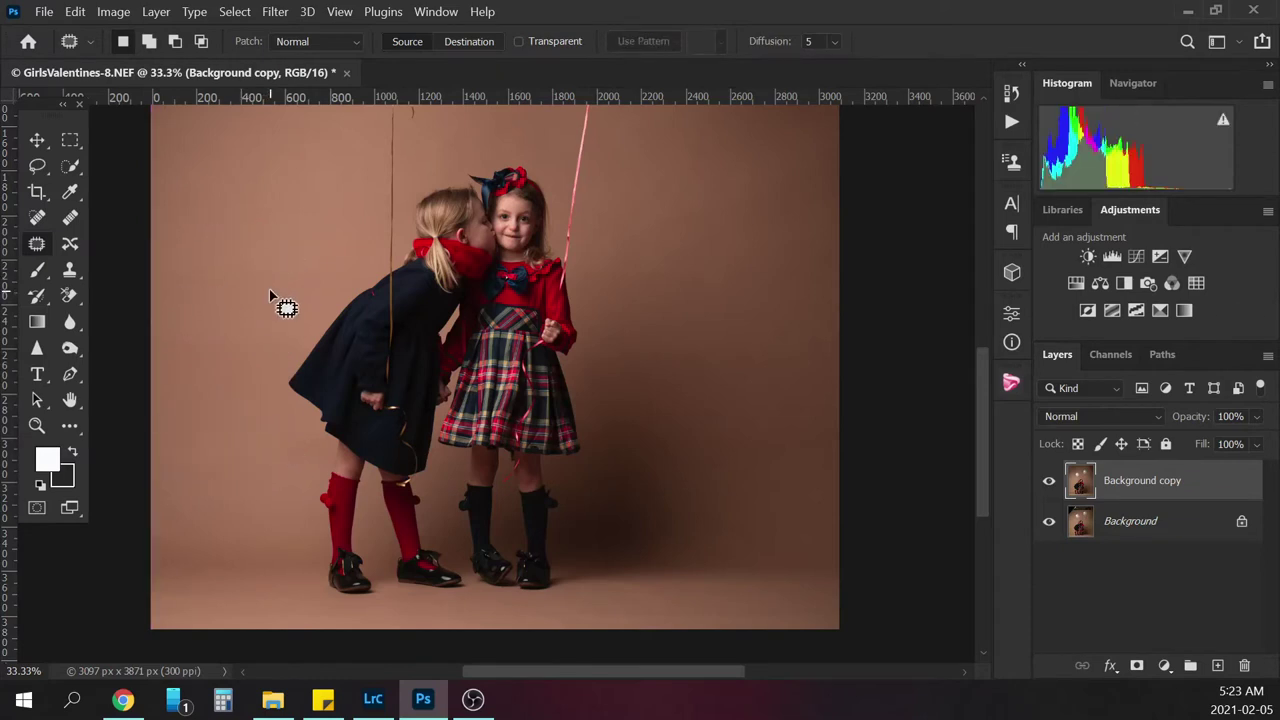
Patch the blotchy floor in the photo's lower-left corner and below the left girl's shoes
{"action": "mouse_move", "coordinate": [203, 573]}
{"action": "left_mouse_down"}
{"action": "mouse_move", "coordinate": [145, 585]}
{"action": "mouse_move", "coordinate": [158, 617]}
{"action": "mouse_move", "coordinate": [243, 622]}
{"action": "mouse_move", "coordinate": [279, 603]}
{"action": "mouse_move", "coordinate": [227, 573]}
{"action": "mouse_move", "coordinate": [225, 474]}
{"action": "left_mouse_up"}
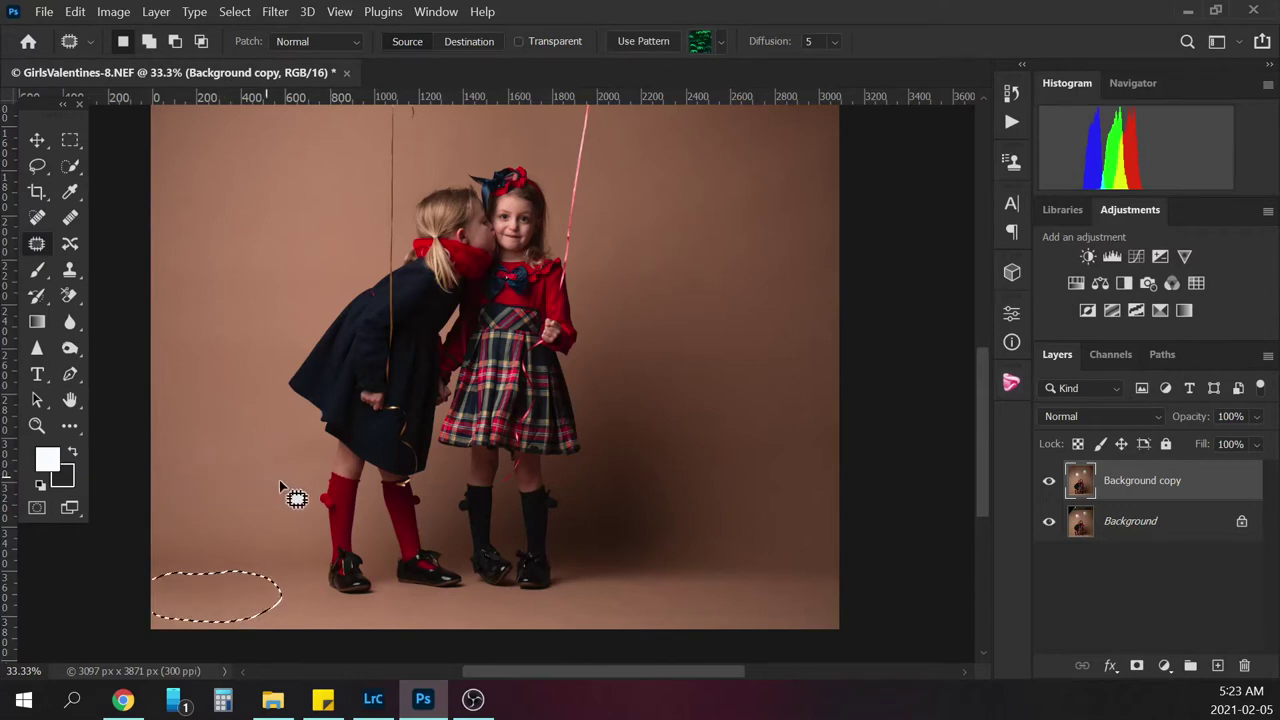
{"action": "key", "text": "ctrl+d"}
{"action": "mouse_move", "coordinate": [291, 600]}
{"action": "left_mouse_down"}
{"action": "mouse_move", "coordinate": [263, 624]}
{"action": "mouse_move", "coordinate": [335, 622]}
{"action": "mouse_move", "coordinate": [322, 594]}
{"action": "mouse_move", "coordinate": [247, 604]}
{"action": "left_mouse_up"}
{"action": "key", "text": "ctrl+d"}
{"action": "mouse_move", "coordinate": [414, 609]}
{"action": "left_mouse_down"}
{"action": "mouse_move", "coordinate": [329, 618]}
{"action": "mouse_move", "coordinate": [367, 627]}
{"action": "mouse_move", "coordinate": [421, 620]}
{"action": "mouse_move", "coordinate": [395, 593]}
{"action": "mouse_move", "coordinate": [339, 614]}
{"action": "mouse_move", "coordinate": [276, 612]}
{"action": "mouse_move", "coordinate": [250, 591]}
{"action": "mouse_move", "coordinate": [285, 598]}
{"action": "left_mouse_up"}
Patch the floor below the right girl's shoes and along the photo's lower-right edge, then clear the selection
{"action": "mouse_move", "coordinate": [495, 612]}
{"action": "left_mouse_down"}
{"action": "mouse_move", "coordinate": [607, 630]}
{"action": "mouse_move", "coordinate": [550, 603]}
{"action": "mouse_move", "coordinate": [618, 600]}
{"action": "mouse_move", "coordinate": [724, 438]}
{"action": "mouse_move", "coordinate": [728, 274]}
{"action": "left_mouse_up"}
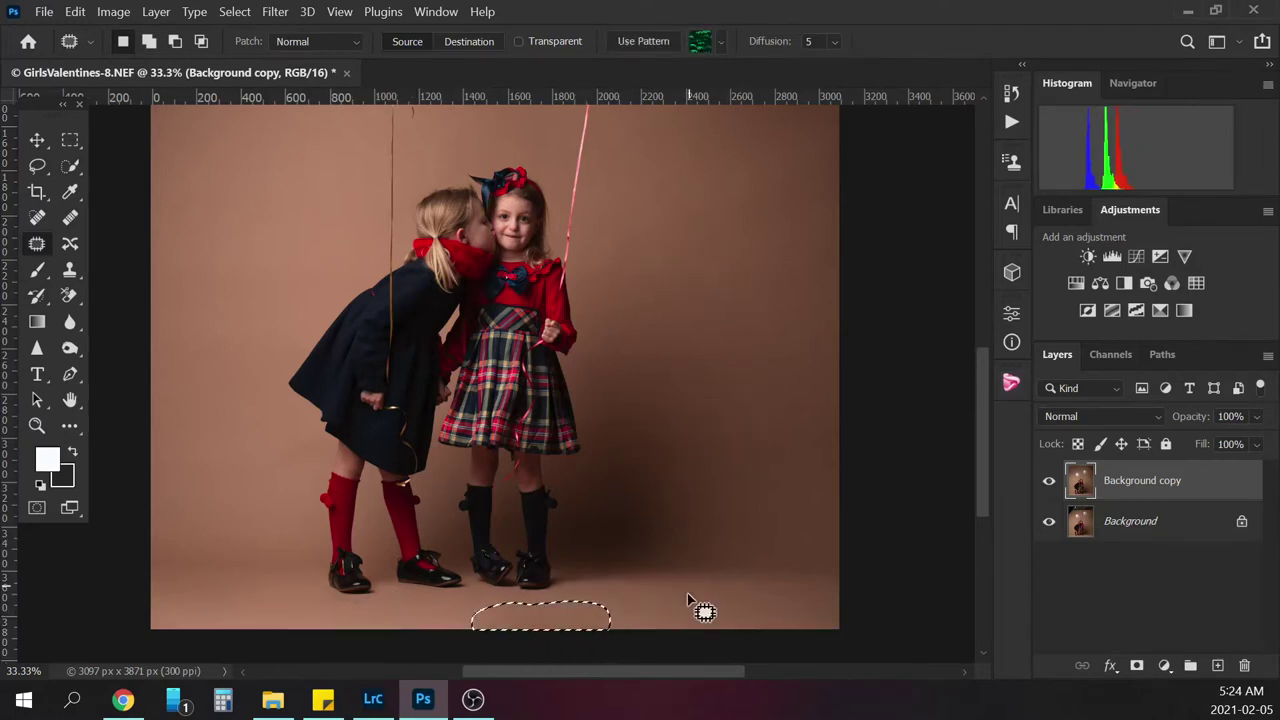
{"action": "mouse_move", "coordinate": [685, 600]}
{"action": "left_mouse_down"}
{"action": "mouse_move", "coordinate": [596, 612]}
{"action": "mouse_move", "coordinate": [627, 639]}
{"action": "mouse_move", "coordinate": [746, 638]}
{"action": "mouse_move", "coordinate": [824, 626]}
{"action": "mouse_move", "coordinate": [837, 601]}
{"action": "mouse_move", "coordinate": [775, 590]}
{"action": "mouse_move", "coordinate": [715, 518]}
{"action": "mouse_move", "coordinate": [700, 308]}
{"action": "mouse_move", "coordinate": [704, 251]}
{"action": "left_mouse_up"}
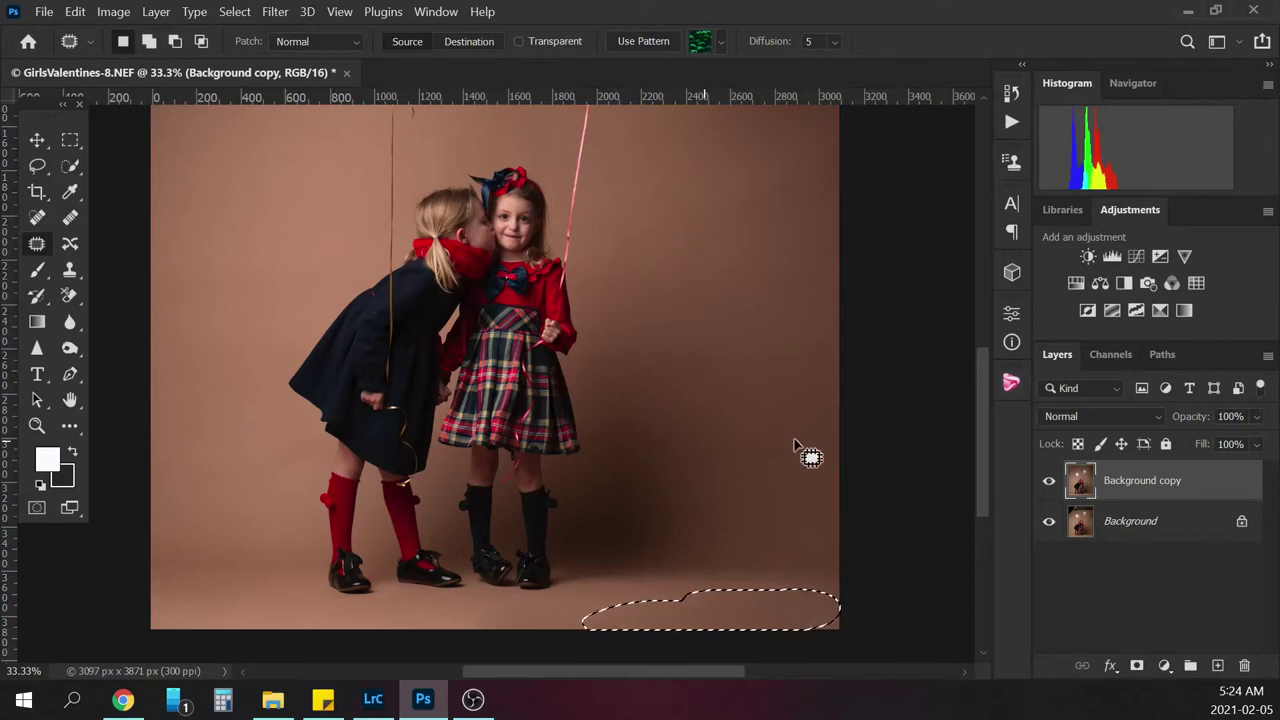
{"action": "key", "text": "ctrl+d"}
{"action": "mouse_move", "coordinate": [636, 590]}
{"action": "left_mouse_down"}
{"action": "mouse_move", "coordinate": [606, 586]}
{"action": "mouse_move", "coordinate": [614, 606]}
{"action": "mouse_move", "coordinate": [688, 589]}
{"action": "left_mouse_up"}
{"action": "key", "text": "ctrl+d"}
{"action": "mouse_move", "coordinate": [585, 595]}
{"action": "left_mouse_down"}
{"action": "mouse_move", "coordinate": [577, 608]}
{"action": "mouse_move", "coordinate": [600, 608]}
{"action": "mouse_move", "coordinate": [535, 600]}
{"action": "mouse_move", "coordinate": [566, 596]}
{"action": "left_mouse_up"}
{"action": "key", "text": "ctrl+d"}
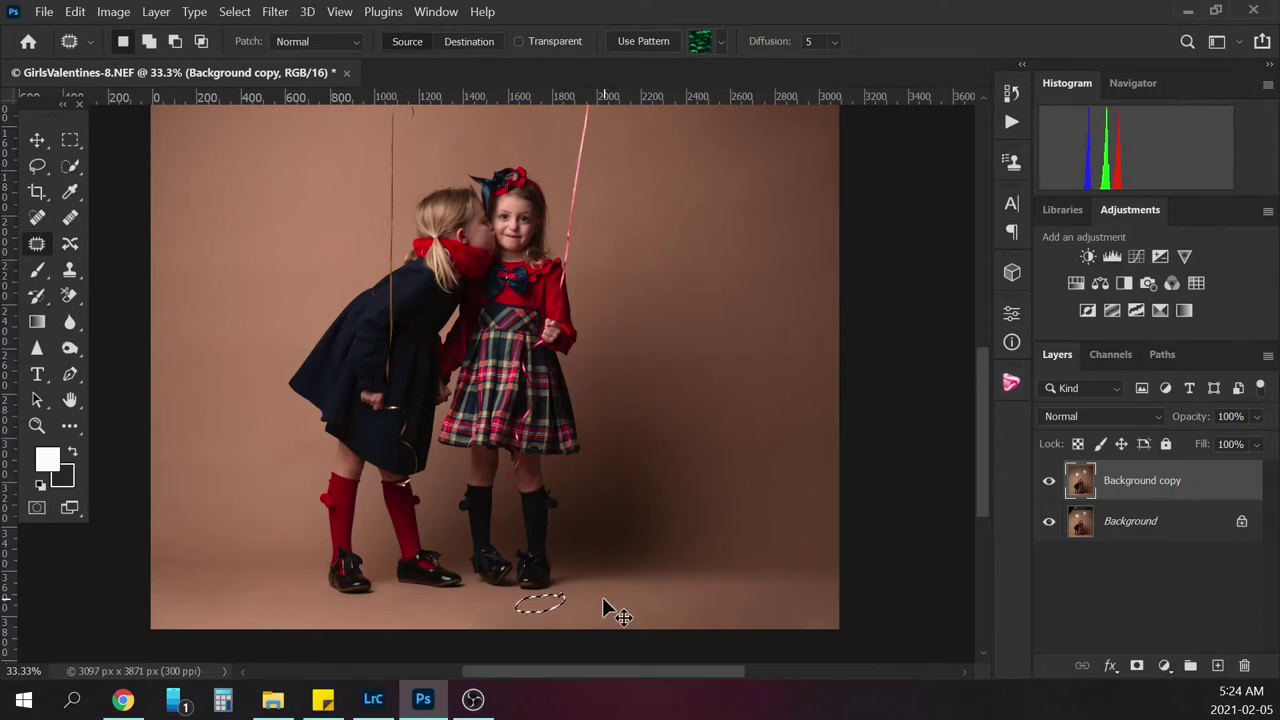
{"action": "key", "text": "ctrl+d"}
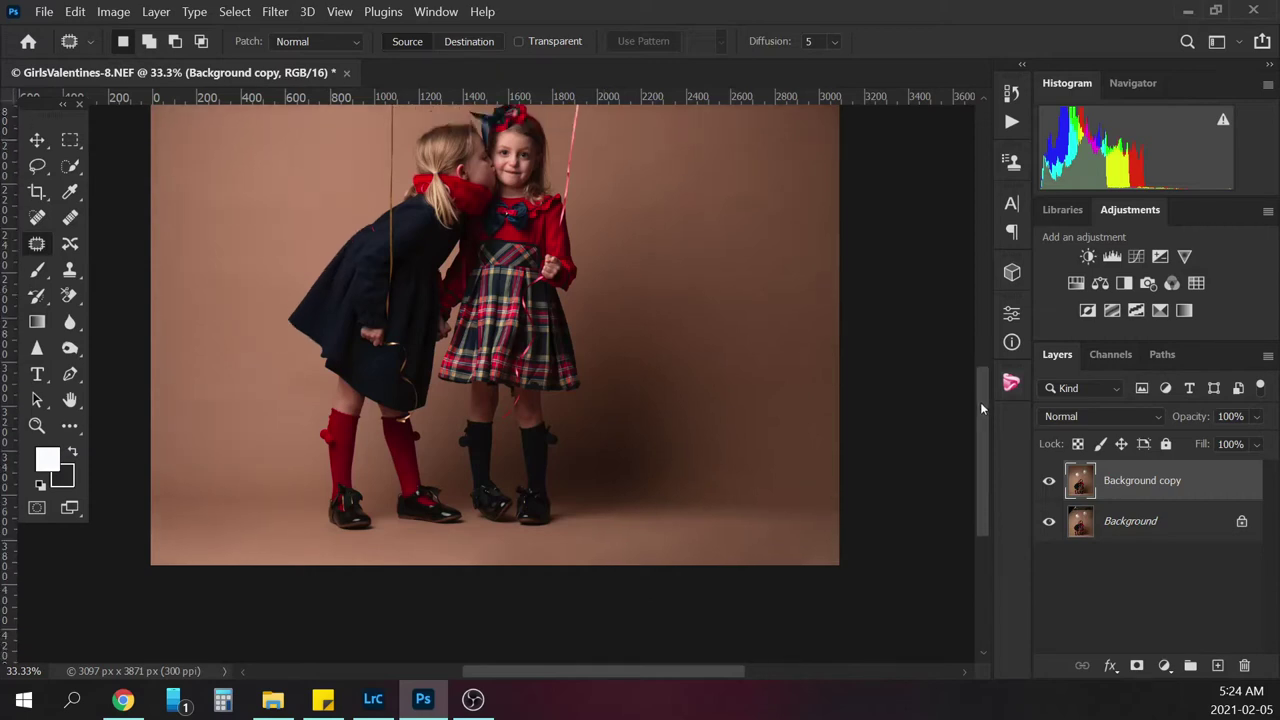
Add a Curves adjustment layer and brighten the image slightly by raising the RGB curve at input 121
{"action": "left_click_drag", "start_coordinate": [980, 402], "coordinate": [980, 264]}
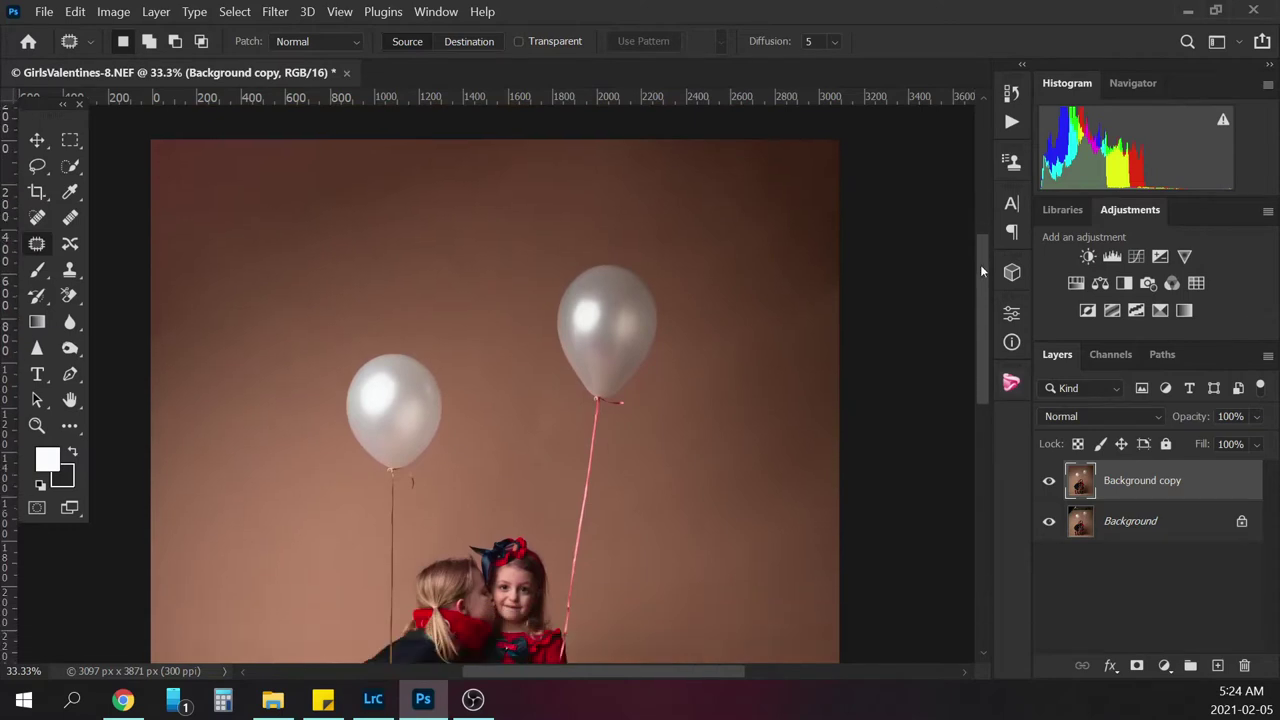
{"action": "key", "text": "ctrl+minus"}
{"action": "key", "text": "ctrl+minus"}
{"action": "key", "text": "ctrl+minus"}
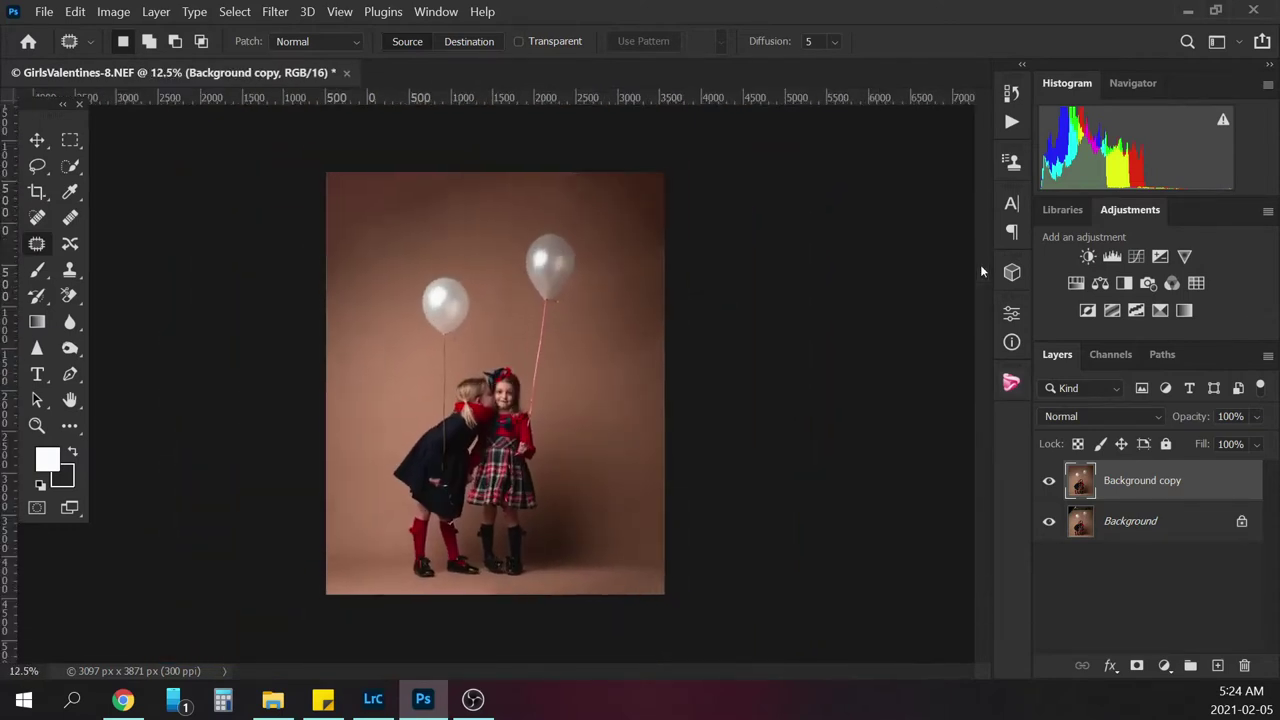
{"action": "key", "text": "ctrl+plus"}
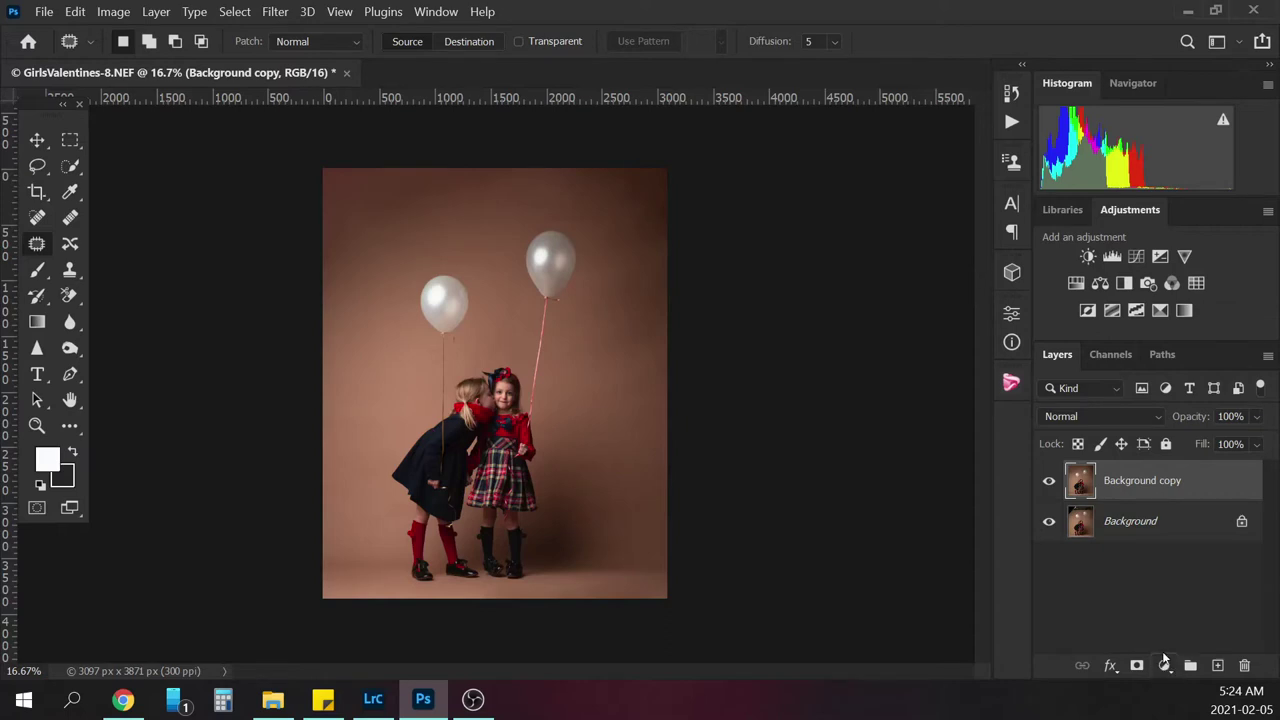
{"action": "key", "text": "ctrl+plus"}
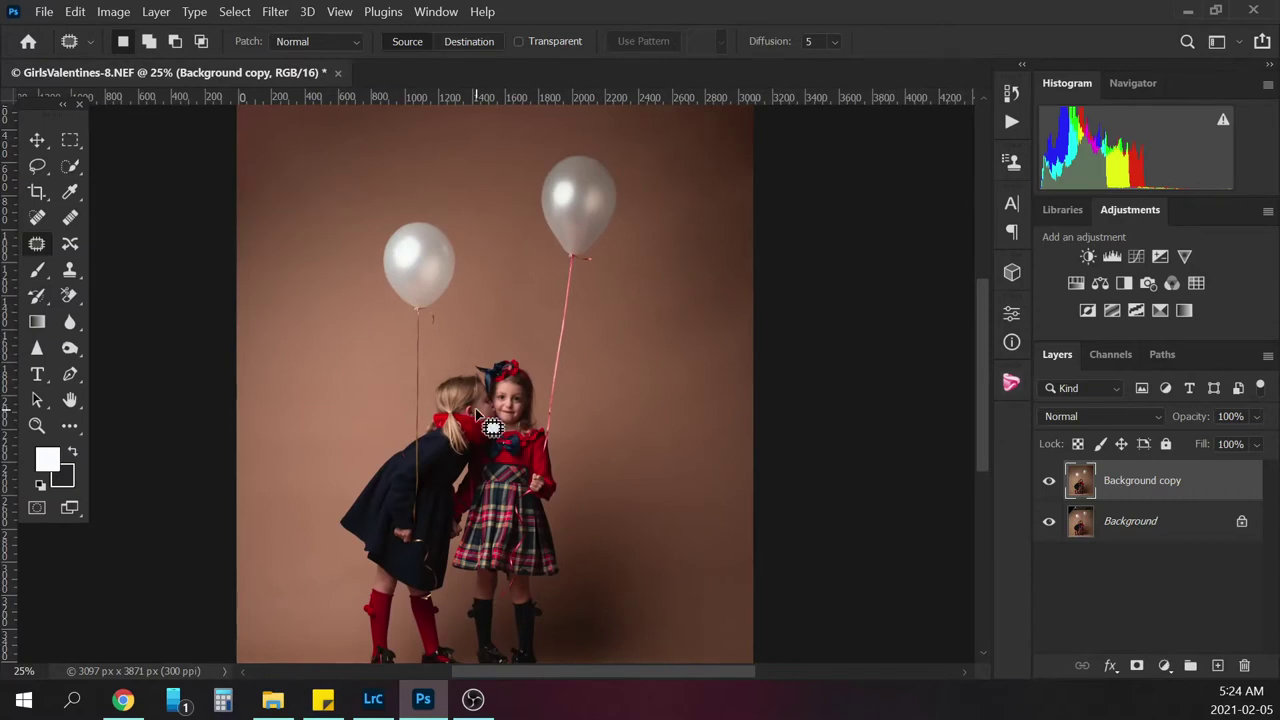
{"action": "left_click", "coordinate": [1165, 665]}
{"action": "left_click", "coordinate": [1160, 391]}
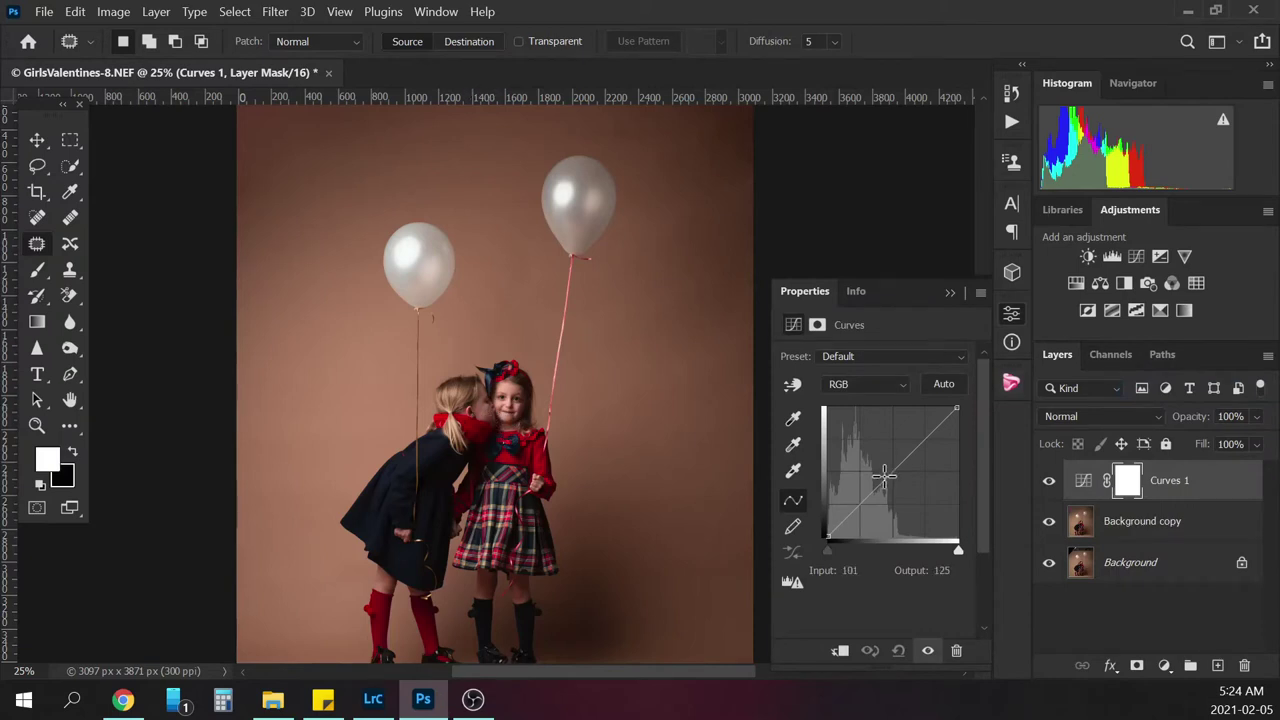
{"action": "left_click_drag", "start_coordinate": [893, 470], "coordinate": [890, 467]}
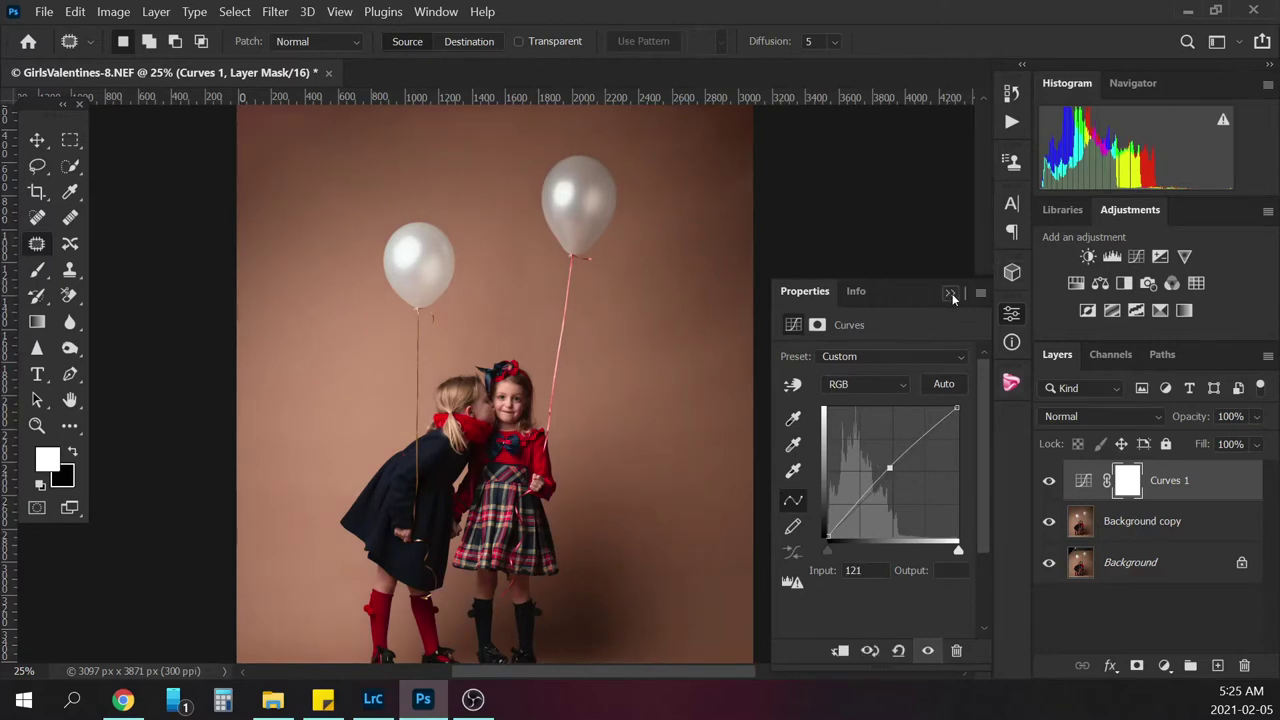
{"action": "left_click", "coordinate": [951, 291]}
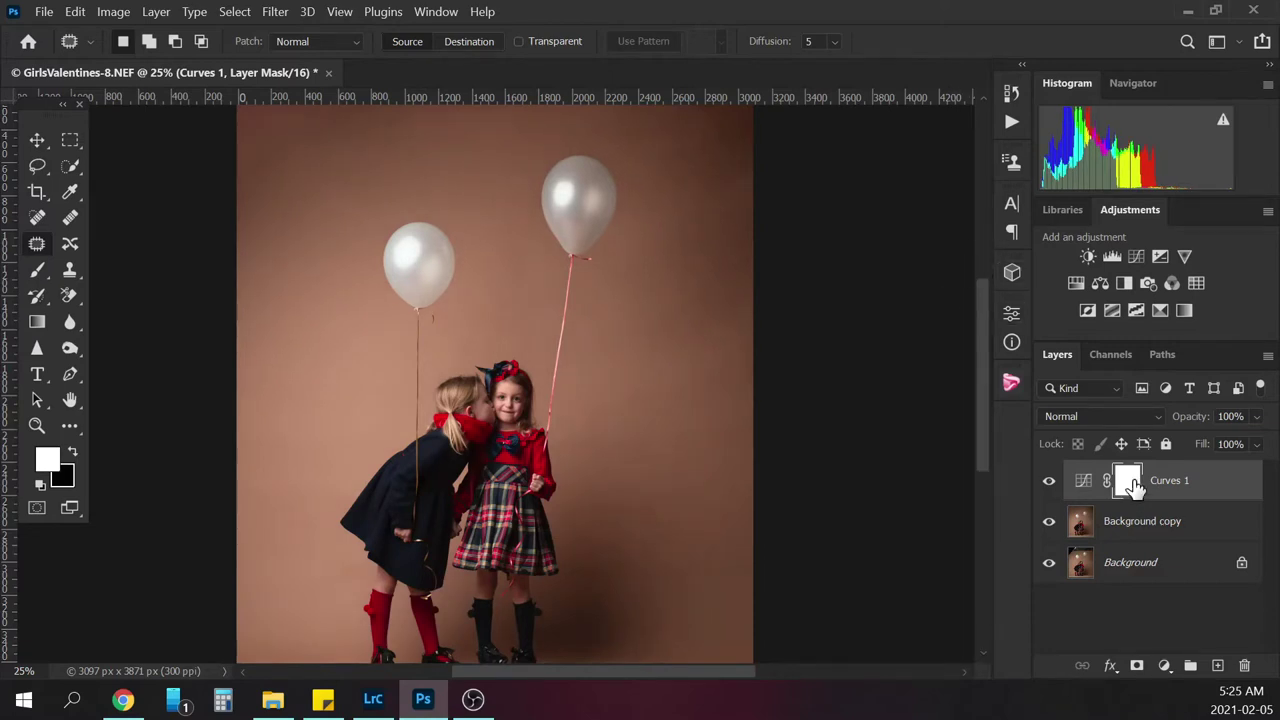
Invert the Curves layer's mask to black and pick a soft round brush with 0% hardness
{"action": "key", "text": "ctrl+i"}
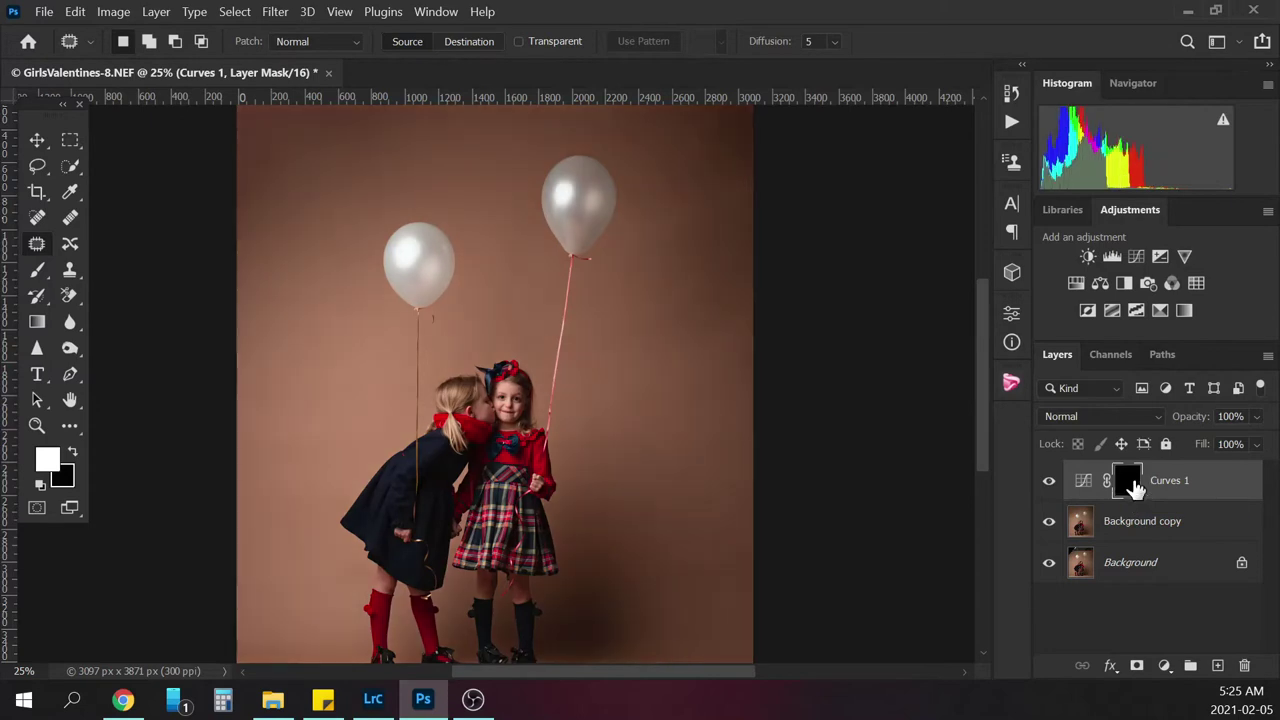
{"action": "key", "text": "b"}
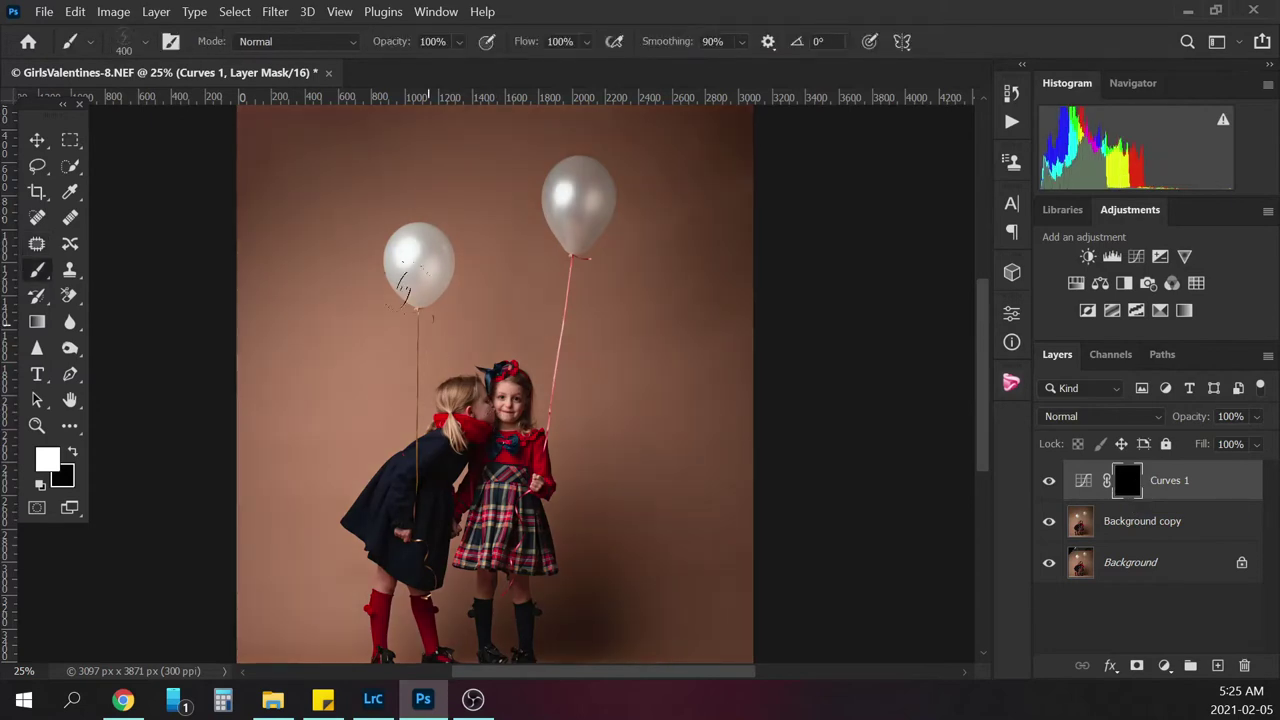
{"action": "left_click", "coordinate": [144, 44]}
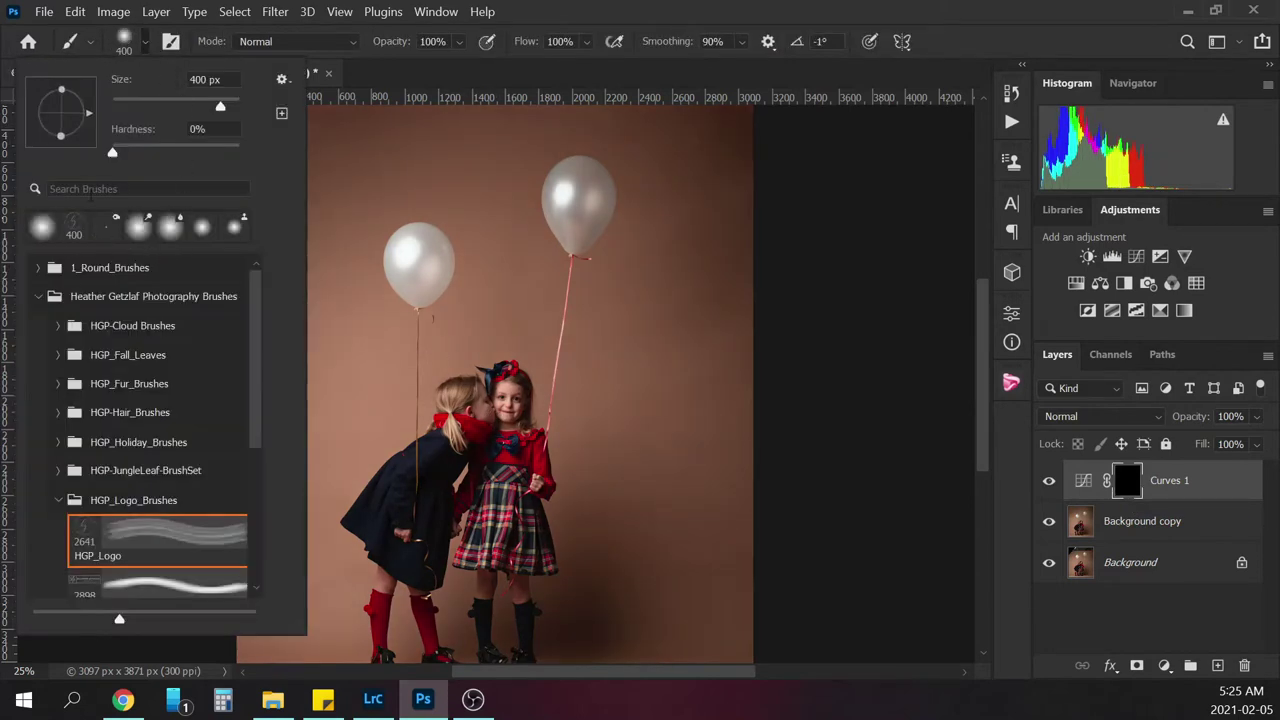
{"action": "left_click", "coordinate": [144, 46]}
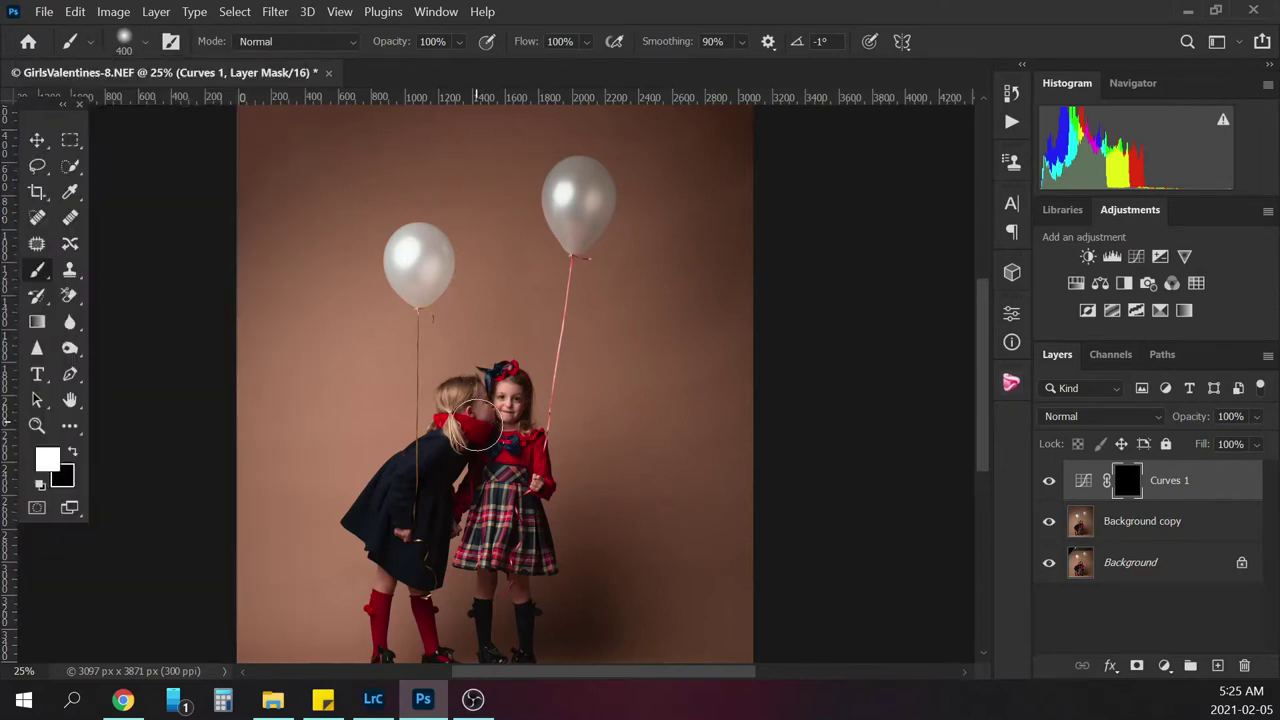
Reduce the brush to 175 px and paint white on the Curves mask where the girls' faces meet
{"action": "key", "text": "bracketleft"}
{"action": "key", "text": "bracketleft"}
{"action": "key", "text": "bracketleft"}
{"action": "left_click", "coordinate": [481, 412]}
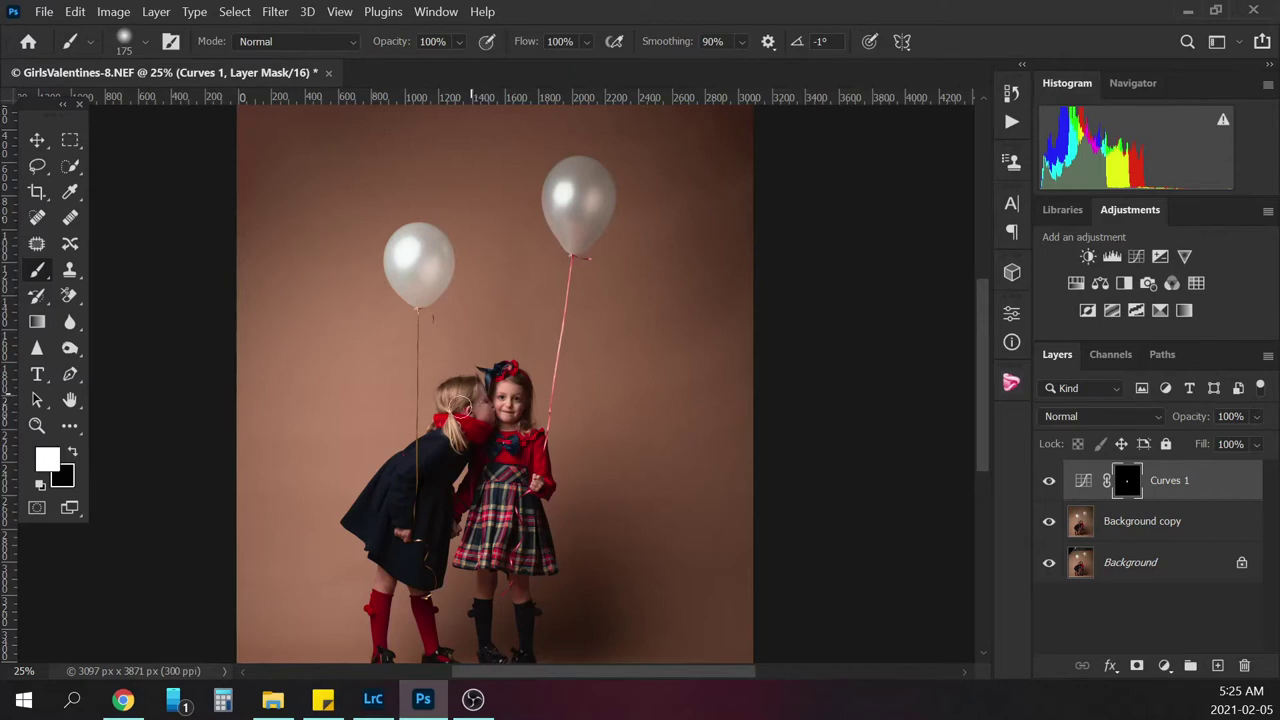
Reduce the brush to 80 px, paint the girls' lower legs into the Curves mask, and compare the layer off and on
{"action": "key", "text": "bracketleft"}
{"action": "key", "text": "bracketleft"}
{"action": "key", "text": "bracketleft"}
{"action": "key", "text": "bracketleft"}
{"action": "key", "text": "bracketleft"}
{"action": "left_click", "coordinate": [1049, 481]}
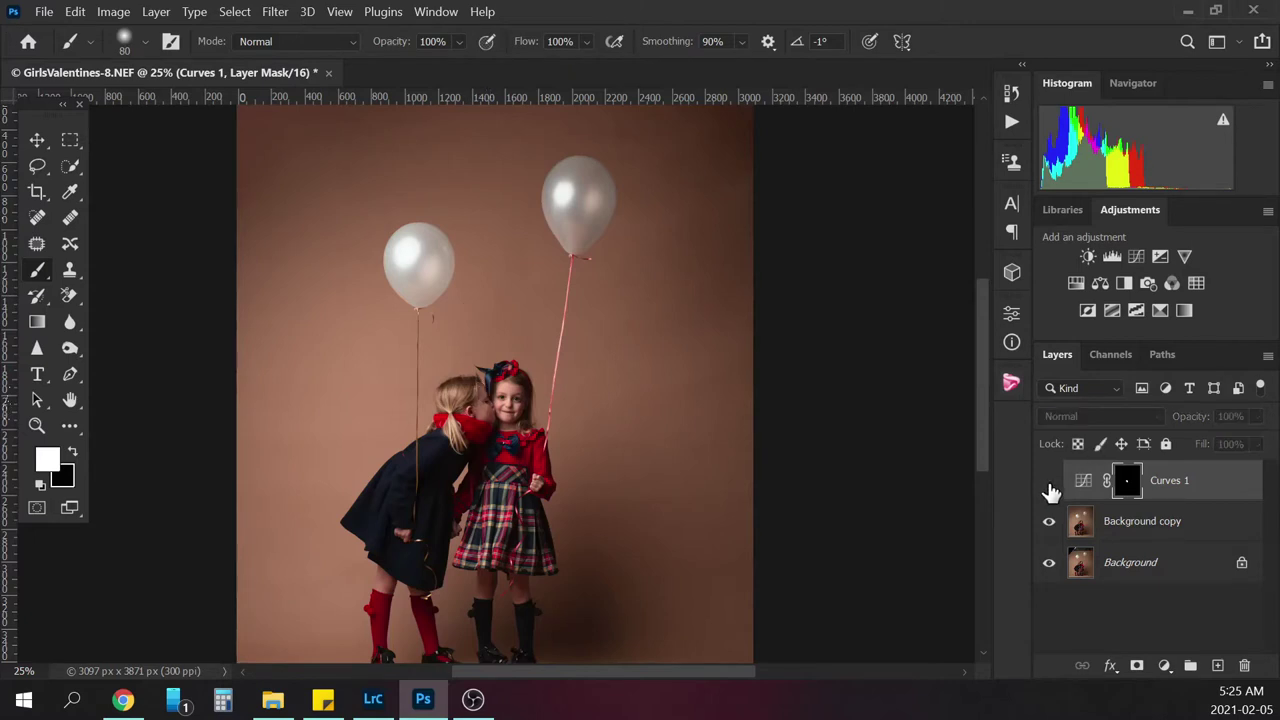
{"action": "left_click", "coordinate": [1049, 481]}
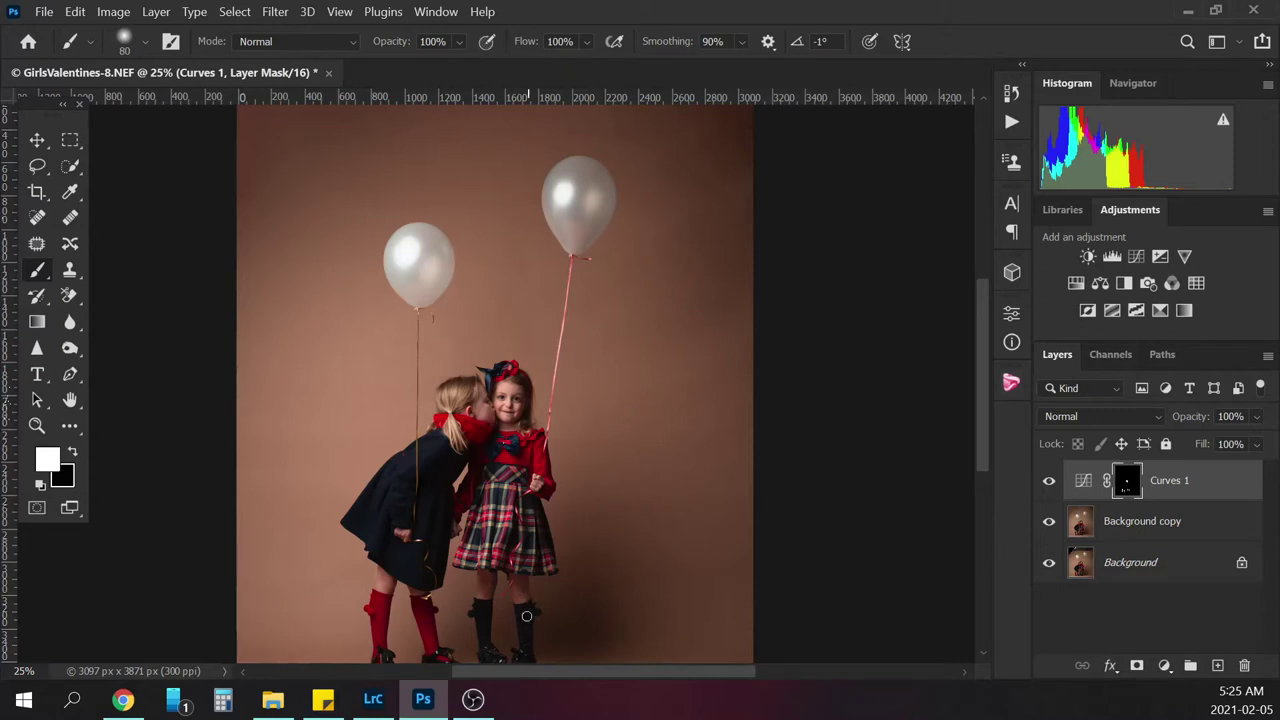
{"action": "left_click_drag", "start_coordinate": [980, 452], "coordinate": [976, 469]}
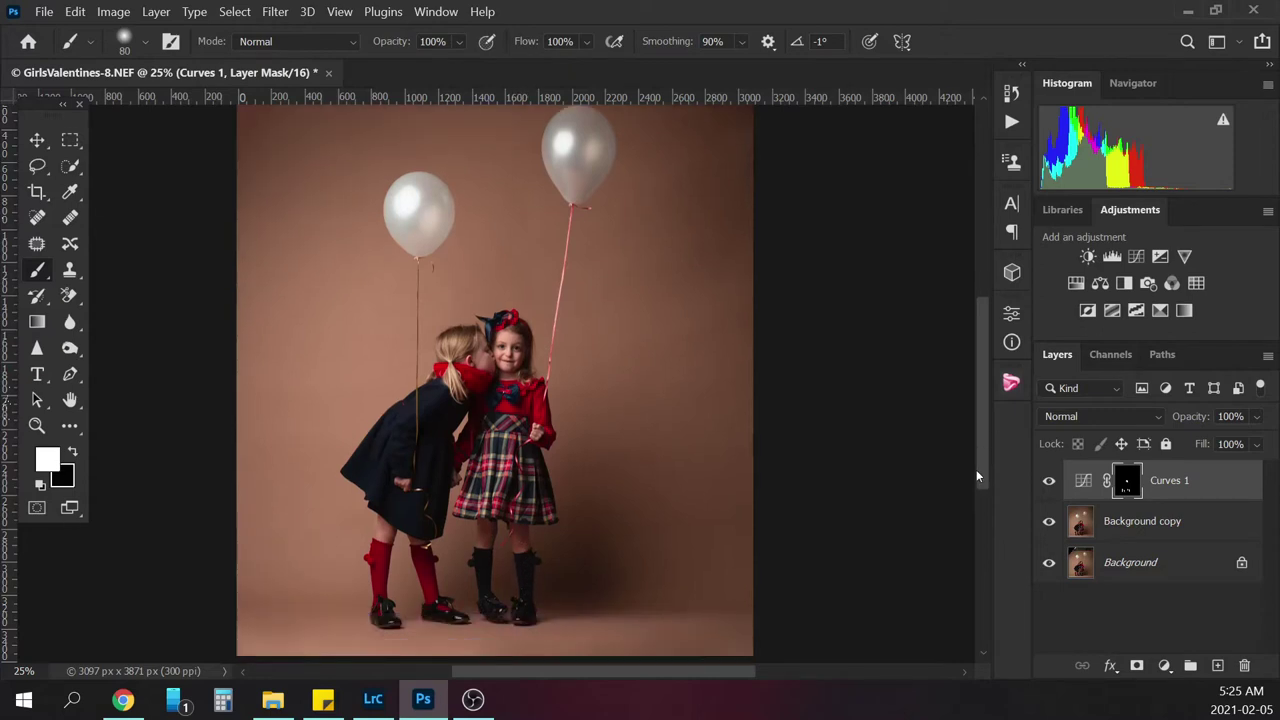
{"action": "left_click", "coordinate": [1049, 482]}
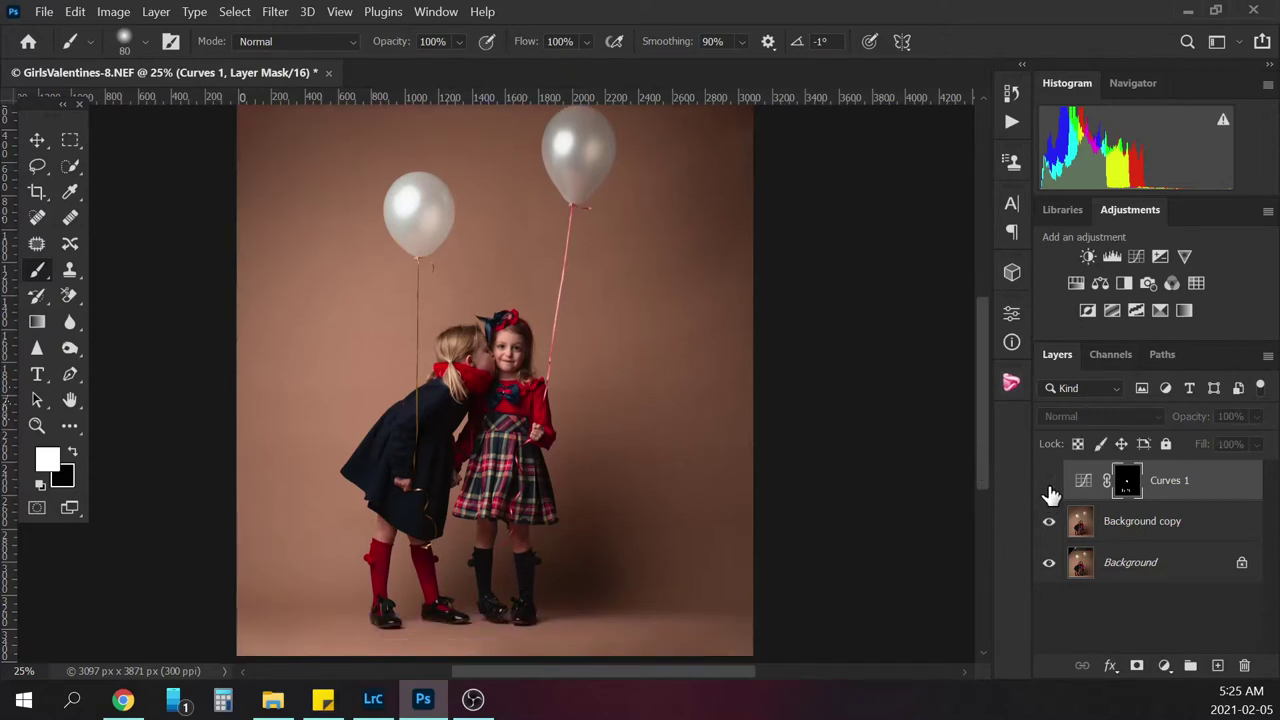
{"action": "left_click", "coordinate": [1049, 482]}
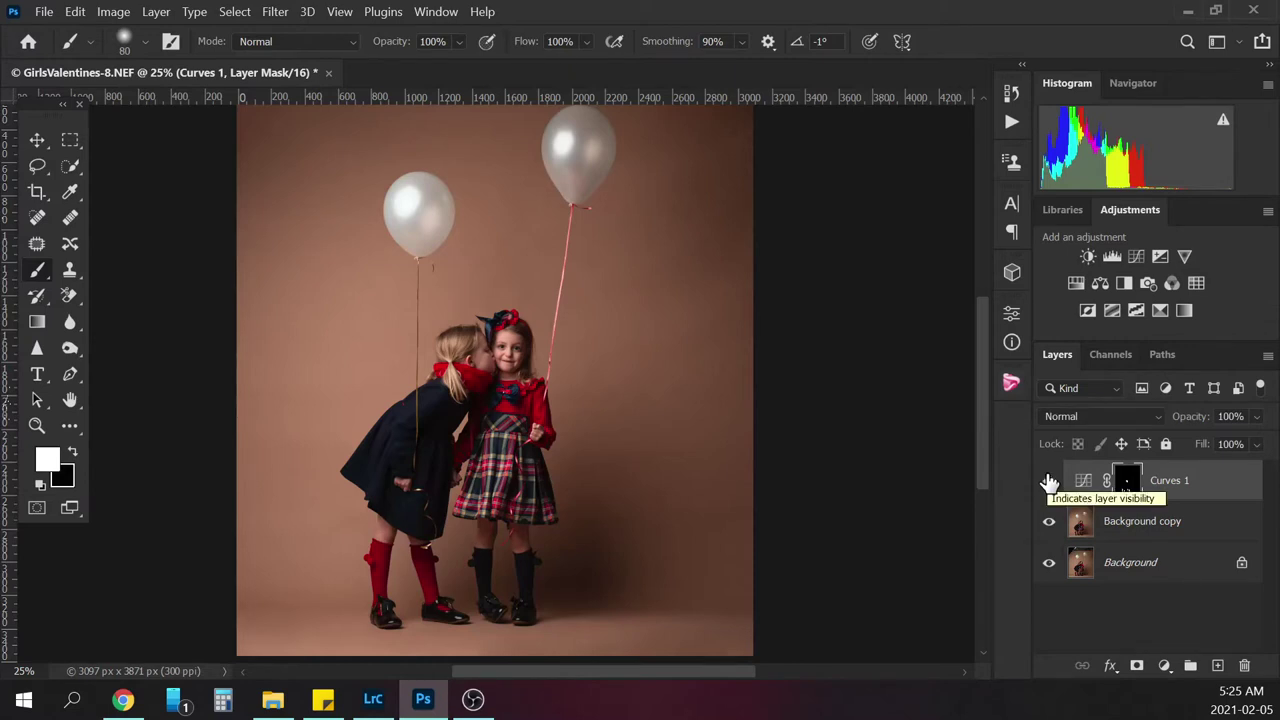
Add the single tilted red foil heart balloon from the PixelSquid "valintines" lightbox to the photo
{"action": "key", "text": "ctrl+minus"}
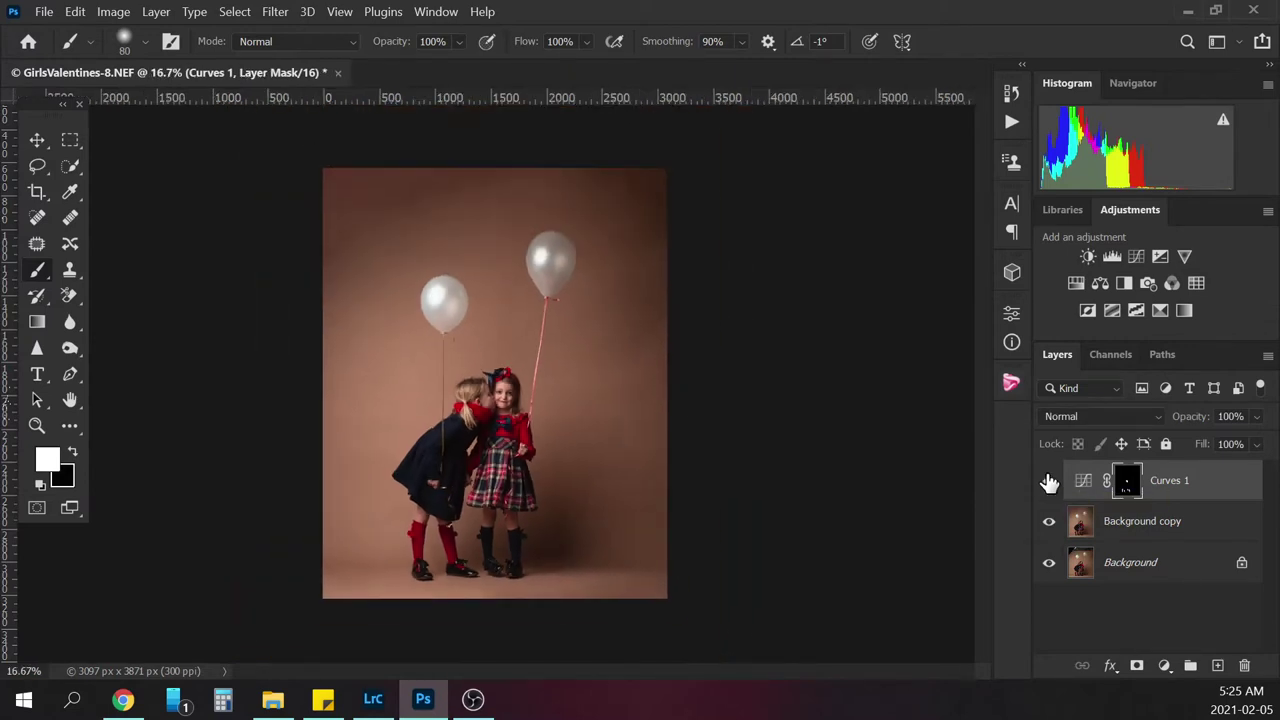
{"action": "left_click", "coordinate": [1011, 385]}
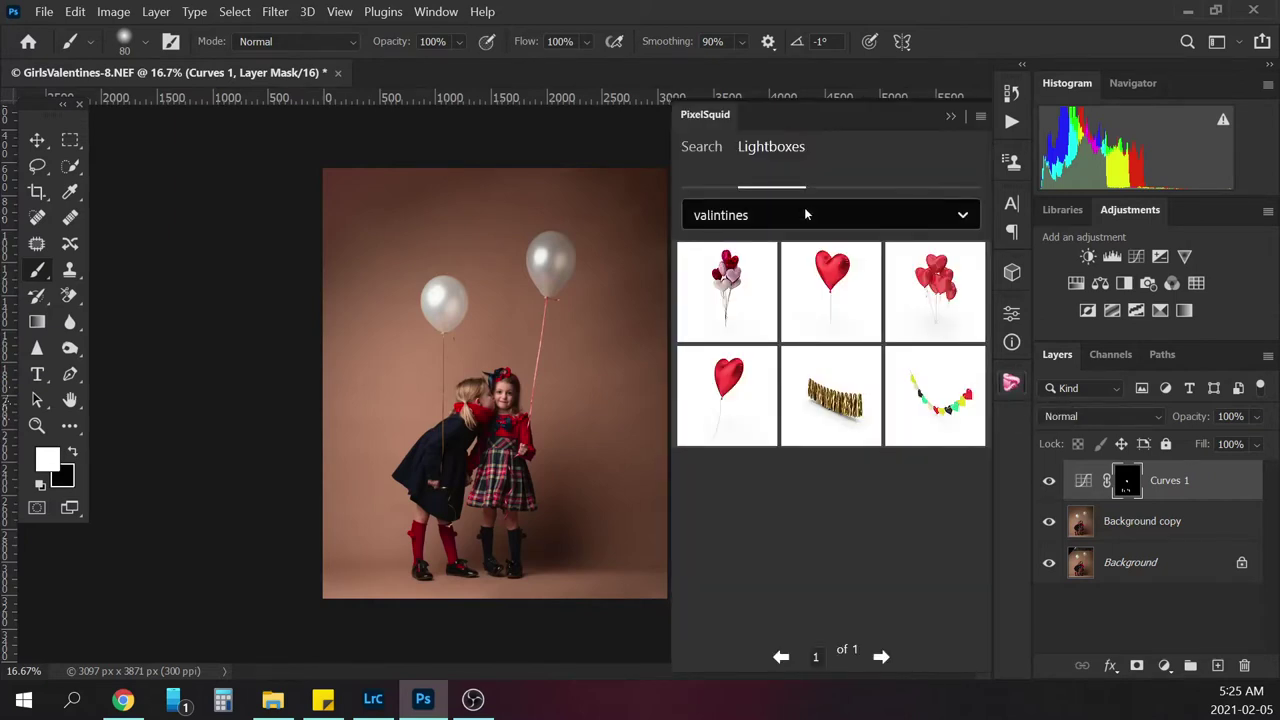
{"action": "left_click", "coordinate": [745, 382]}
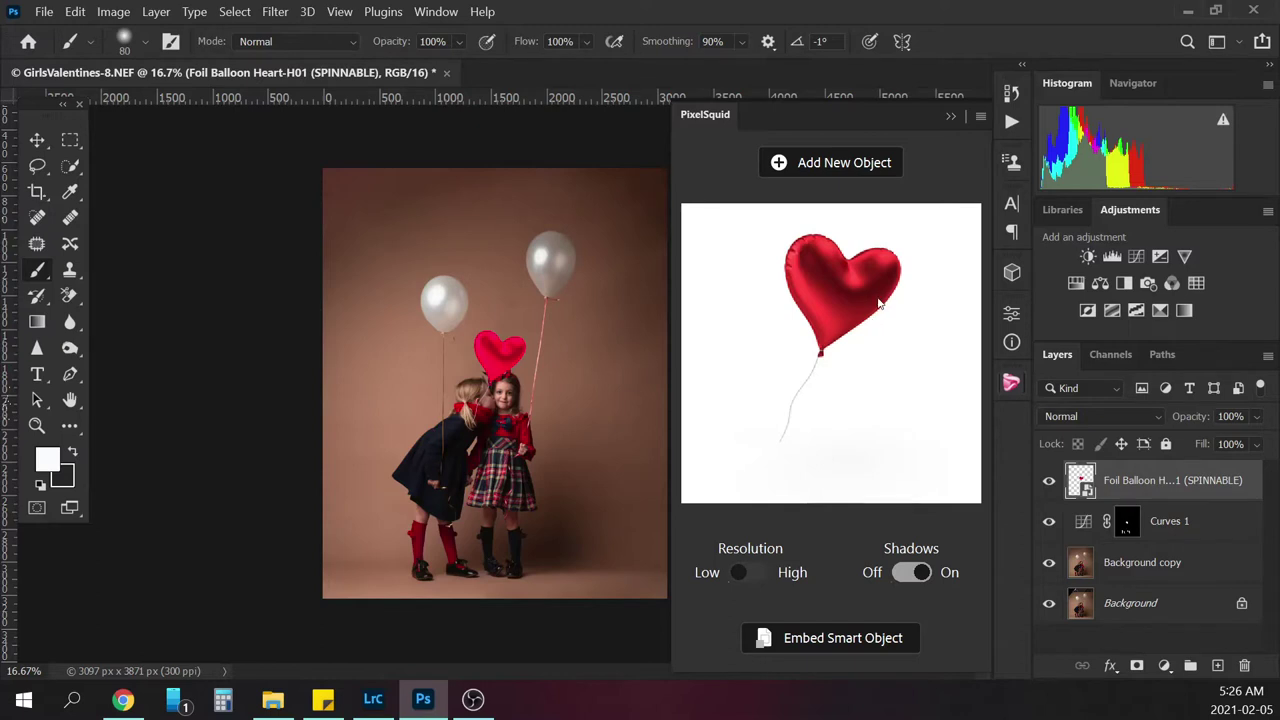
Spin the foil heart balloon to a partly side-on angle and switch it to high resolution
{"action": "left_click_drag", "start_coordinate": [858, 300], "coordinate": [849, 255]}
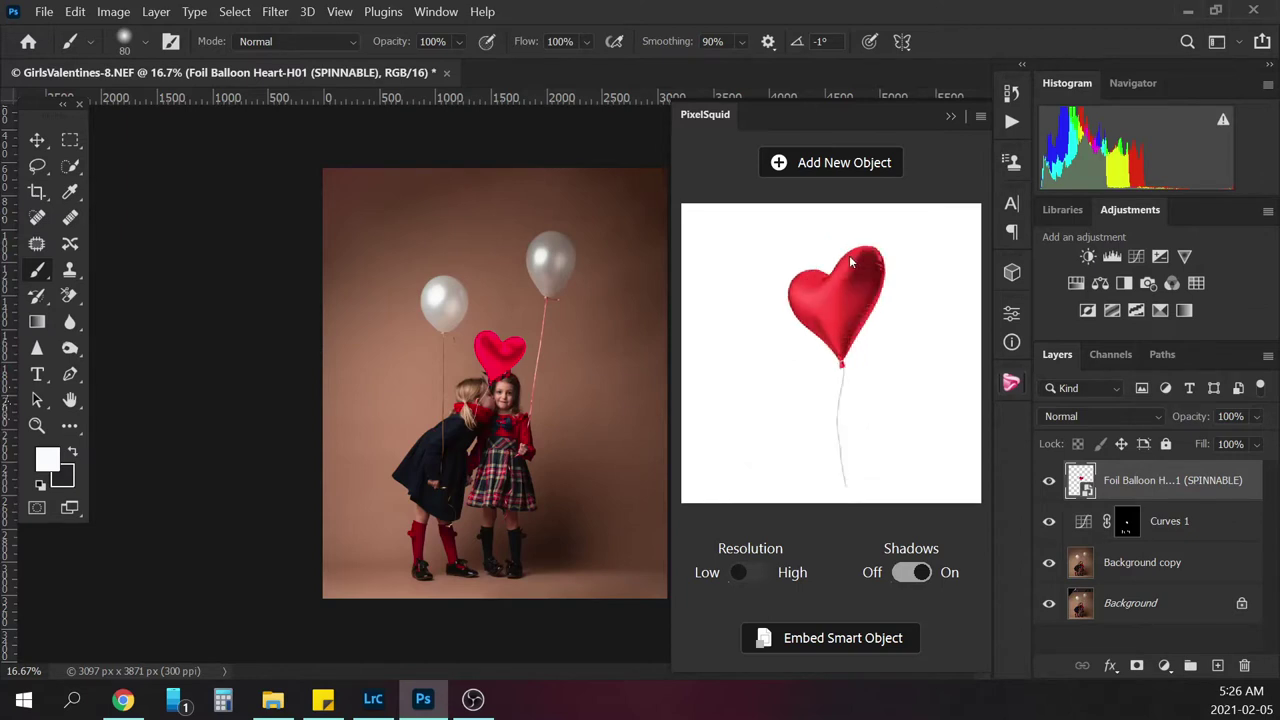
{"action": "mouse_move", "coordinate": [826, 406]}
{"action": "left_mouse_down"}
{"action": "mouse_move", "coordinate": [851, 390]}
{"action": "mouse_move", "coordinate": [836, 426]}
{"action": "left_mouse_up"}
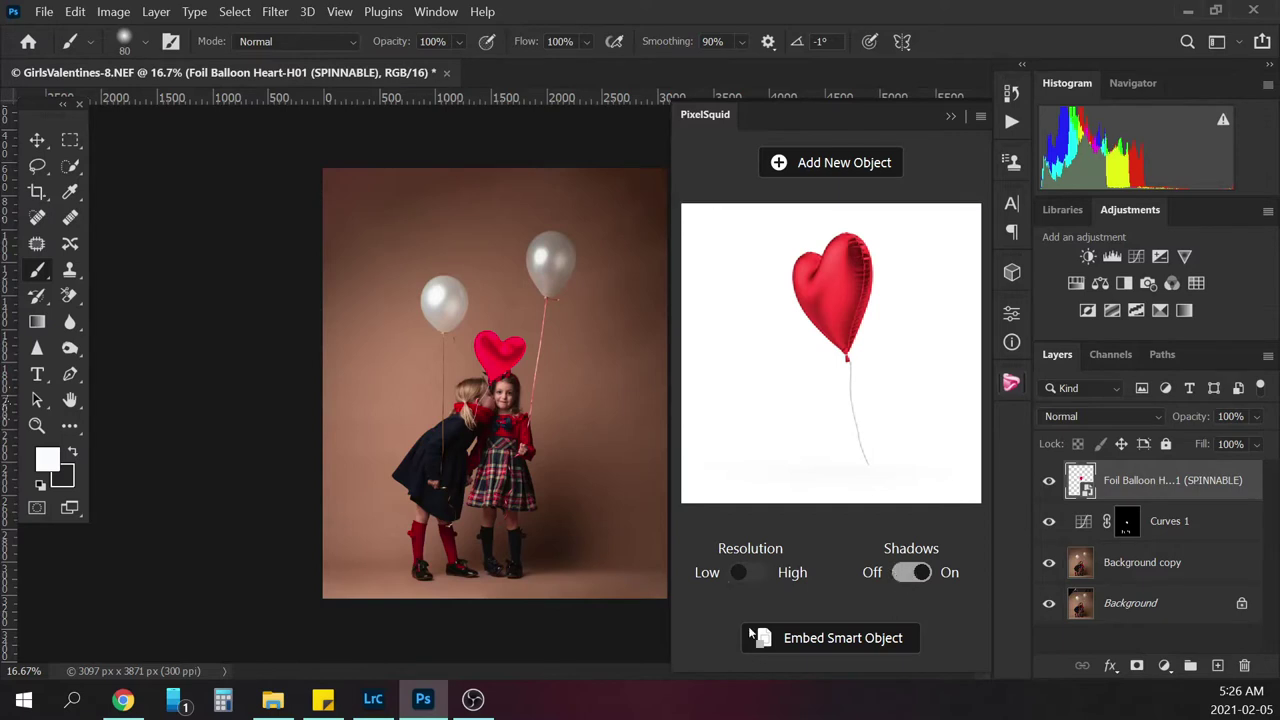
{"action": "left_click", "coordinate": [757, 574]}
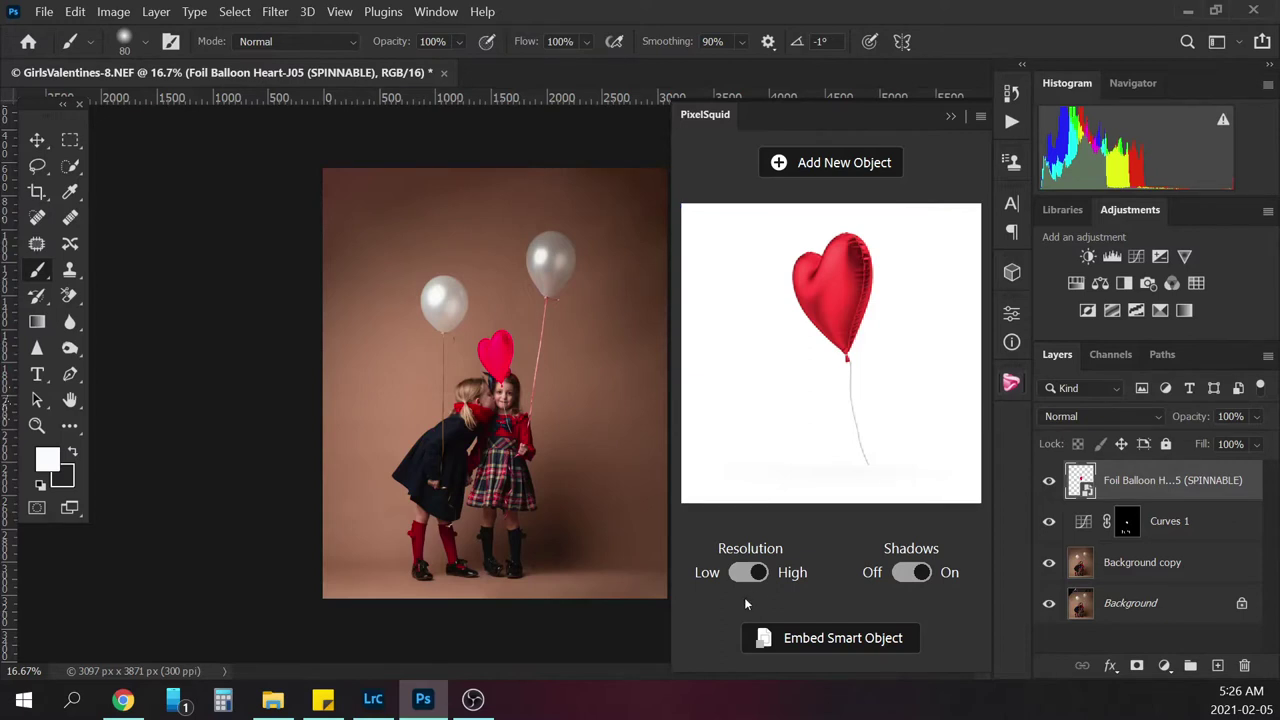
{"action": "left_click", "coordinate": [950, 117]}
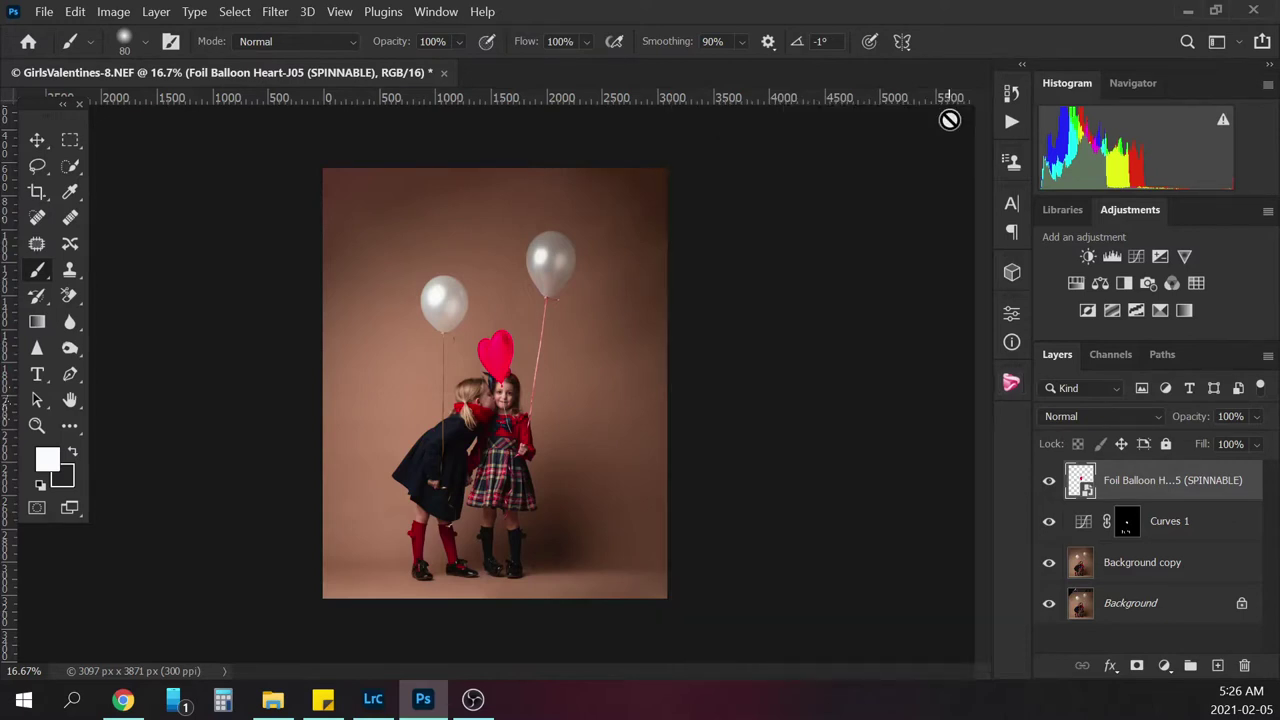
Rotate the foil heart balloon about 18.4°, scale it to about 101%, and place it over the white balloon held by the girl in plaid
{"action": "key", "text": "ctrl+t"}
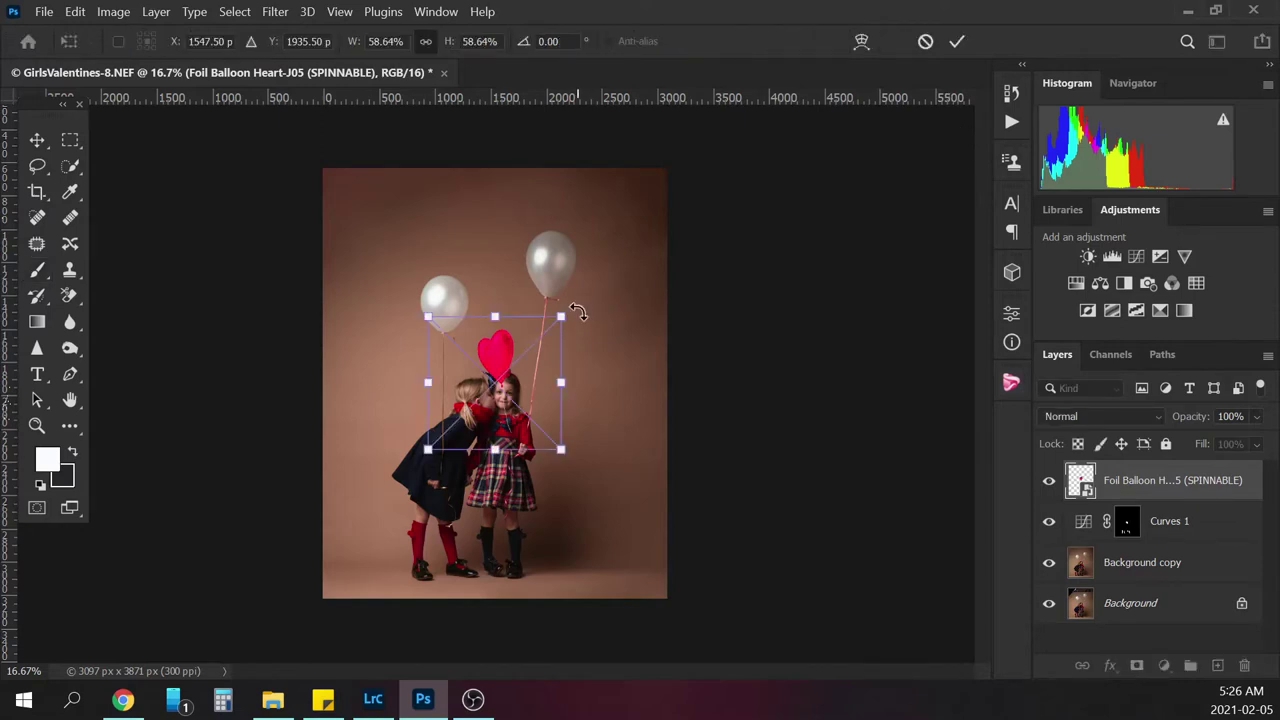
{"action": "left_click_drag", "start_coordinate": [578, 313], "coordinate": [651, 286]}
{"action": "left_click_drag", "start_coordinate": [602, 339], "coordinate": [606, 294]}
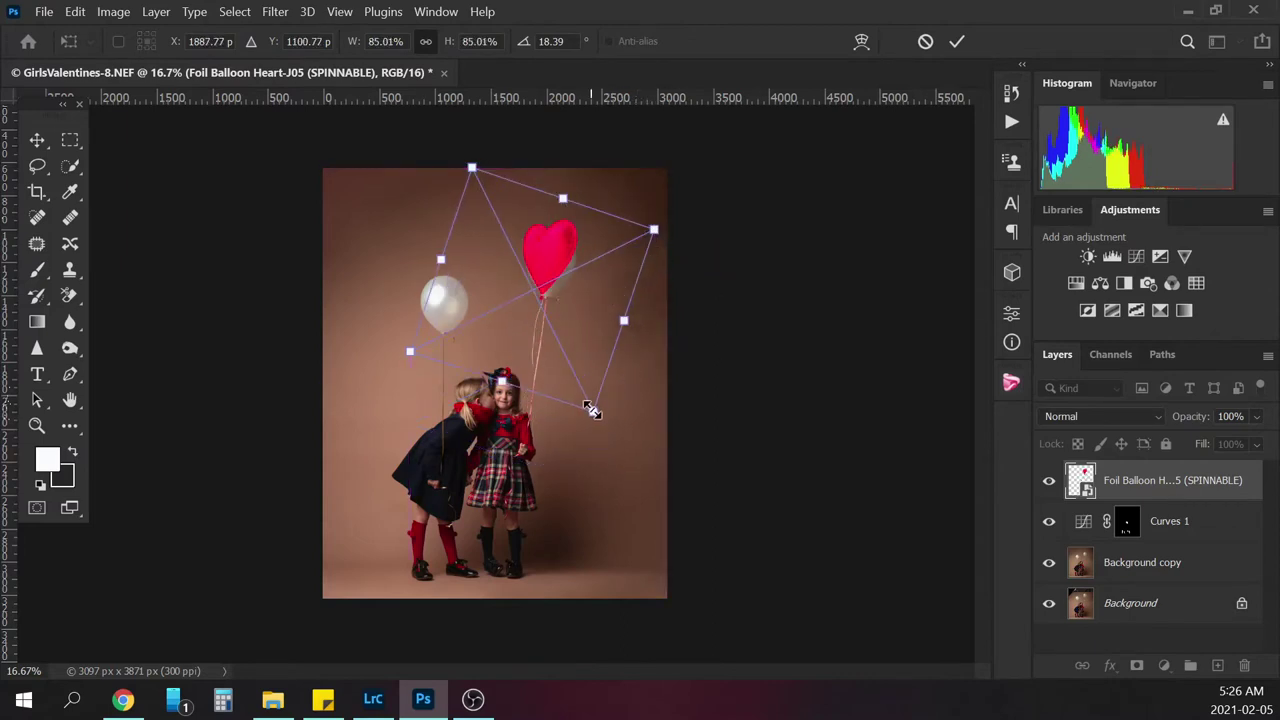
{"action": "left_click_drag", "start_coordinate": [590, 410], "coordinate": [611, 448]}
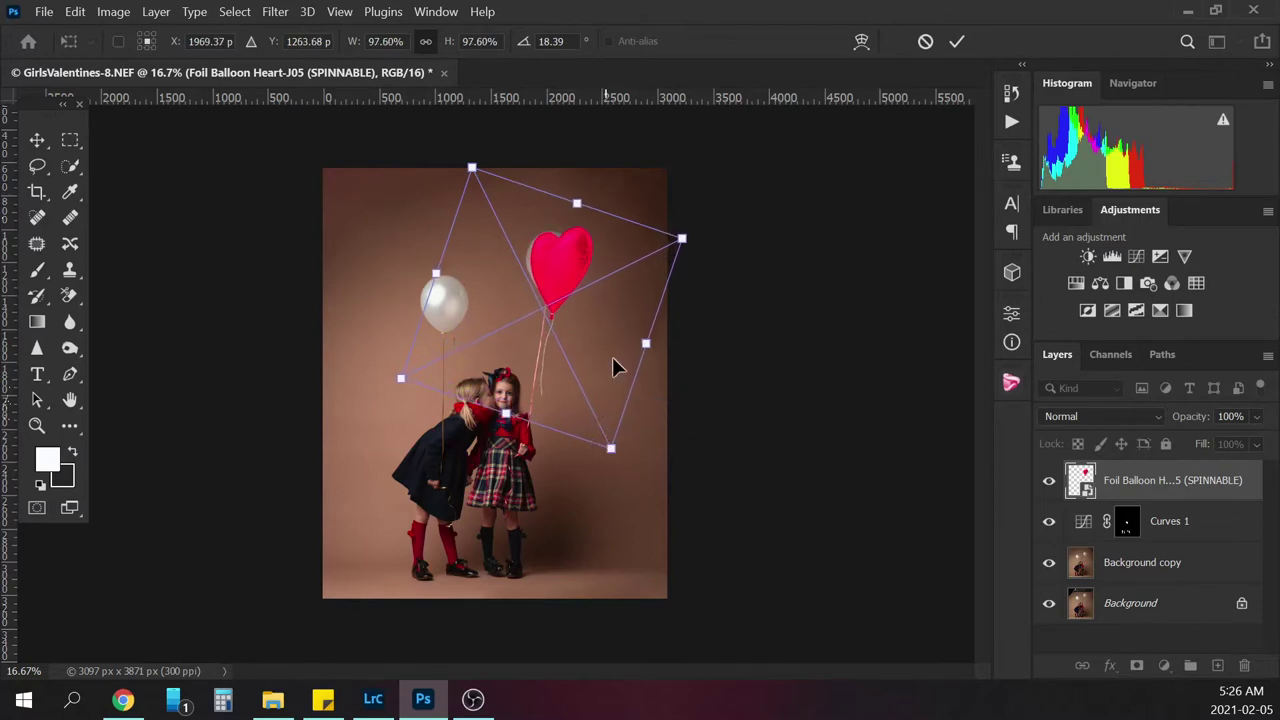
{"action": "left_click_drag", "start_coordinate": [614, 367], "coordinate": [608, 346]}
{"action": "left_click_drag", "start_coordinate": [609, 446], "coordinate": [608, 450]}
{"action": "left_click_drag", "start_coordinate": [620, 374], "coordinate": [614, 346]}
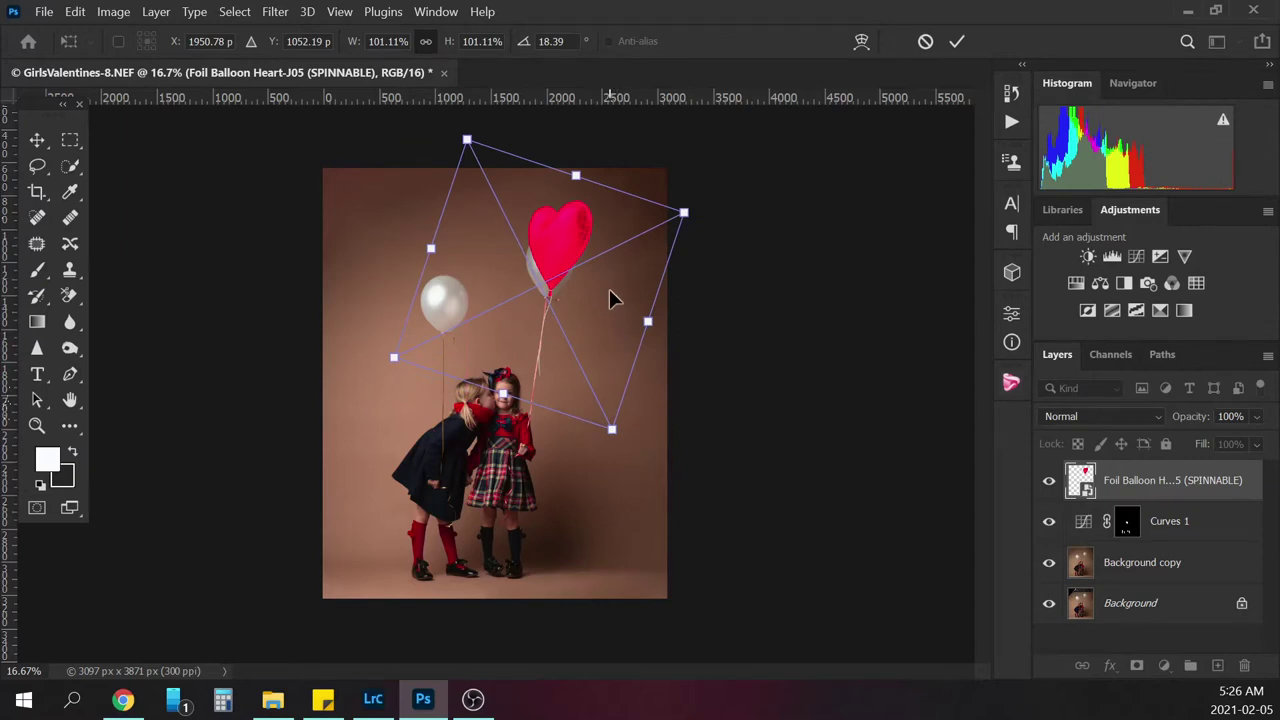
{"action": "left_click_drag", "start_coordinate": [603, 298], "coordinate": [600, 313]}
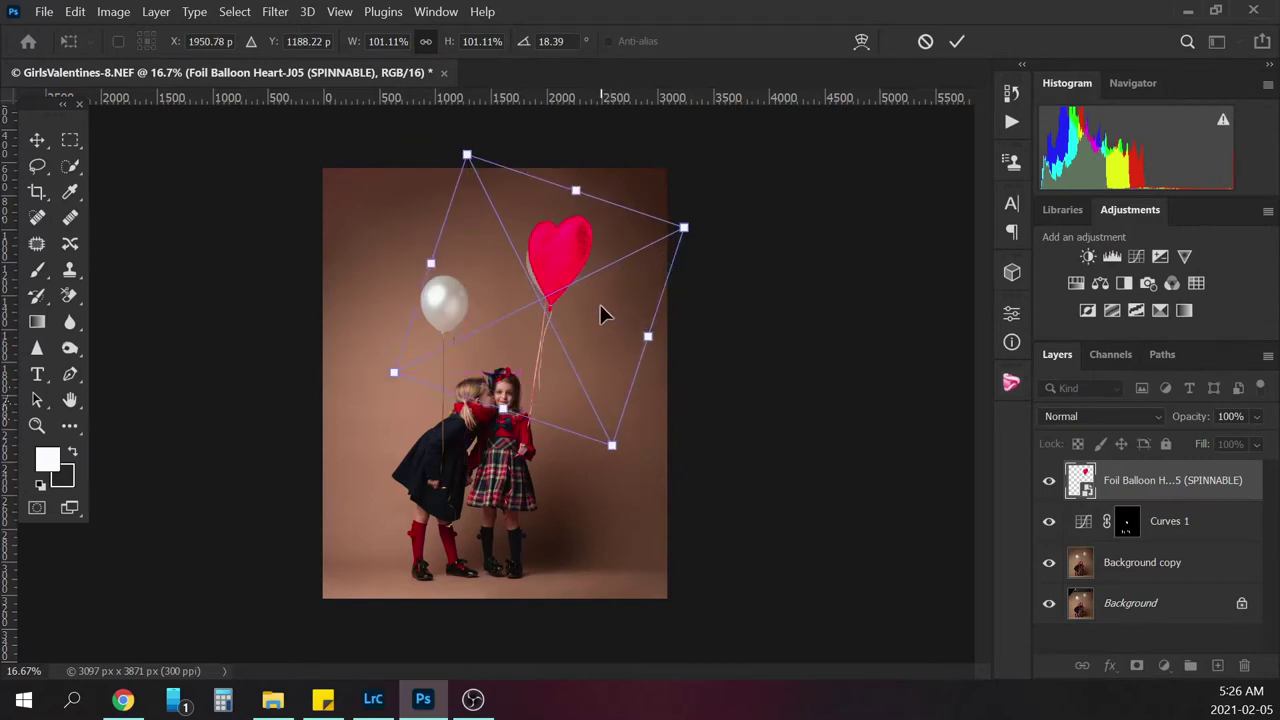
Nudge the foil heart about 42 px left and 12 px down to cover the white balloon, and commit the transform
{"action": "key", "text": "shift+Left"}
{"action": "key", "text": "shift+Left"}
{"action": "key", "text": "shift+Left"}
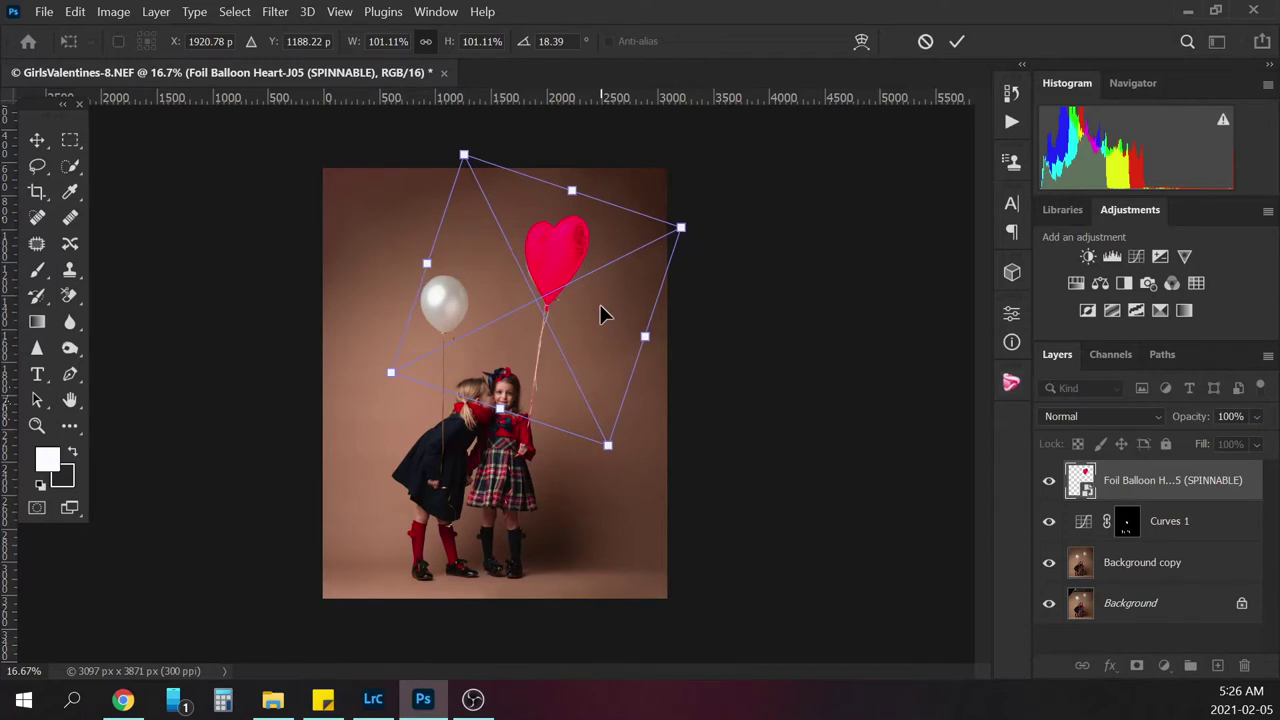
{"action": "key", "text": "Left"}
{"action": "key", "text": "Left"}
{"action": "key", "text": "Left"}
{"action": "key", "text": "Left"}
{"action": "key", "text": "Left"}
{"action": "key", "text": "Left"}
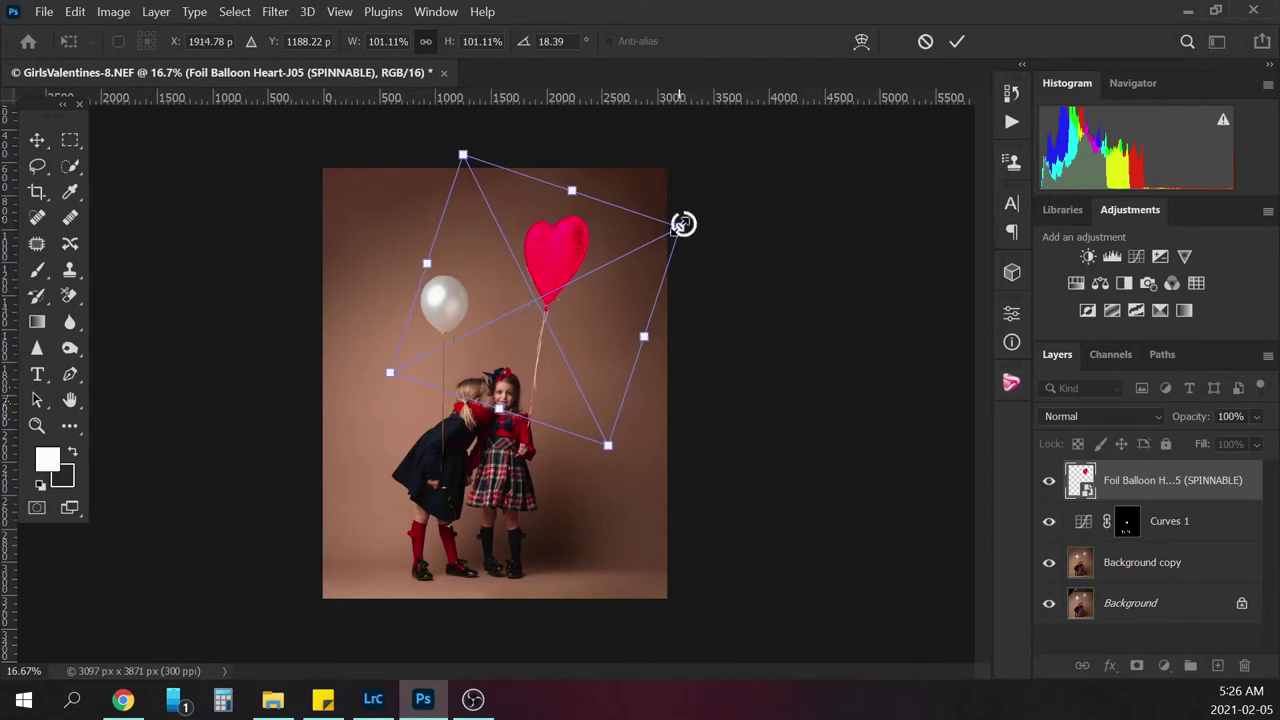
{"action": "key", "text": "Left"}
{"action": "key", "text": "Left"}
{"action": "key", "text": "Left"}
{"action": "key", "text": "Left"}
{"action": "key", "text": "Left"}
{"action": "key", "text": "Left"}
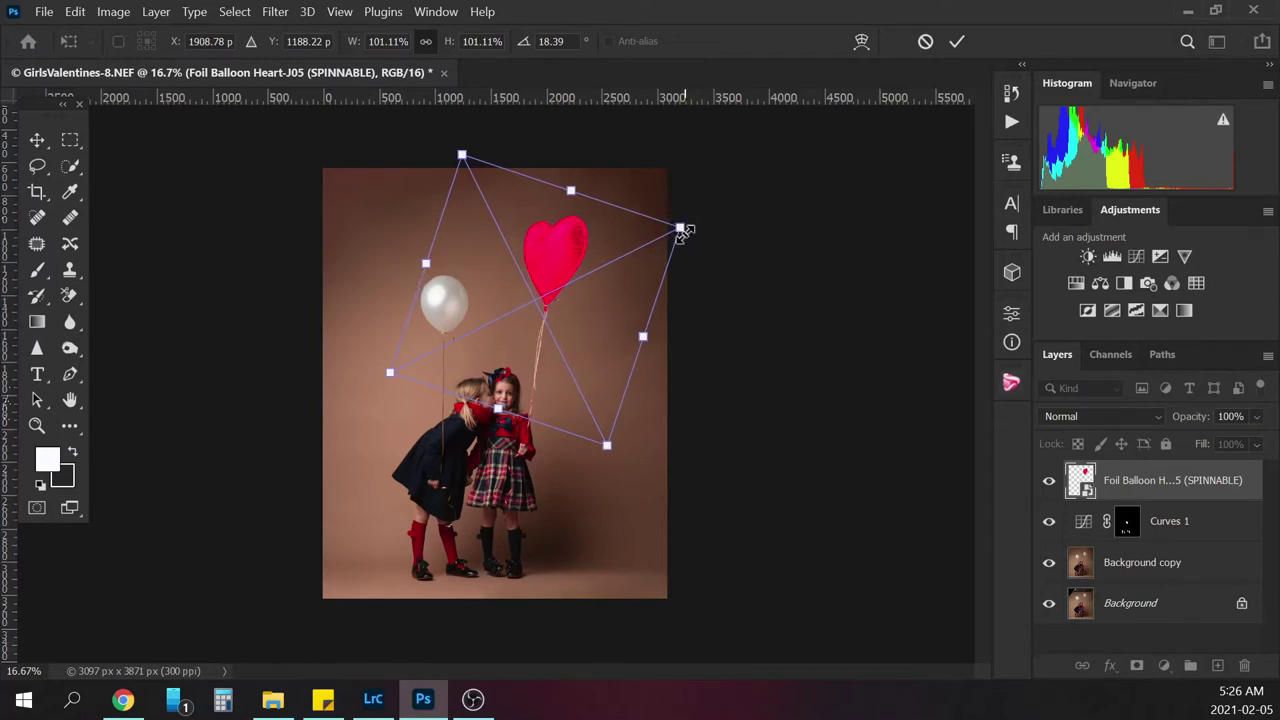
{"action": "key", "text": "Down"}
{"action": "key", "text": "Down"}
{"action": "key", "text": "Down"}
{"action": "key", "text": "Down"}
{"action": "key", "text": "Down"}
{"action": "key", "text": "Down"}
{"action": "key", "text": "Down"}
{"action": "key", "text": "Down"}
{"action": "key", "text": "Down"}
{"action": "key", "text": "Down"}
{"action": "key", "text": "Down"}
{"action": "key", "text": "Down"}
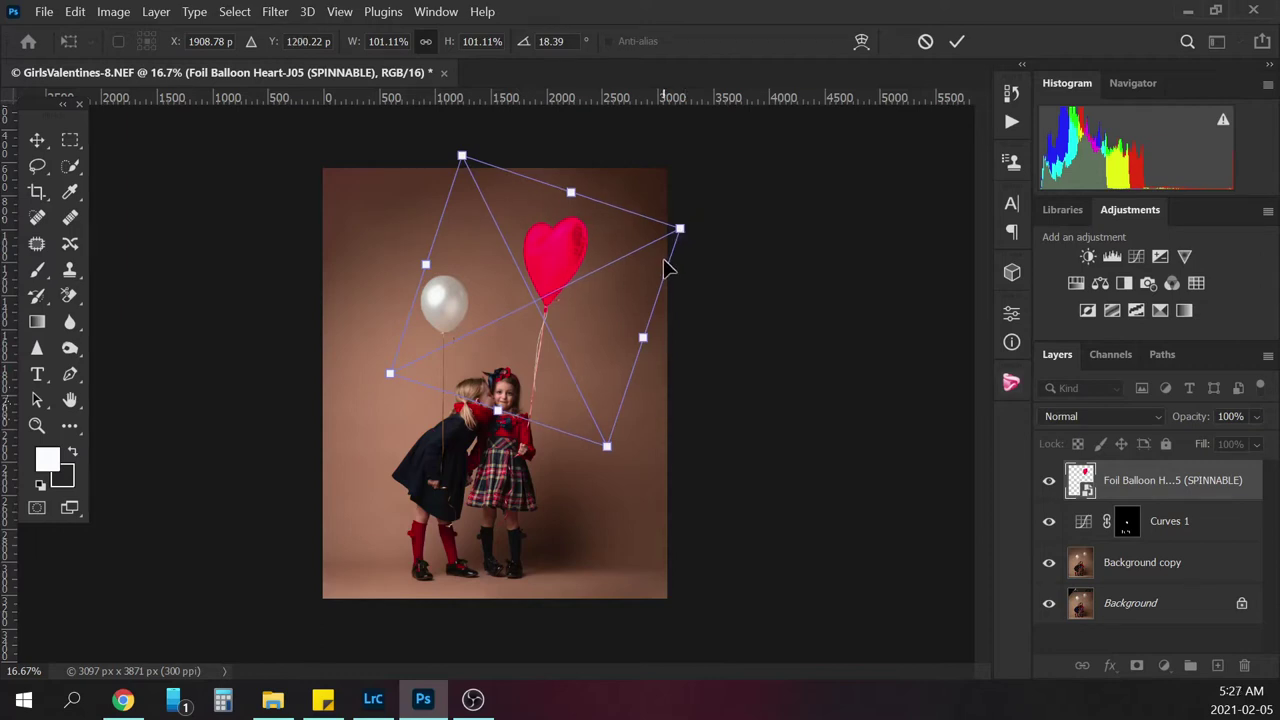
{"action": "key", "text": "Return"}
{"action": "key", "text": "b"}
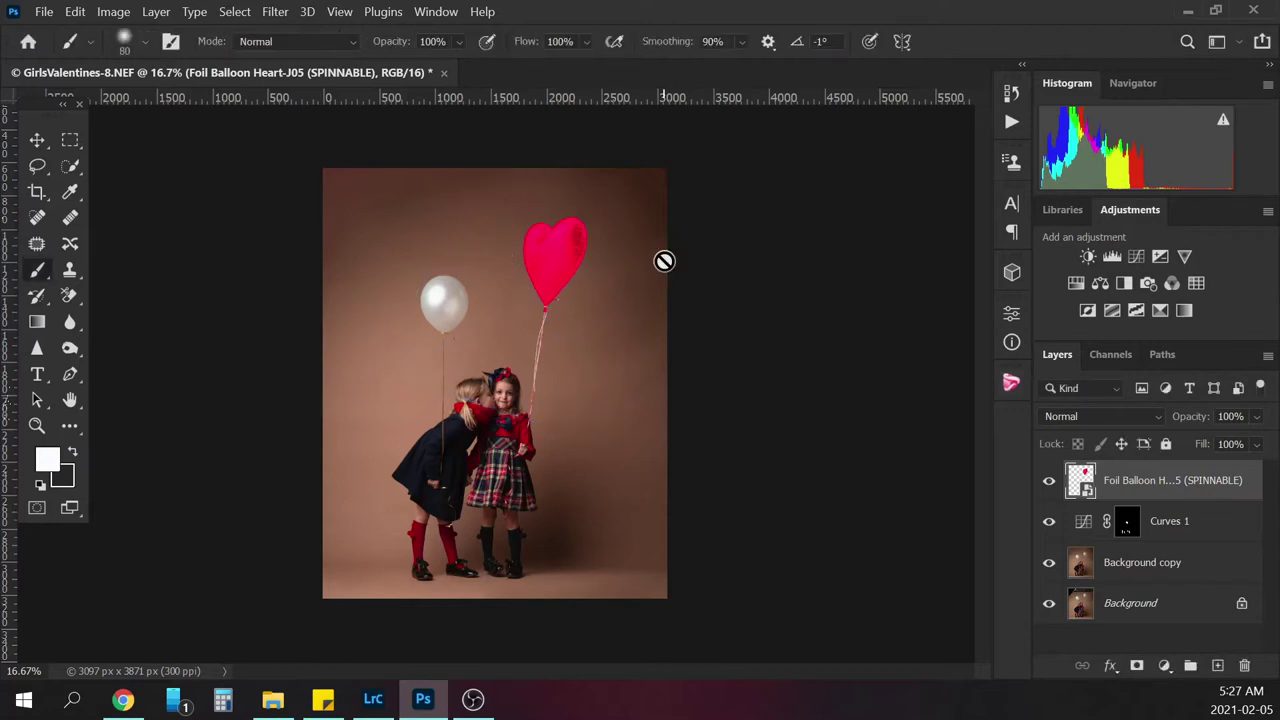
Add a Curves adjustment layer above the foil heart balloon and clip it to the balloon layer
{"action": "left_click", "coordinate": [1164, 665]}
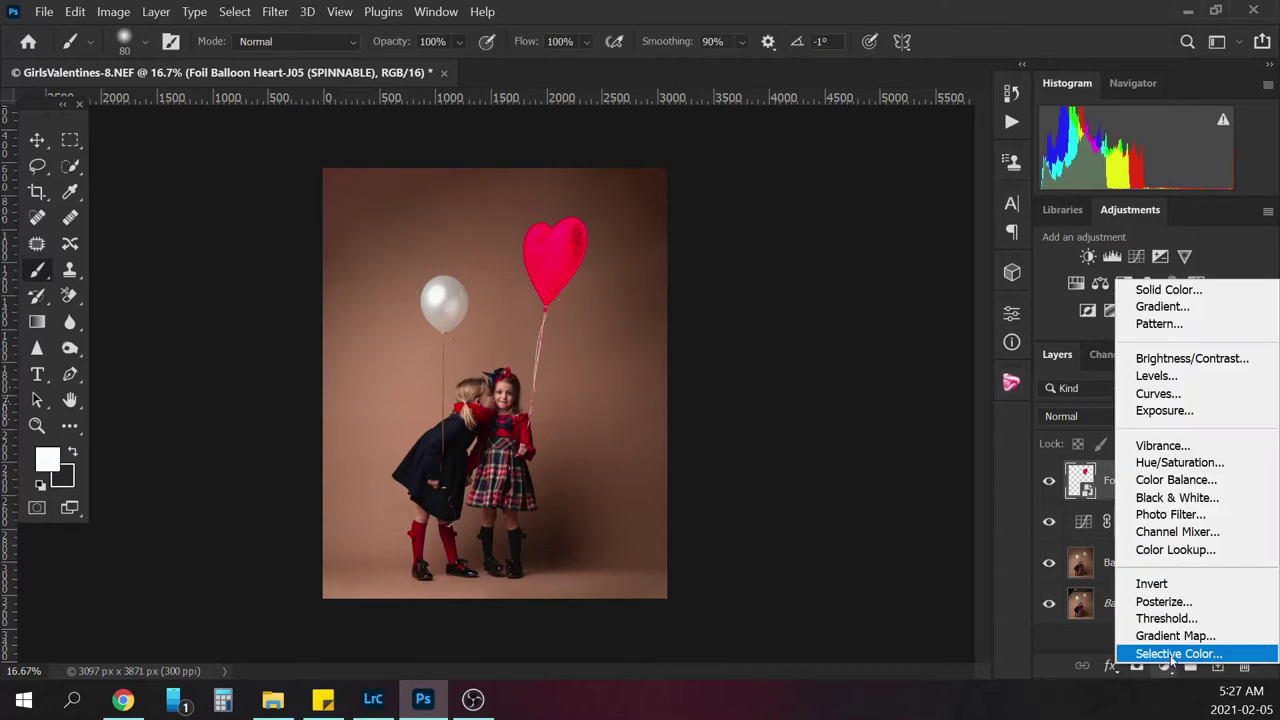
{"action": "left_click", "coordinate": [1158, 394]}
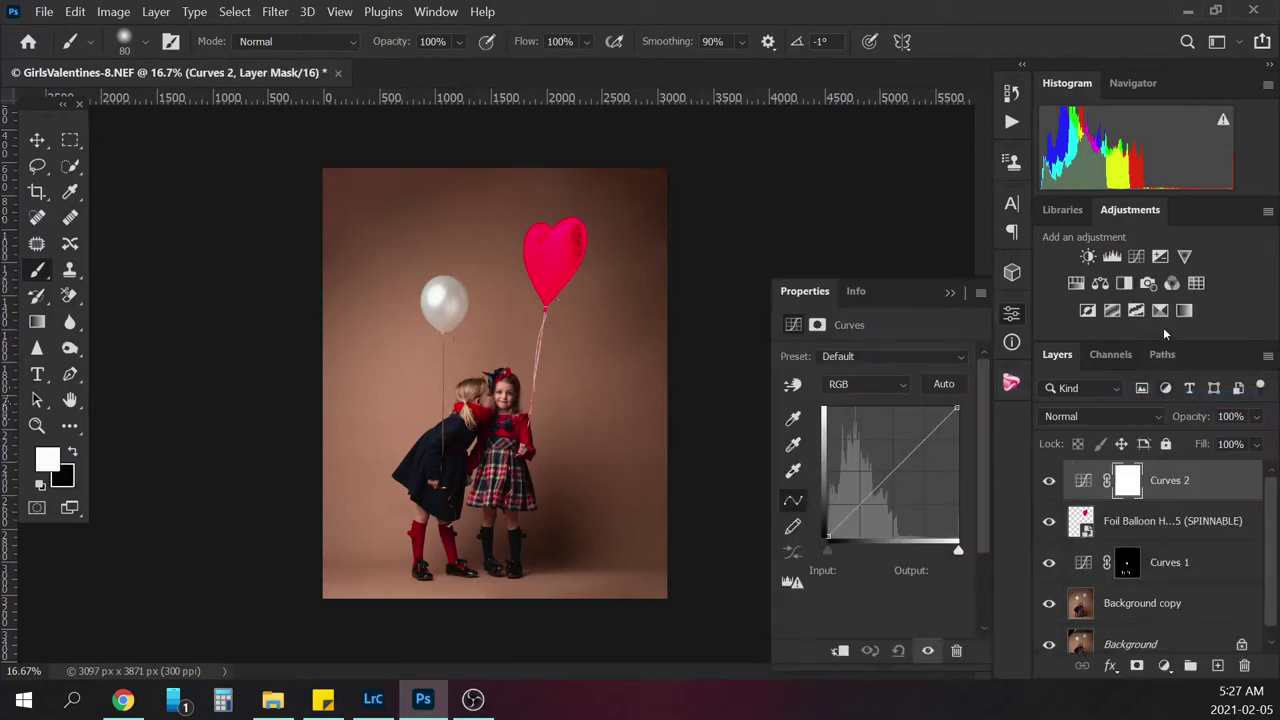
{"action": "right_click", "coordinate": [1170, 479]}
{"action": "left_click", "coordinate": [1010, 420]}
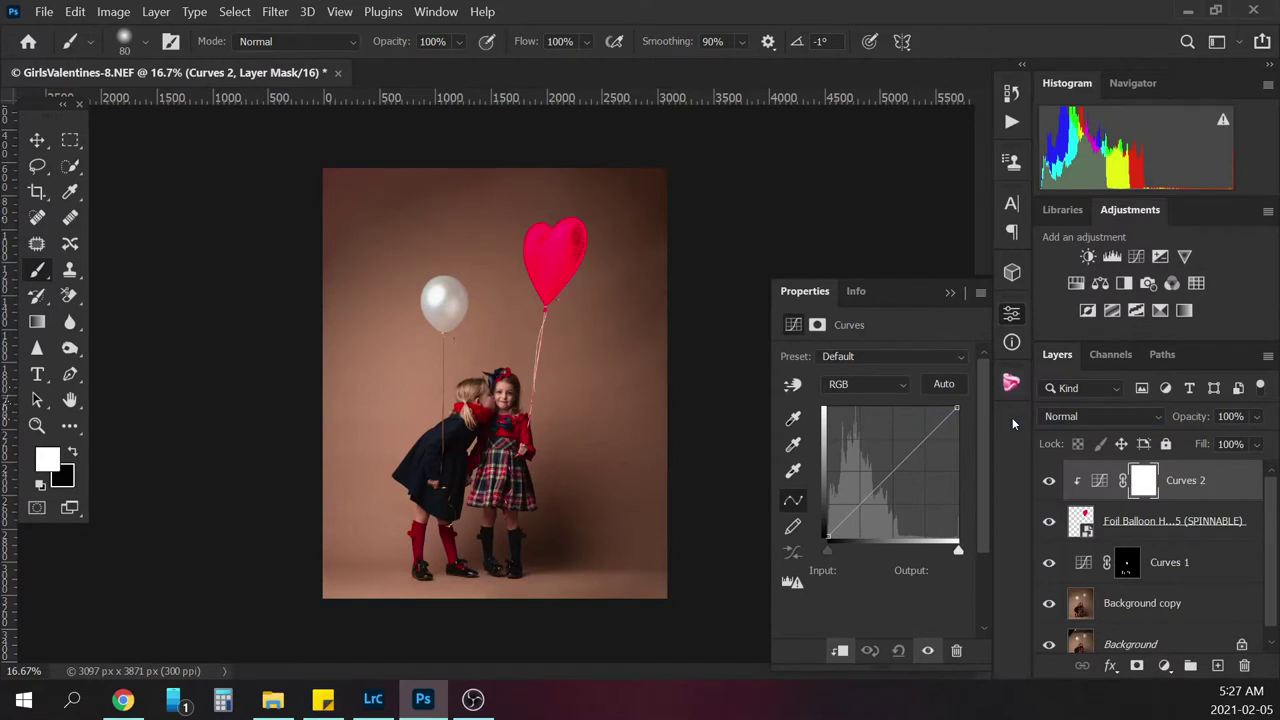
Darken the heart by pulling down the RGB curve's midtones and white point, and compare the adjustment off and on
{"action": "left_click_drag", "start_coordinate": [892, 479], "coordinate": [894, 492]}
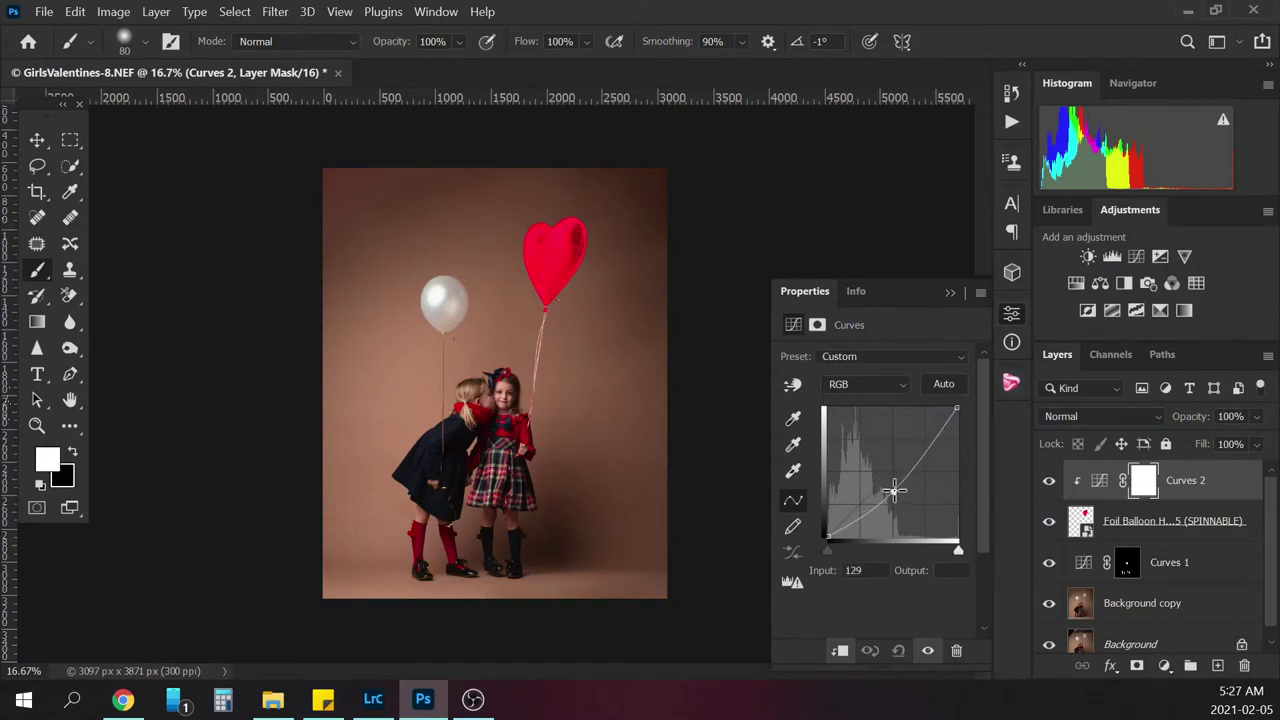
{"action": "left_click_drag", "start_coordinate": [957, 408], "coordinate": [957, 424]}
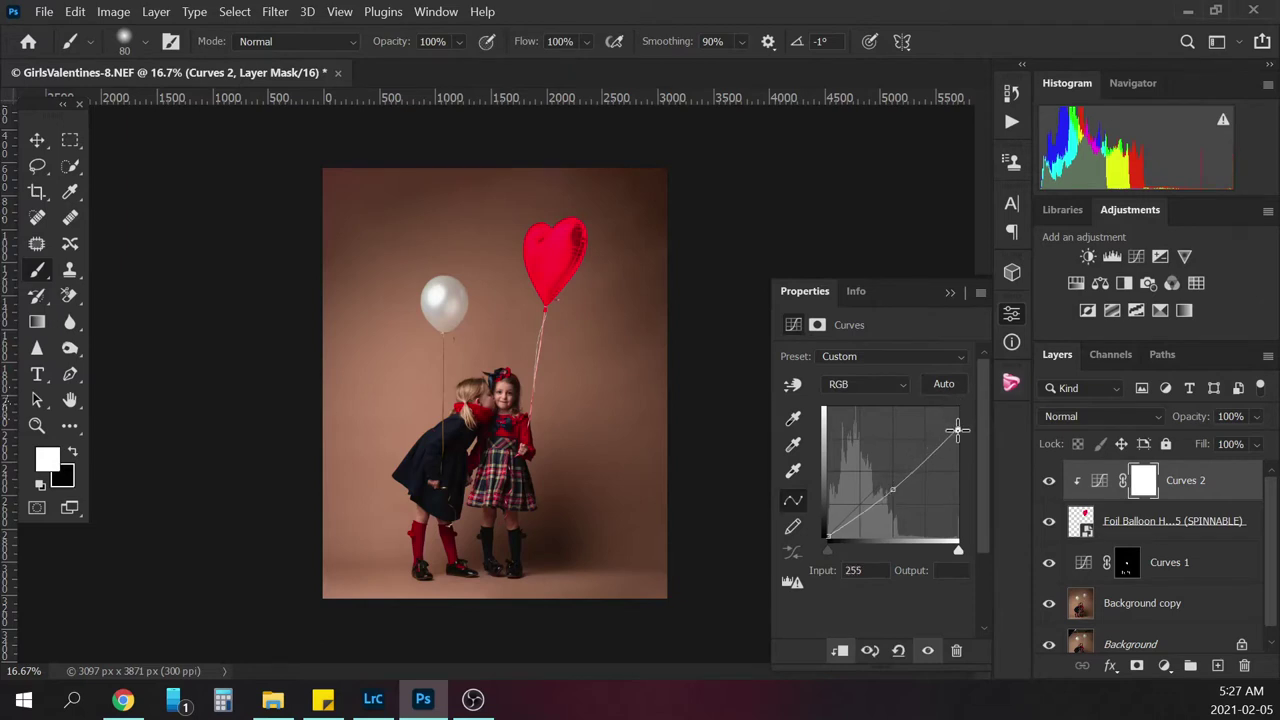
{"action": "left_click", "coordinate": [829, 535]}
{"action": "mouse_move", "coordinate": [891, 491]}
{"action": "left_mouse_down"}
{"action": "mouse_move", "coordinate": [894, 503]}
{"action": "mouse_move", "coordinate": [894, 491]}
{"action": "left_mouse_up"}
{"action": "left_click_drag", "start_coordinate": [958, 427], "coordinate": [955, 440]}
{"action": "left_click", "coordinate": [1050, 484]}
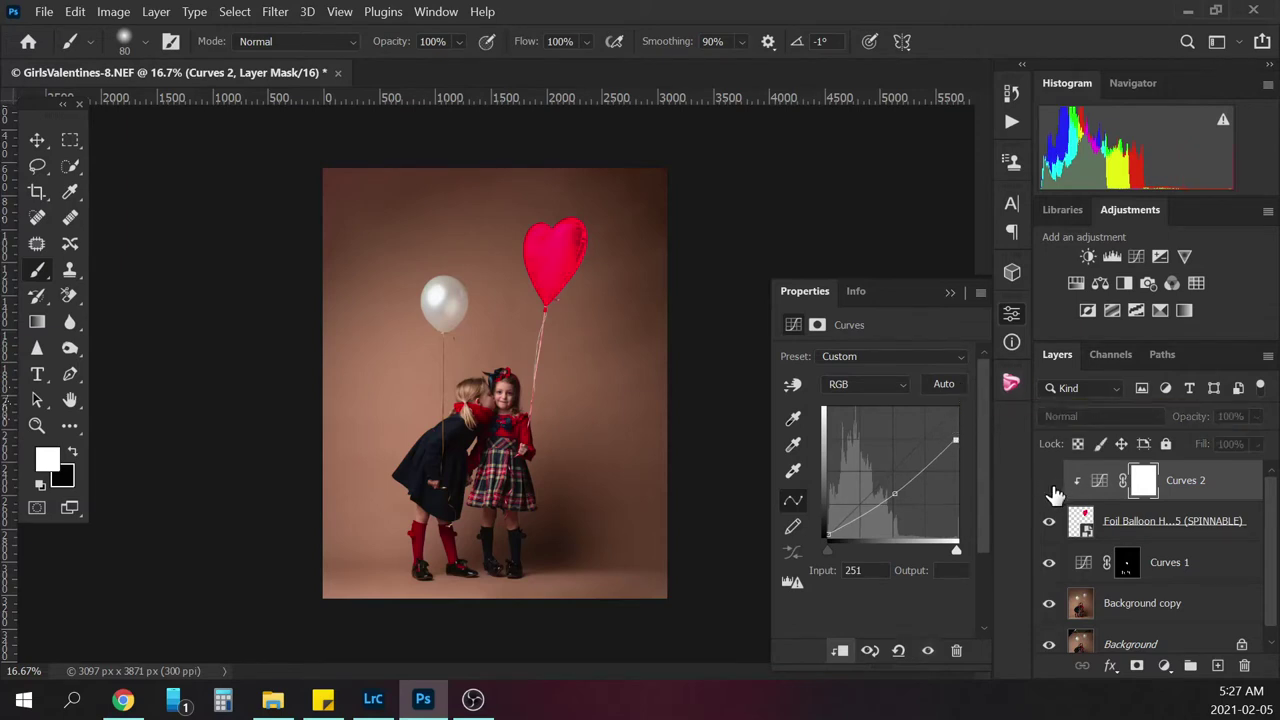
{"action": "left_click", "coordinate": [1049, 482]}
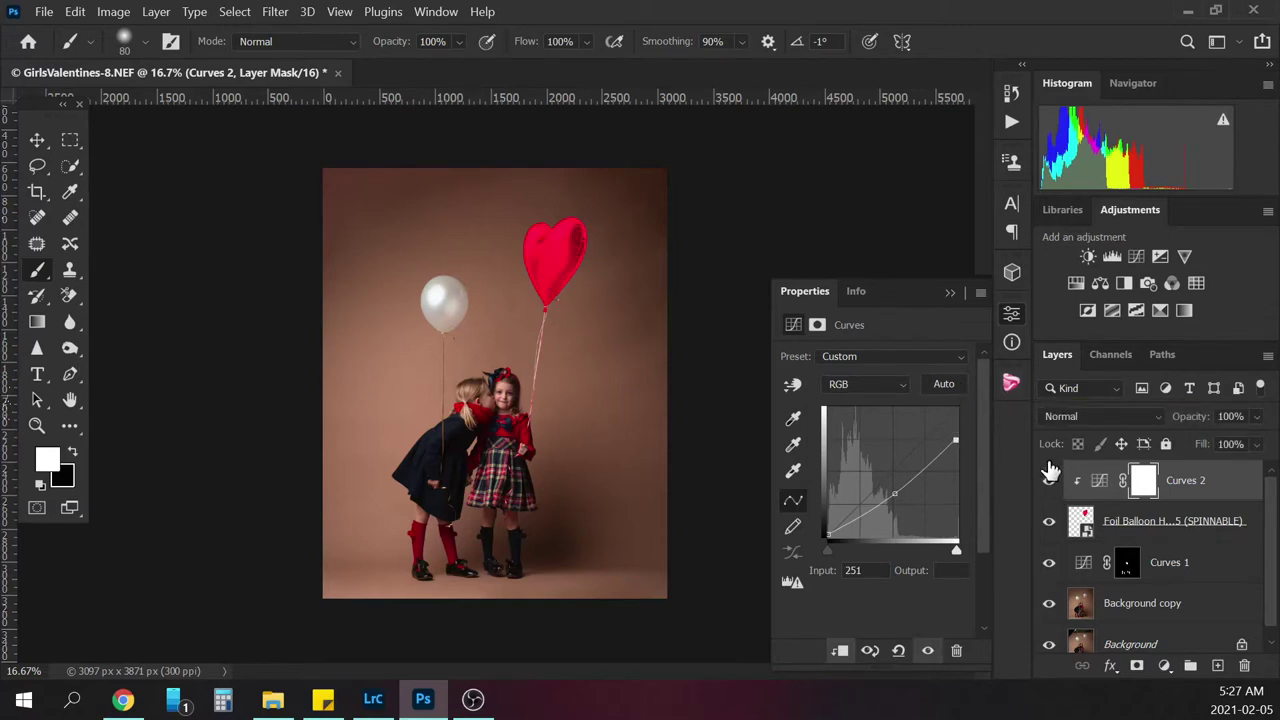
Pull down the midtones of the Red channel in the heart's clipped Curves adjustment, and return to the RGB curve
{"action": "left_click", "coordinate": [885, 386]}
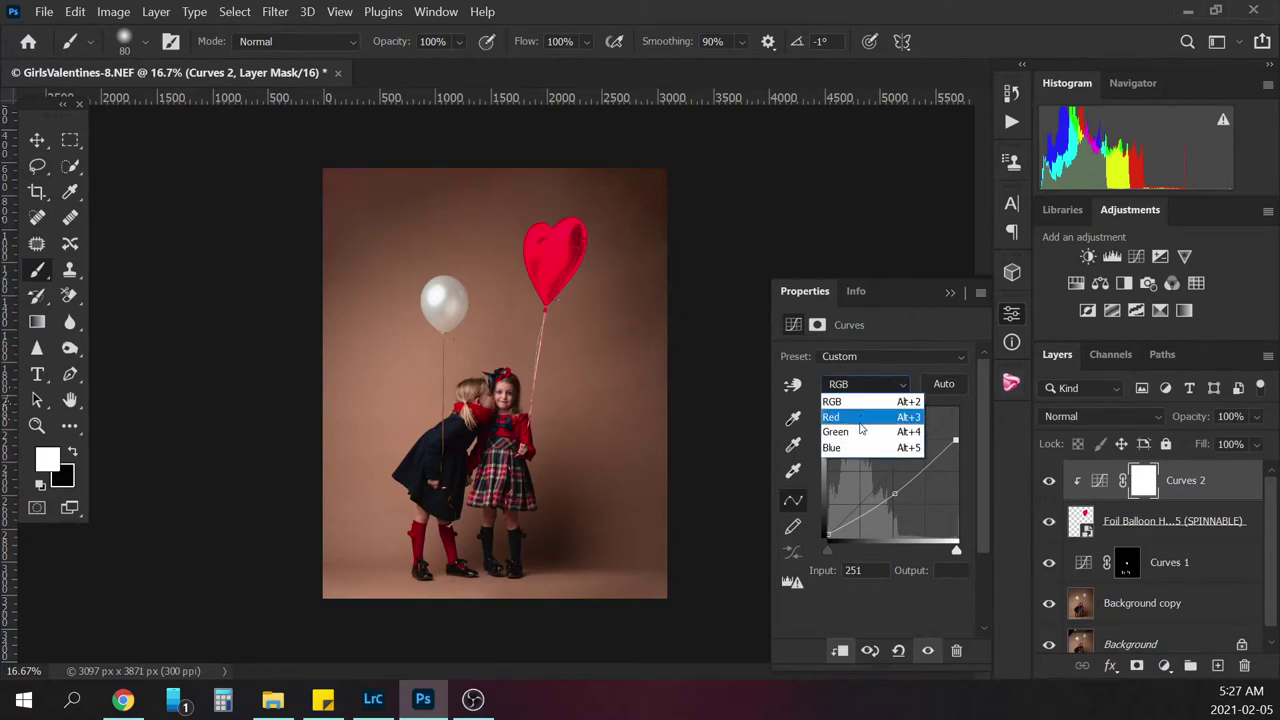
{"action": "left_click", "coordinate": [855, 418]}
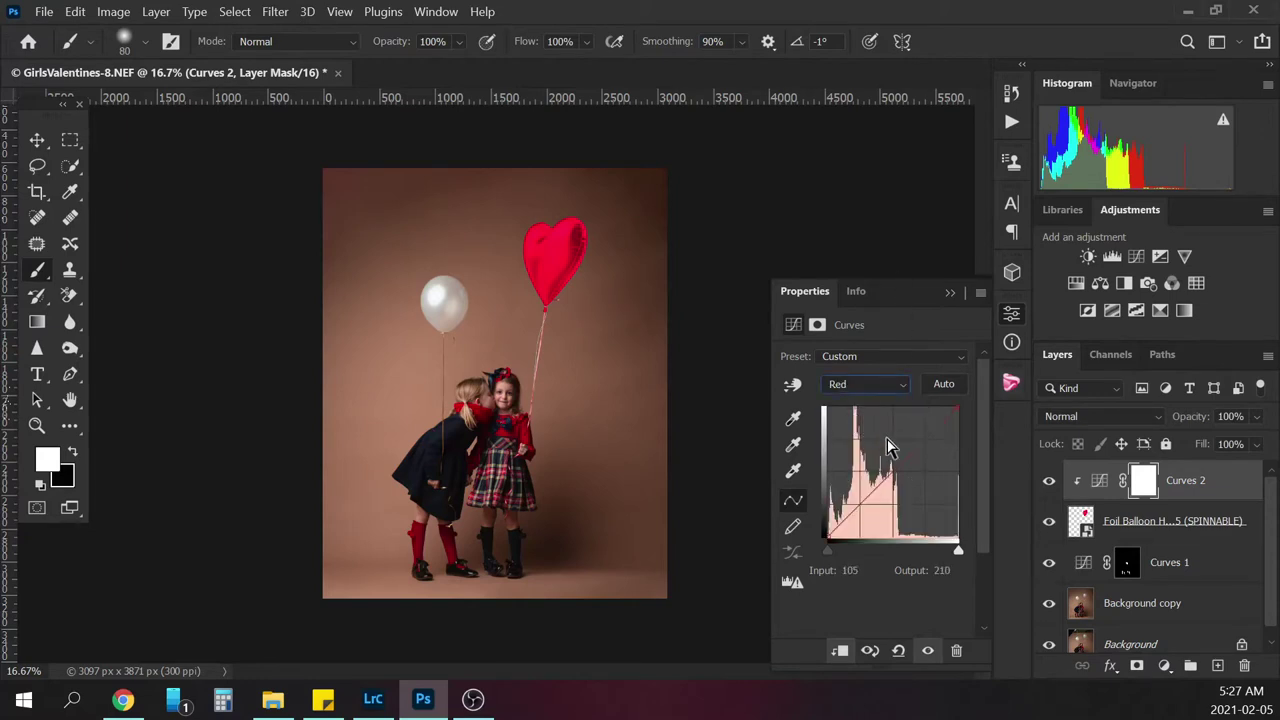
{"action": "mouse_move", "coordinate": [891, 470]}
{"action": "left_mouse_down"}
{"action": "mouse_move", "coordinate": [888, 490]}
{"action": "mouse_move", "coordinate": [882, 444]}
{"action": "mouse_move", "coordinate": [901, 493]}
{"action": "left_mouse_up"}
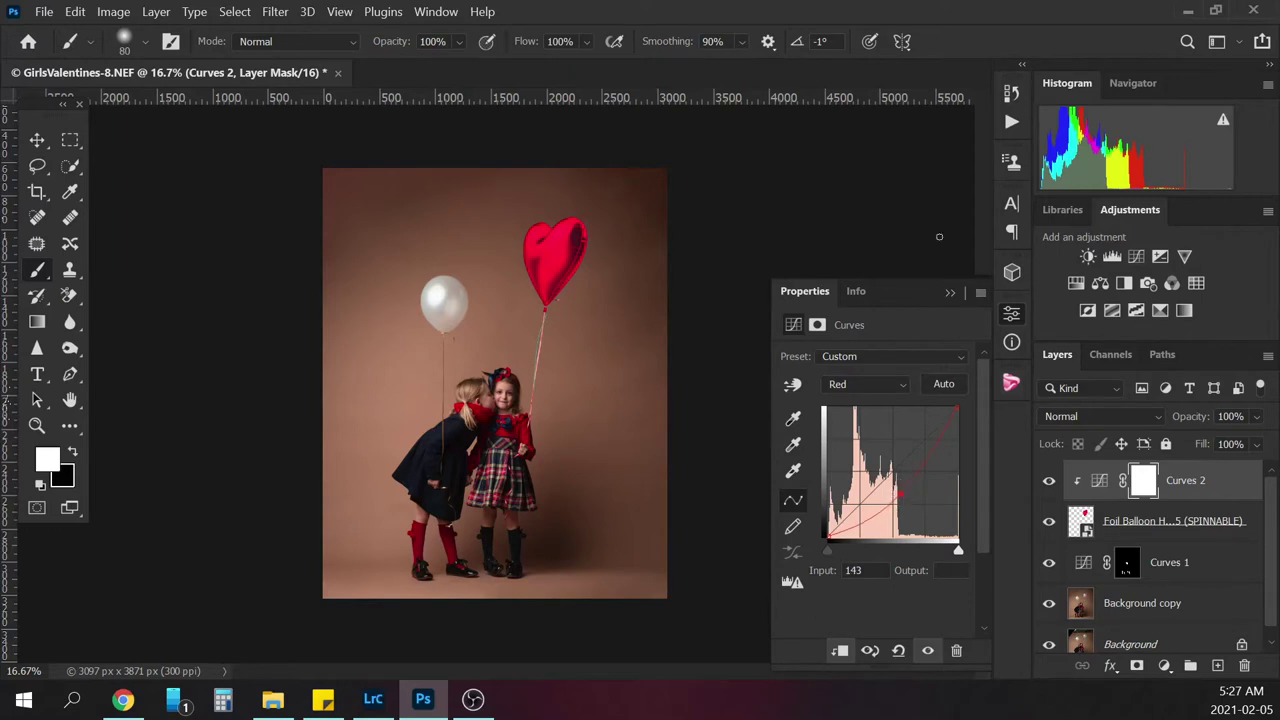
{"action": "left_click", "coordinate": [904, 383]}
{"action": "left_click", "coordinate": [875, 400]}
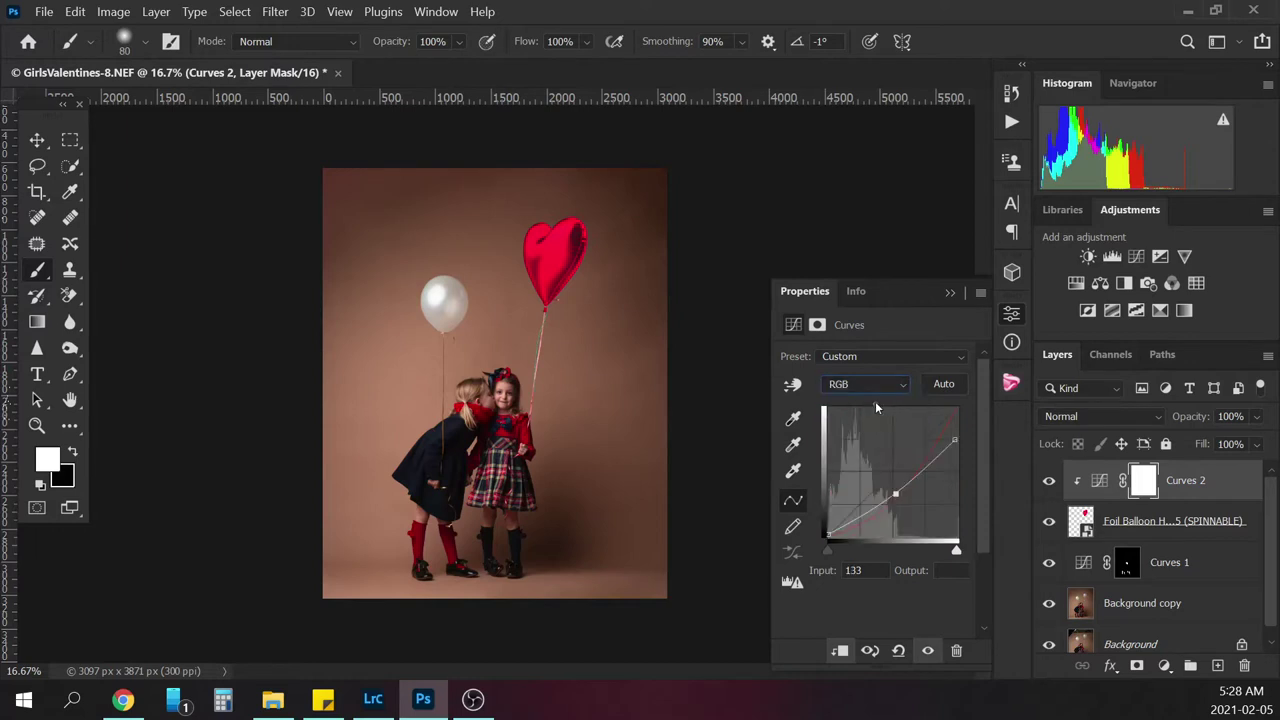
{"action": "left_click", "coordinate": [950, 292]}
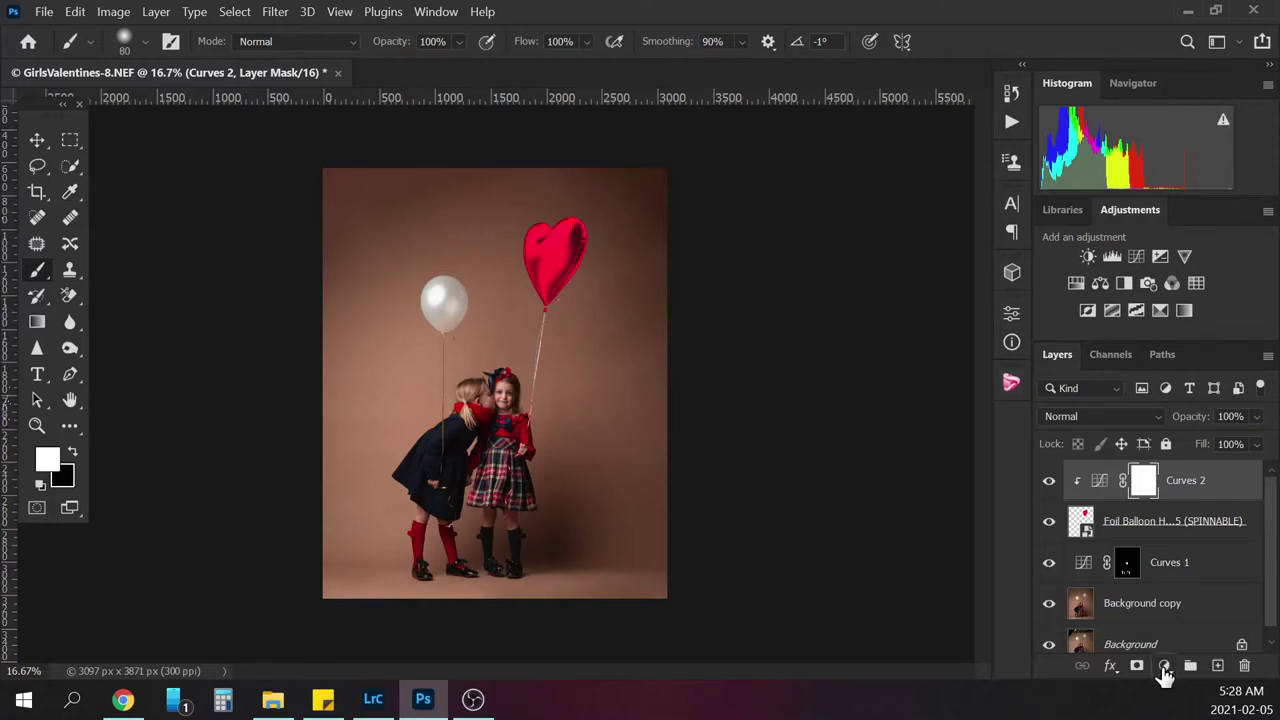
Add a Hue/Saturation adjustment layer above the heart's Curves layer and clip it to the balloon
{"action": "left_click", "coordinate": [1164, 666]}
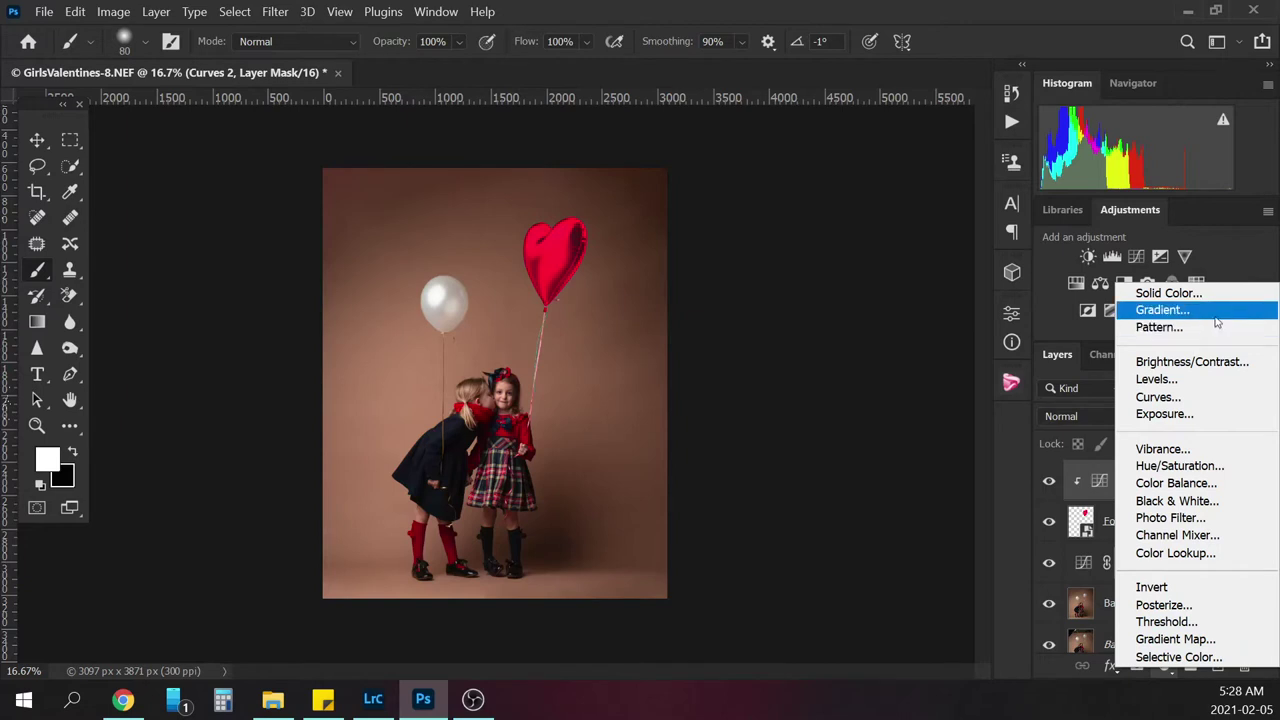
{"action": "left_click", "coordinate": [1188, 470]}
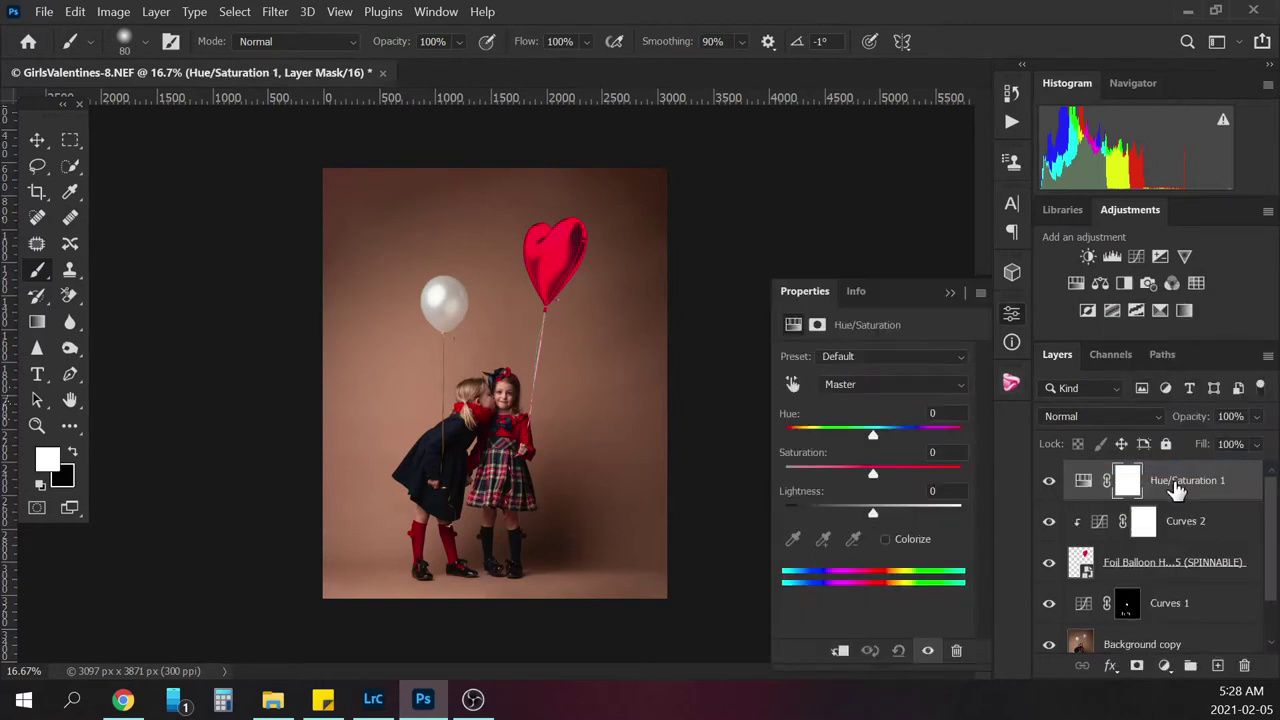
{"action": "right_click", "coordinate": [1182, 489]}
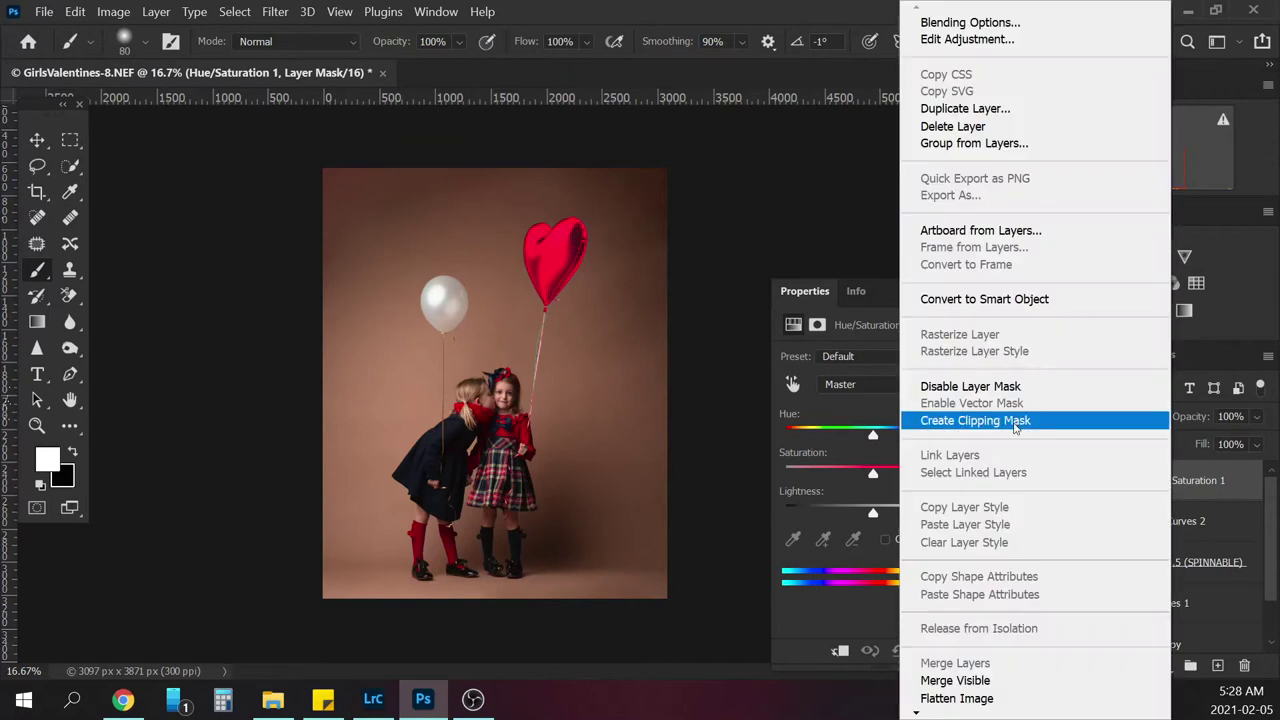
{"action": "left_click", "coordinate": [1015, 422]}
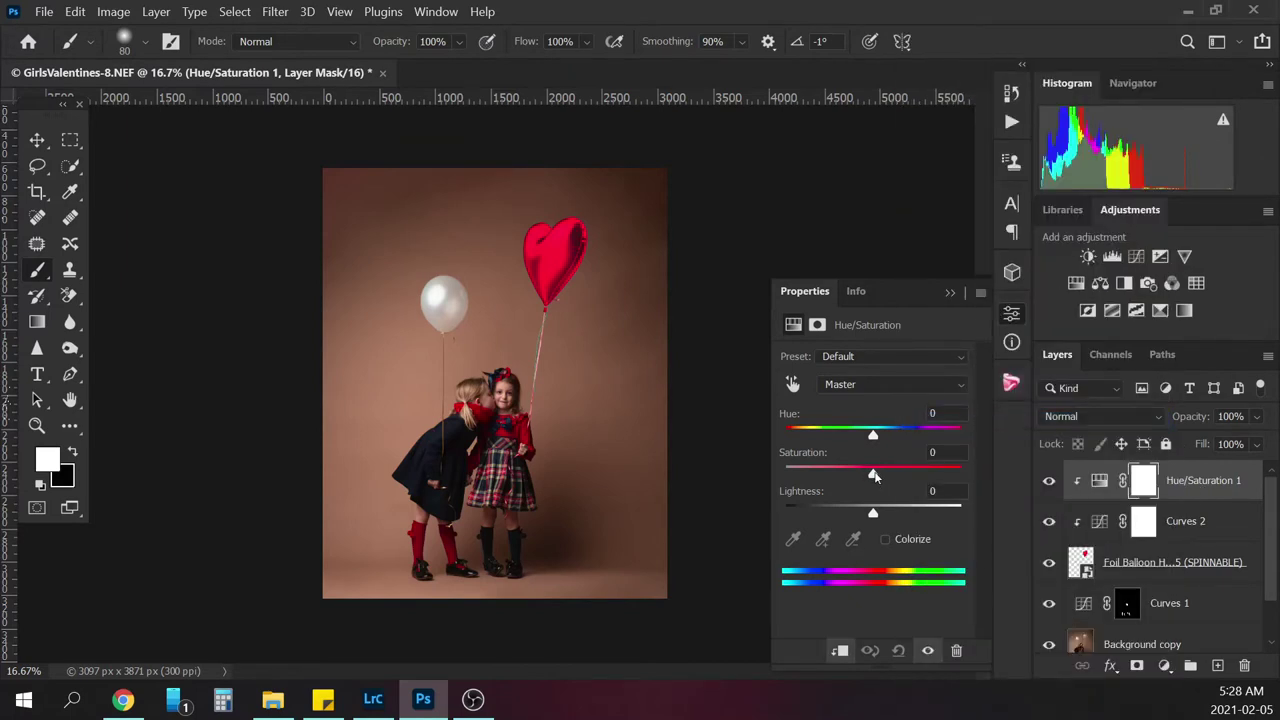
Set the heart's Saturation to -11 and Lightness to -26, and compare the adjustment off and on
{"action": "left_click", "coordinate": [873, 474]}
{"action": "mouse_move", "coordinate": [873, 477]}
{"action": "left_mouse_down"}
{"action": "mouse_move", "coordinate": [848, 479]}
{"action": "mouse_move", "coordinate": [864, 479]}
{"action": "mouse_move", "coordinate": [851, 520]}
{"action": "mouse_move", "coordinate": [864, 483]}
{"action": "left_mouse_up"}
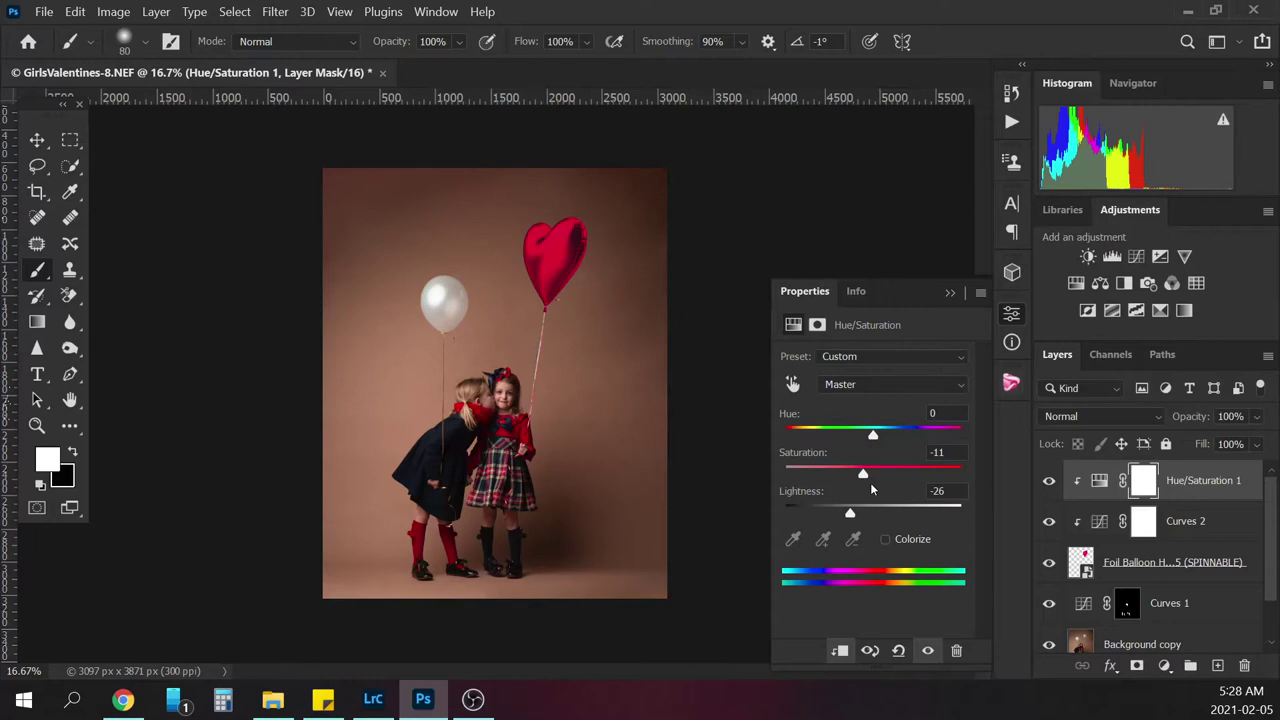
{"action": "left_click", "coordinate": [950, 291]}
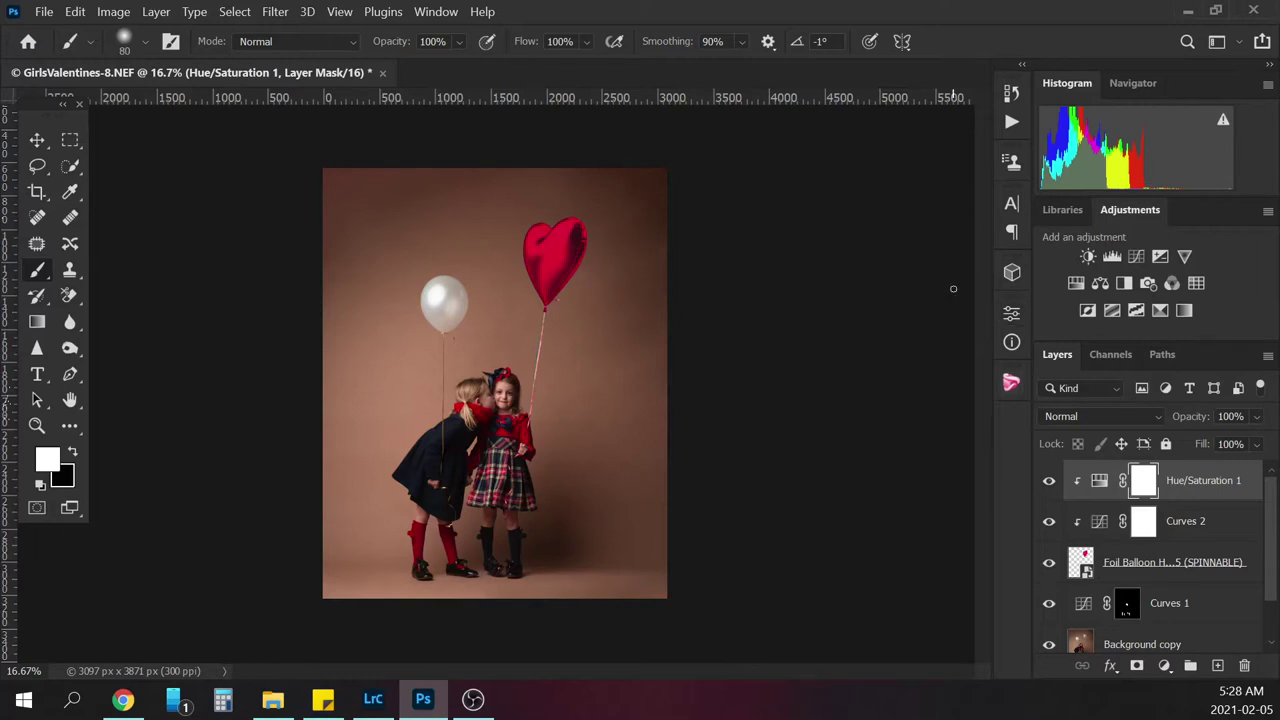
{"action": "left_click", "coordinate": [1049, 481]}
{"action": "left_click", "coordinate": [1049, 481]}
Add a layer mask to the foil heart balloon and paint black with a 25 px brush to hide its own ribbon below the knot
{"action": "left_click", "coordinate": [1121, 576]}
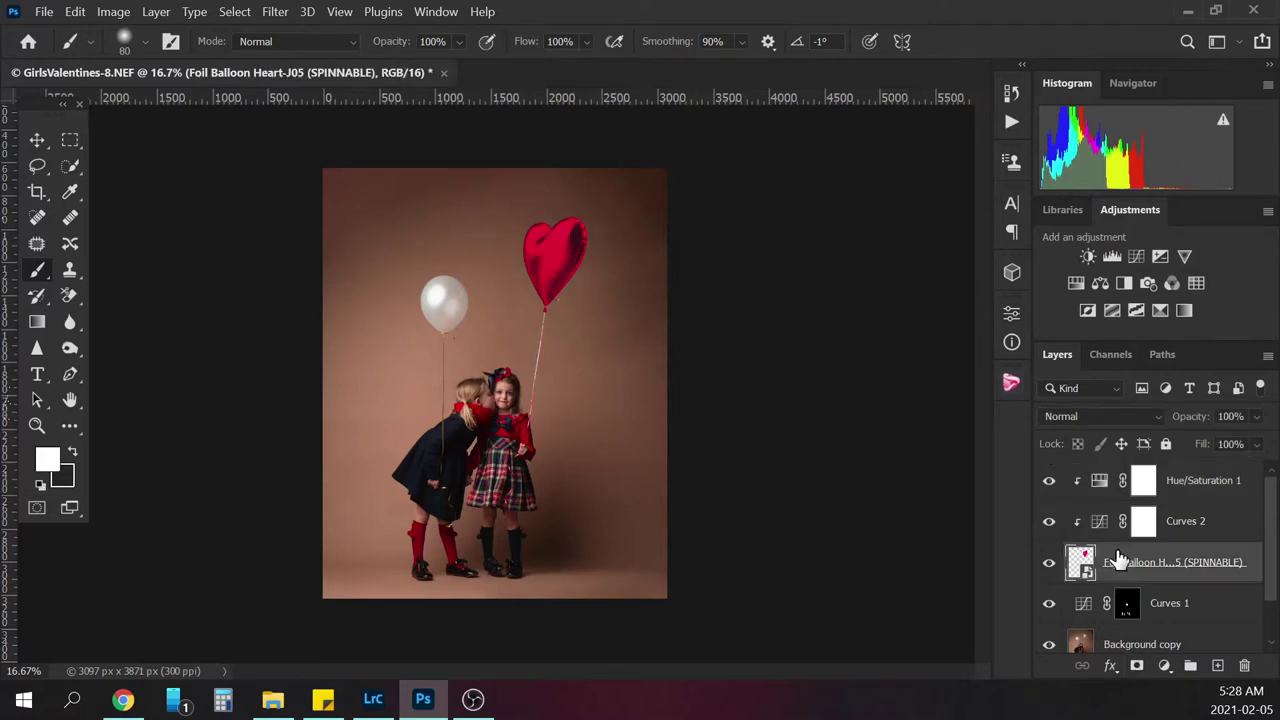
{"action": "left_click", "coordinate": [1137, 666]}
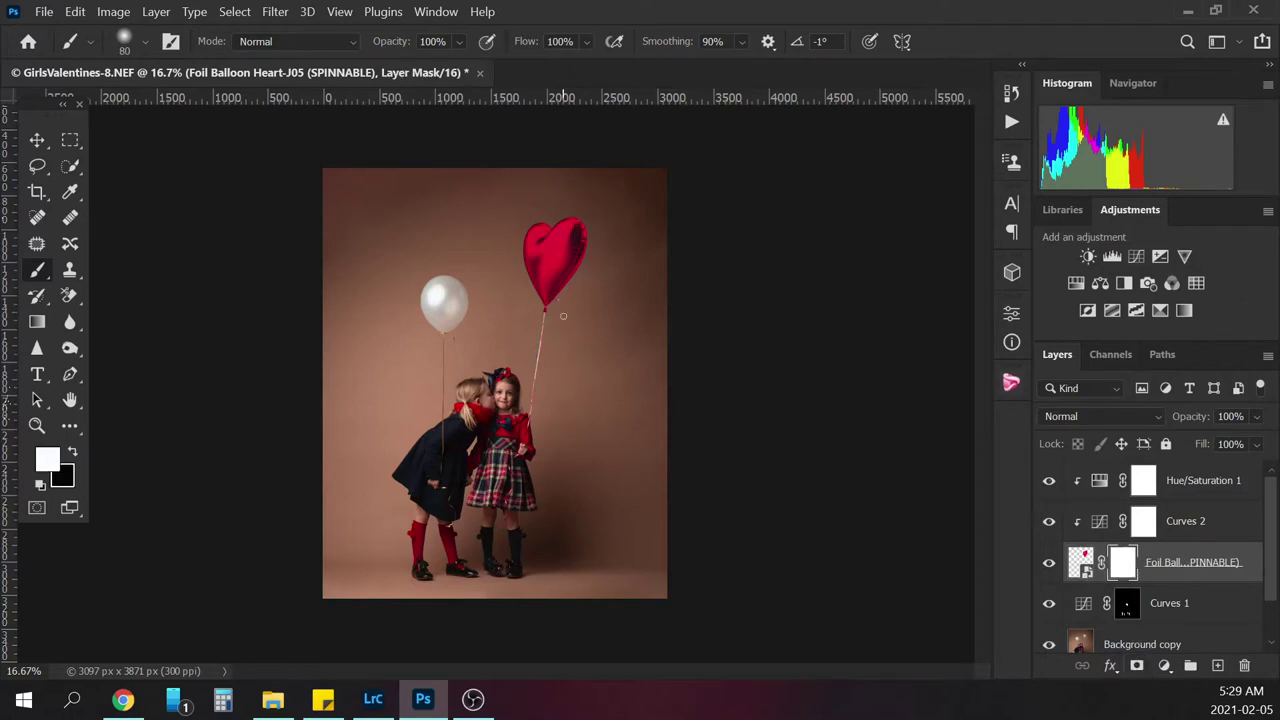
{"action": "scroll", "coordinate": [563, 318], "scroll_direction": "up", "scroll_amount": 3}
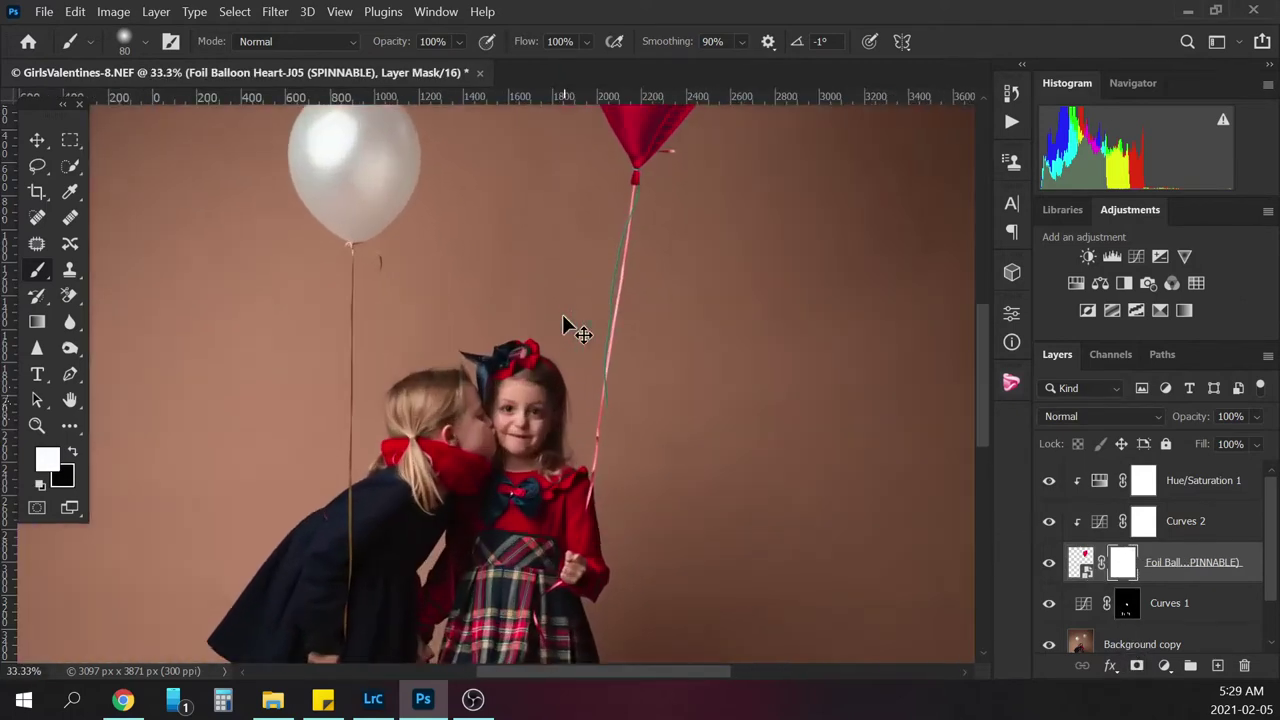
{"action": "scroll", "coordinate": [966, 284], "scroll_direction": "up", "scroll_amount": 1}
{"action": "left_click_drag", "start_coordinate": [974, 352], "coordinate": [973, 331]}
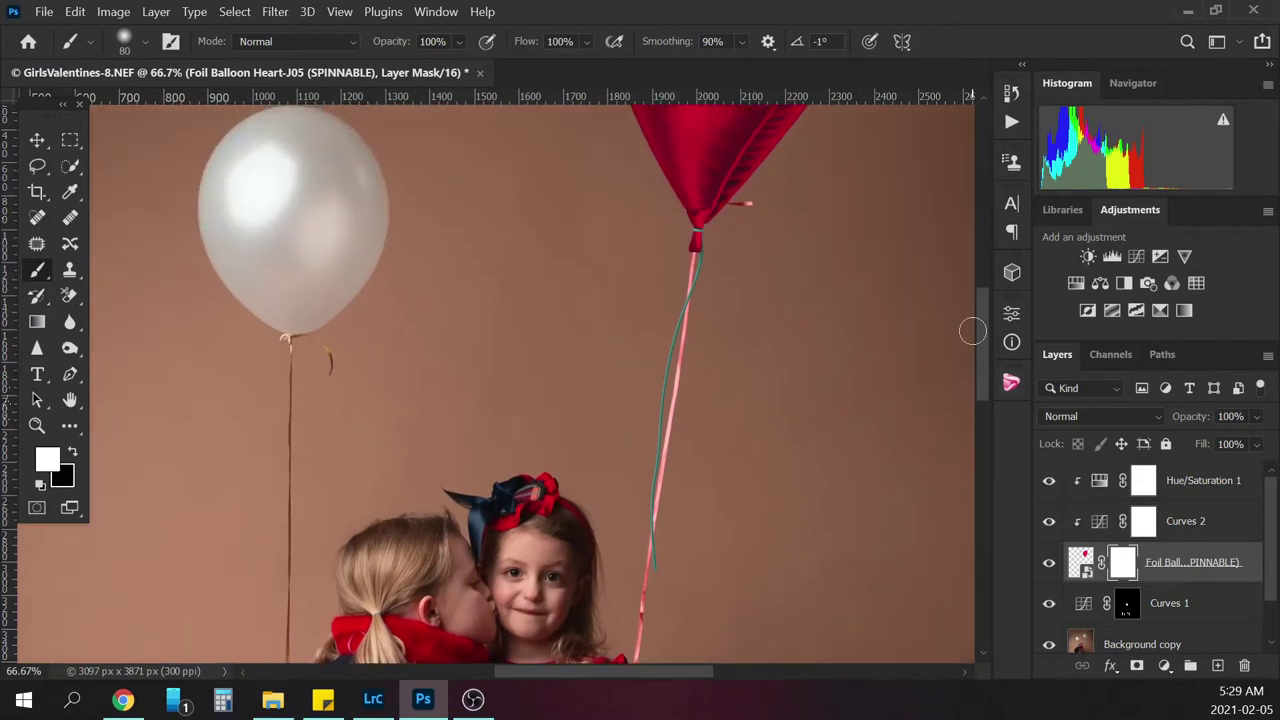
{"action": "key", "text": "bracketleft"}
{"action": "key", "text": "bracketleft"}
{"action": "key", "text": "bracketleft"}
{"action": "key", "text": "bracketleft"}
{"action": "key", "text": "bracketleft"}
{"action": "key", "text": "bracketleft"}
{"action": "key", "text": "bracketleft"}
{"action": "key", "text": "bracketleft"}
{"action": "key", "text": "bracketright"}
{"action": "key", "text": "bracketright"}
{"action": "key", "text": "bracketright"}
{"action": "left_click", "coordinate": [72, 455]}
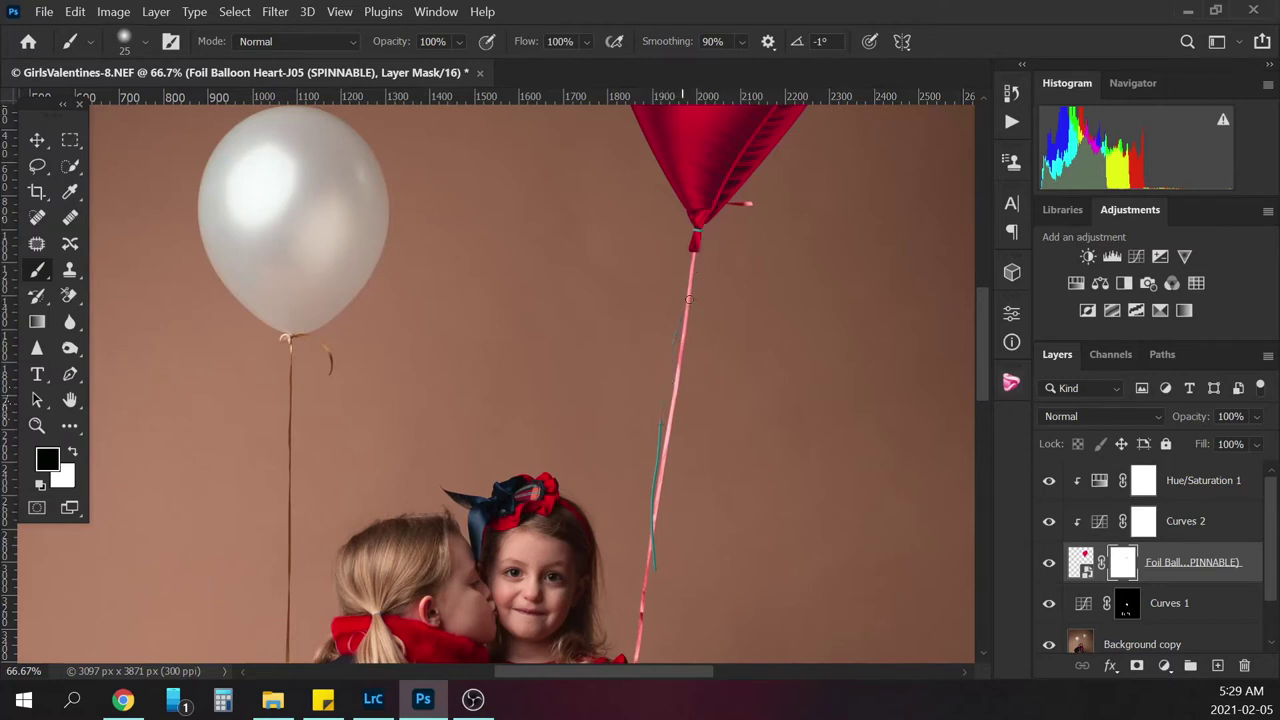
{"action": "left_click_drag", "start_coordinate": [660, 446], "coordinate": [659, 594]}
{"action": "key", "text": "ctrl+minus"}
{"action": "key", "text": "ctrl+minus"}
{"action": "key", "text": "ctrl+minus"}
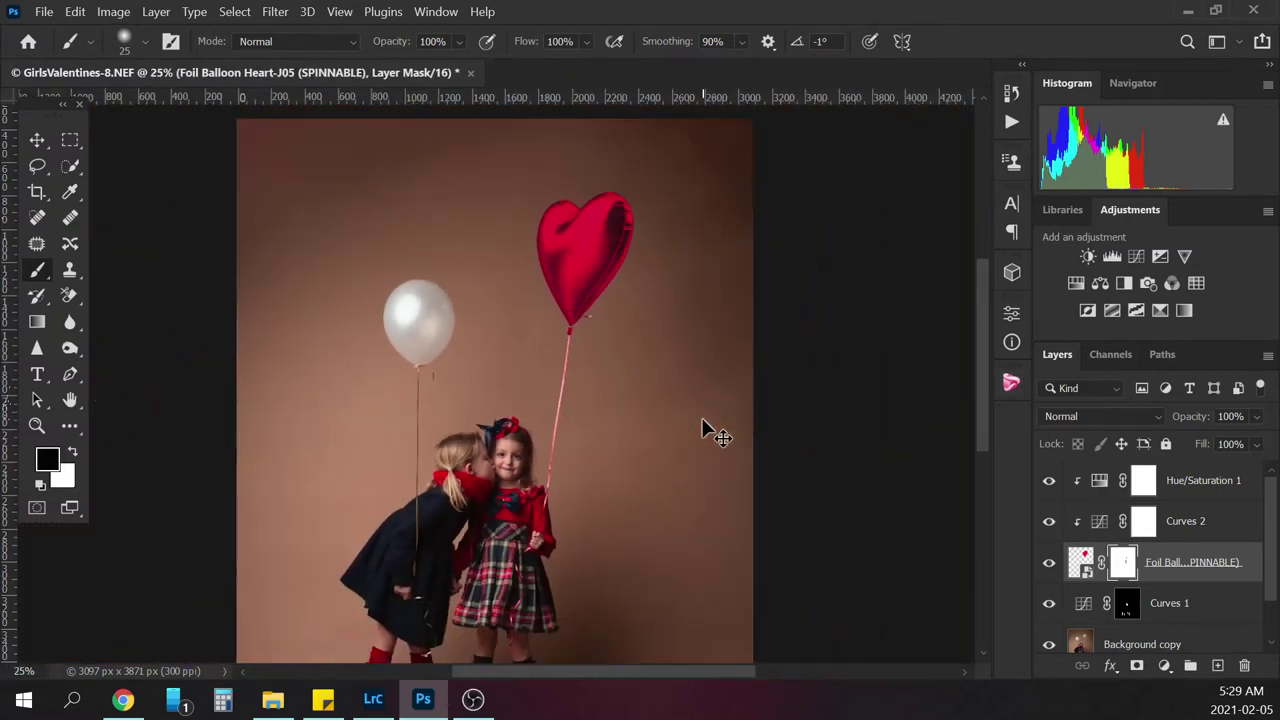
{"action": "key", "text": "ctrl+minus"}
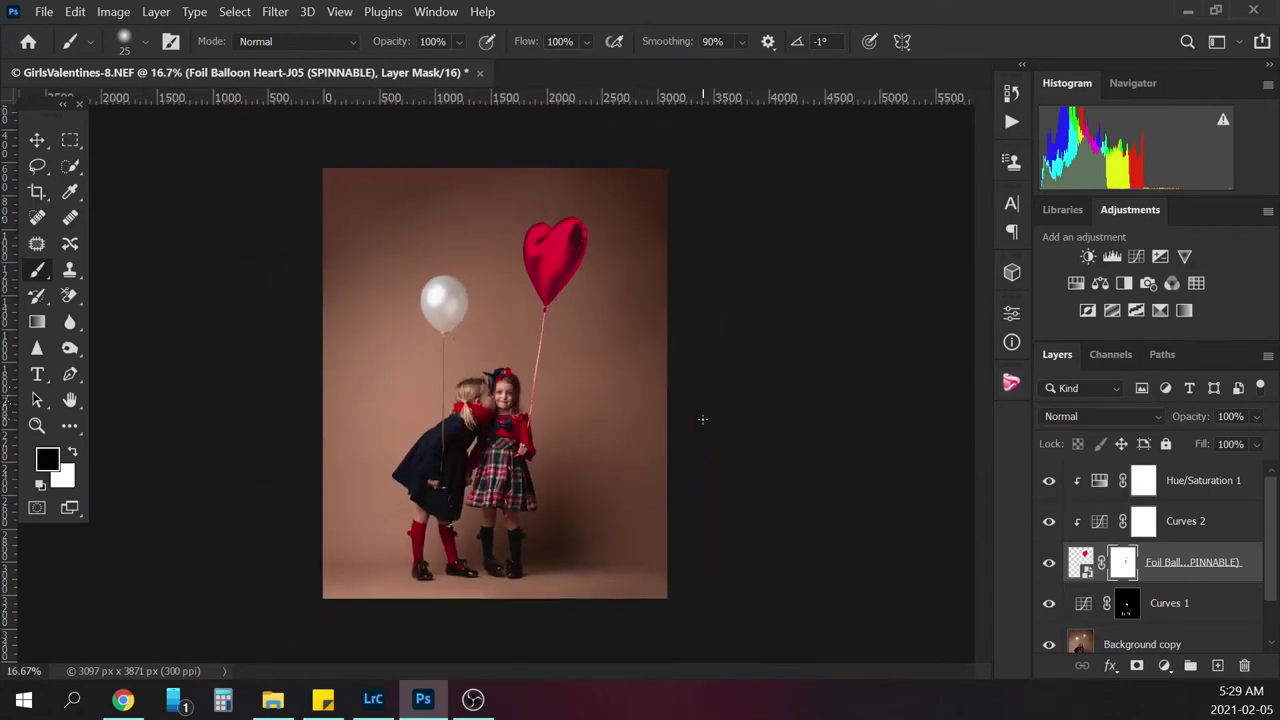
Add a second red foil heart balloon from the PixelSquid valintines lightbox above the Hue/Saturation layer, spinning it slightly to the H16 angle
{"action": "left_click", "coordinate": [1210, 482]}
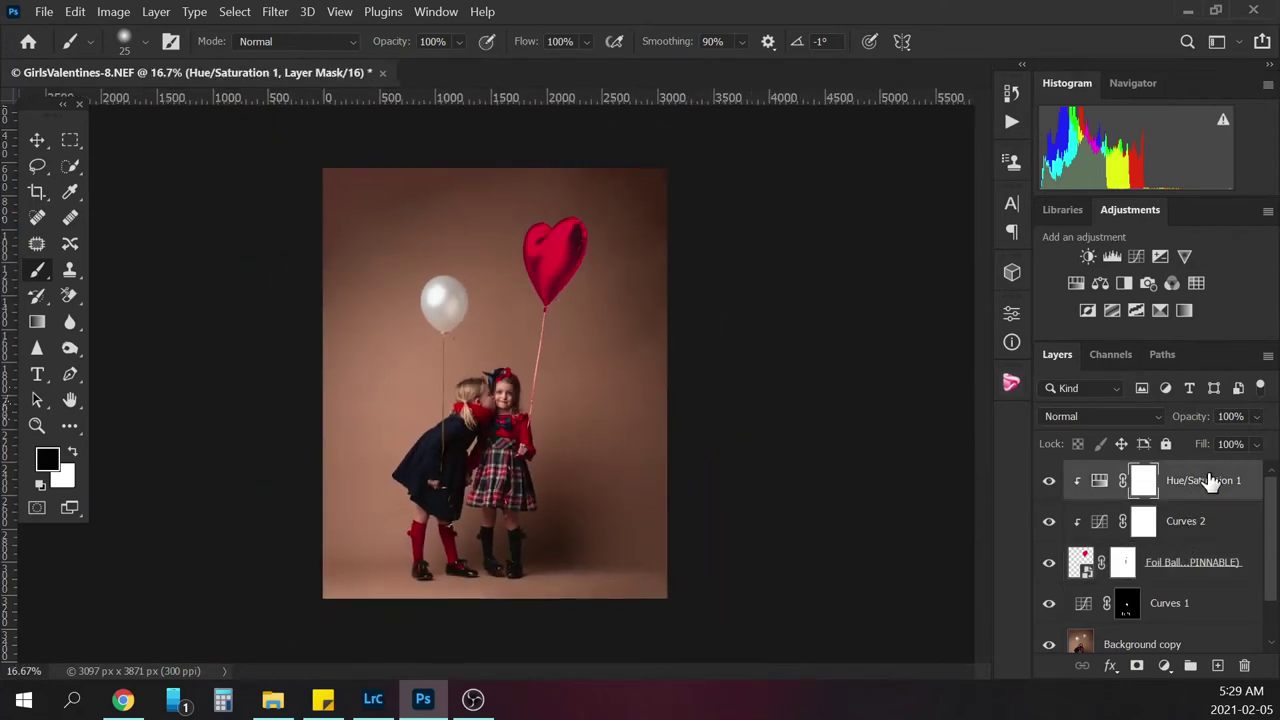
{"action": "left_click", "coordinate": [1012, 384]}
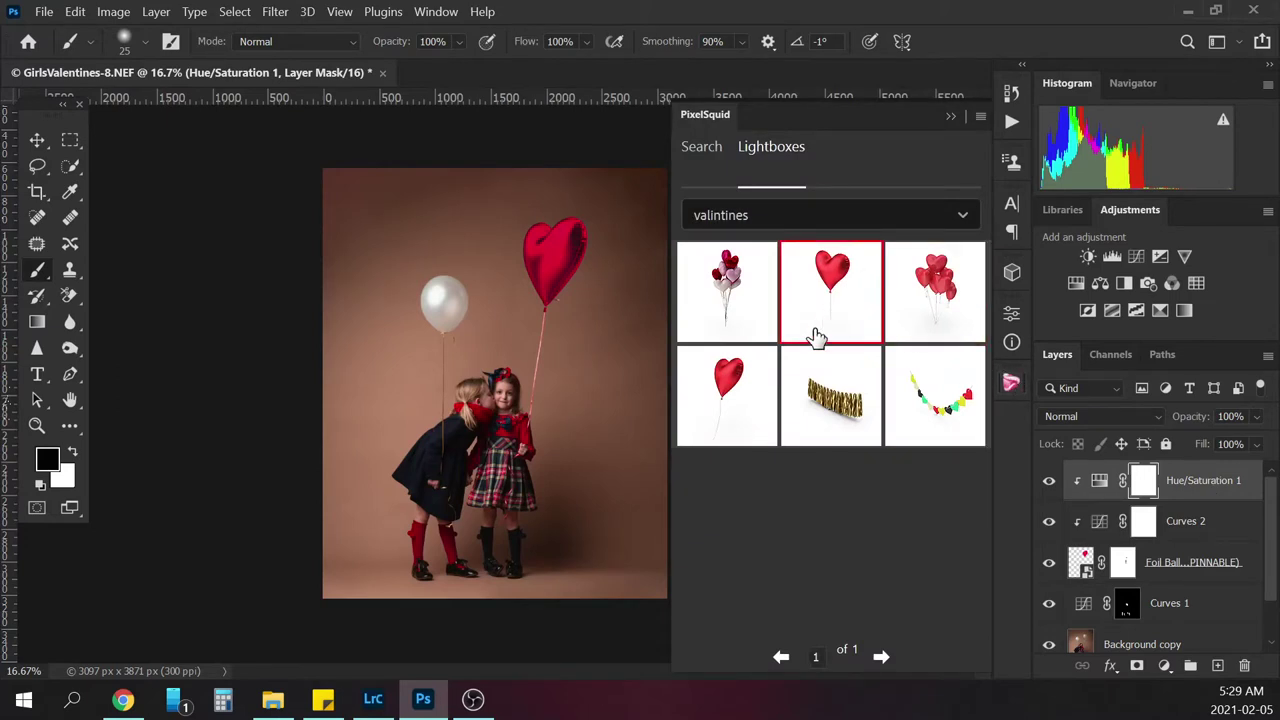
{"action": "left_click", "coordinate": [845, 292]}
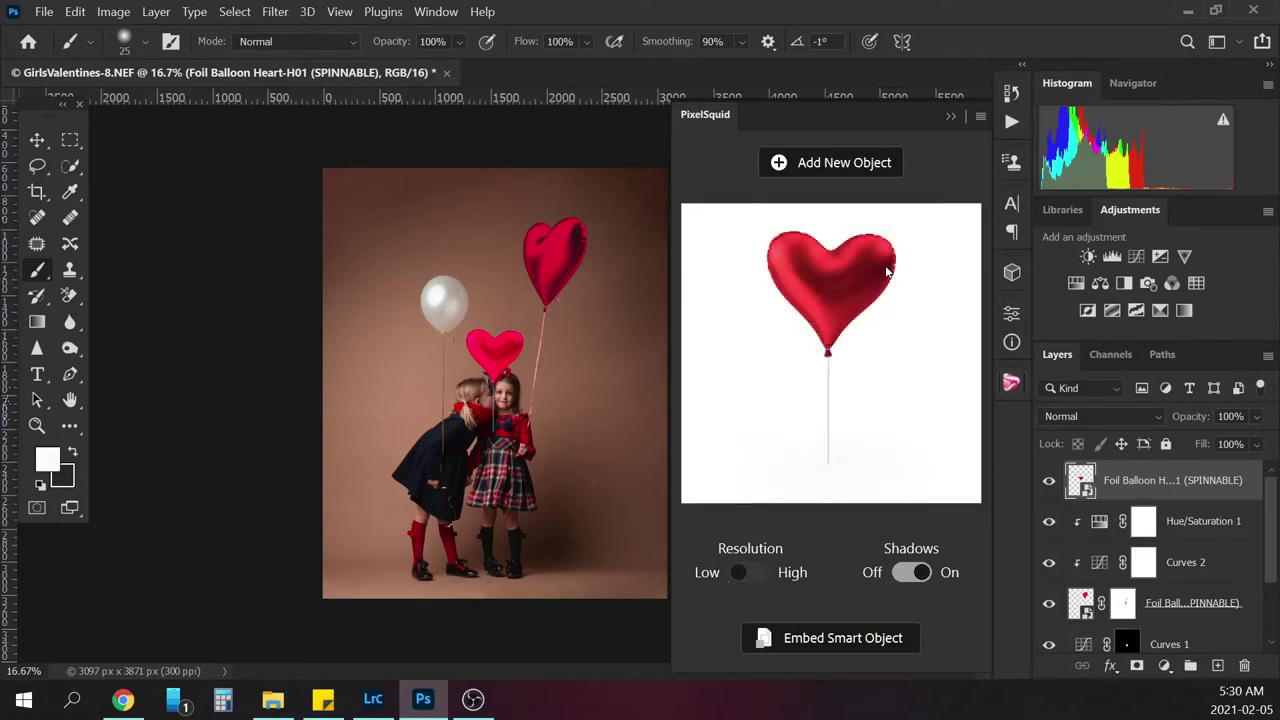
{"action": "left_click_drag", "start_coordinate": [886, 267], "coordinate": [891, 266]}
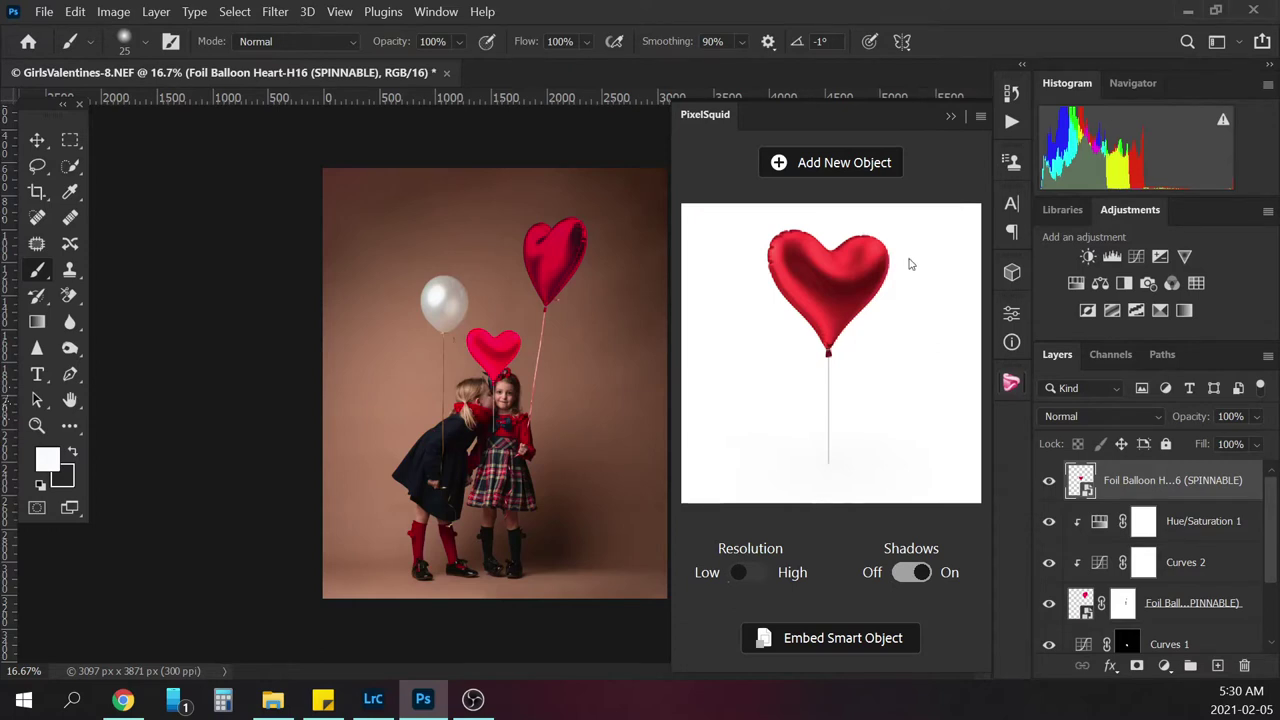
{"action": "left_click", "coordinate": [951, 116]}
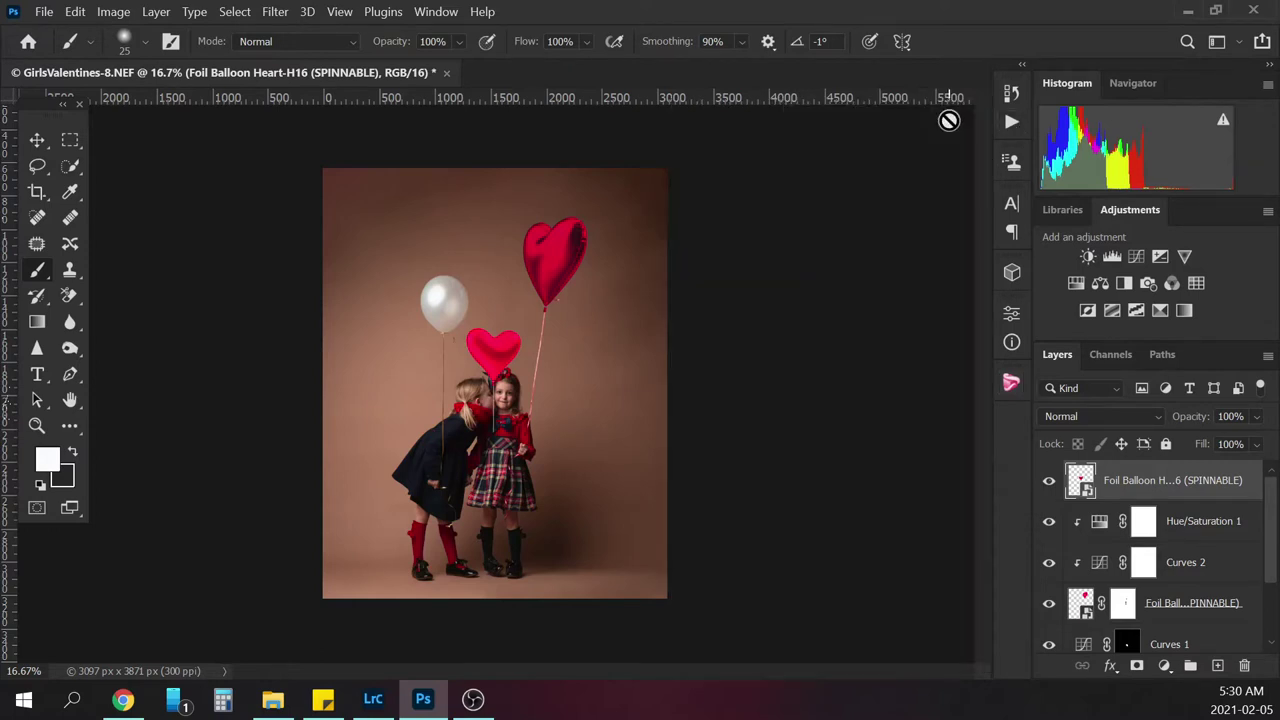
Scale the new foil heart to about 318% and position it over the white balloon, lining its knot up with the existing string
{"action": "key", "text": "ctrl+t"}
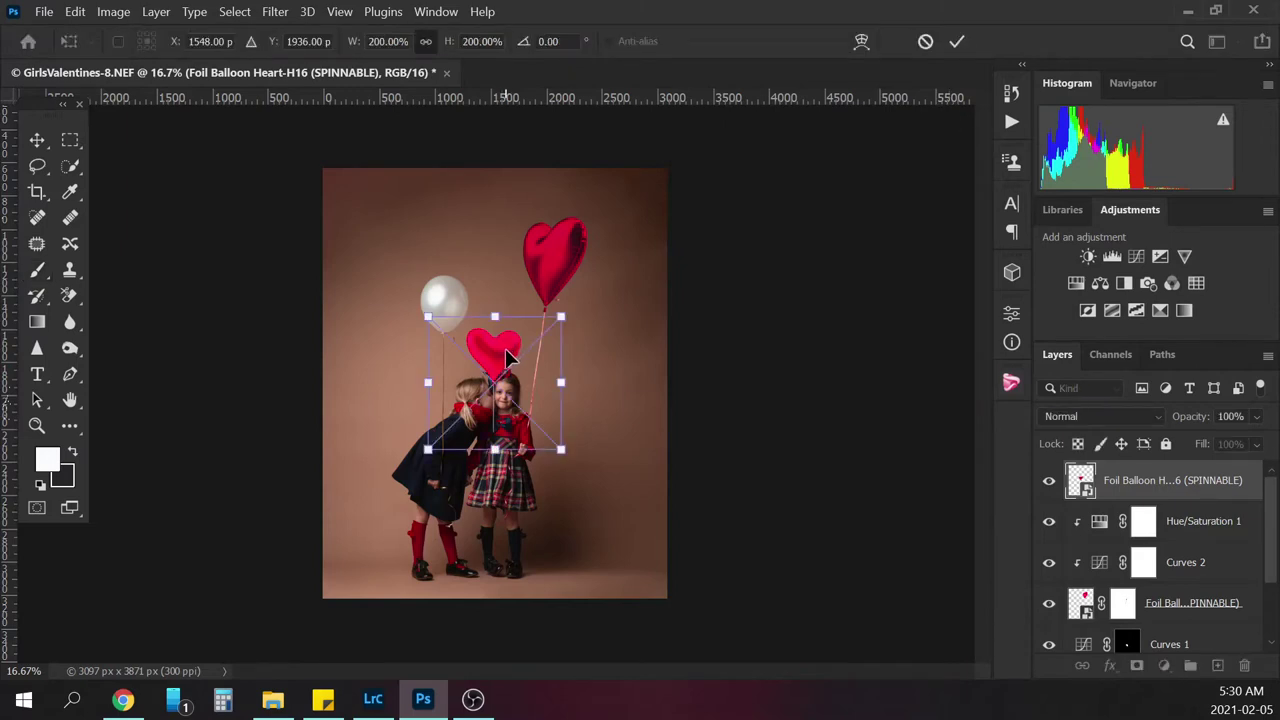
{"action": "left_click_drag", "start_coordinate": [505, 348], "coordinate": [469, 291]}
{"action": "left_click_drag", "start_coordinate": [389, 257], "coordinate": [316, 190]}
{"action": "left_click_drag", "start_coordinate": [472, 288], "coordinate": [496, 324]}
{"action": "left_click_drag", "start_coordinate": [536, 230], "coordinate": [550, 222]}
{"action": "left_click_drag", "start_coordinate": [507, 291], "coordinate": [507, 313]}
{"action": "left_click_drag", "start_coordinate": [550, 244], "coordinate": [549, 242]}
{"action": "left_click_drag", "start_coordinate": [516, 314], "coordinate": [511, 303]}
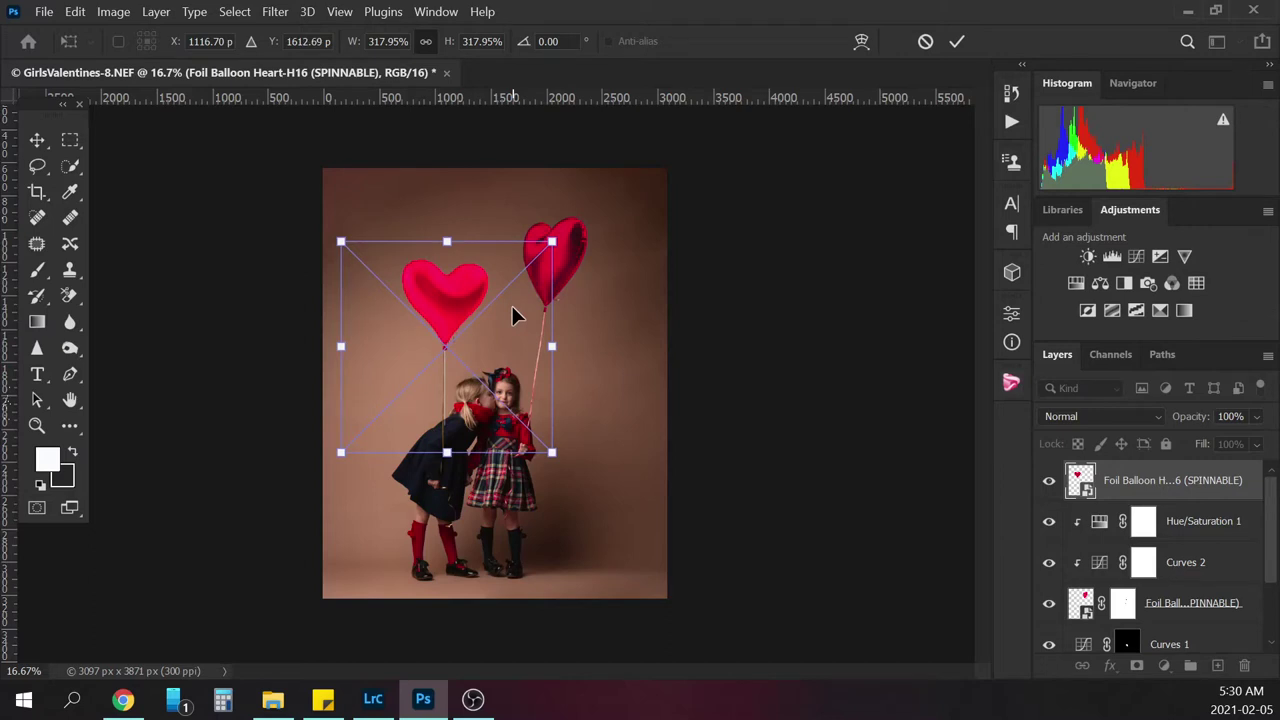
{"action": "left_click_drag", "start_coordinate": [511, 305], "coordinate": [511, 304]}
{"action": "key", "text": "Return"}
{"action": "key", "text": "b"}
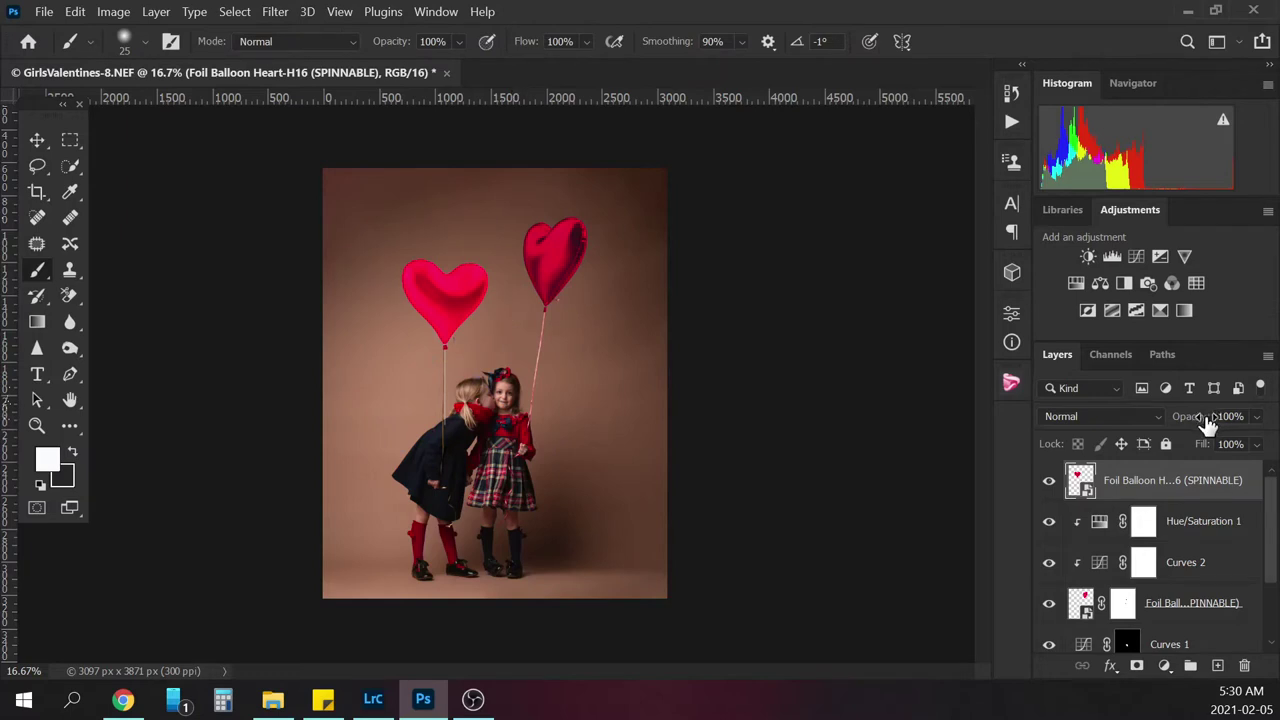
Duplicate the first heart's Hue/Saturation and Curves layers, place the copies above the new foil heart, and clip them to it
{"action": "left_click", "coordinate": [1207, 523]}
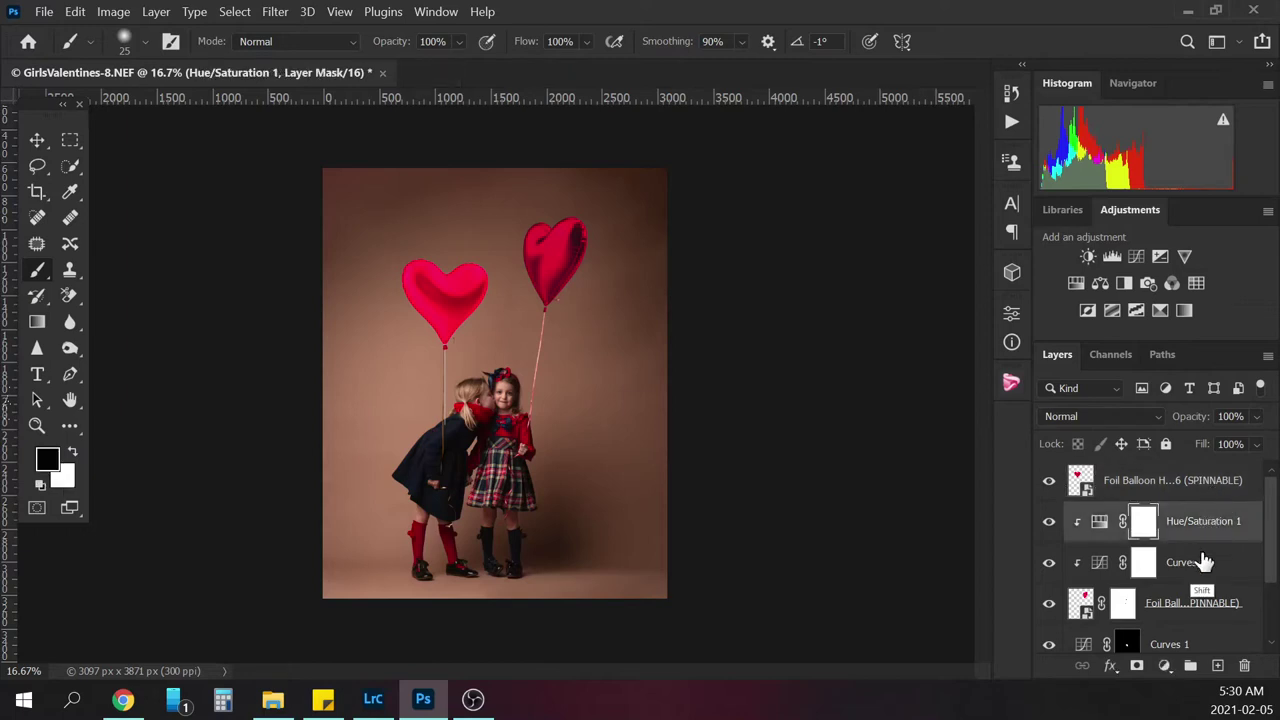
{"action": "left_click", "coordinate": [1201, 564], "text": "shift"}
{"action": "left_click_drag", "start_coordinate": [1211, 624], "coordinate": [1211, 628]}
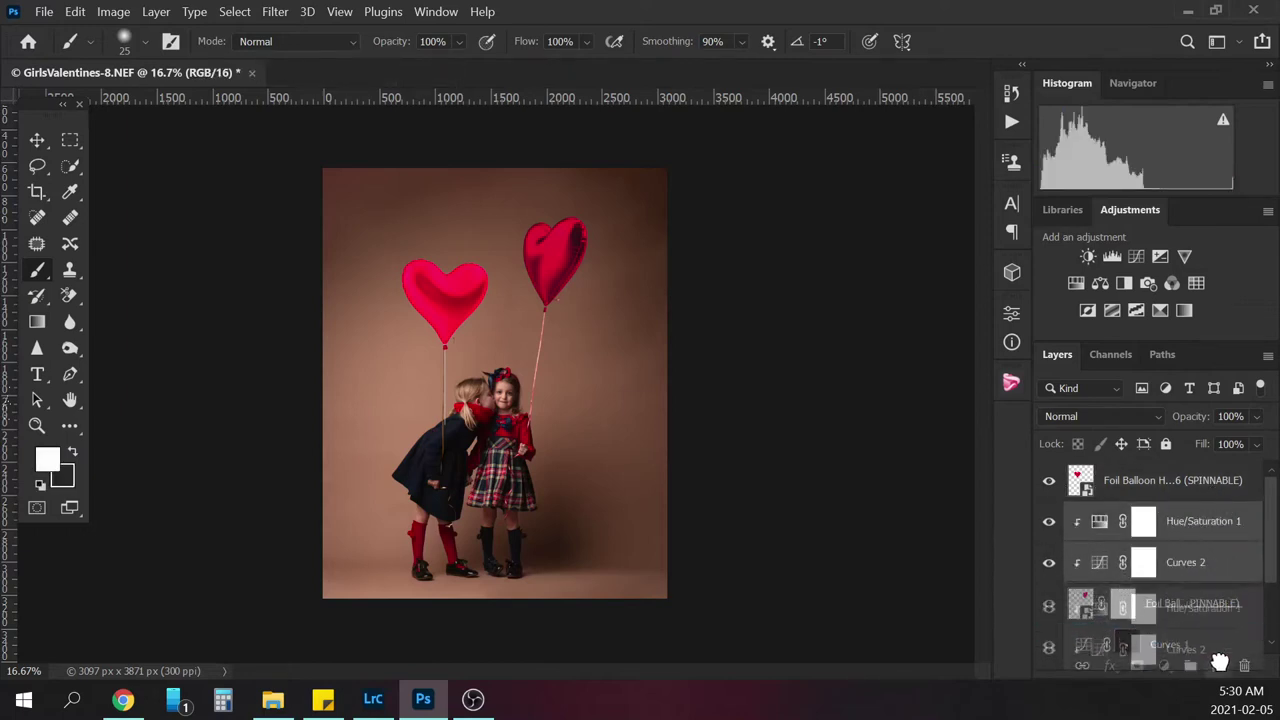
{"action": "left_click_drag", "start_coordinate": [1222, 528], "coordinate": [1214, 474]}
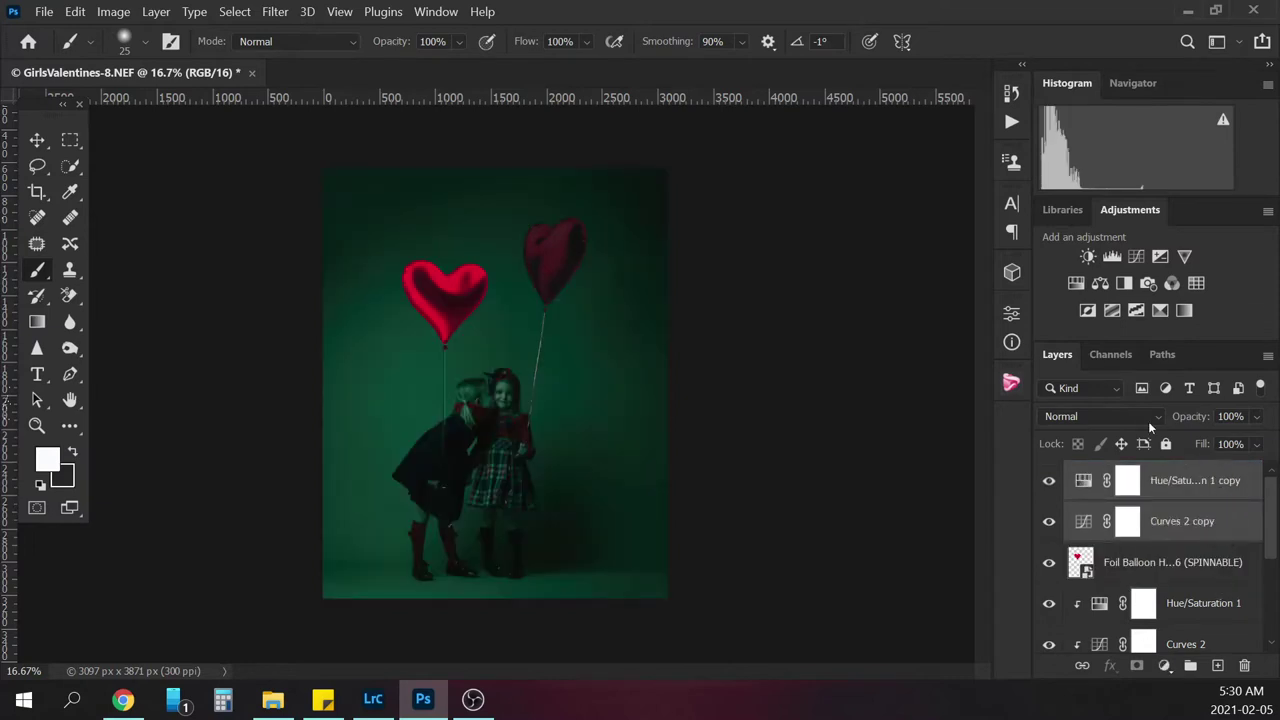
{"action": "right_click", "coordinate": [1172, 532]}
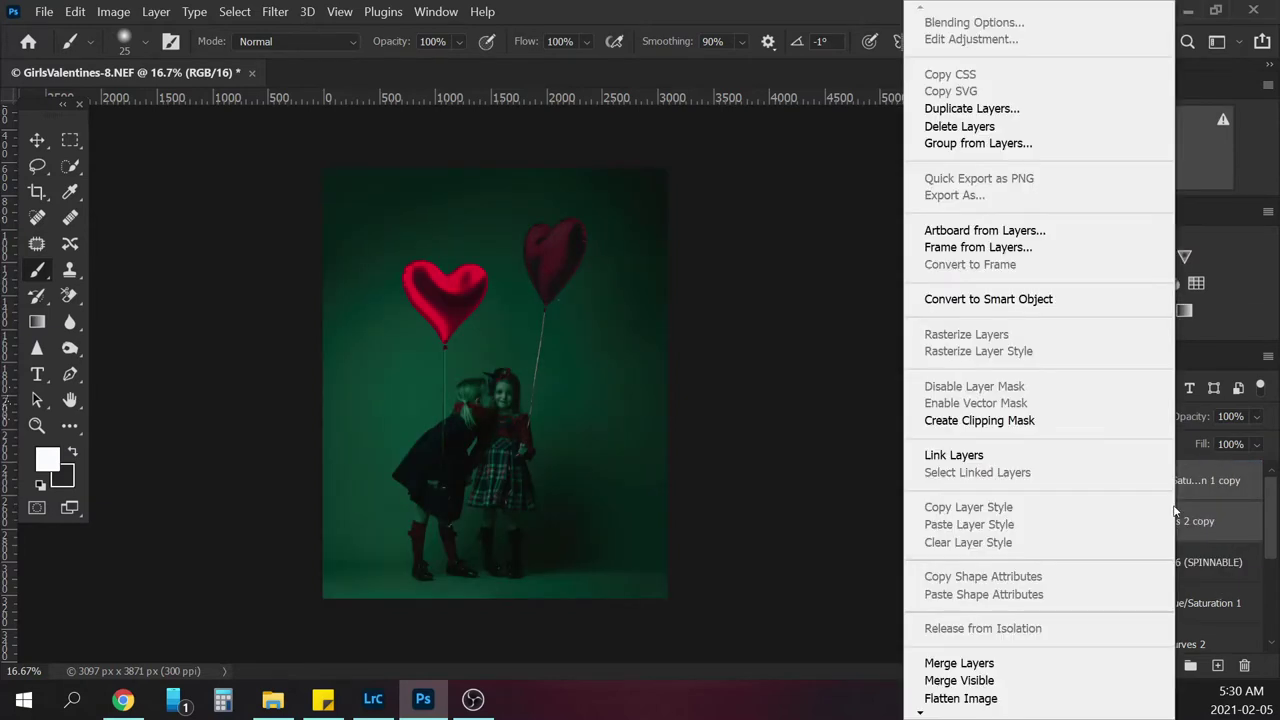
{"action": "left_click", "coordinate": [1013, 421]}
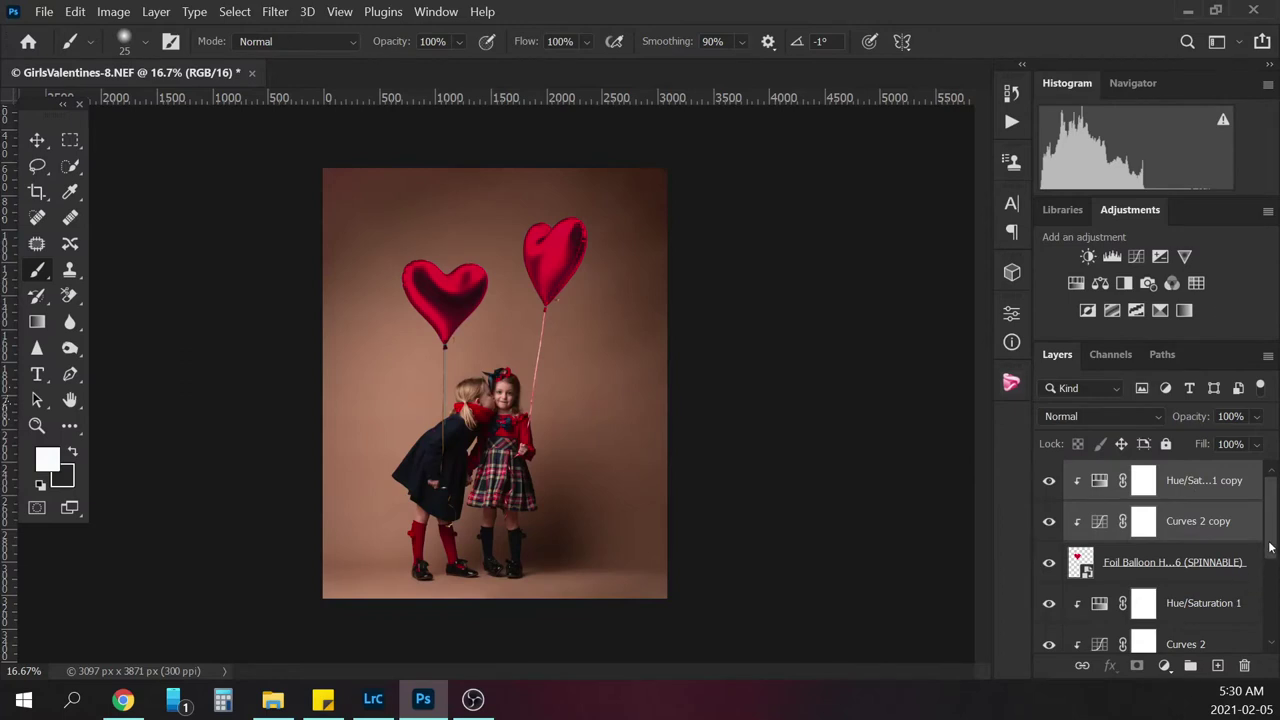
{"action": "left_click_drag", "start_coordinate": [1268, 552], "coordinate": [1265, 566]}
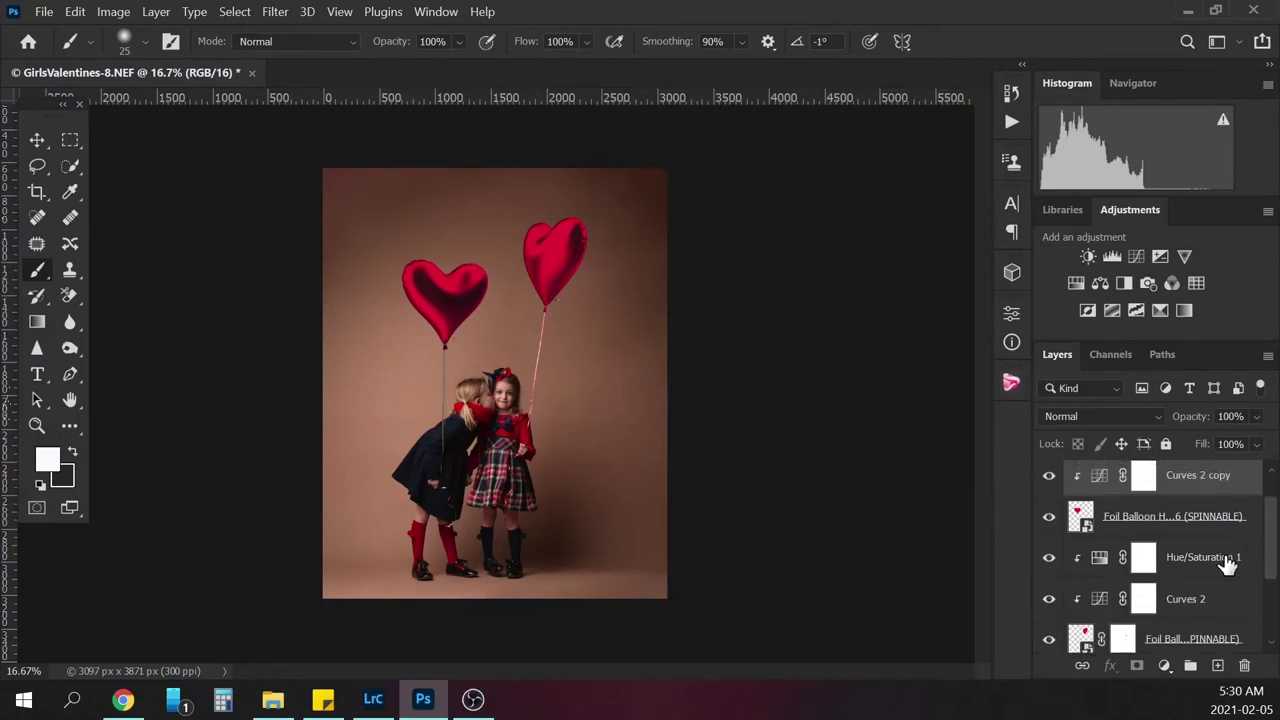
{"action": "left_click", "coordinate": [1227, 560]}
{"action": "left_click", "coordinate": [1220, 600]}
{"action": "left_click", "coordinate": [1252, 560]}
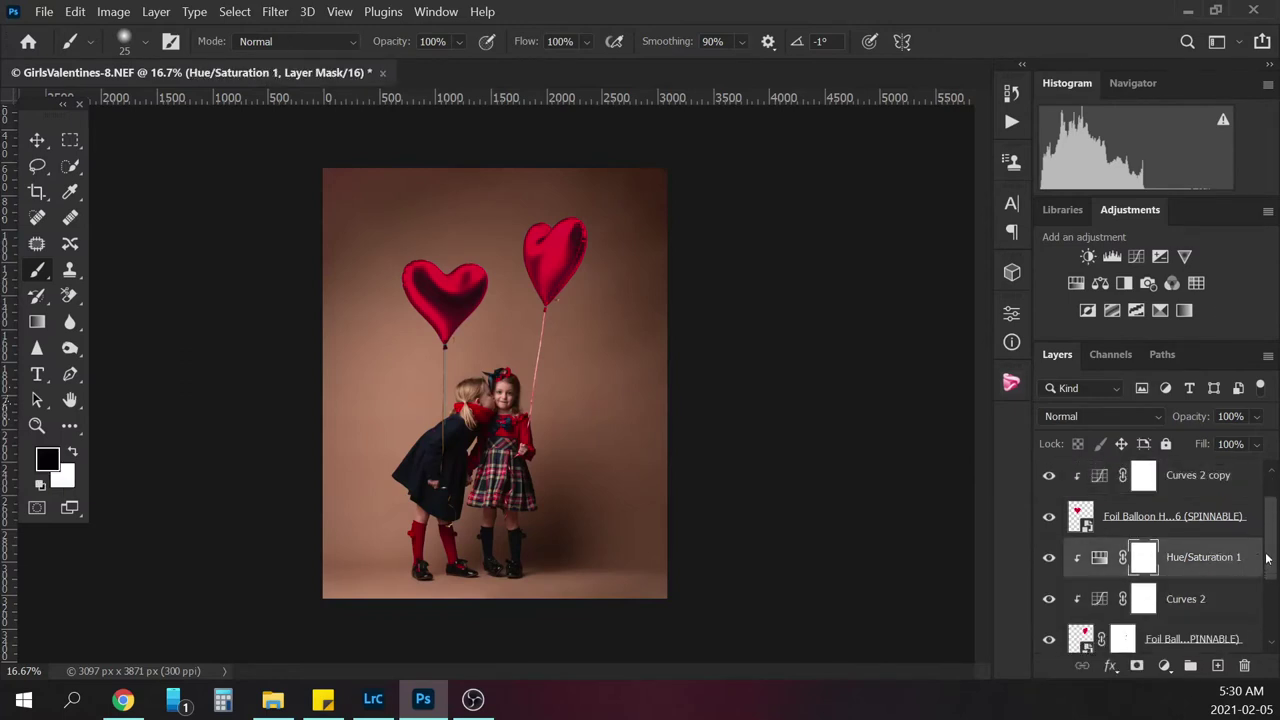
{"action": "left_click_drag", "start_coordinate": [1267, 554], "coordinate": [1276, 530]}
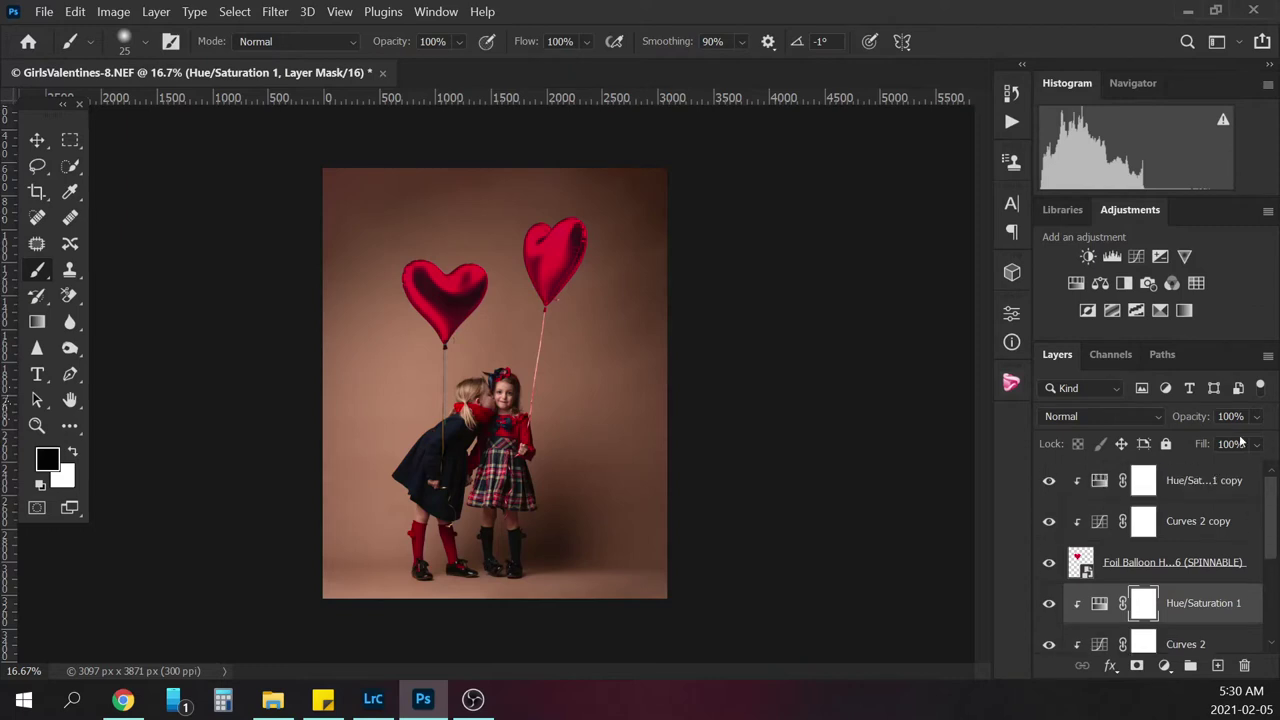
{"action": "left_click", "coordinate": [1192, 520]}
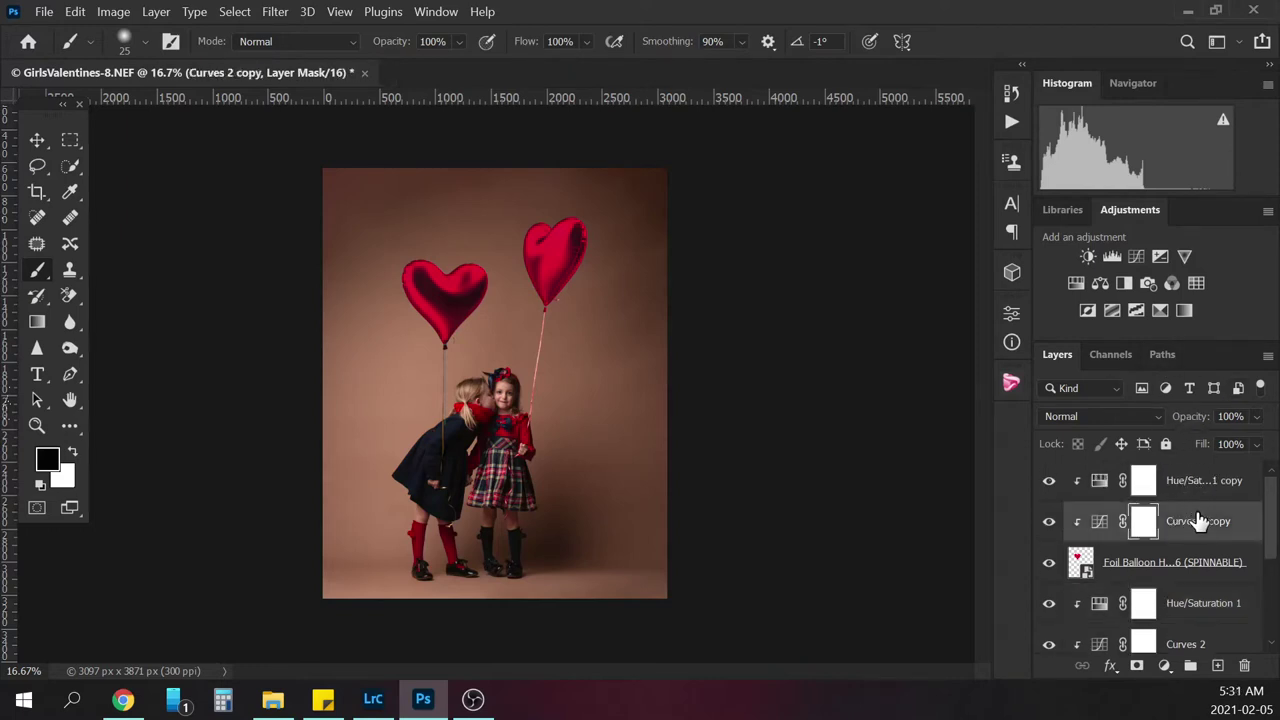
{"action": "double_click", "coordinate": [1142, 527]}
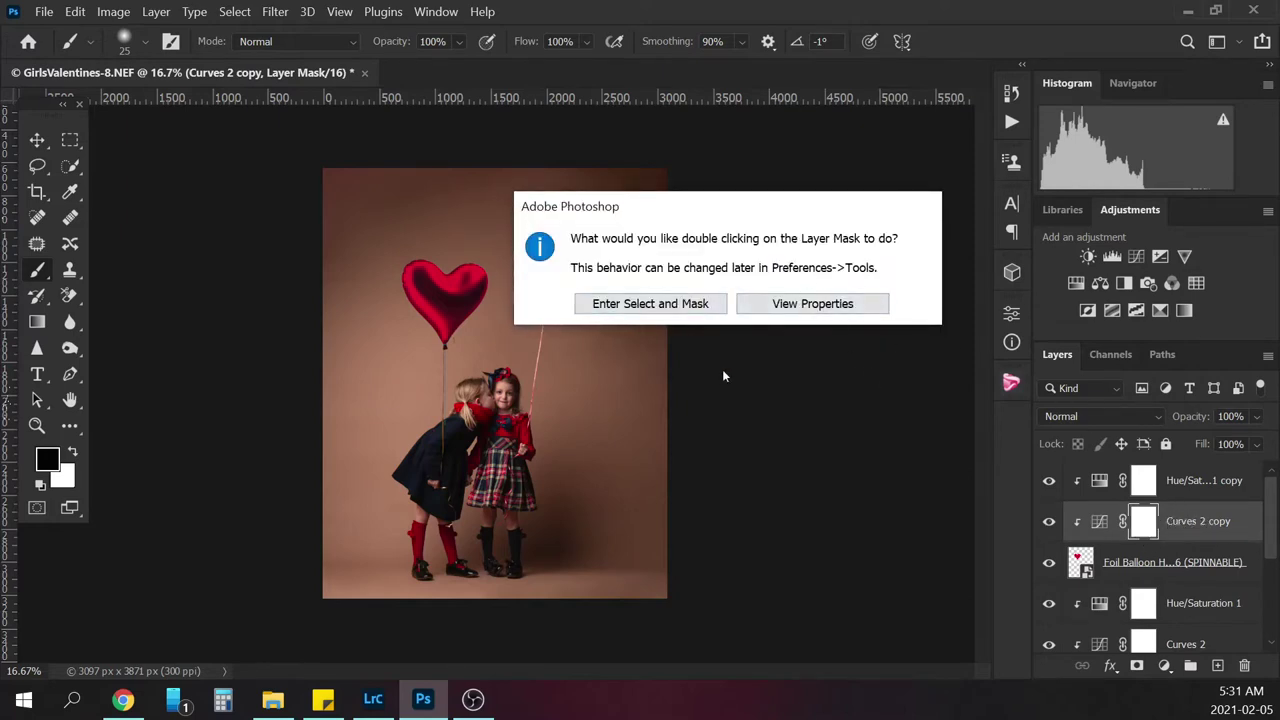
{"action": "left_click", "coordinate": [697, 301]}
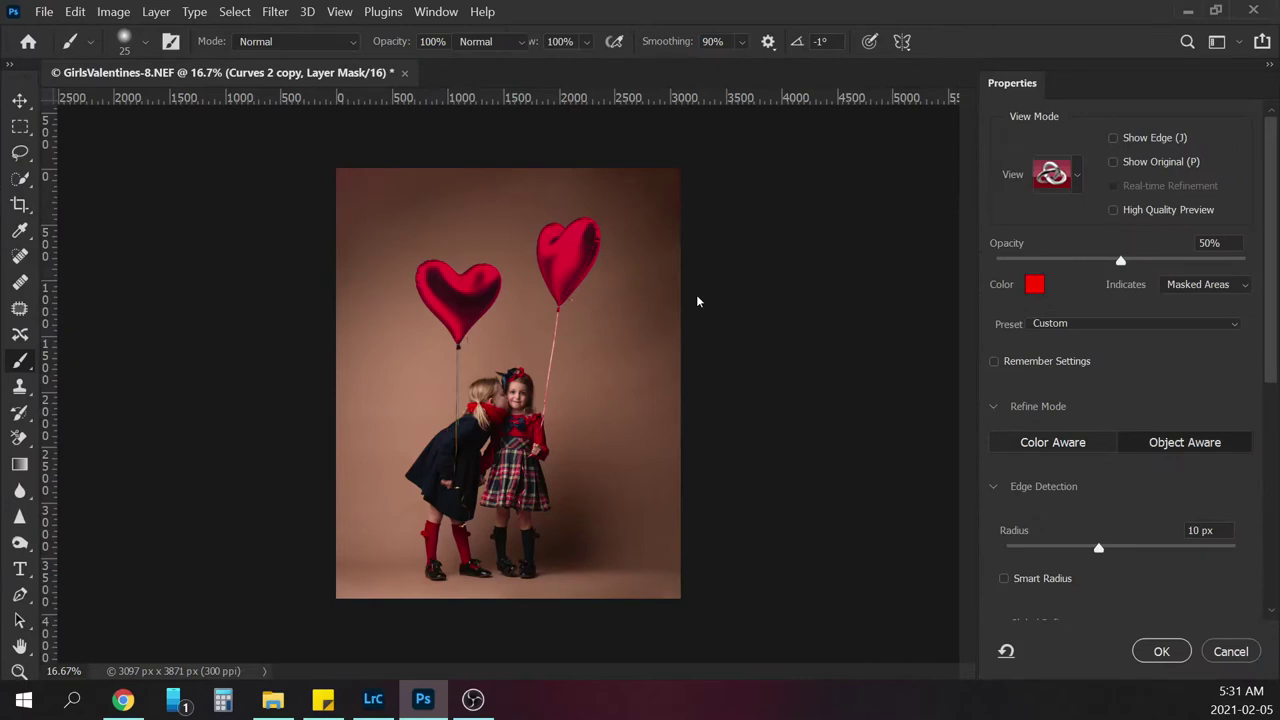
{"action": "key", "text": "Escape"}
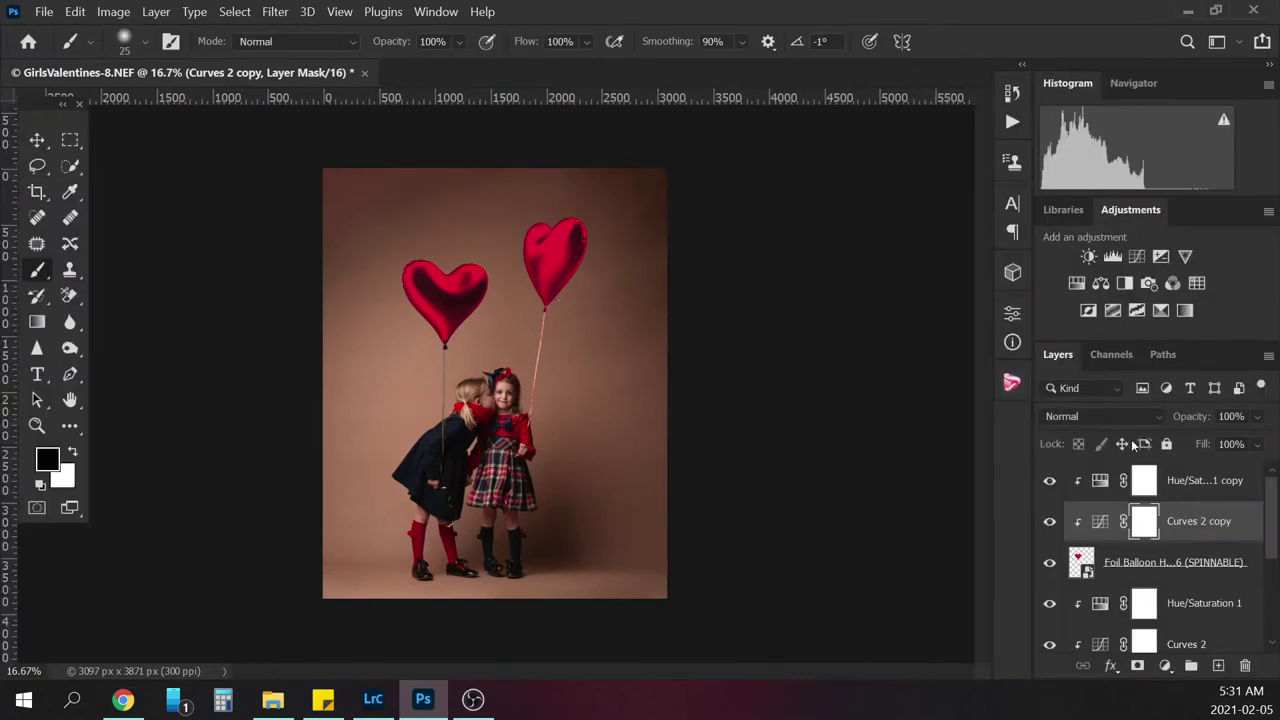
Raise the midtones of the RGB curve and the Red channel in the new heart's clipped Curves copy
{"action": "double_click", "coordinate": [1103, 537]}
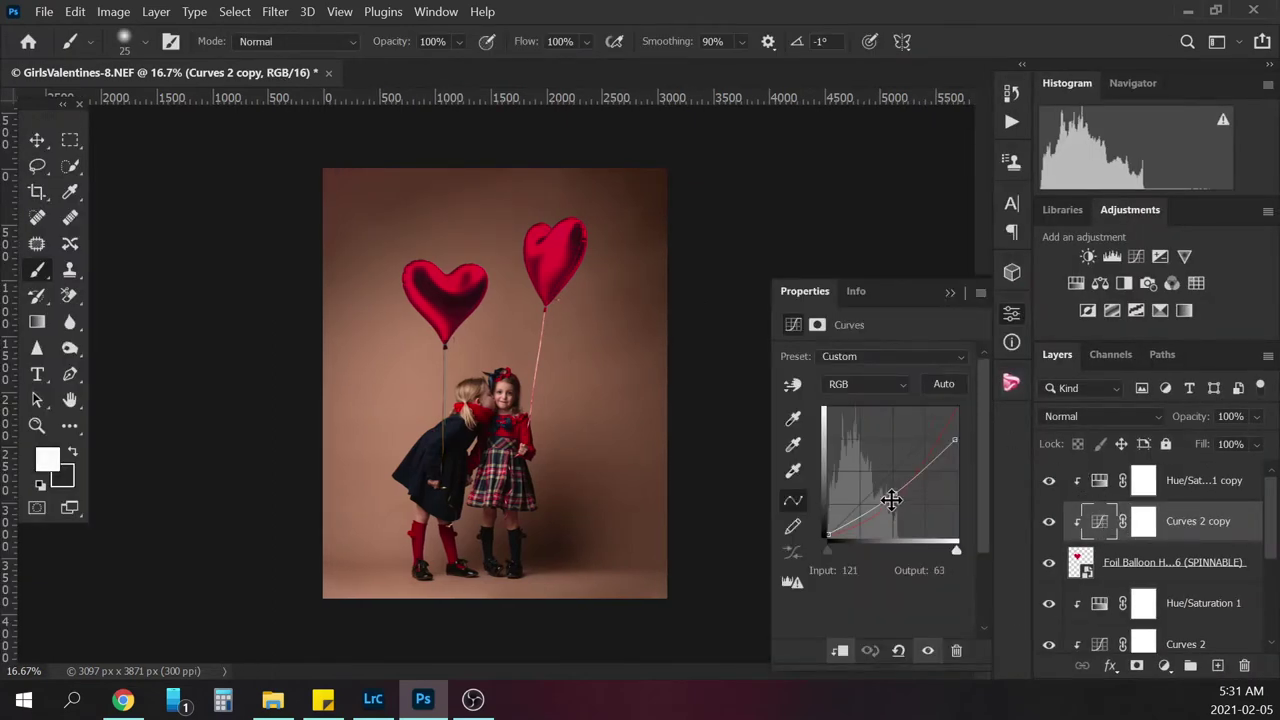
{"action": "left_click_drag", "start_coordinate": [894, 495], "coordinate": [893, 487]}
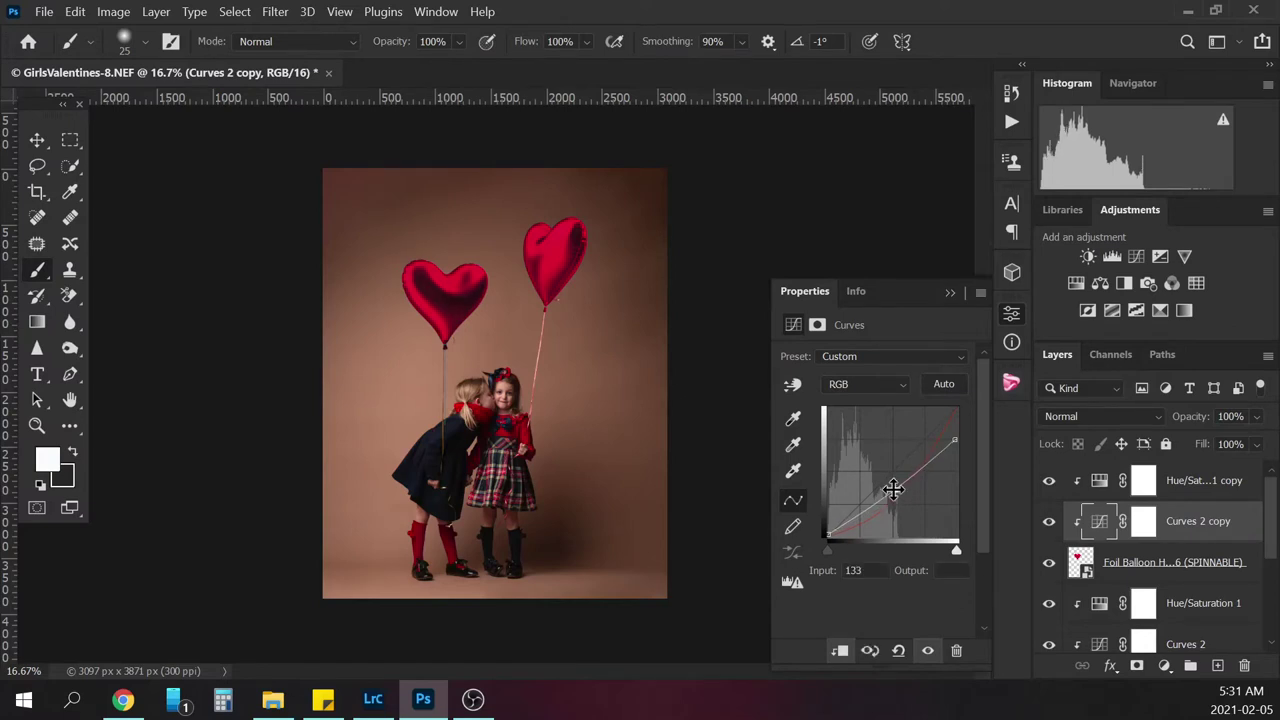
{"action": "mouse_move", "coordinate": [894, 490]}
{"action": "left_mouse_down"}
{"action": "mouse_move", "coordinate": [894, 472]}
{"action": "mouse_move", "coordinate": [895, 490]}
{"action": "left_mouse_up"}
{"action": "left_click", "coordinate": [906, 388]}
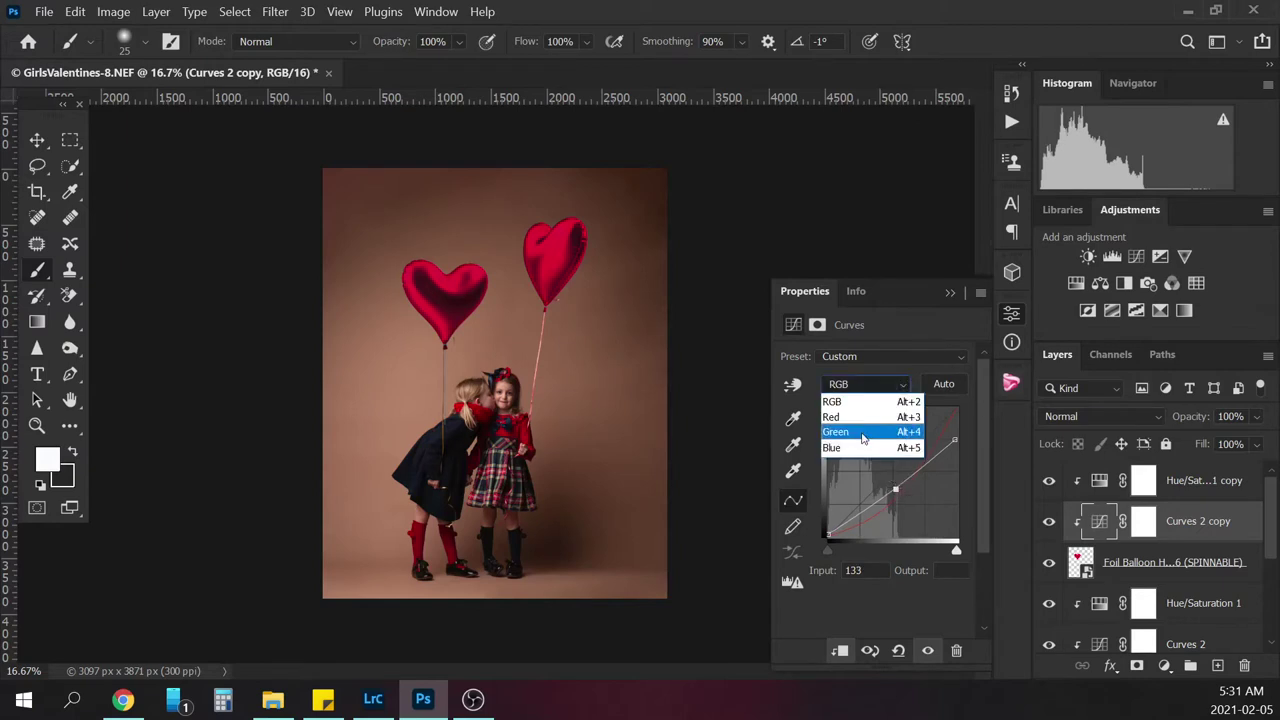
{"action": "left_click", "coordinate": [862, 403]}
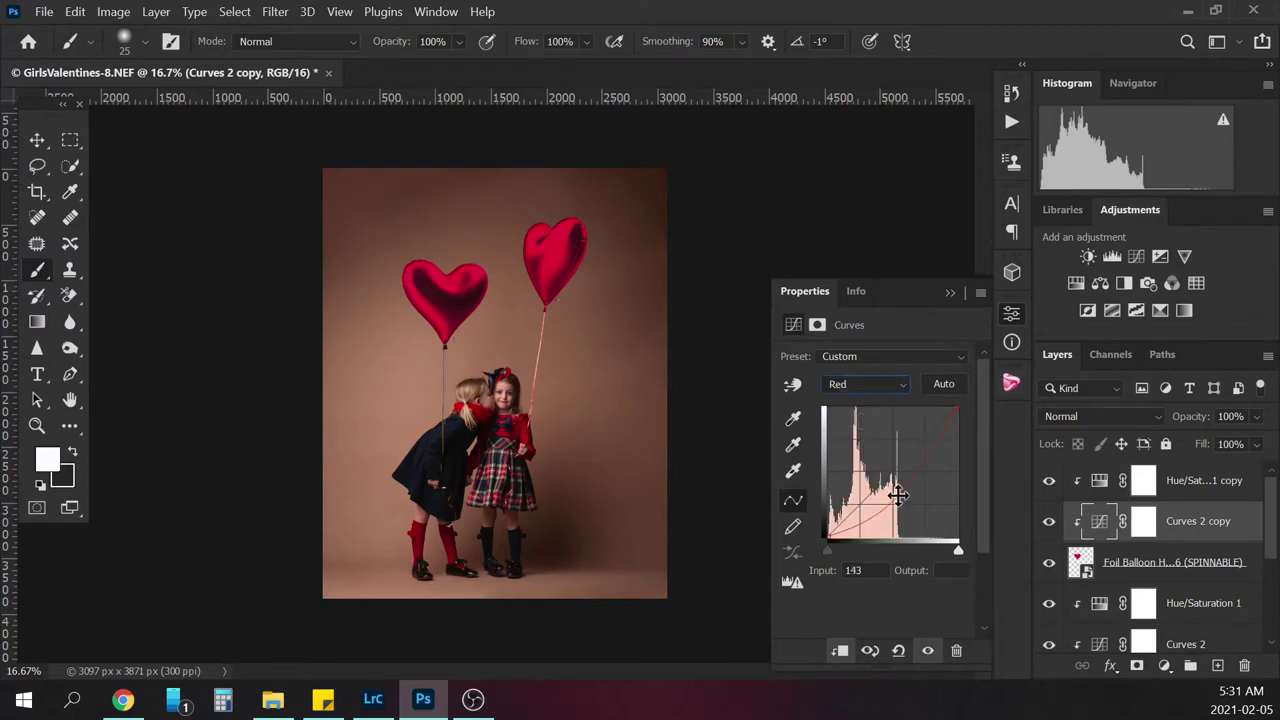
{"action": "mouse_move", "coordinate": [896, 490]}
{"action": "left_mouse_down"}
{"action": "mouse_move", "coordinate": [895, 505]}
{"action": "mouse_move", "coordinate": [897, 484]}
{"action": "left_mouse_up"}
{"action": "left_click", "coordinate": [950, 292]}
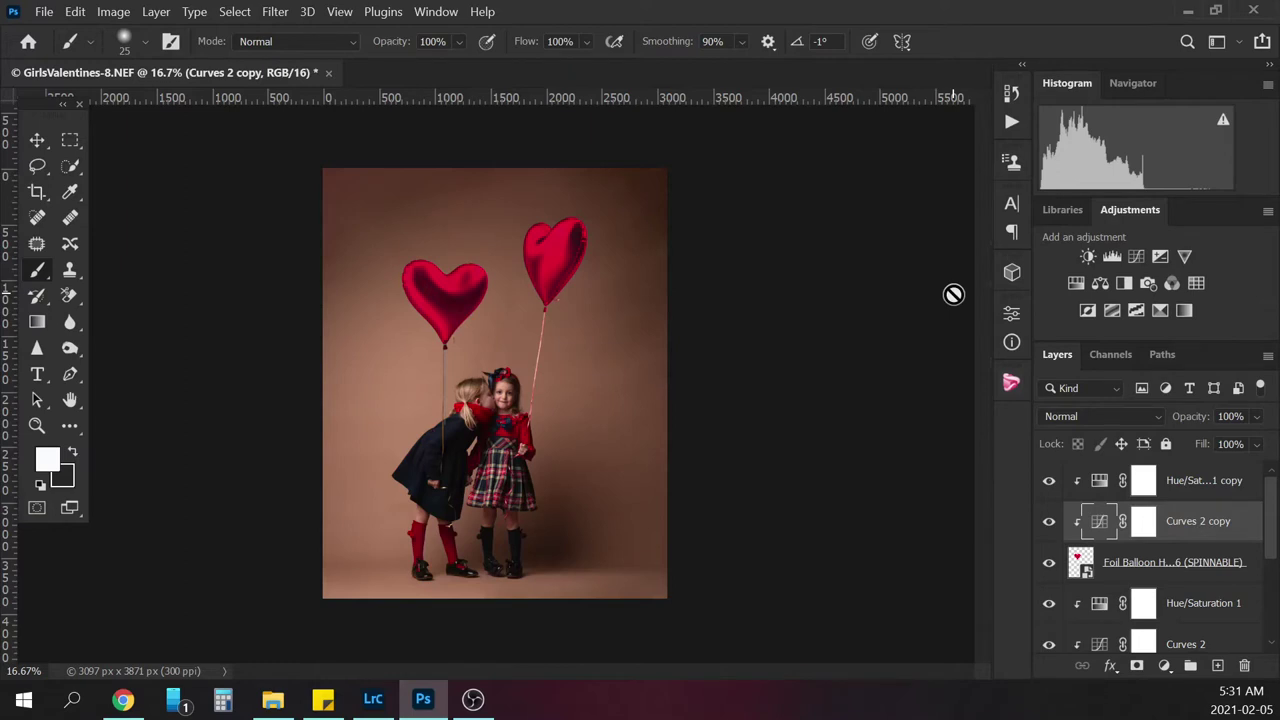
Add a layer mask to the new foil heart and paint black with a 25 px brush over the lower part of its own ribbon
{"action": "left_click", "coordinate": [1218, 484]}
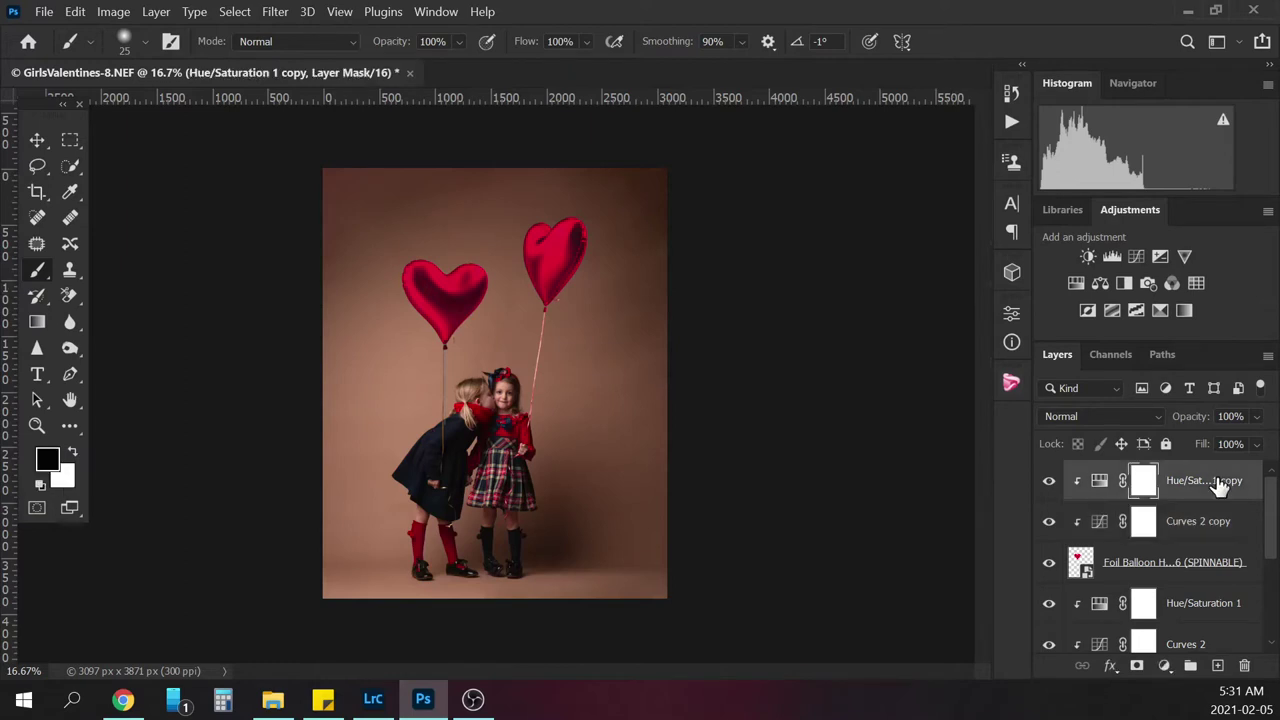
{"action": "left_click", "coordinate": [1128, 568]}
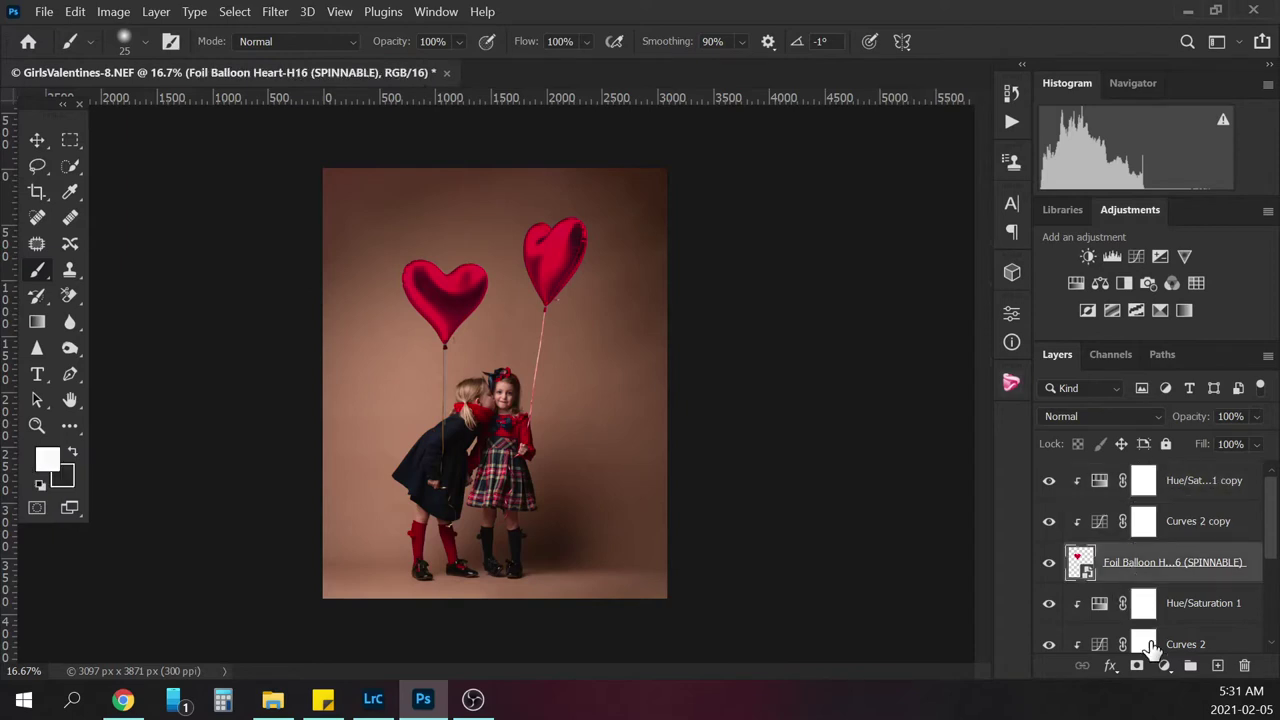
{"action": "left_click", "coordinate": [1136, 667]}
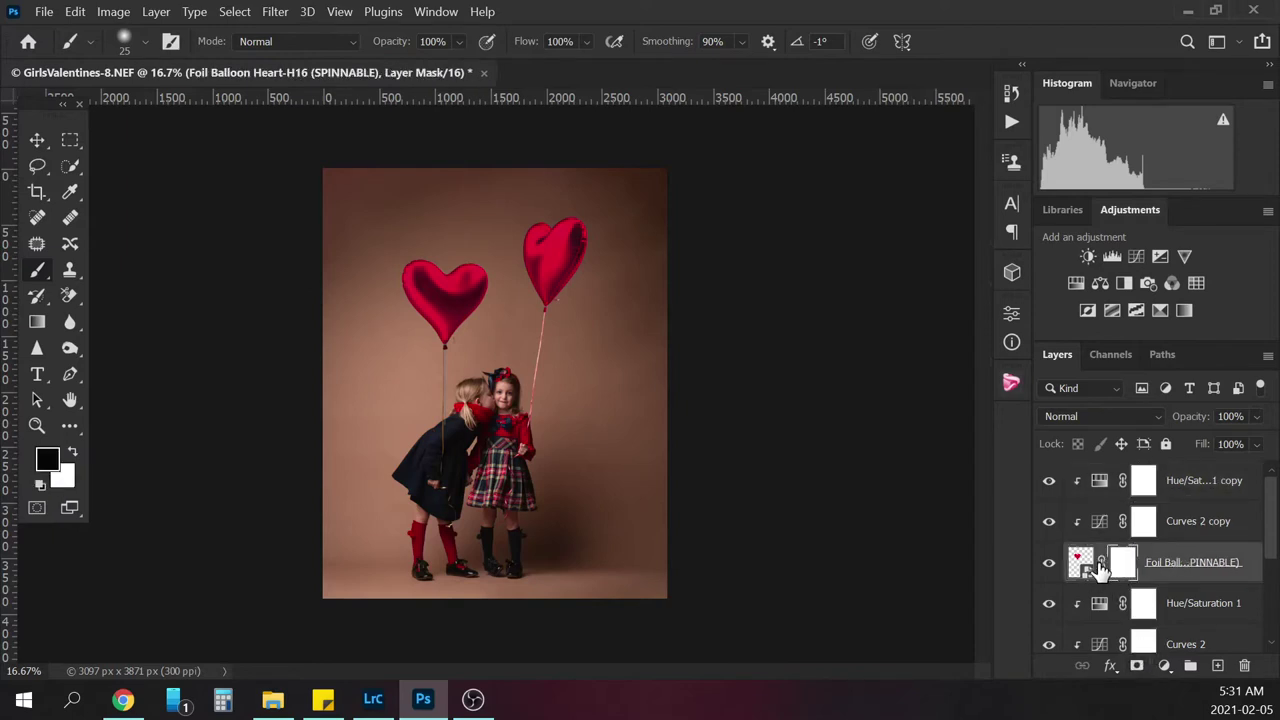
{"action": "key", "text": "ctrl+plus"}
{"action": "key", "text": "ctrl+plus"}
{"action": "key", "text": "ctrl+plus"}
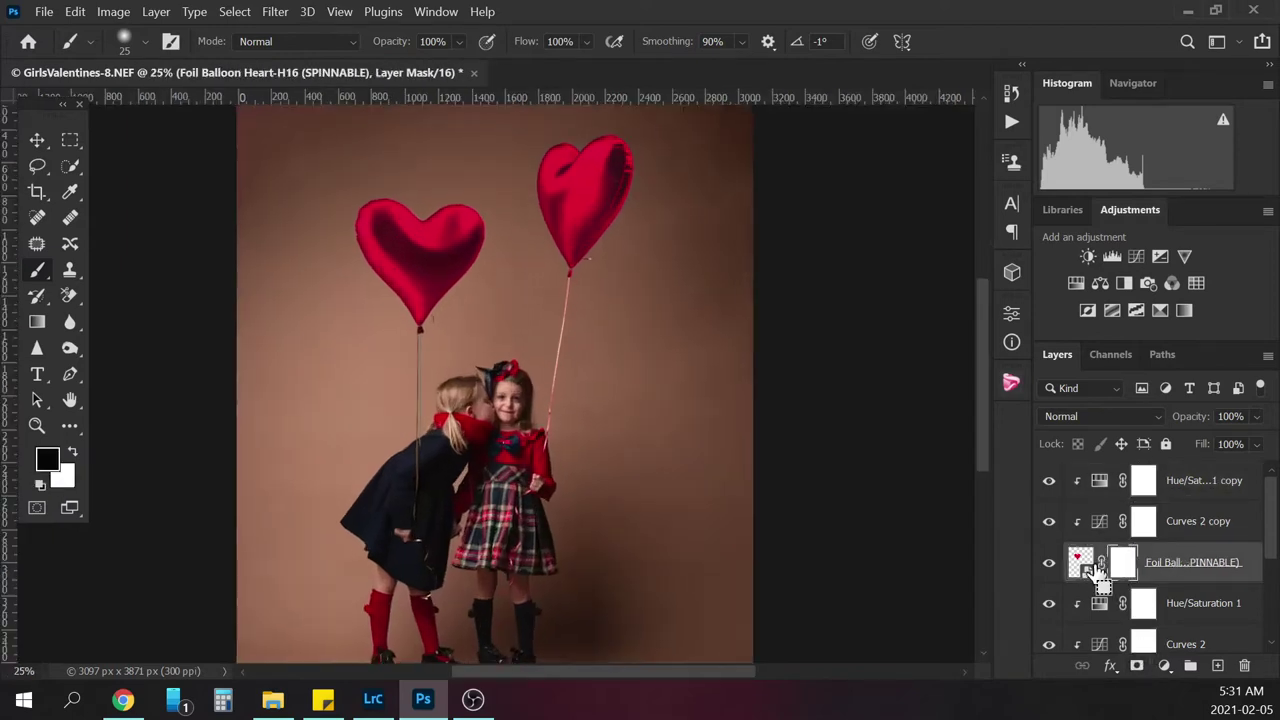
{"action": "key", "text": "ctrl+plus"}
{"action": "key", "text": "ctrl+plus"}
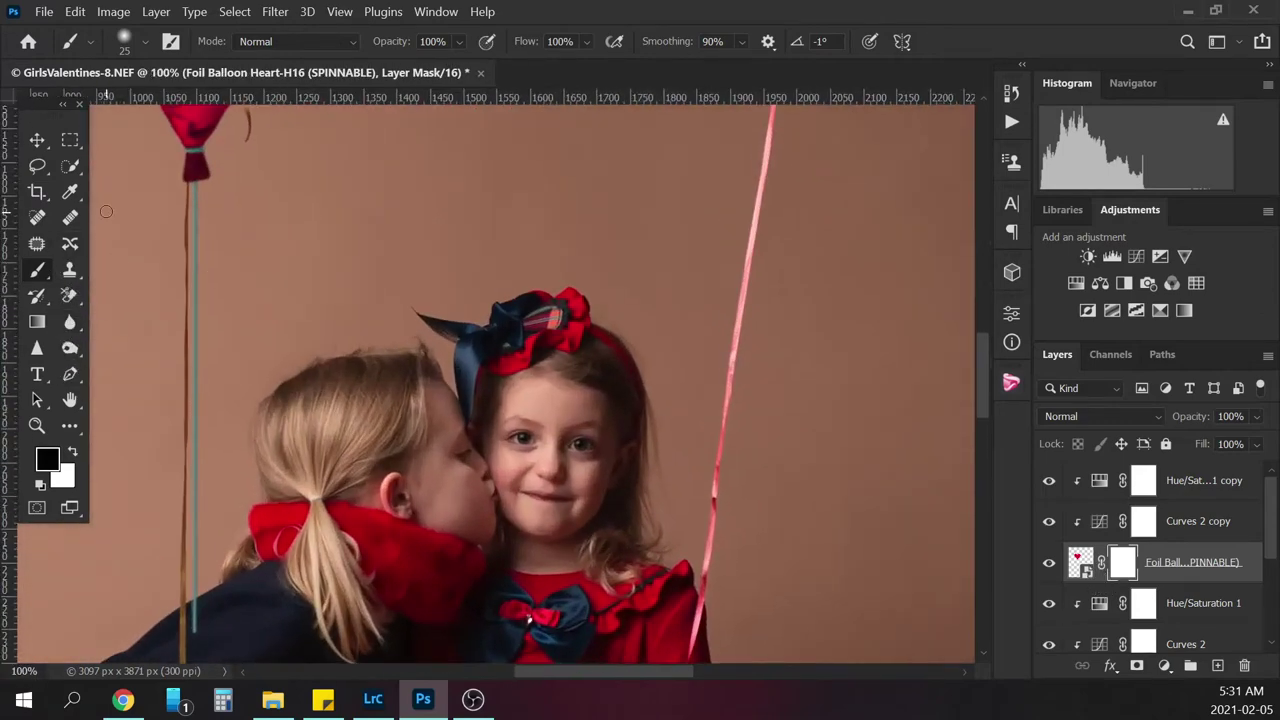
{"action": "left_click_drag", "start_coordinate": [197, 313], "coordinate": [192, 660]}
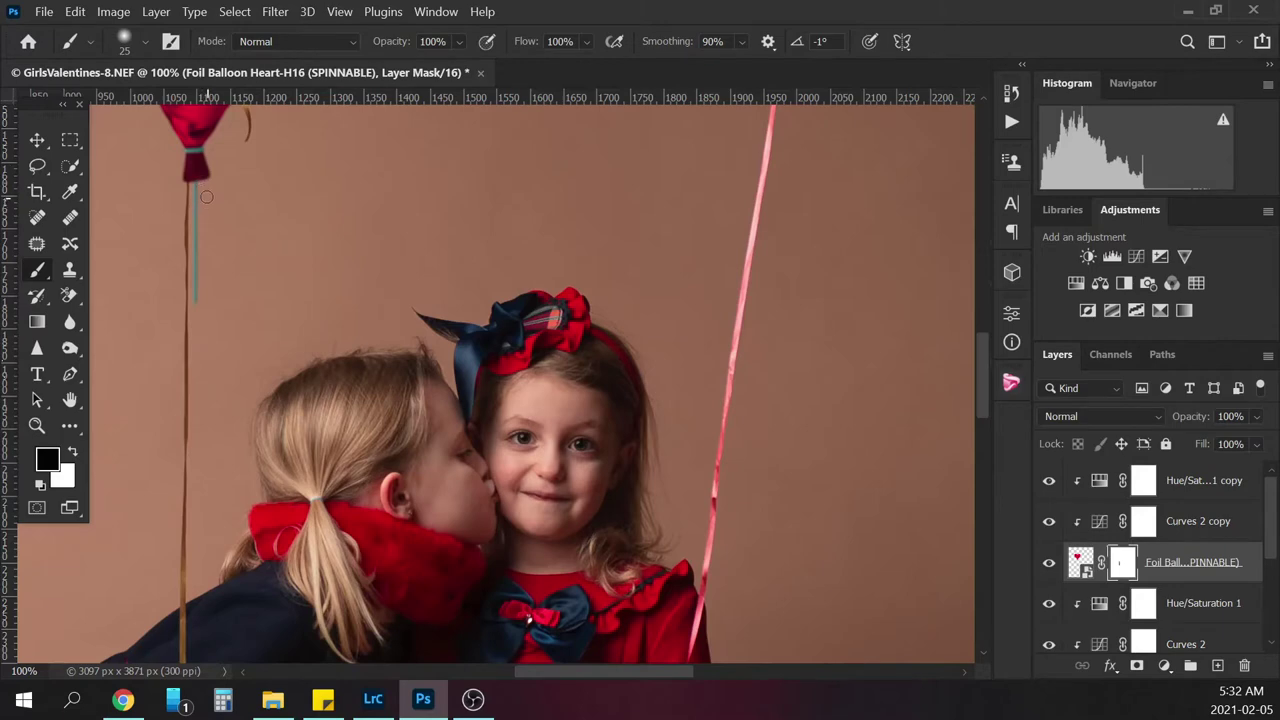
Mask out the remaining ribbon just below the new heart's knot with a 15 px brush, and set the foreground colour to white
{"action": "key", "text": "0"}
{"action": "key", "text": "bracketleft"}
{"action": "key", "text": "bracketleft"}
{"action": "key", "text": "x"}
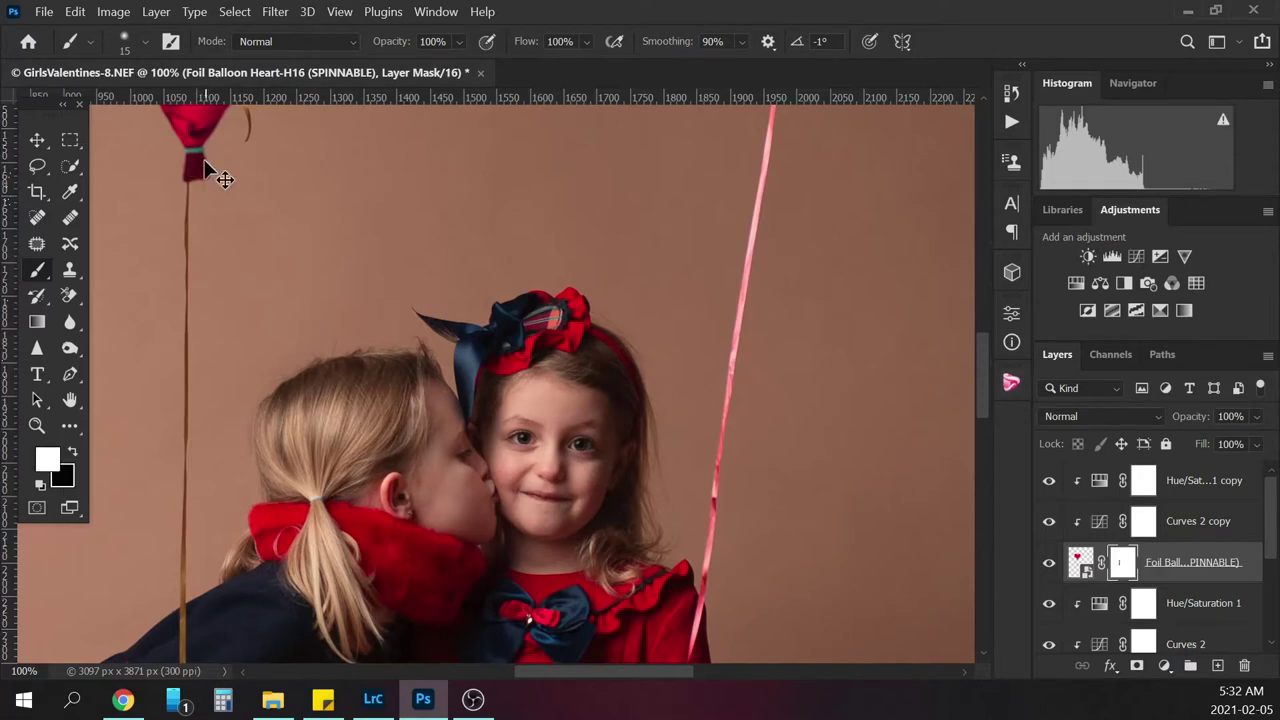
{"action": "key", "text": "ctrl+minus"}
{"action": "key", "text": "ctrl+minus"}
{"action": "key", "text": "ctrl+minus"}
{"action": "key", "text": "ctrl+minus"}
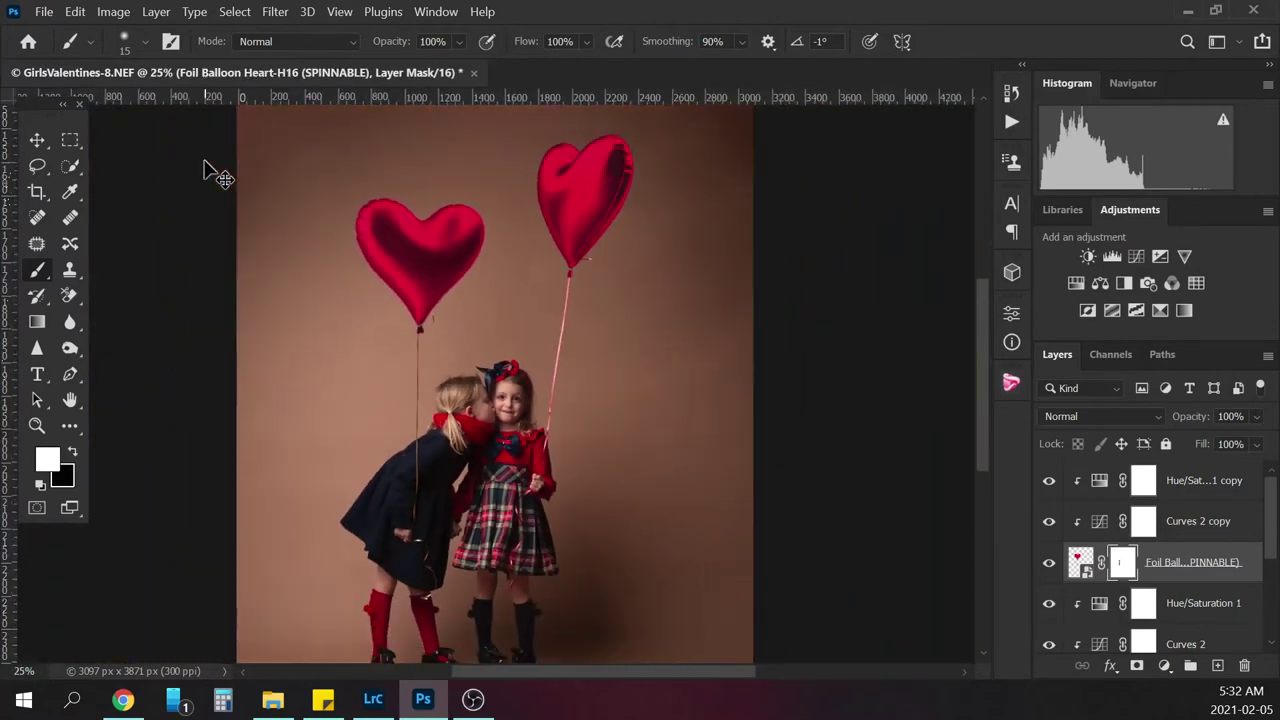
{"action": "key", "text": "ctrl+minus"}
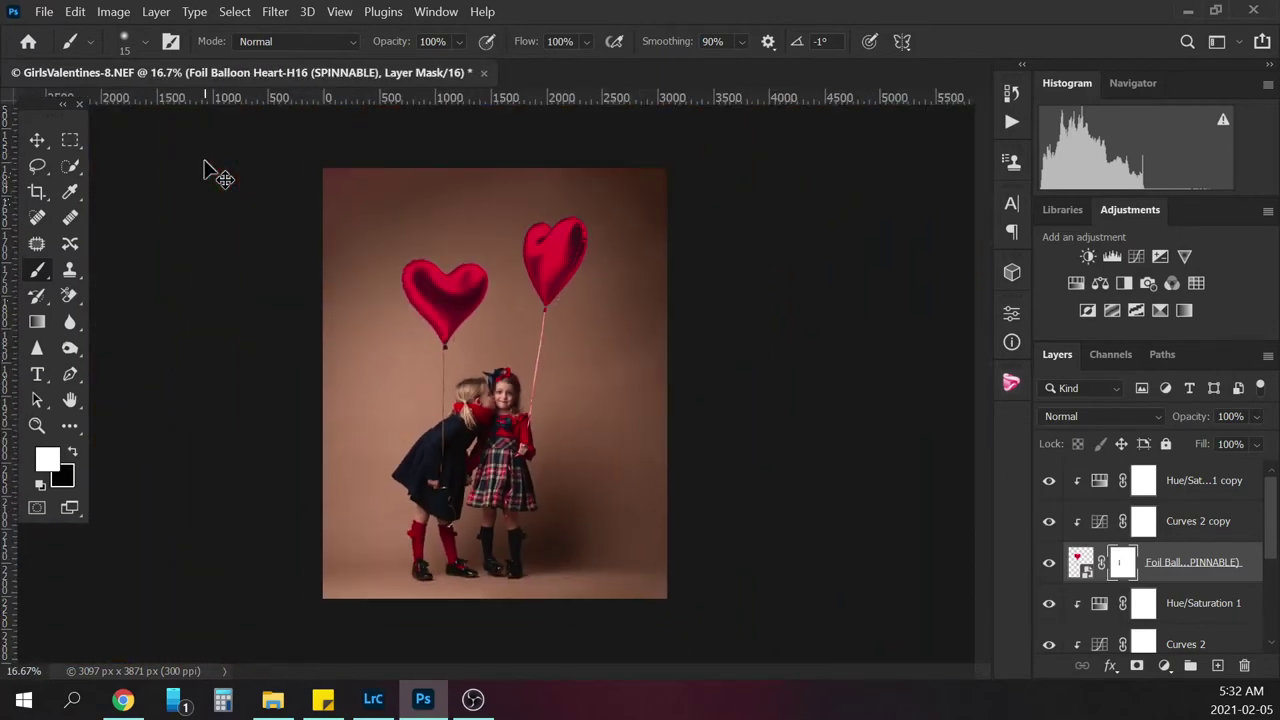
{"action": "key", "text": "ctrl+minus"}
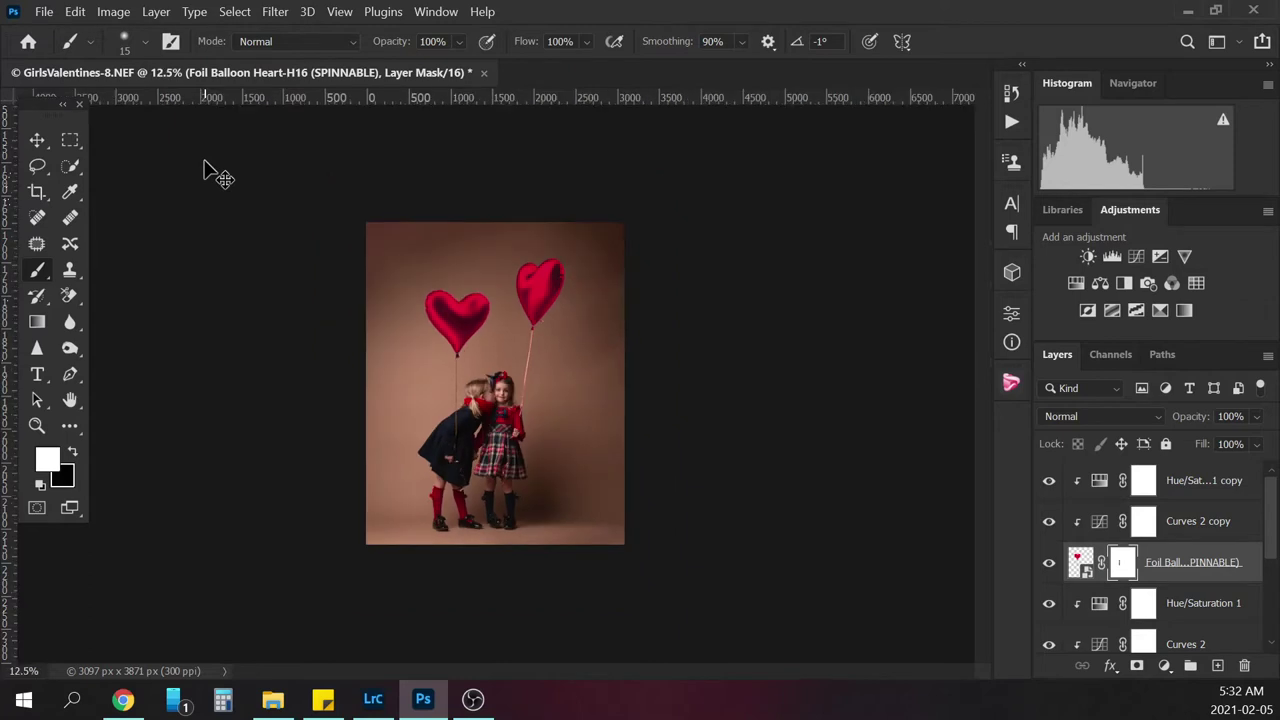
Stamp all visible layers into a new merged layer above the second heart's Hue/Saturation copy
{"action": "key", "text": "ctrl+plus"}
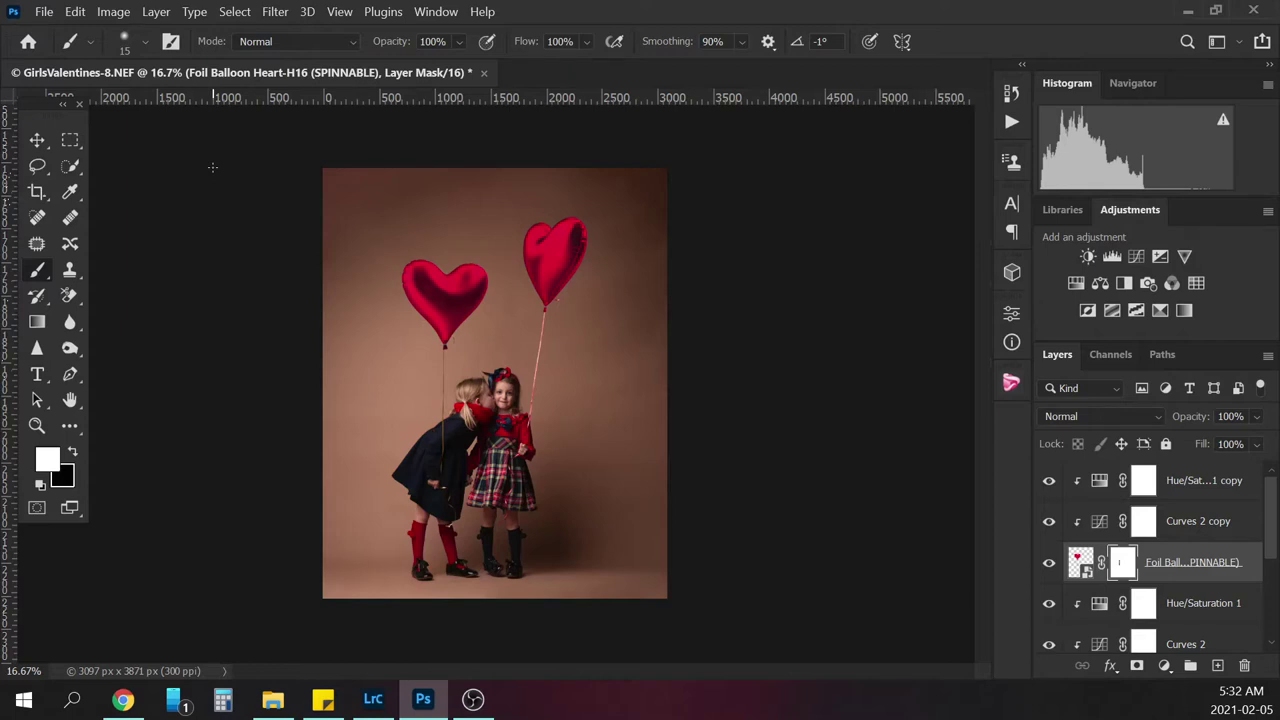
{"action": "key", "text": "ctrl+plus"}
{"action": "key", "text": "ctrl+plus"}
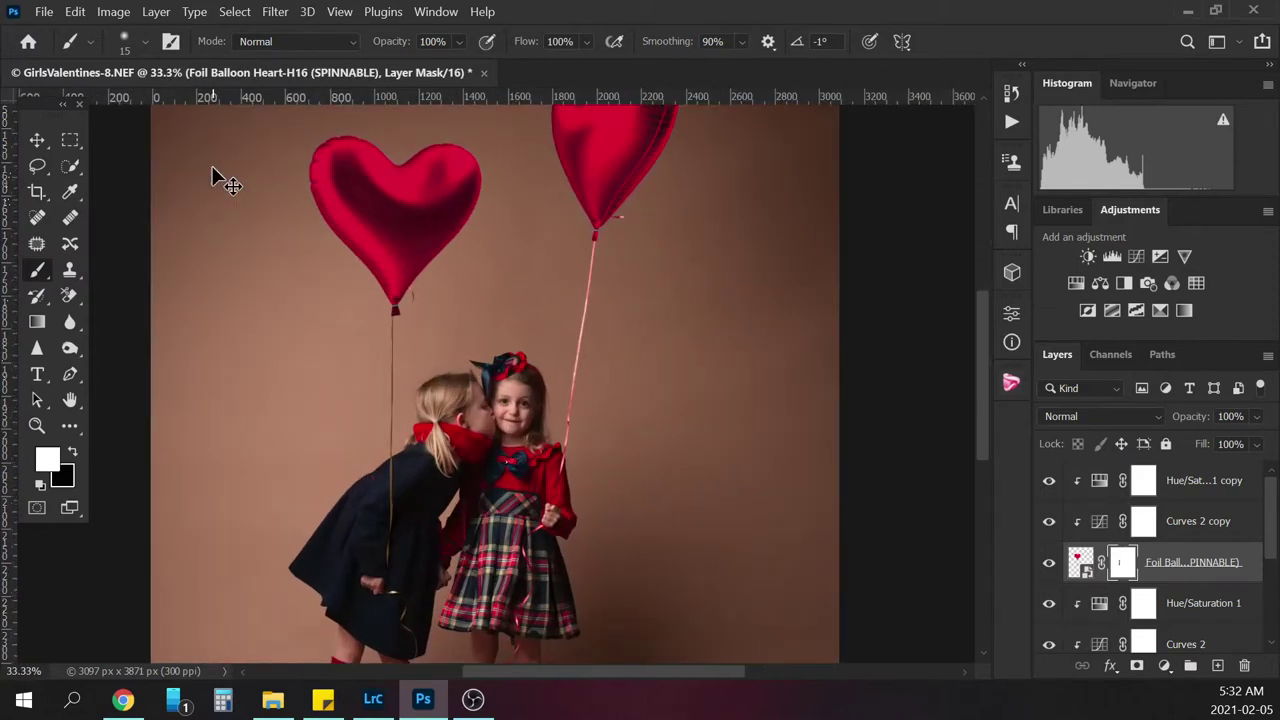
{"action": "scroll", "coordinate": [1275, 520], "scroll_direction": "down", "scroll_amount": 5}
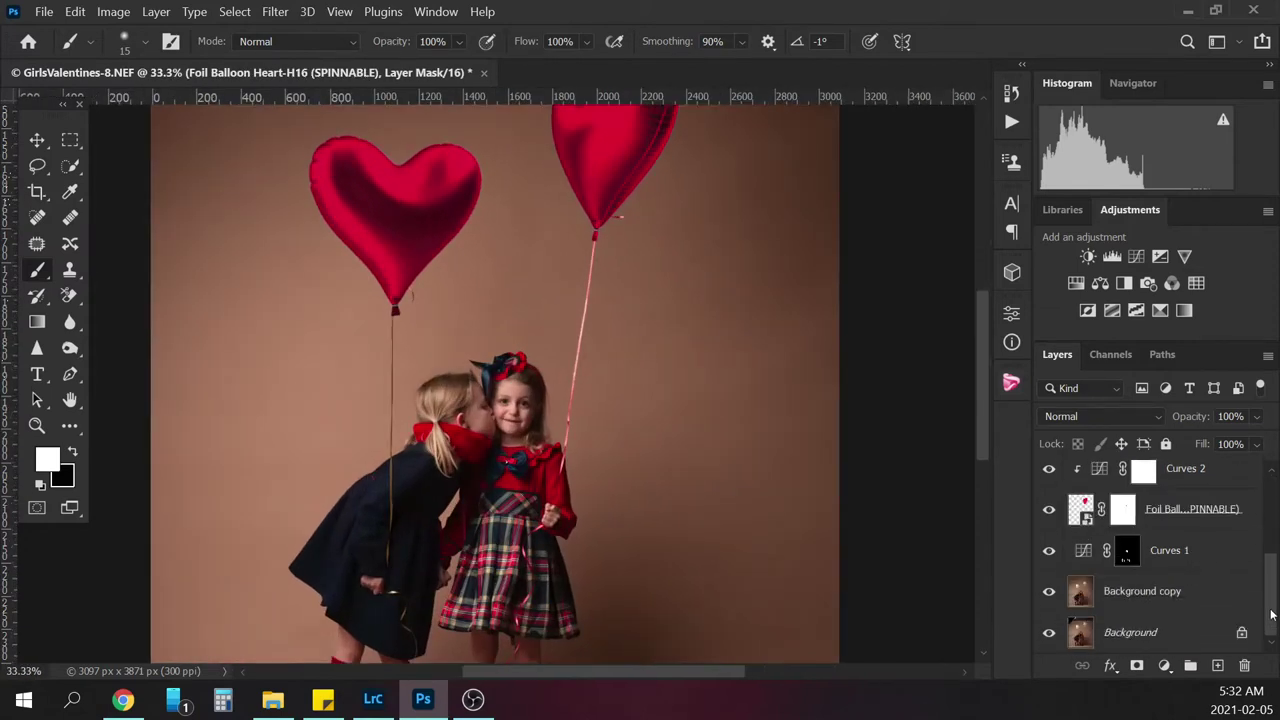
{"action": "scroll", "coordinate": [1265, 495], "scroll_direction": "up", "scroll_amount": 5}
{"action": "left_click", "coordinate": [1213, 483]}
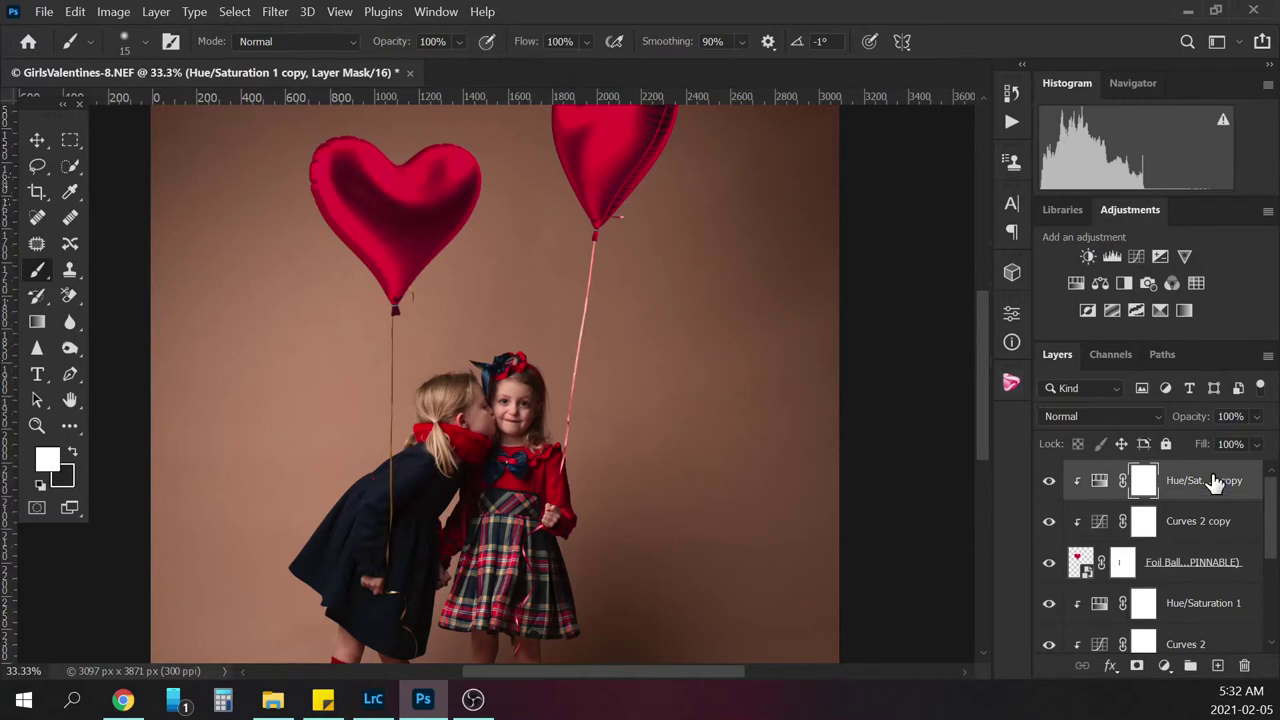
{"action": "key", "text": "ctrl+alt+shift+e"}
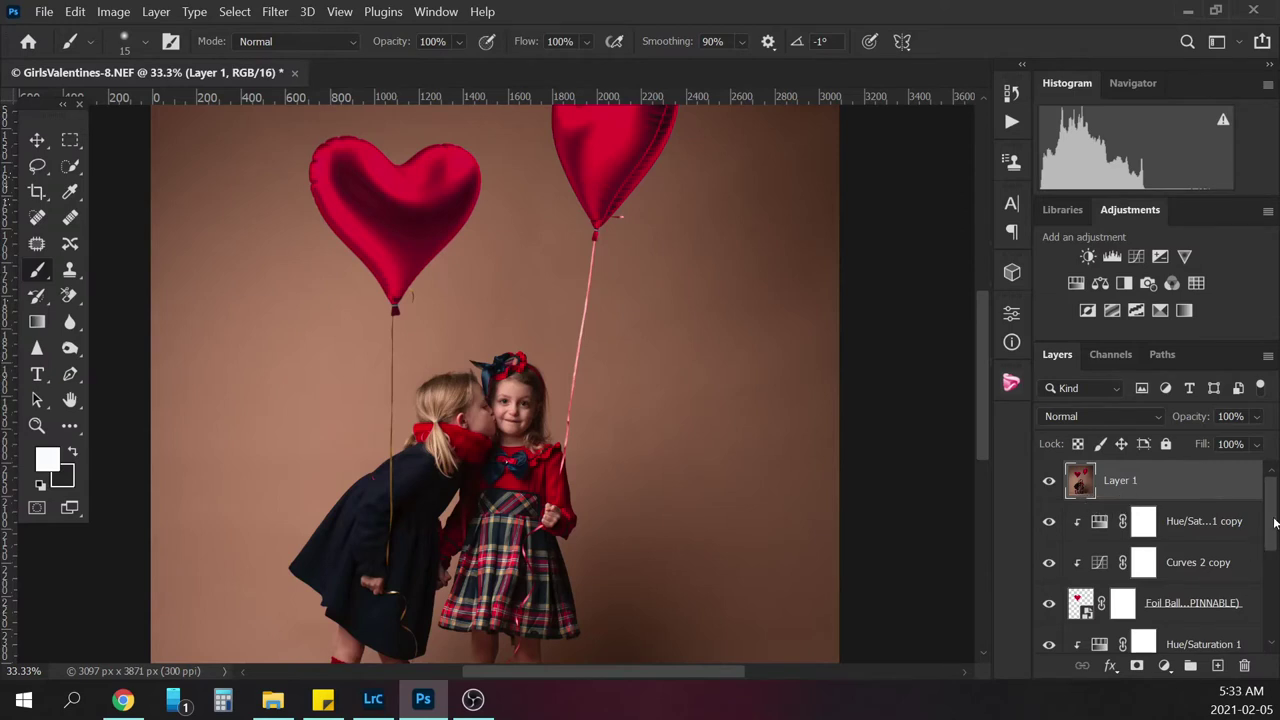
Sharpen the front-facing girl's eyes on the merged layer using a 50 px Sharpen tool at 100% strength
{"action": "key", "text": "ctrl+plus"}
{"action": "key", "text": "ctrl+plus"}
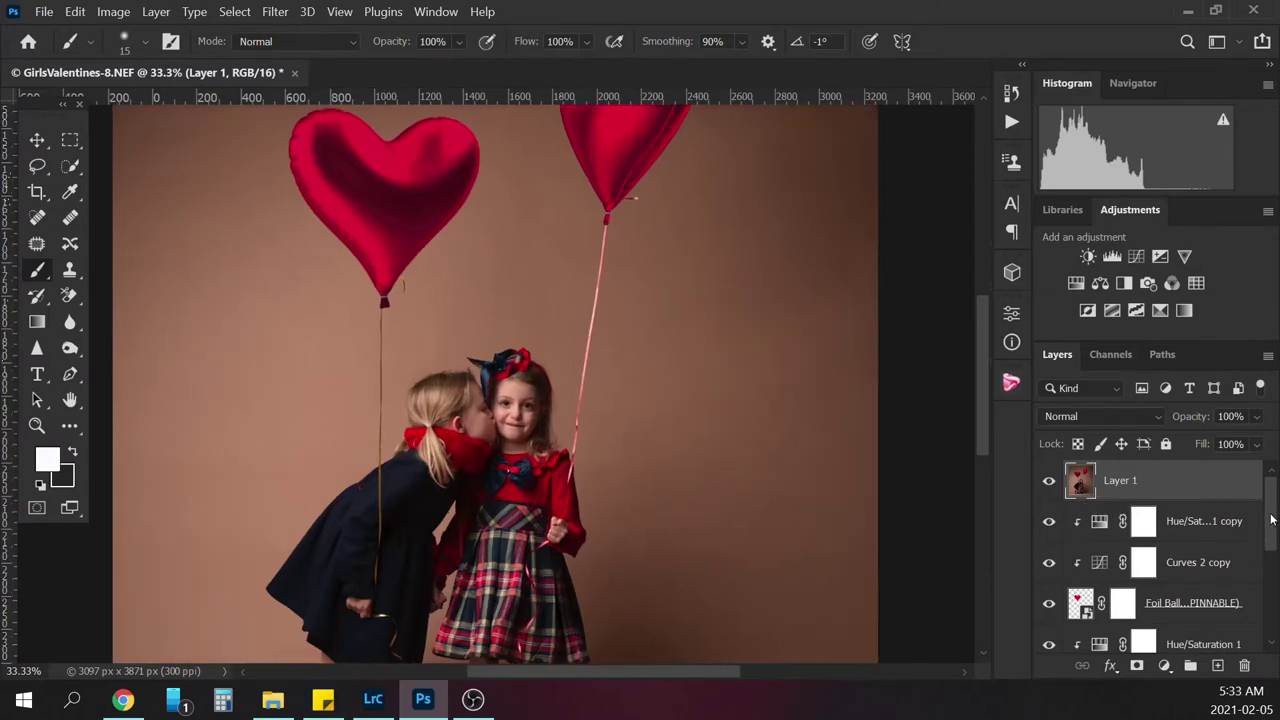
{"action": "key", "text": "ctrl+plus"}
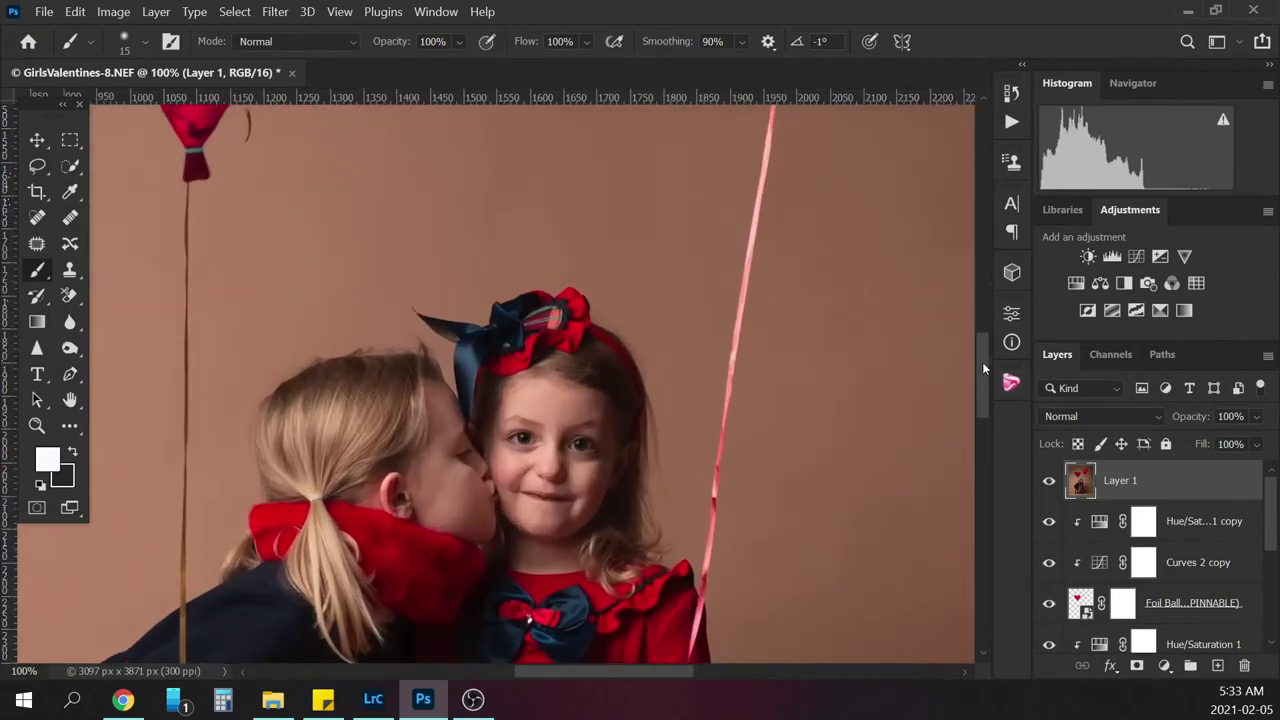
{"action": "left_click_drag", "start_coordinate": [984, 370], "coordinate": [985, 393]}
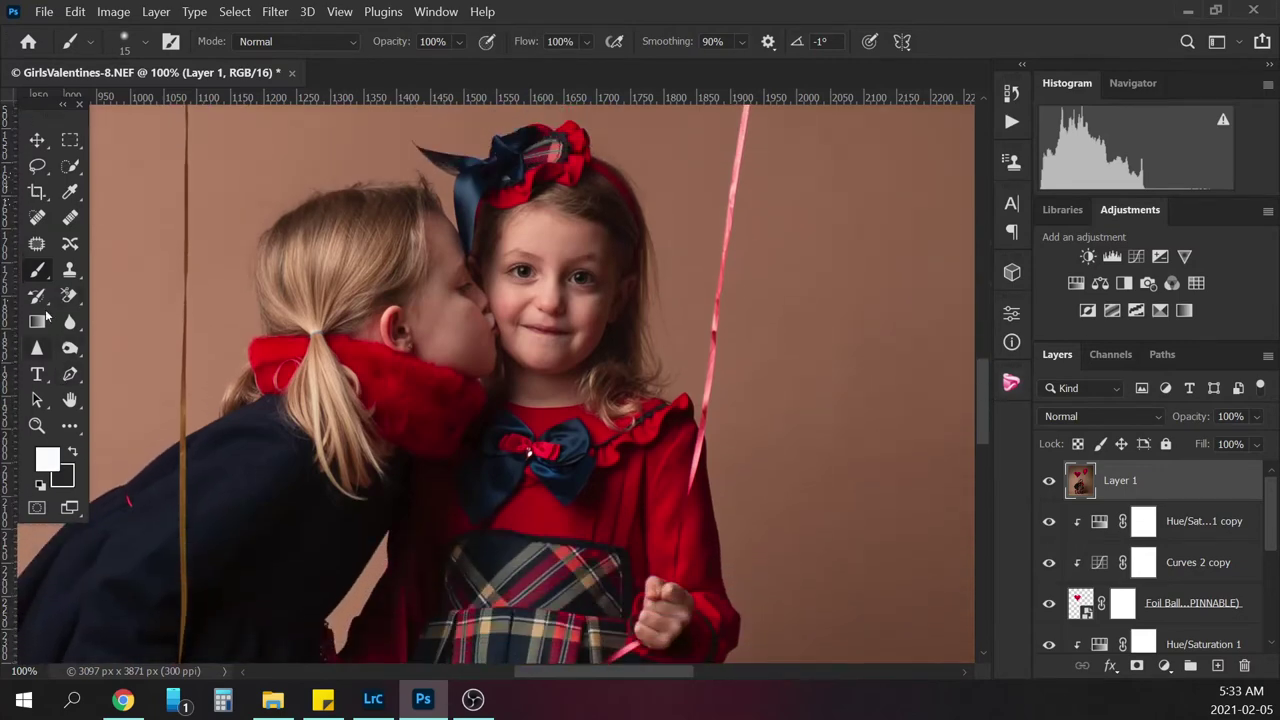
{"action": "left_click", "coordinate": [38, 348]}
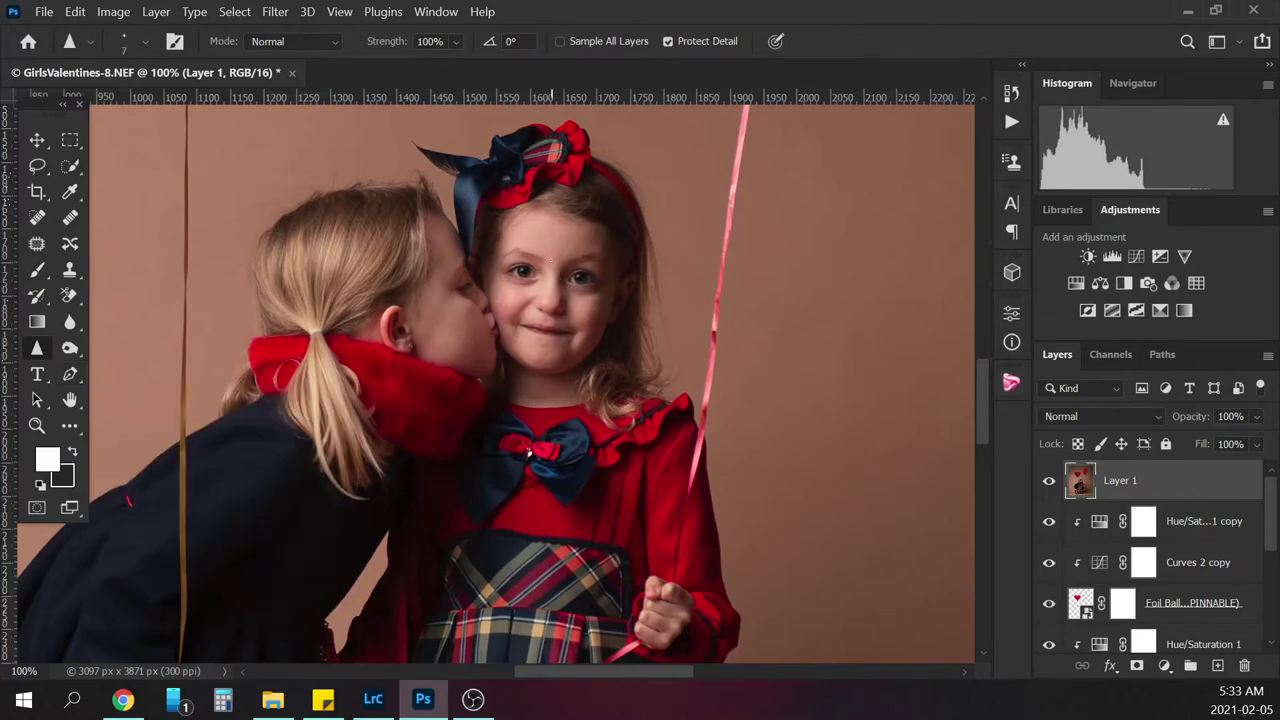
{"action": "key", "text": "bracketright"}
{"action": "key", "text": "bracketright"}
{"action": "key", "text": "bracketright"}
{"action": "key", "text": "bracketright"}
{"action": "key", "text": "bracketright"}
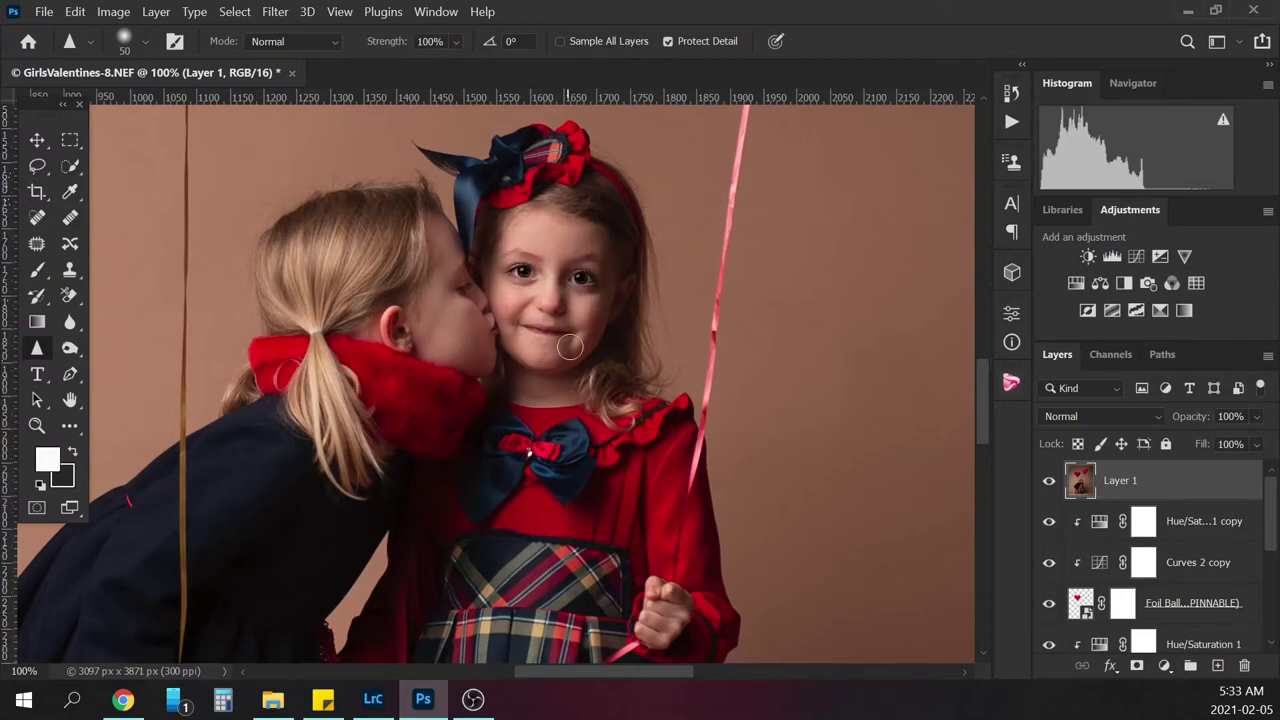
Soften the shadow under the front-facing girl's eye with a 20 px Clone Stamp sampling All Layers, in Lighten mode at 11% opacity, and compare before and after
{"action": "left_click", "coordinate": [70, 273]}
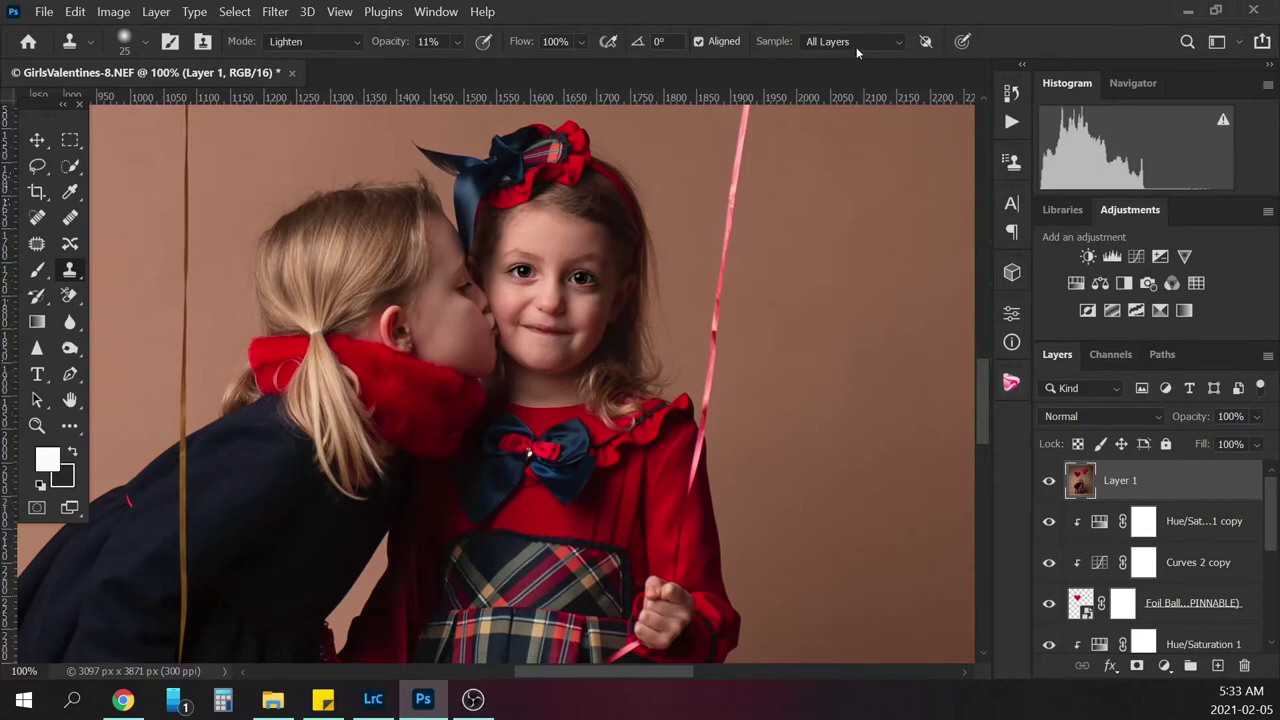
{"action": "left_click", "coordinate": [899, 46]}
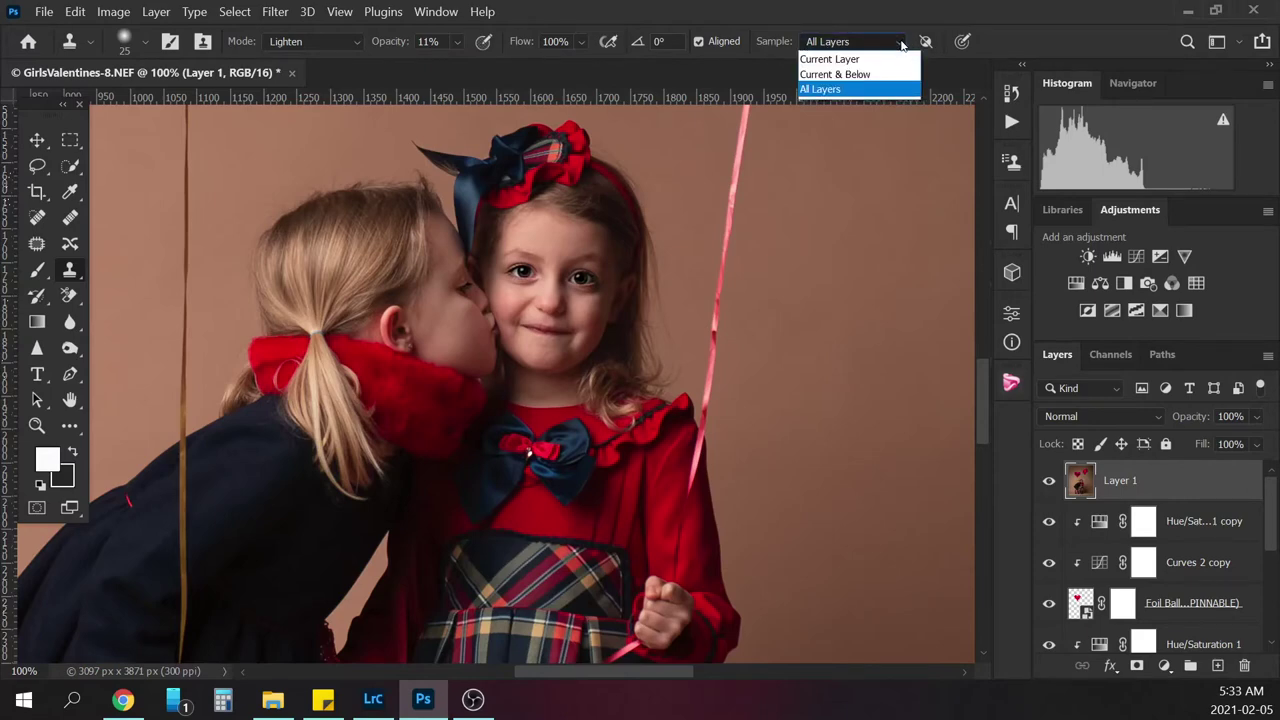
{"action": "left_click", "coordinate": [858, 89]}
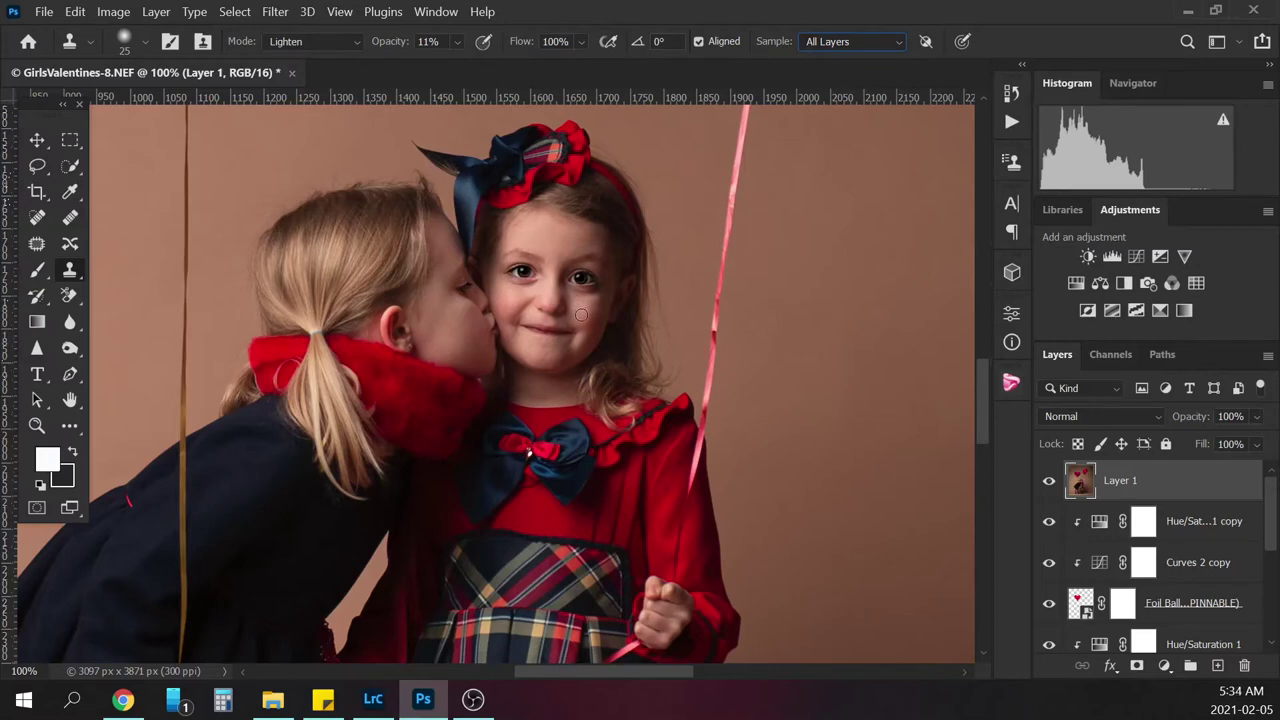
{"action": "key", "text": "bracketleft"}
{"action": "key", "text": "alt"}
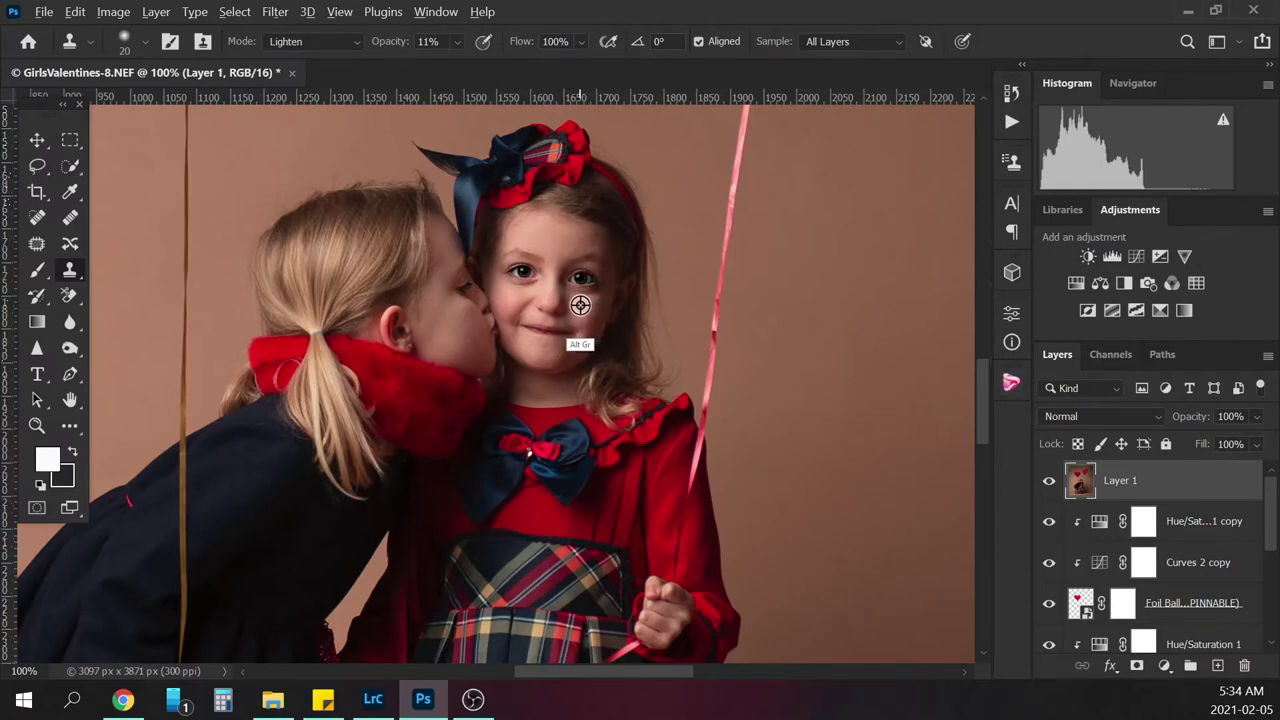
{"action": "left_click", "coordinate": [581, 305]}
{"action": "left_click", "coordinate": [712, 303]}
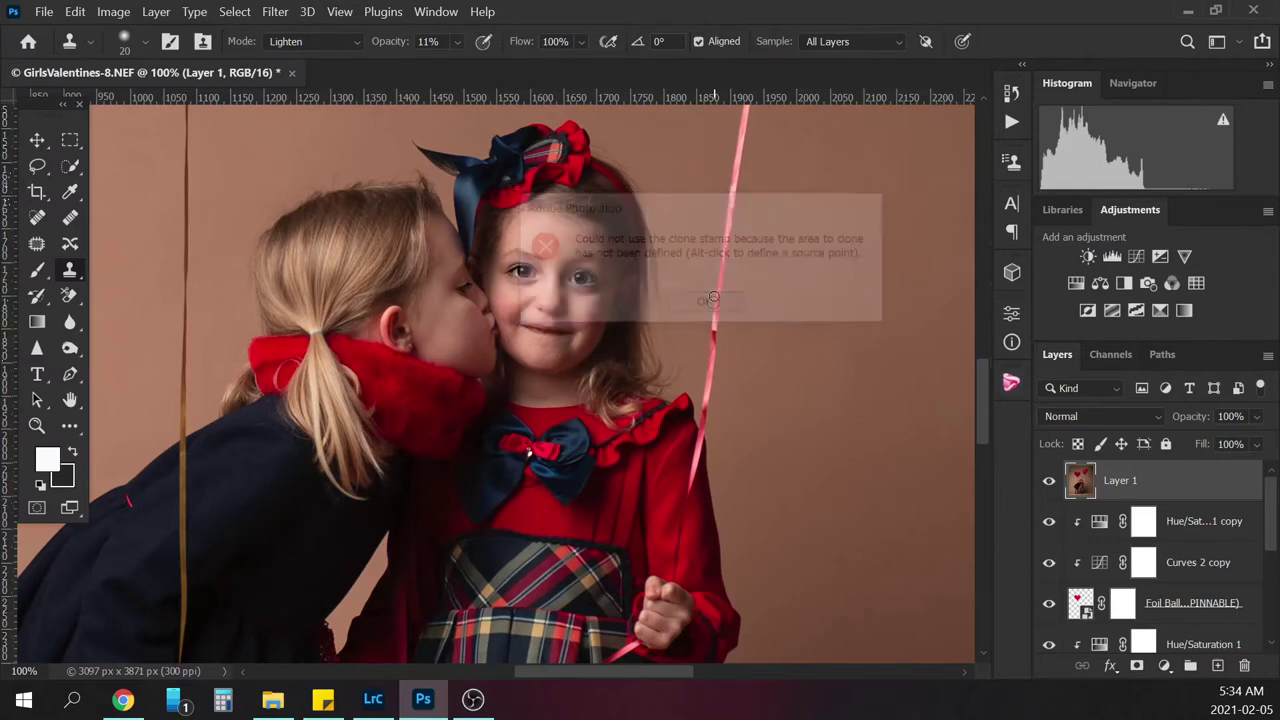
{"action": "key", "text": "alt"}
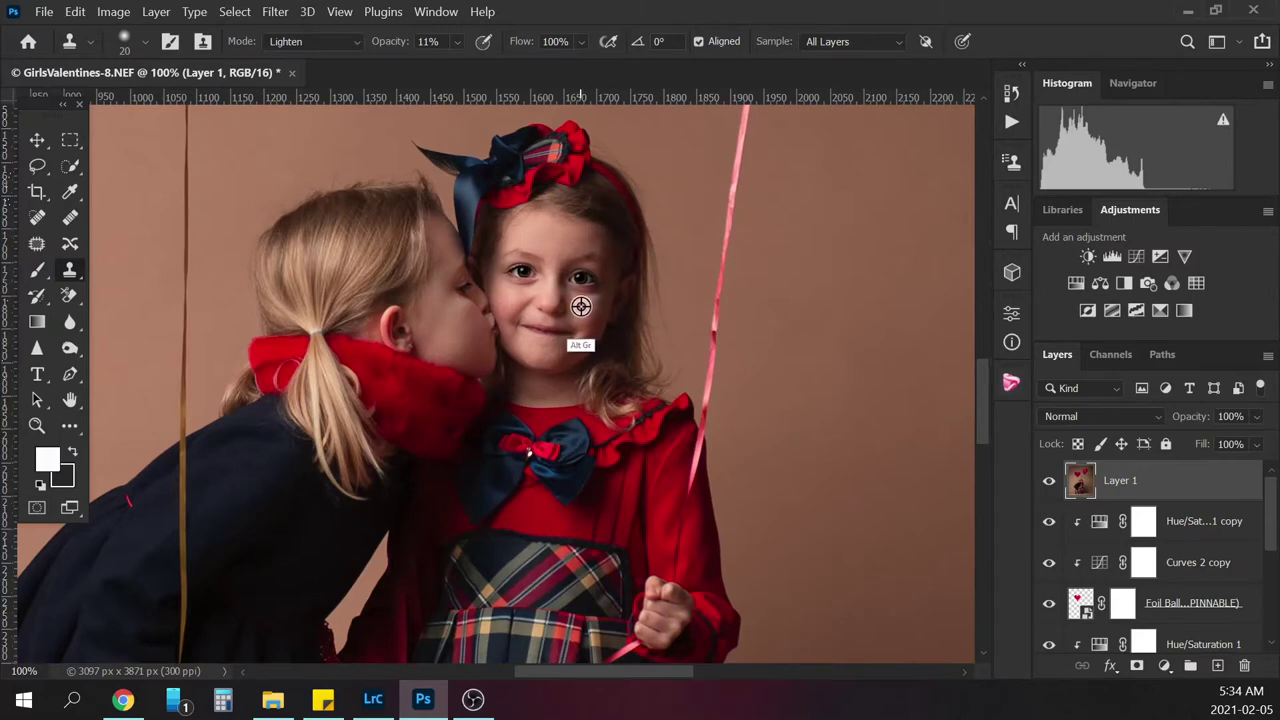
{"action": "left_click", "coordinate": [580, 298], "text": "alt"}
{"action": "left_click", "coordinate": [580, 306], "text": "alt"}
{"action": "left_click", "coordinate": [580, 300], "text": "alt"}
{"action": "left_click", "coordinate": [580, 298], "text": "alt"}
{"action": "left_click", "coordinate": [580, 296], "text": "alt"}
{"action": "left_click", "coordinate": [580, 300], "text": "alt"}
{"action": "left_click", "coordinate": [1048, 481]}
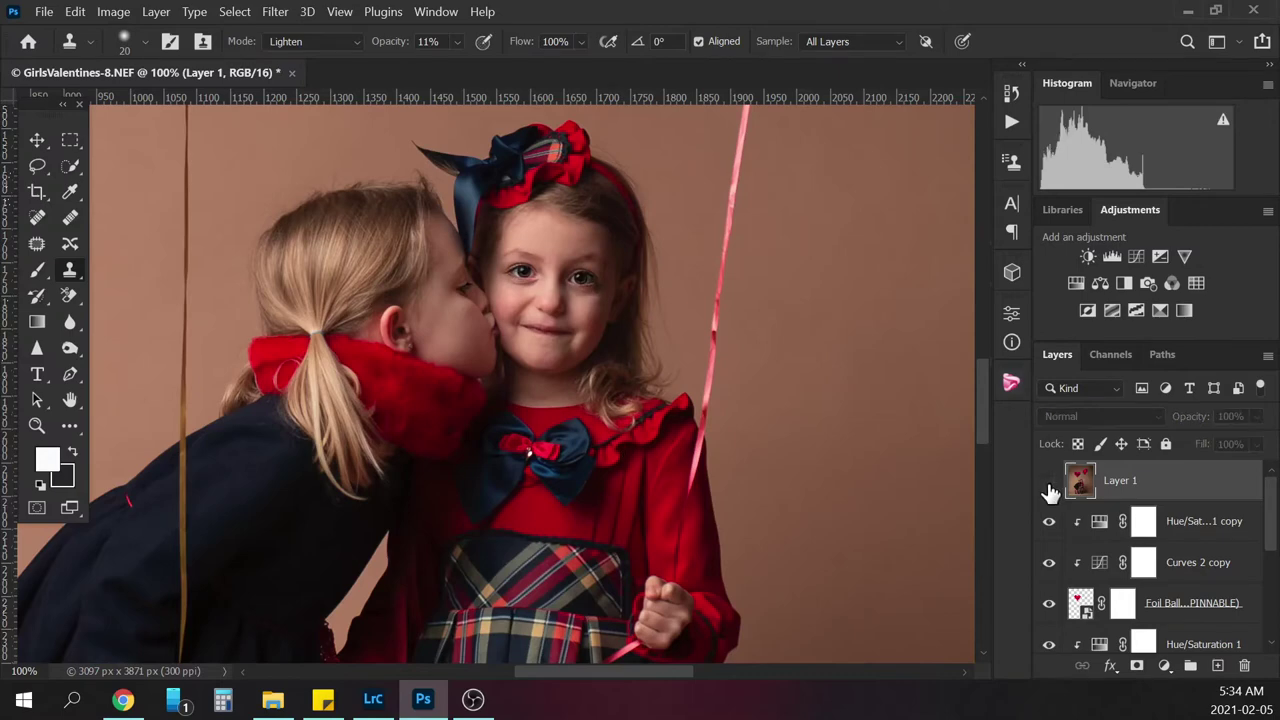
{"action": "left_click", "coordinate": [1048, 481]}
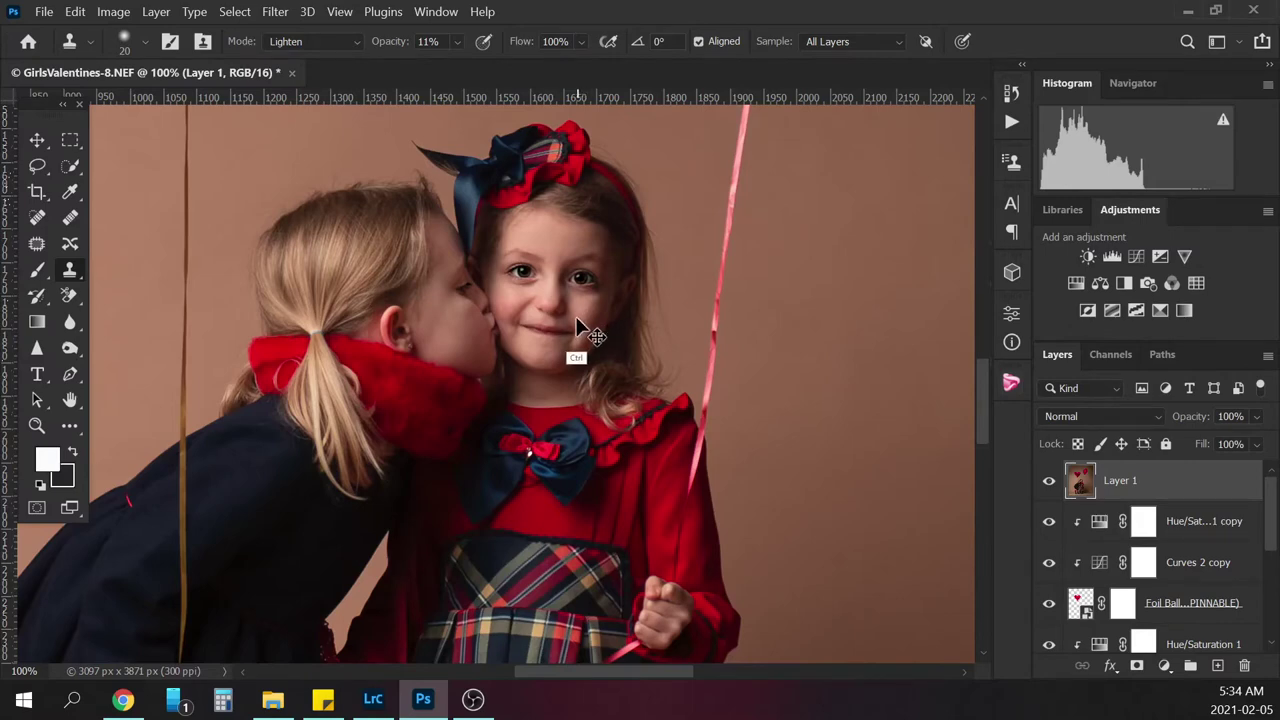
Lighten the creases beneath the eye farther from the kissing girl with a 15 px Clone Stamp, sampling nearby cheek skin
{"action": "key", "text": "ctrl+plus"}
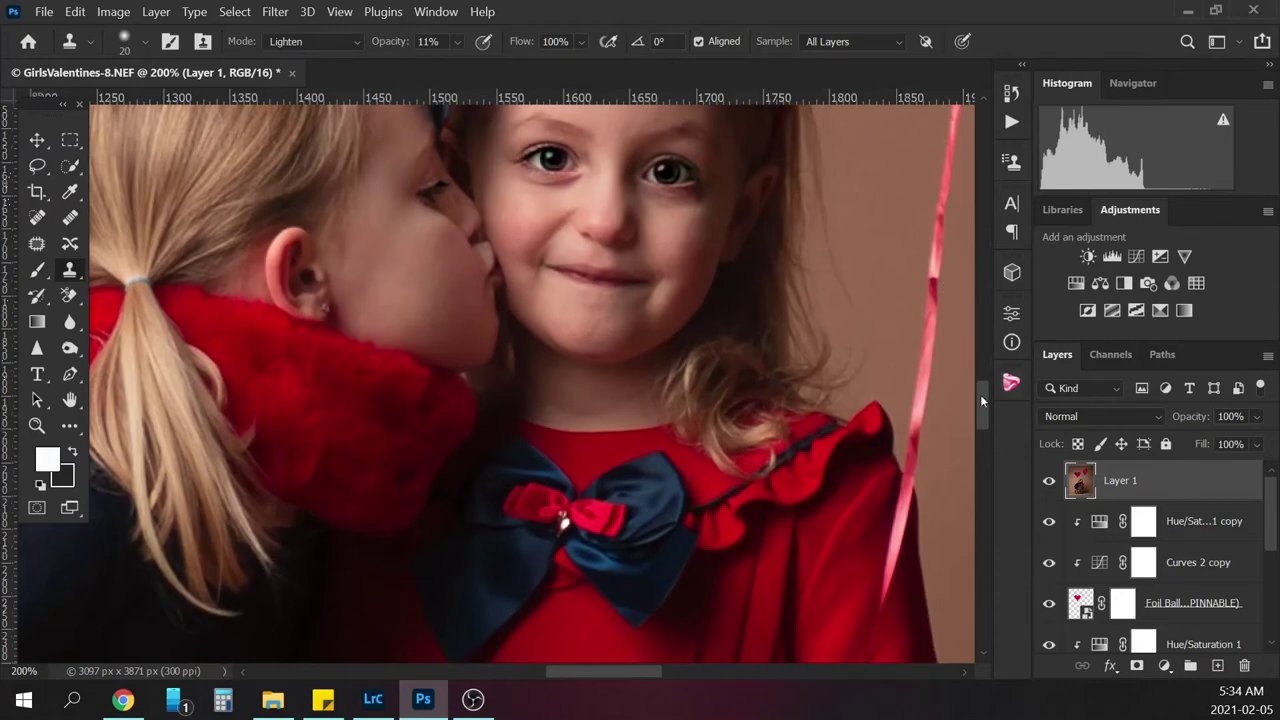
{"action": "scroll", "coordinate": [980, 394], "scroll_direction": "up", "scroll_amount": 3}
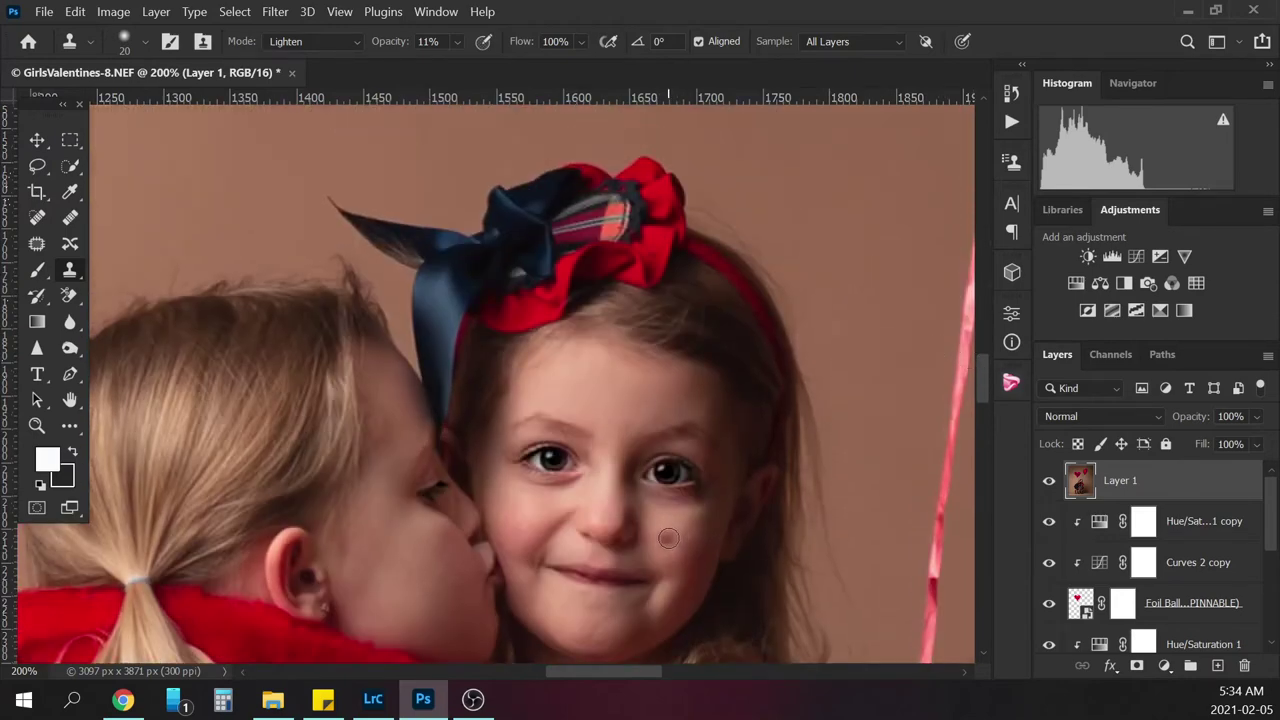
{"action": "key", "text": "bracketleft"}
{"action": "key", "text": "alt"}
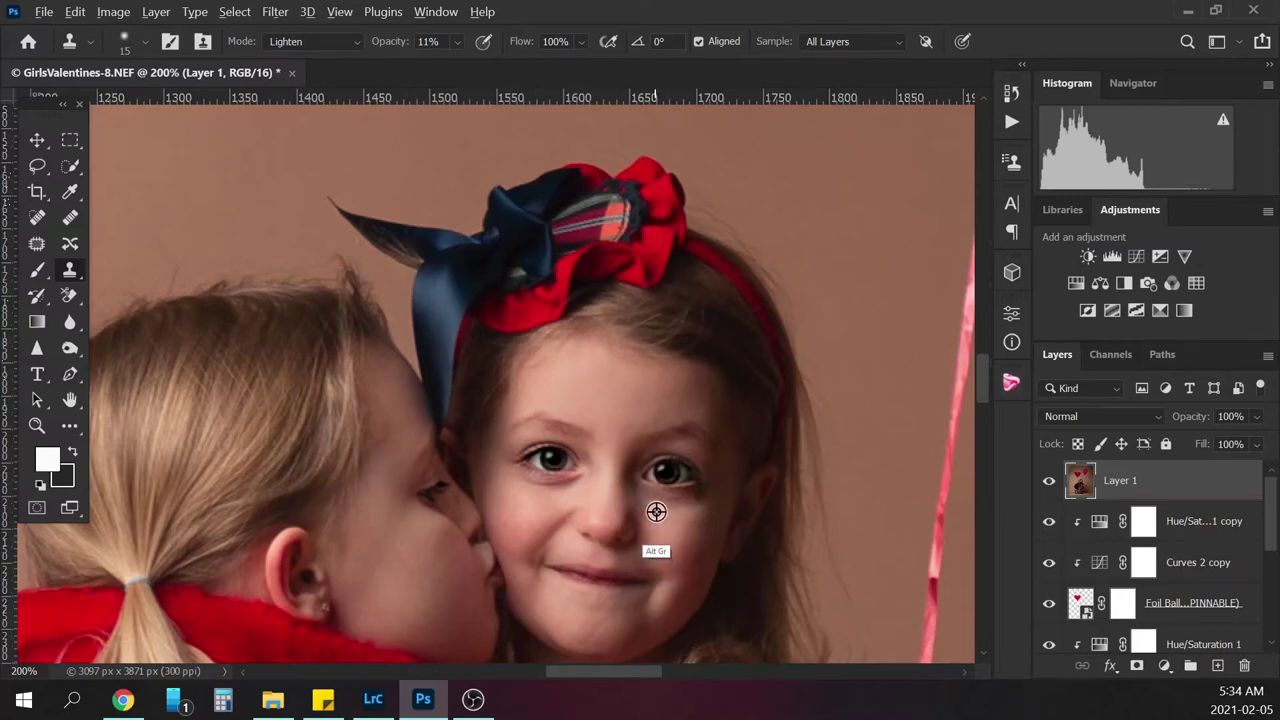
{"action": "left_click_drag", "start_coordinate": [650, 497], "coordinate": [681, 498]}
{"action": "left_click", "coordinate": [689, 514], "text": "alt"}
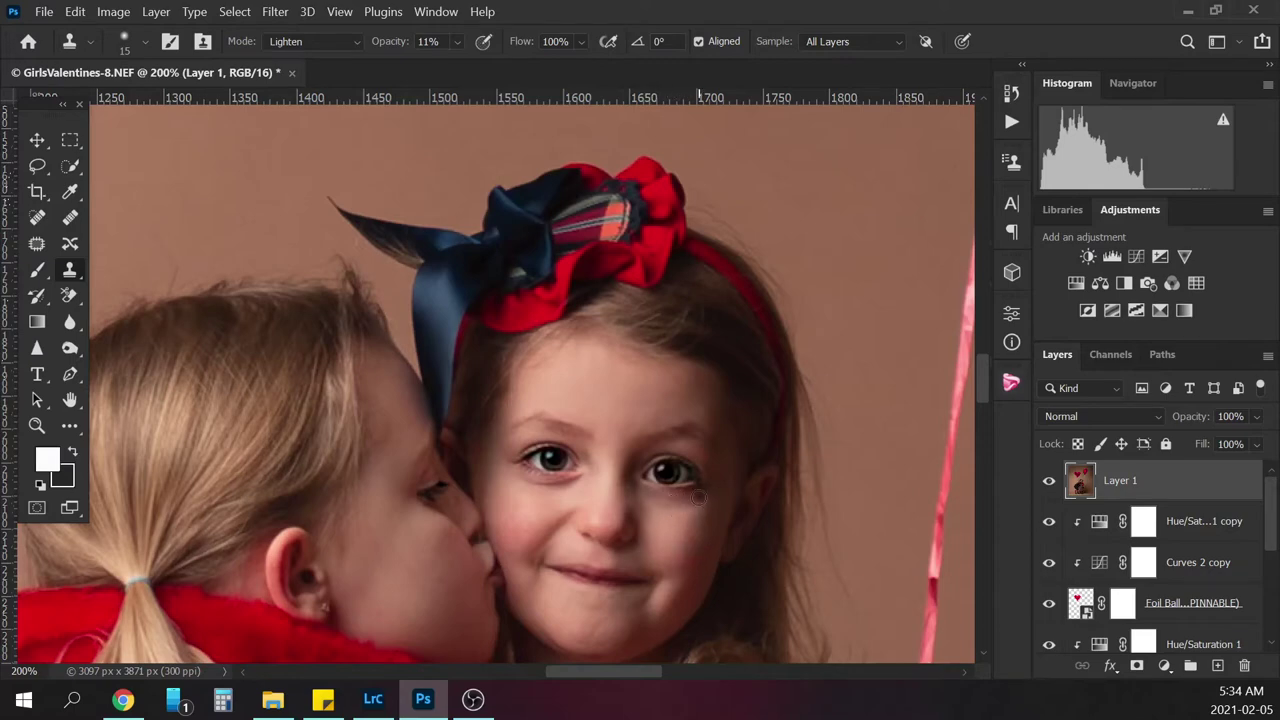
{"action": "left_click", "coordinate": [695, 497]}
{"action": "mouse_move", "coordinate": [696, 498]}
{"action": "left_mouse_down"}
{"action": "mouse_move", "coordinate": [658, 509]}
{"action": "mouse_move", "coordinate": [695, 506]}
{"action": "left_mouse_up"}
{"action": "left_click", "coordinate": [661, 514], "text": "alt"}
Lighten the skin beneath the eye nearer the kissing girl by cloning clean cheek skin sampled just below it
{"action": "left_click", "coordinate": [553, 497], "text": "alt"}
{"action": "left_click", "coordinate": [573, 485]}
{"action": "left_click", "coordinate": [543, 500], "text": "alt"}
{"action": "mouse_move", "coordinate": [547, 492]}
{"action": "left_mouse_down"}
{"action": "mouse_move", "coordinate": [518, 491]}
{"action": "mouse_move", "coordinate": [577, 485]}
{"action": "mouse_move", "coordinate": [537, 487]}
{"action": "left_mouse_up"}
{"action": "left_click", "coordinate": [569, 503], "text": "alt"}
{"action": "left_click", "coordinate": [563, 555], "text": "alt"}
Compare the portrait with the merged retouching layer hidden and shown
{"action": "key", "text": "ctrl+minus"}
{"action": "key", "text": "ctrl+plus"}
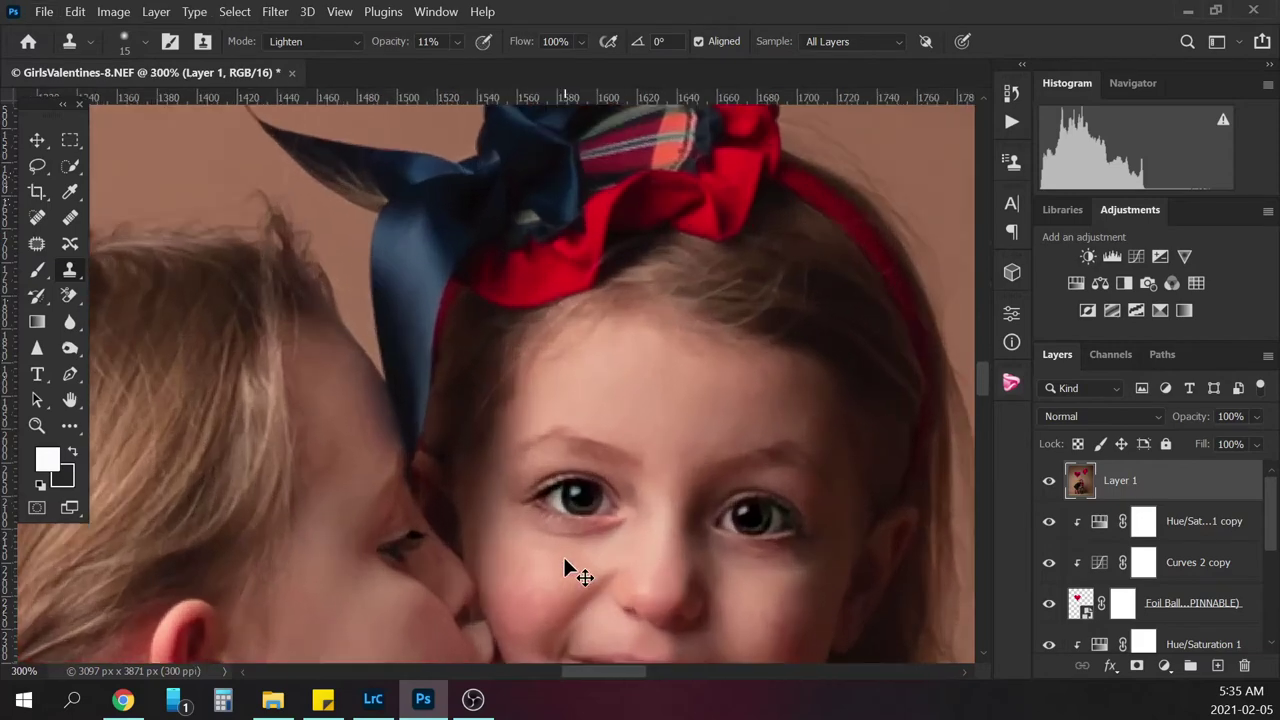
{"action": "key", "text": "ctrl+minus"}
{"action": "key", "text": "ctrl+minus"}
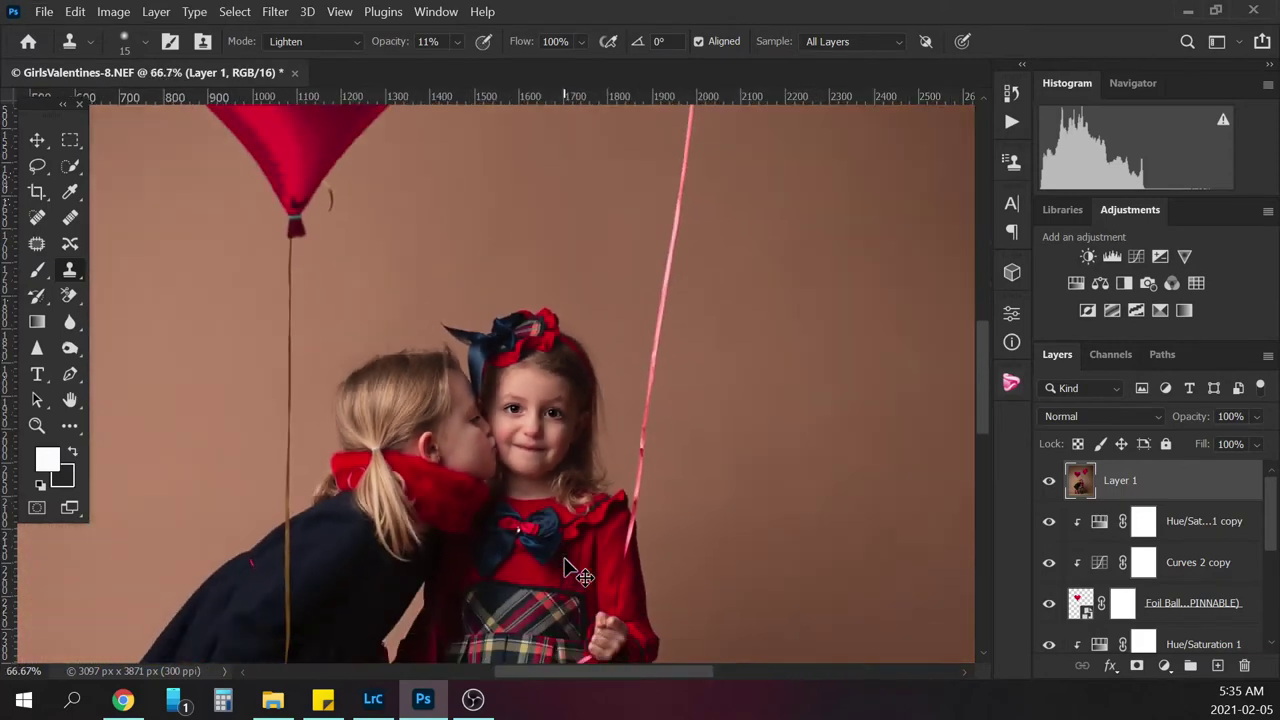
{"action": "left_click", "coordinate": [1048, 482]}
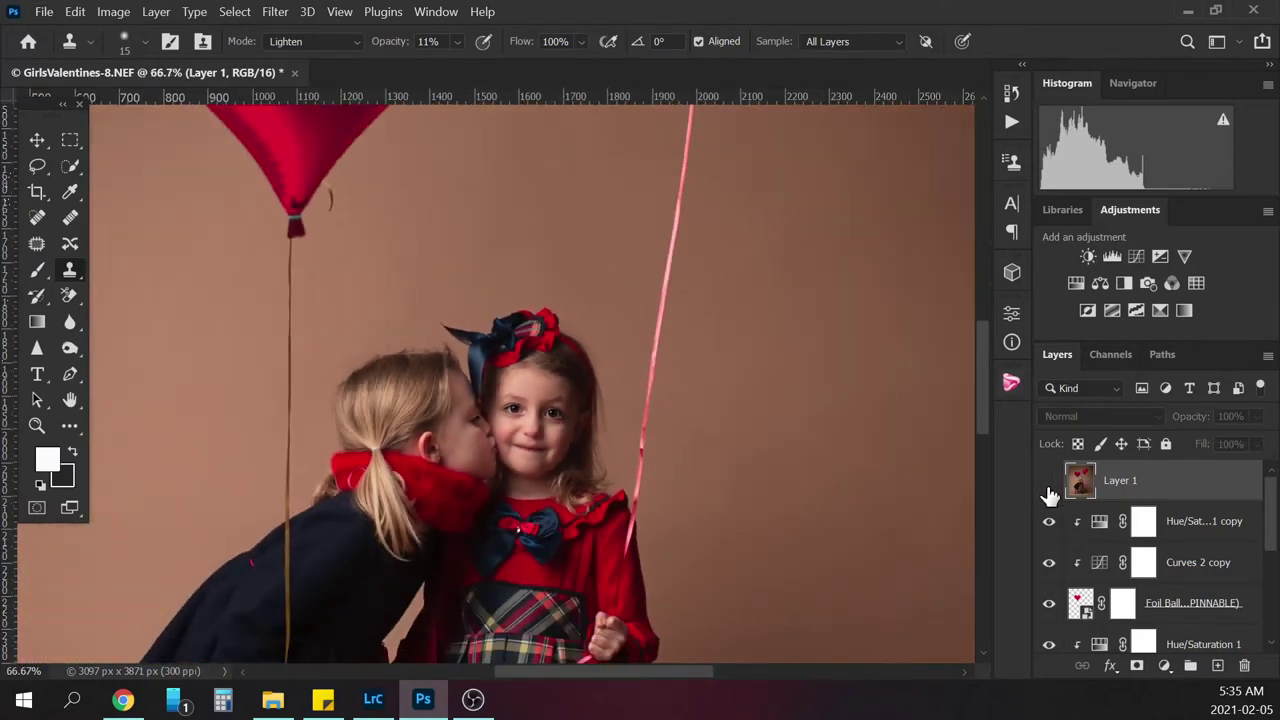
{"action": "left_click", "coordinate": [1048, 484]}
{"action": "left_click", "coordinate": [1048, 485]}
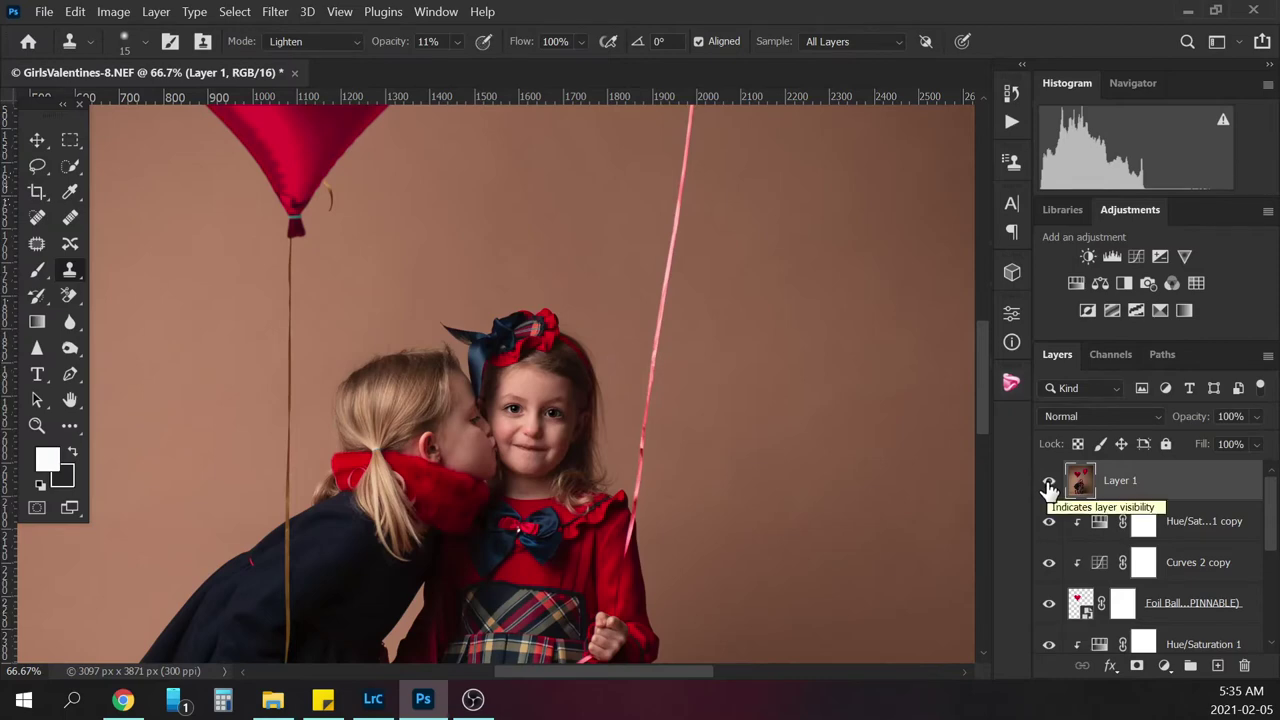
Create a new layer in Overlay mode at 100% opacity, filled with the overlay-neutral 50% gray, above the retouched layer
{"action": "key", "text": "ctrl+plus"}
{"action": "key", "text": "ctrl+plus"}
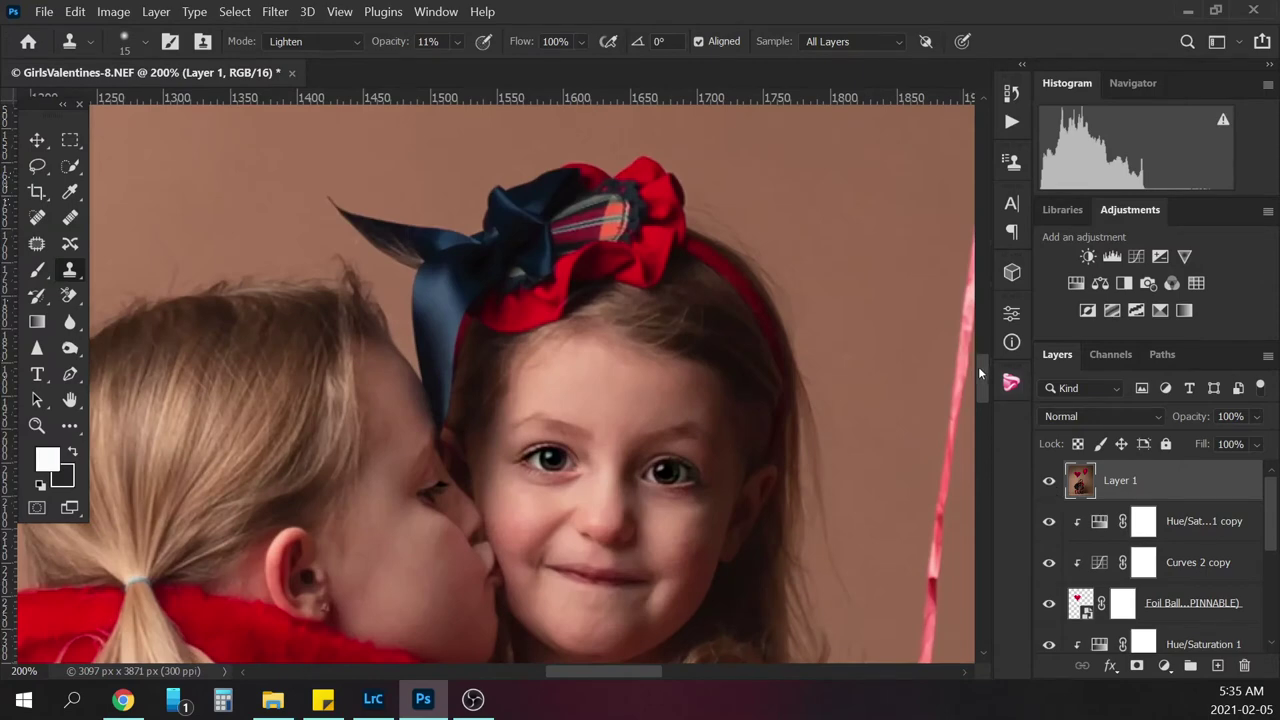
{"action": "left_click_drag", "start_coordinate": [980, 372], "coordinate": [980, 387]}
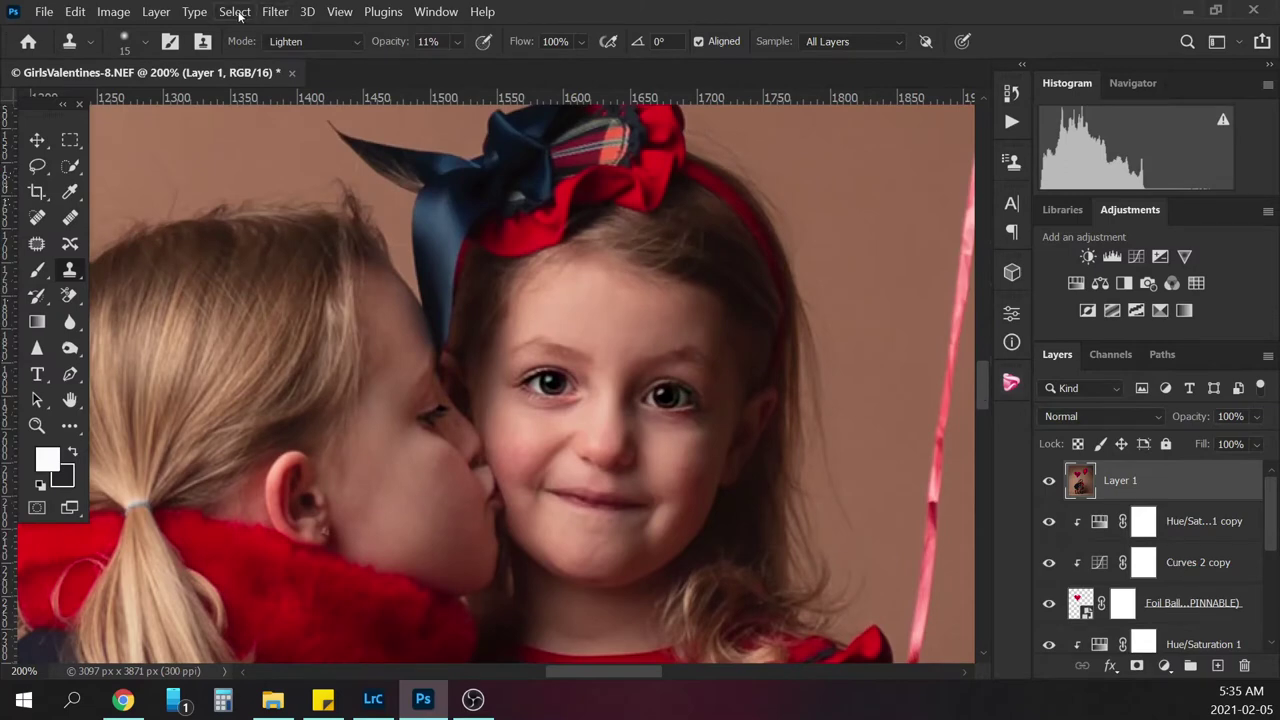
{"action": "left_click", "coordinate": [157, 11]}
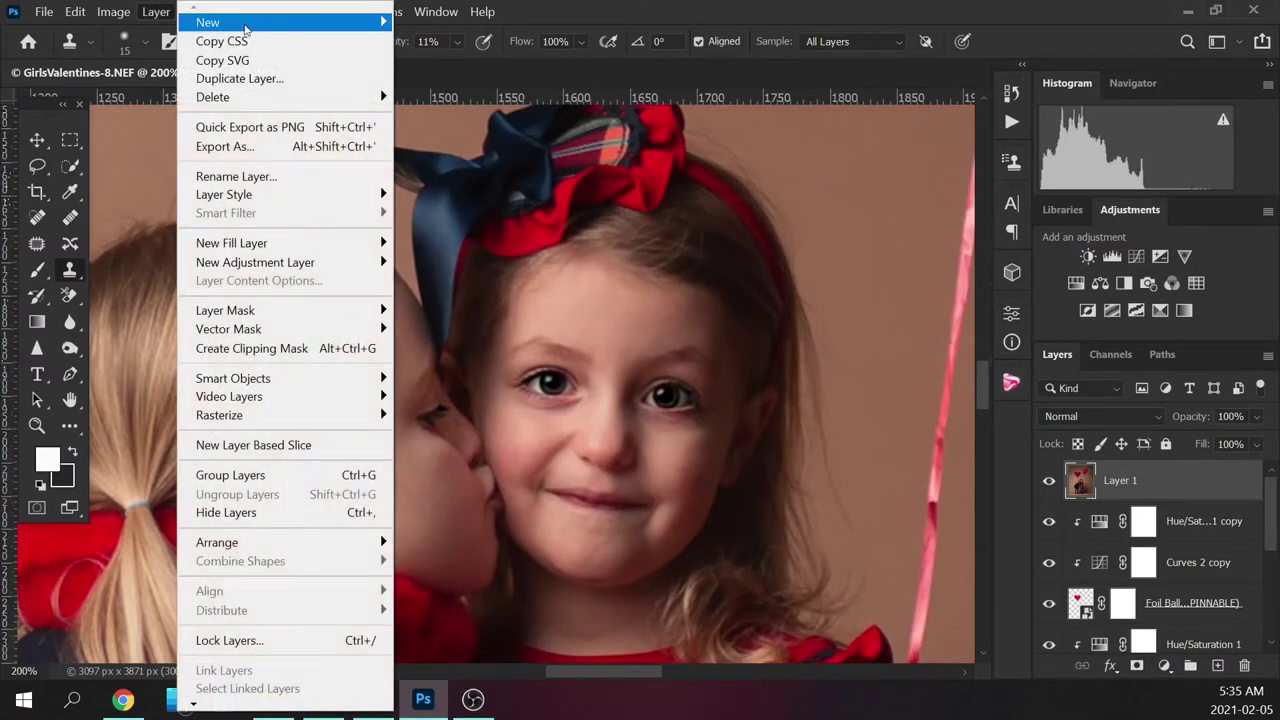
{"action": "mouse_move", "coordinate": [378, 23]}
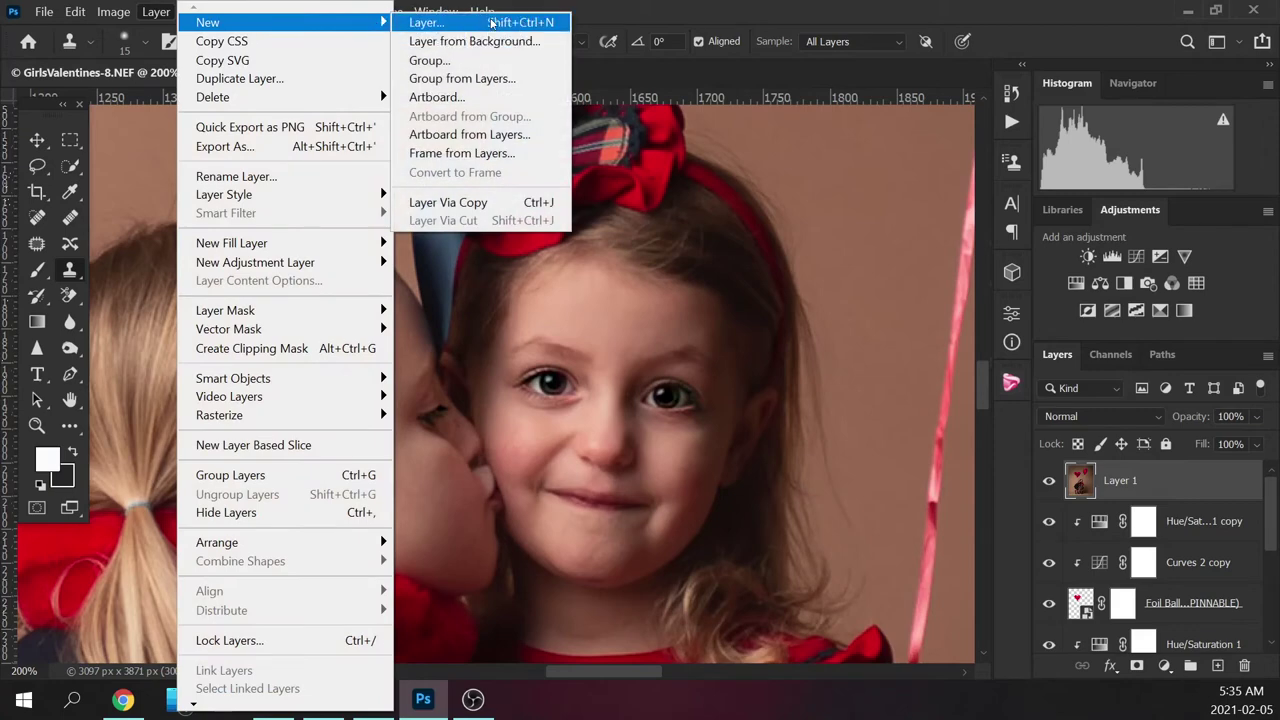
{"action": "left_click", "coordinate": [493, 18]}
{"action": "left_click", "coordinate": [569, 269]}
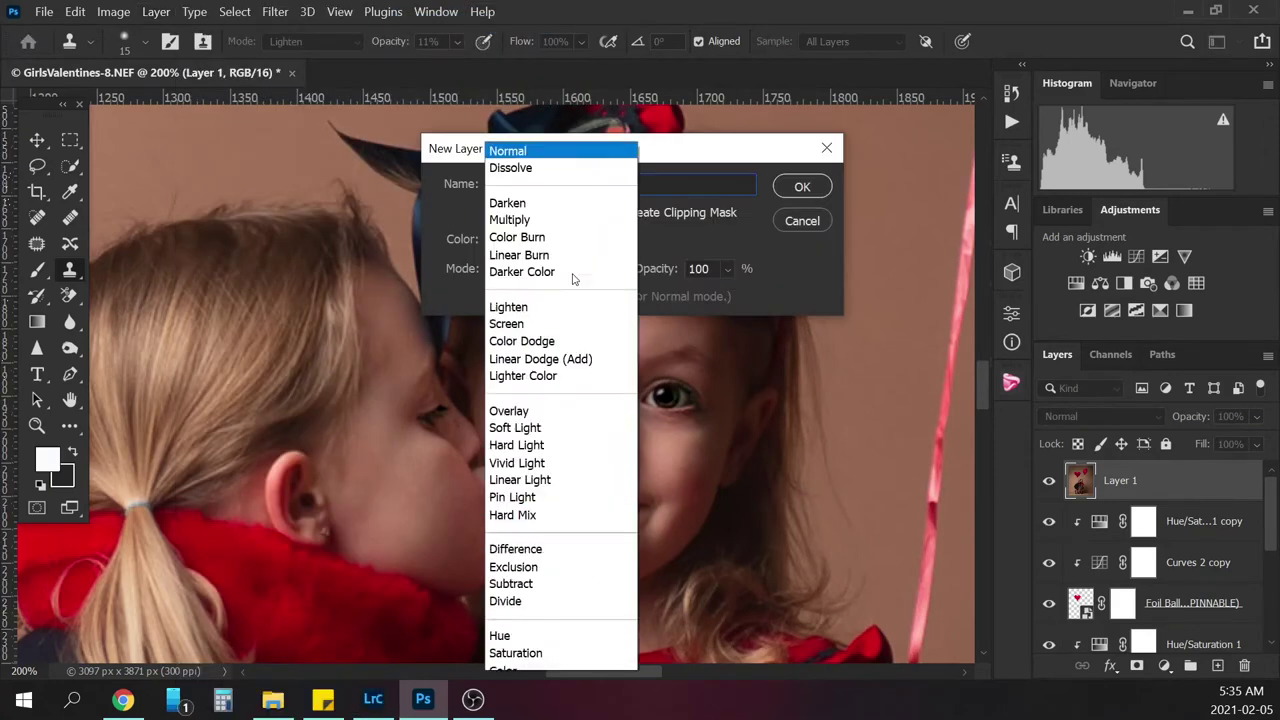
{"action": "left_click", "coordinate": [539, 379]}
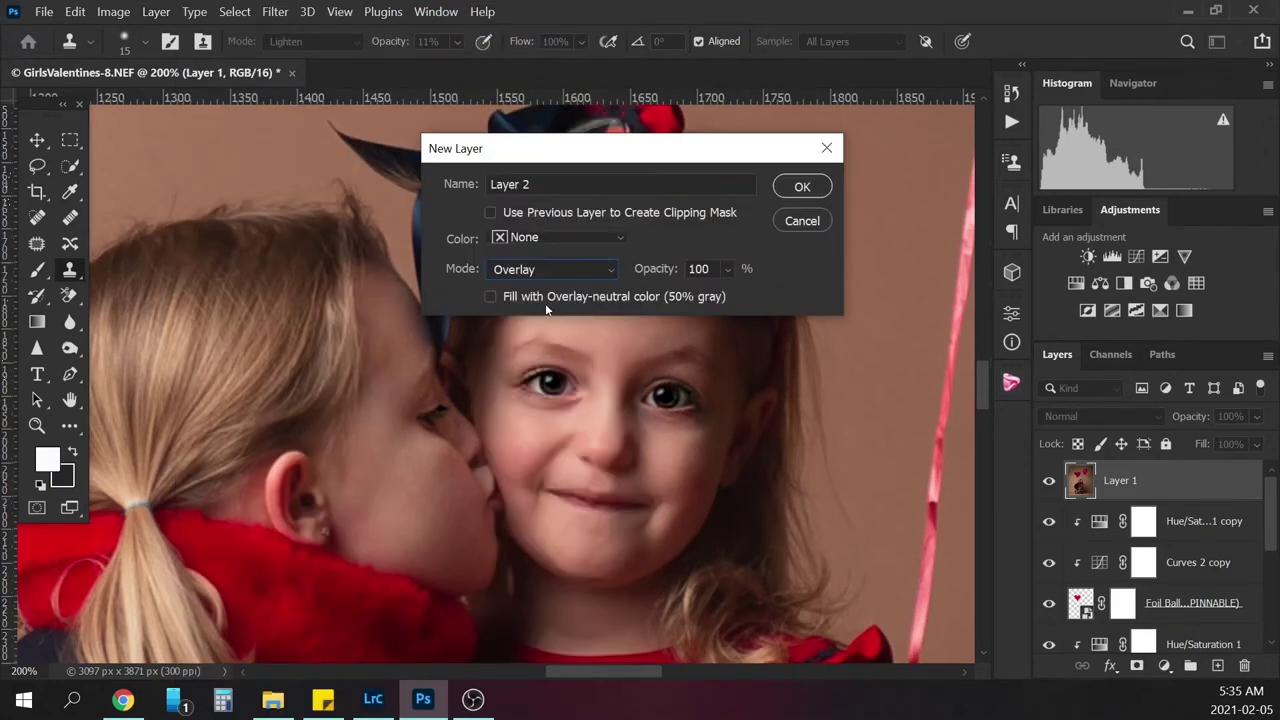
{"action": "left_click", "coordinate": [802, 187]}
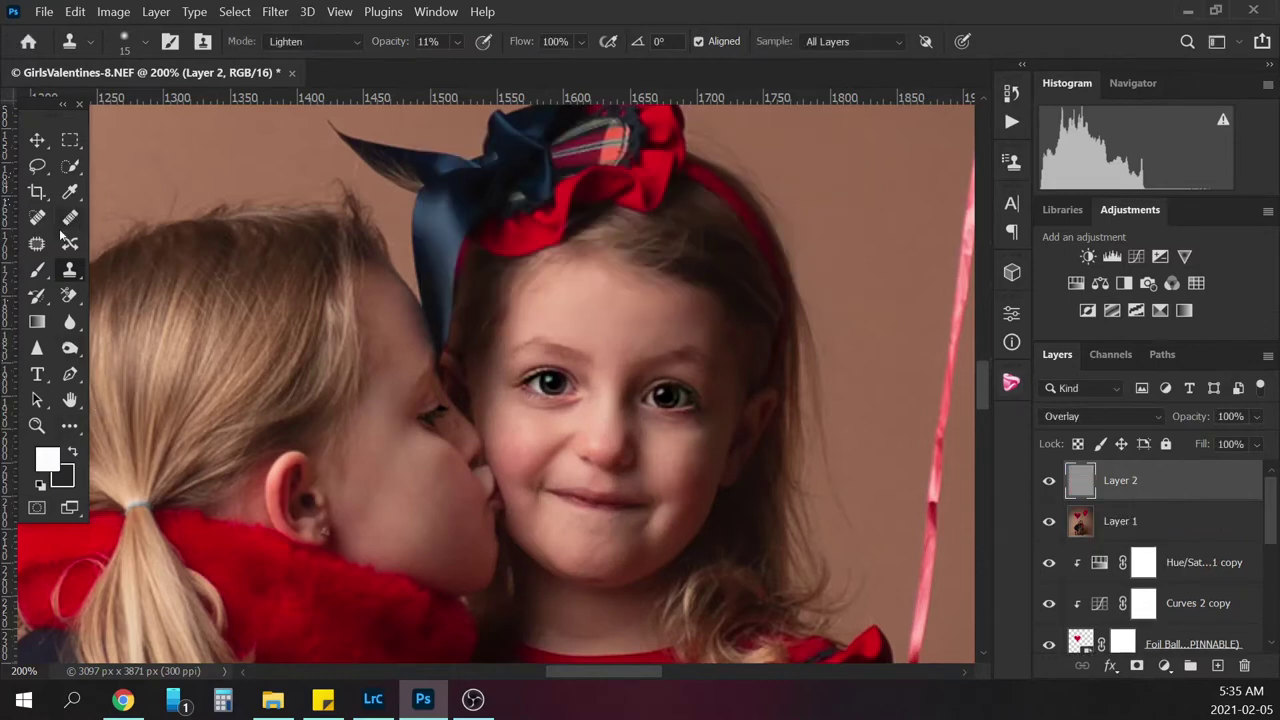
Set the Brush tool to 20% opacity in Lighten mode for dodging with white on the gray Overlay layer
{"action": "left_click", "coordinate": [38, 271]}
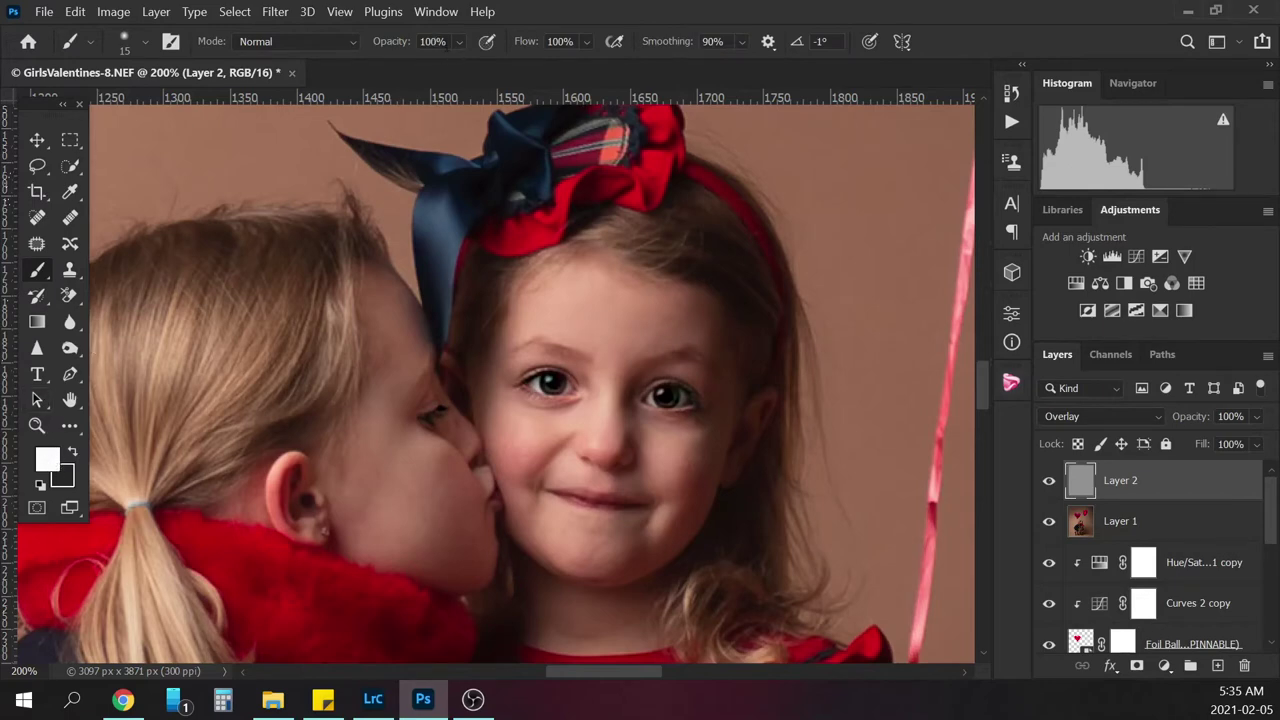
{"action": "key", "text": "Return"}
{"action": "type", "text": "20"}
{"action": "left_click", "coordinate": [296, 41]}
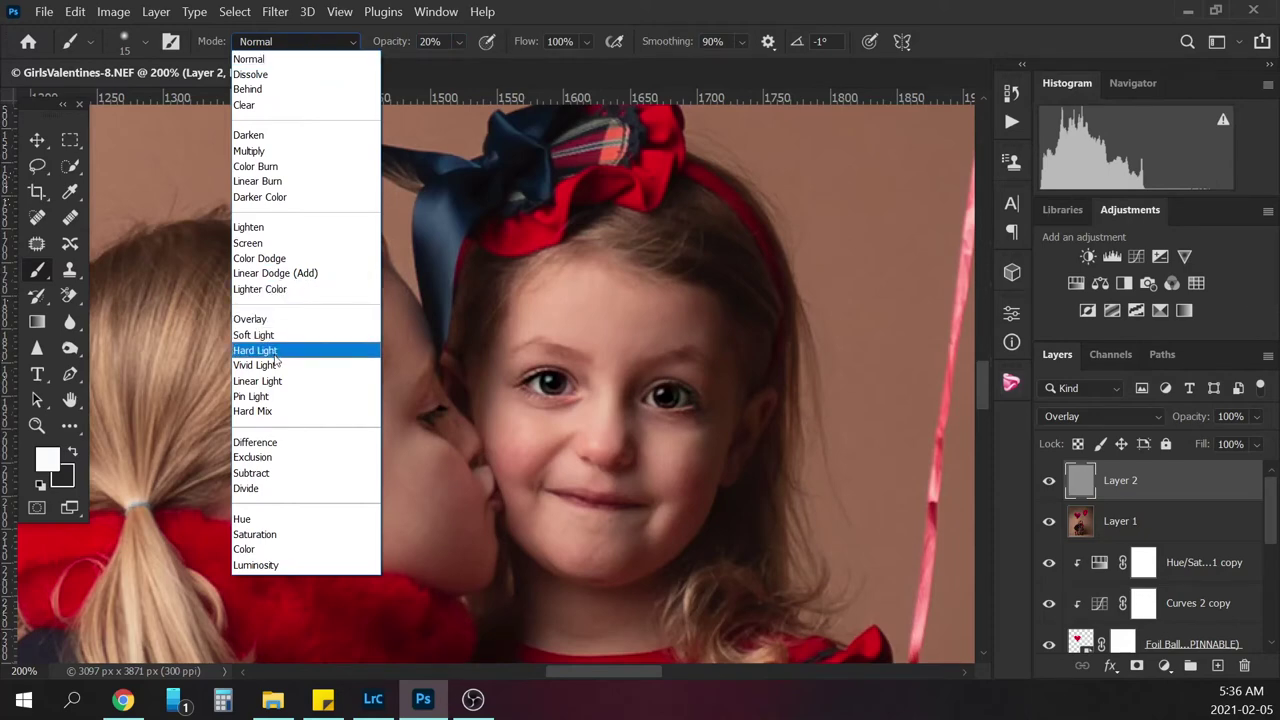
{"action": "left_click", "coordinate": [250, 228]}
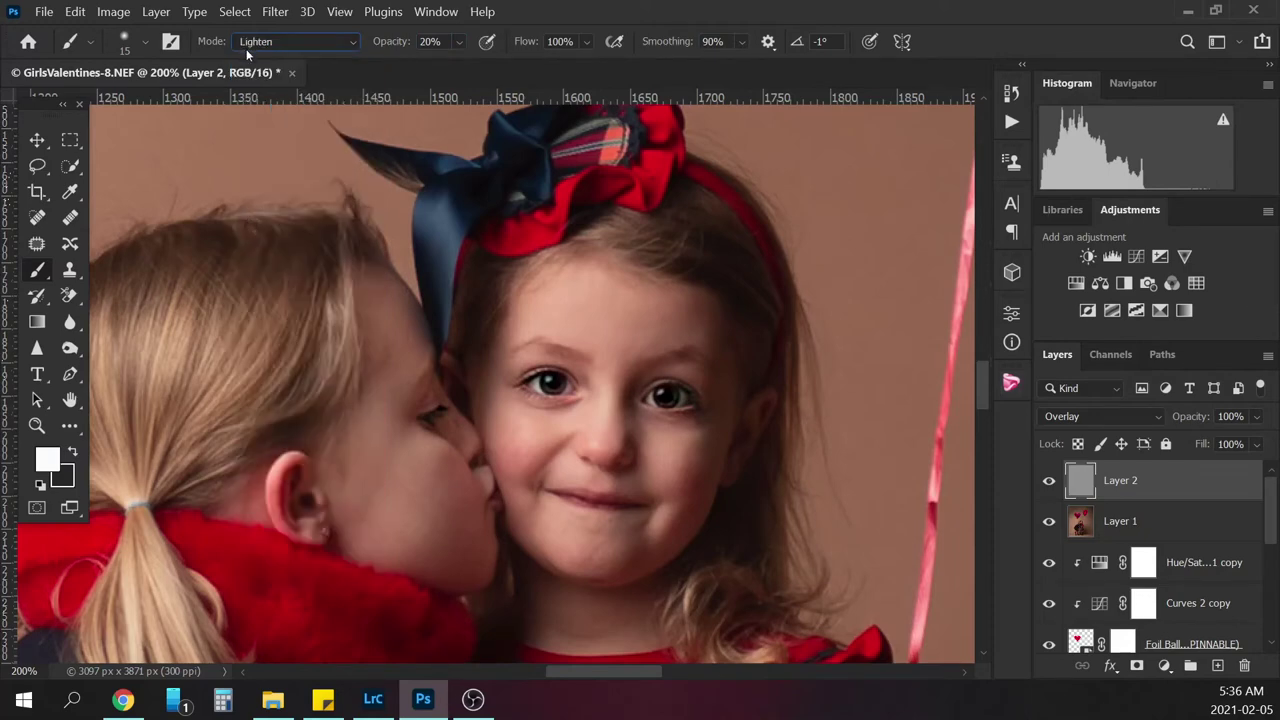
Dodge the lower iris of the front girl's eye with white, reduce the brush to 4 px, and compare with the Overlay layer hidden
{"action": "left_click_drag", "start_coordinate": [658, 402], "coordinate": [672, 411]}
{"action": "key", "text": "bracketleft"}
{"action": "key", "text": "bracketleft"}
{"action": "key", "text": "bracketleft"}
{"action": "key", "text": "bracketleft"}
{"action": "key", "text": "bracketleft"}
{"action": "key", "text": "bracketleft"}
{"action": "left_click", "coordinate": [1049, 484]}
{"action": "left_click", "coordinate": [1048, 484]}
Set up burning on the Overlay layer with the dark foreground colour and a 10 px brush in Darken mode at 10% opacity
{"action": "key", "text": "x"}
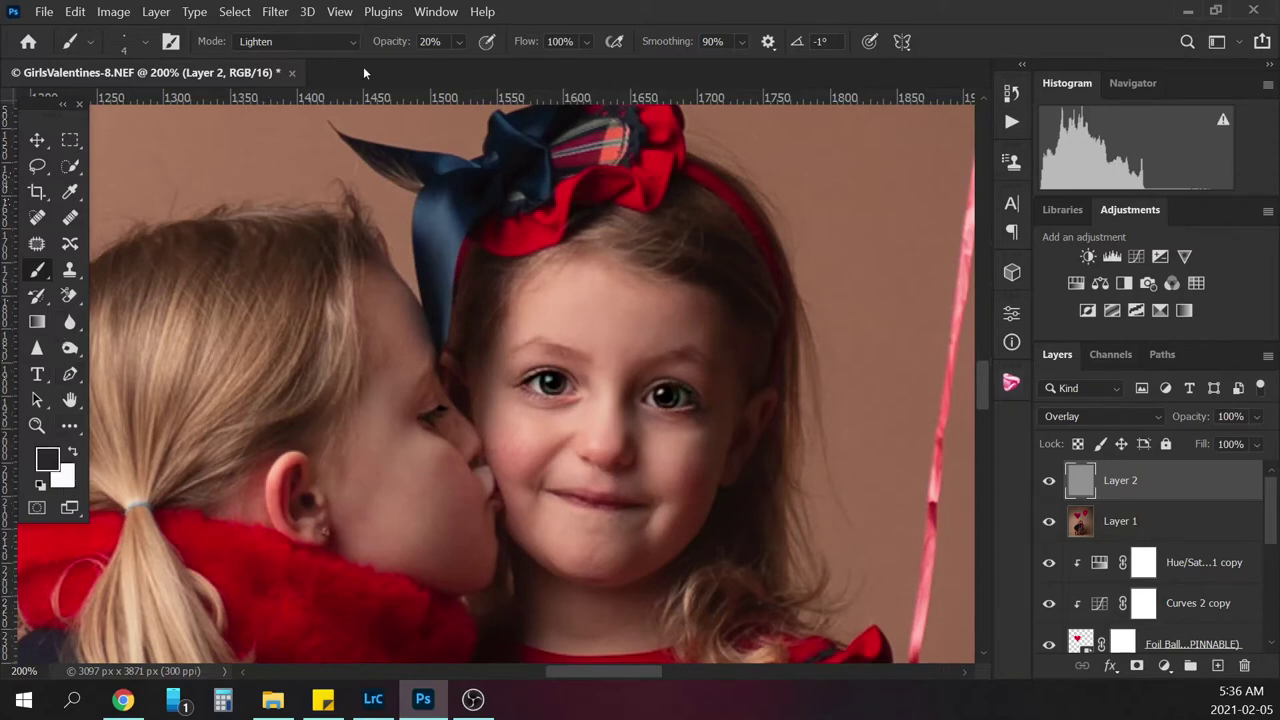
{"action": "left_click", "coordinate": [336, 42]}
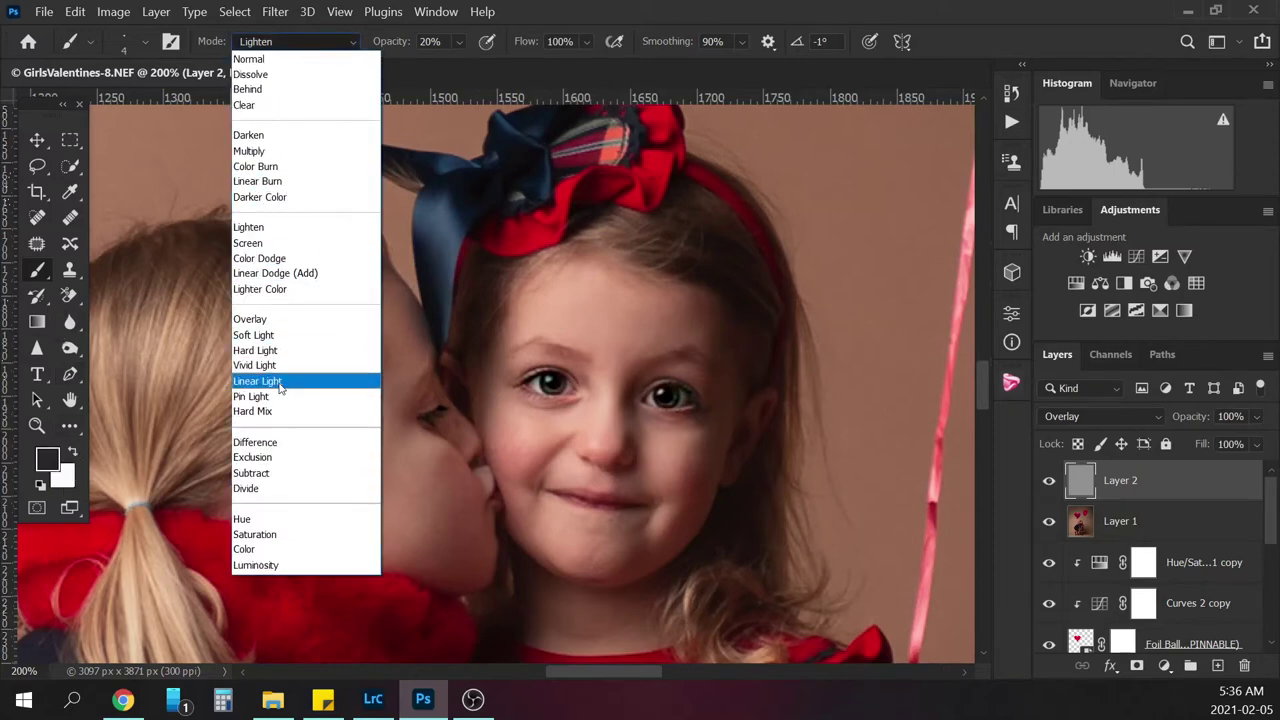
{"action": "left_click", "coordinate": [262, 135]}
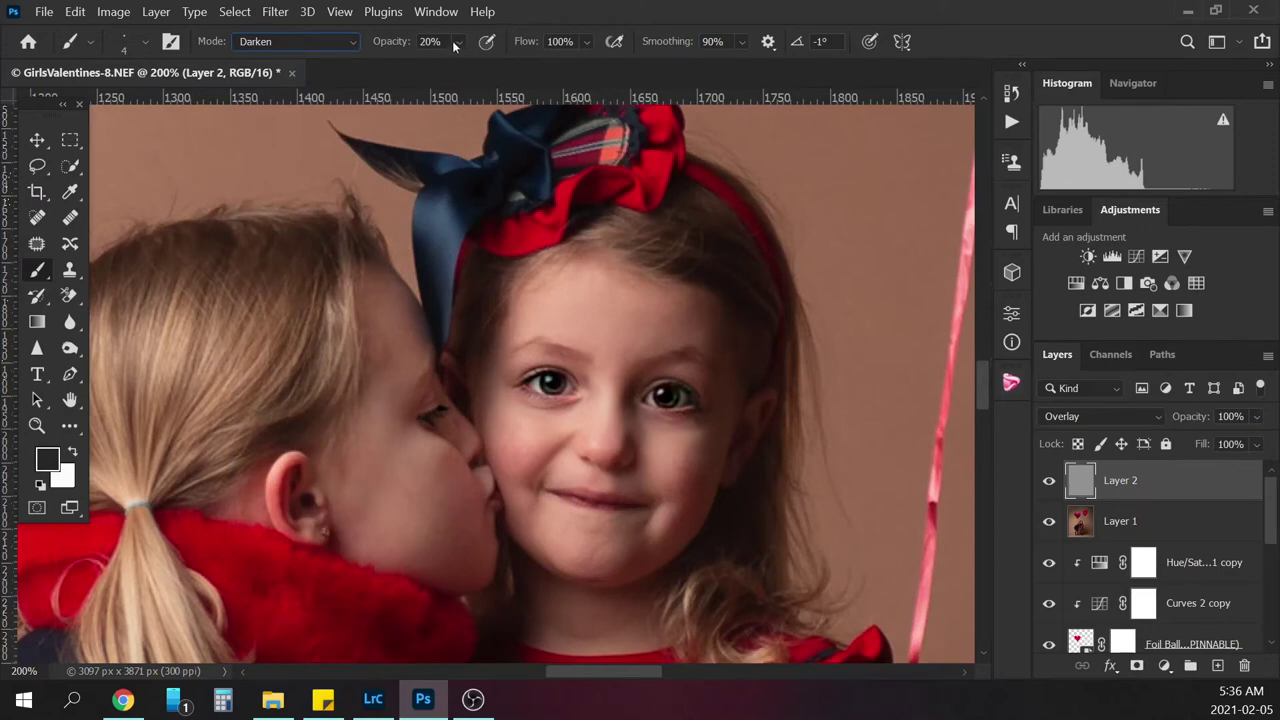
{"action": "left_click", "coordinate": [403, 40]}
{"action": "type", "text": "10"}
{"action": "key", "text": "Return"}
{"action": "key", "text": "bracketright"}
{"action": "key", "text": "bracketright"}
{"action": "key", "text": "bracketright"}
{"action": "key", "text": "bracketright"}
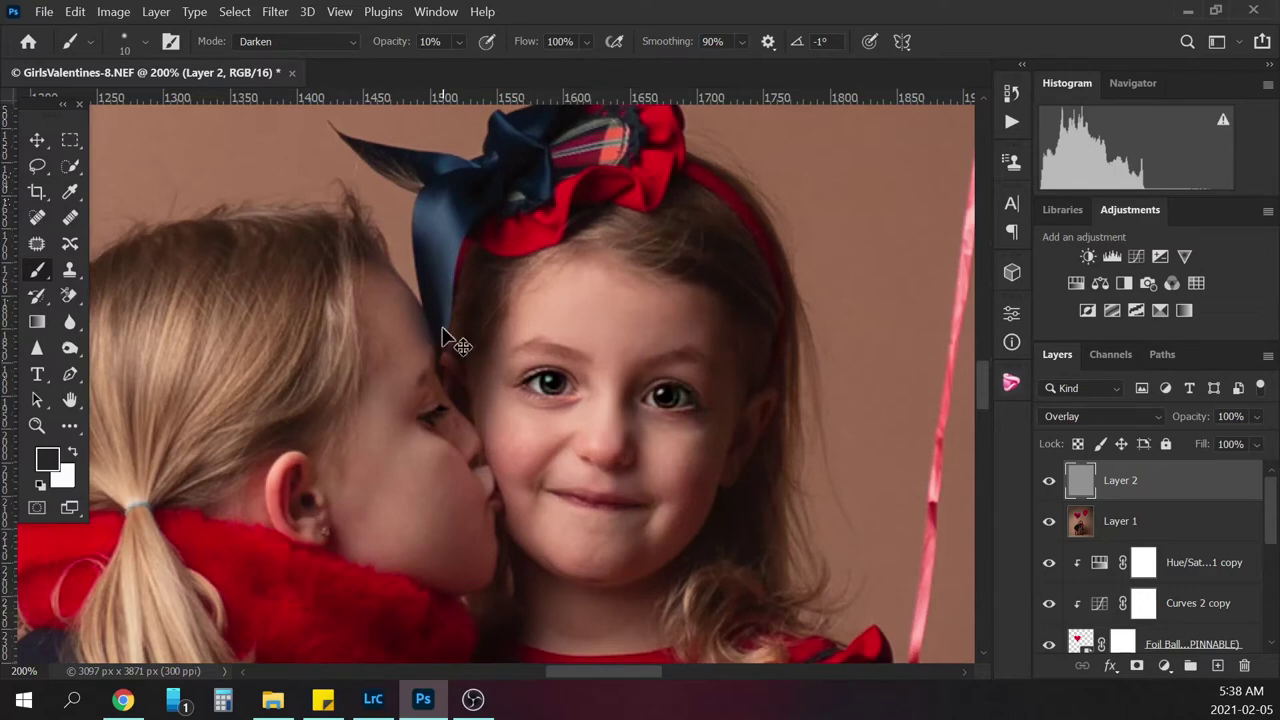
Compare the girls' faces with the dodge-and-burn Overlay layer hidden and shown
{"action": "key", "text": "ctrl+plus"}
{"action": "key", "text": "ctrl+minus"}
{"action": "key", "text": "ctrl+minus"}
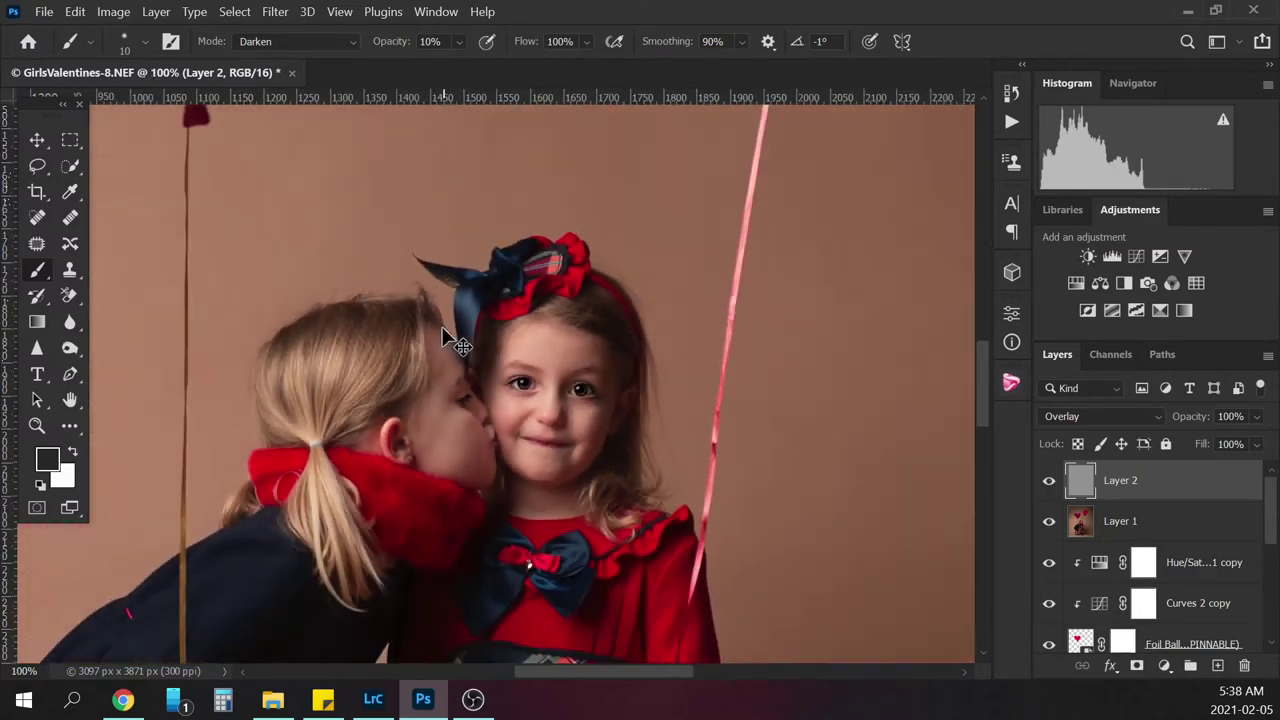
{"action": "left_click", "coordinate": [1049, 484]}
{"action": "left_click", "coordinate": [1049, 484]}
{"action": "left_click", "coordinate": [1049, 484]}
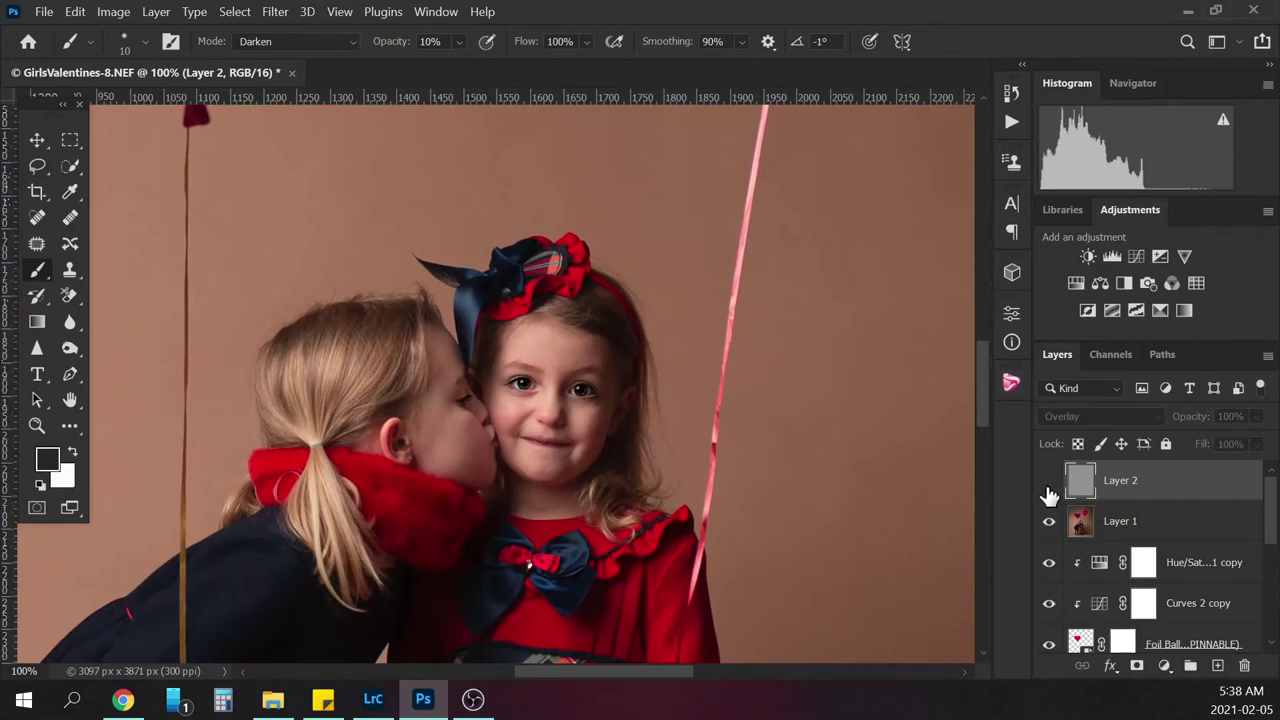
{"action": "left_click", "coordinate": [1049, 484]}
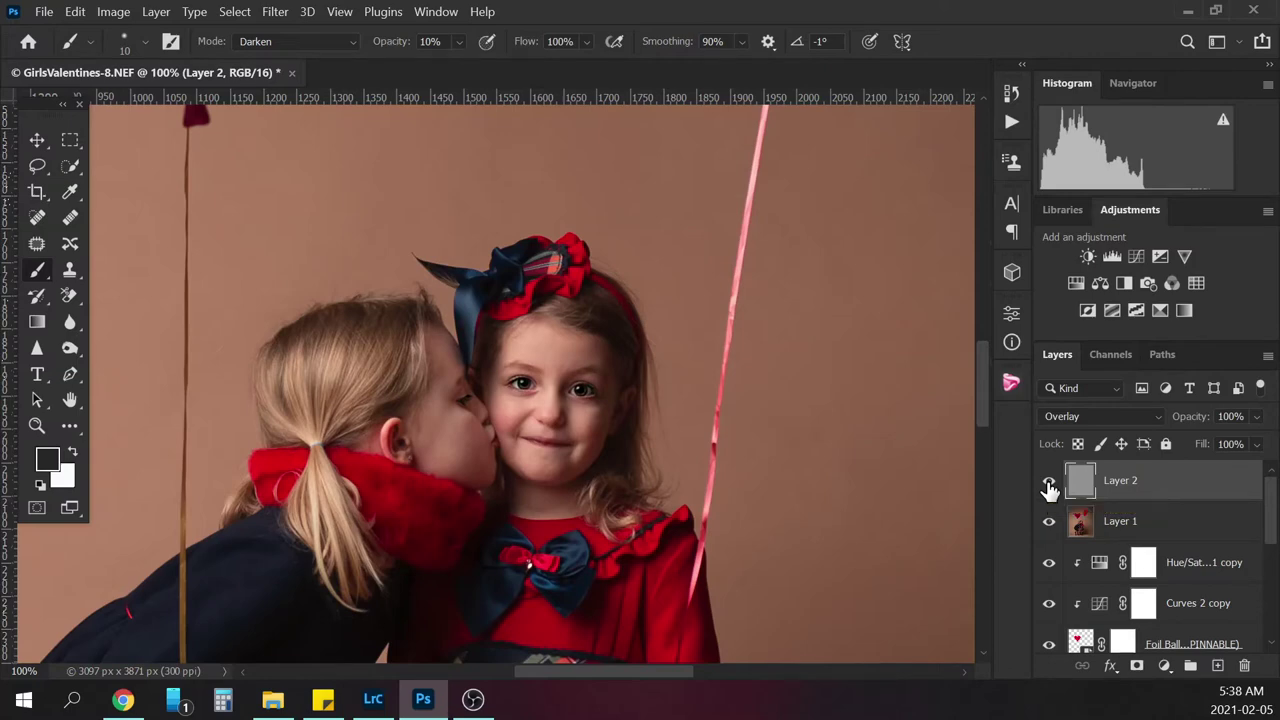
Add a Levels adjustment layer above the dodge-and-burn layer for the whole portrait
{"action": "key", "text": "ctrl+minus"}
{"action": "key", "text": "ctrl+minus"}
{"action": "key", "text": "ctrl+minus"}
{"action": "key", "text": "ctrl+minus"}
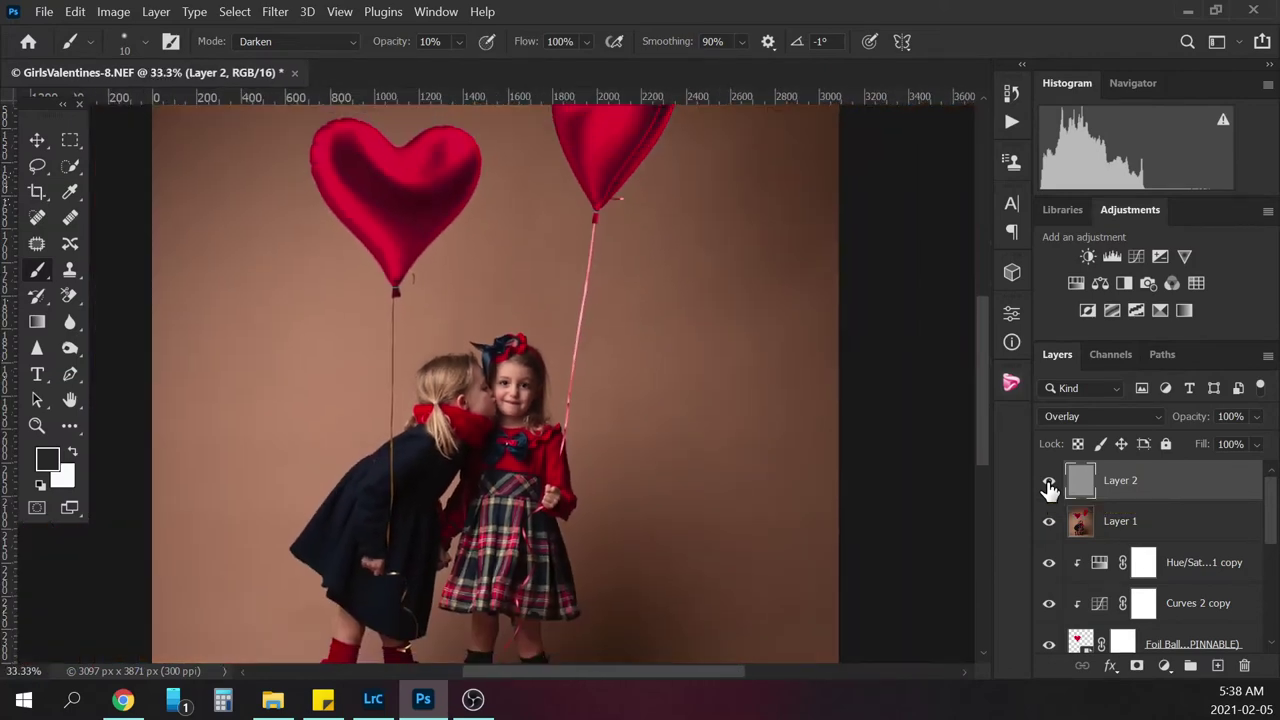
{"action": "key", "text": "ctrl+minus"}
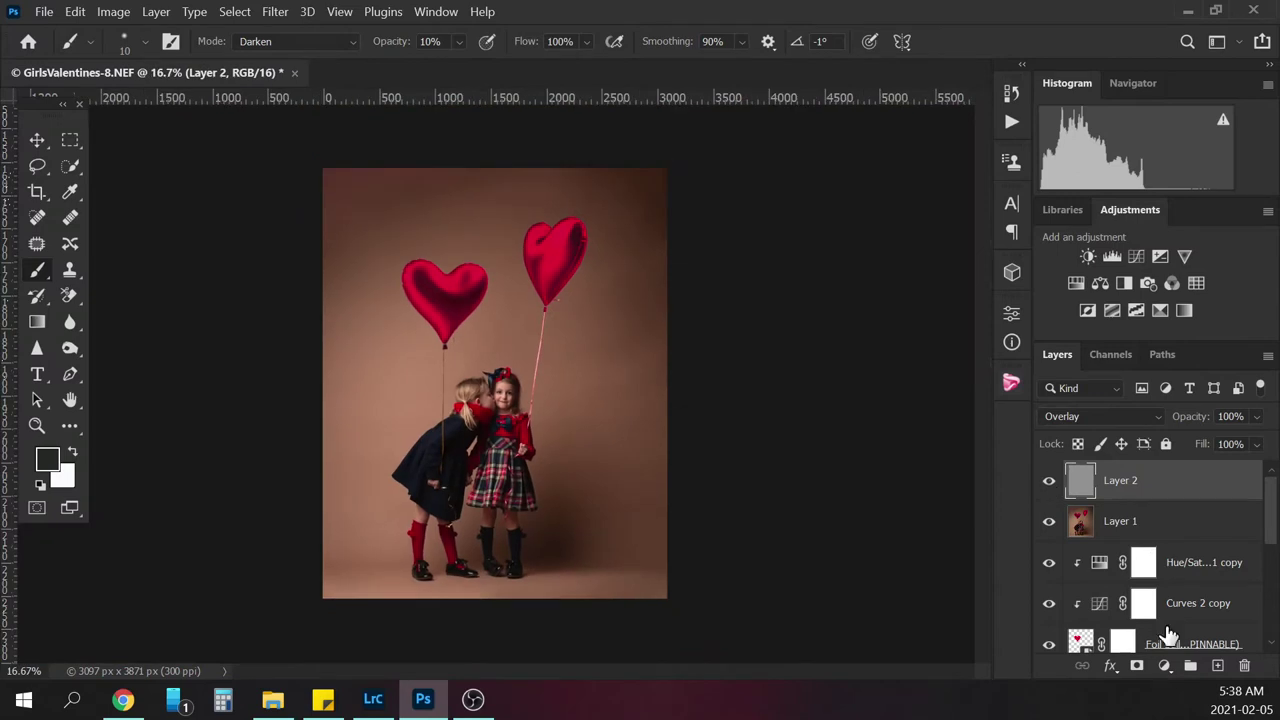
{"action": "left_click", "coordinate": [1165, 665]}
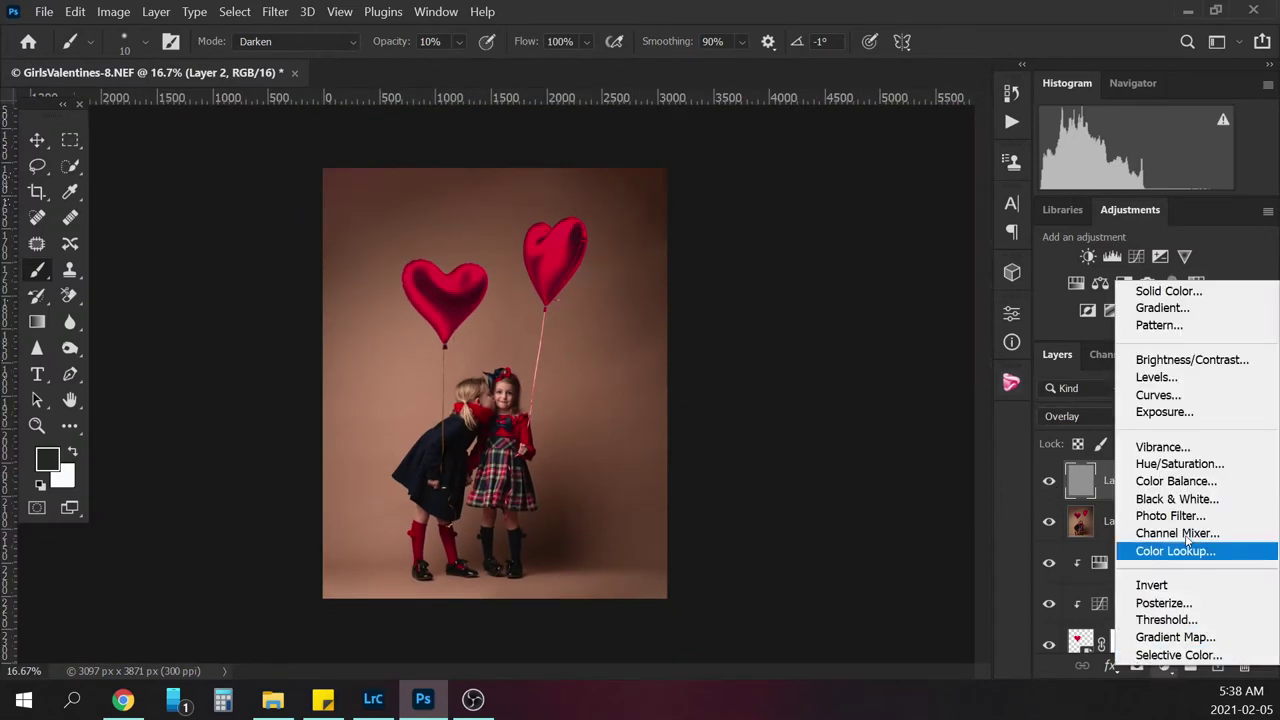
{"action": "left_click", "coordinate": [1178, 376]}
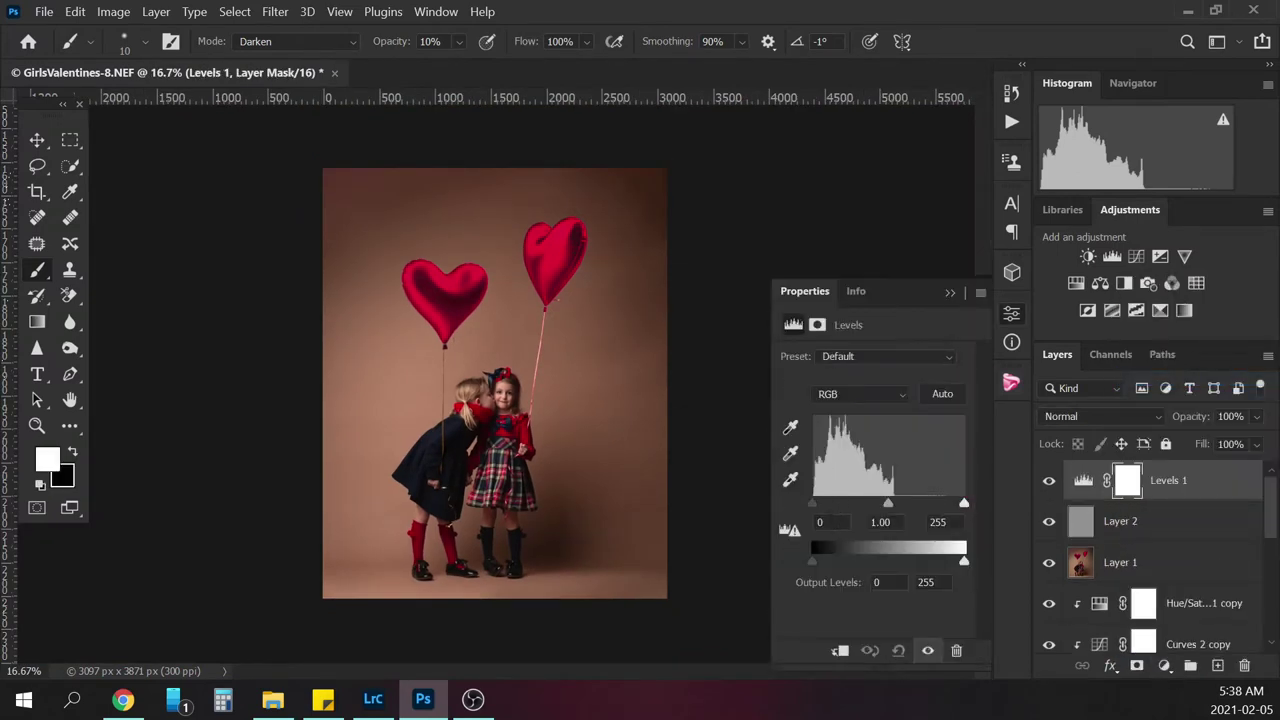
Set the Levels input values to 5 for shadows, 0.95 for midtones and 245 for highlights
{"action": "left_click", "coordinate": [829, 522]}
{"action": "type", "text": "5"}
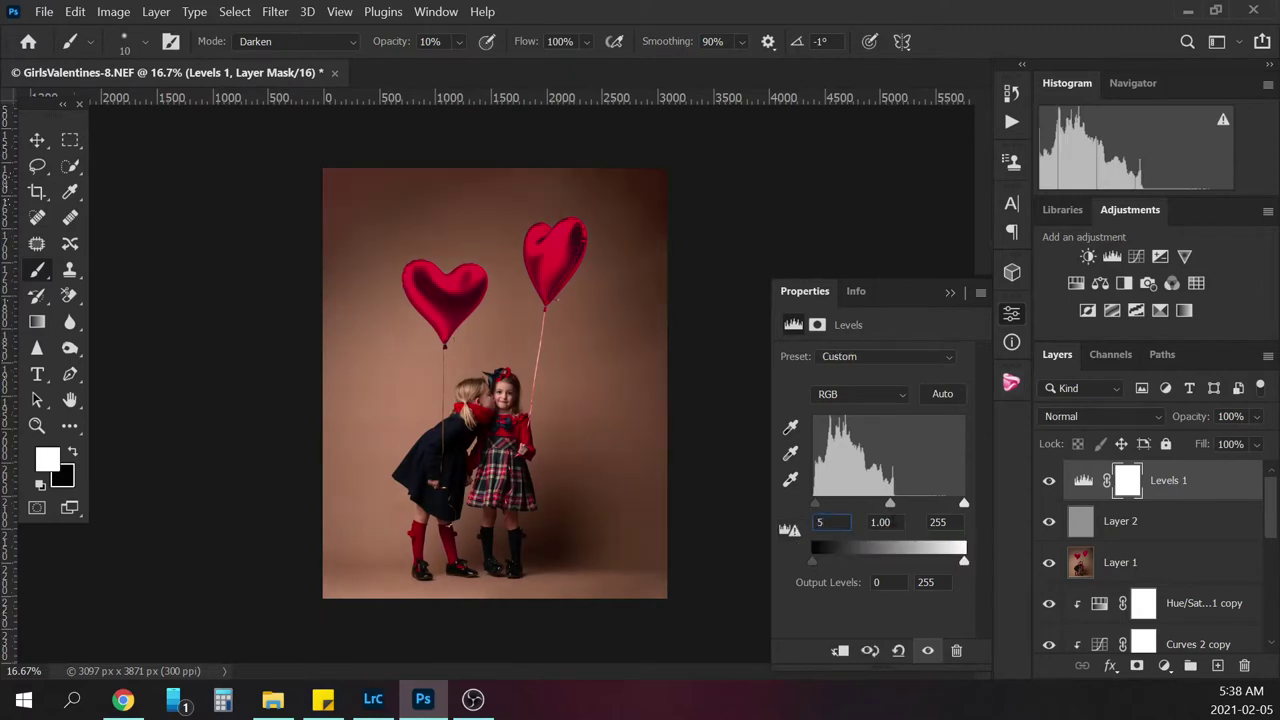
{"action": "left_click", "coordinate": [880, 522]}
{"action": "type", "text": ".95"}
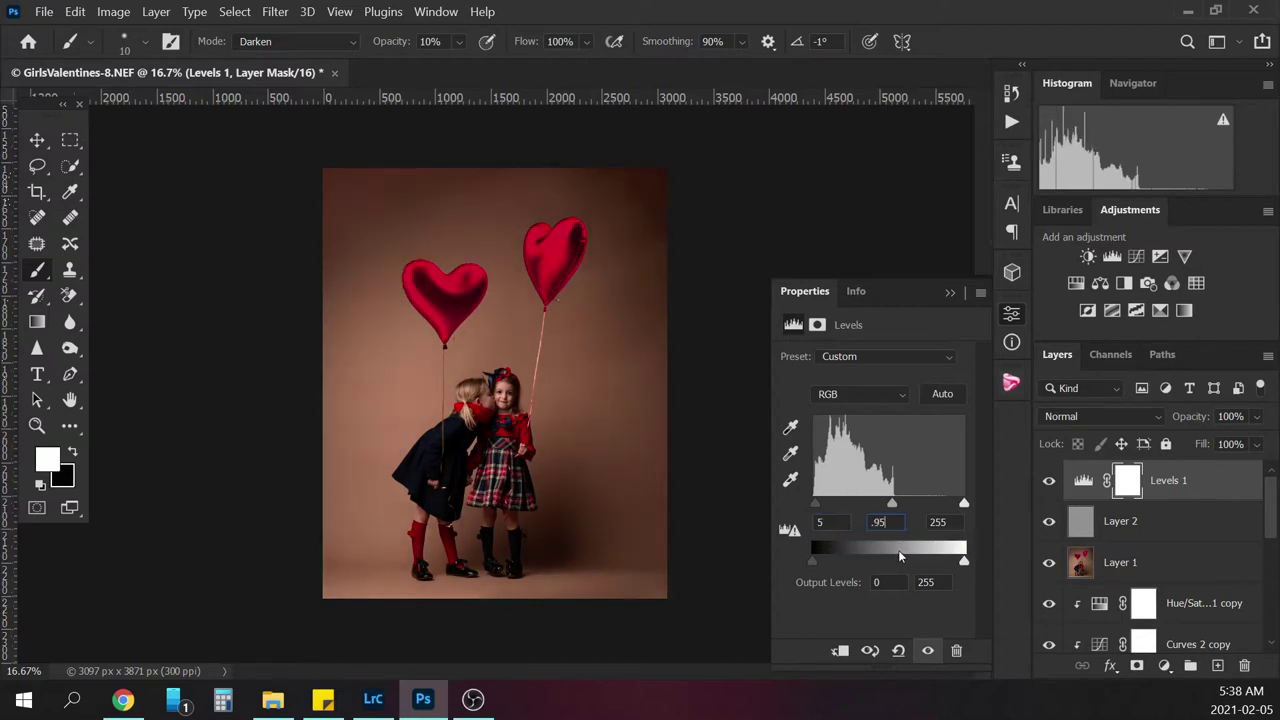
{"action": "key", "text": "Tab"}
{"action": "type", "text": "245"}
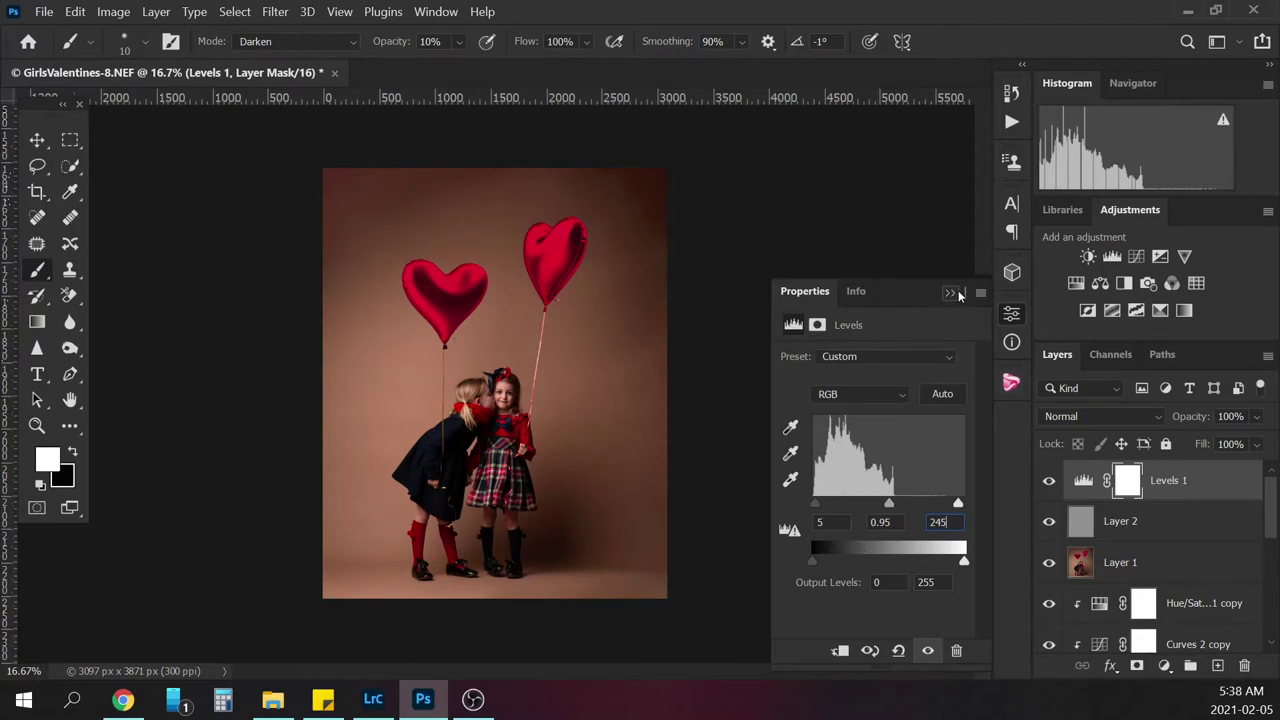
{"action": "left_click", "coordinate": [960, 293]}
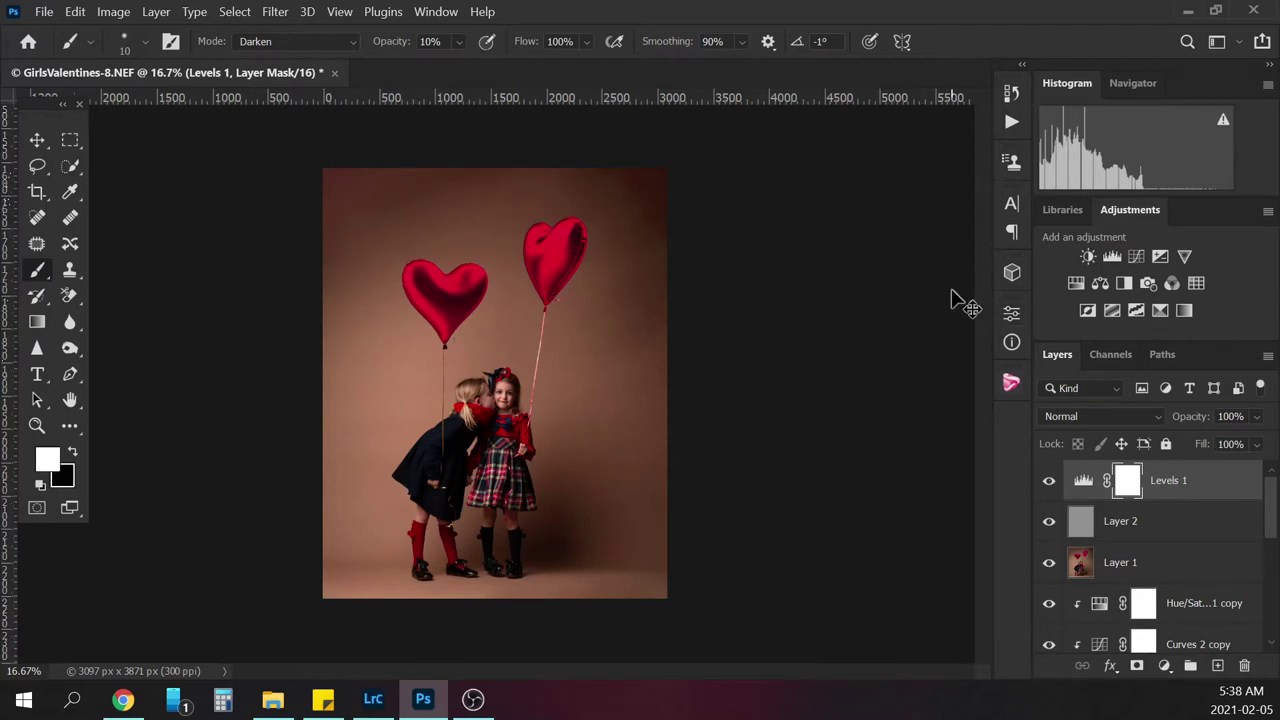
Examine the whole portrait's contrast with the Levels adjustment hidden and shown
{"action": "key", "text": "ctrl+plus"}
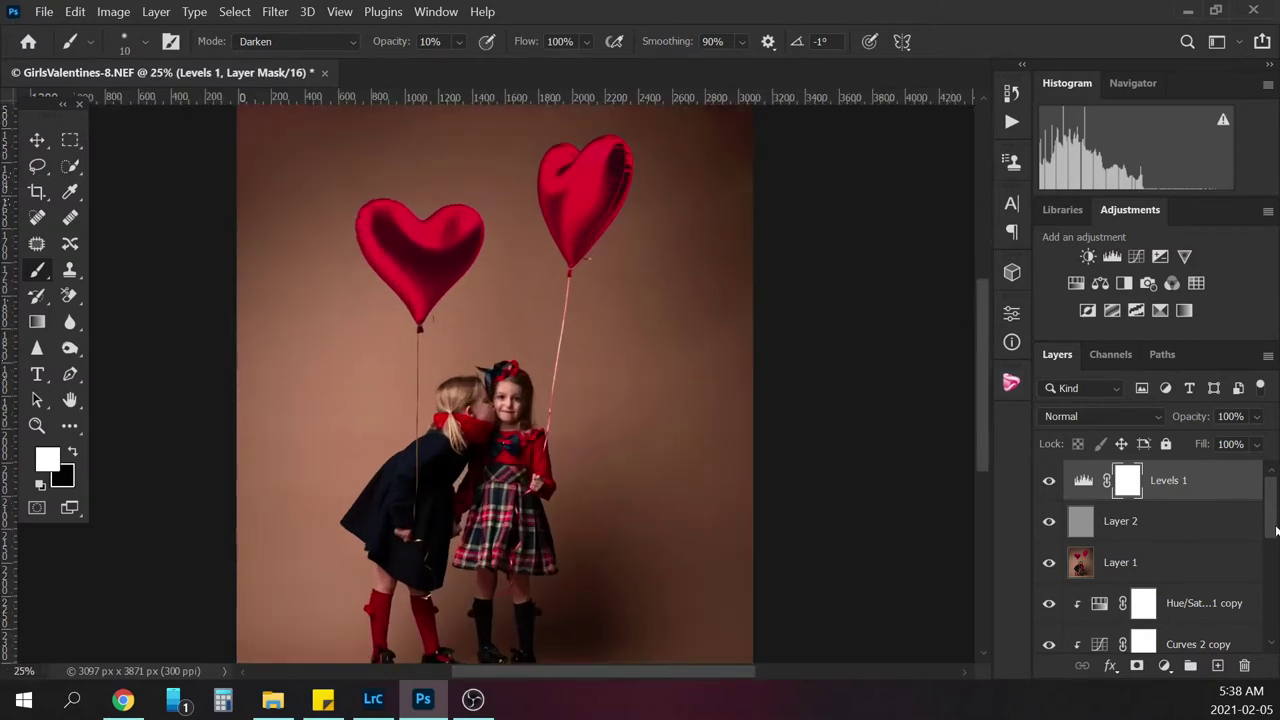
{"action": "scroll", "coordinate": [1268, 535], "scroll_direction": "down", "scroll_amount": 1}
{"action": "scroll", "coordinate": [1268, 540], "scroll_direction": "up", "scroll_amount": 1}
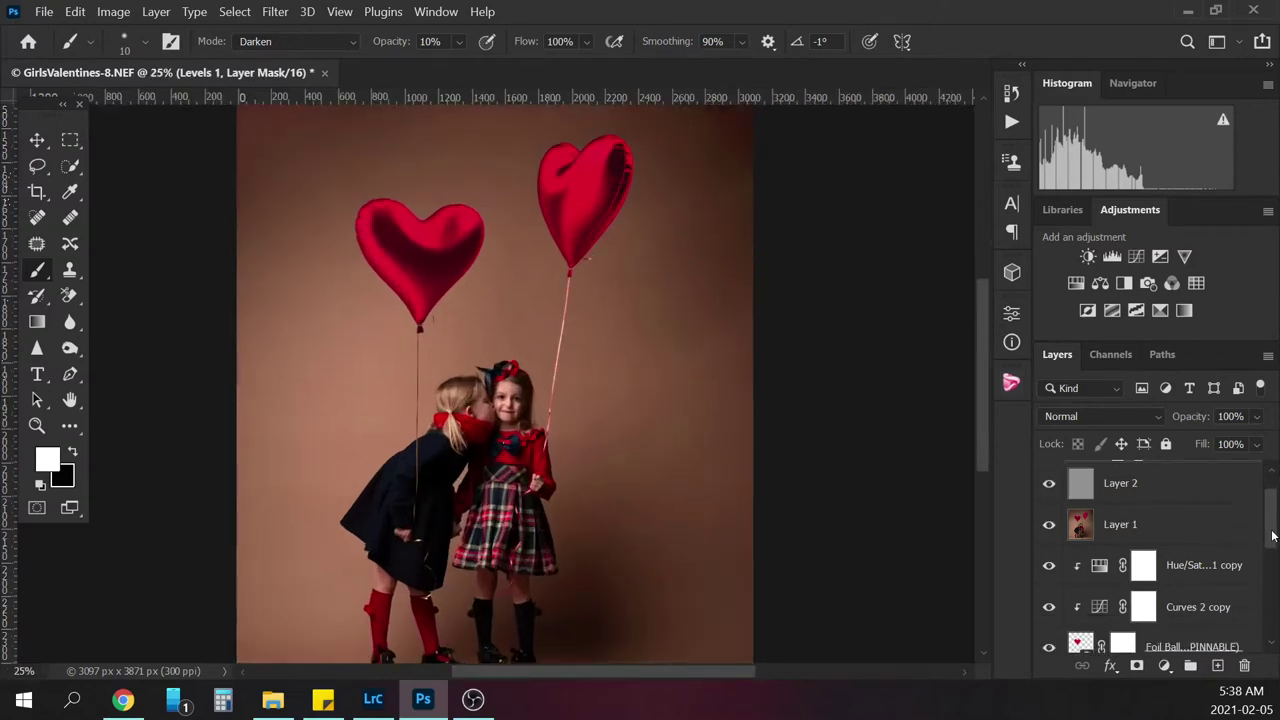
{"action": "left_click", "coordinate": [1050, 485]}
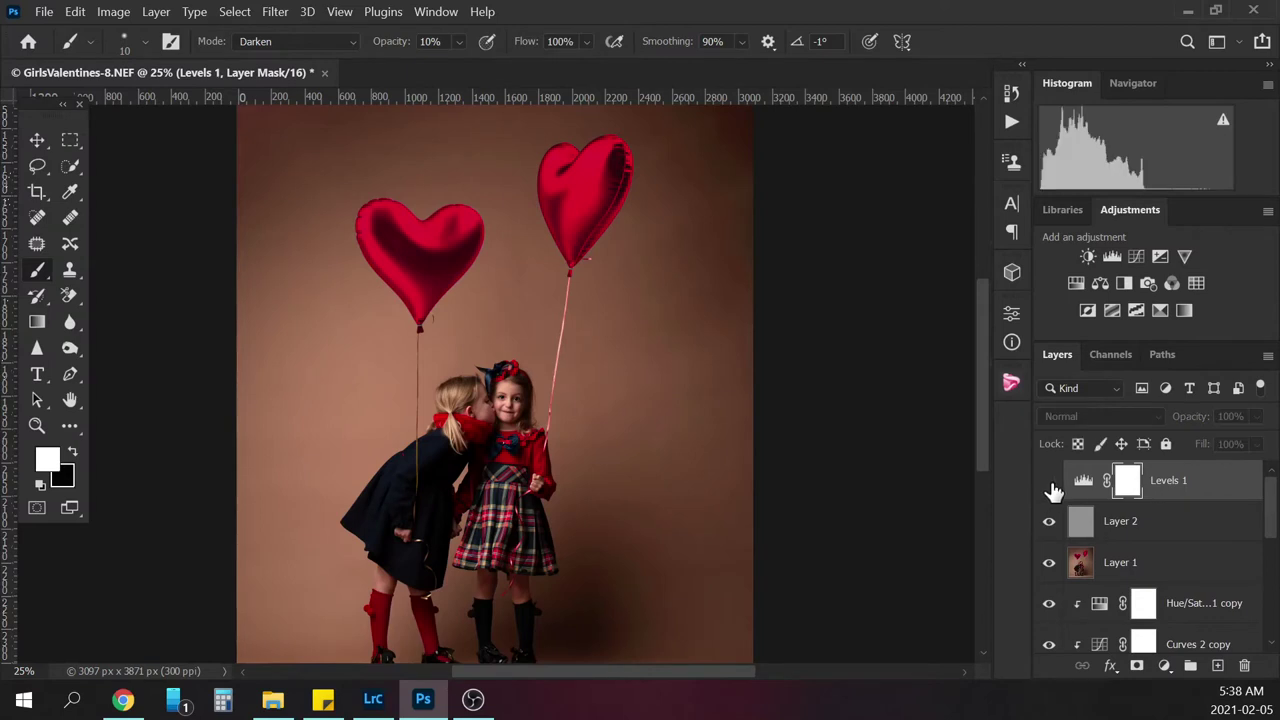
{"action": "left_click", "coordinate": [1051, 487]}
{"action": "left_click", "coordinate": [1052, 487]}
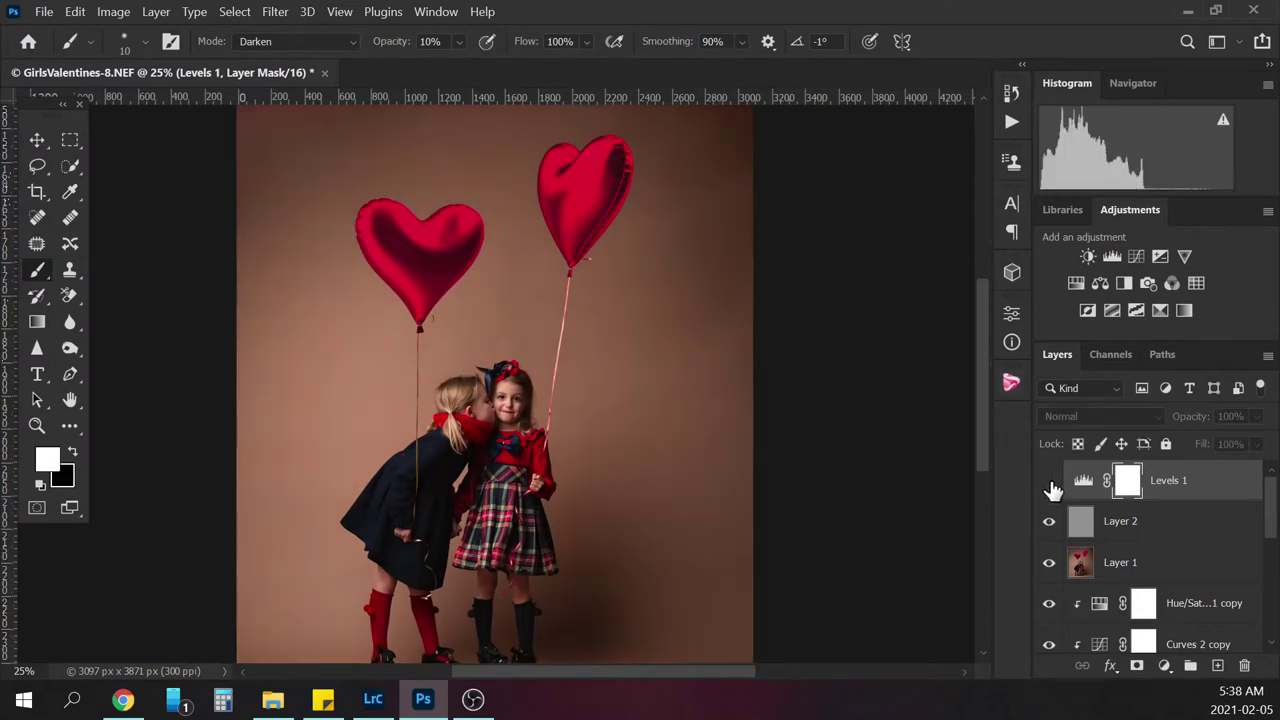
{"action": "left_click", "coordinate": [1053, 487]}
{"action": "left_click", "coordinate": [1055, 487]}
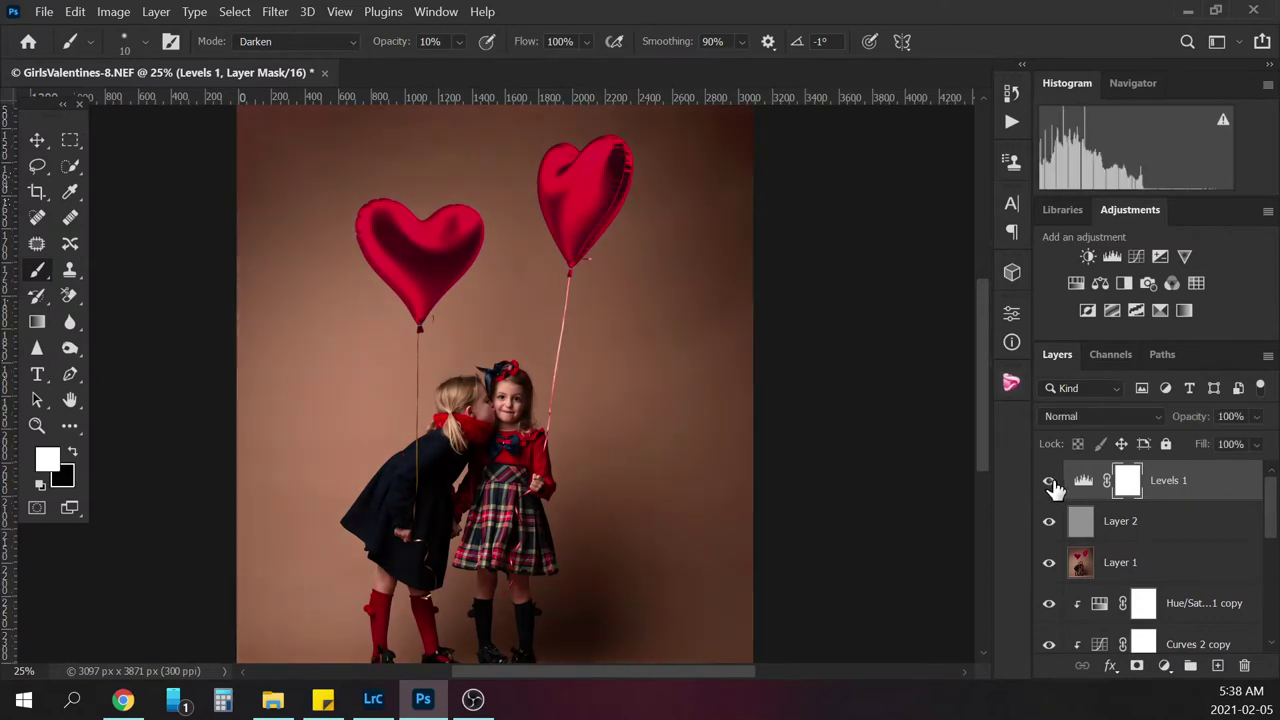
{"action": "left_click", "coordinate": [1055, 485]}
{"action": "key", "text": "ctrl+minus"}
{"action": "key", "text": "ctrl+plus"}
{"action": "key", "text": "ctrl+plus"}
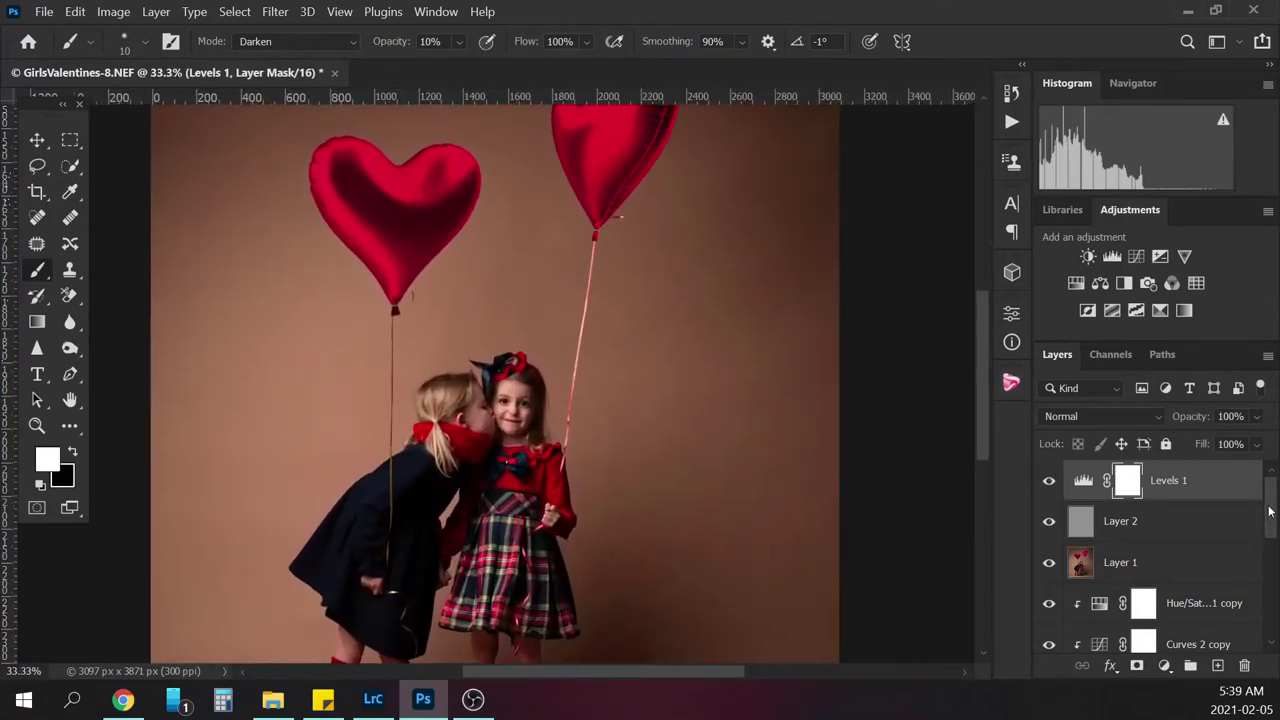
{"action": "scroll", "coordinate": [1270, 512], "scroll_direction": "down", "scroll_amount": 1}
{"action": "scroll", "coordinate": [1270, 505], "scroll_direction": "up", "scroll_amount": 1}
Set the brush to Normal mode at 100% opacity for working on the Levels layer mask
{"action": "left_click", "coordinate": [334, 42]}
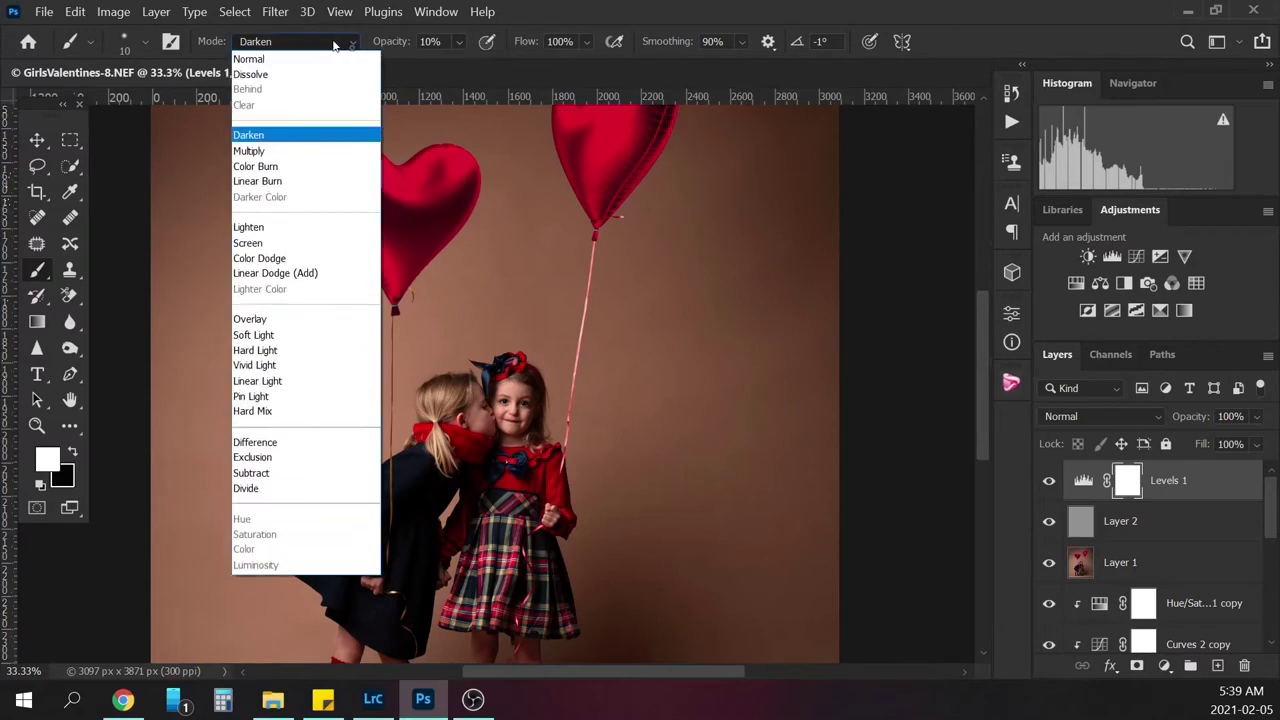
{"action": "left_click", "coordinate": [266, 60]}
{"action": "left_click", "coordinate": [458, 44]}
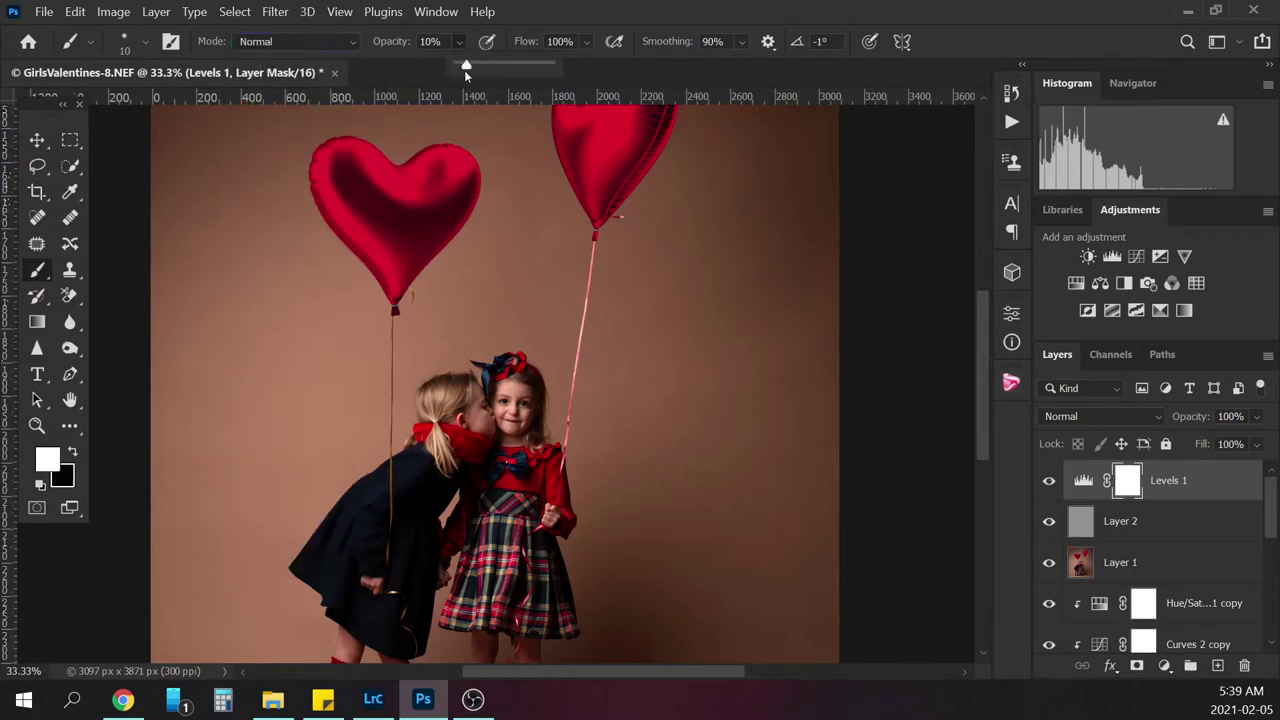
{"action": "left_click_drag", "start_coordinate": [464, 70], "coordinate": [563, 66]}
{"action": "left_click", "coordinate": [379, 501]}
Resize the soft brush to 90 px to suit the girls' dark clothing
{"action": "key", "text": "bracketright"}
{"action": "key", "text": "bracketright"}
{"action": "key", "text": "bracketright"}
{"action": "key", "text": "bracketright"}
{"action": "key", "text": "bracketright"}
{"action": "key", "text": "bracketright"}
{"action": "key", "text": "bracketright"}
{"action": "key", "text": "bracketright"}
{"action": "key", "text": "bracketright"}
{"action": "key", "text": "bracketright"}
{"action": "key", "text": "bracketright"}
{"action": "key", "text": "bracketright"}
{"action": "key", "text": "bracketright"}
{"action": "key", "text": "bracketright"}
{"action": "key", "text": "bracketright"}
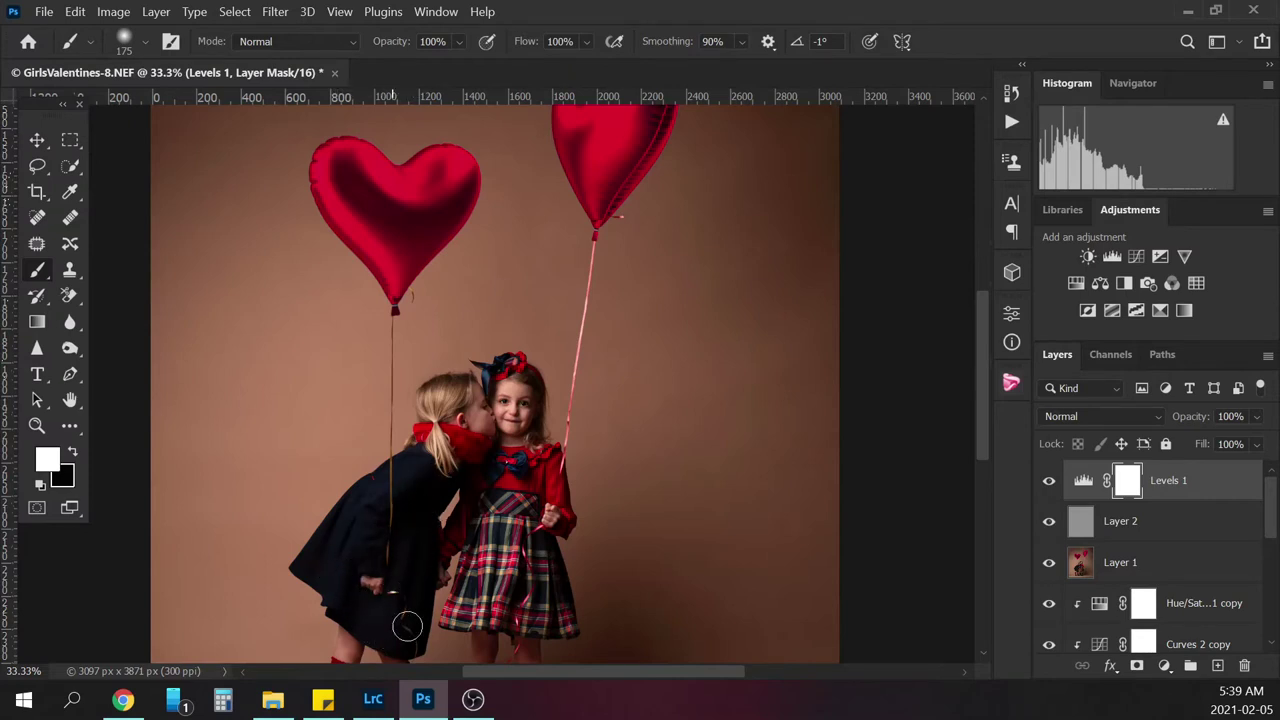
{"action": "key", "text": "bracketleft"}
{"action": "key", "text": "bracketleft"}
{"action": "key", "text": "bracketleft"}
{"action": "key", "text": "bracketleft"}
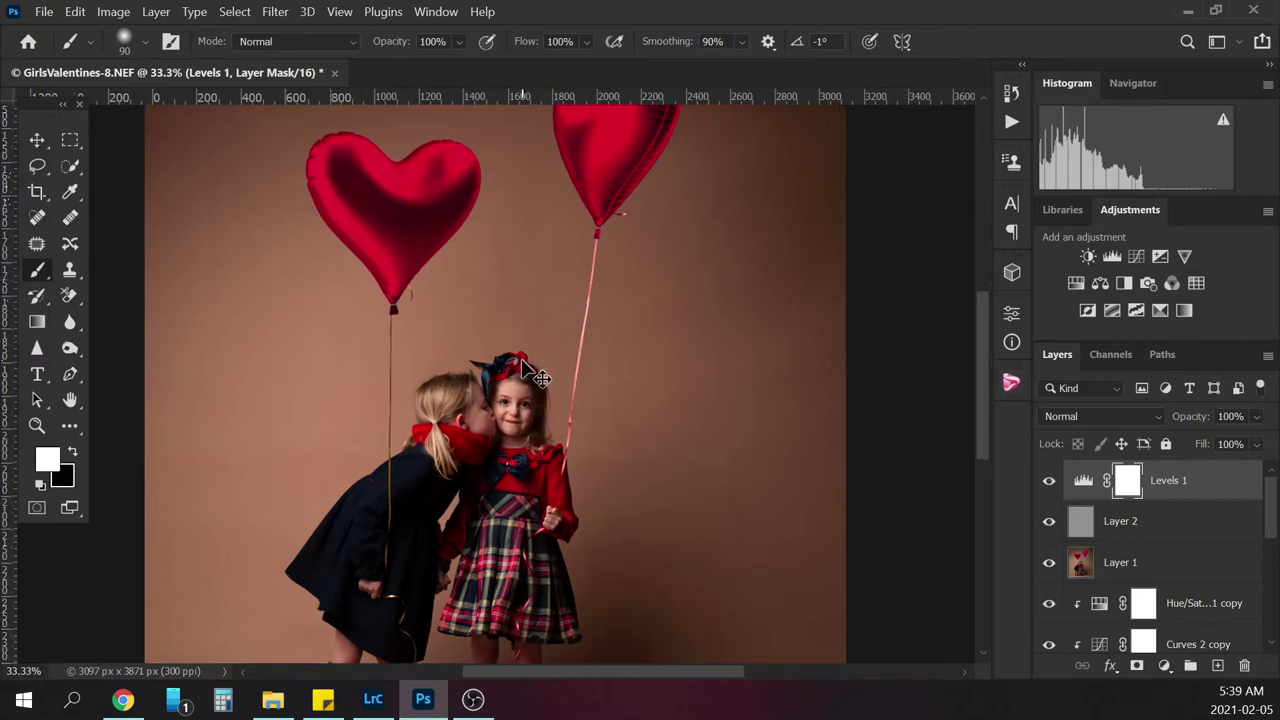
Compare the full image with the Levels adjustment turned off and on
{"action": "scroll", "coordinate": [521, 360], "scroll_direction": "up", "scroll_amount": 2}
{"action": "scroll", "coordinate": [522, 364], "scroll_direction": "down", "scroll_amount": 3}
{"action": "scroll", "coordinate": [525, 366], "scroll_direction": "down", "scroll_amount": 3}
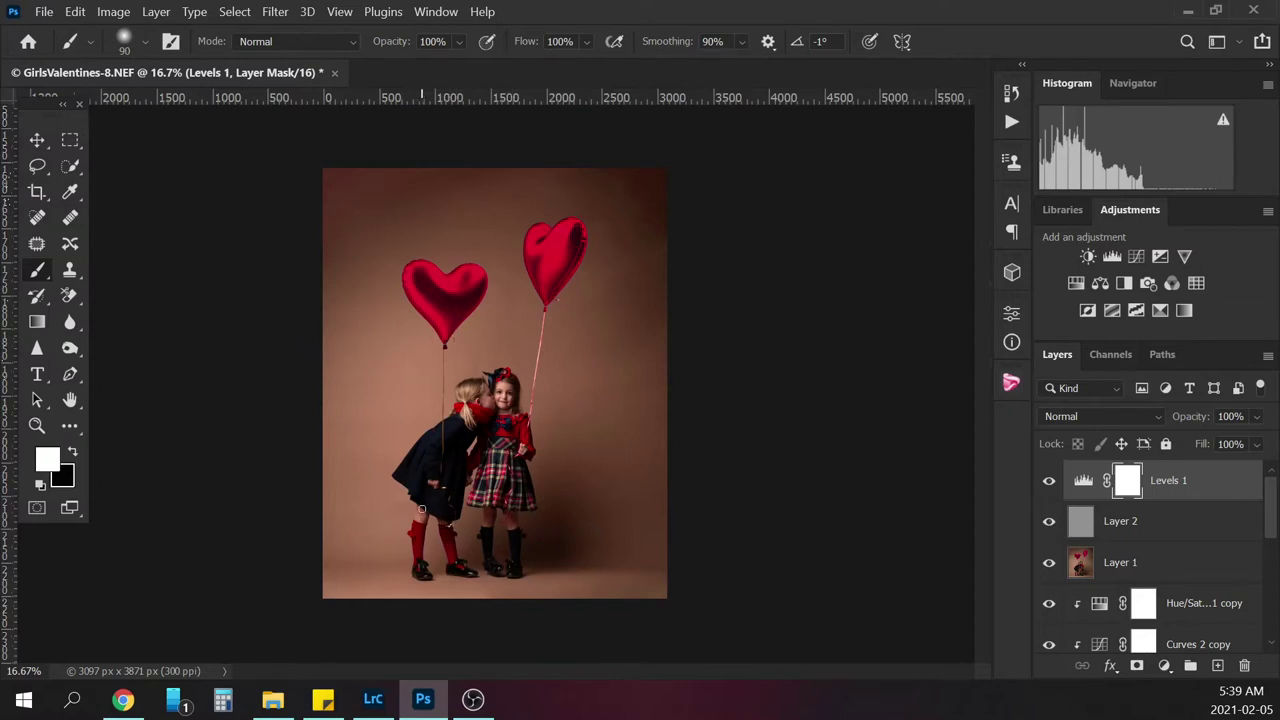
{"action": "left_click", "coordinate": [1049, 481]}
{"action": "left_click", "coordinate": [1050, 486]}
{"action": "left_click", "coordinate": [1050, 486]}
{"action": "left_click", "coordinate": [1050, 486]}
Add a Curves adjustment layer above the Levels layer with slightly lifted RGB midtones, and compare the image with it hidden and shown
{"action": "left_click", "coordinate": [1165, 666]}
{"action": "left_click", "coordinate": [1186, 398]}
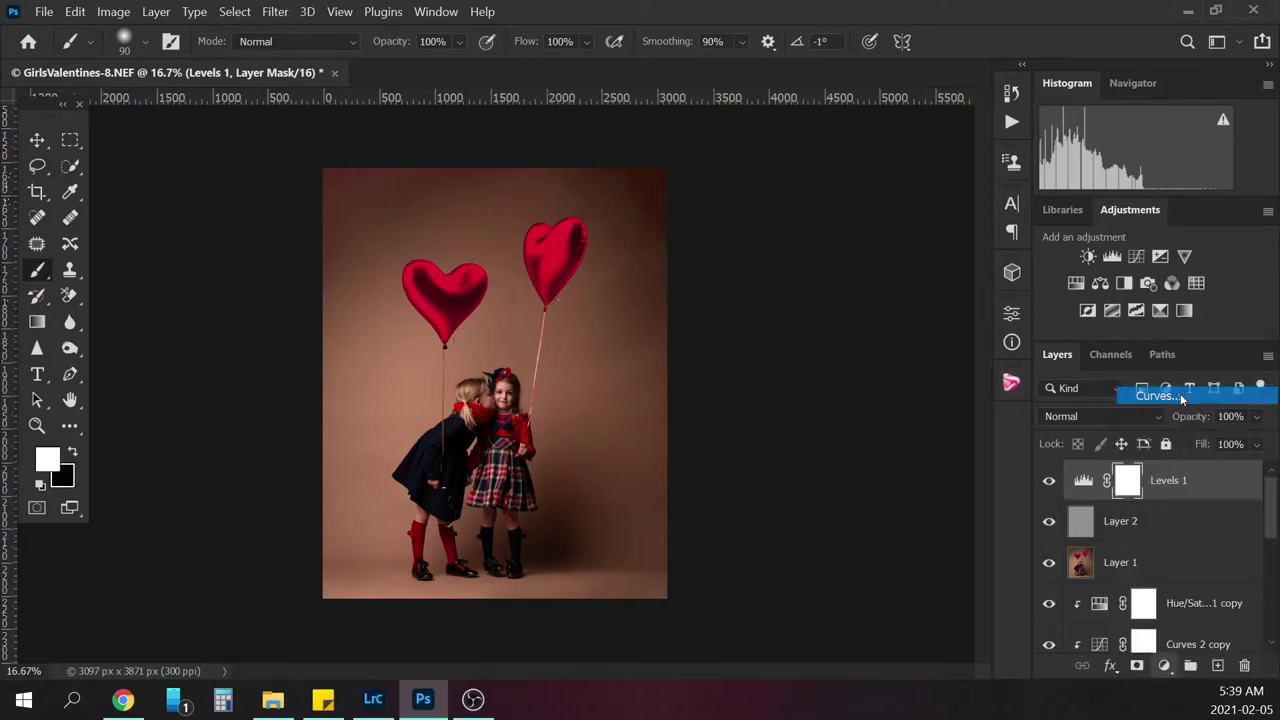
{"action": "key", "text": "ctrl+plus"}
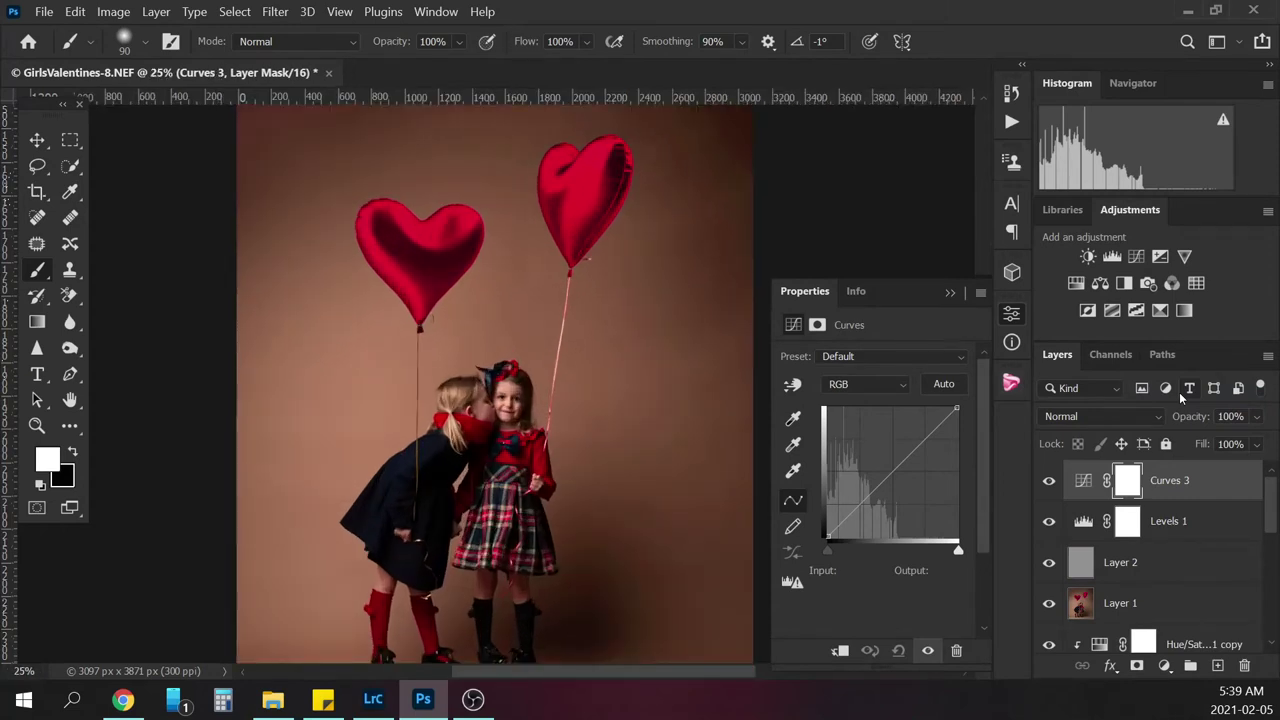
{"action": "key", "text": "ctrl+plus"}
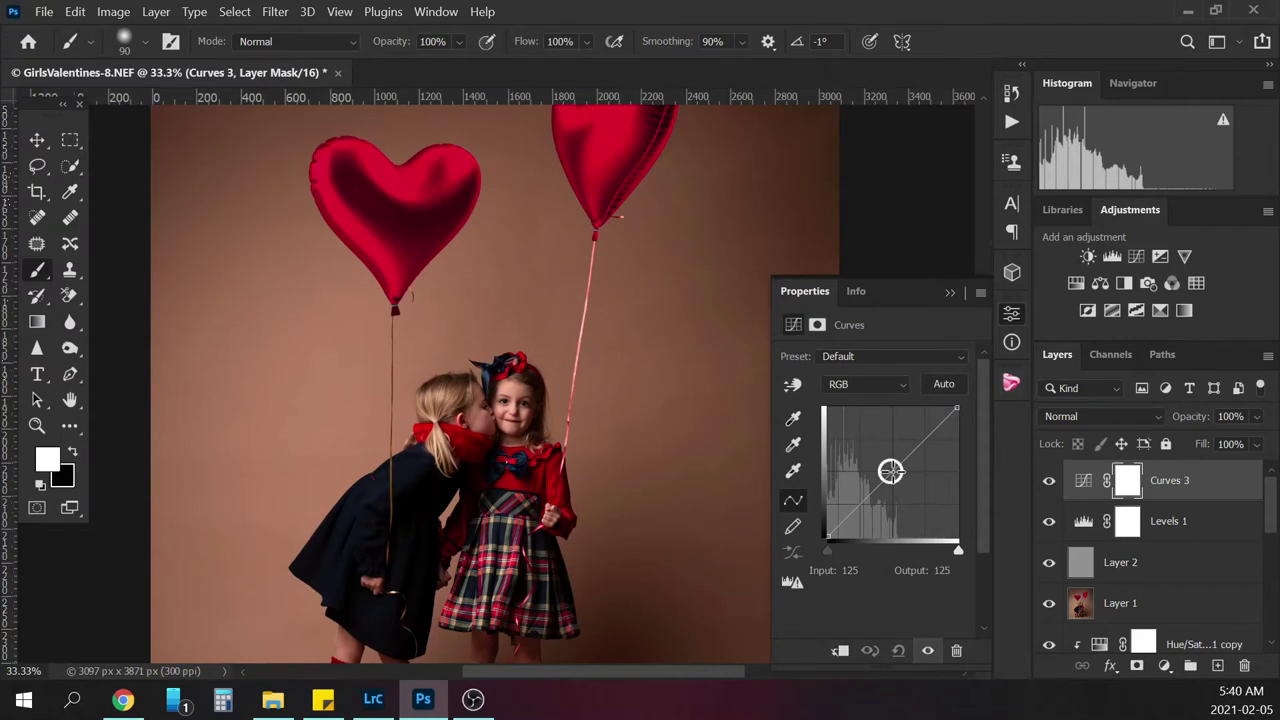
{"action": "left_click_drag", "start_coordinate": [891, 471], "coordinate": [892, 475]}
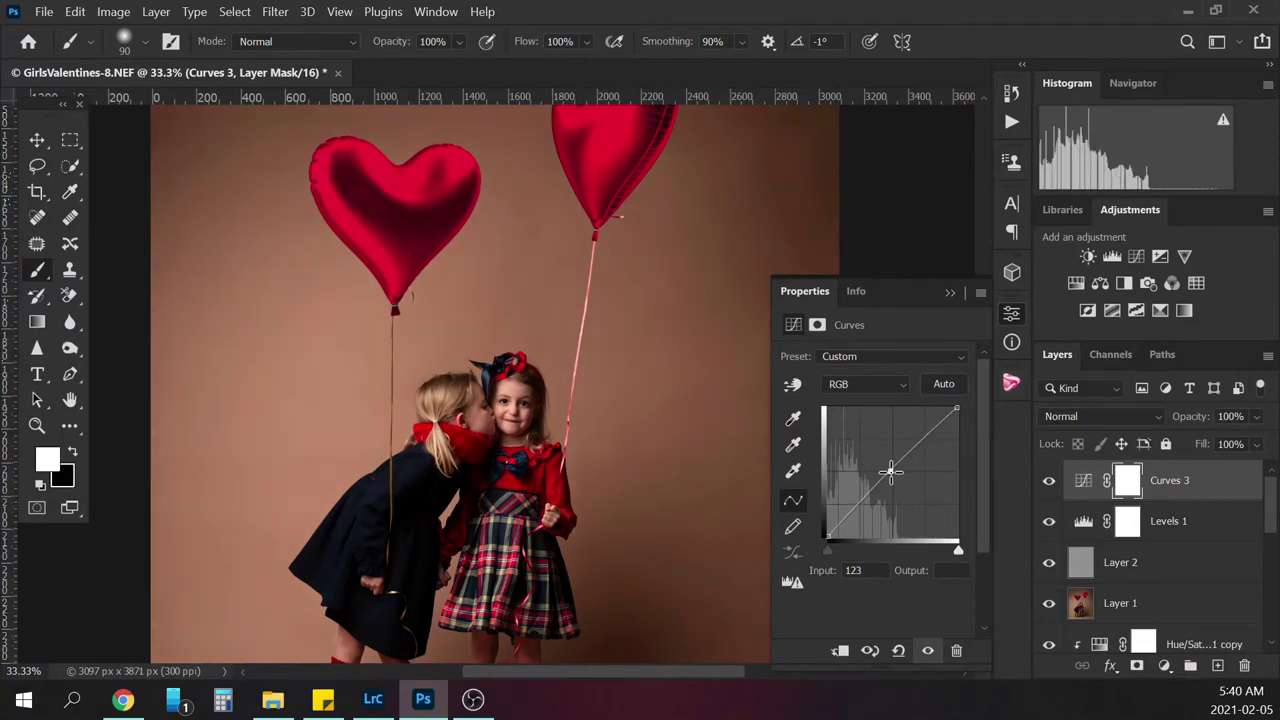
{"action": "left_click_drag", "start_coordinate": [891, 472], "coordinate": [888, 469]}
{"action": "left_click", "coordinate": [950, 292]}
{"action": "left_click", "coordinate": [1049, 483]}
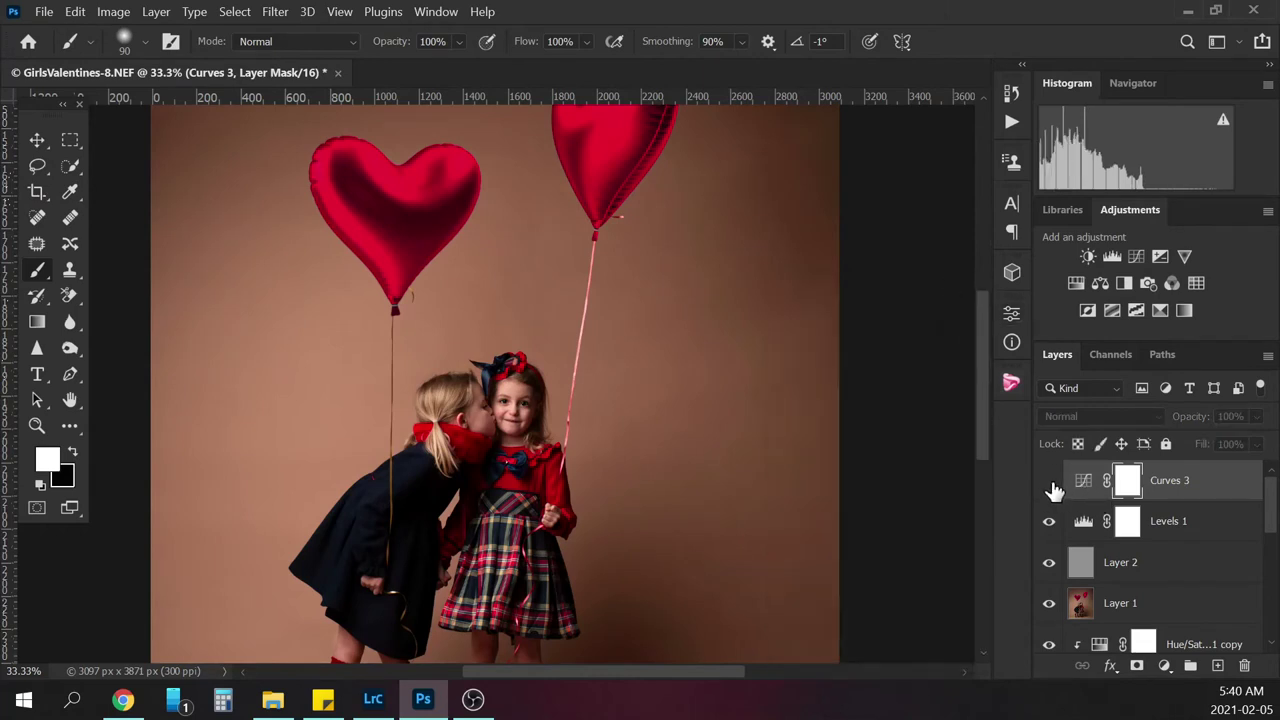
{"action": "left_click", "coordinate": [1049, 483]}
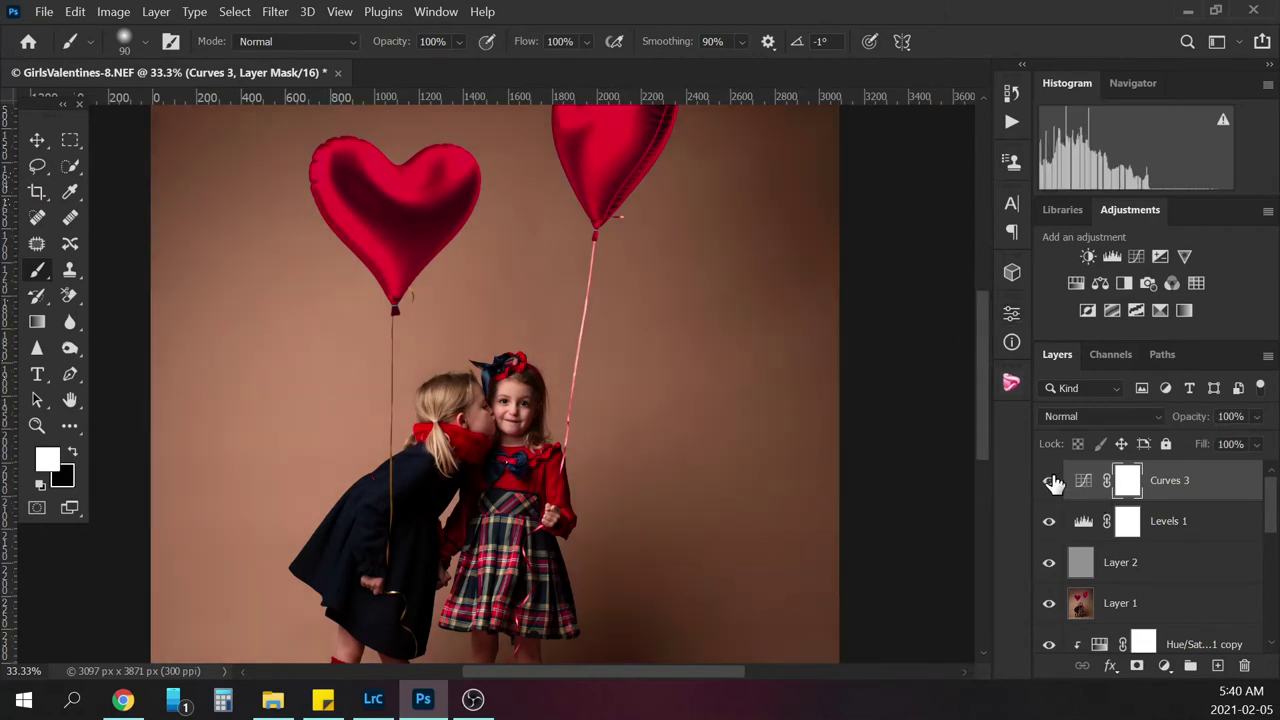
View the whole portrait and flatten all of its layers into the Background
{"action": "key", "text": "ctrl+plus"}
{"action": "key", "text": "ctrl+minus"}
{"action": "key", "text": "ctrl+minus"}
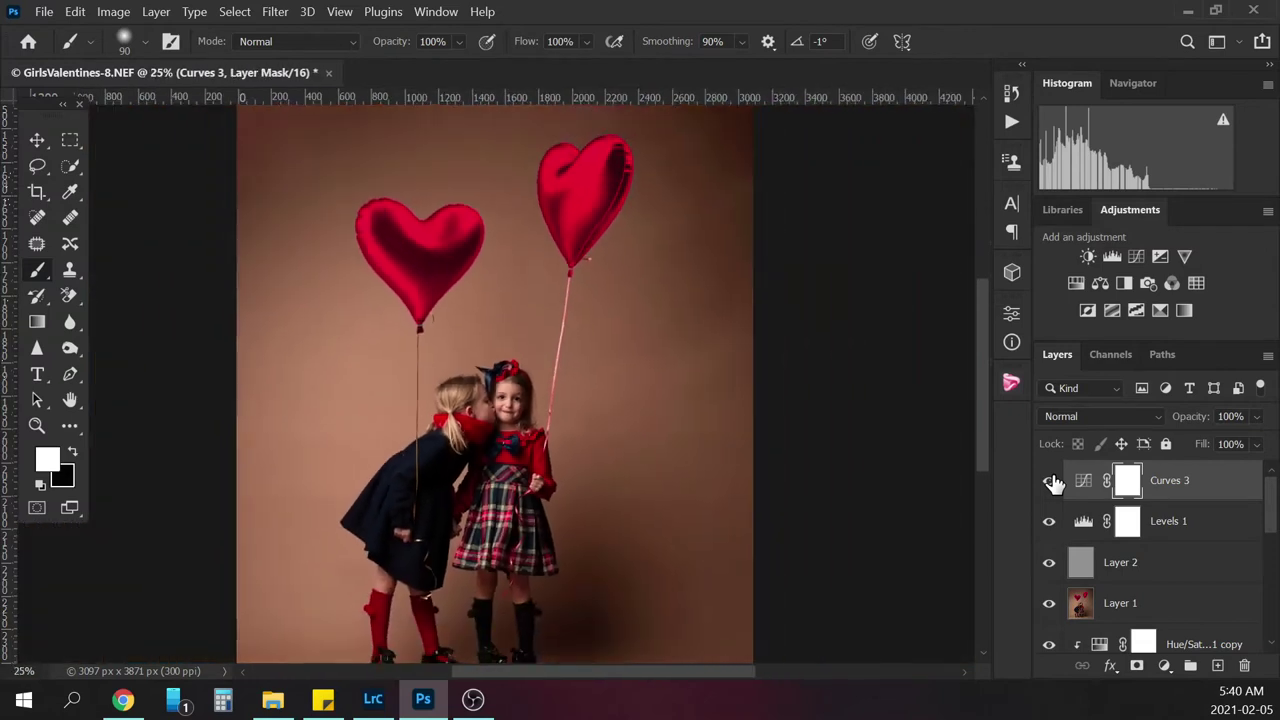
{"action": "key", "text": "ctrl+minus"}
{"action": "key", "text": "ctrl+plus"}
{"action": "key", "text": "ctrl+minus"}
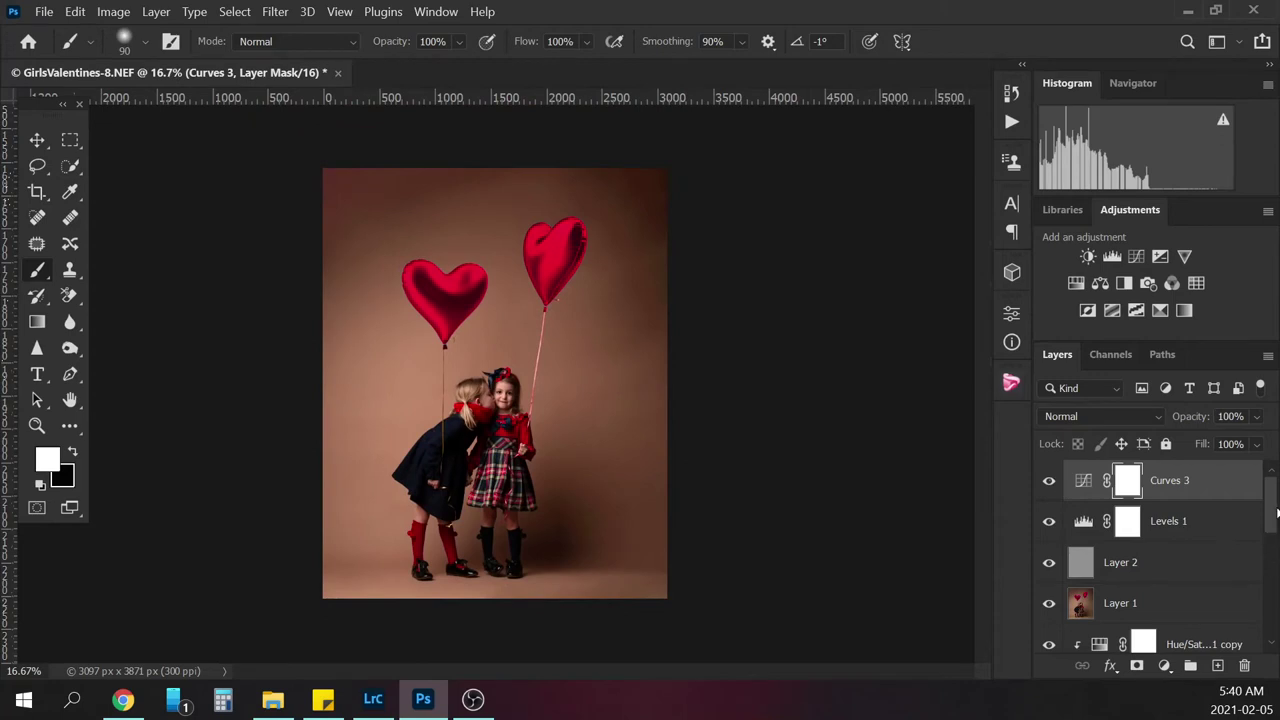
{"action": "left_click_drag", "start_coordinate": [1274, 512], "coordinate": [1275, 637]}
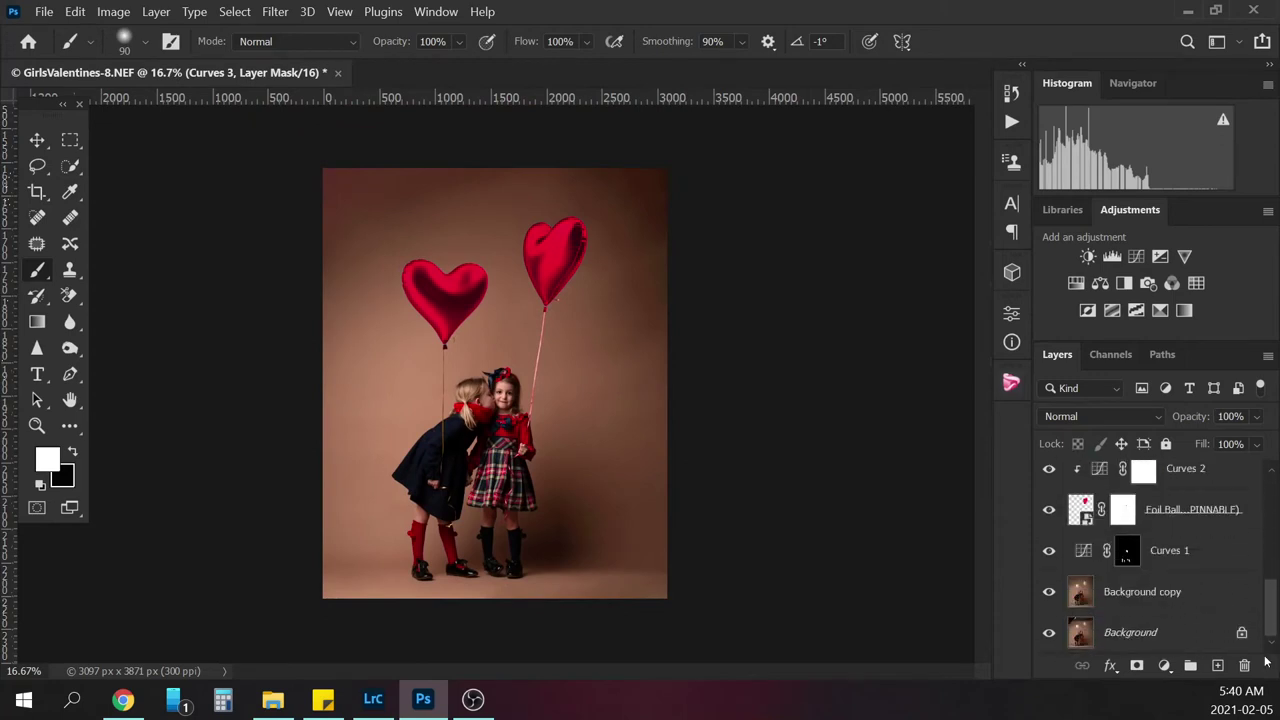
{"action": "left_click", "coordinate": [1137, 640]}
{"action": "right_click", "coordinate": [1137, 640]}
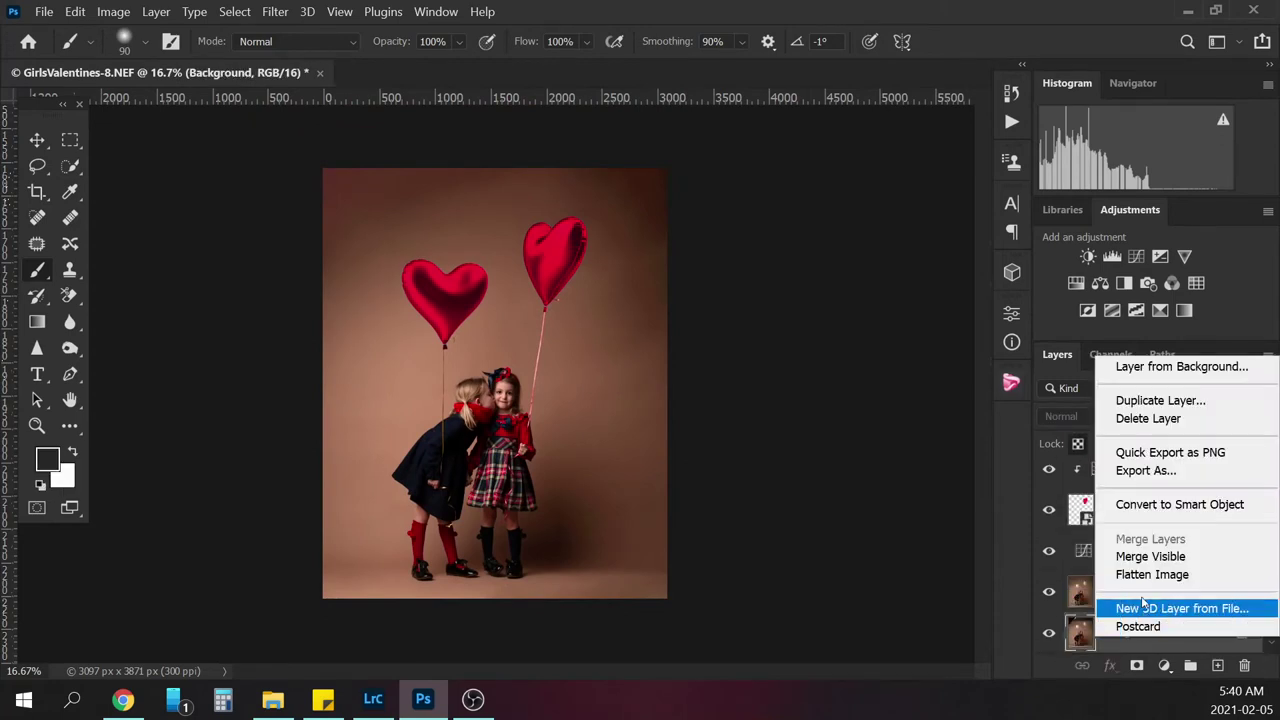
{"action": "left_click", "coordinate": [1151, 575]}
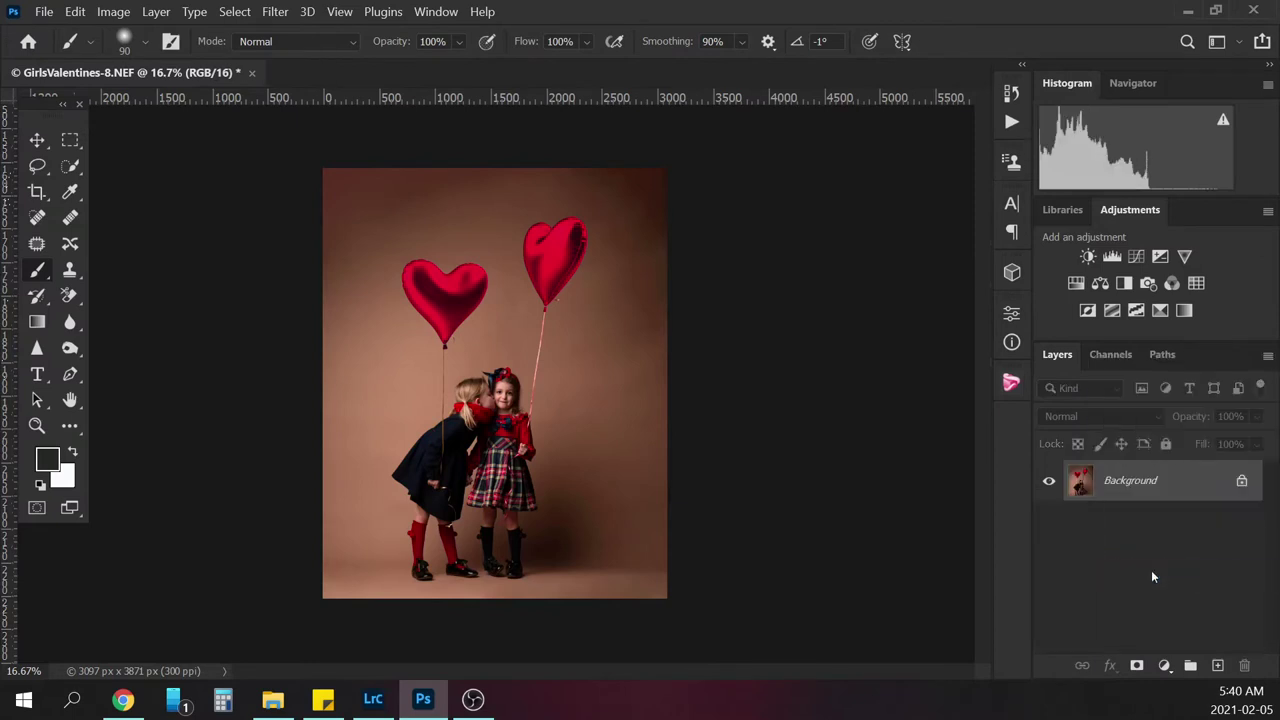
Run the HGP-SKIN-Basic frequency separation action on the flattened image
{"action": "left_click", "coordinate": [1013, 122]}
{"action": "left_click_drag", "start_coordinate": [982, 235], "coordinate": [981, 286]}
{"action": "left_click", "coordinate": [918, 268]}
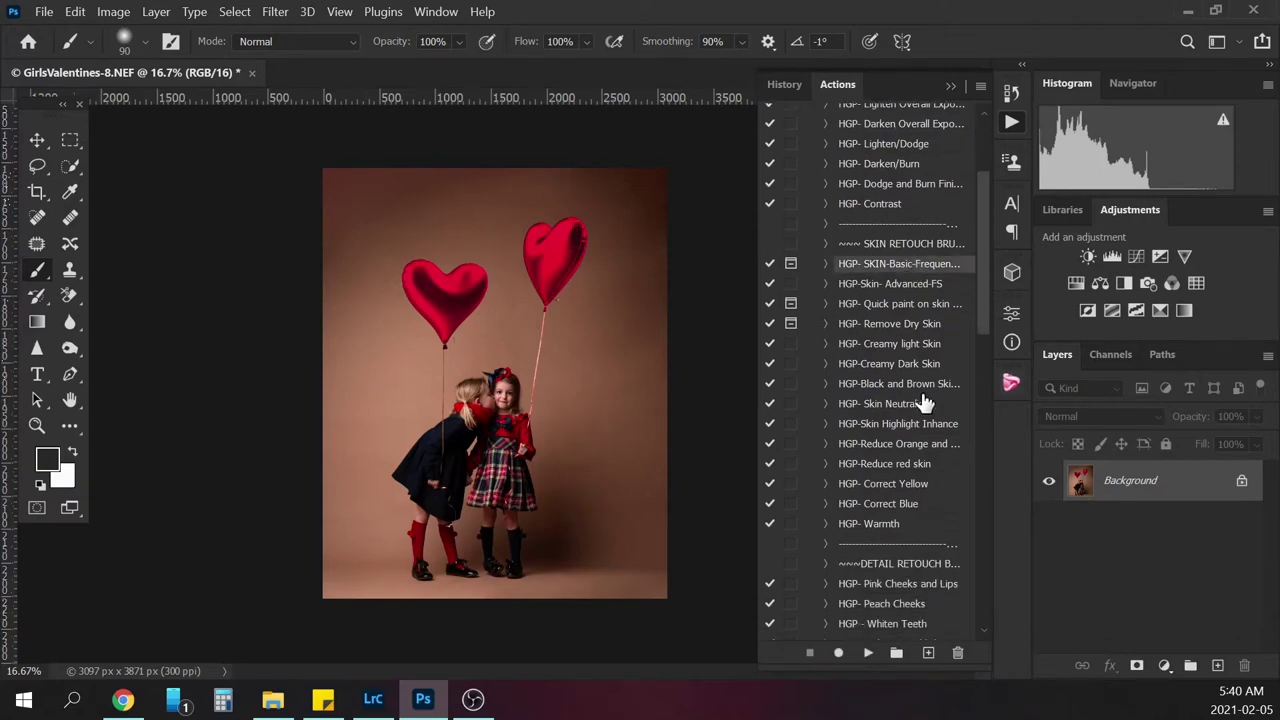
{"action": "left_click", "coordinate": [868, 652]}
{"action": "left_click", "coordinate": [765, 368]}
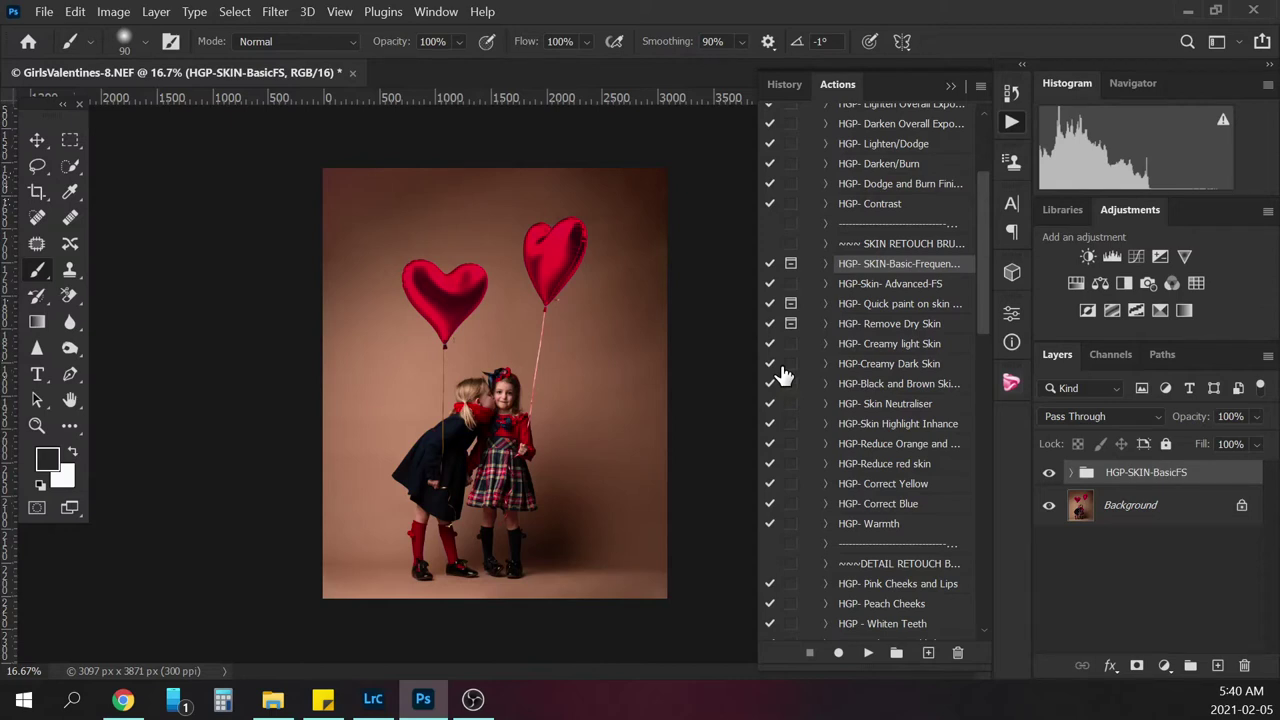
On the Blur layer of the HGP-SKIN-BasicFS group, lasso the kissing girl's temple with a 10 px feather
{"action": "left_click", "coordinate": [1071, 473]}
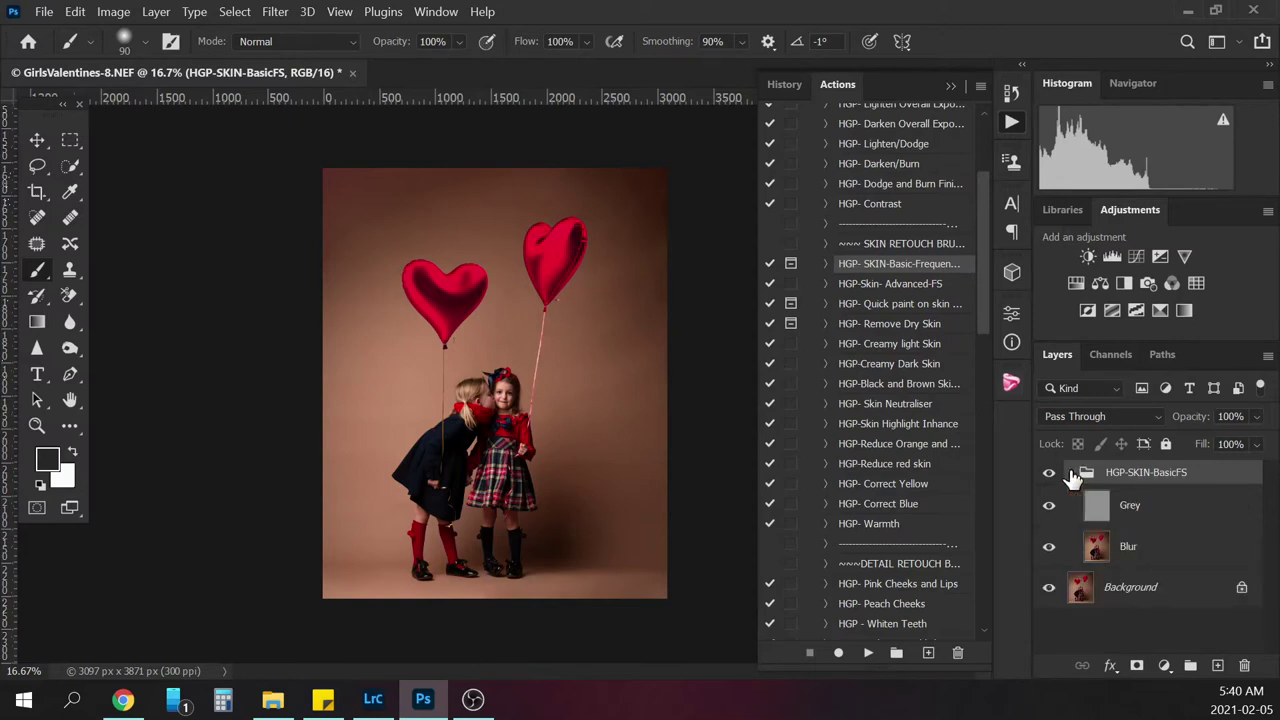
{"action": "left_click", "coordinate": [1157, 549]}
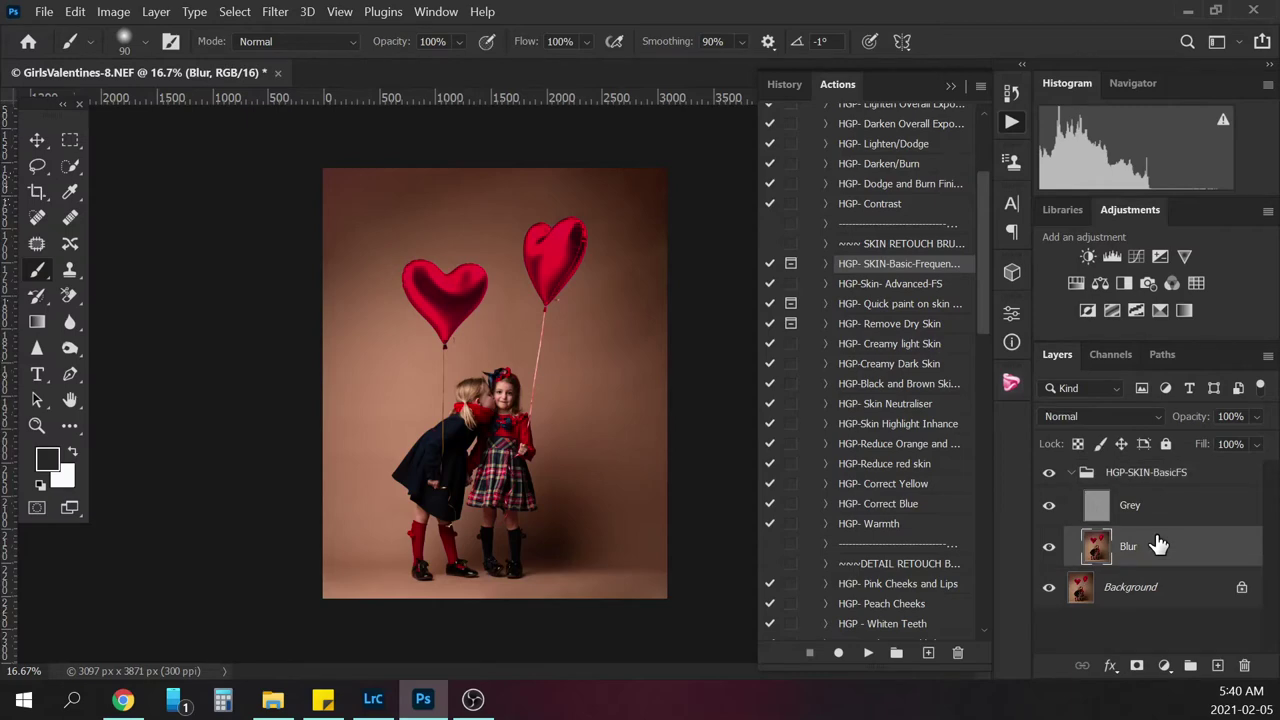
{"action": "left_click", "coordinate": [950, 86]}
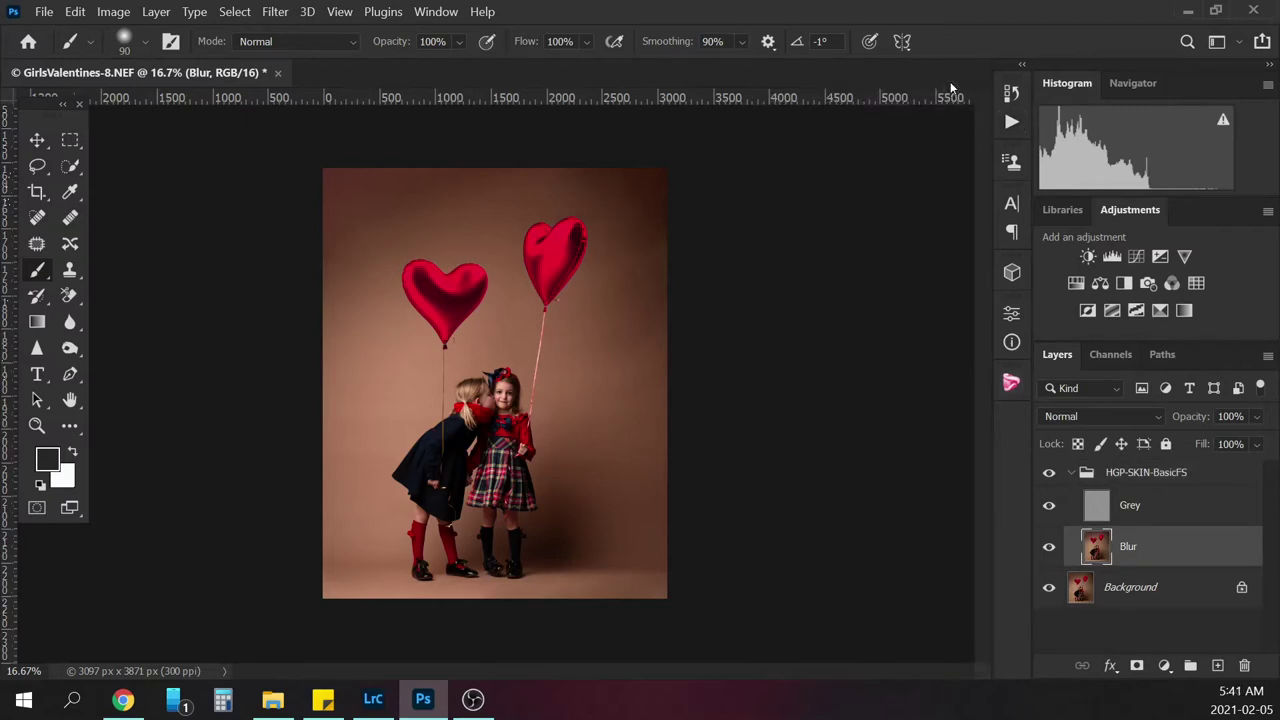
{"action": "key", "text": "ctrl+plus"}
{"action": "key", "text": "ctrl+plus"}
{"action": "key", "text": "ctrl+plus"}
{"action": "key", "text": "ctrl+plus"}
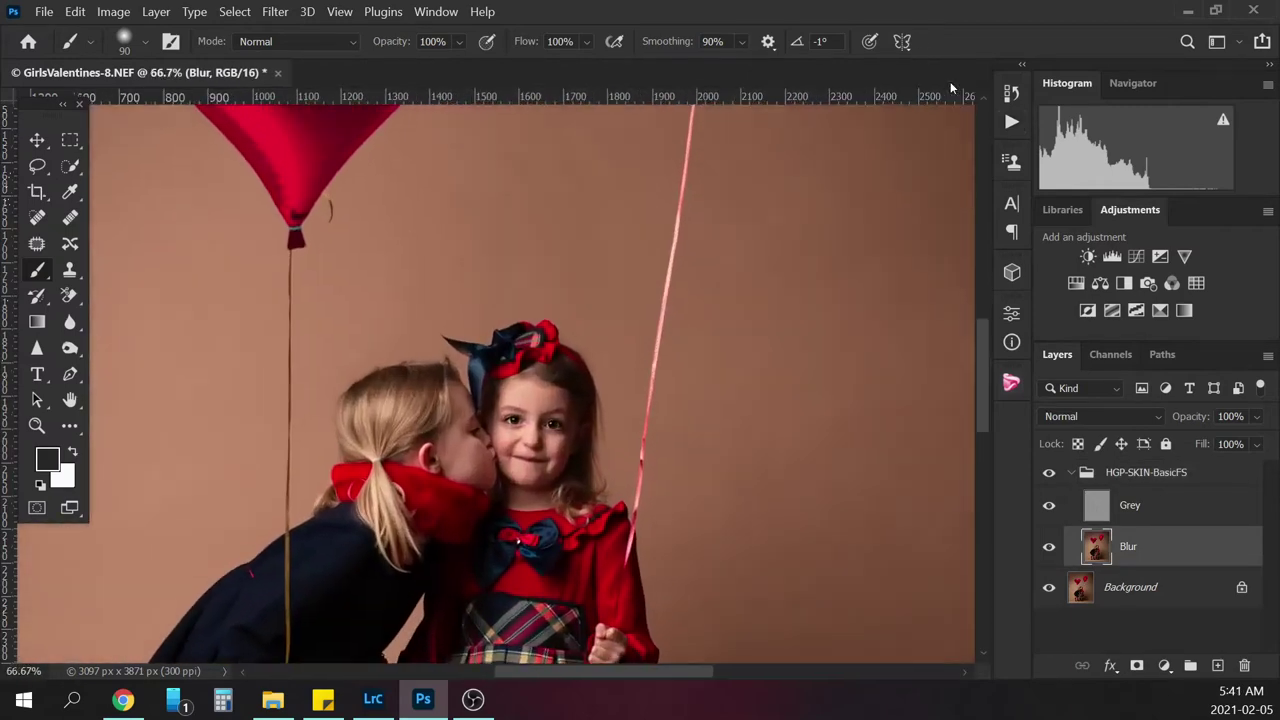
{"action": "key", "text": "ctrl+plus"}
{"action": "left_click", "coordinate": [38, 167]}
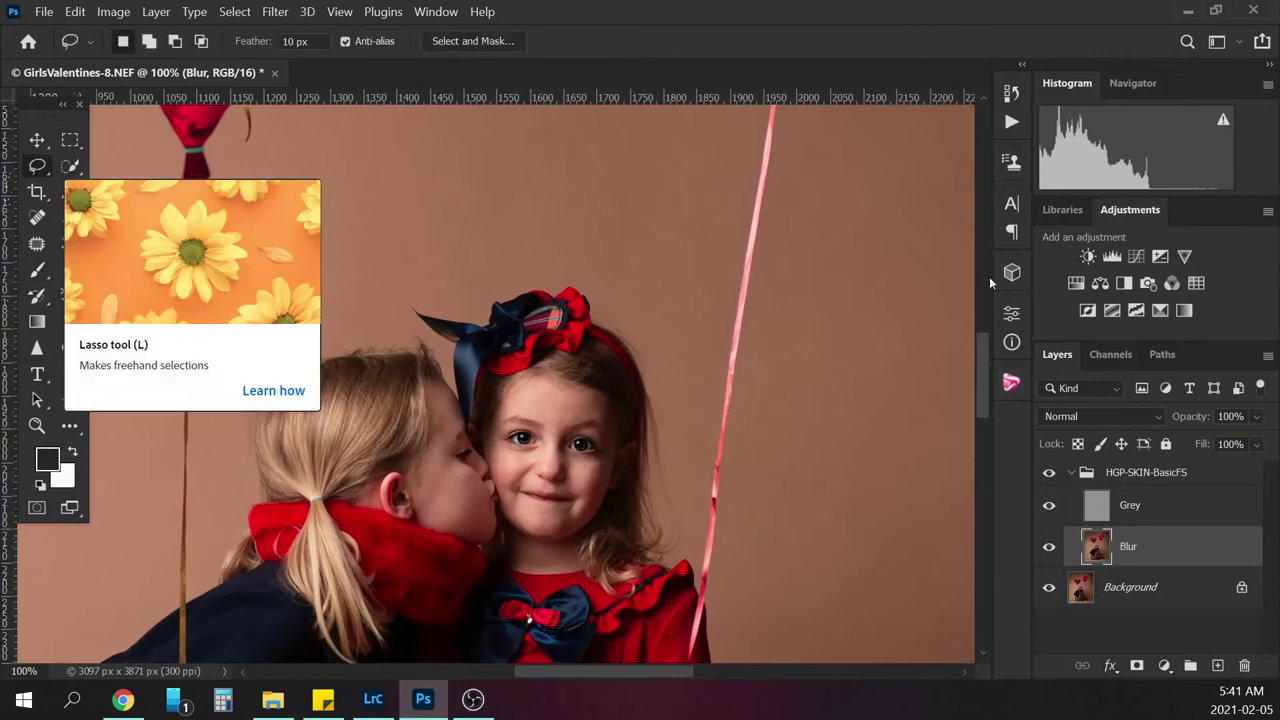
{"action": "left_click_drag", "start_coordinate": [977, 343], "coordinate": [978, 360]}
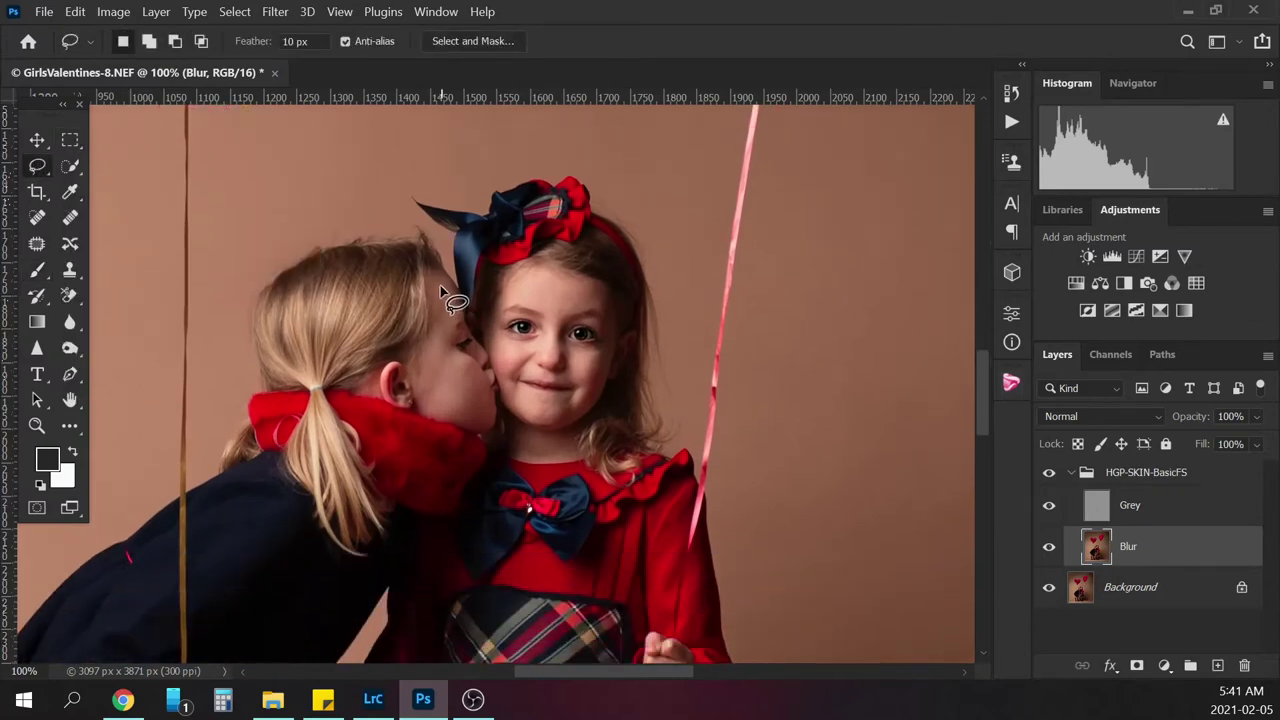
{"action": "mouse_move", "coordinate": [438, 280]}
{"action": "left_mouse_down"}
{"action": "mouse_move", "coordinate": [423, 389]}
{"action": "mouse_move", "coordinate": [436, 383]}
{"action": "mouse_move", "coordinate": [440, 281]}
{"action": "left_mouse_up"}
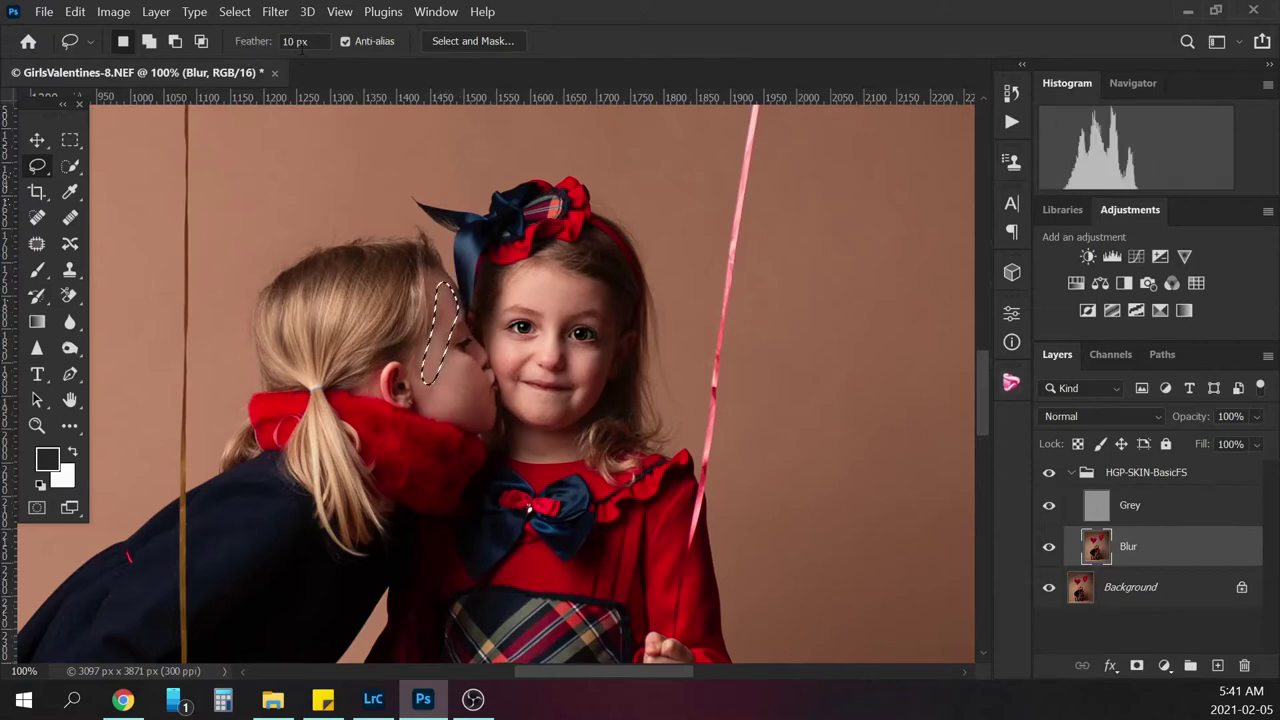
Apply a Gaussian Blur with a 10-pixel radius to the selected temple skin and clear the selection
{"action": "left_click", "coordinate": [270, 11]}
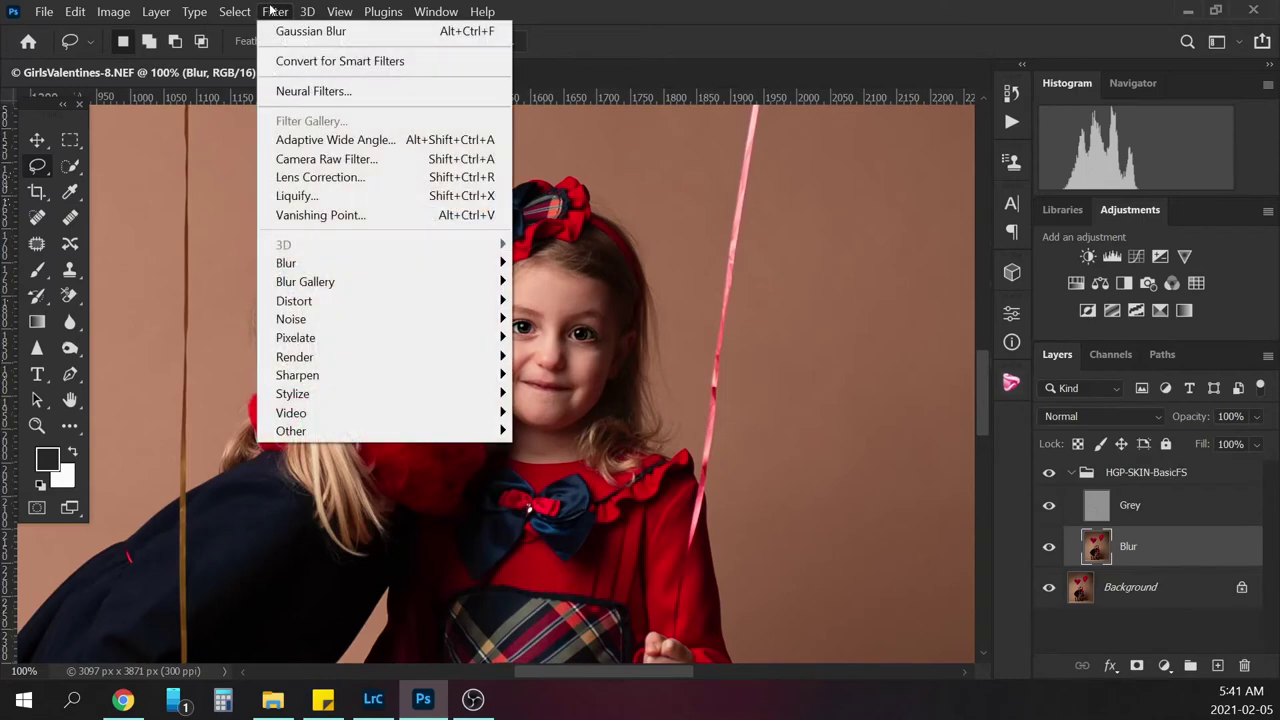
{"action": "mouse_move", "coordinate": [460, 263]}
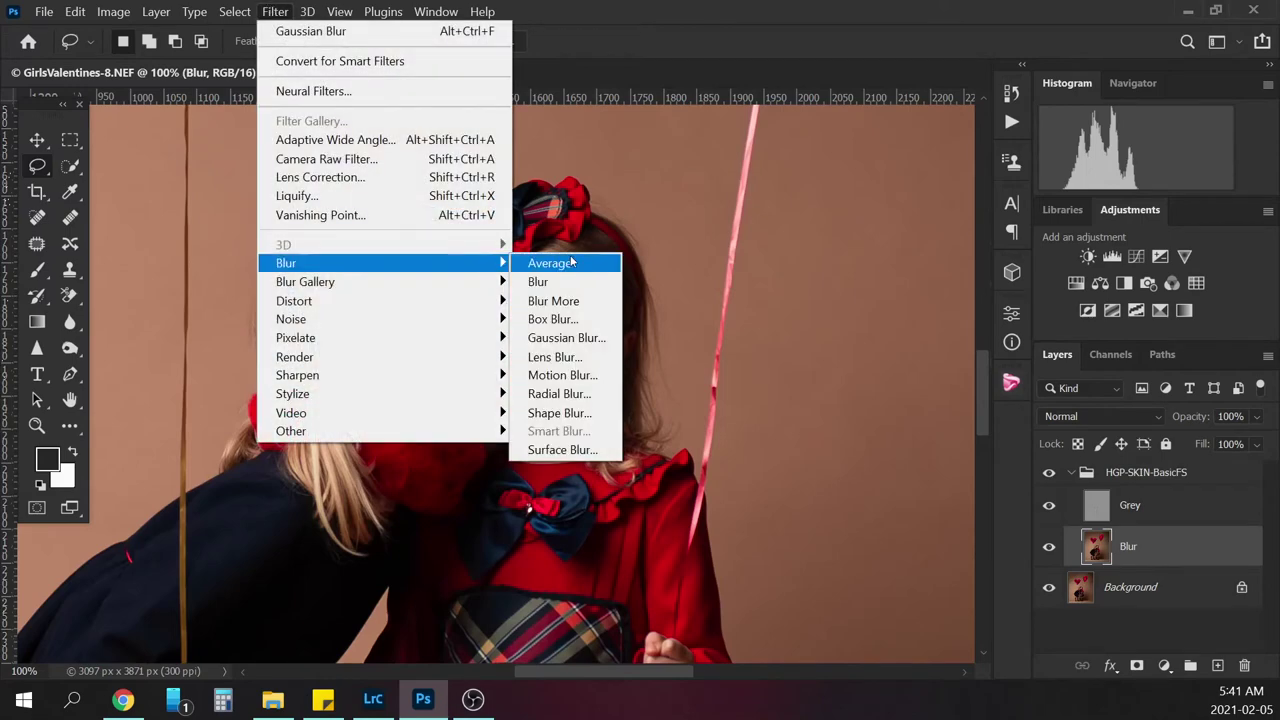
{"action": "left_click", "coordinate": [592, 340]}
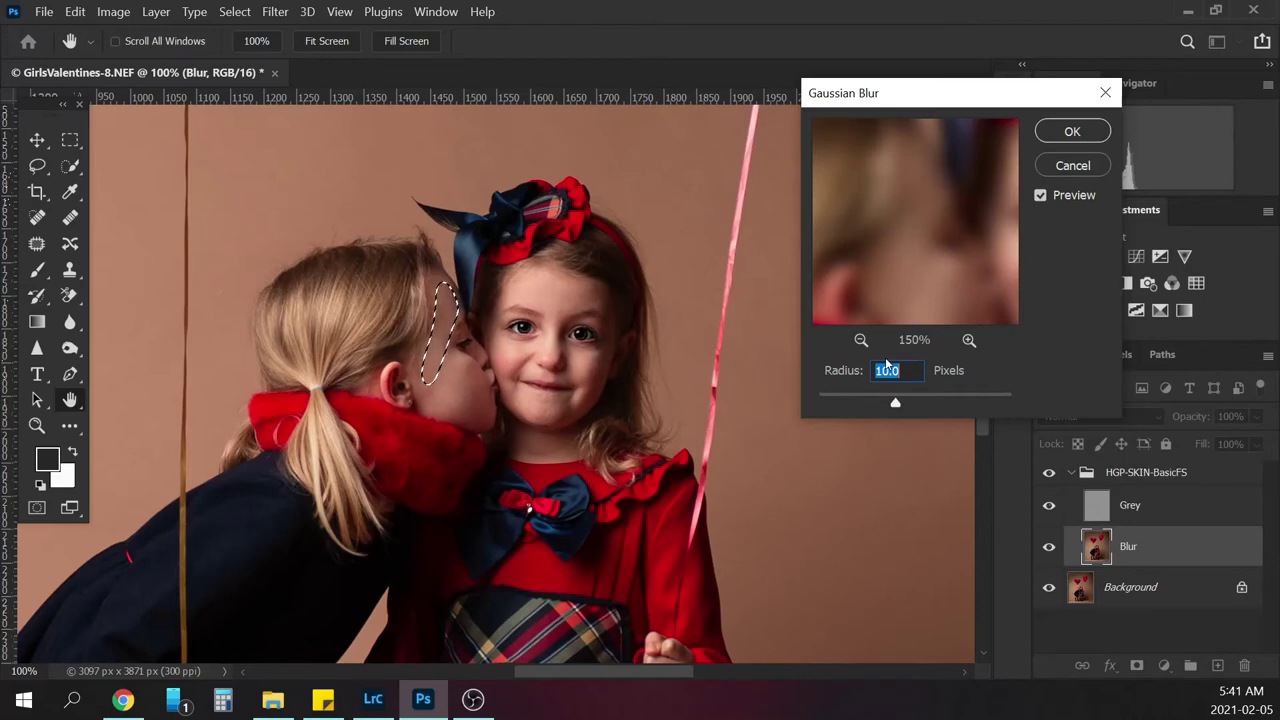
{"action": "left_click", "coordinate": [1072, 132]}
{"action": "key", "text": "ctrl+d"}
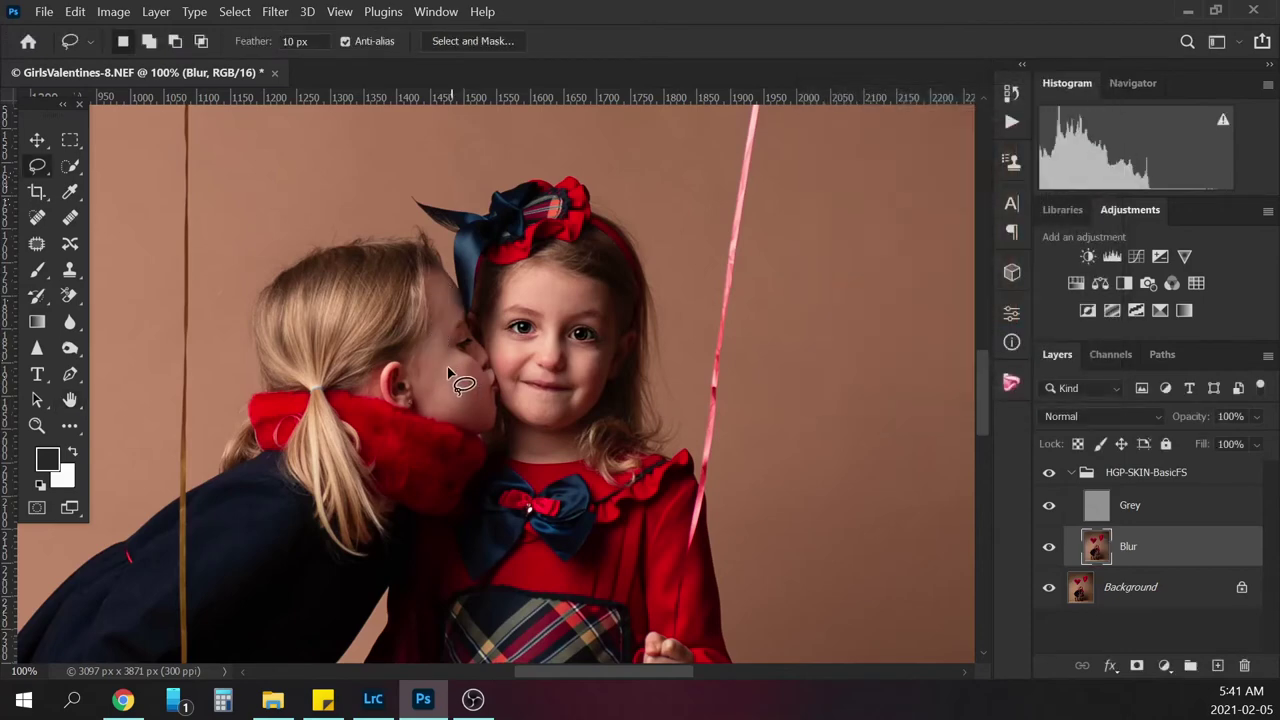
Lasso the kissing girl's cheek and the front girl's forehead in turn, smoothing each area with the same blur
{"action": "mouse_move", "coordinate": [437, 370]}
{"action": "left_mouse_down"}
{"action": "mouse_move", "coordinate": [423, 406]}
{"action": "mouse_move", "coordinate": [488, 425]}
{"action": "mouse_move", "coordinate": [492, 374]}
{"action": "mouse_move", "coordinate": [440, 362]}
{"action": "left_mouse_up"}
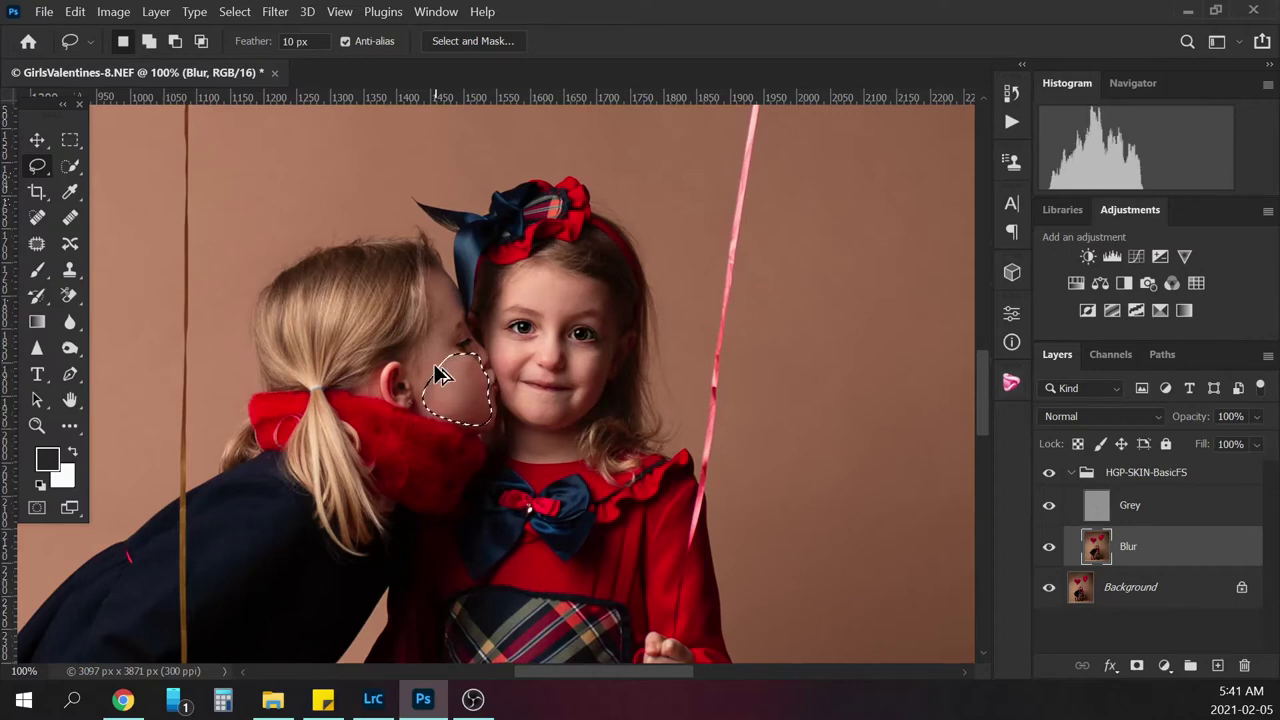
{"action": "left_click", "coordinate": [541, 291]}
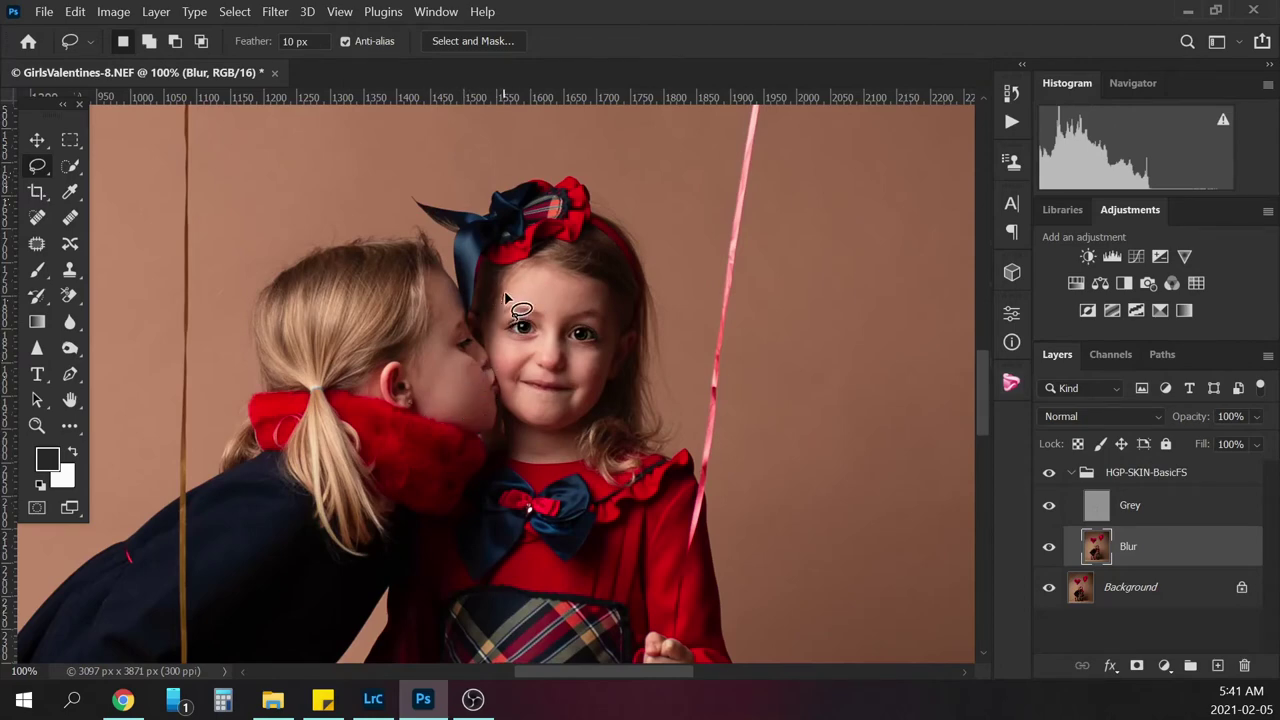
{"action": "mouse_move", "coordinate": [506, 298]}
{"action": "left_mouse_down"}
{"action": "mouse_move", "coordinate": [540, 277]}
{"action": "mouse_move", "coordinate": [596, 300]}
{"action": "mouse_move", "coordinate": [558, 316]}
{"action": "mouse_move", "coordinate": [505, 308]}
{"action": "mouse_move", "coordinate": [510, 296]}
{"action": "left_mouse_up"}
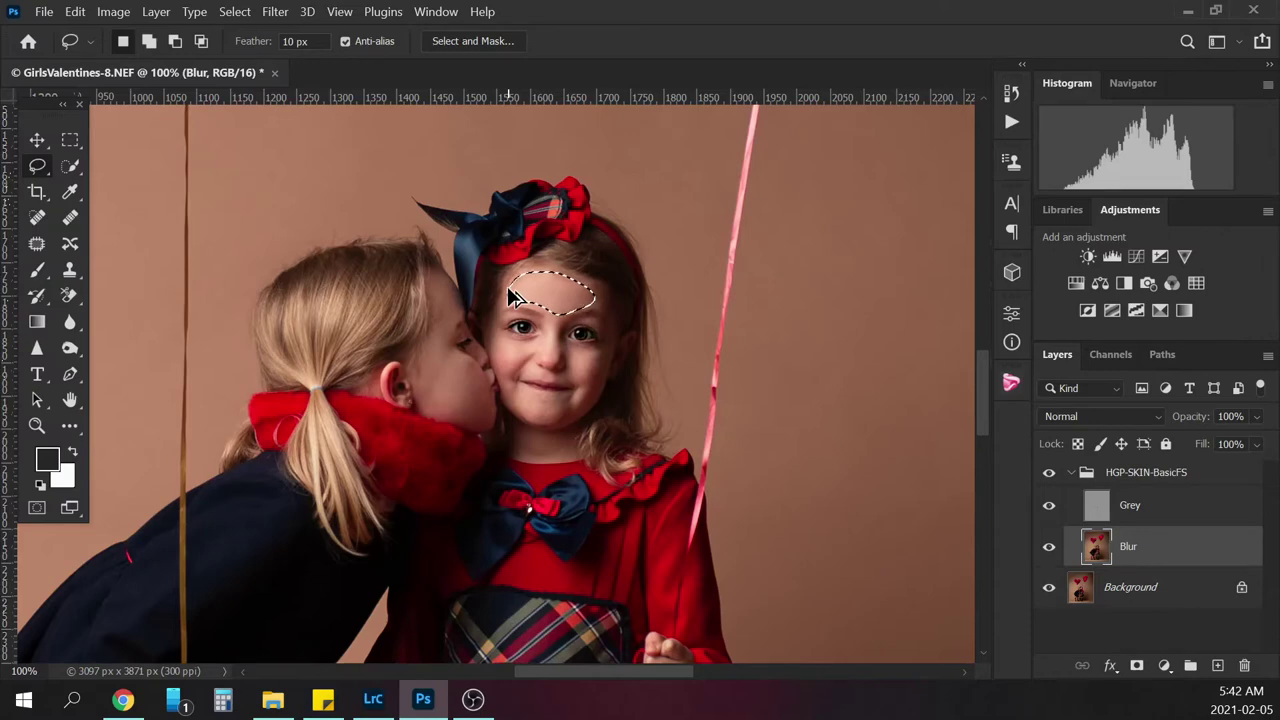
{"action": "left_click", "coordinate": [551, 327]}
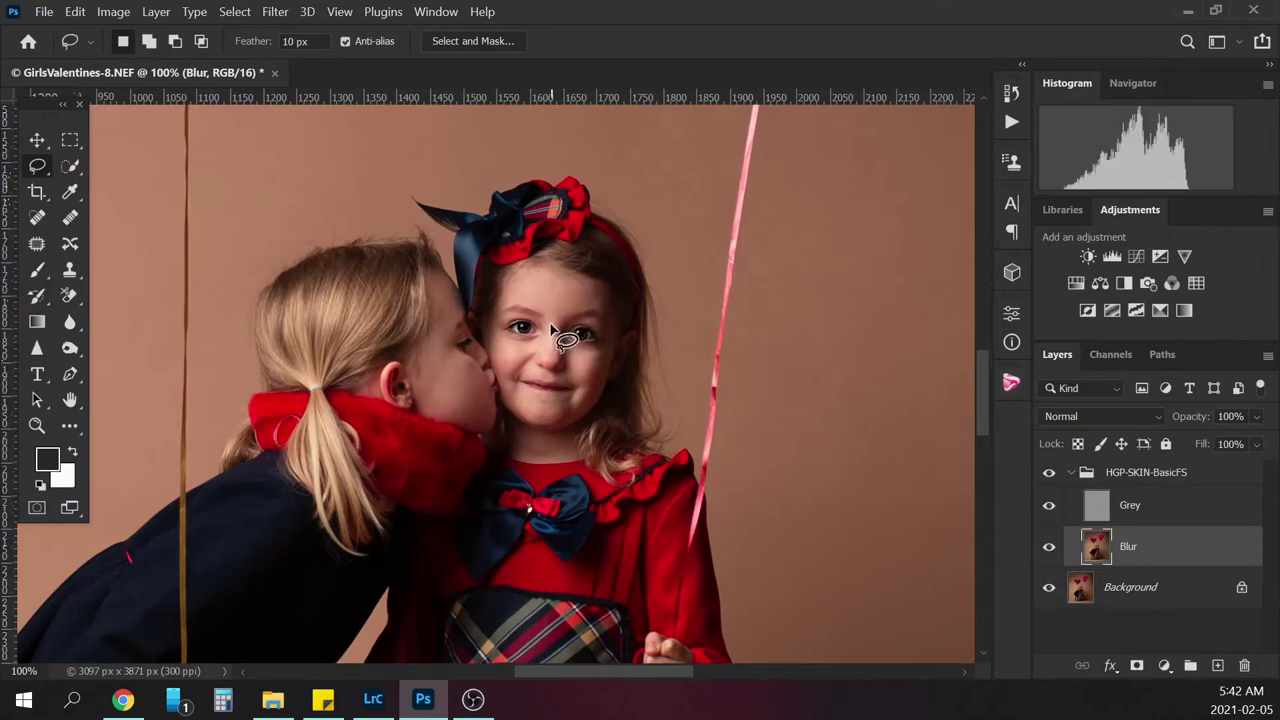
Lasso and blur the front girl's nose, both cheeks and neck one area at a time on the Blur layer
{"action": "mouse_move", "coordinate": [551, 327]}
{"action": "left_mouse_down"}
{"action": "mouse_move", "coordinate": [537, 355]}
{"action": "mouse_move", "coordinate": [558, 378]}
{"action": "mouse_move", "coordinate": [575, 342]}
{"action": "mouse_move", "coordinate": [555, 320]}
{"action": "left_mouse_up"}
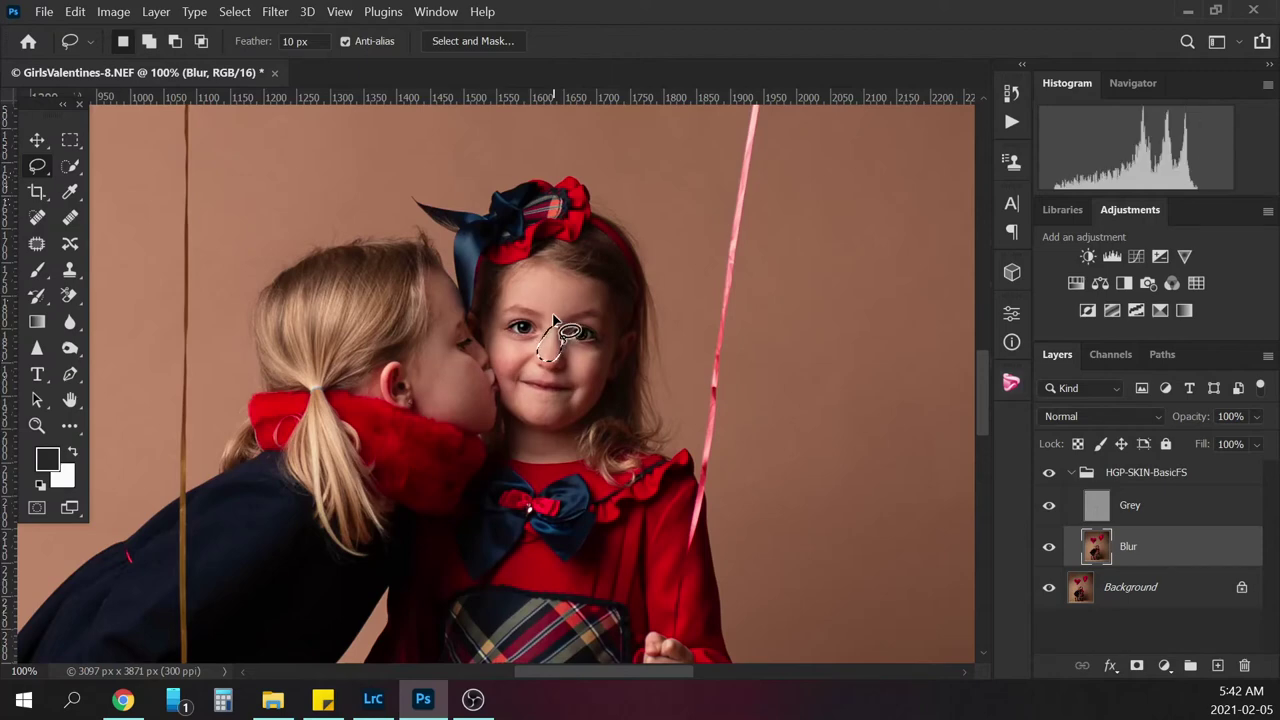
{"action": "mouse_move", "coordinate": [492, 330]}
{"action": "left_mouse_down"}
{"action": "mouse_move", "coordinate": [544, 337]}
{"action": "mouse_move", "coordinate": [516, 417]}
{"action": "mouse_move", "coordinate": [490, 340]}
{"action": "left_mouse_up"}
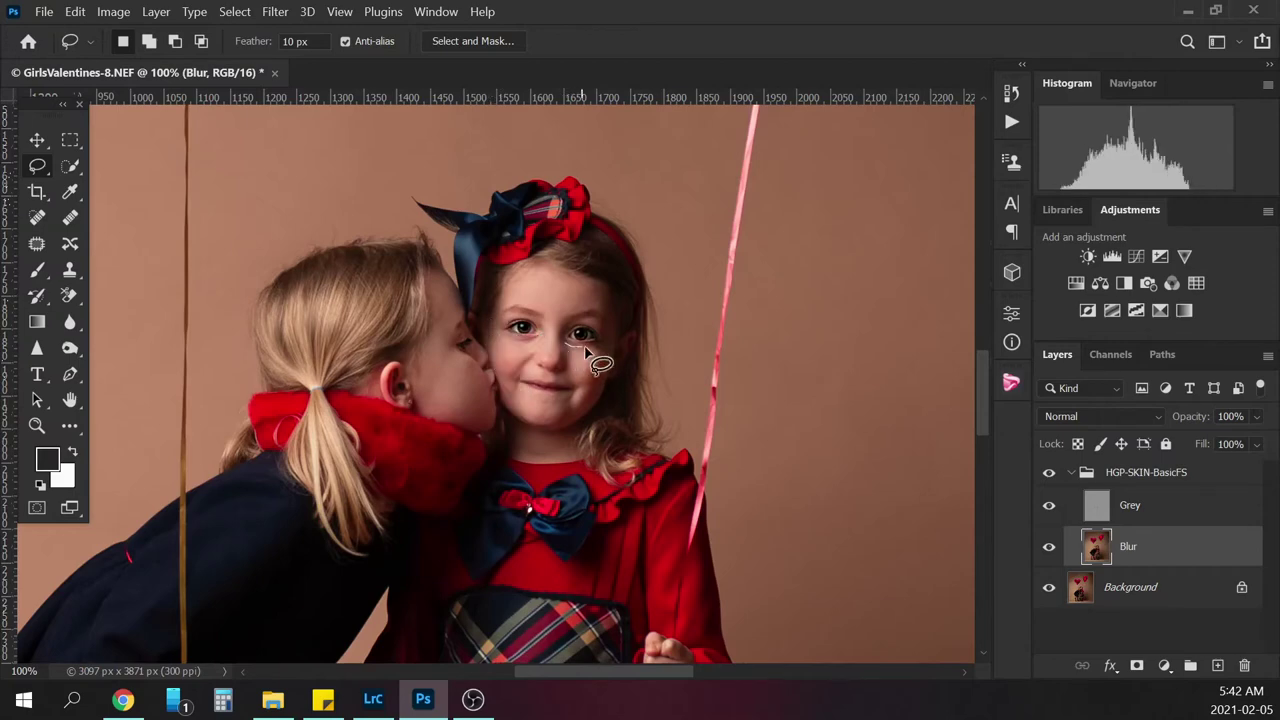
{"action": "mouse_move", "coordinate": [586, 352]}
{"action": "left_mouse_down"}
{"action": "mouse_move", "coordinate": [582, 413]}
{"action": "mouse_move", "coordinate": [548, 427]}
{"action": "mouse_move", "coordinate": [578, 389]}
{"action": "mouse_move", "coordinate": [557, 377]}
{"action": "mouse_move", "coordinate": [566, 340]}
{"action": "left_mouse_up"}
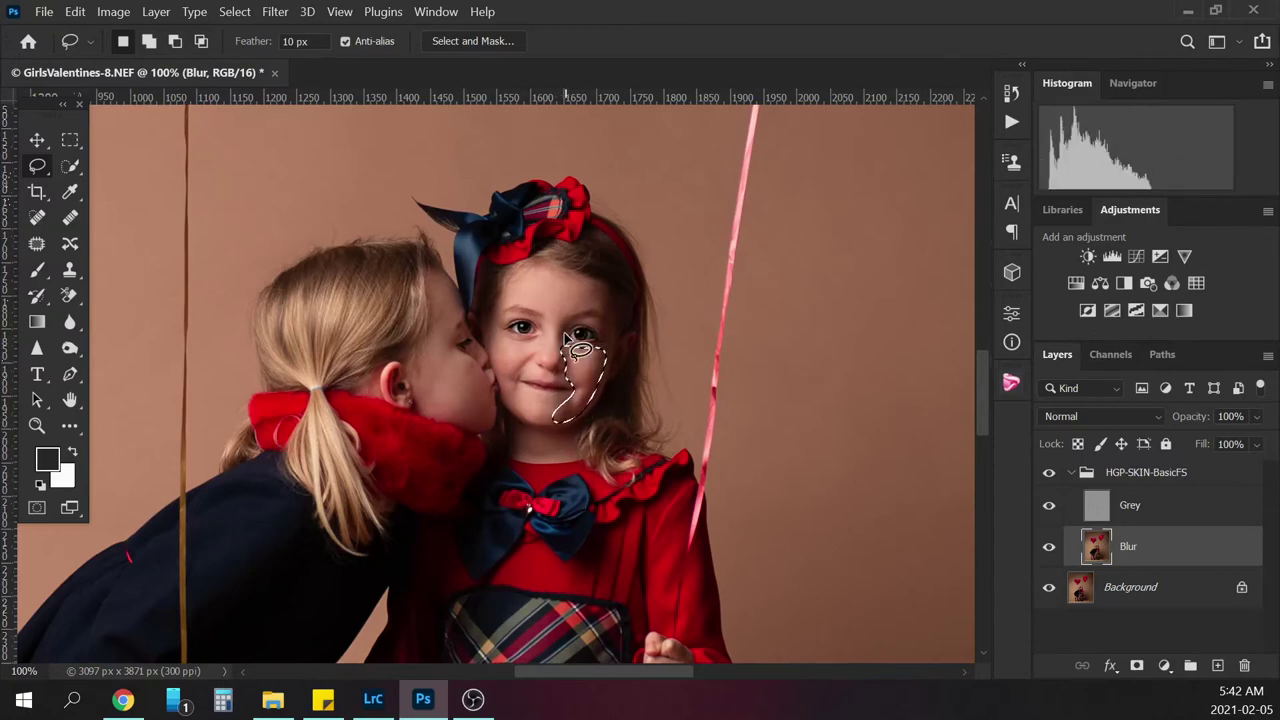
{"action": "mouse_move", "coordinate": [520, 385]}
{"action": "left_mouse_down"}
{"action": "mouse_move", "coordinate": [570, 399]}
{"action": "mouse_move", "coordinate": [573, 416]}
{"action": "mouse_move", "coordinate": [541, 427]}
{"action": "mouse_move", "coordinate": [514, 392]}
{"action": "mouse_move", "coordinate": [513, 452]}
{"action": "mouse_move", "coordinate": [569, 457]}
{"action": "mouse_move", "coordinate": [577, 428]}
{"action": "mouse_move", "coordinate": [512, 420]}
{"action": "left_mouse_up"}
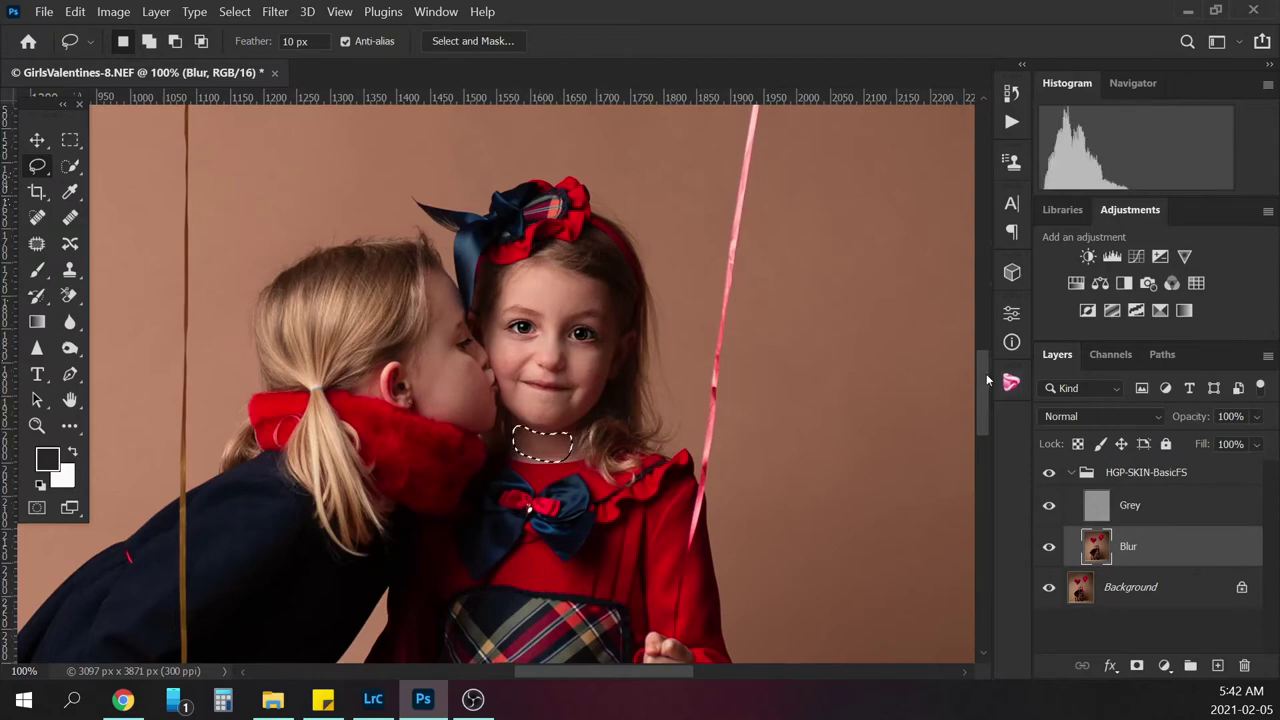
Lasso and blur the front girl's two bare knees and the kissing girl's rear knee, clearing the selection when done
{"action": "left_click_drag", "start_coordinate": [989, 381], "coordinate": [973, 448]}
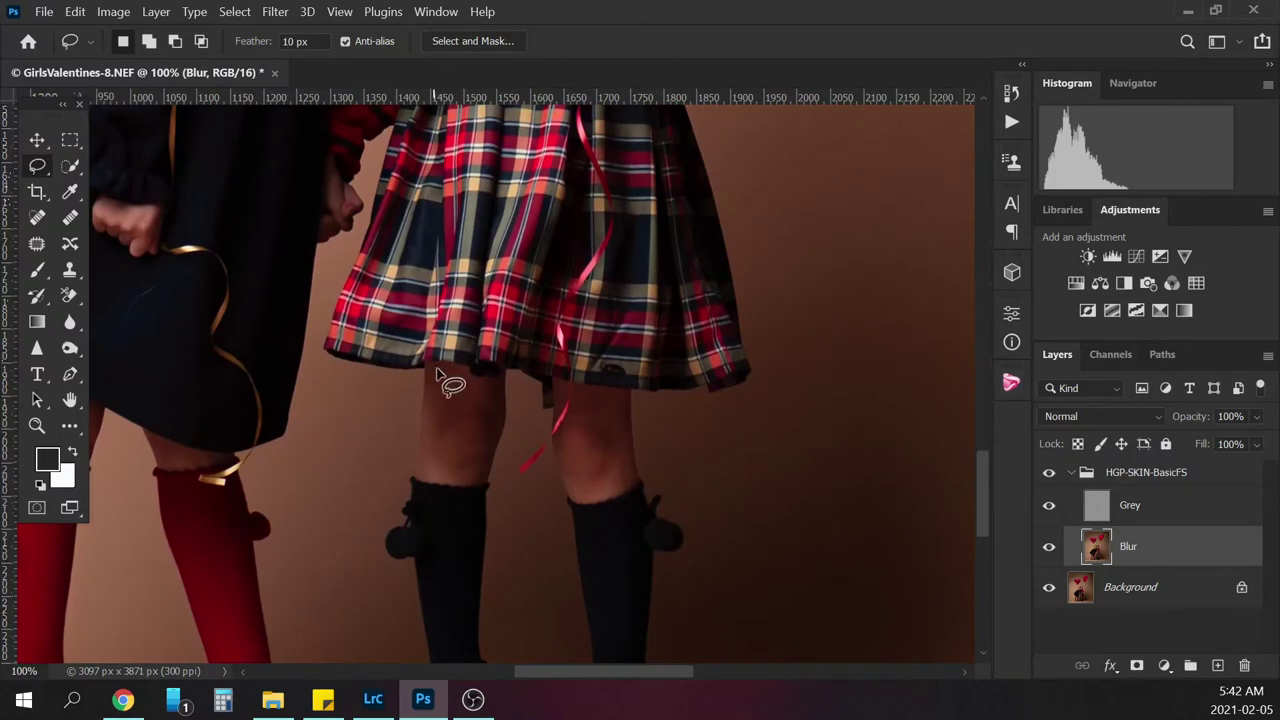
{"action": "mouse_move", "coordinate": [436, 374]}
{"action": "left_mouse_down"}
{"action": "mouse_move", "coordinate": [495, 382]}
{"action": "mouse_move", "coordinate": [490, 366]}
{"action": "mouse_move", "coordinate": [463, 374]}
{"action": "mouse_move", "coordinate": [493, 385]}
{"action": "mouse_move", "coordinate": [498, 417]}
{"action": "mouse_move", "coordinate": [474, 480]}
{"action": "mouse_move", "coordinate": [422, 478]}
{"action": "mouse_move", "coordinate": [430, 372]}
{"action": "left_mouse_up"}
{"action": "key", "text": "Return"}
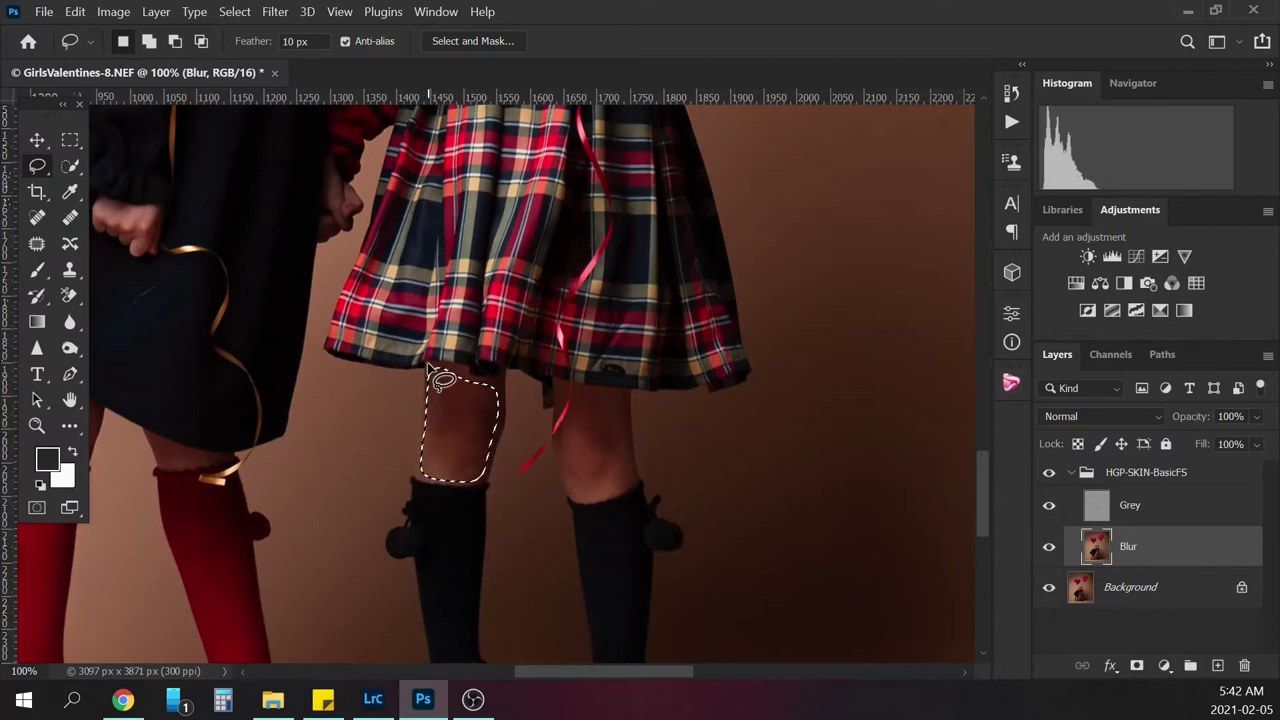
{"action": "mouse_move", "coordinate": [580, 388]}
{"action": "left_mouse_down"}
{"action": "mouse_move", "coordinate": [618, 395]}
{"action": "mouse_move", "coordinate": [636, 478]}
{"action": "mouse_move", "coordinate": [626, 494]}
{"action": "mouse_move", "coordinate": [568, 483]}
{"action": "mouse_move", "coordinate": [563, 440]}
{"action": "mouse_move", "coordinate": [582, 390]}
{"action": "left_mouse_up"}
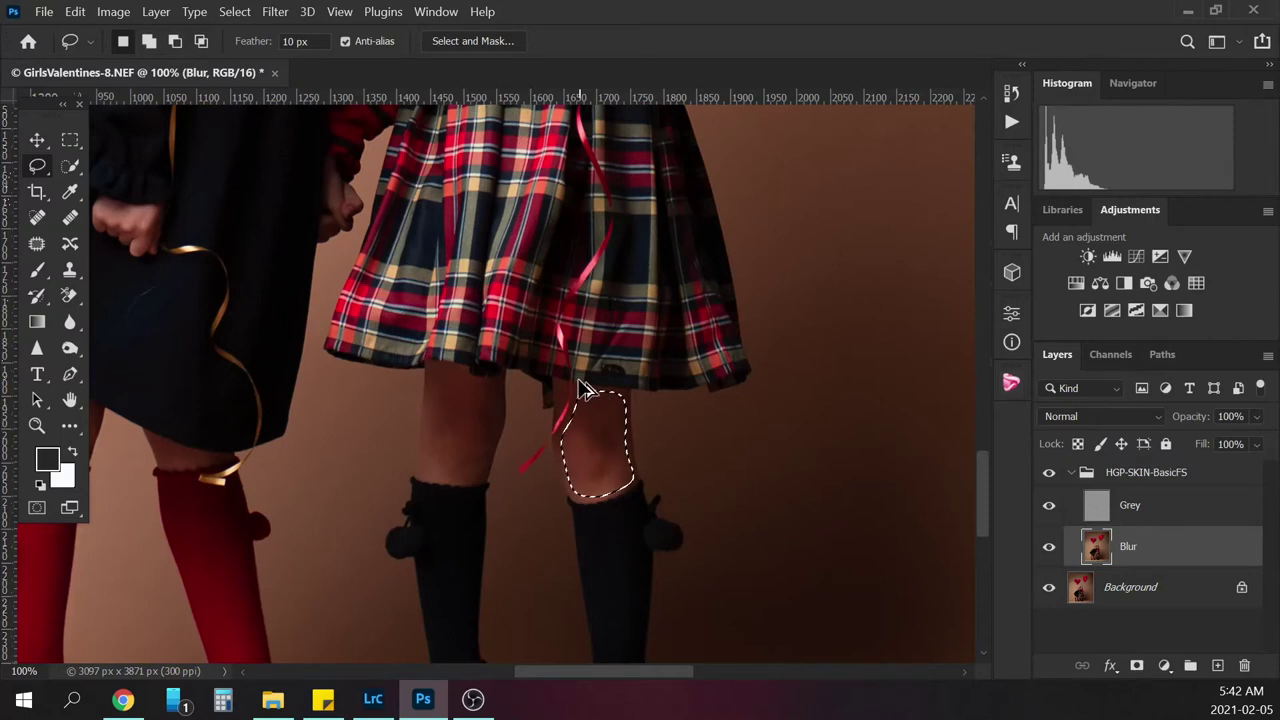
{"action": "left_click_drag", "start_coordinate": [664, 672], "coordinate": [622, 672]}
{"action": "mouse_move", "coordinate": [241, 353]}
{"action": "left_mouse_down"}
{"action": "mouse_move", "coordinate": [225, 440]}
{"action": "mouse_move", "coordinate": [282, 464]}
{"action": "mouse_move", "coordinate": [302, 455]}
{"action": "mouse_move", "coordinate": [311, 426]}
{"action": "mouse_move", "coordinate": [245, 344]}
{"action": "left_mouse_up"}
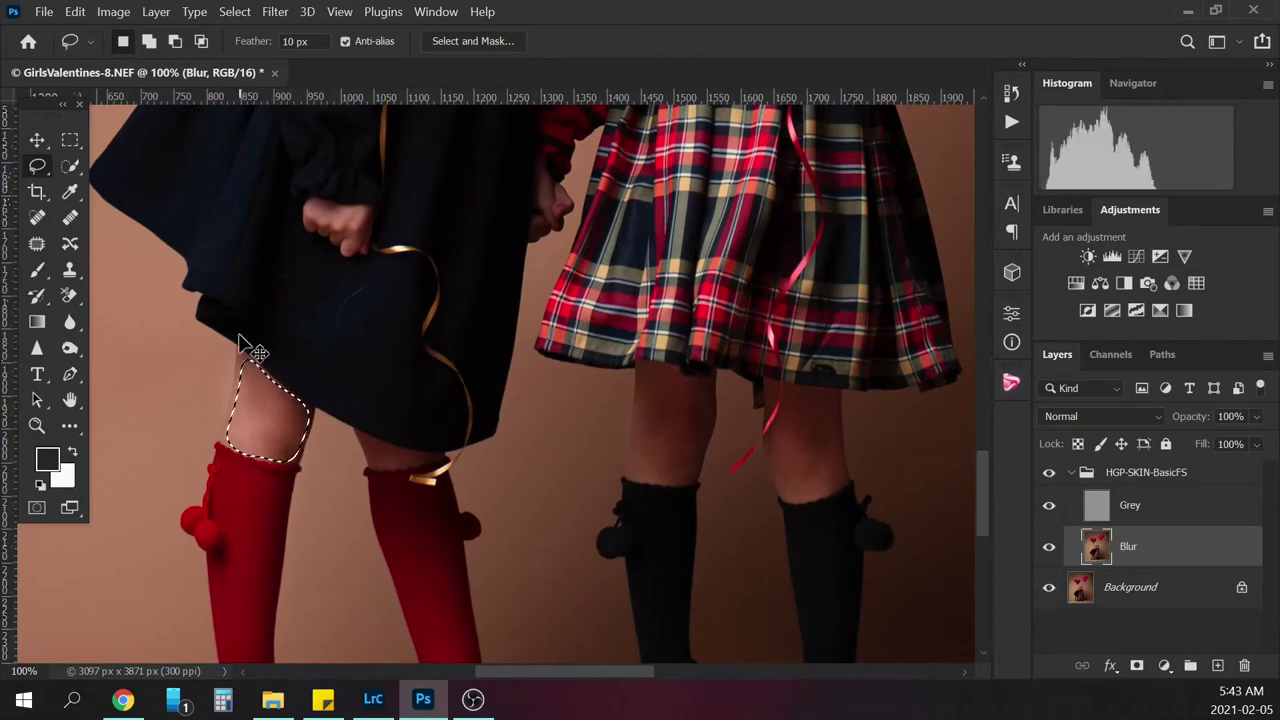
{"action": "key", "text": "ctrl+d"}
On the Grey layer, remove the stray light mark from the kissing girl's dark dress with a 15 px Spot Healing Brush
{"action": "left_click", "coordinate": [1133, 507]}
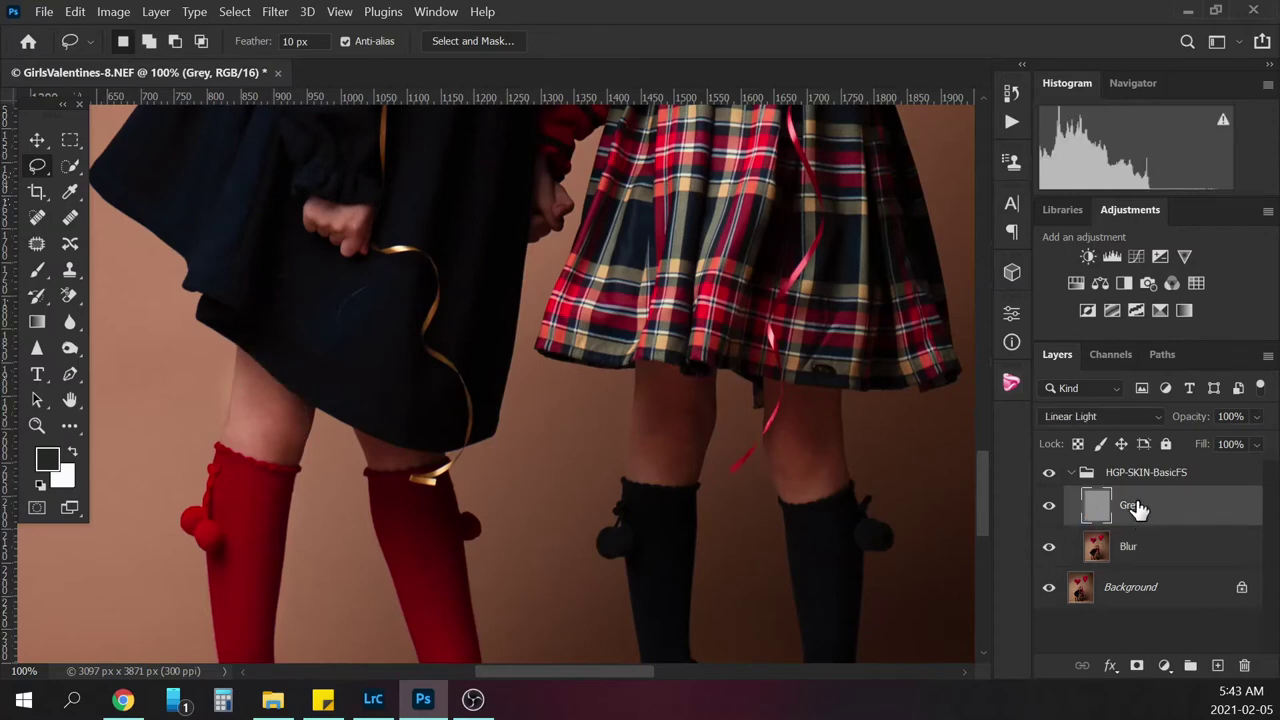
{"action": "left_click", "coordinate": [37, 218]}
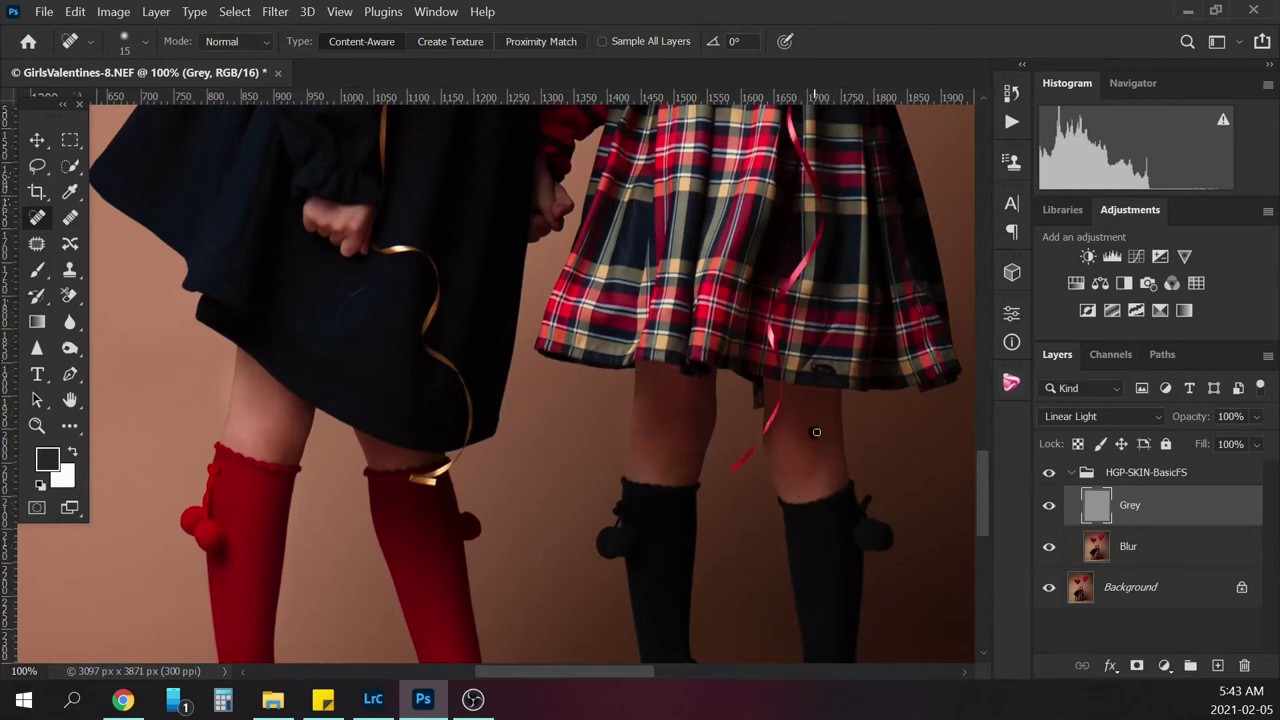
{"action": "left_click_drag", "start_coordinate": [977, 490], "coordinate": [981, 397]}
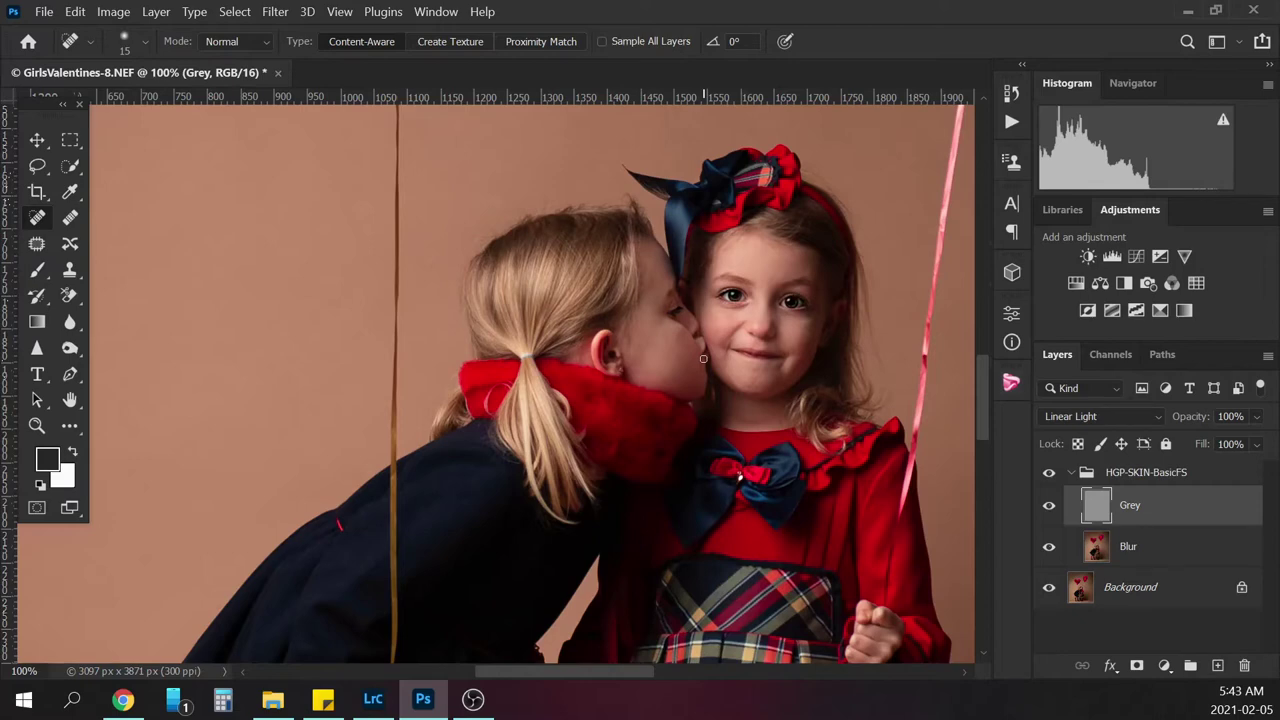
{"action": "left_click_drag", "start_coordinate": [982, 388], "coordinate": [978, 449]}
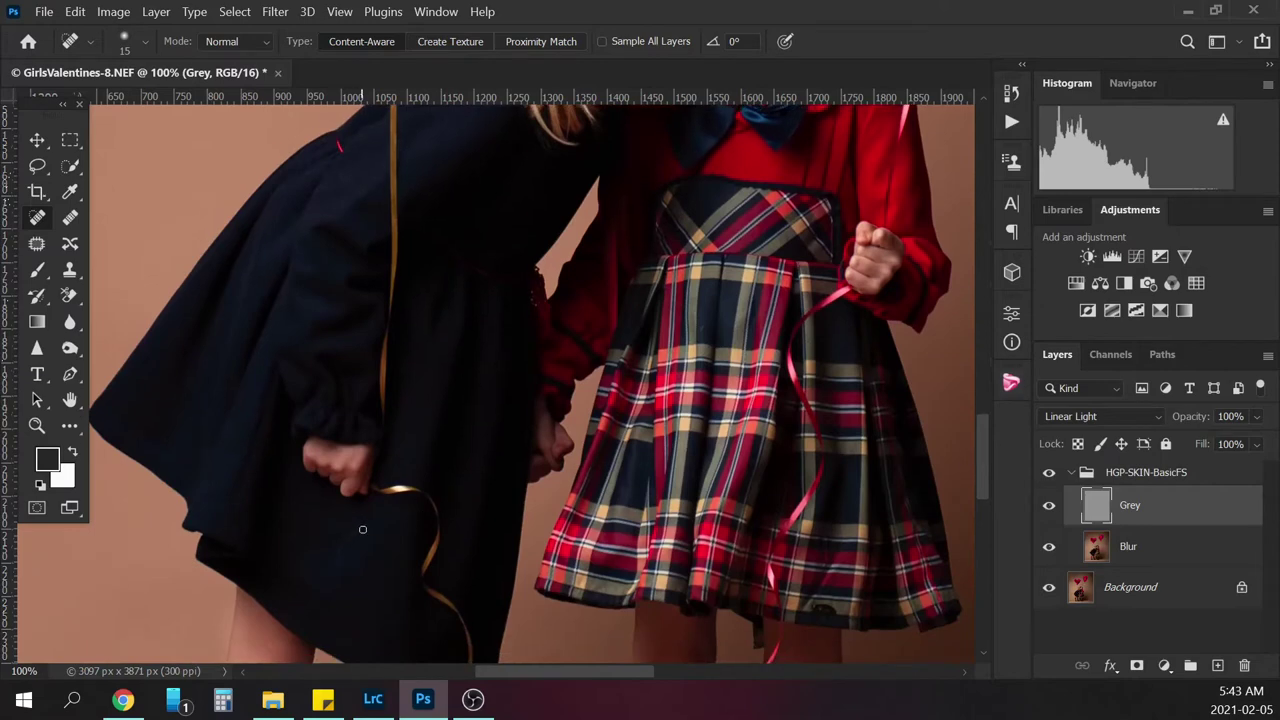
{"action": "left_click_drag", "start_coordinate": [340, 576], "coordinate": [341, 572]}
{"action": "mouse_move", "coordinate": [985, 430]}
{"action": "left_mouse_down"}
{"action": "mouse_move", "coordinate": [986, 394]}
{"action": "mouse_move", "coordinate": [980, 433]}
{"action": "mouse_move", "coordinate": [976, 418]}
{"action": "left_mouse_up"}
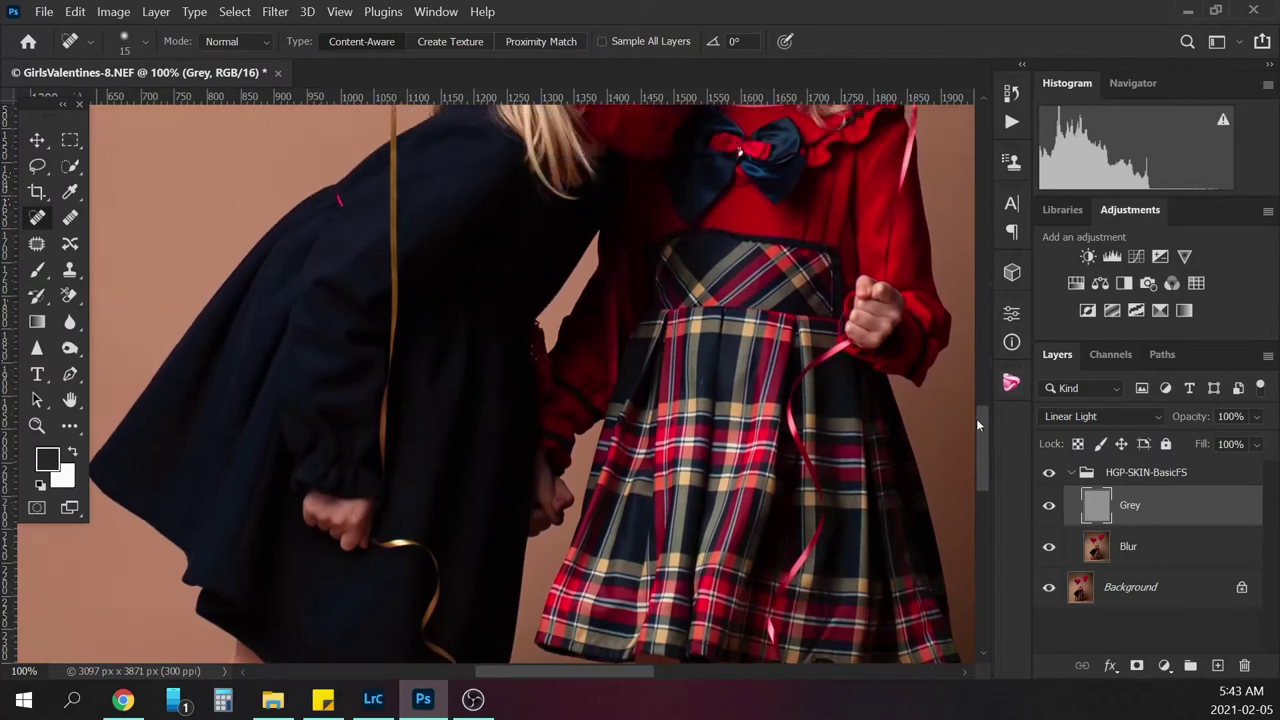
Collapse the HGP-SKIN-BasicFS group and compare the portrait with and without the skin retouching
{"action": "left_click", "coordinate": [1072, 473]}
{"action": "left_click_drag", "start_coordinate": [982, 449], "coordinate": [971, 394]}
{"action": "left_click", "coordinate": [1049, 476]}
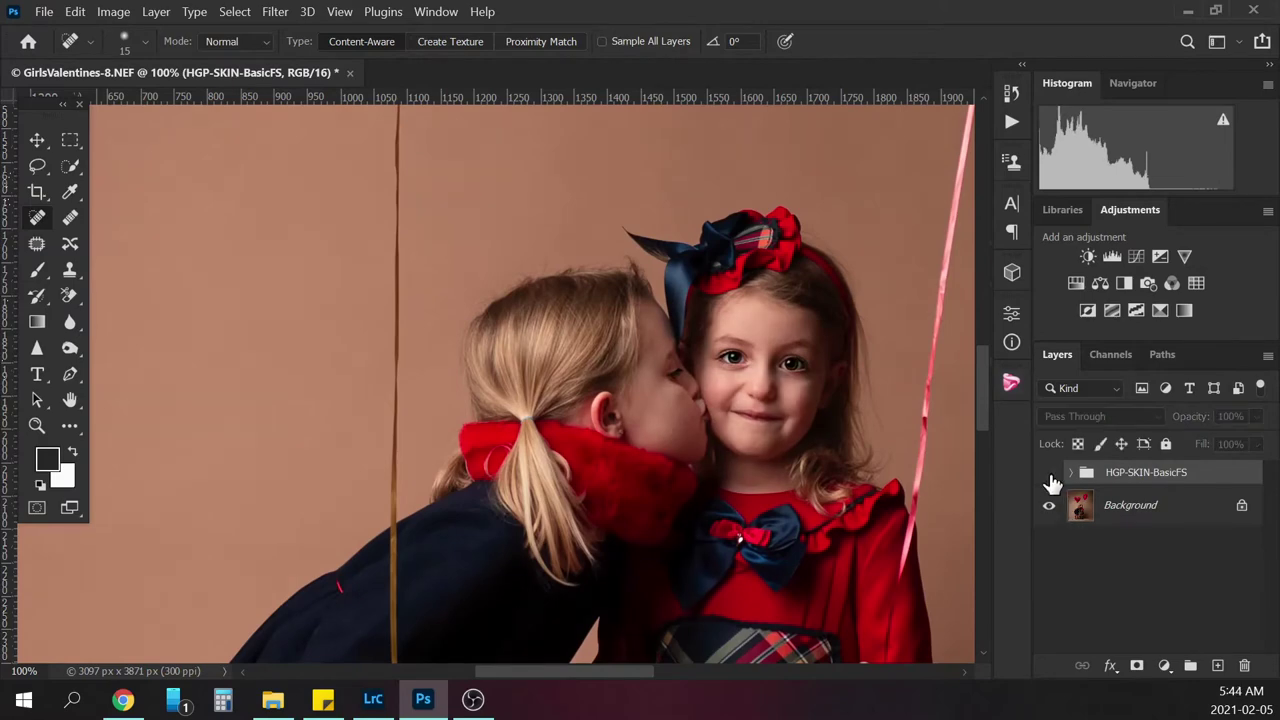
{"action": "left_click", "coordinate": [1049, 476]}
{"action": "left_click", "coordinate": [1050, 477]}
{"action": "left_click", "coordinate": [1051, 477]}
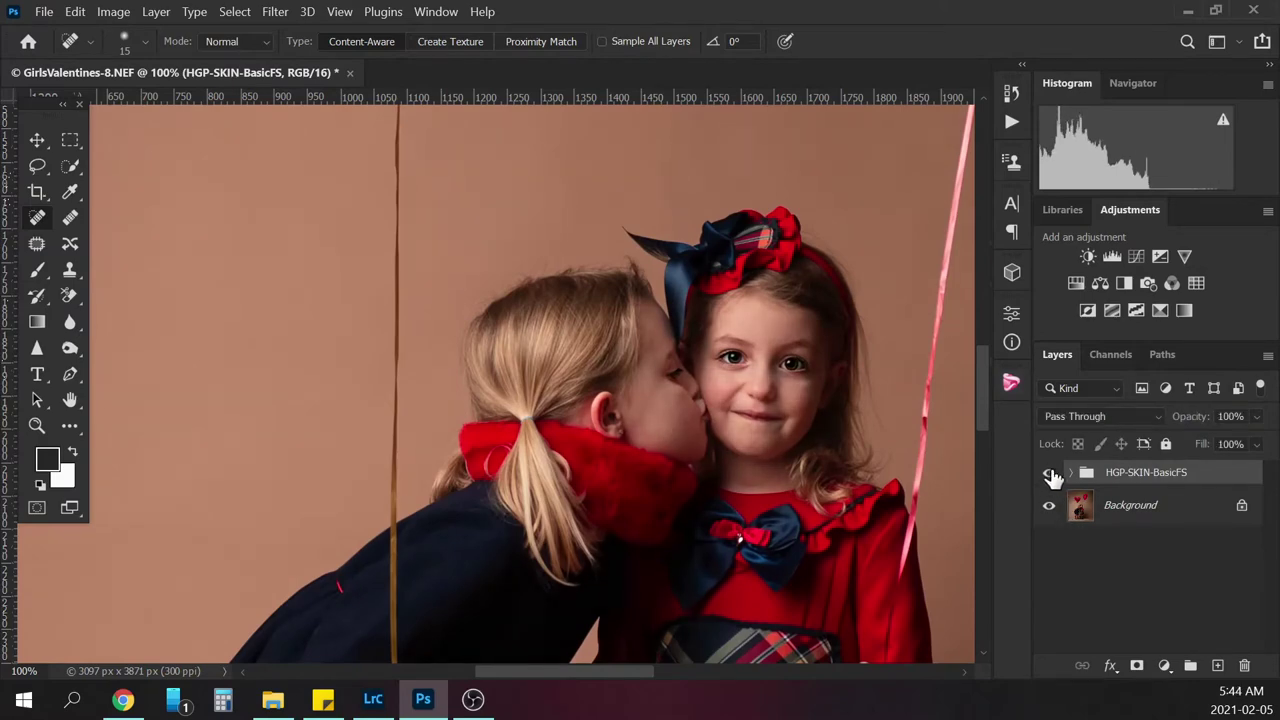
Flatten the image and duplicate the Background layer
{"action": "right_click", "coordinate": [1168, 514]}
{"action": "left_click", "coordinate": [1170, 446]}
{"action": "left_click_drag", "start_coordinate": [1194, 486], "coordinate": [1218, 665]}
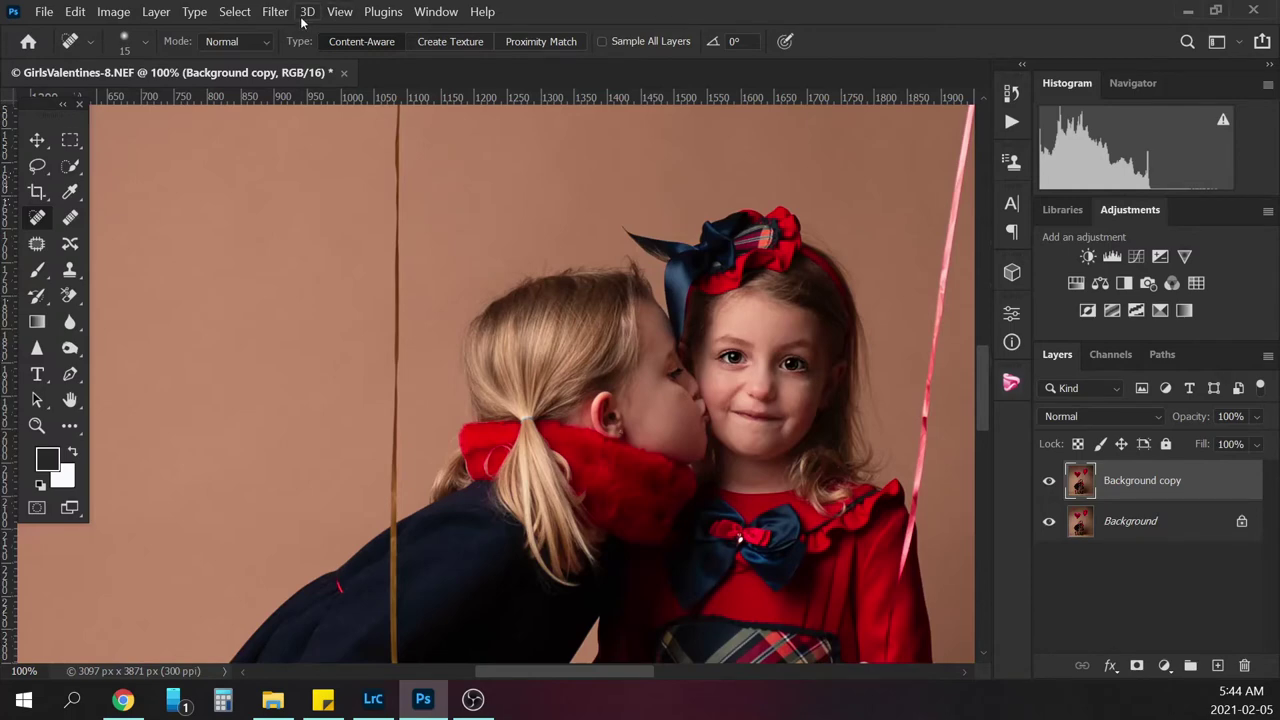
Open the Liquify filter on the duplicated background layer
{"action": "key", "text": "ctrl+plus"}
{"action": "key", "text": "ctrl+minus"}
{"action": "key", "text": "ctrl+minus"}
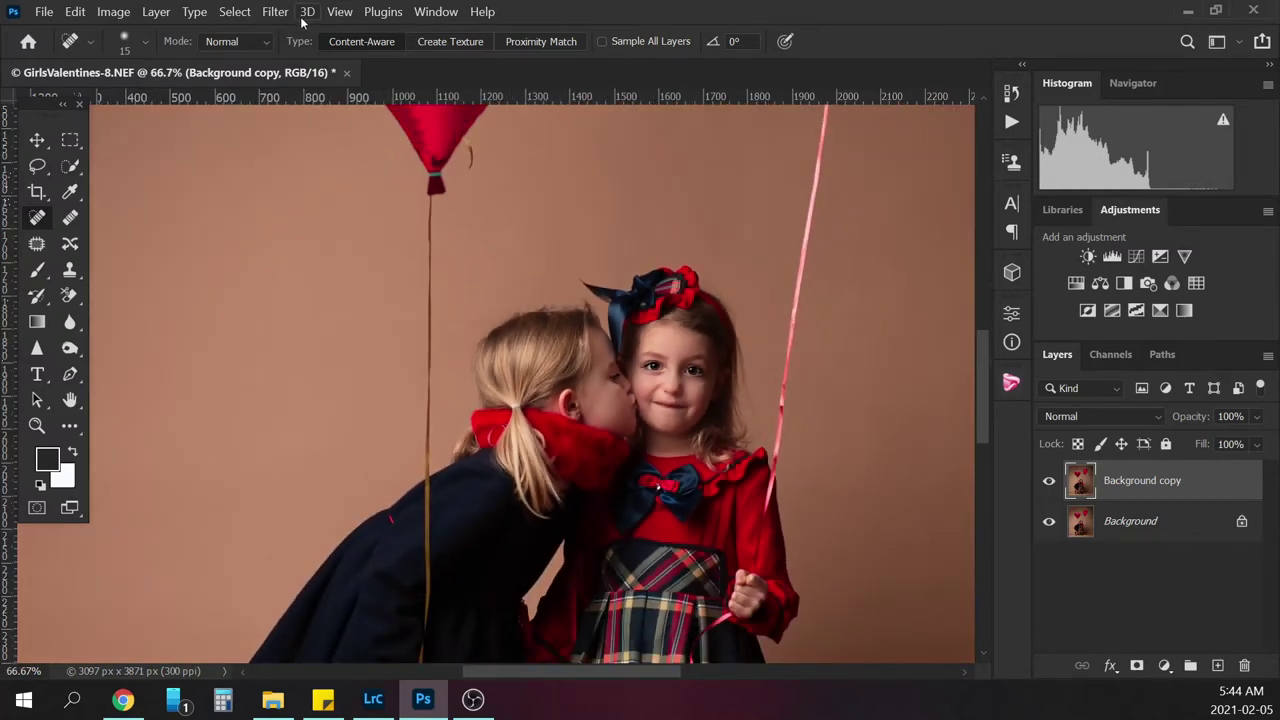
{"action": "left_click", "coordinate": [278, 14]}
{"action": "left_click", "coordinate": [321, 195]}
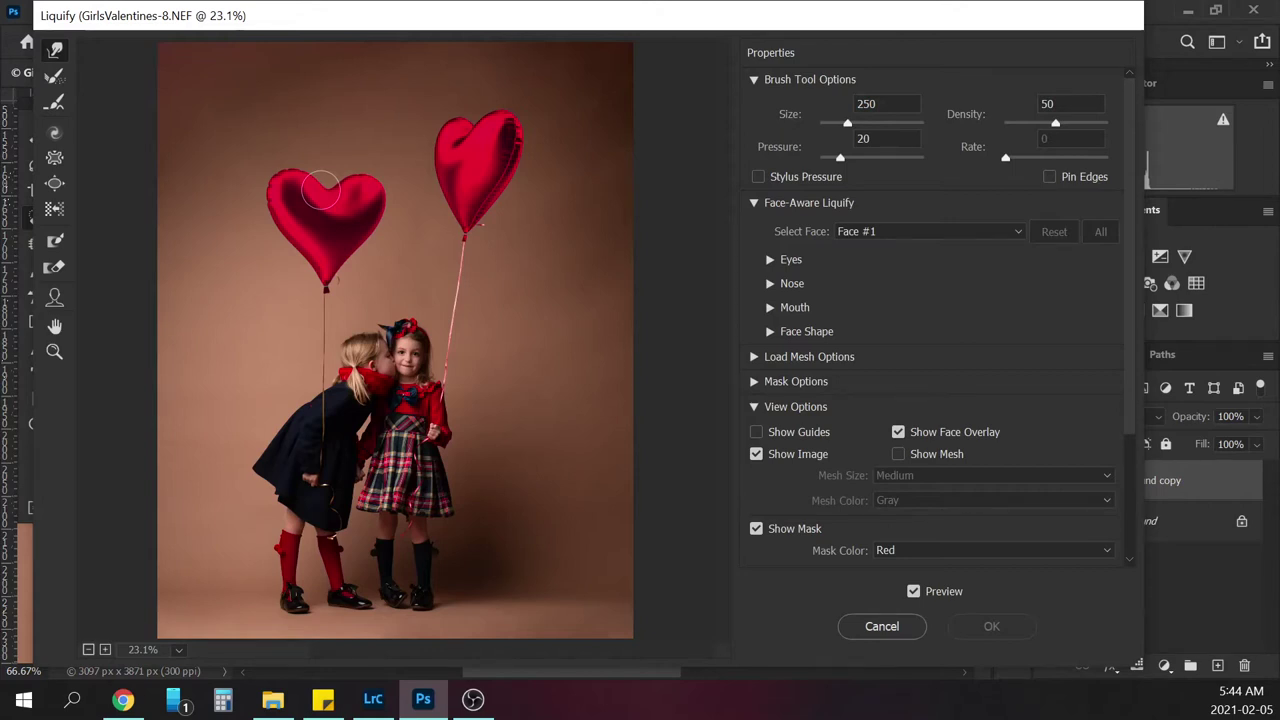
{"action": "key", "text": "ctrl+space"}
{"action": "left_click", "coordinate": [320, 190], "text": "ctrl"}
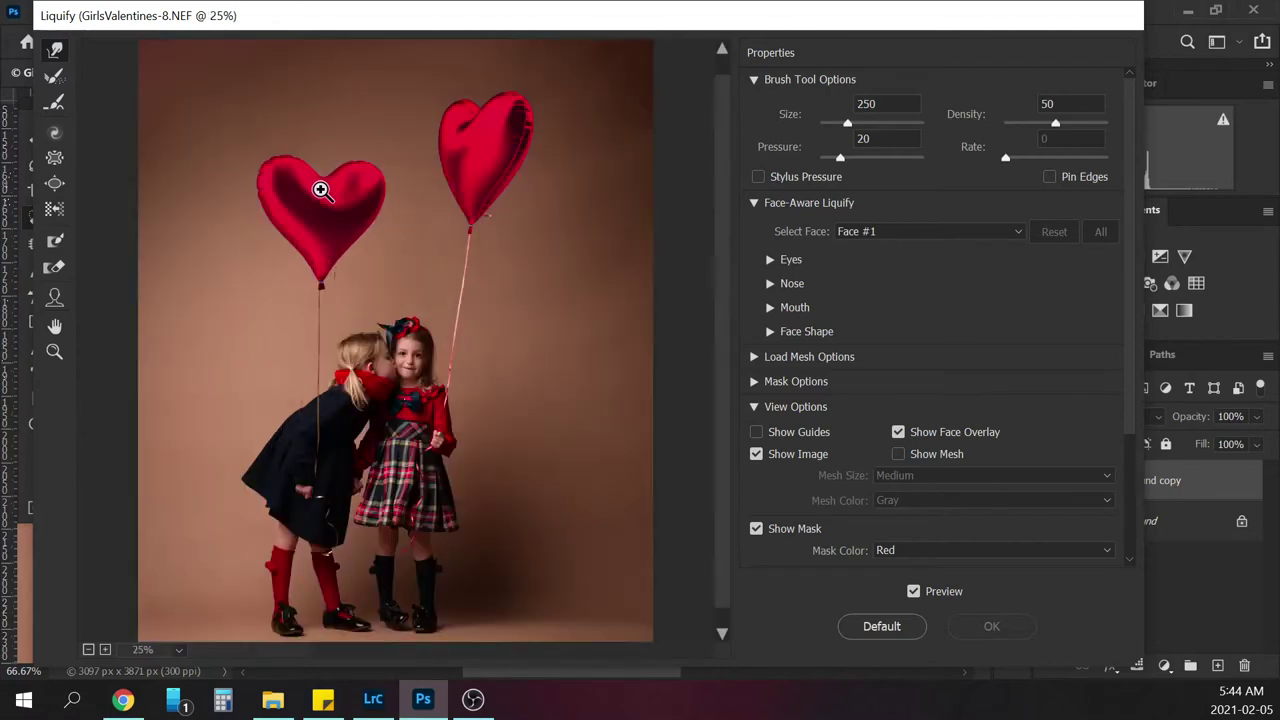
{"action": "left_click", "coordinate": [320, 190], "text": "ctrl"}
{"action": "left_click", "coordinate": [320, 190], "text": "ctrl"}
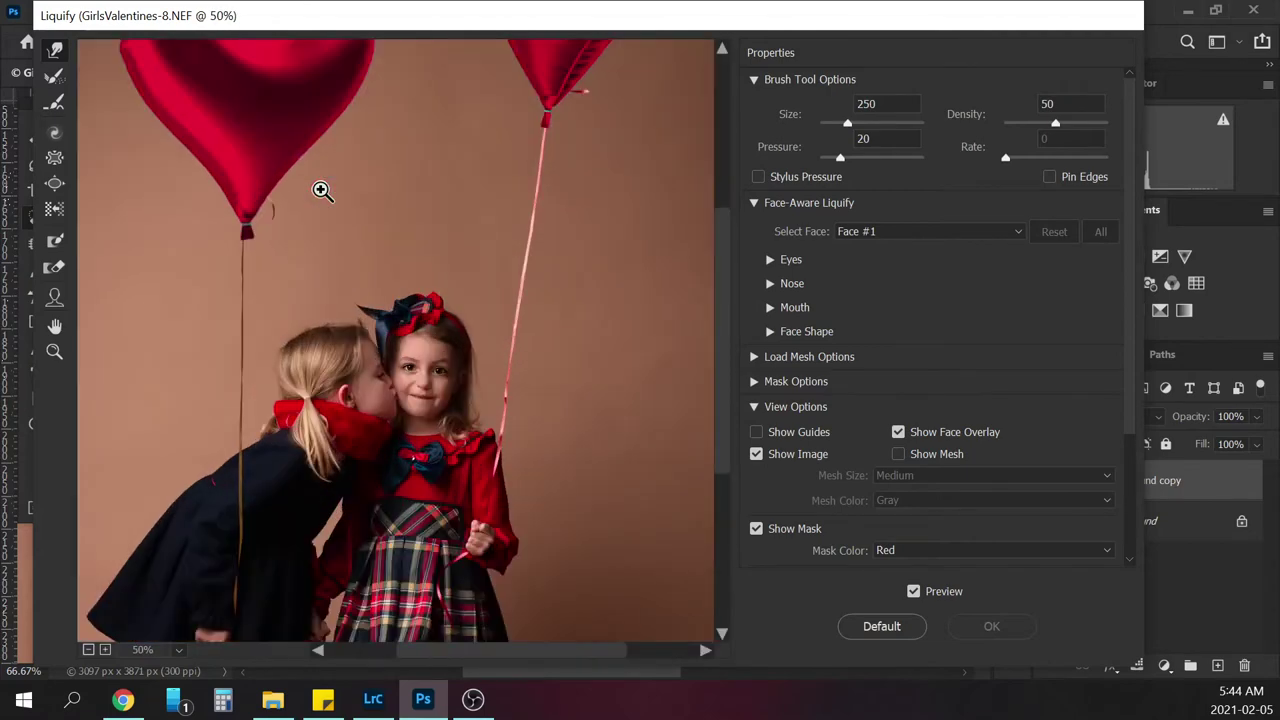
{"action": "left_click", "coordinate": [320, 190], "text": "ctrl"}
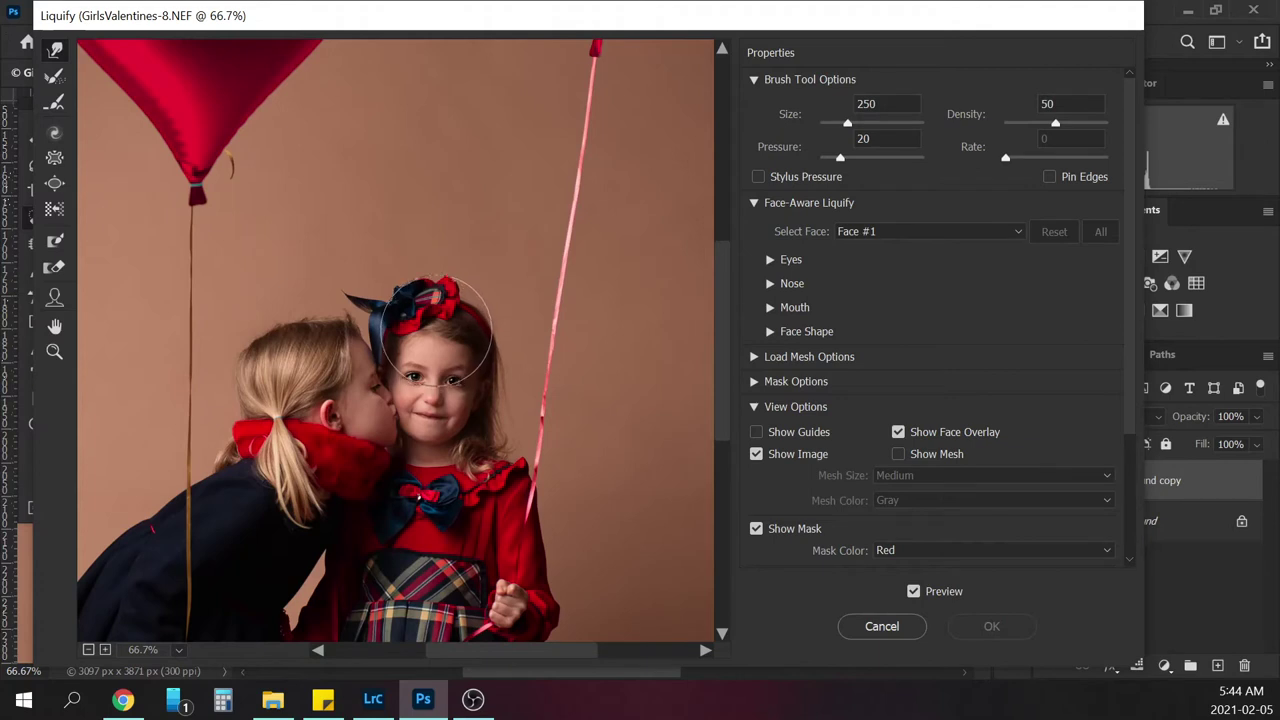
Reshape the front girl's hair around her forehead and beside her face with Forward Warp brush sizes 150 and 125
{"action": "key", "text": "bracketleft"}
{"action": "key", "text": "bracketleft"}
{"action": "key", "text": "bracketleft"}
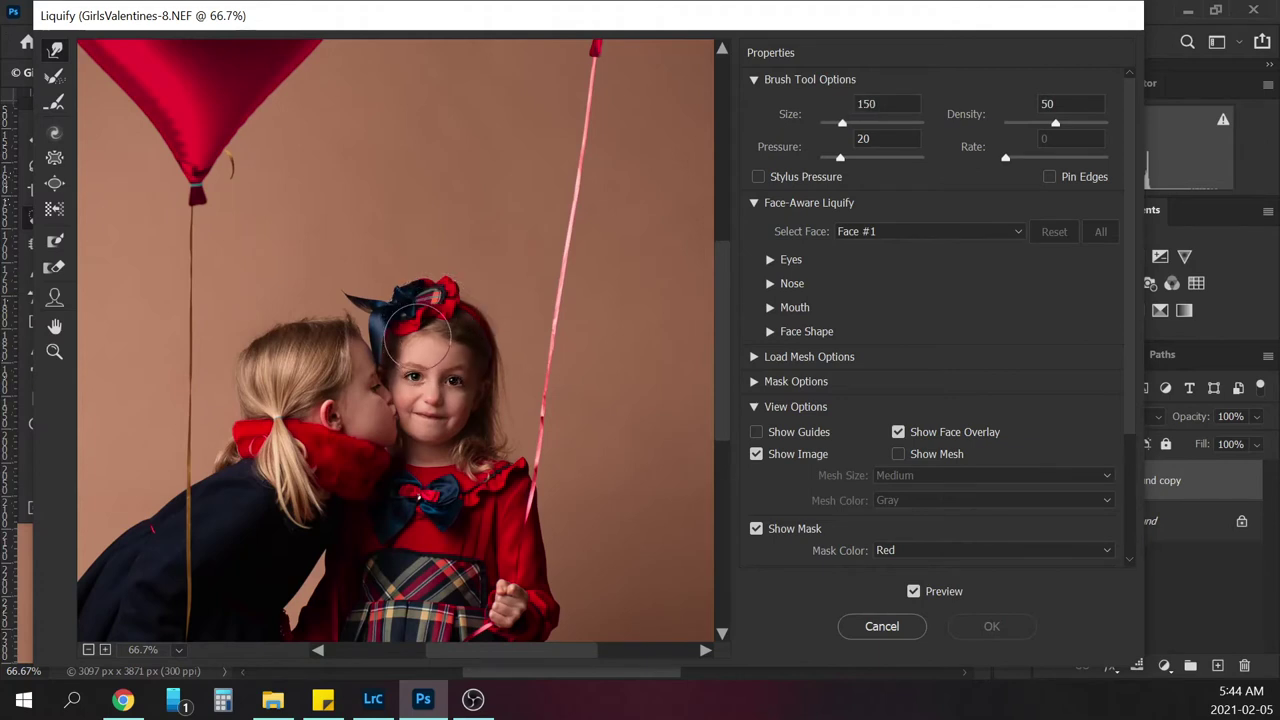
{"action": "left_click", "coordinate": [417, 340]}
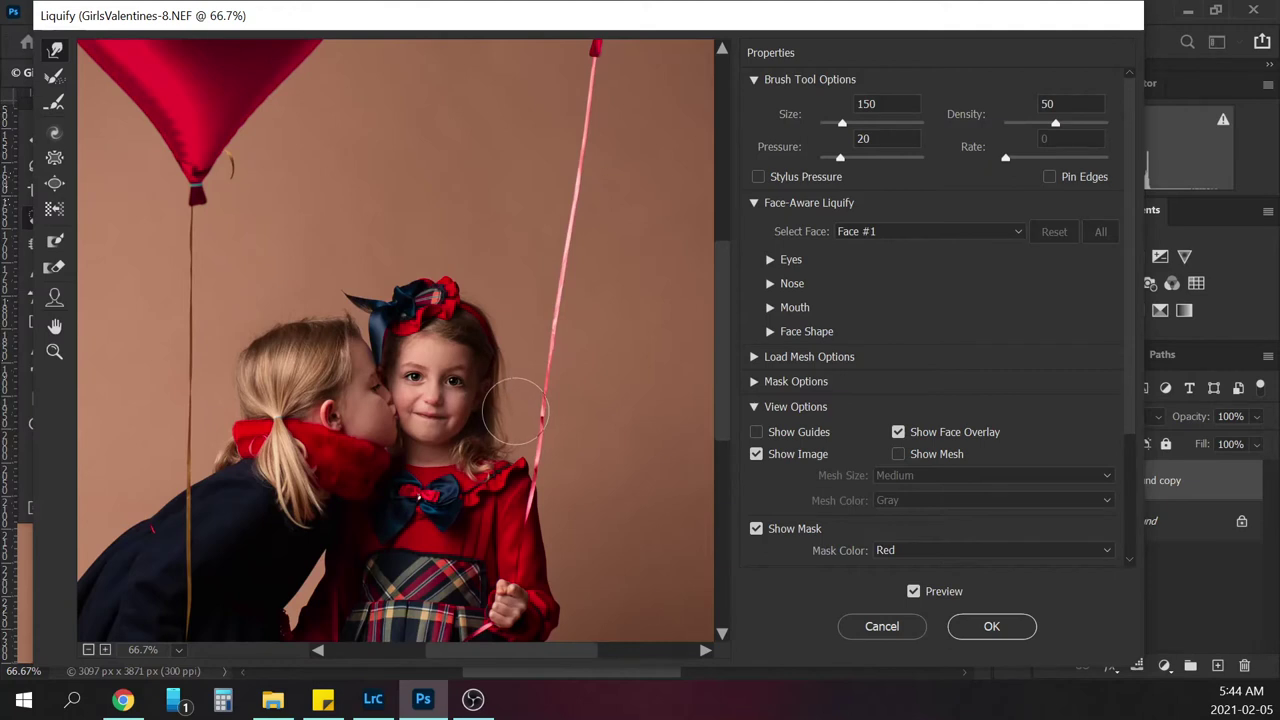
{"action": "key", "text": "bracketleft"}
{"action": "key", "text": "bracketleft"}
{"action": "left_click_drag", "start_coordinate": [494, 440], "coordinate": [493, 444]}
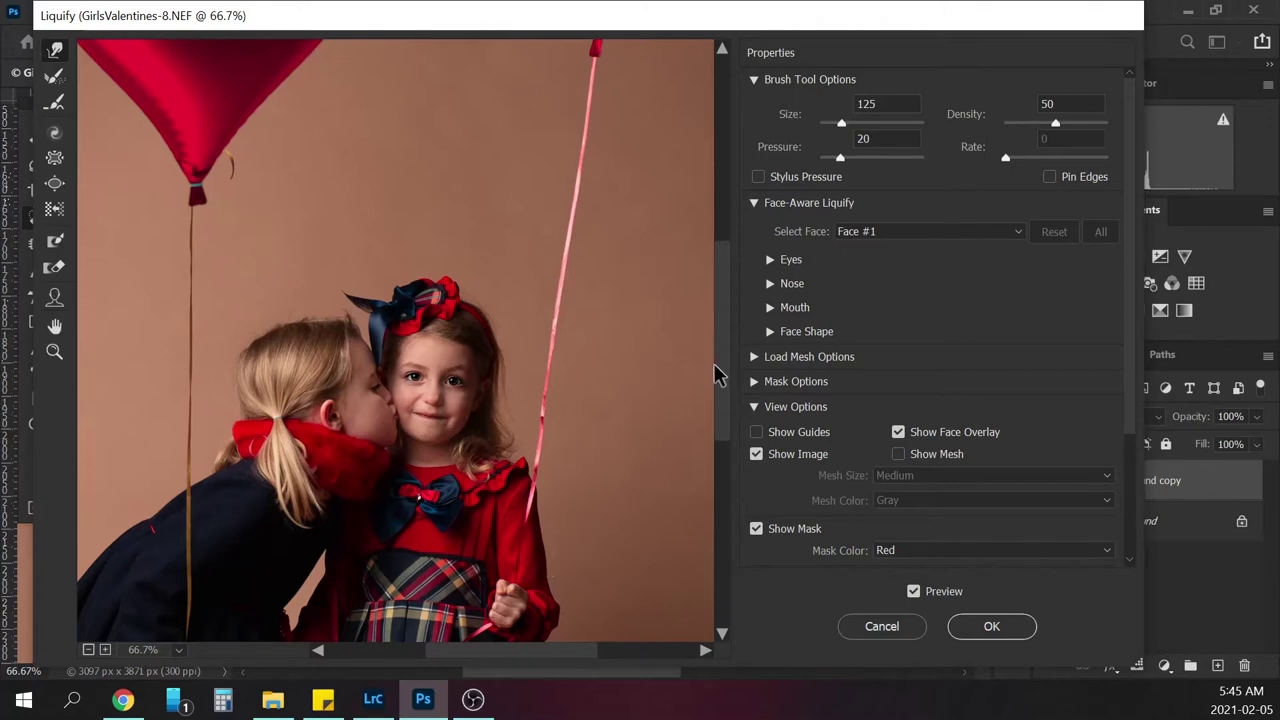
{"action": "scroll", "coordinate": [717, 386], "scroll_direction": "down", "scroll_amount": 5}
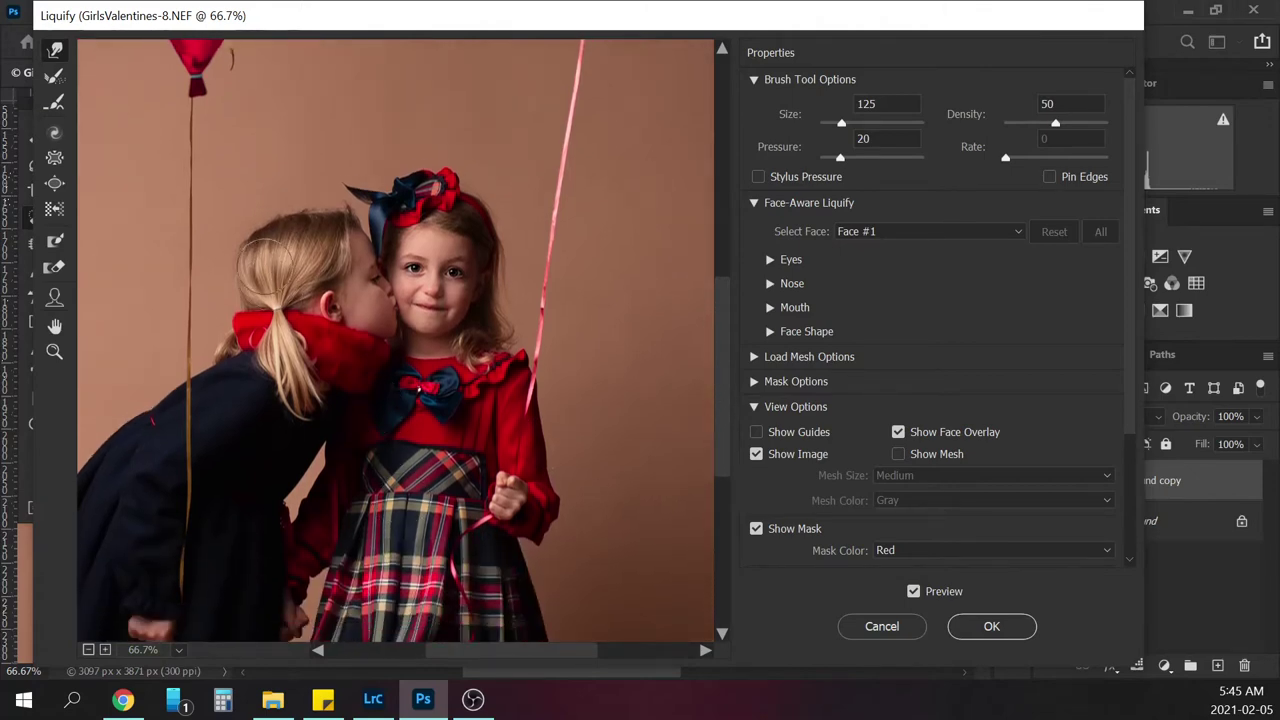
{"action": "key", "text": "bracketright"}
{"action": "key", "text": "bracketright"}
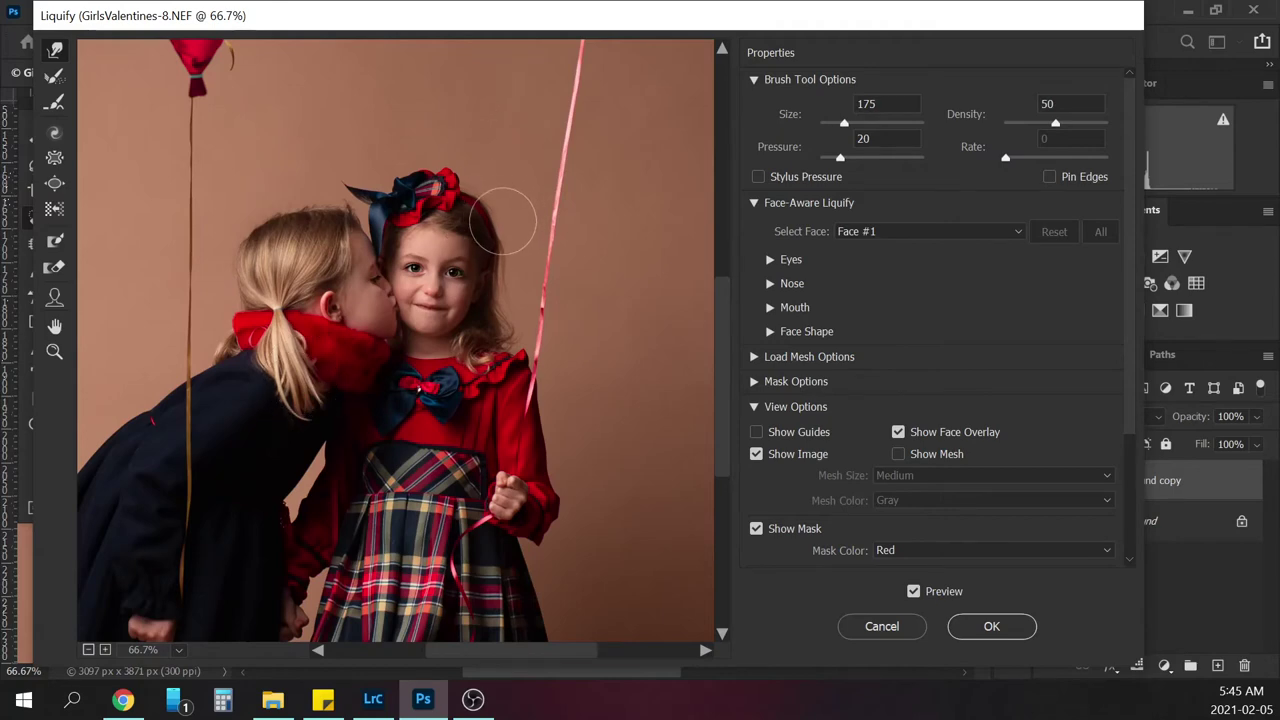
{"action": "key", "text": "bracketleft"}
{"action": "key", "text": "bracketleft"}
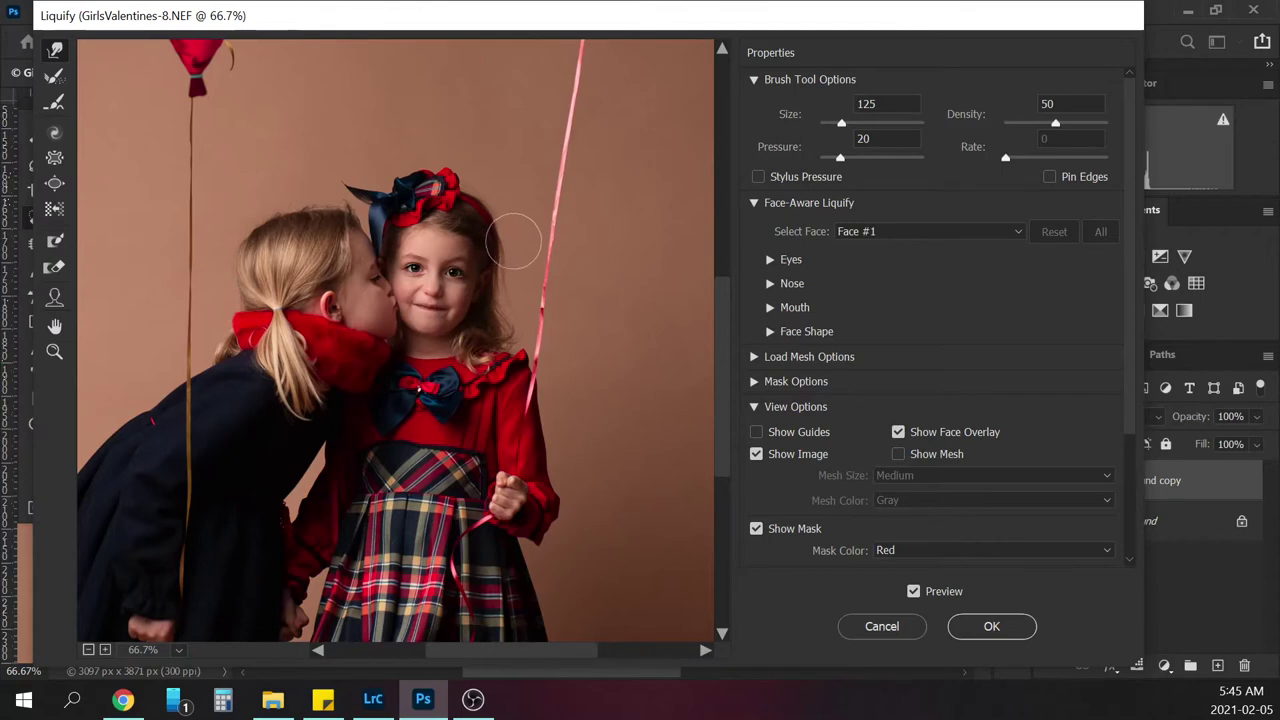
Push the right side of the front girl's plaid skirt outward near the hem with a size 400 Forward Warp brush
{"action": "left_click_drag", "start_coordinate": [726, 345], "coordinate": [723, 386]}
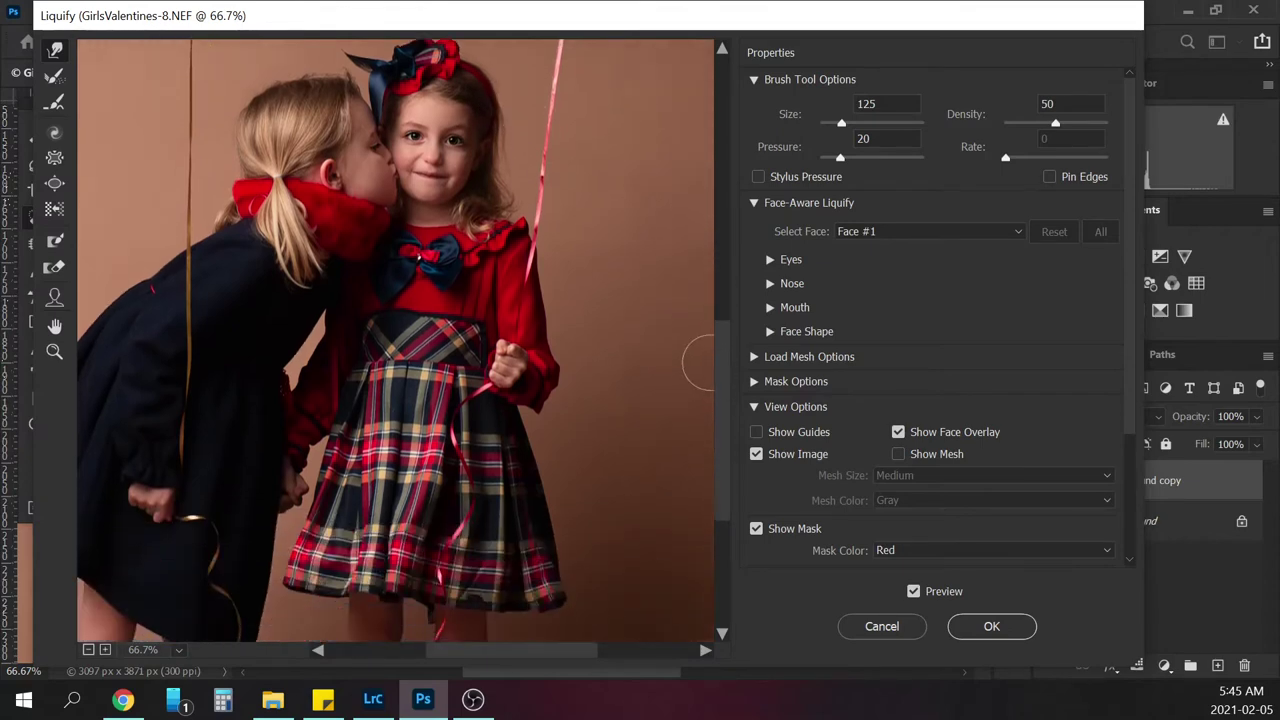
{"action": "key", "text": "bracketright"}
{"action": "key", "text": "bracketright"}
{"action": "key", "text": "bracketright"}
{"action": "key", "text": "bracketright"}
{"action": "key", "text": "bracketright"}
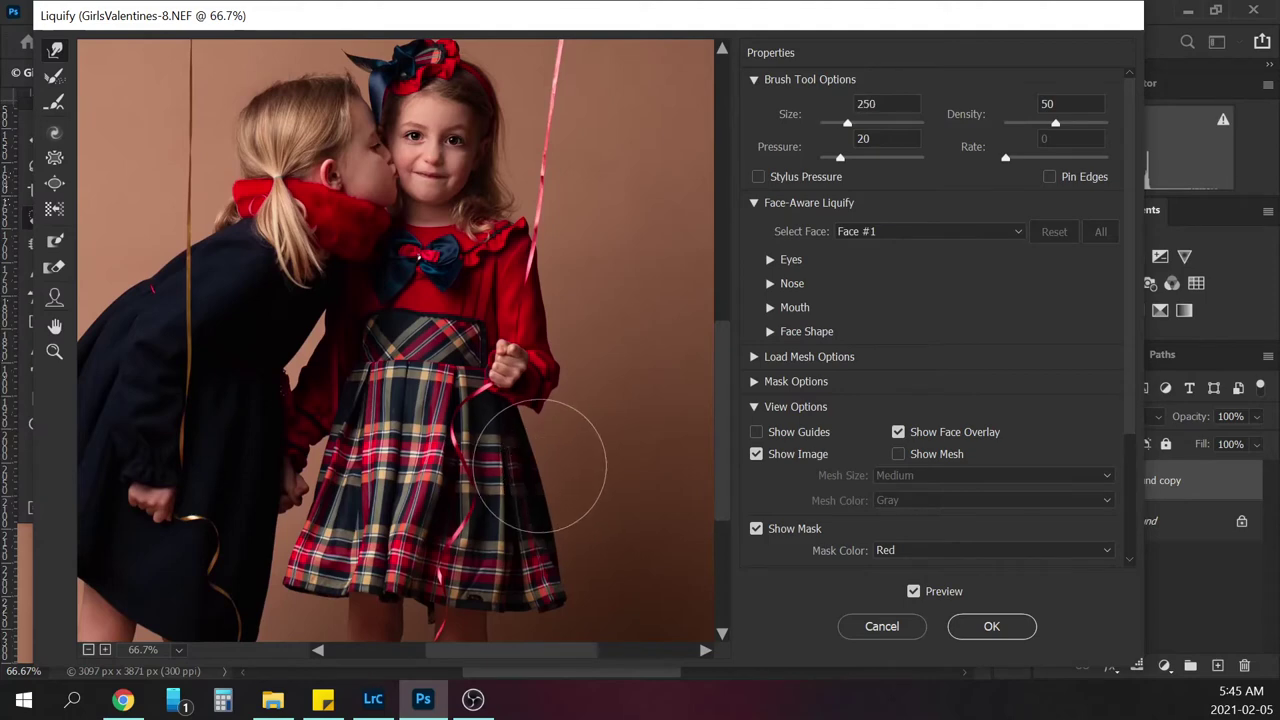
{"action": "key", "text": "bracketright"}
{"action": "key", "text": "bracketright"}
{"action": "key", "text": "bracketright"}
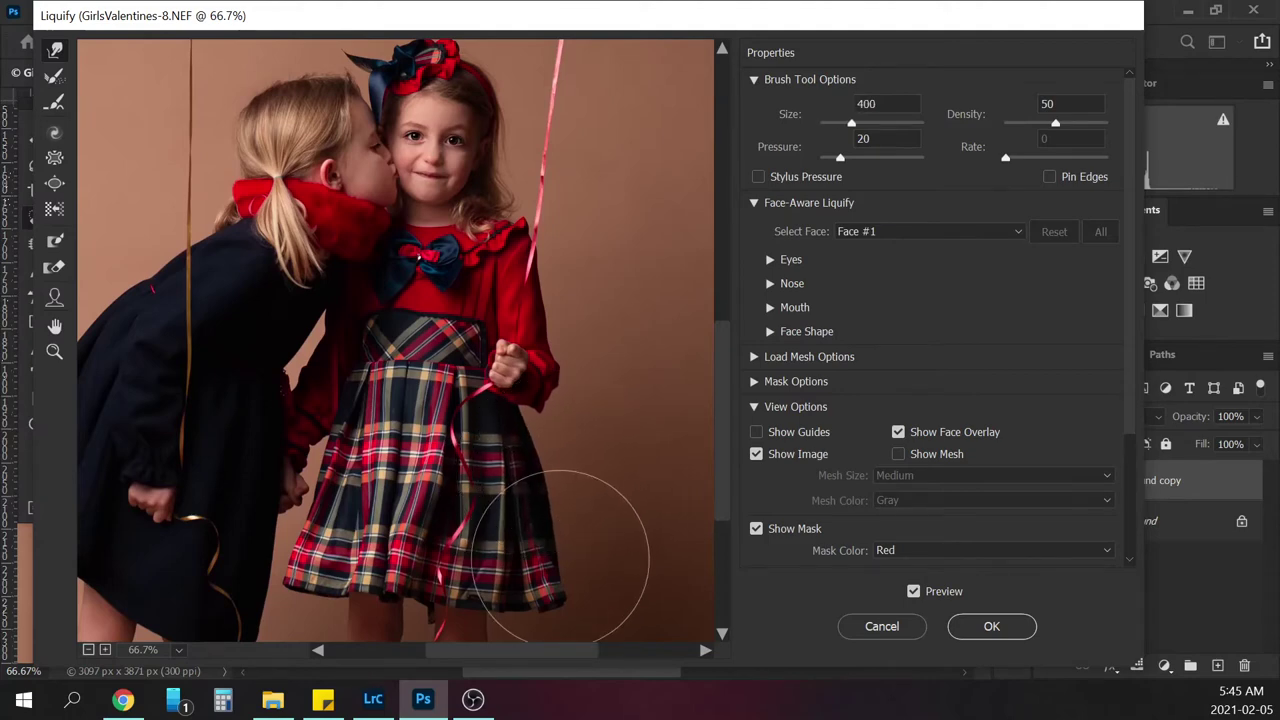
{"action": "mouse_move", "coordinate": [560, 555]}
{"action": "left_mouse_down"}
{"action": "mouse_move", "coordinate": [571, 556]}
{"action": "mouse_move", "coordinate": [599, 547]}
{"action": "mouse_move", "coordinate": [586, 579]}
{"action": "mouse_move", "coordinate": [612, 577]}
{"action": "mouse_move", "coordinate": [579, 460]}
{"action": "mouse_move", "coordinate": [558, 455]}
{"action": "mouse_move", "coordinate": [561, 481]}
{"action": "mouse_move", "coordinate": [586, 463]}
{"action": "mouse_move", "coordinate": [568, 486]}
{"action": "mouse_move", "coordinate": [595, 465]}
{"action": "left_mouse_up"}
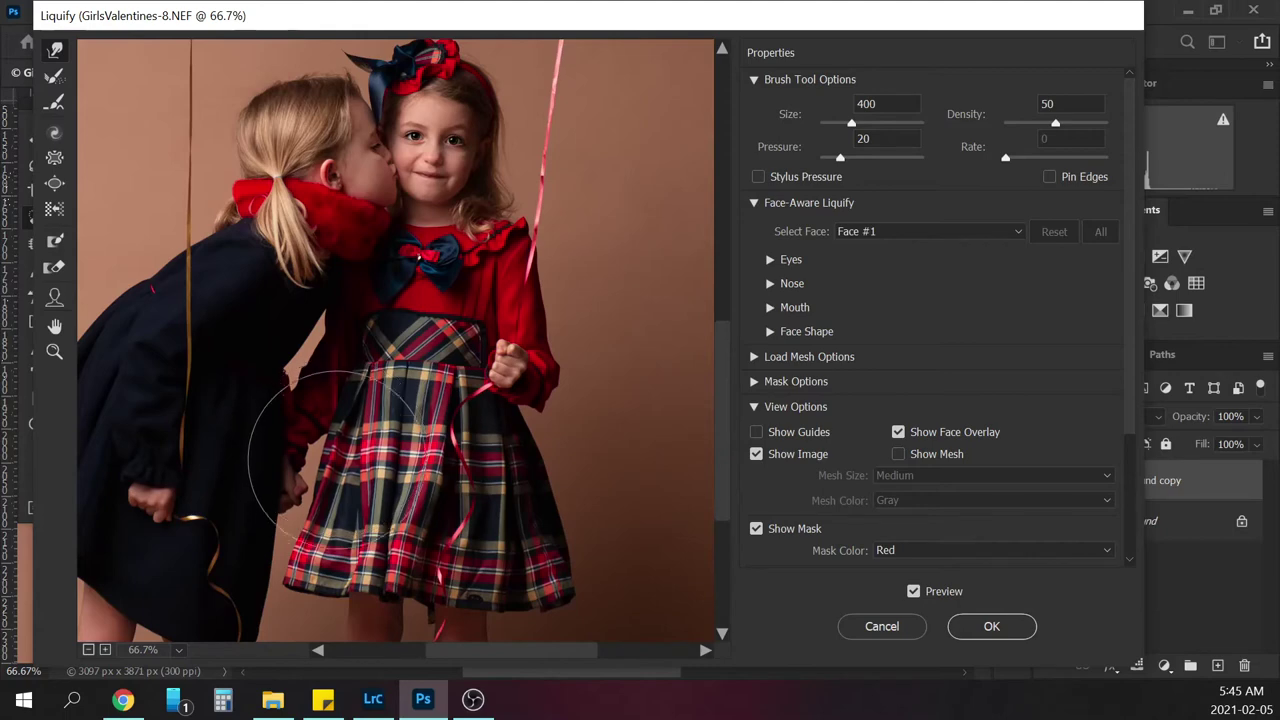
Compare the skirt with the original, push its left hem outward with a size 200 brush, and turn the preview back on
{"action": "key", "text": "p"}
{"action": "key", "text": "p"}
{"action": "key", "text": "p"}
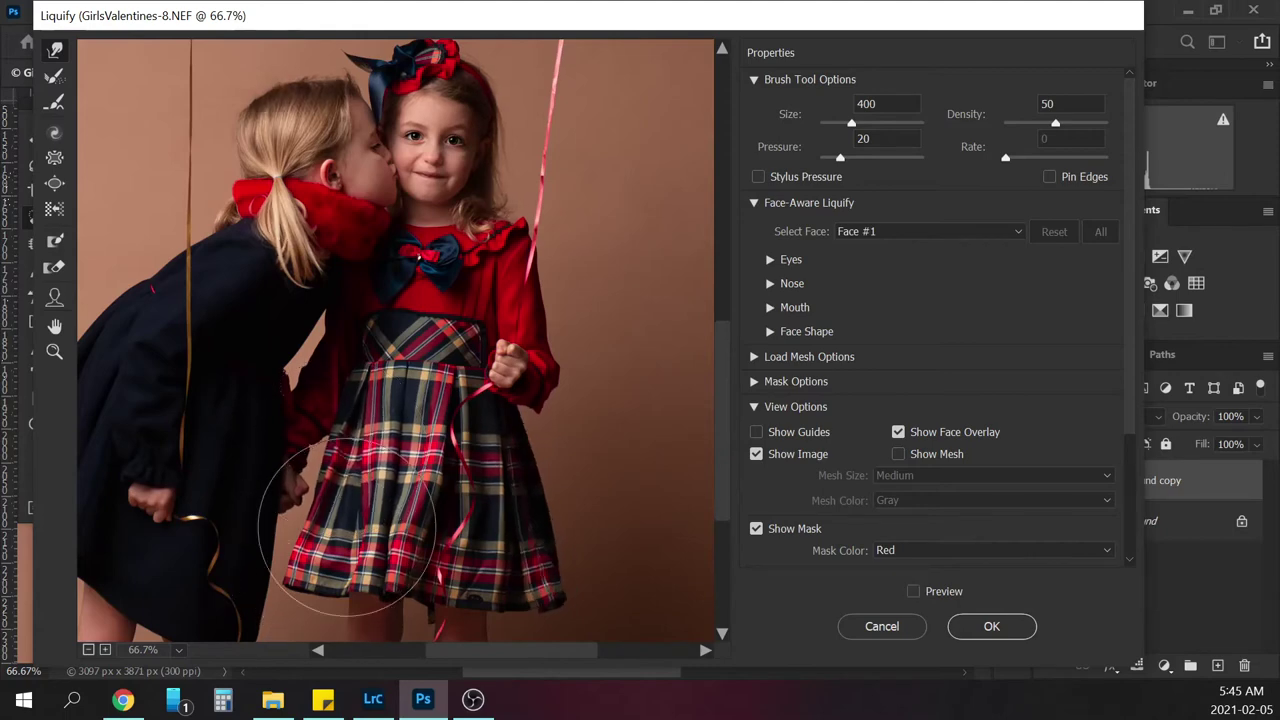
{"action": "key", "text": "bracketleft"}
{"action": "key", "text": "bracketleft"}
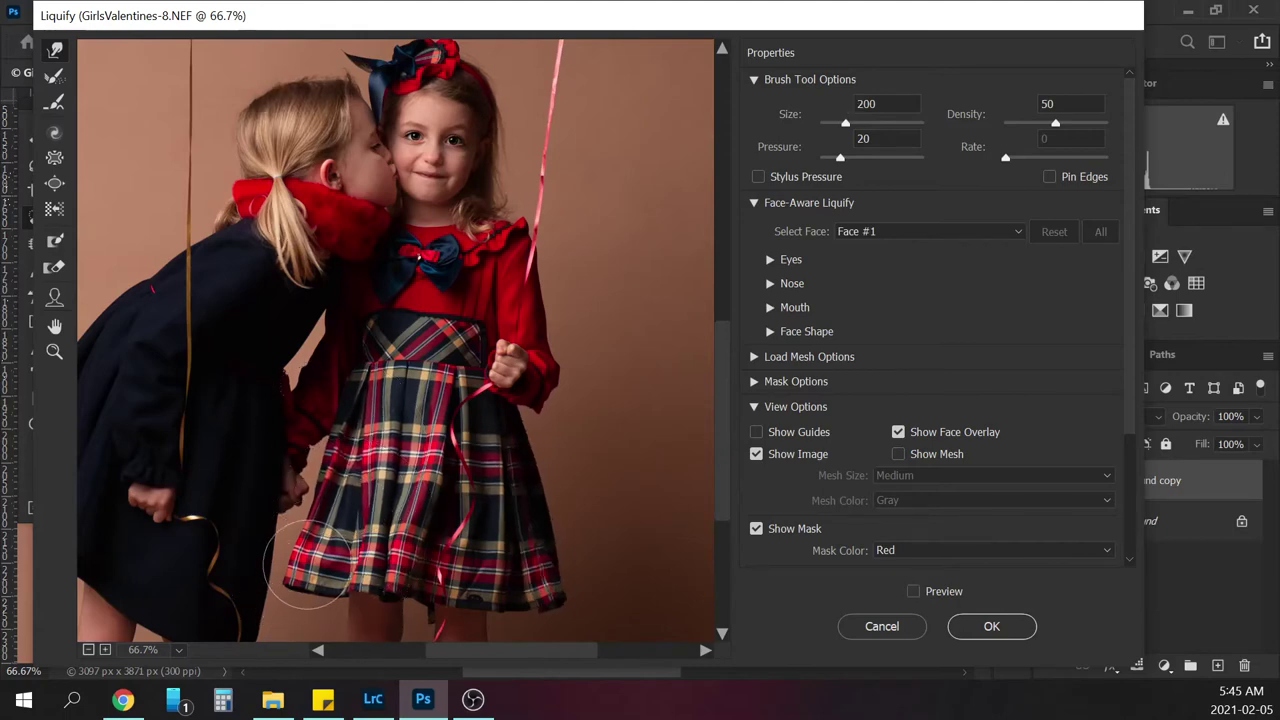
{"action": "key", "text": "Return"}
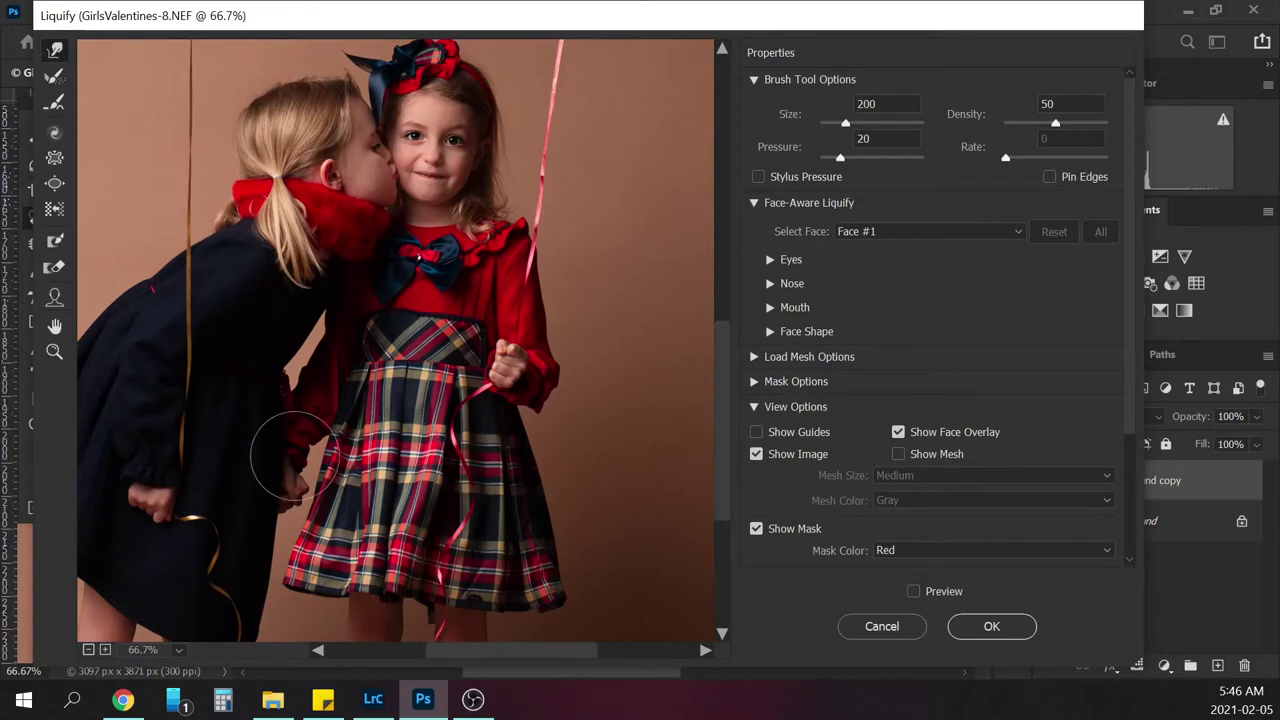
{"action": "left_click_drag", "start_coordinate": [345, 520], "coordinate": [296, 565]}
{"action": "left_click", "coordinate": [914, 592]}
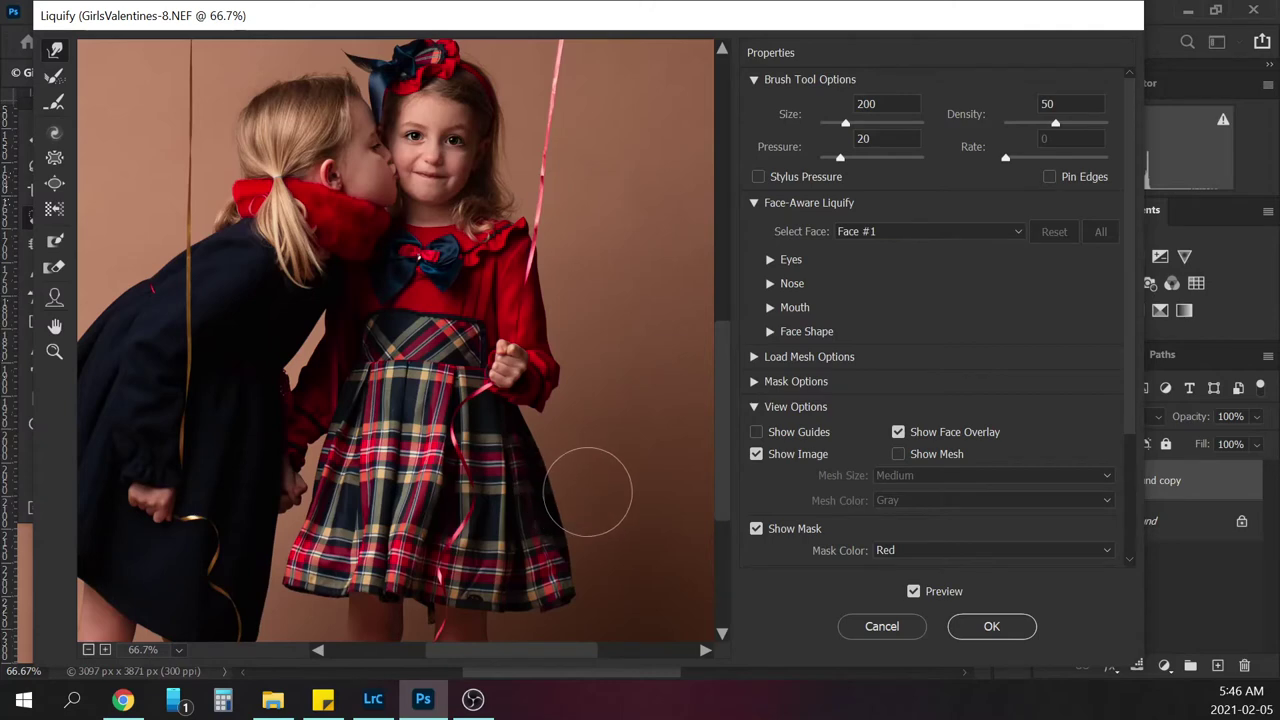
Push the back edge of the kissing girl's dark dress outward with a size 400 Forward Warp brush
{"action": "key", "text": "bracketright"}
{"action": "key", "text": "bracketright"}
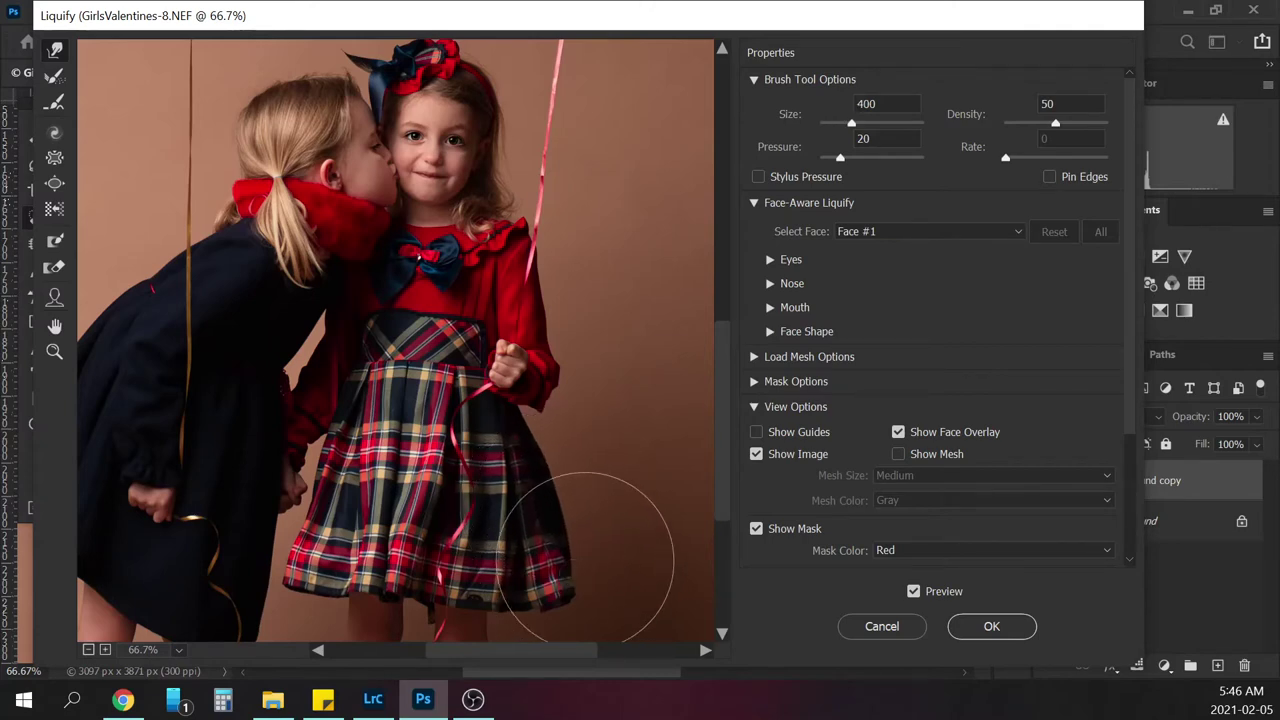
{"action": "left_click_drag", "start_coordinate": [722, 408], "coordinate": [722, 482]}
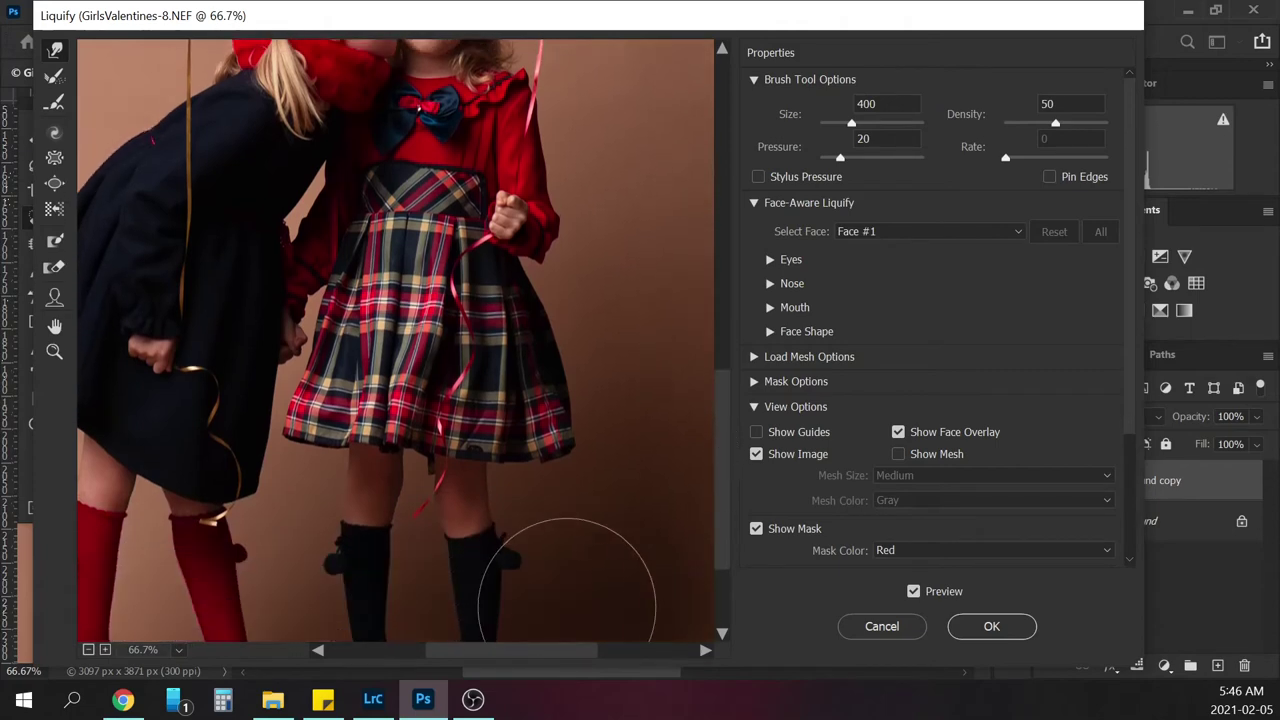
{"action": "left_click_drag", "start_coordinate": [535, 657], "coordinate": [508, 654]}
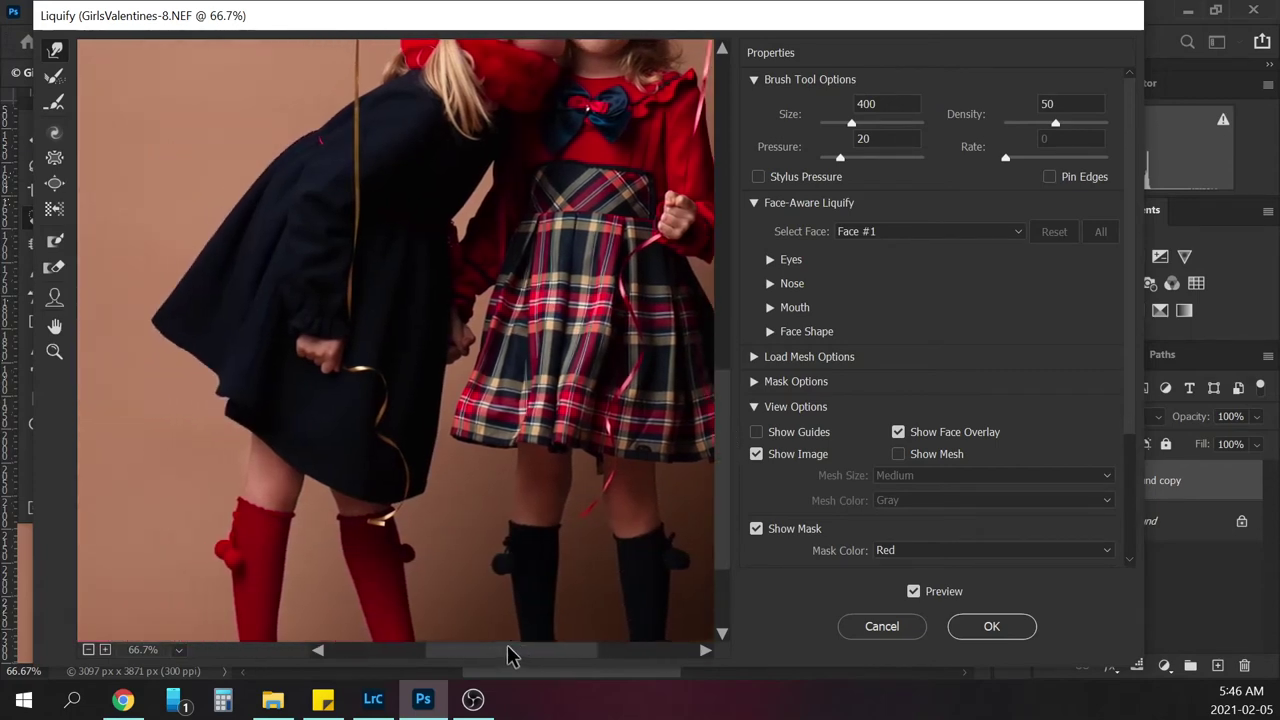
{"action": "mouse_move", "coordinate": [231, 243]}
{"action": "left_mouse_down"}
{"action": "mouse_move", "coordinate": [214, 243]}
{"action": "mouse_move", "coordinate": [194, 286]}
{"action": "mouse_move", "coordinate": [169, 283]}
{"action": "mouse_move", "coordinate": [190, 310]}
{"action": "mouse_move", "coordinate": [167, 294]}
{"action": "left_mouse_up"}
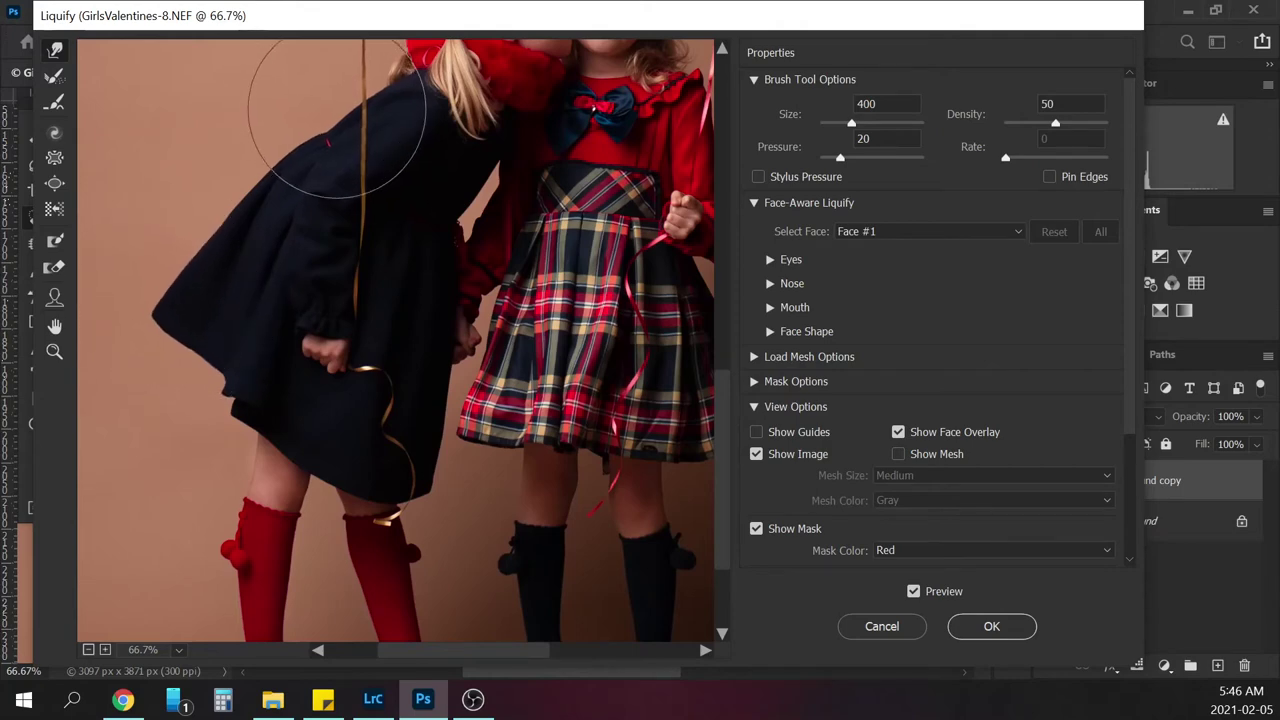
{"action": "key", "text": "bracketleft"}
{"action": "key", "text": "bracketleft"}
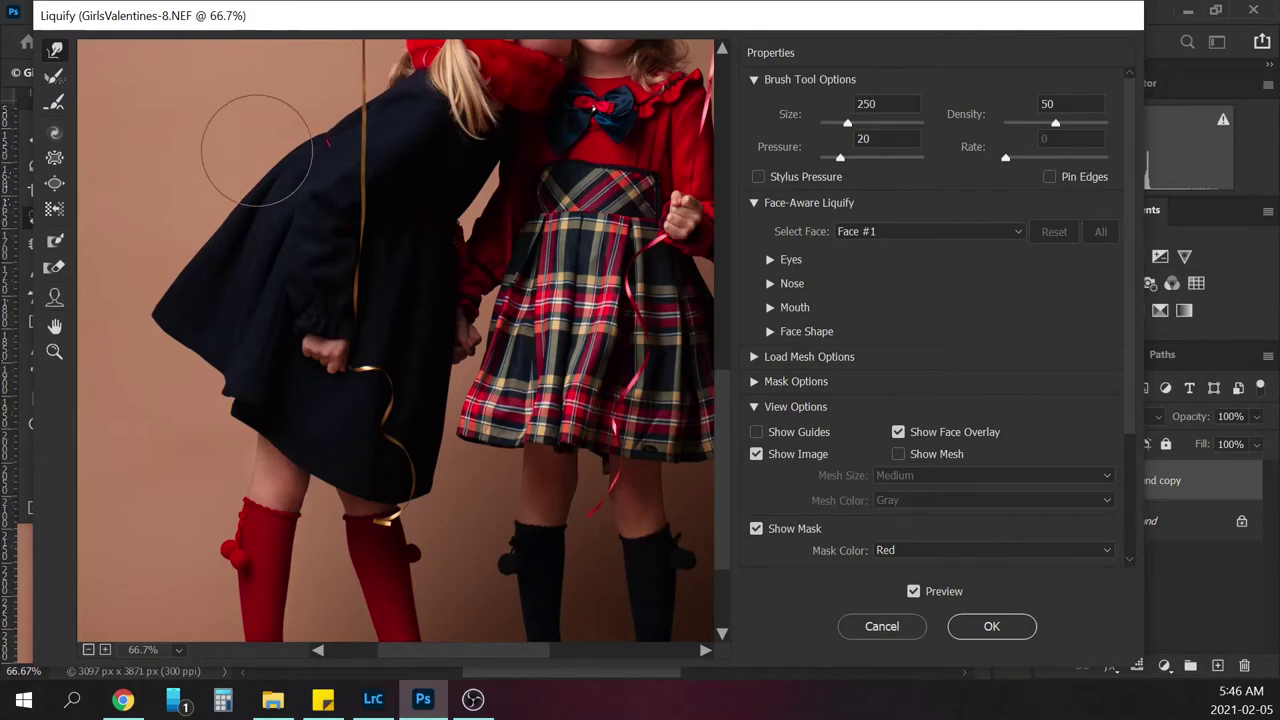
{"action": "key", "text": "bracketright"}
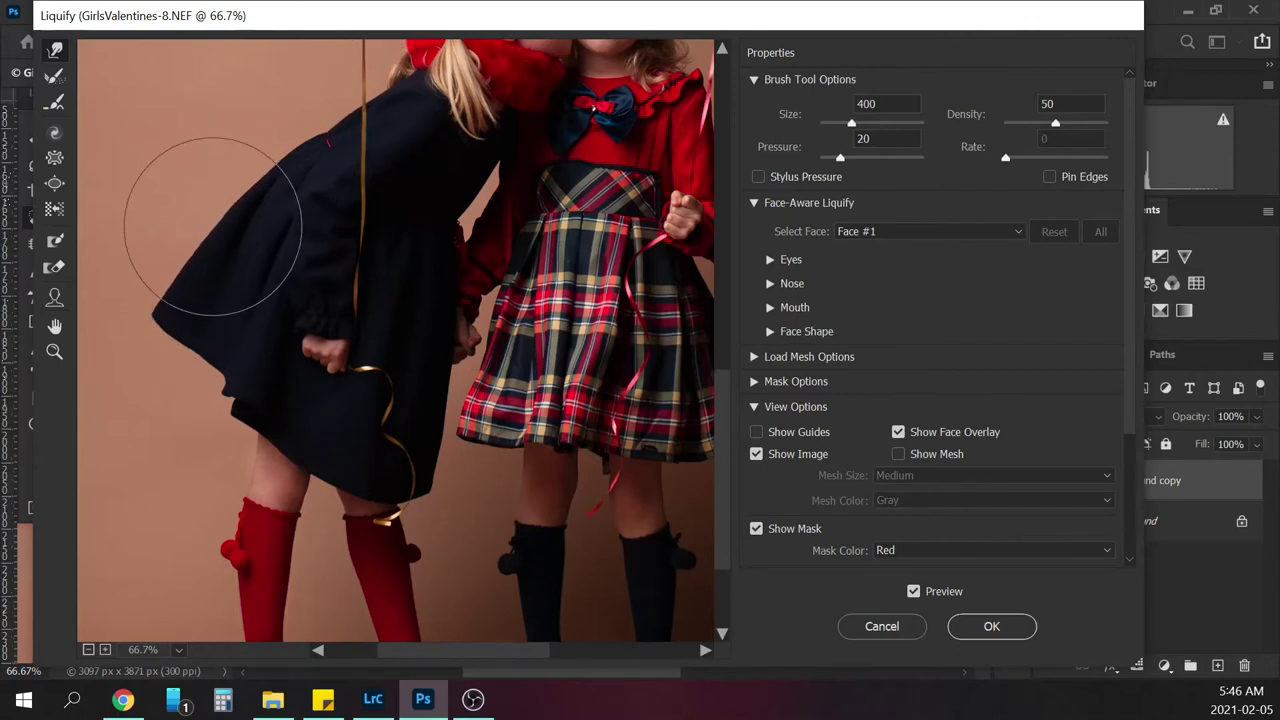
{"action": "key", "text": "bracketright"}
{"action": "mouse_move", "coordinate": [187, 273]}
{"action": "left_mouse_down"}
{"action": "mouse_move", "coordinate": [175, 321]}
{"action": "mouse_move", "coordinate": [163, 285]}
{"action": "left_mouse_up"}
Compare the whole warped portrait with the original and apply the Liquify filter
{"action": "left_click", "coordinate": [163, 285], "text": "alt"}
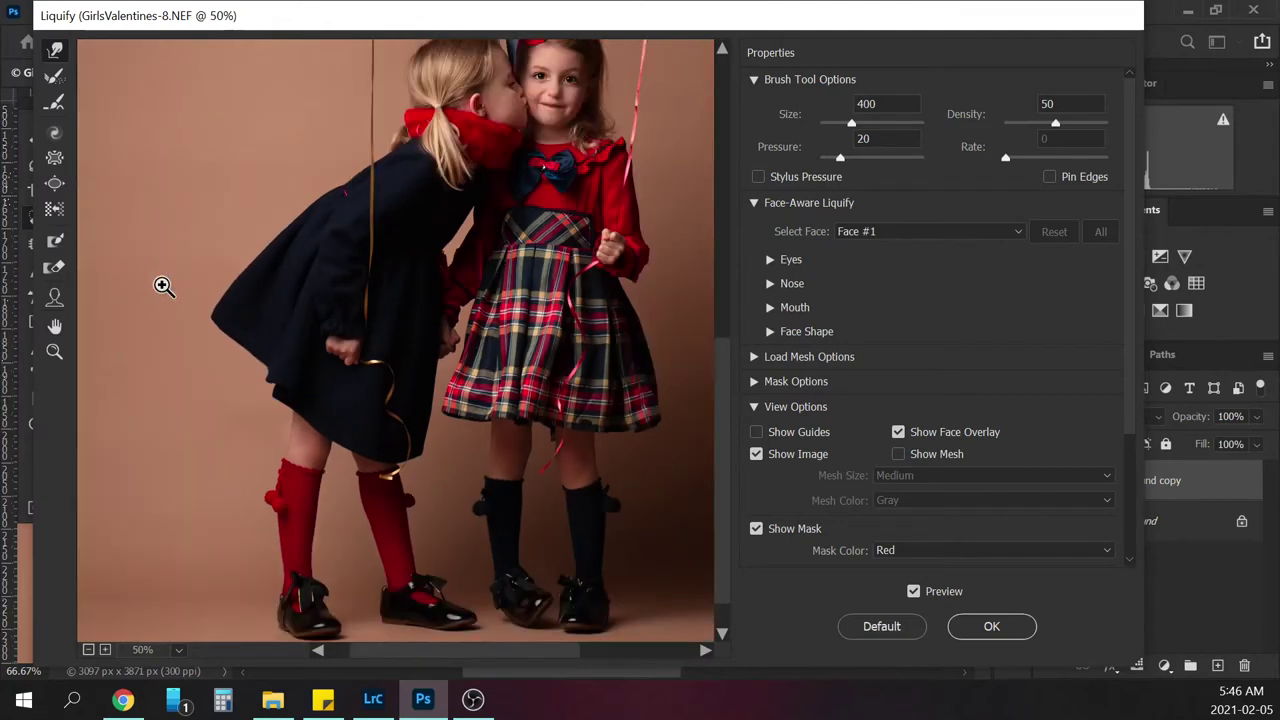
{"action": "left_click", "coordinate": [163, 285], "text": "alt"}
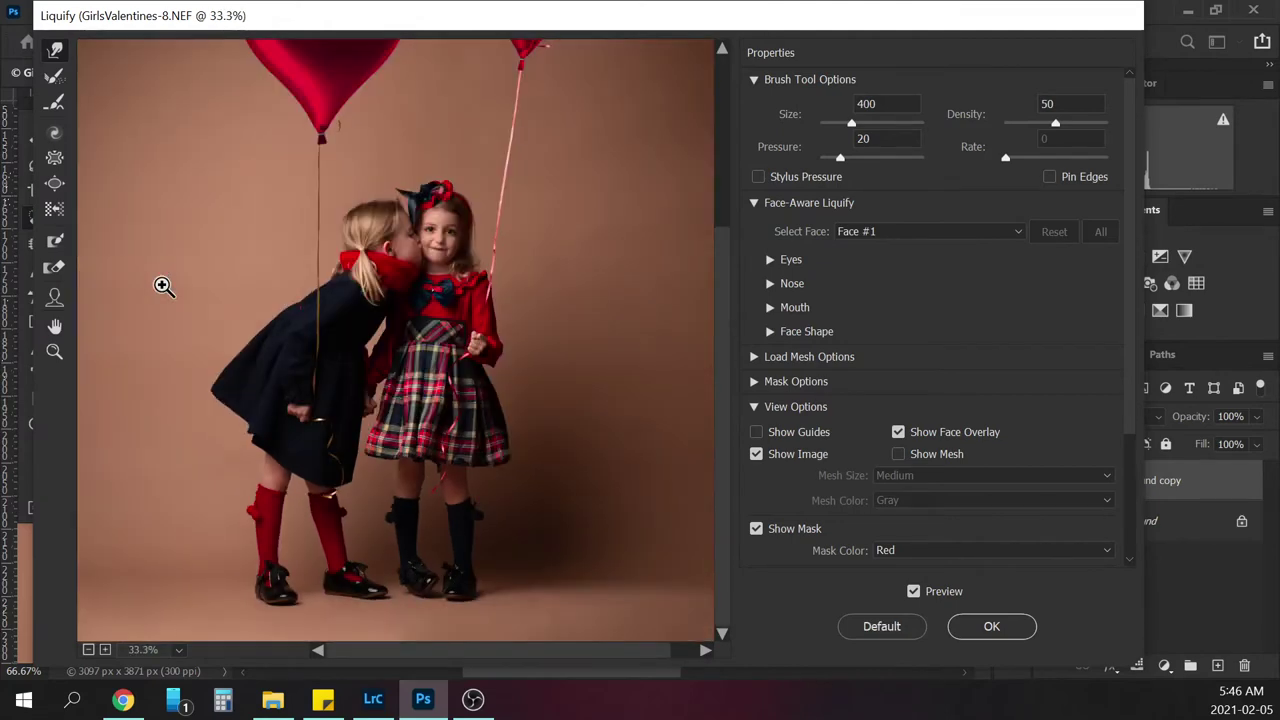
{"action": "left_click", "coordinate": [163, 285], "text": "alt"}
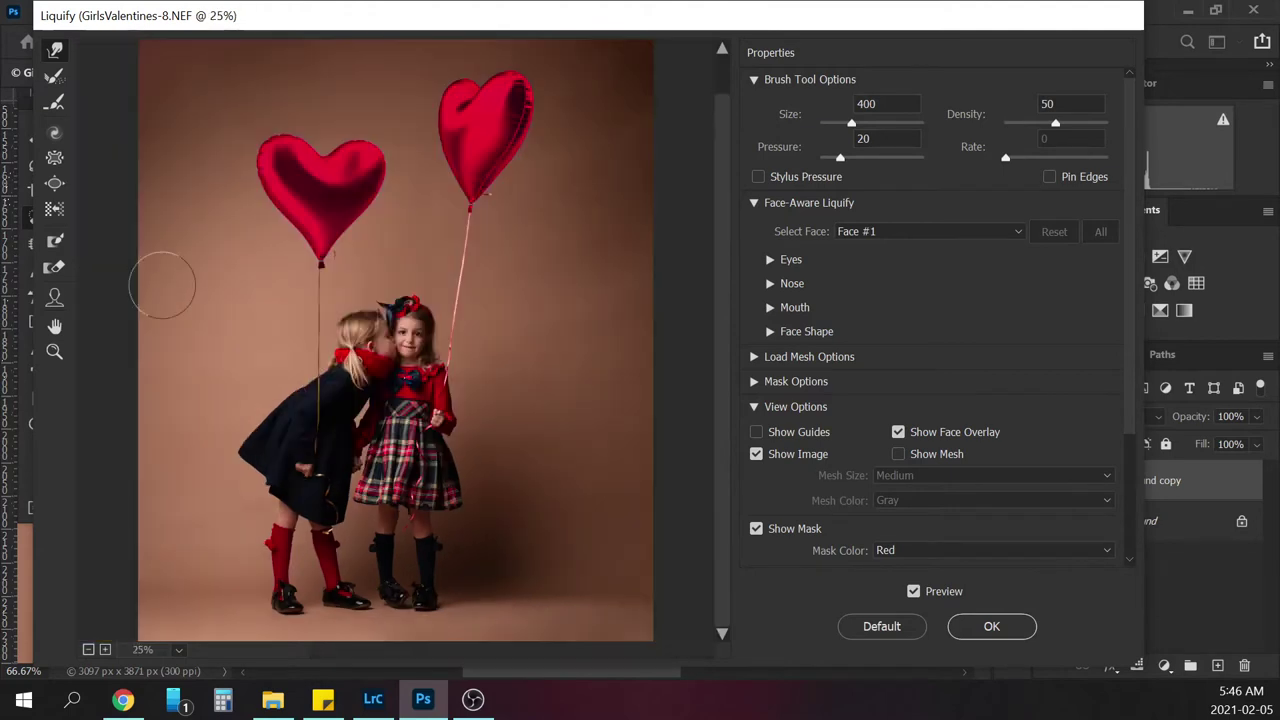
{"action": "left_click", "coordinate": [913, 592]}
{"action": "left_click", "coordinate": [914, 592]}
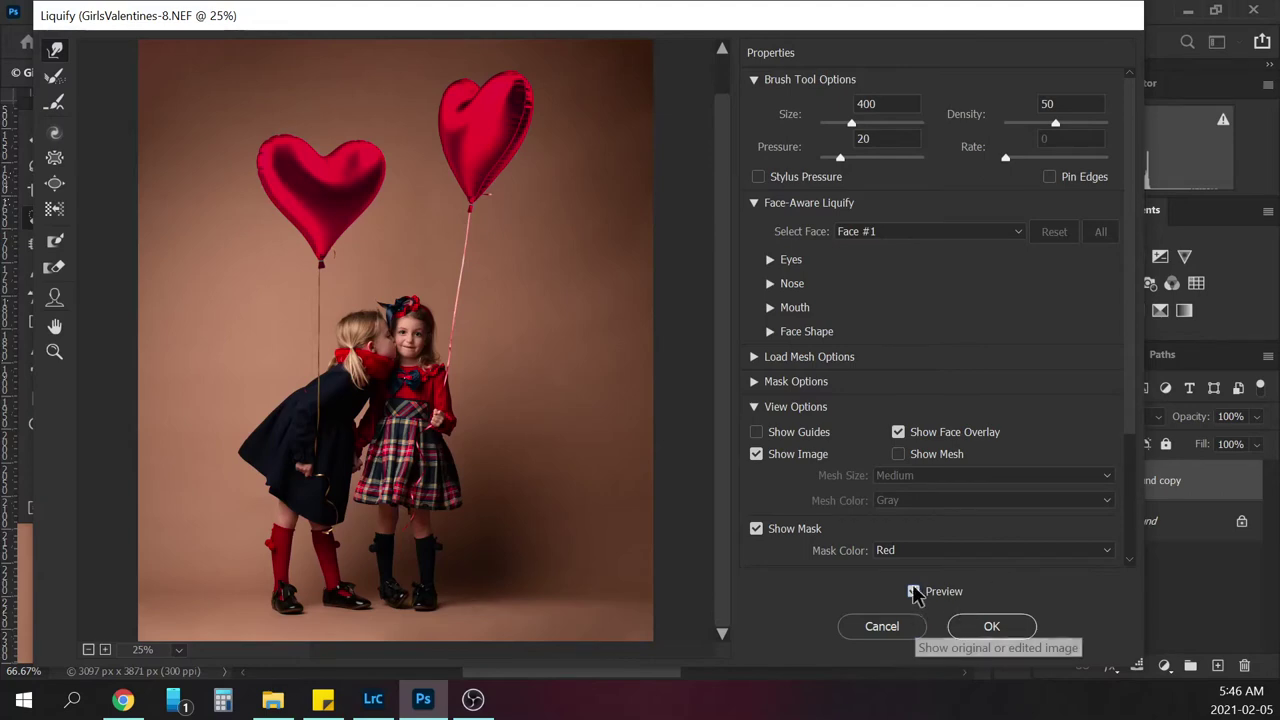
{"action": "left_click", "coordinate": [914, 593]}
{"action": "left_click", "coordinate": [913, 592]}
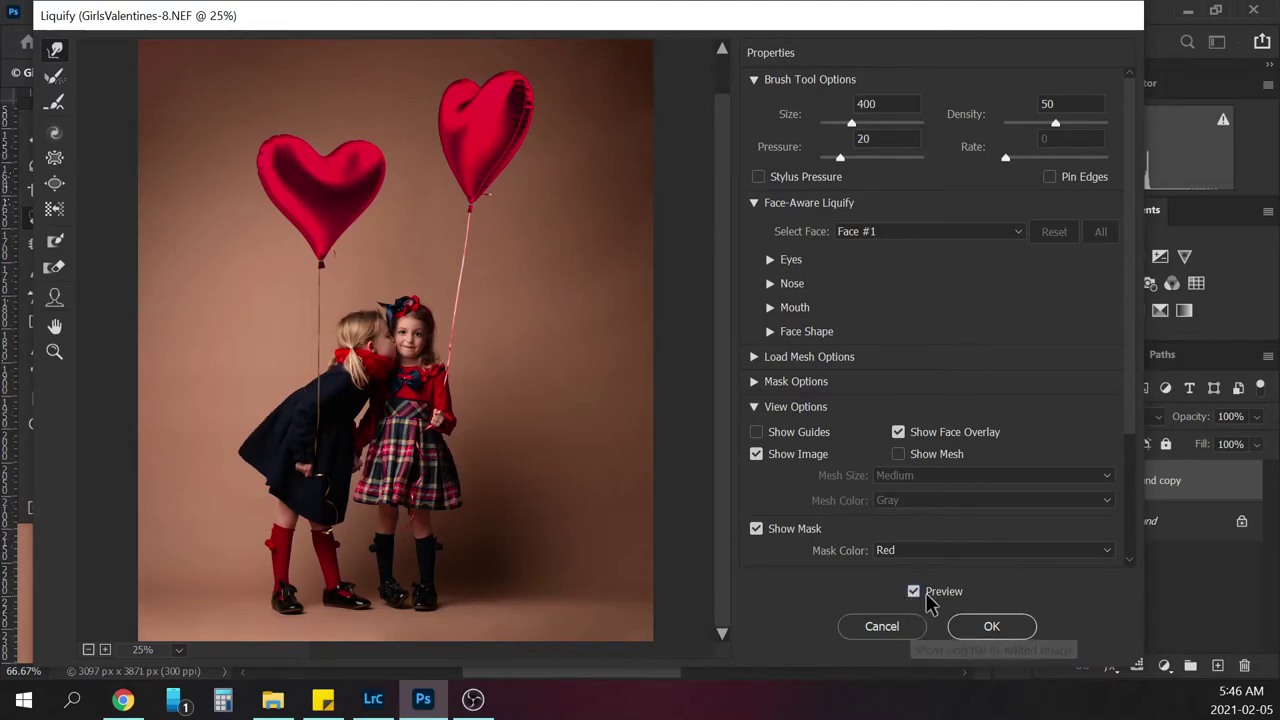
{"action": "left_click", "coordinate": [991, 626]}
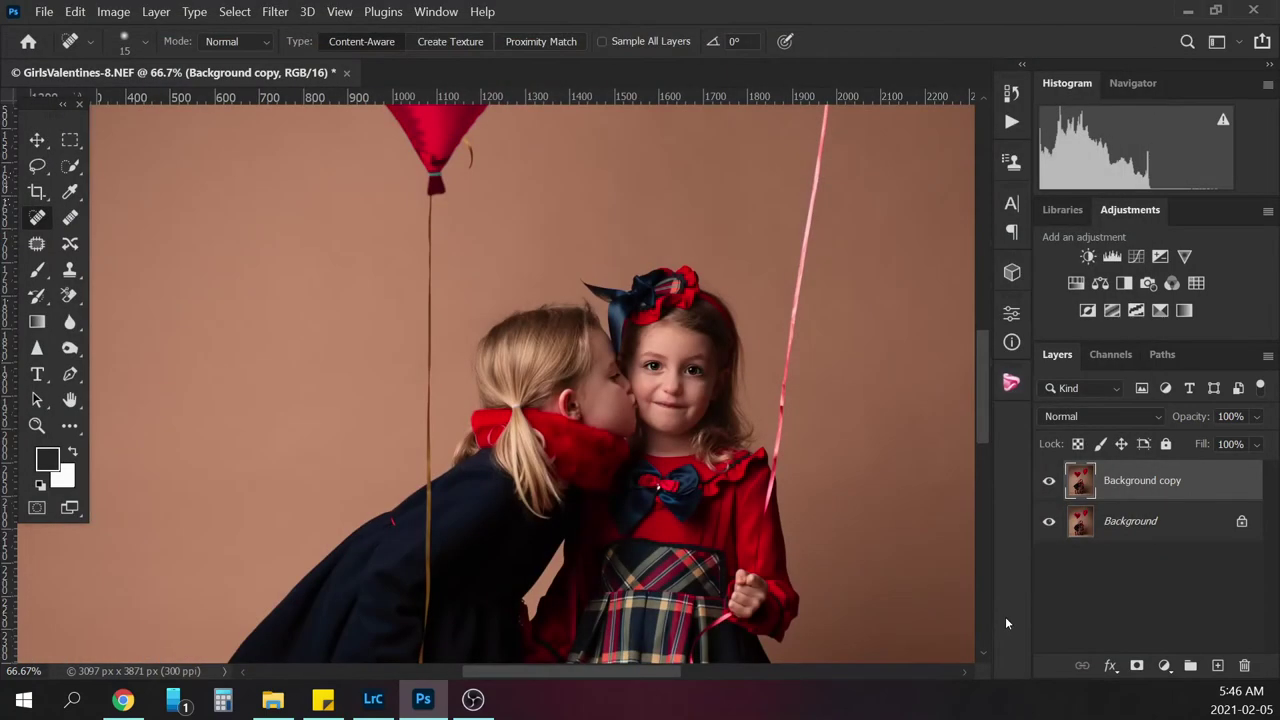
{"action": "key", "text": "ctrl+plus"}
{"action": "key", "text": "ctrl+minus"}
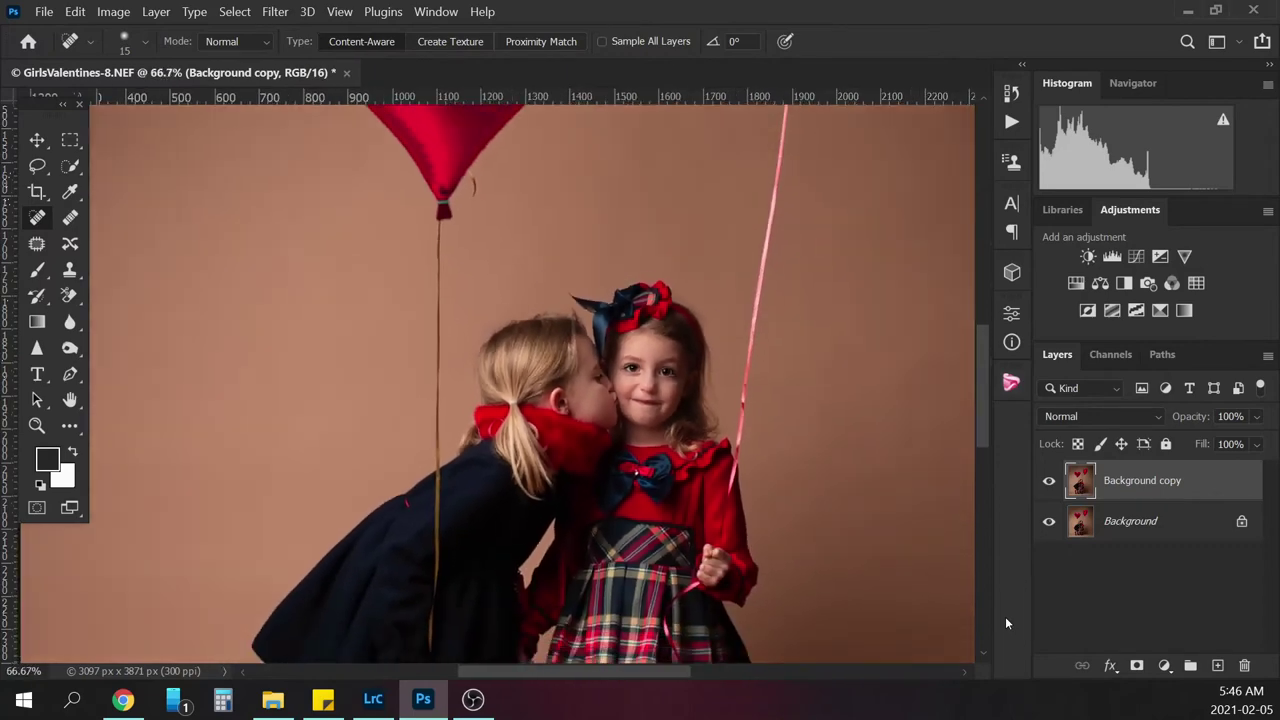
Create a new Overlay layer filled with 50% gray above Background copy and name it "dodge and burn"
{"action": "key", "text": "ctrl+minus"}
{"action": "key", "text": "ctrl+minus"}
{"action": "key", "text": "ctrl+minus"}
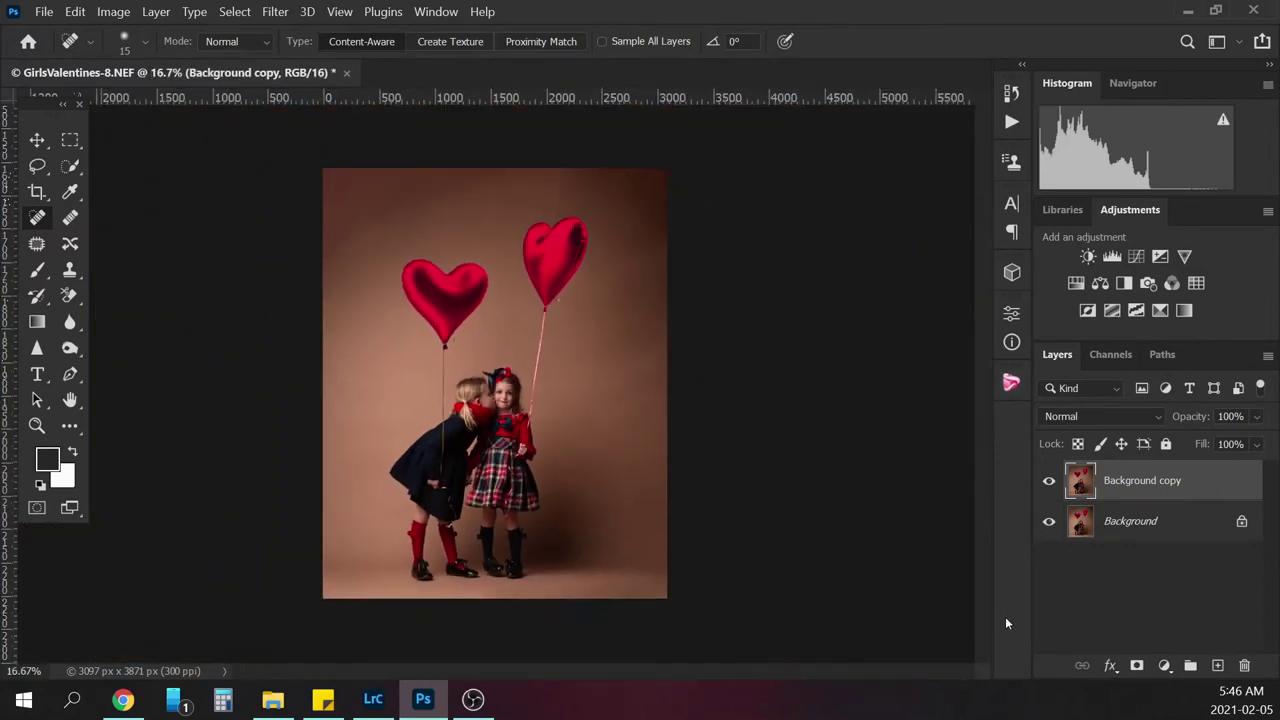
{"action": "key", "text": "ctrl+plus"}
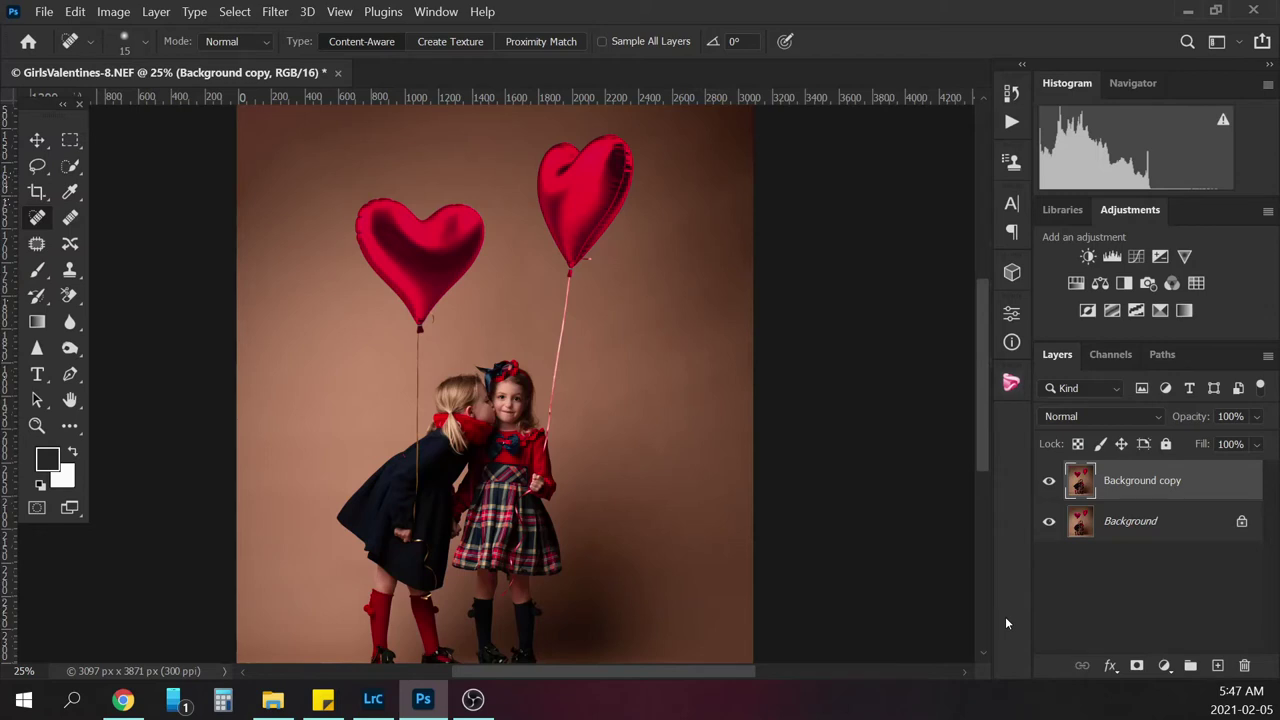
{"action": "left_click", "coordinate": [238, 12]}
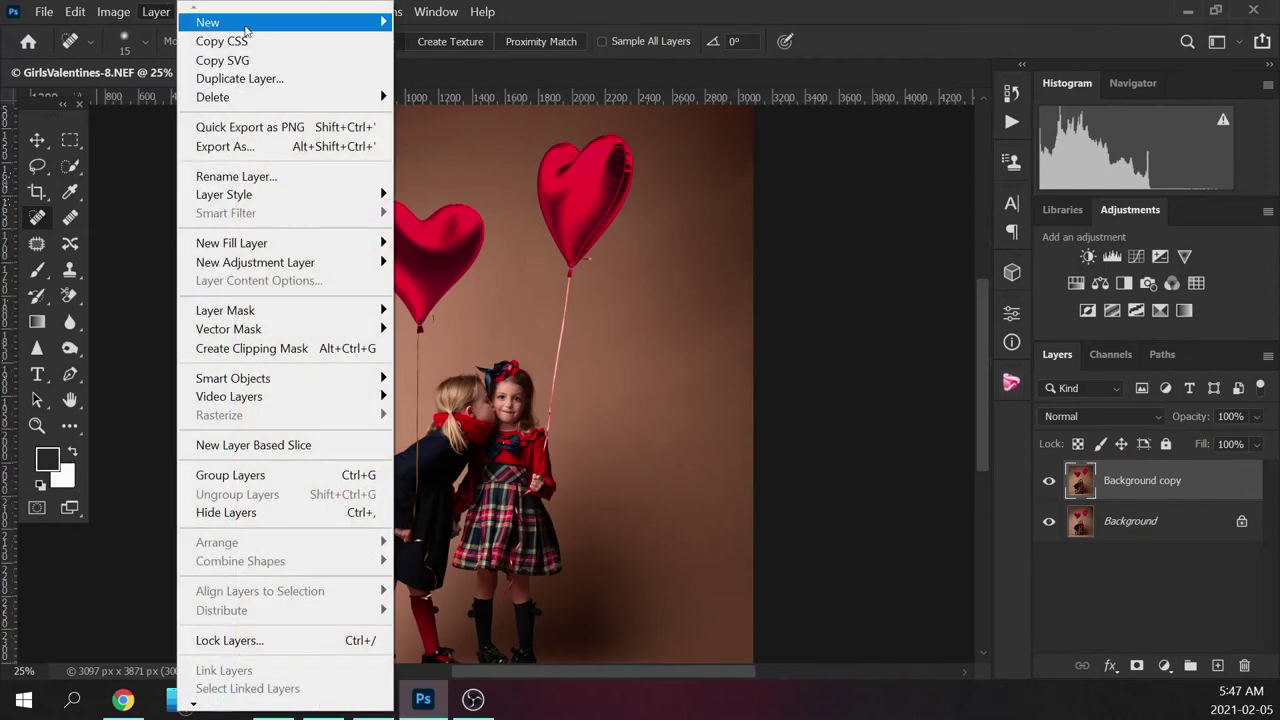
{"action": "mouse_move", "coordinate": [255, 27]}
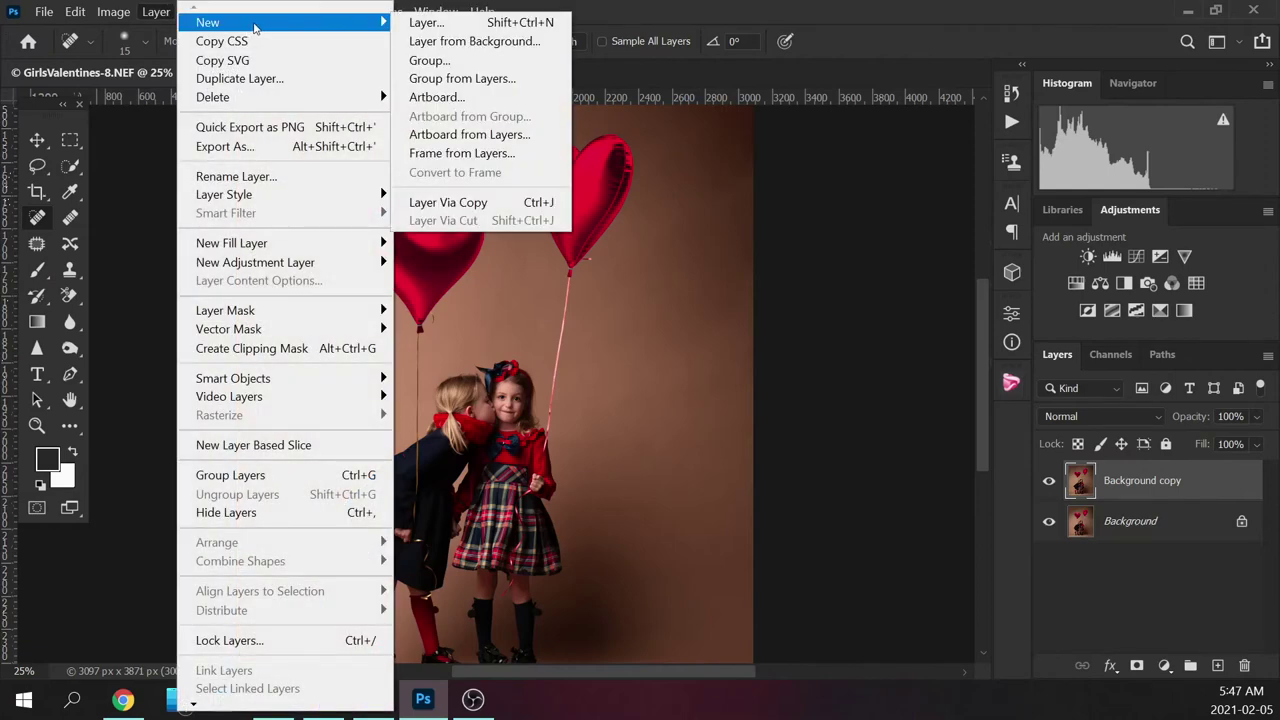
{"action": "left_click", "coordinate": [487, 22]}
{"action": "left_click", "coordinate": [553, 262]}
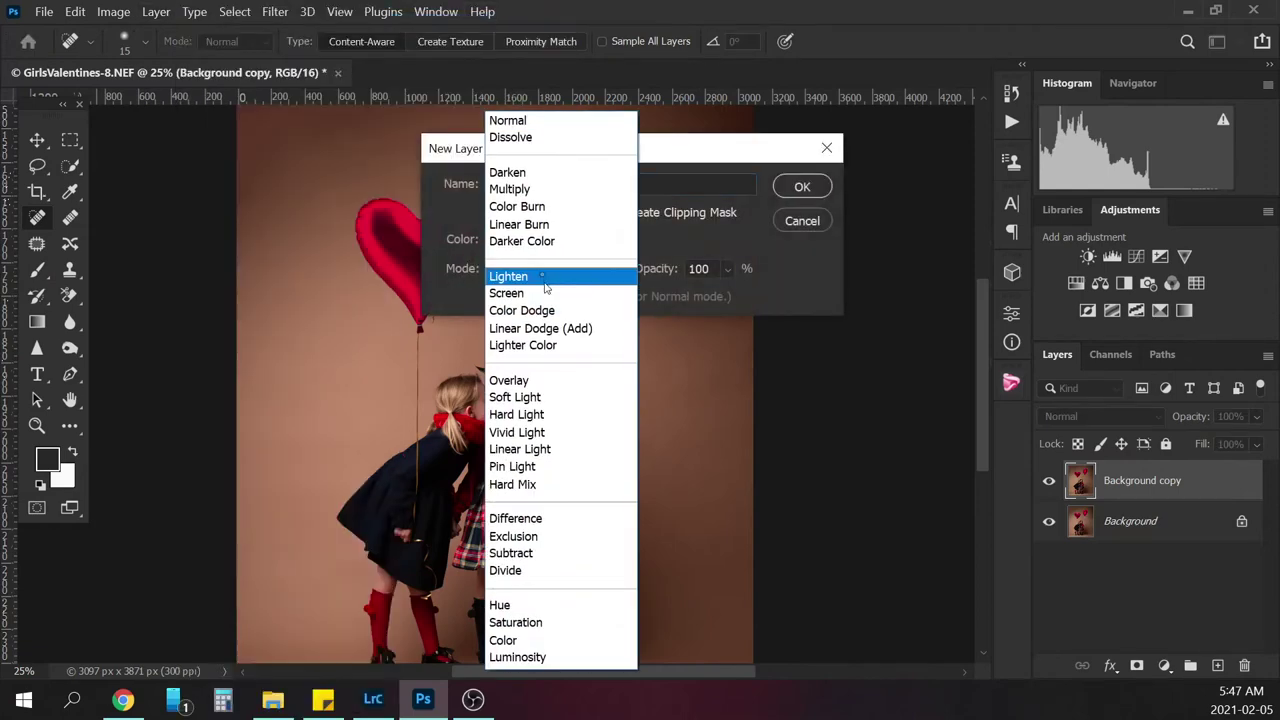
{"action": "left_click", "coordinate": [527, 382]}
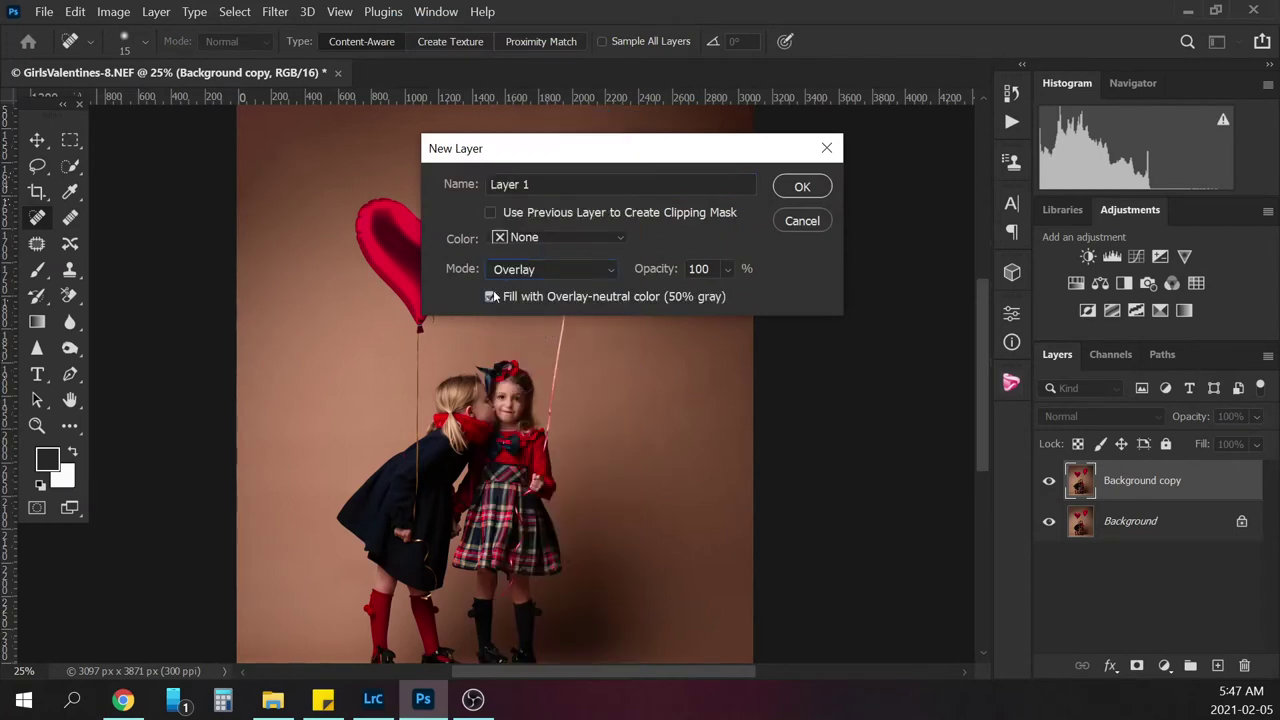
{"action": "left_click", "coordinate": [802, 188]}
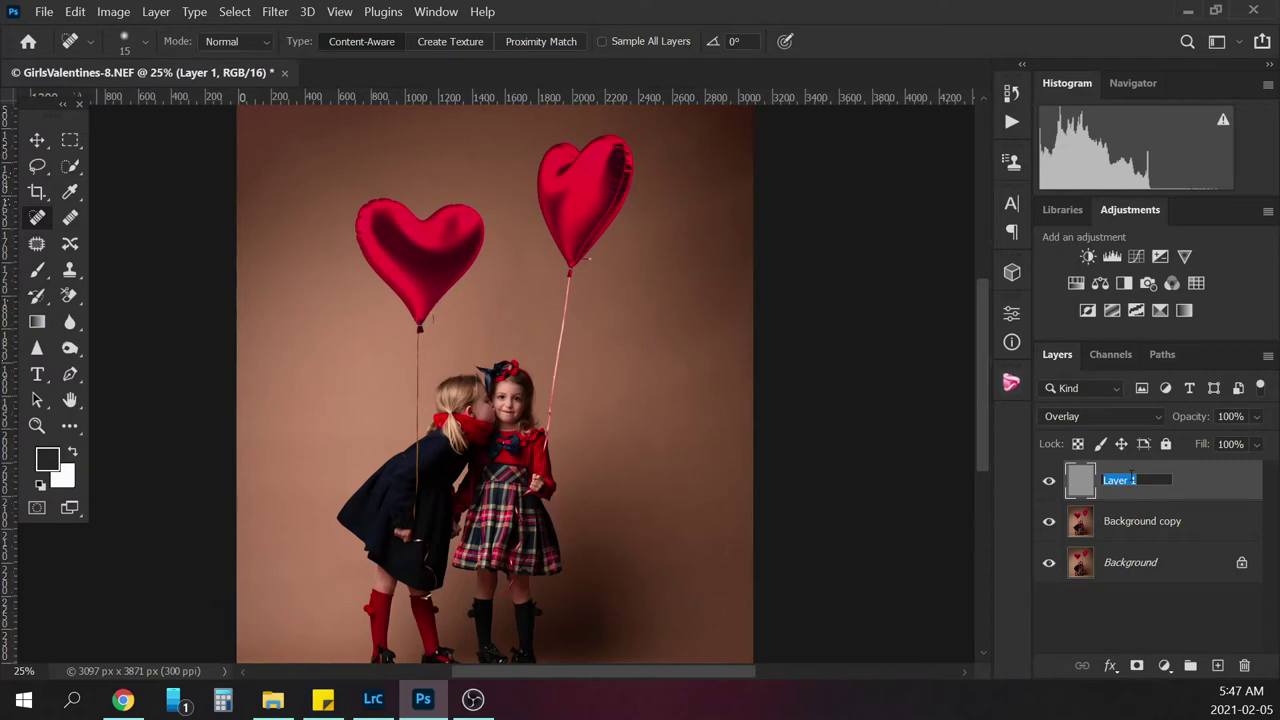
{"action": "type", "text": "dodge and burn"}
{"action": "key", "text": "Return"}
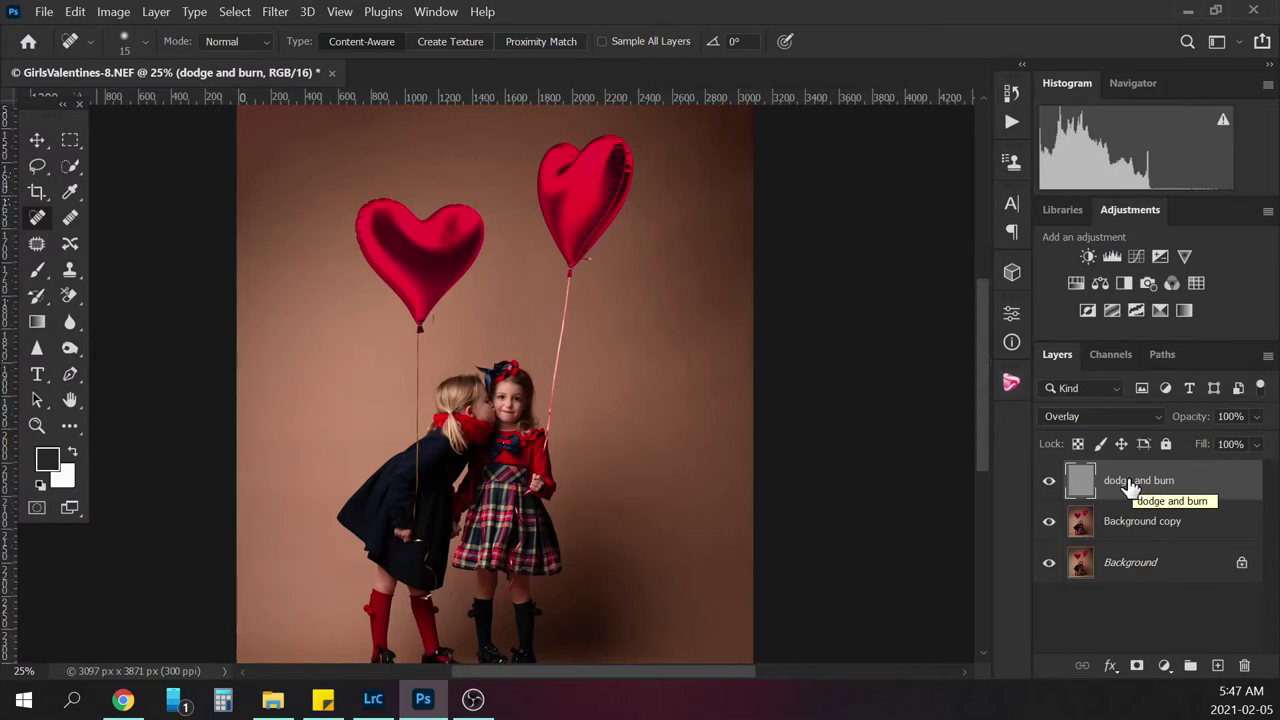
Set up the Brush tool with 11% opacity, 12% flow and white as the foreground color
{"action": "left_click", "coordinate": [40, 272]}
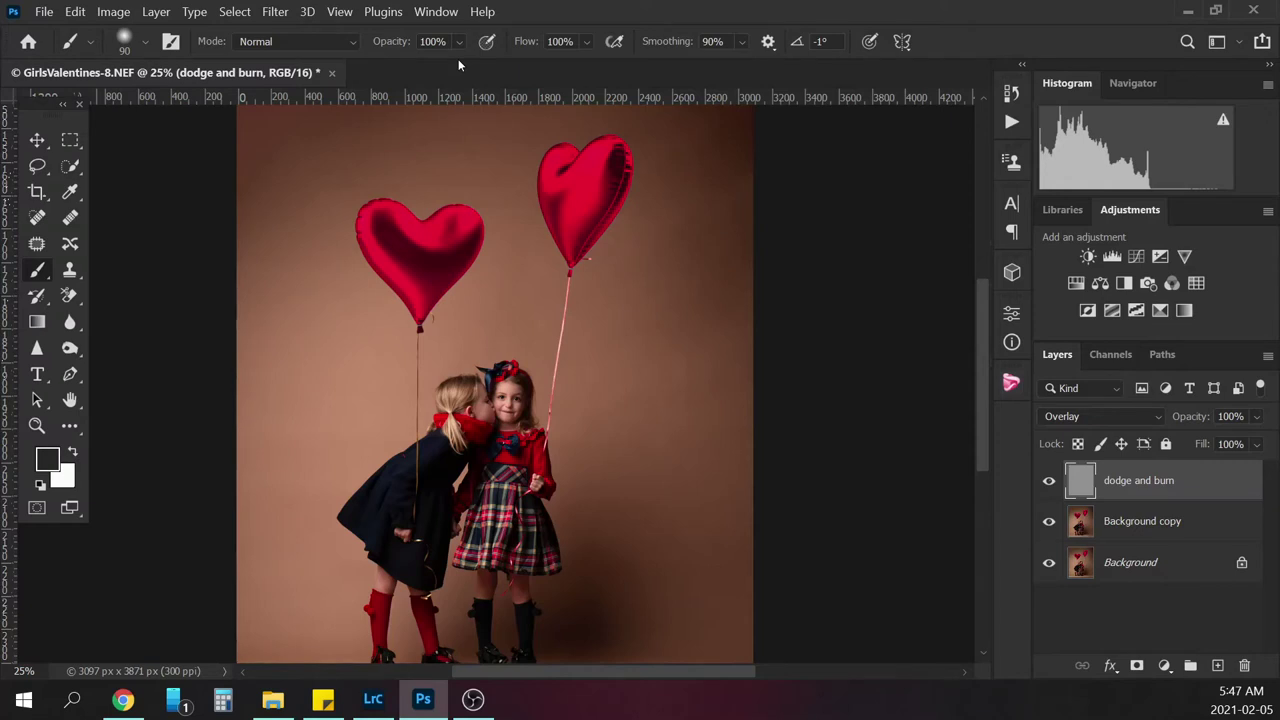
{"action": "left_click", "coordinate": [409, 36]}
{"action": "type", "text": "11"}
{"action": "key", "text": "Tab"}
{"action": "type", "text": "1"}
{"action": "left_click", "coordinate": [72, 453]}
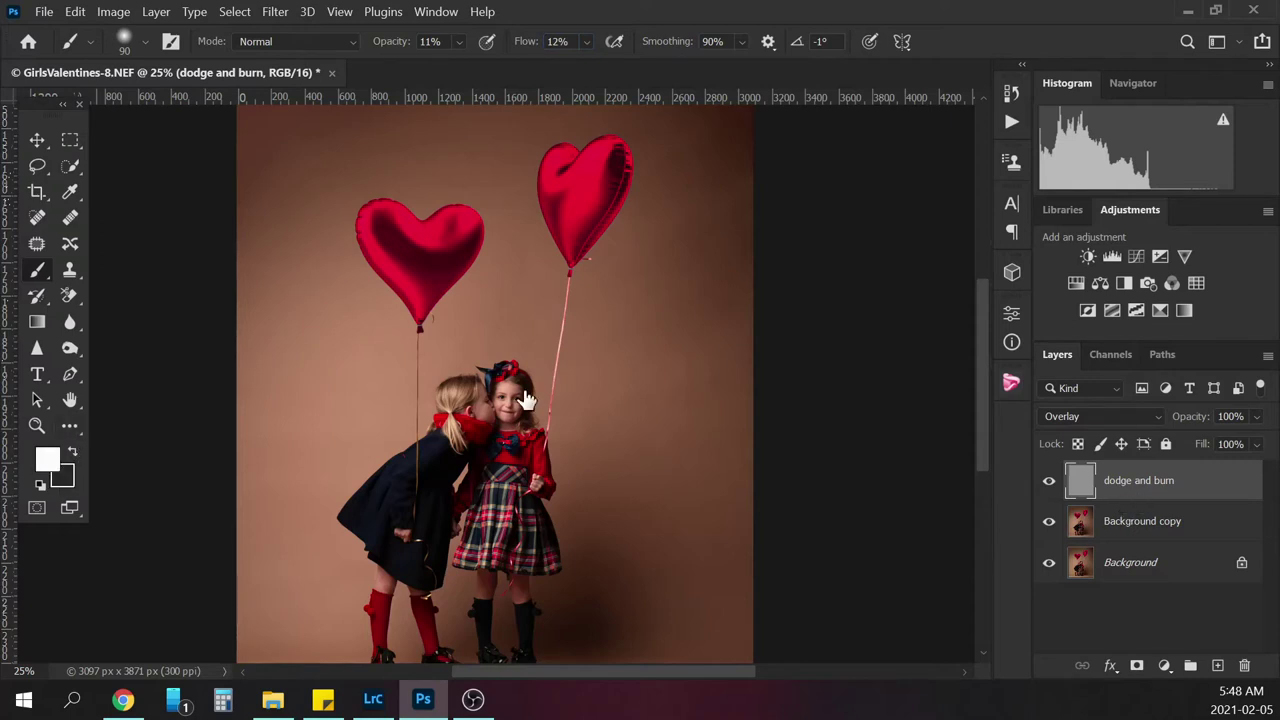
Dodge the highlights on the front girl's face with a small white brush of about size 20, comparing with the dodge and burn layer hidden
{"action": "scroll", "coordinate": [496, 376], "scroll_direction": "up", "scroll_amount": 3}
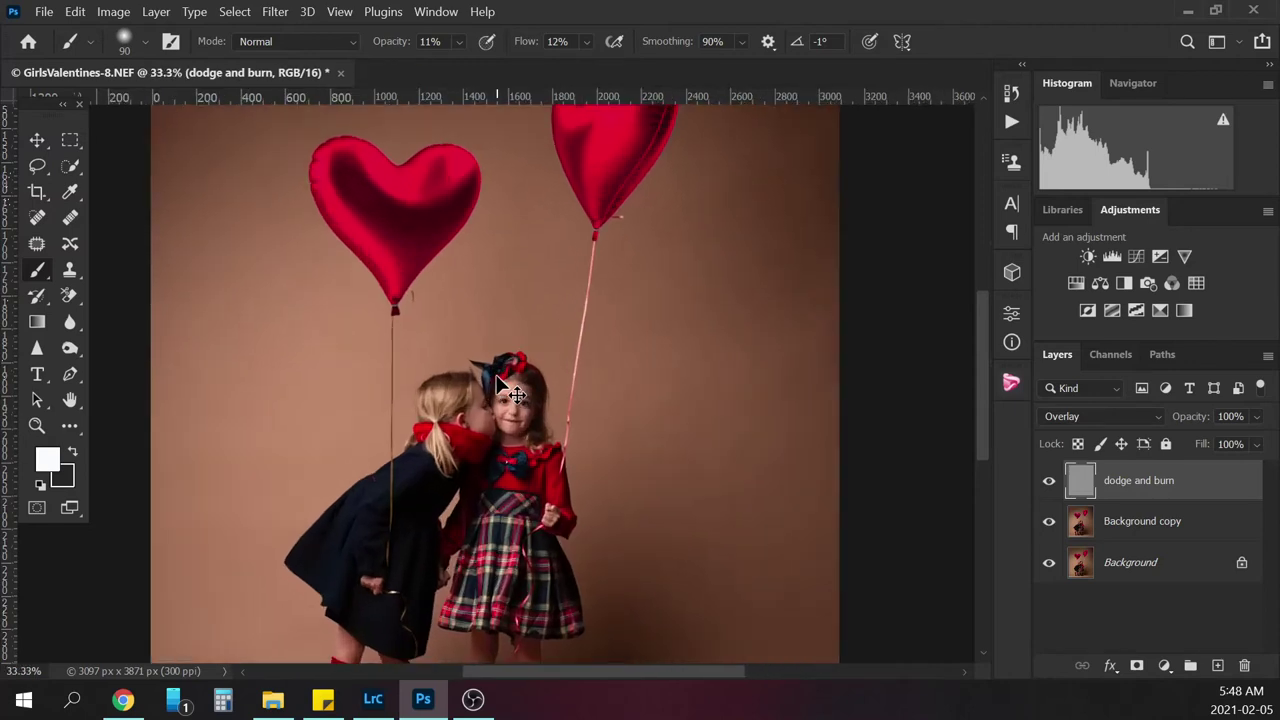
{"action": "scroll", "coordinate": [497, 380], "scroll_direction": "up", "scroll_amount": 1}
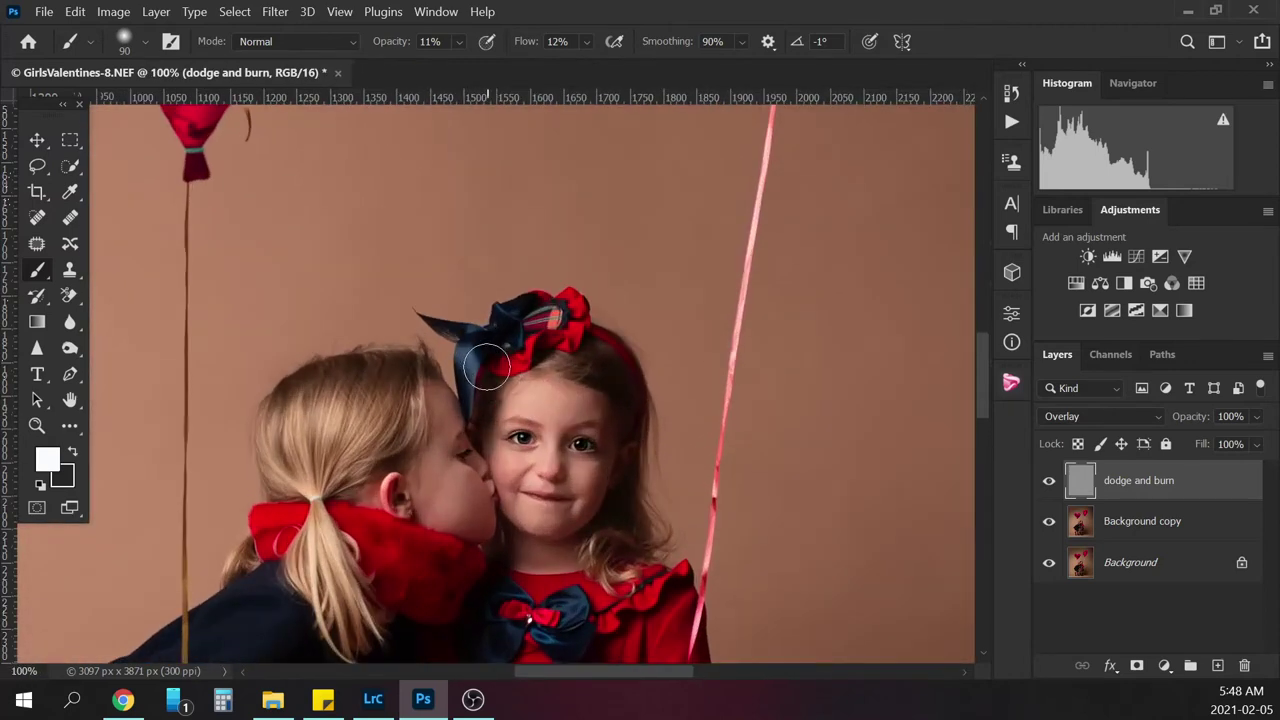
{"action": "key", "text": "bracketleft"}
{"action": "key", "text": "bracketleft"}
{"action": "key", "text": "bracketleft"}
{"action": "key", "text": "bracketleft"}
{"action": "key", "text": "bracketleft"}
{"action": "key", "text": "bracketleft"}
{"action": "key", "text": "bracketleft"}
{"action": "key", "text": "bracketleft"}
{"action": "key", "text": "bracketleft"}
{"action": "key", "text": "bracketleft"}
{"action": "key", "text": "bracketleft"}
{"action": "key", "text": "bracketright"}
{"action": "key", "text": "bracketright"}
{"action": "key", "text": "bracketright"}
{"action": "key", "text": "bracketright"}
{"action": "key", "text": "bracketright"}
{"action": "key", "text": "bracketright"}
{"action": "key", "text": "bracketleft"}
{"action": "key", "text": "bracketleft"}
{"action": "key", "text": "bracketleft"}
{"action": "key", "text": "bracketleft"}
{"action": "key", "text": "bracketleft"}
{"action": "key", "text": "bracketleft"}
{"action": "key", "text": "bracketright"}
{"action": "key", "text": "bracketright"}
{"action": "key", "text": "bracketright"}
{"action": "key", "text": "bracketleft"}
{"action": "key", "text": "bracketleft"}
{"action": "key", "text": "bracketleft"}
{"action": "key", "text": "bracketleft"}
{"action": "key", "text": "bracketright"}
{"action": "key", "text": "bracketright"}
{"action": "key", "text": "bracketright"}
{"action": "key", "text": "bracketright"}
{"action": "key", "text": "bracketright"}
{"action": "key", "text": "bracketright"}
{"action": "key", "text": "bracketleft"}
{"action": "left_click", "coordinate": [1049, 482]}
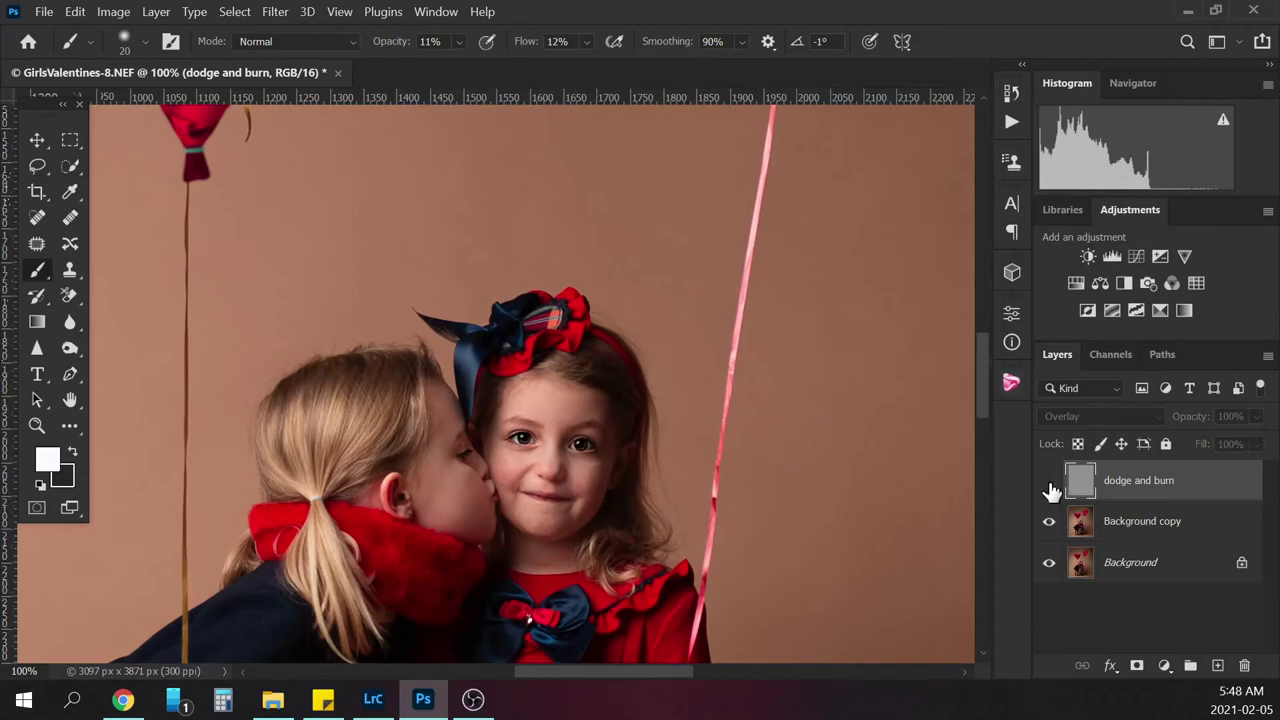
{"action": "left_click", "coordinate": [1049, 482]}
{"action": "left_click", "coordinate": [1049, 486]}
{"action": "left_click", "coordinate": [1049, 486]}
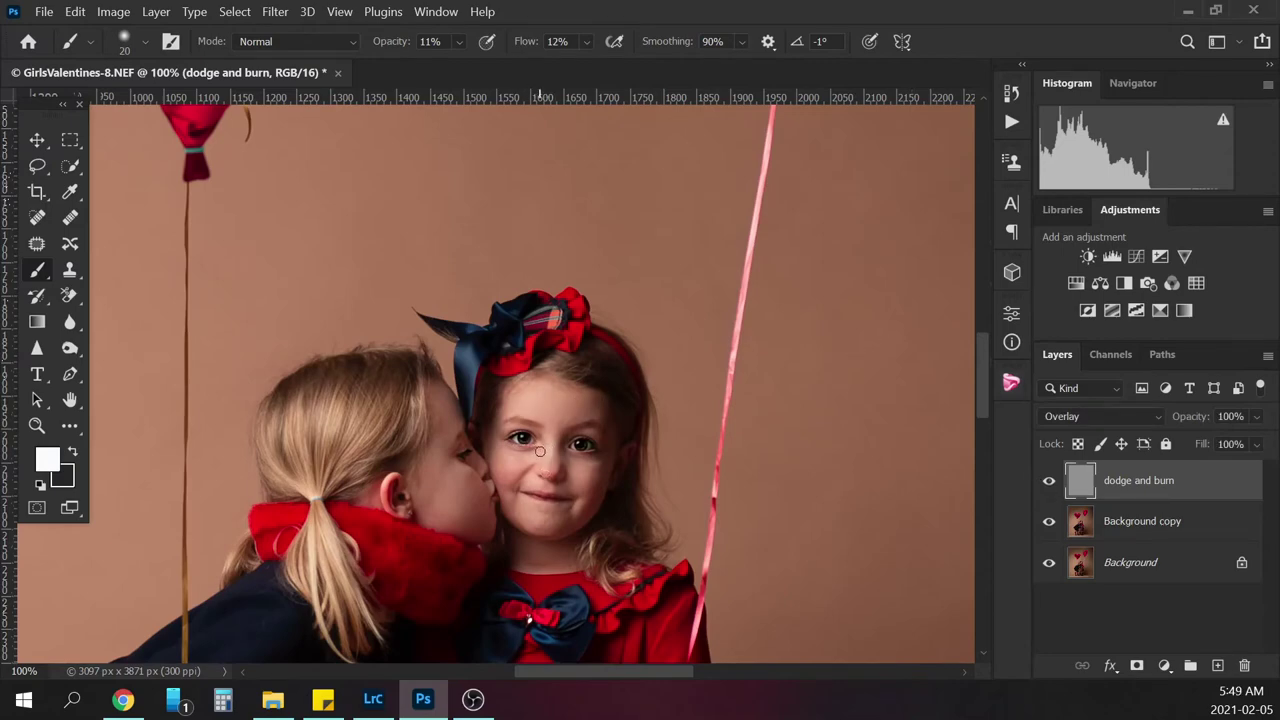
Brighten broader highlights on the girls' faces with the white brush, varying its size around 45
{"action": "key", "text": "bracketright"}
{"action": "key", "text": "bracketright"}
{"action": "key", "text": "bracketright"}
{"action": "key", "text": "bracketright"}
{"action": "key", "text": "bracketleft"}
{"action": "key", "text": "bracketleft"}
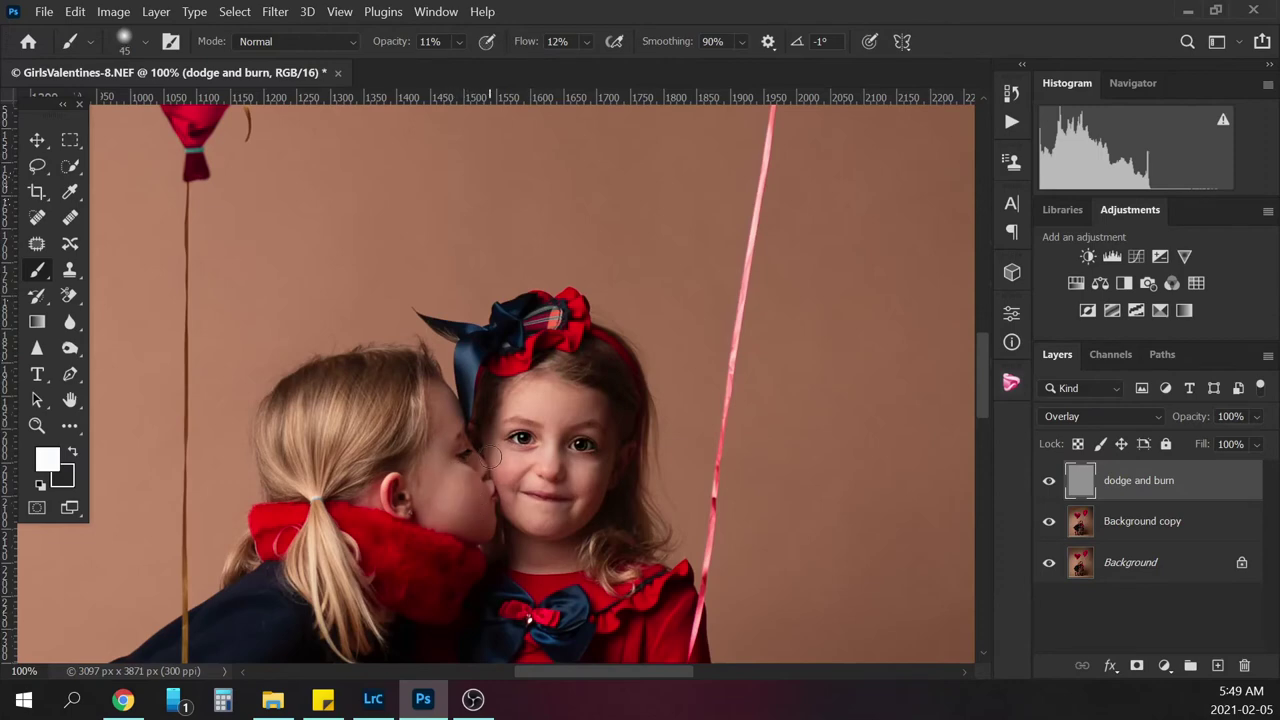
{"action": "key", "text": "bracketleft"}
{"action": "key", "text": "bracketleft"}
{"action": "key", "text": "bracketright"}
{"action": "key", "text": "bracketright"}
{"action": "key", "text": "bracketright"}
{"action": "key", "text": "bracketleft"}
{"action": "key", "text": "bracketleft"}
{"action": "key", "text": "bracketleft"}
{"action": "key", "text": "bracketleft"}
{"action": "key", "text": "bracketright"}
{"action": "key", "text": "bracketright"}
{"action": "key", "text": "bracketright"}
{"action": "key", "text": "bracketright"}
{"action": "key", "text": "bracketright"}
Dodge the highlights on the front girl's red top and sleeve with a white brush of about size 25
{"action": "left_click_drag", "start_coordinate": [980, 366], "coordinate": [983, 398]}
{"action": "key", "text": "bracketleft"}
{"action": "key", "text": "bracketleft"}
{"action": "key", "text": "bracketleft"}
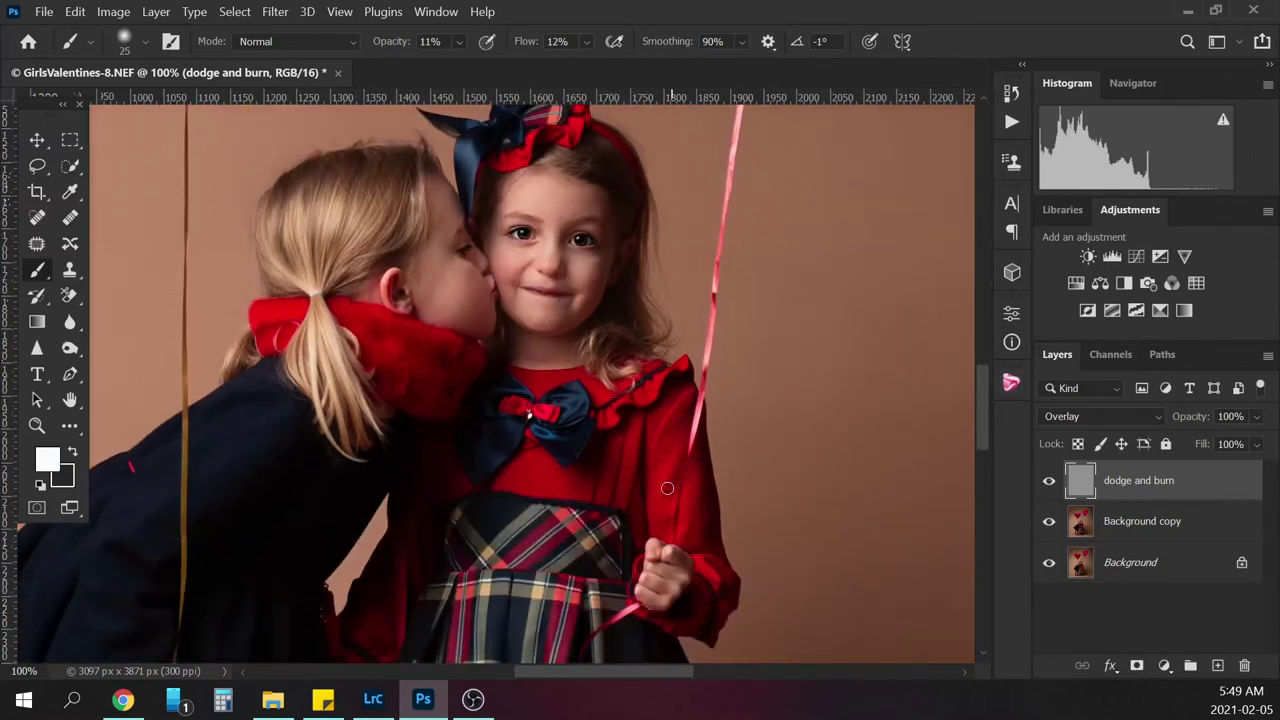
{"action": "key", "text": "bracketright"}
{"action": "key", "text": "bracketright"}
{"action": "key", "text": "bracketleft"}
{"action": "key", "text": "bracketleft"}
{"action": "key", "text": "bracketleft"}
Dodge the lit folds of the front girl's plaid skirt with the white brush, varying its size around 40
{"action": "left_click_drag", "start_coordinate": [982, 400], "coordinate": [980, 462]}
{"action": "key", "text": "bracketright"}
{"action": "key", "text": "bracketright"}
{"action": "key", "text": "bracketright"}
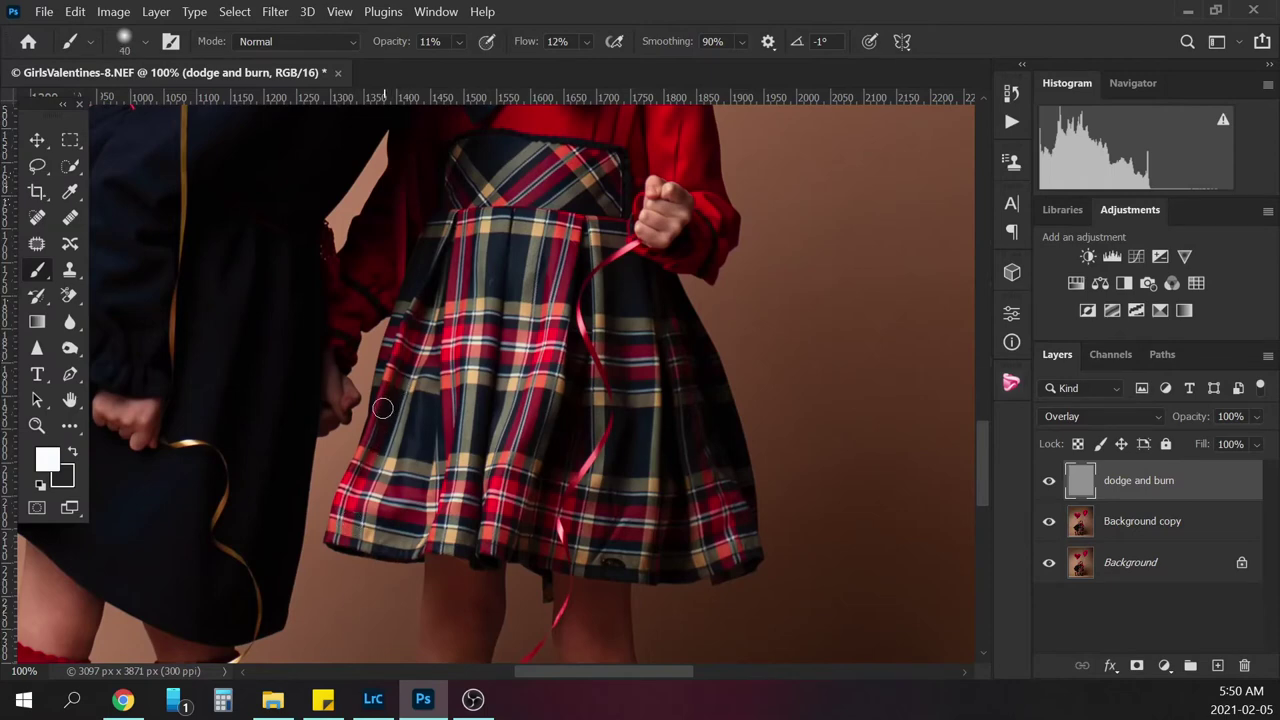
{"action": "key", "text": "bracketleft"}
{"action": "key", "text": "bracketleft"}
{"action": "key", "text": "bracketleft"}
{"action": "key", "text": "bracketright"}
{"action": "key", "text": "bracketright"}
{"action": "key", "text": "bracketleft"}
{"action": "key", "text": "bracketleft"}
{"action": "key", "text": "bracketleft"}
Dodge the girls' legs, socks and shoes with a size 50 white brush
{"action": "left_click_drag", "start_coordinate": [979, 438], "coordinate": [977, 458]}
{"action": "key", "text": "bracketright"}
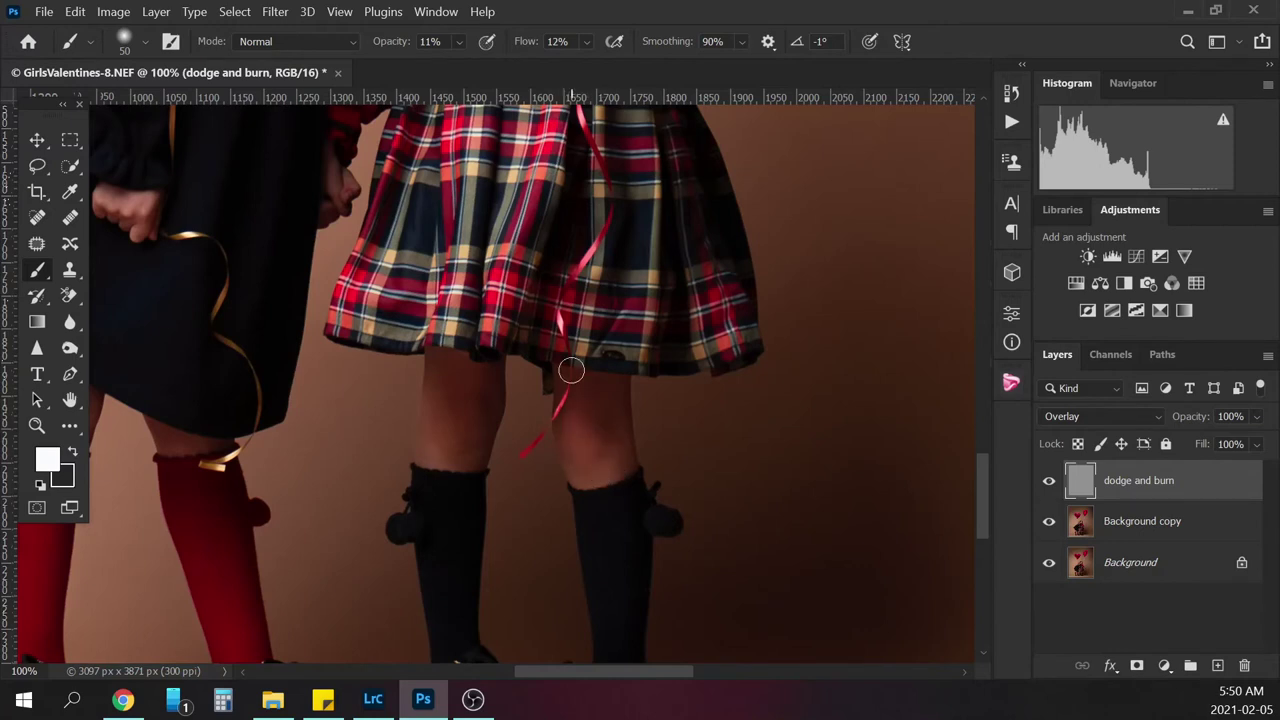
{"action": "scroll", "coordinate": [978, 476], "scroll_direction": "down", "scroll_amount": 3}
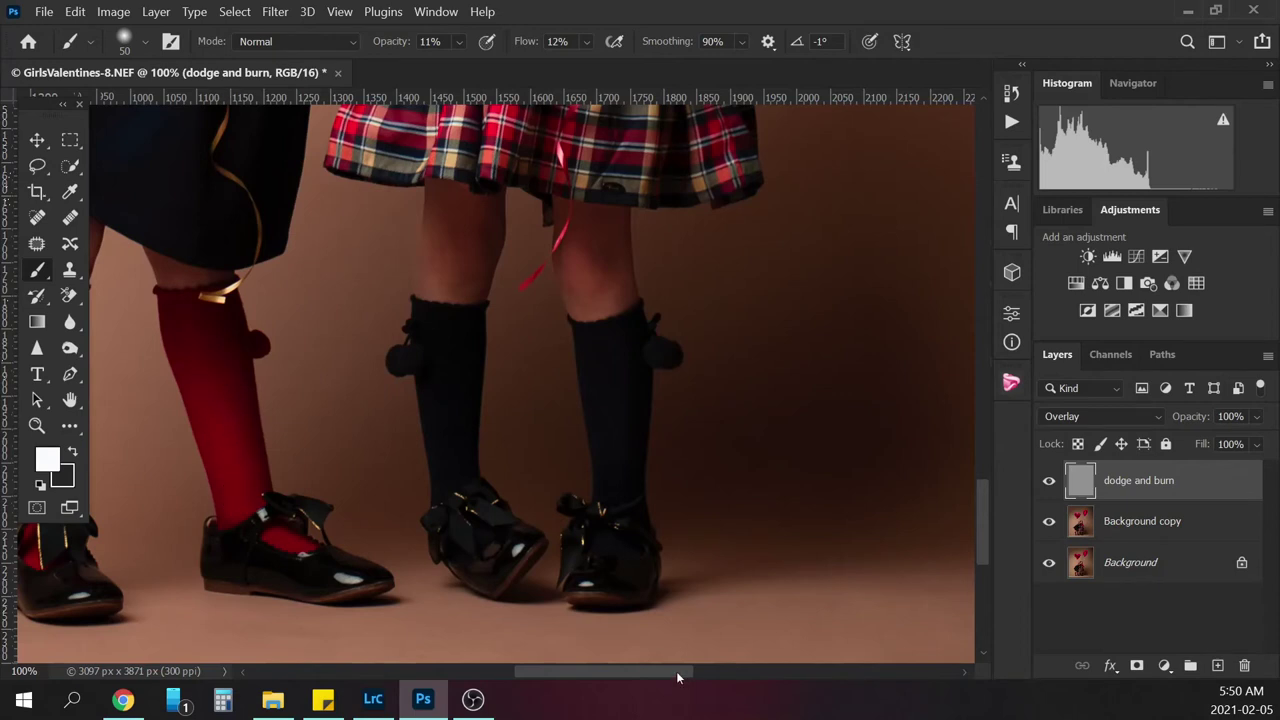
{"action": "left_click_drag", "start_coordinate": [676, 671], "coordinate": [624, 671]}
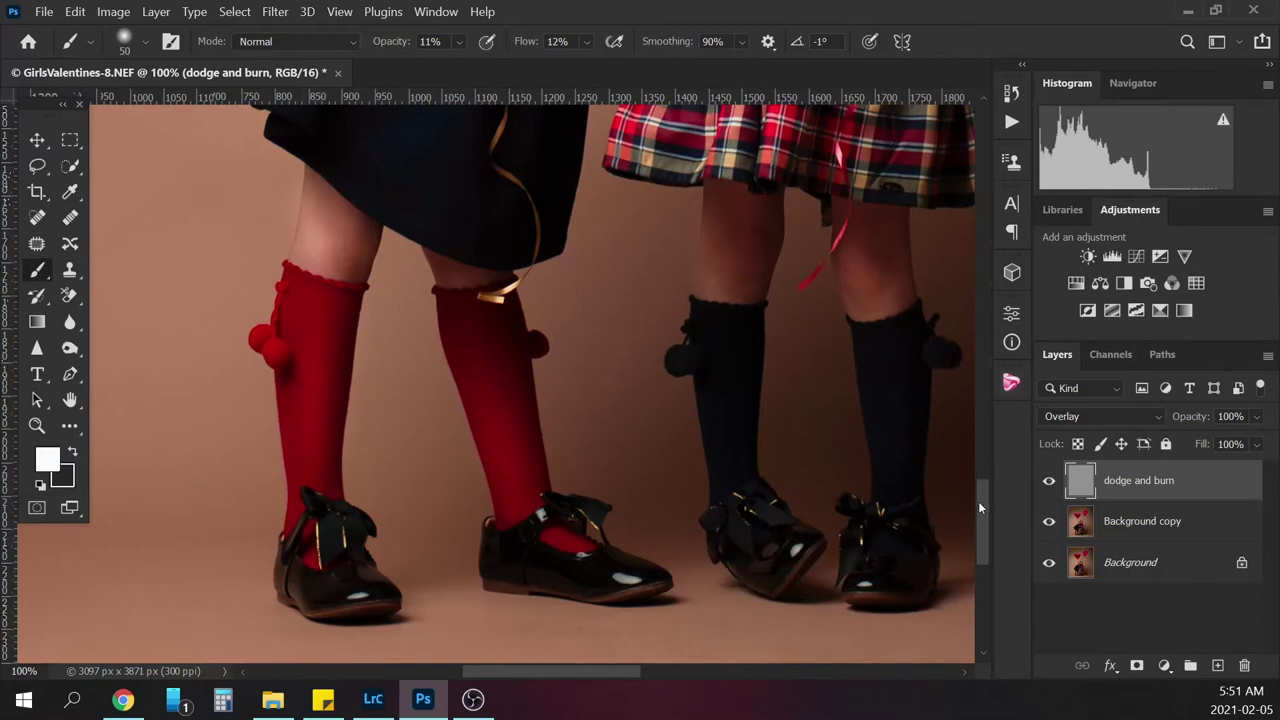
Dodge the kissing girl's dark dress and the girls' joined hands with a size 35 white brush
{"action": "left_click_drag", "start_coordinate": [978, 501], "coordinate": [977, 426]}
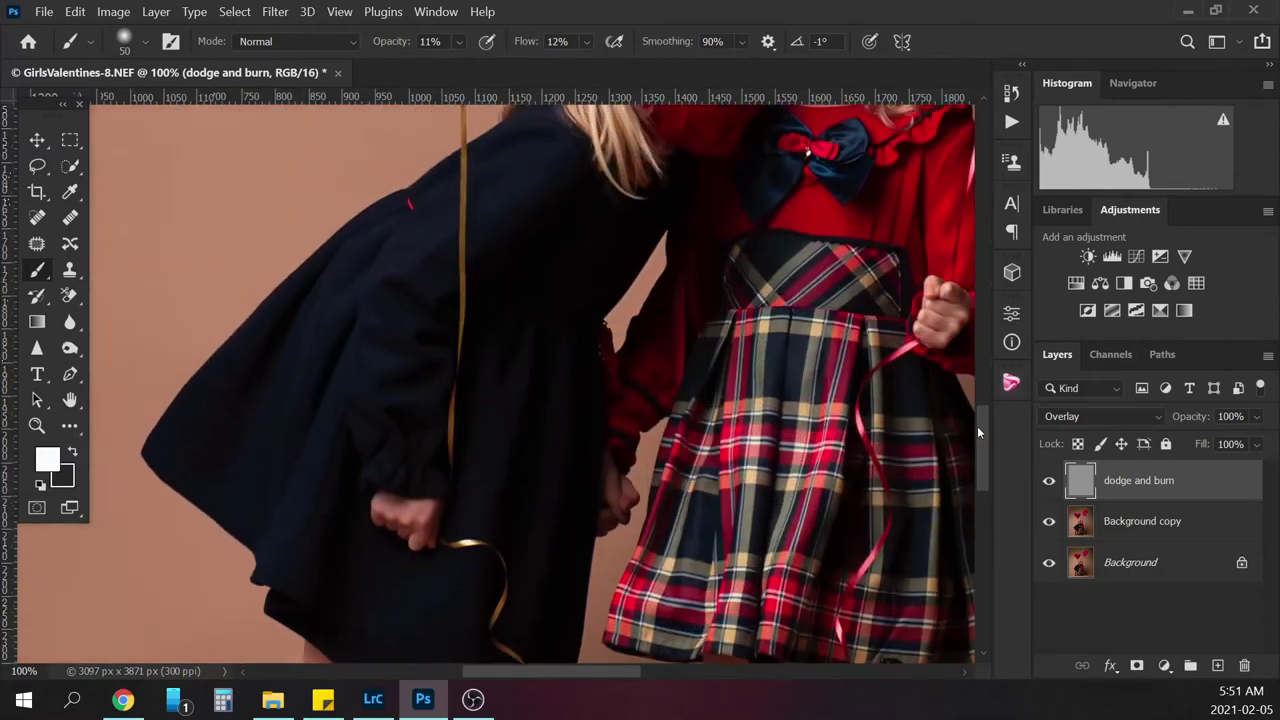
{"action": "key", "text": "bracketleft"}
{"action": "key", "text": "bracketleft"}
{"action": "key", "text": "bracketleft"}
{"action": "left_click_drag", "start_coordinate": [984, 464], "coordinate": [984, 498]}
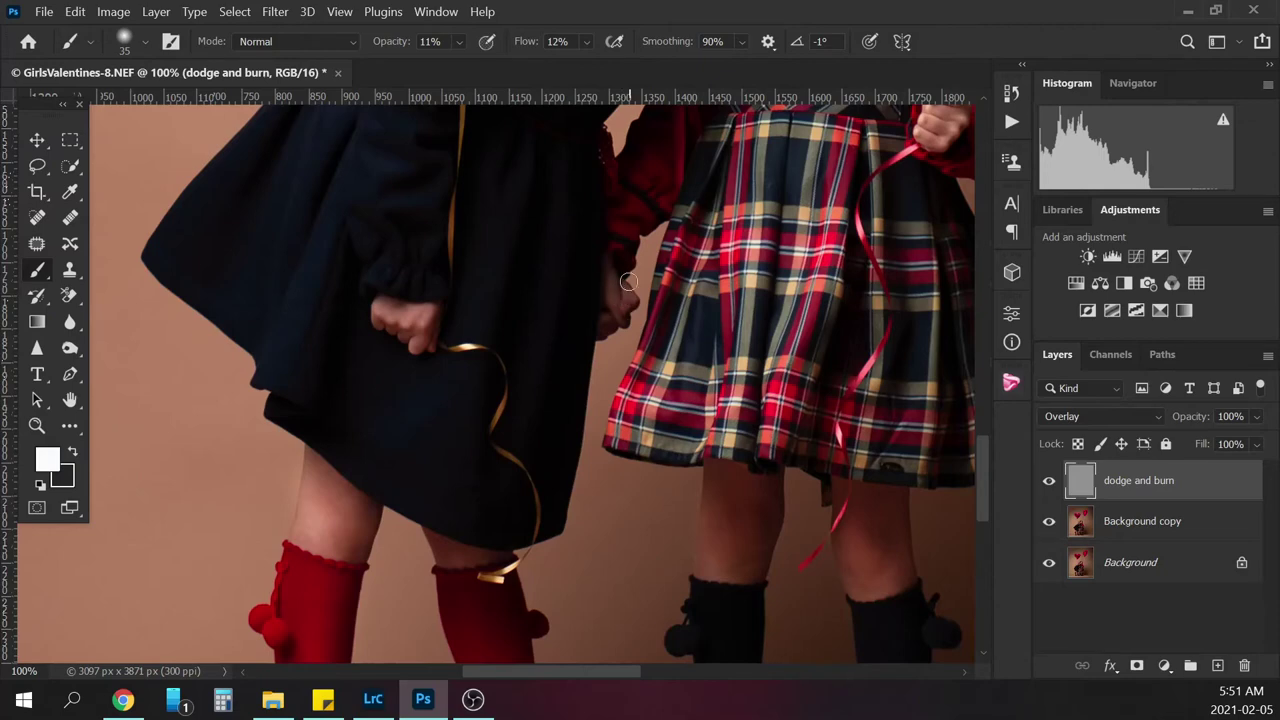
{"action": "left_click_drag", "start_coordinate": [980, 477], "coordinate": [980, 444]}
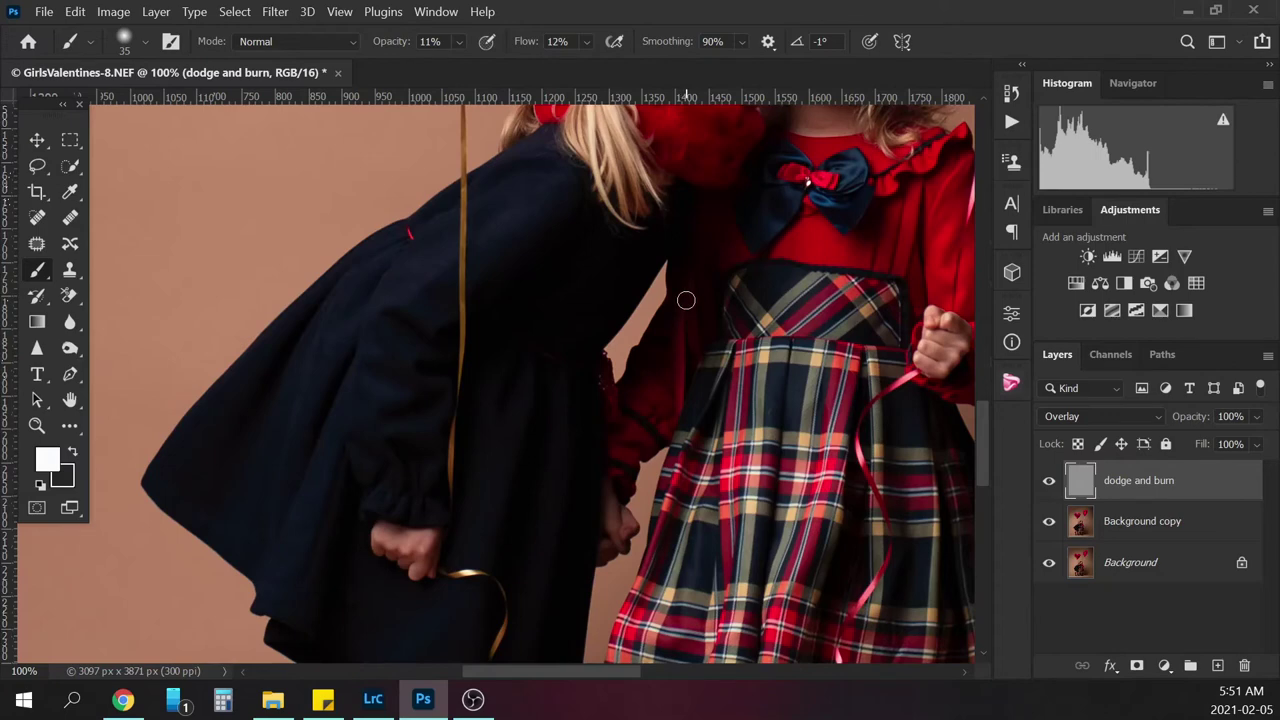
Compare the portrait at 33.3% zoom with the dodge and burn layer hidden and shown
{"action": "key", "text": "ctrl+minus"}
{"action": "key", "text": "ctrl+minus"}
{"action": "key", "text": "ctrl+minus"}
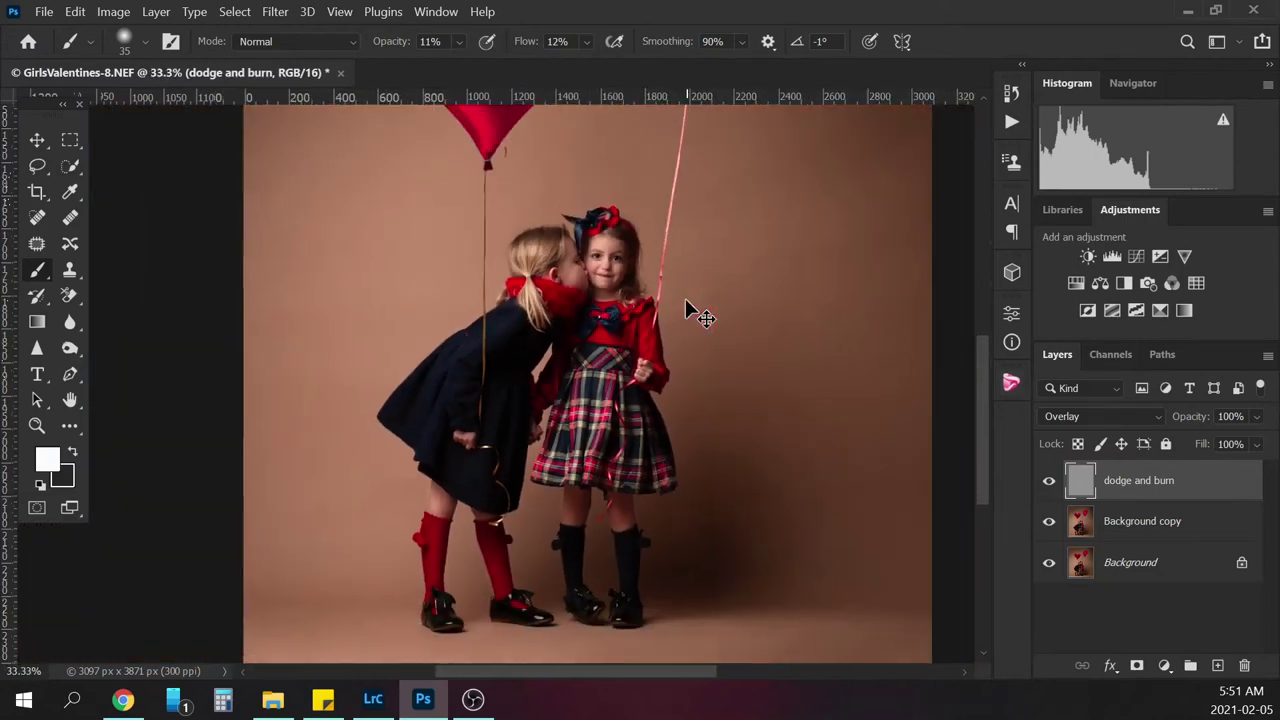
{"action": "left_click", "coordinate": [1049, 482]}
{"action": "left_click", "coordinate": [1049, 482]}
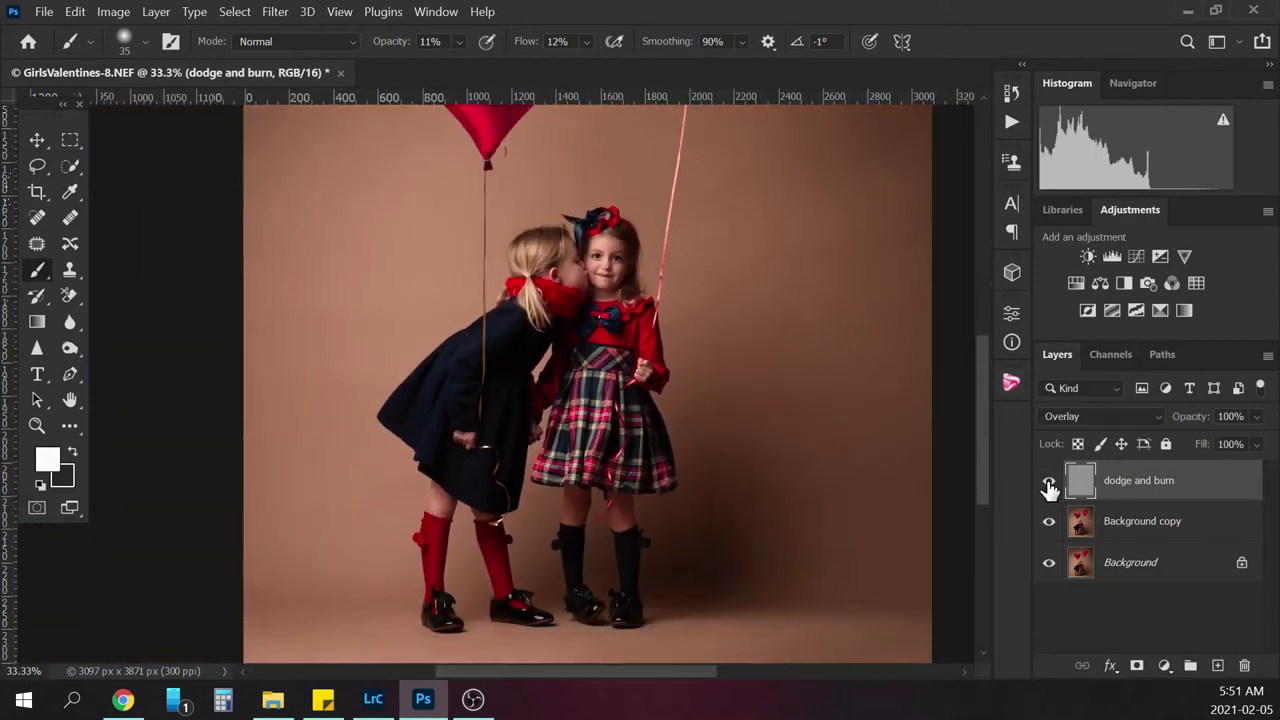
{"action": "left_click", "coordinate": [1049, 484]}
{"action": "left_click", "coordinate": [1049, 484]}
{"action": "left_click", "coordinate": [1048, 484]}
{"action": "left_click", "coordinate": [1048, 484]}
{"action": "left_click", "coordinate": [1048, 485]}
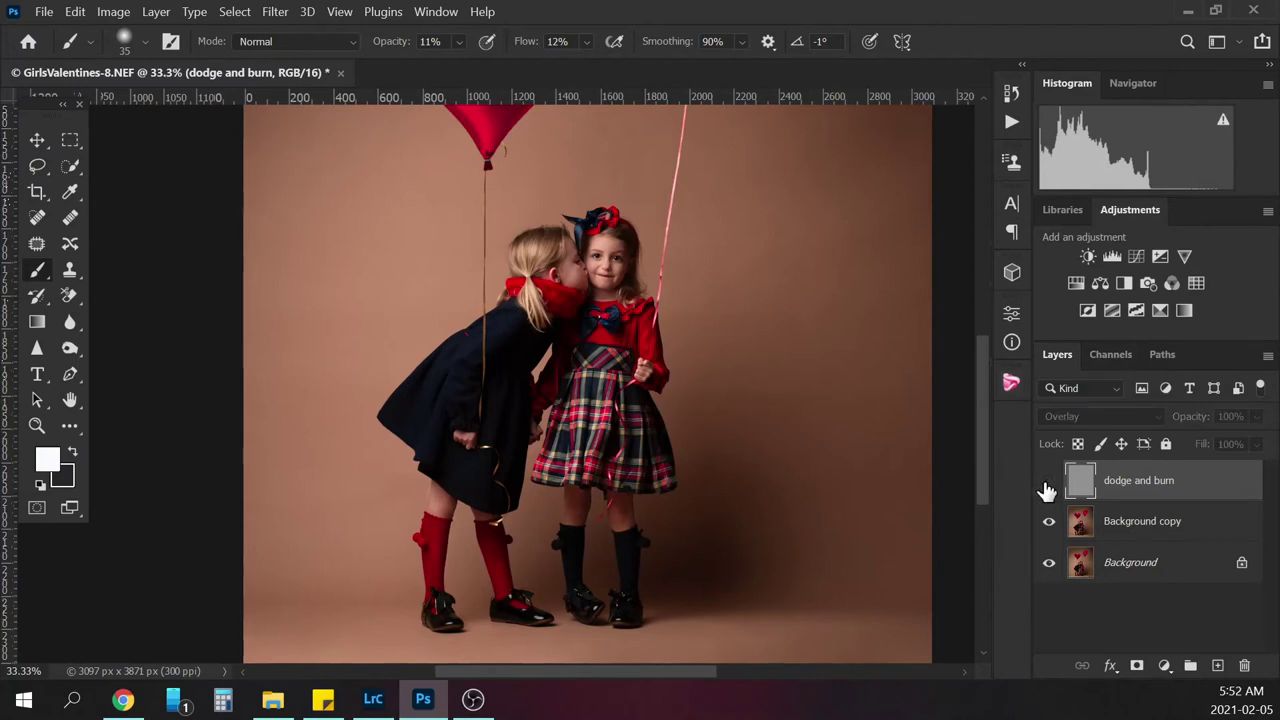
{"action": "left_click", "coordinate": [1048, 485]}
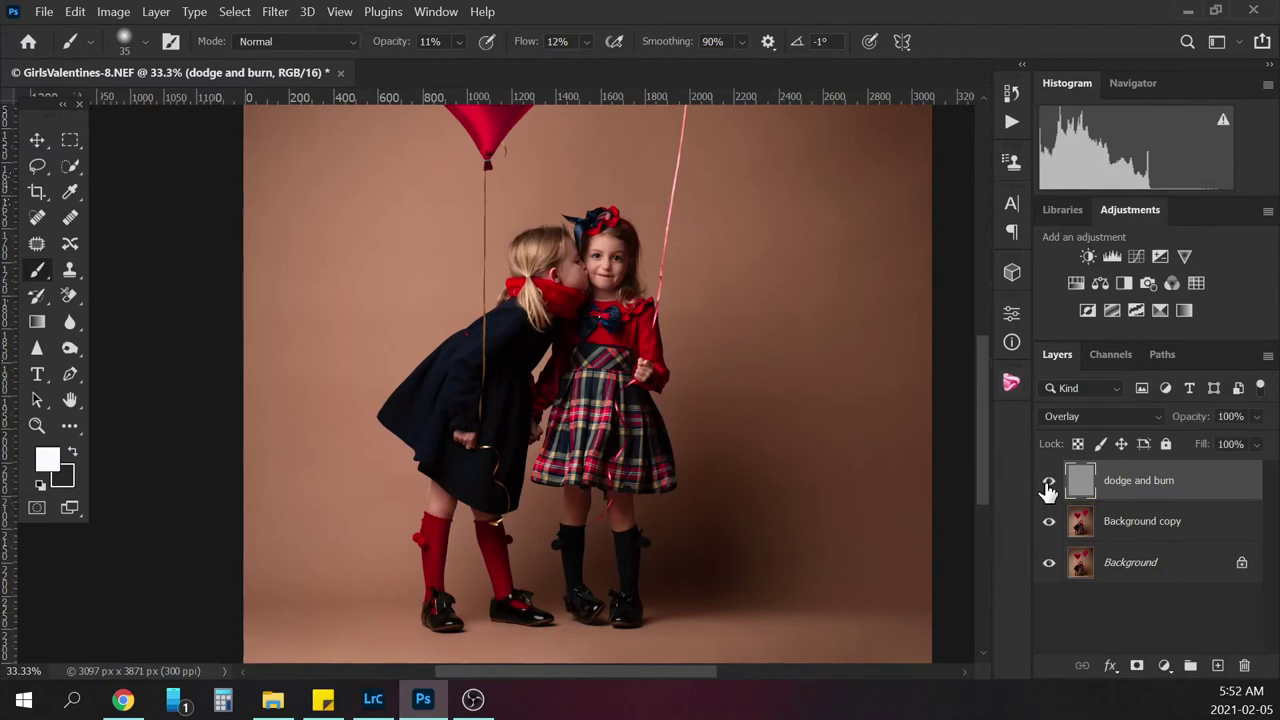
{"action": "left_click", "coordinate": [1048, 486]}
Burn the shadows on the girls' dresses with a size 35 dark brush and move the dodge and burn layer below Background copy
{"action": "left_click", "coordinate": [73, 452]}
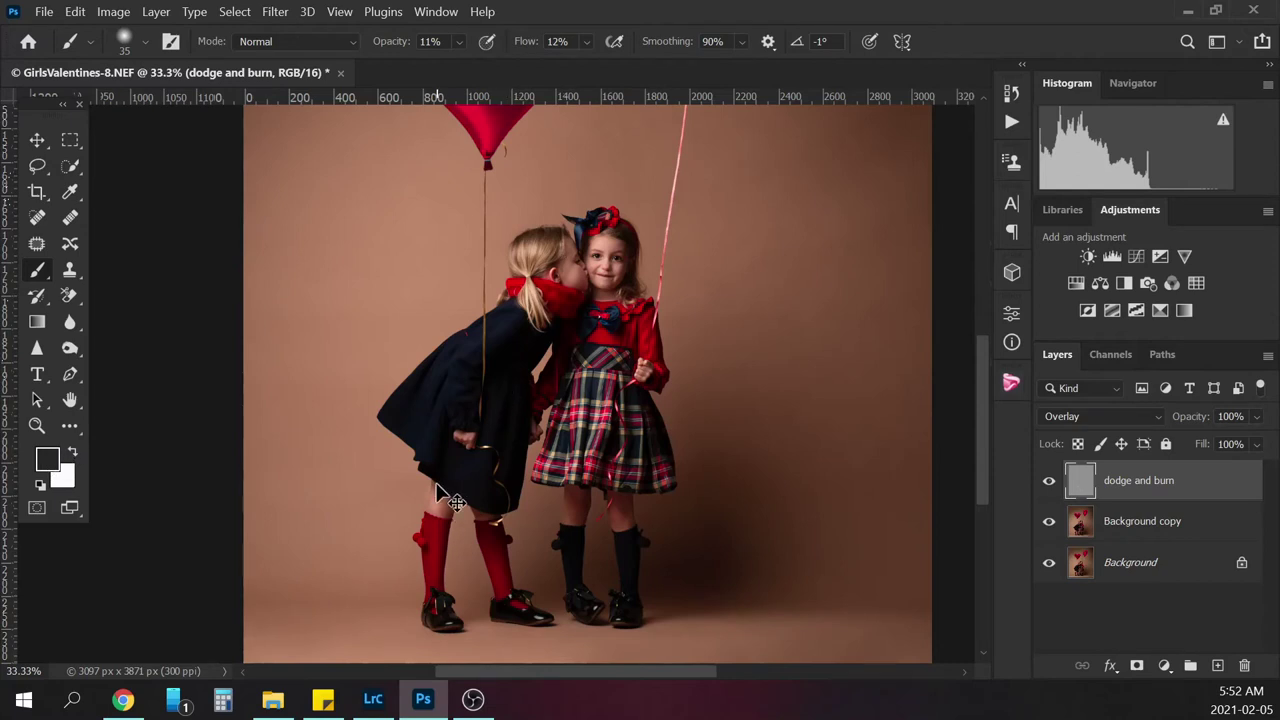
{"action": "key", "text": "ctrl+plus"}
{"action": "key", "text": "ctrl+plus"}
{"action": "key", "text": "ctrl+plus"}
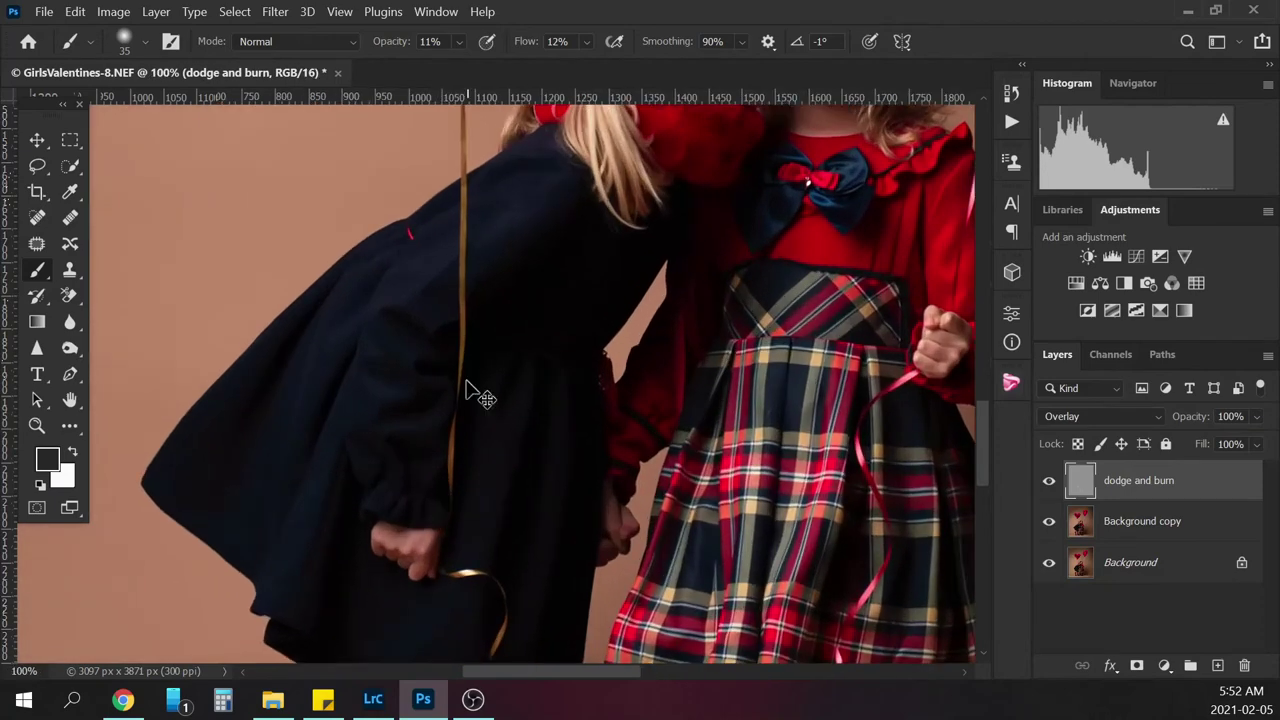
{"action": "key", "text": "ctrl+minus"}
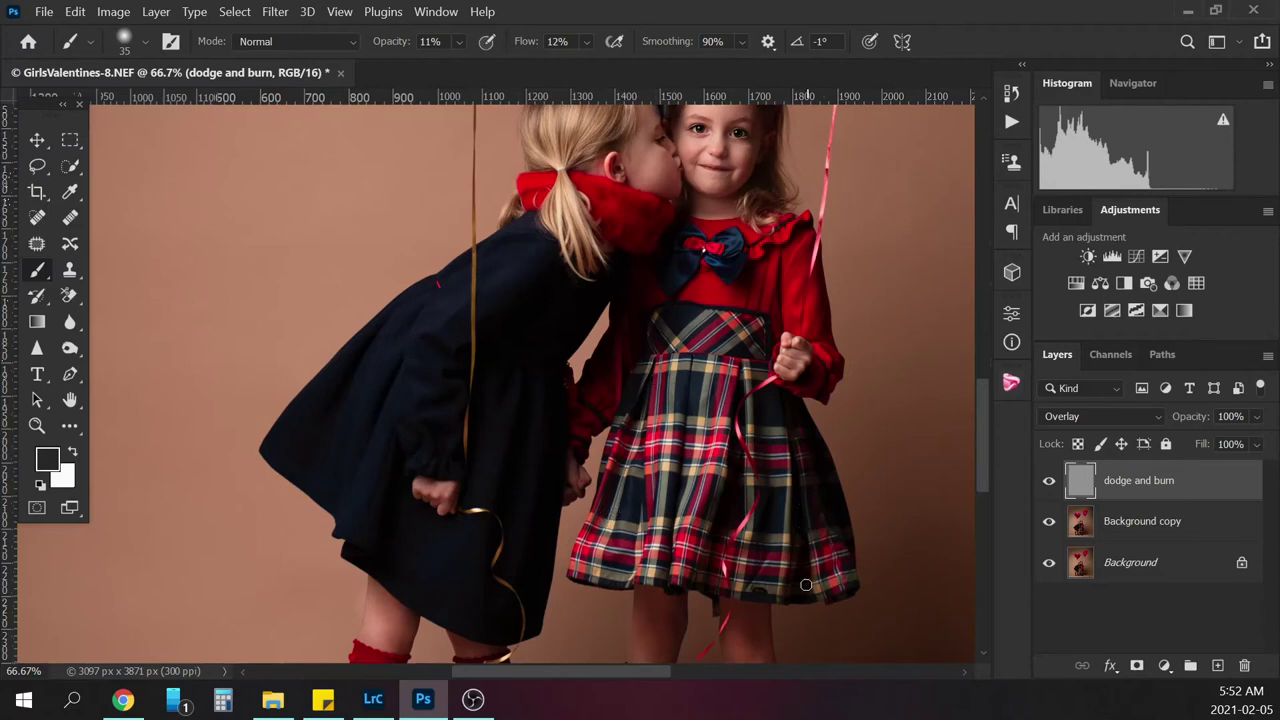
{"action": "left_click_drag", "start_coordinate": [978, 460], "coordinate": [984, 415]}
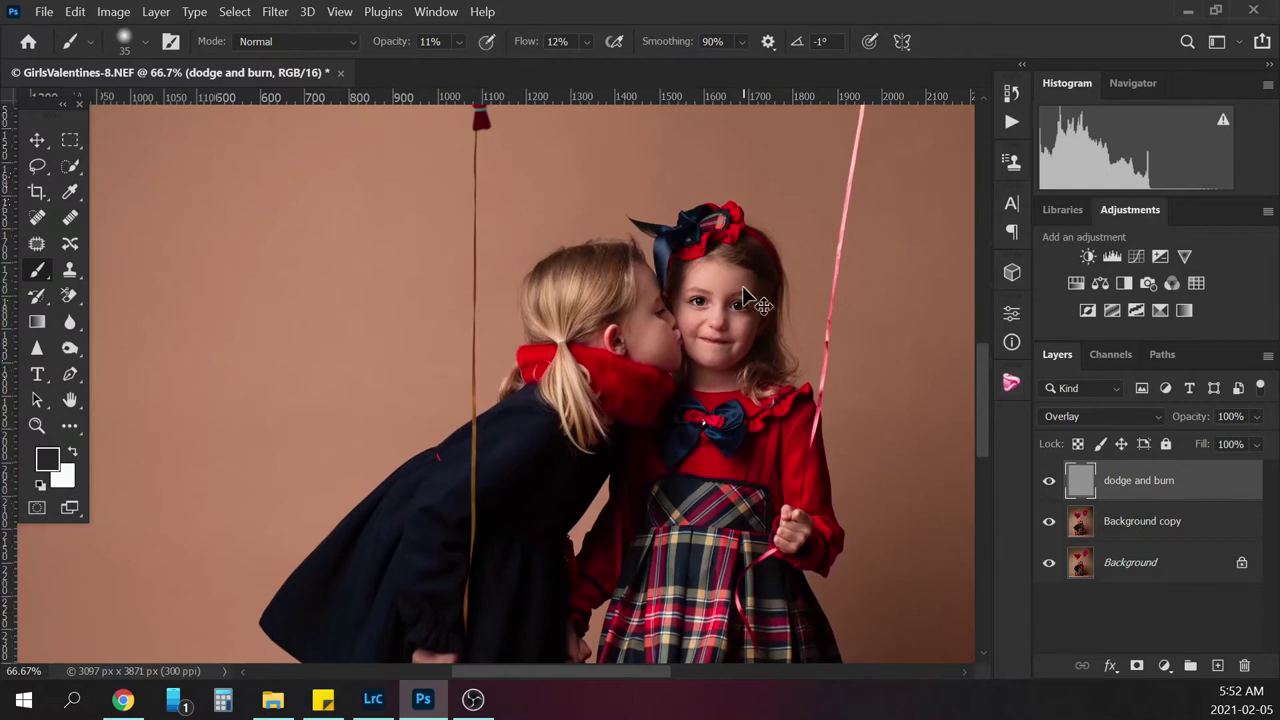
{"action": "key", "text": "ctrl+bracketleft"}
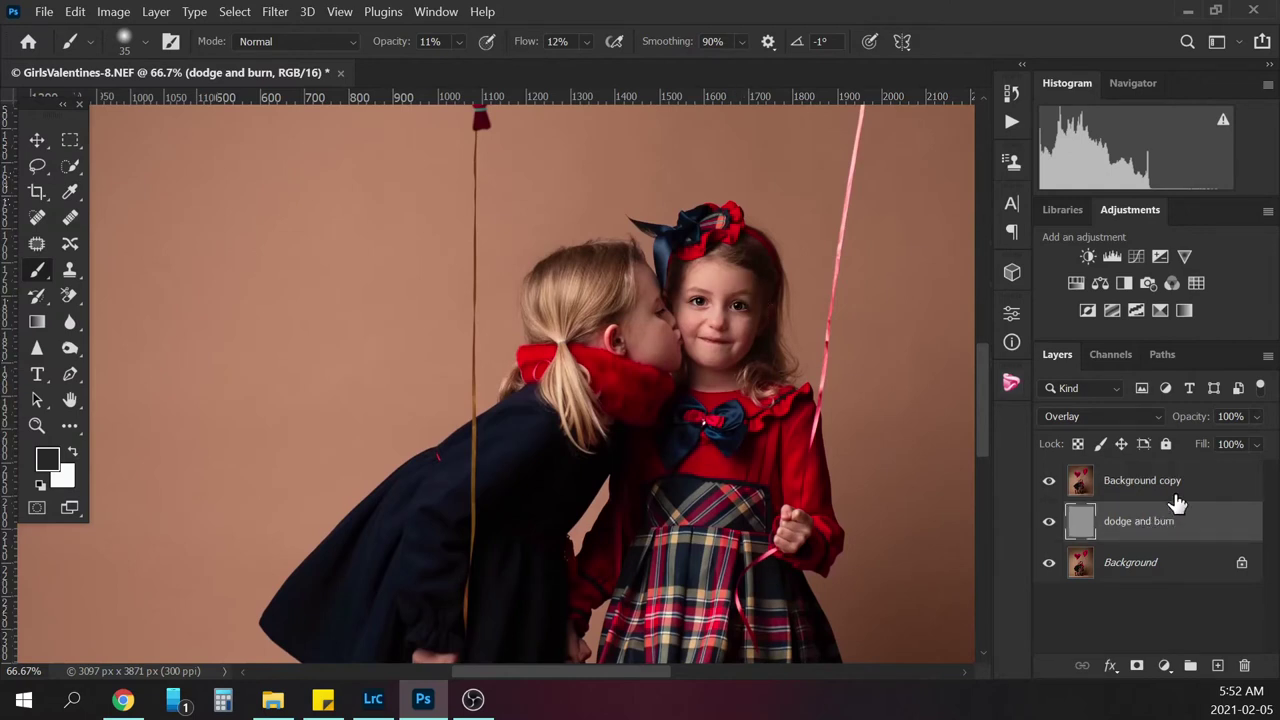
Move the dodge and burn layer above the Background copy layer
{"action": "key", "text": "ctrl+bracketright"}
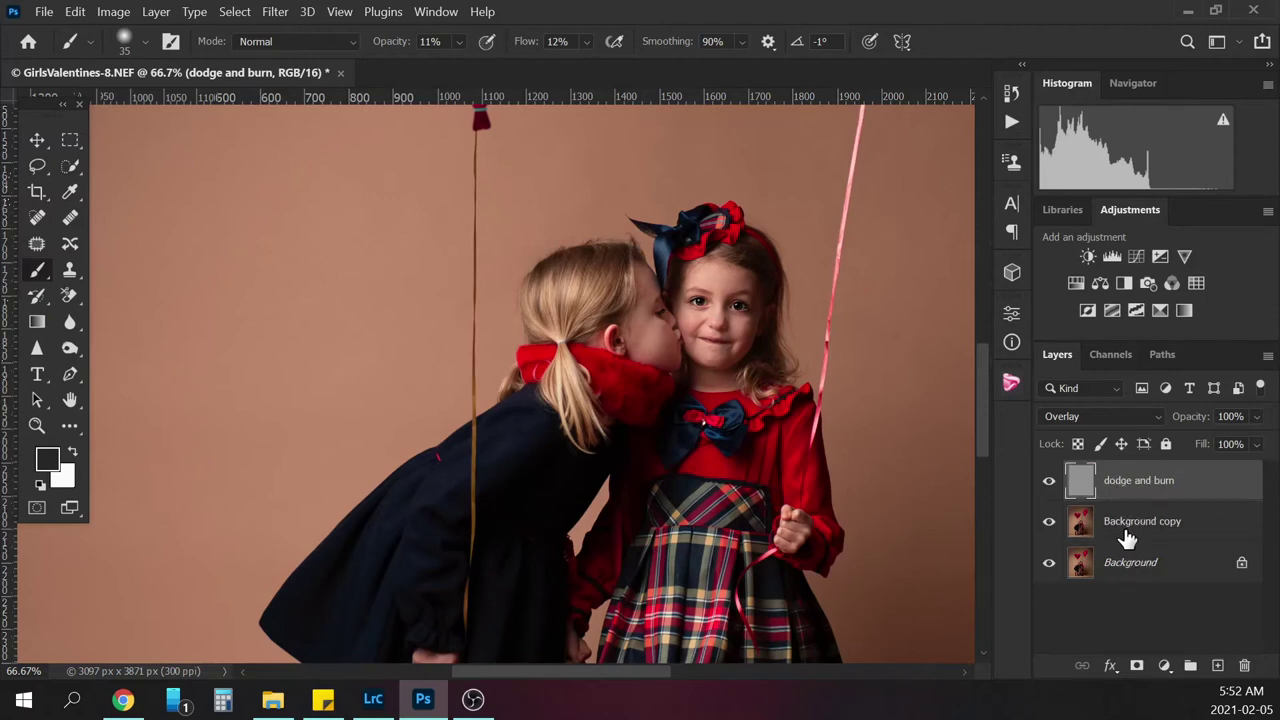
Burn the shadows on the front-facing girl's face with a black 20 px brush, then compare with the dodge and burn layer hidden
{"action": "left_click_drag", "start_coordinate": [986, 378], "coordinate": [978, 364]}
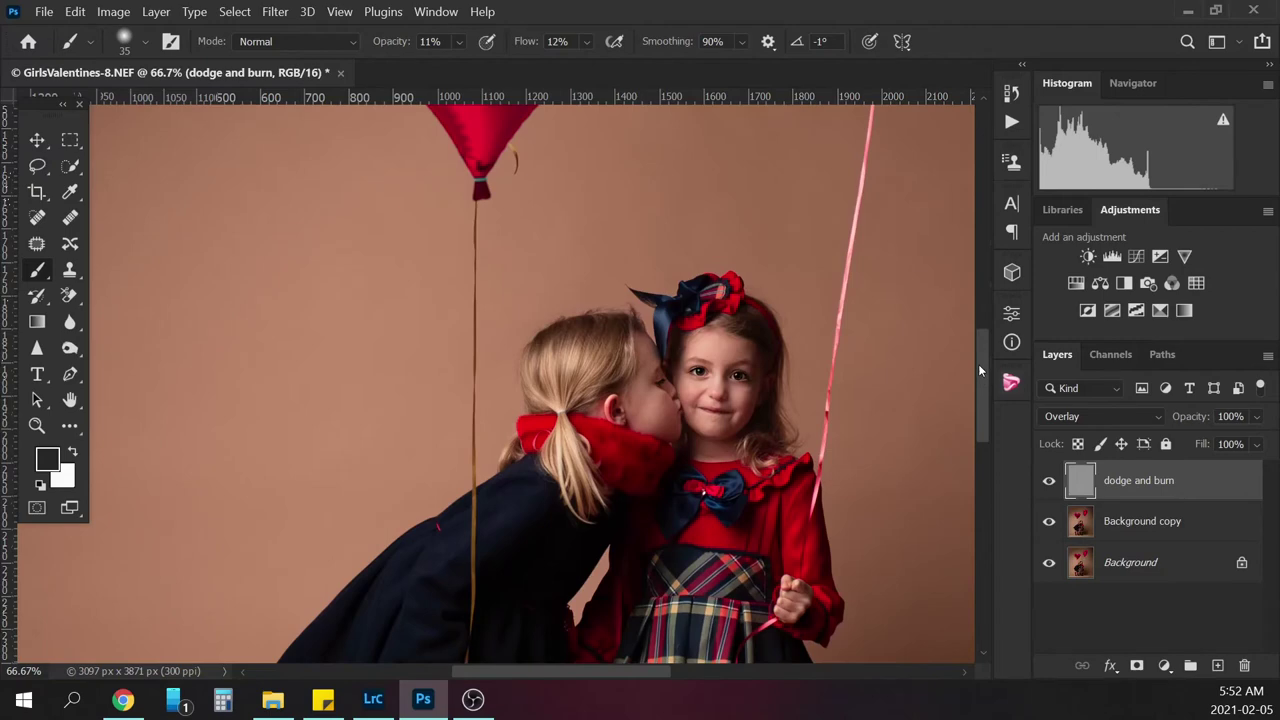
{"action": "key", "text": "ctrl+plus"}
{"action": "key", "text": "ctrl+plus"}
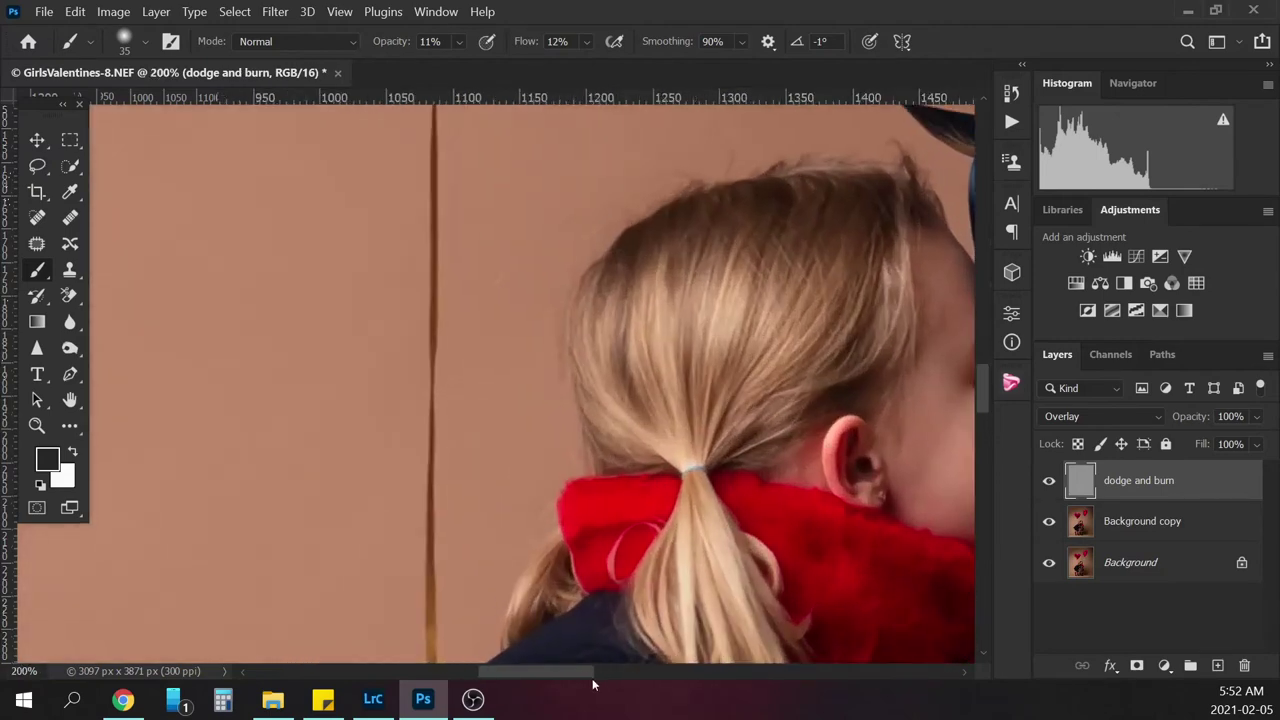
{"action": "left_click_drag", "start_coordinate": [592, 678], "coordinate": [679, 670]}
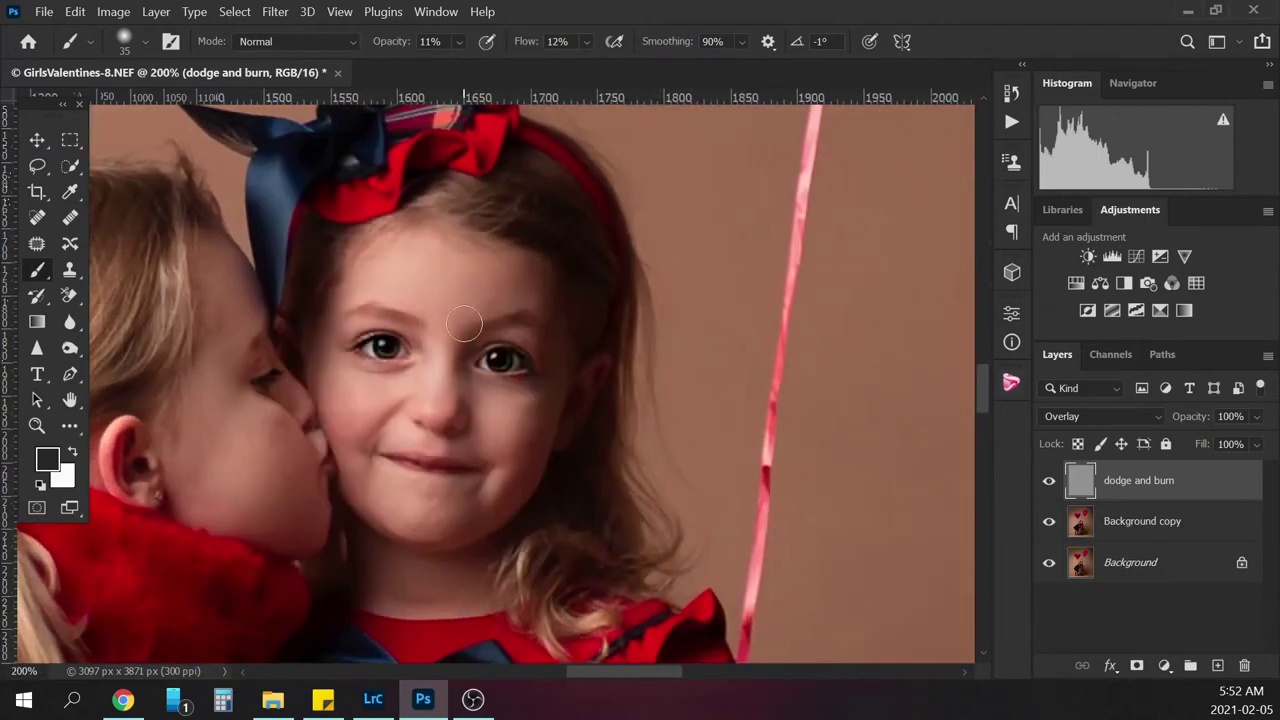
{"action": "key", "text": "bracketleft"}
{"action": "key", "text": "bracketleft"}
{"action": "key", "text": "bracketleft"}
{"action": "key", "text": "bracketleft"}
{"action": "key", "text": "bracketleft"}
{"action": "key", "text": "bracketright"}
{"action": "key", "text": "bracketleft"}
{"action": "key", "text": "bracketleft"}
{"action": "key", "text": "bracketright"}
{"action": "key", "text": "bracketleft"}
{"action": "key", "text": "bracketright"}
{"action": "key", "text": "bracketleft"}
{"action": "key", "text": "bracketleft"}
{"action": "key", "text": "bracketright"}
{"action": "key", "text": "bracketright"}
{"action": "key", "text": "bracketleft"}
{"action": "key", "text": "bracketright"}
{"action": "left_click", "coordinate": [1049, 483]}
{"action": "left_click", "coordinate": [1049, 483]}
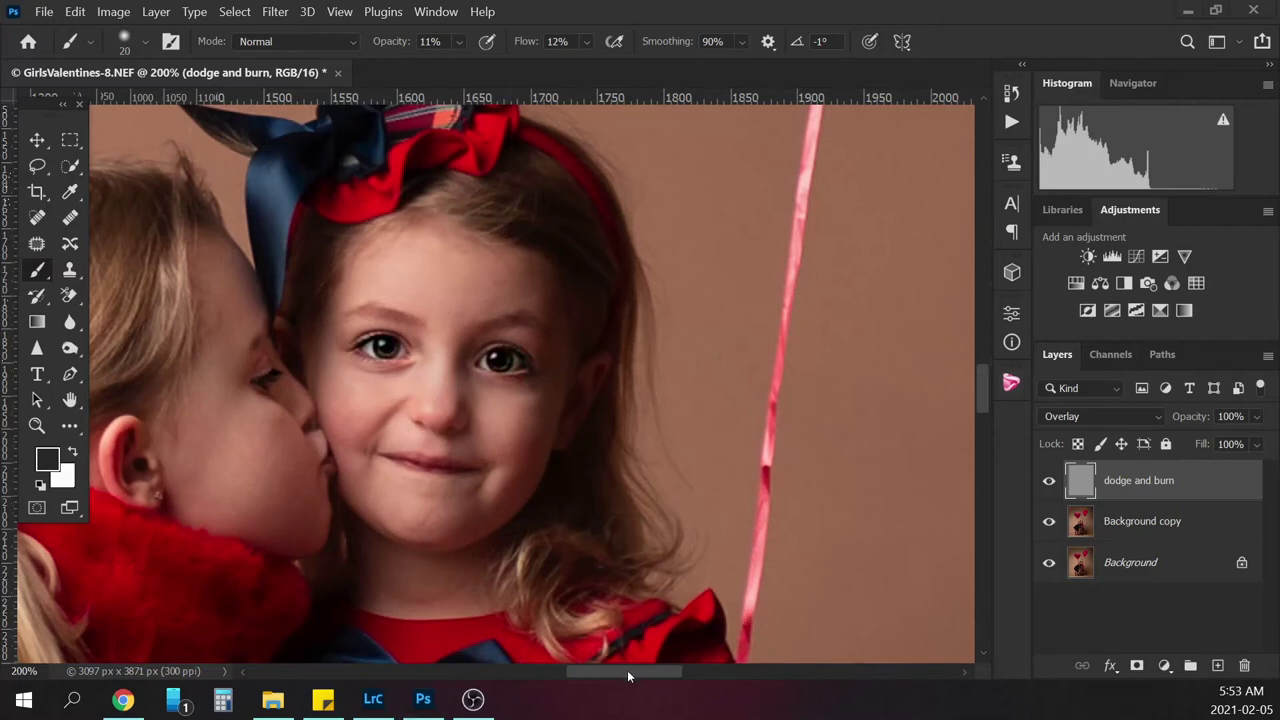
Burn the shadows around the kissing girl's hair and the other girl's curls with a larger 50 px brush
{"action": "left_click_drag", "start_coordinate": [628, 676], "coordinate": [588, 671]}
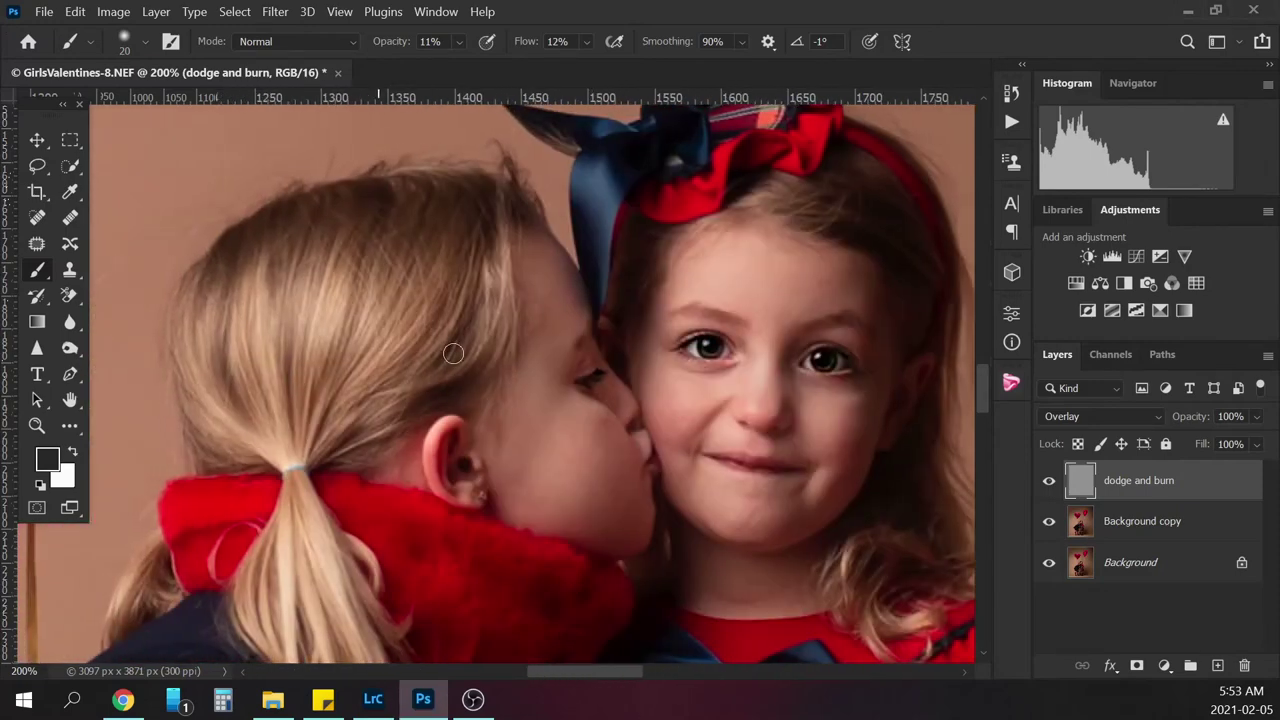
{"action": "key", "text": "bracketright"}
{"action": "key", "text": "bracketright"}
{"action": "key", "text": "bracketright"}
{"action": "key", "text": "bracketright"}
{"action": "key", "text": "bracketright"}
{"action": "scroll", "coordinate": [981, 381], "scroll_direction": "down", "scroll_amount": 5}
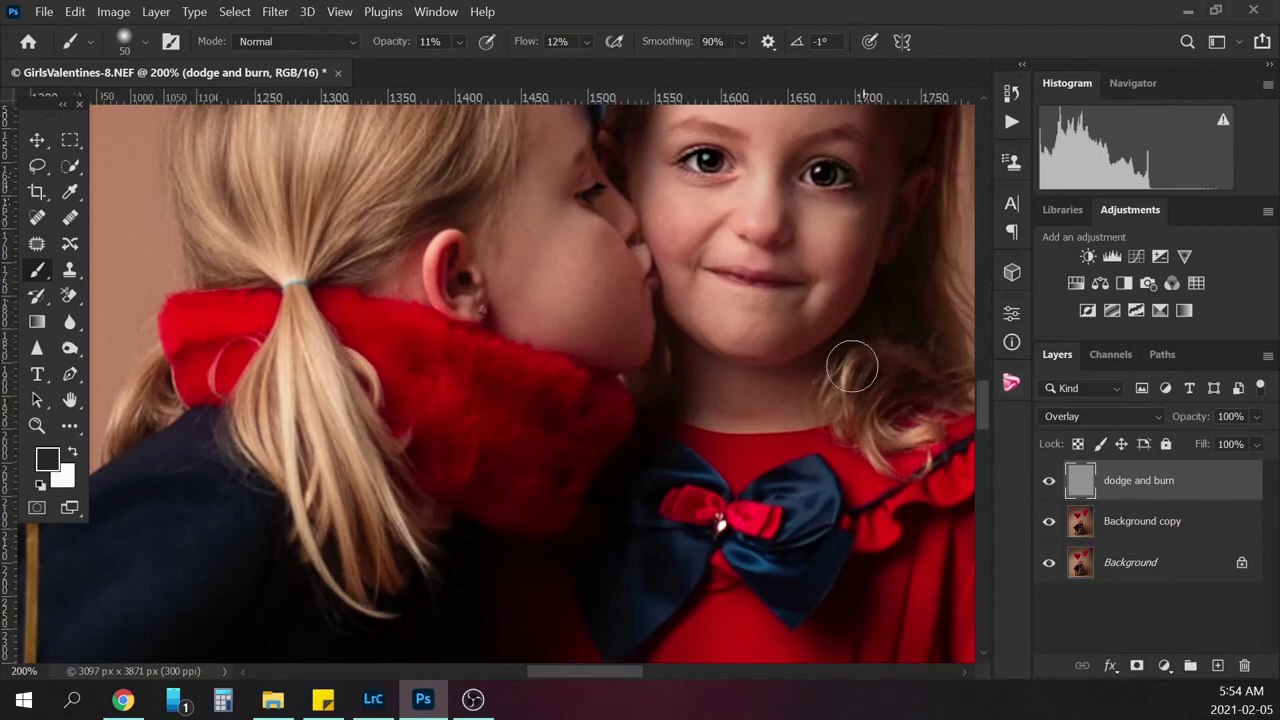
Burn the folds of the red sleeve and ruffled collar using a 20 px brush
{"action": "key", "text": "ctrl+minus"}
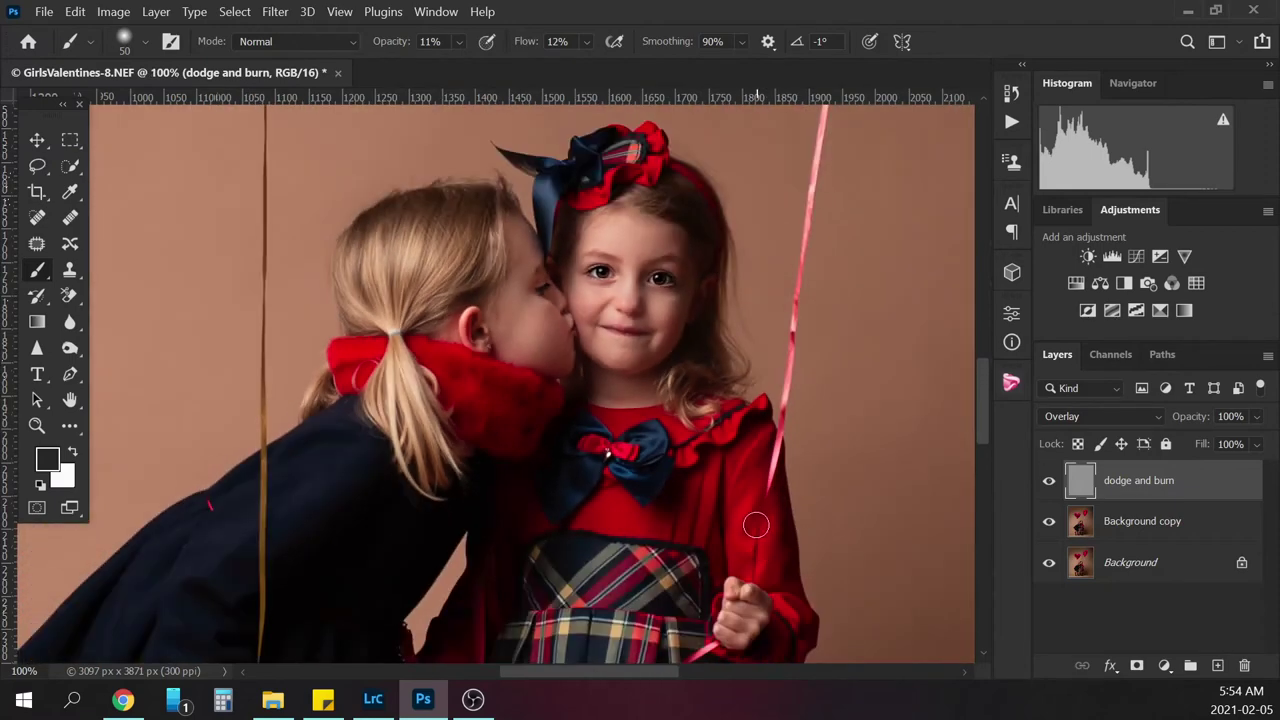
{"action": "key", "text": "bracketleft"}
{"action": "key", "text": "bracketleft"}
{"action": "key", "text": "bracketleft"}
{"action": "key", "text": "p"}
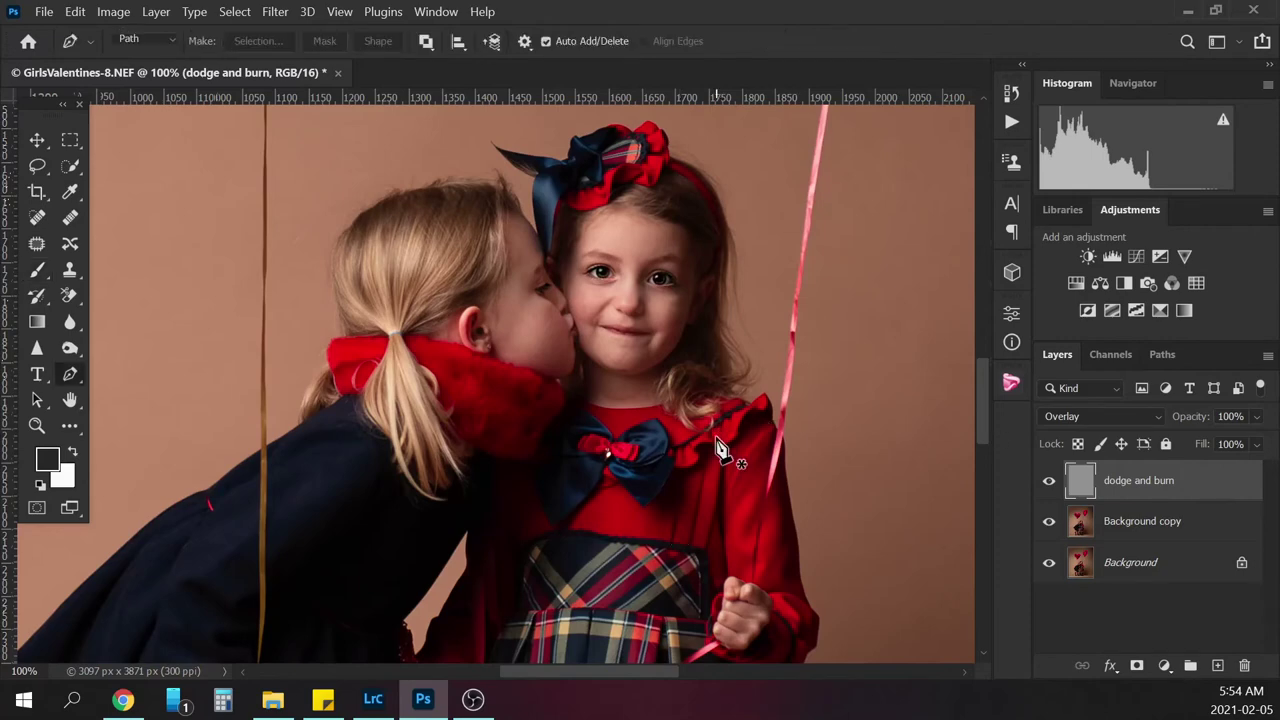
{"action": "key", "text": "b"}
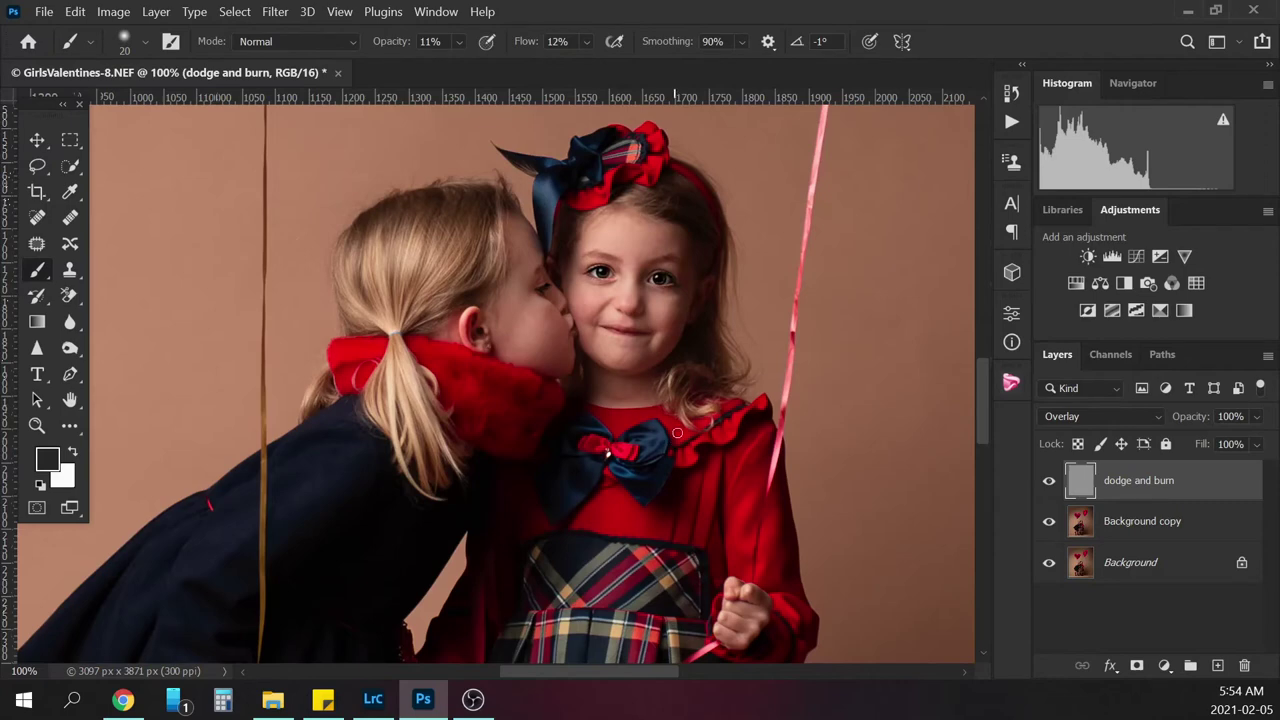
{"action": "key", "text": "bracketleft"}
Burn the shadows along both girls' legs and socks with a soft brush of about 30 to 50 px
{"action": "left_click_drag", "start_coordinate": [983, 415], "coordinate": [972, 496]}
{"action": "key", "text": "bracketright"}
{"action": "key", "text": "bracketright"}
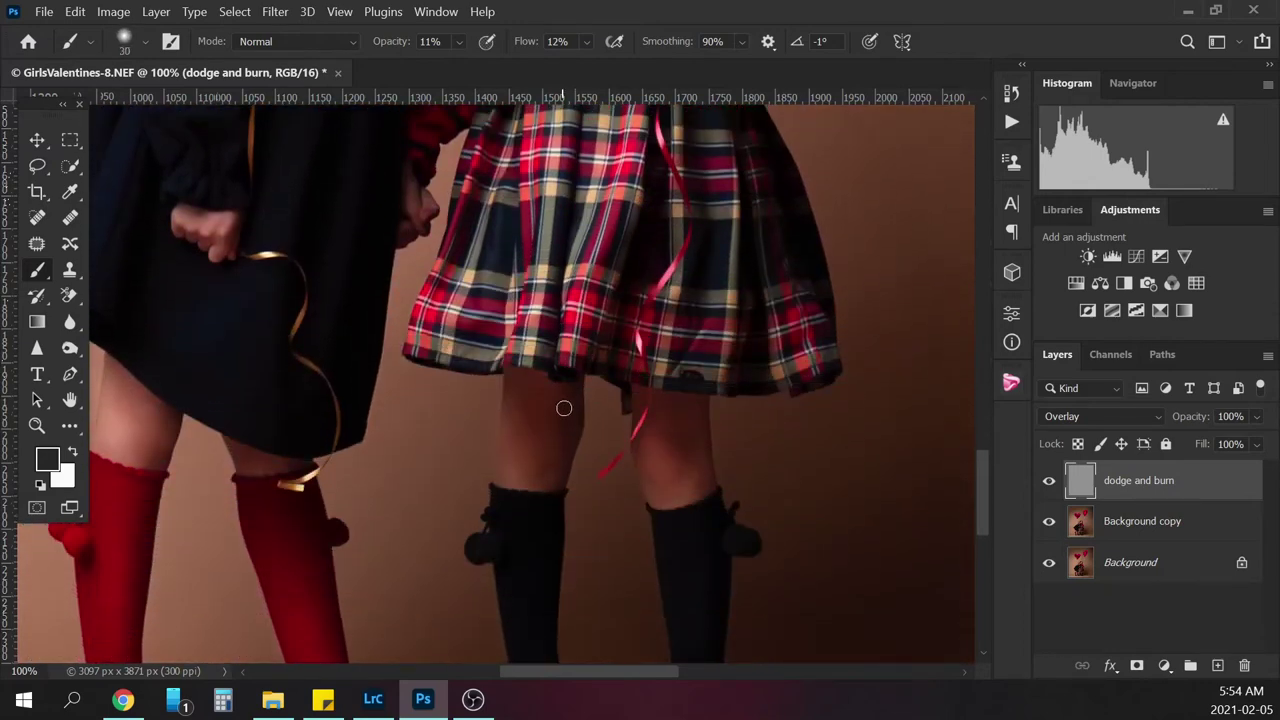
{"action": "key", "text": "bracketright"}
{"action": "left_click_drag", "start_coordinate": [984, 471], "coordinate": [977, 515]}
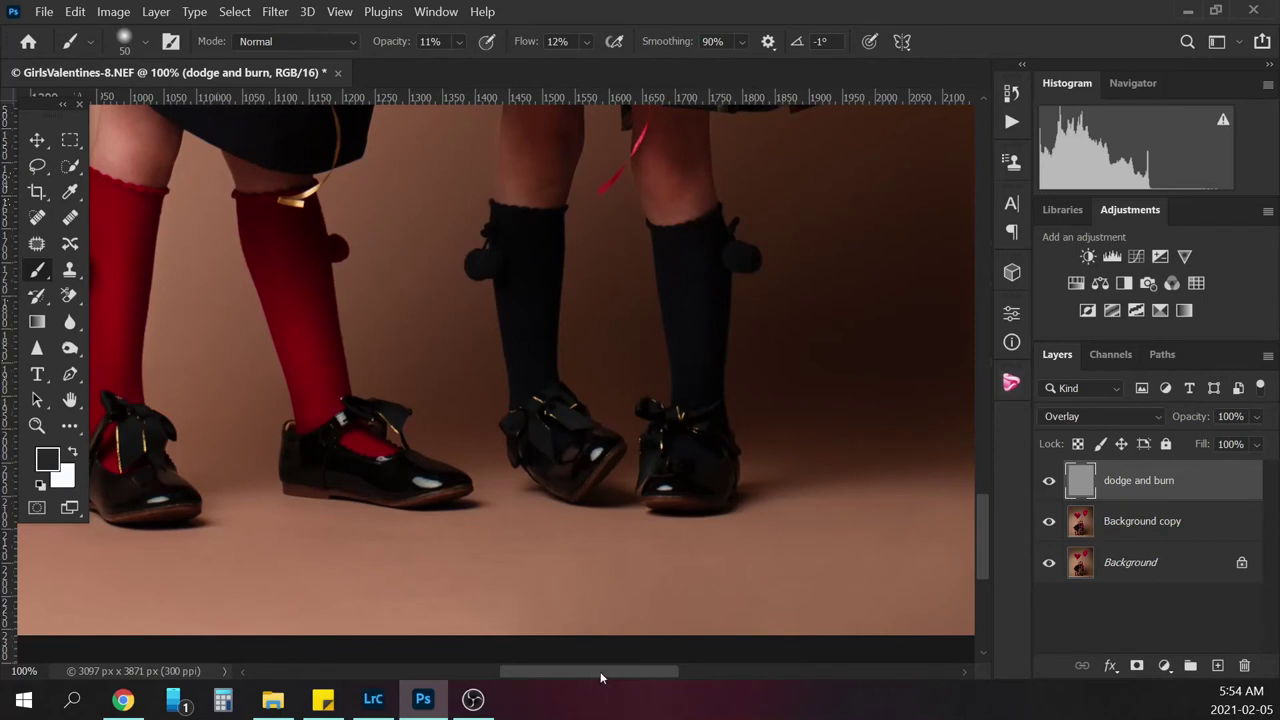
{"action": "left_click_drag", "start_coordinate": [600, 671], "coordinate": [578, 669]}
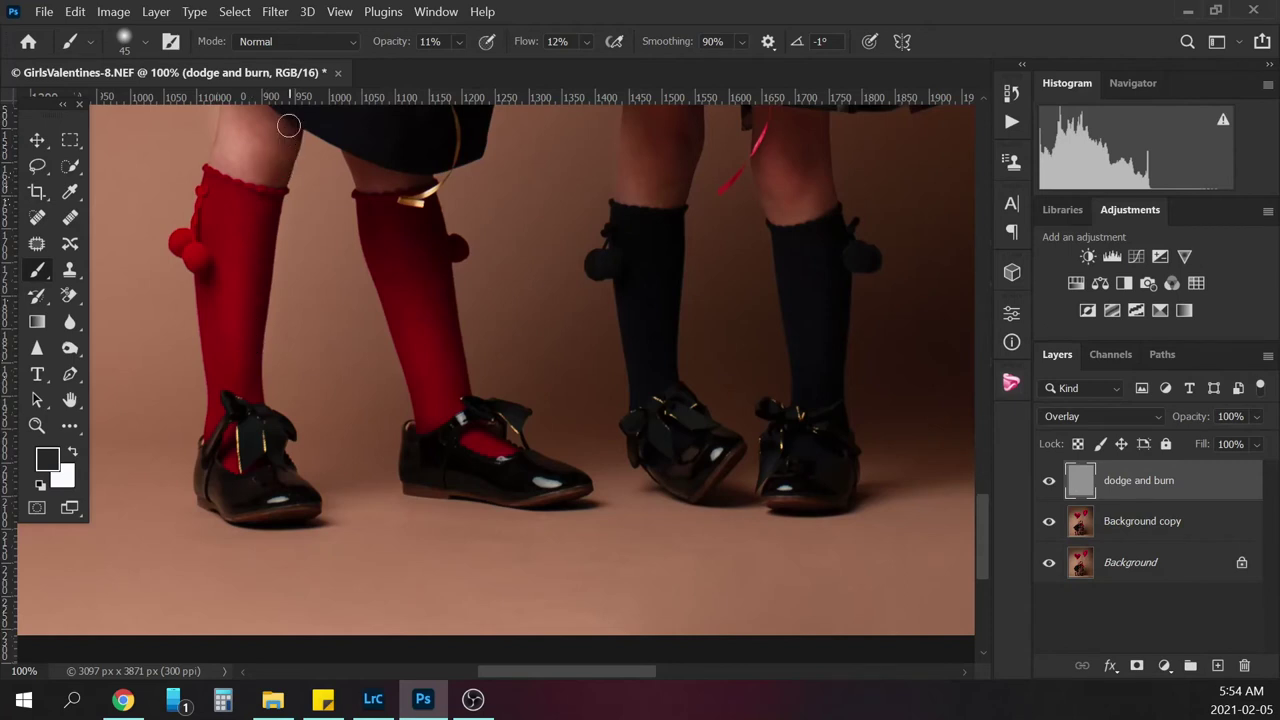
Compare the whole photo with the dodge and burn layer hidden and shown
{"action": "key", "text": "ctrl+minus"}
{"action": "key", "text": "ctrl+minus"}
{"action": "key", "text": "ctrl+minus"}
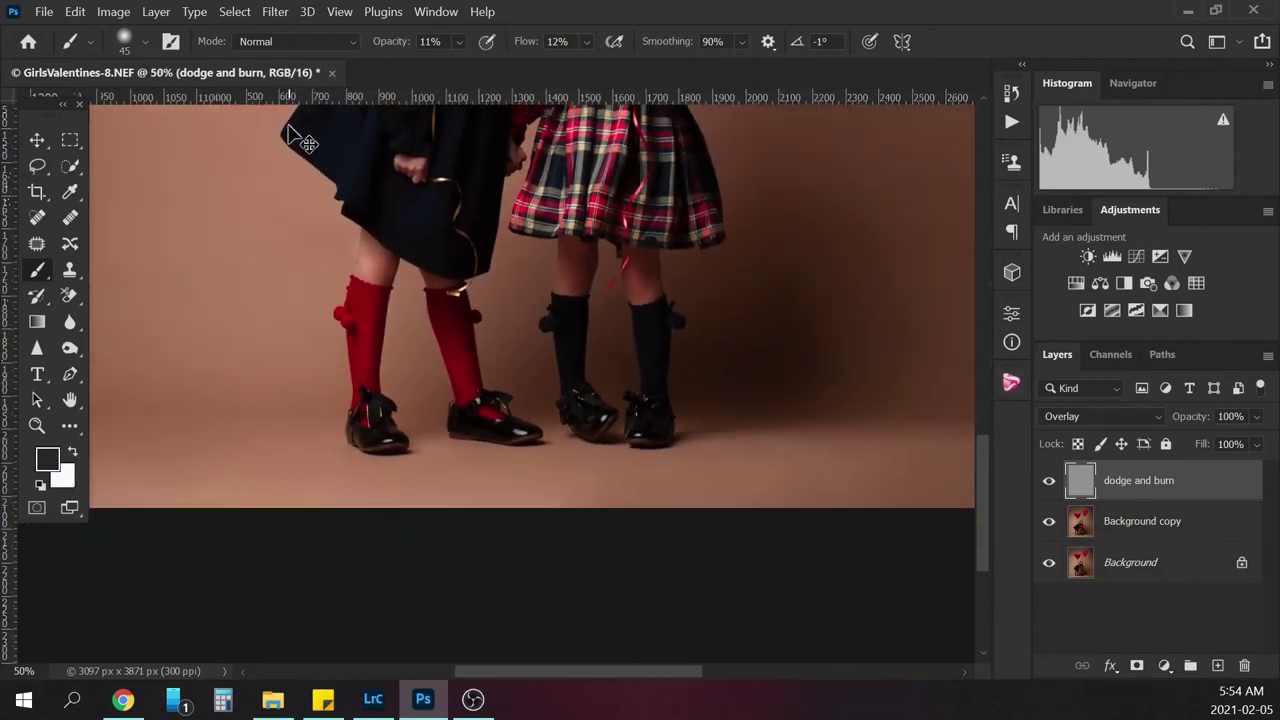
{"action": "key", "text": "ctrl+minus"}
{"action": "key", "text": "ctrl+minus"}
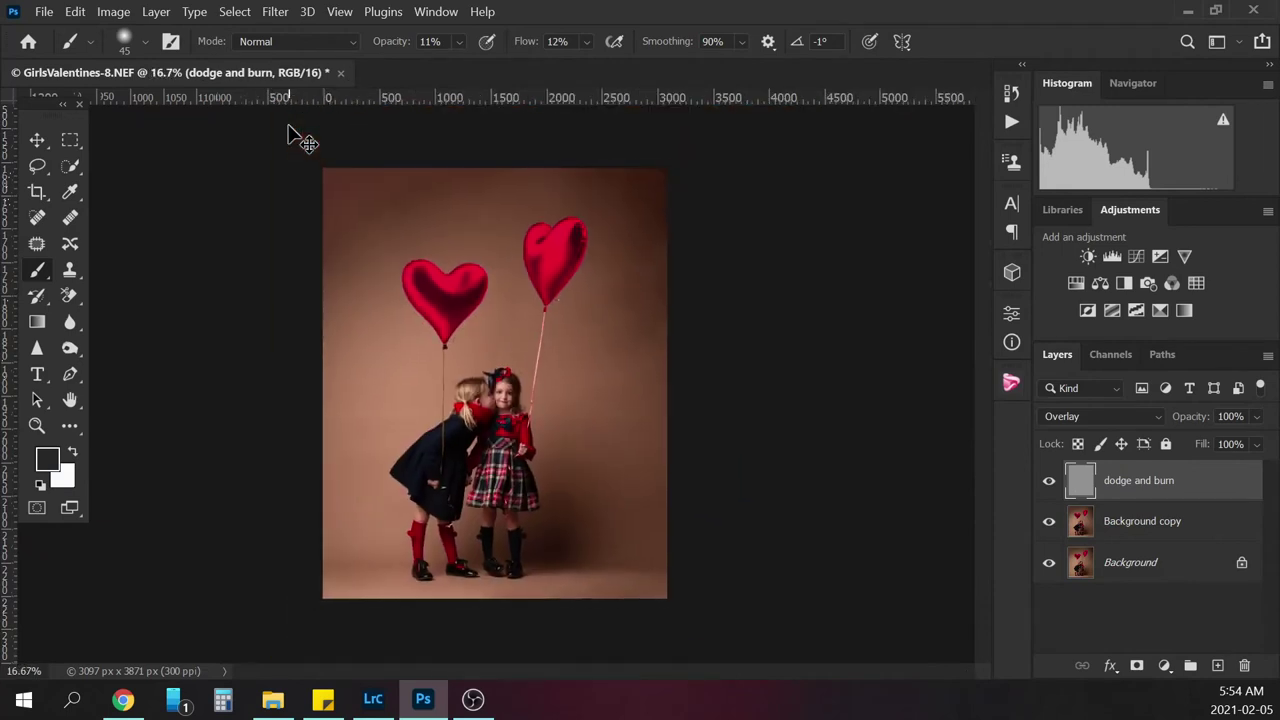
{"action": "key", "text": "ctrl+plus"}
{"action": "left_click", "coordinate": [1049, 481]}
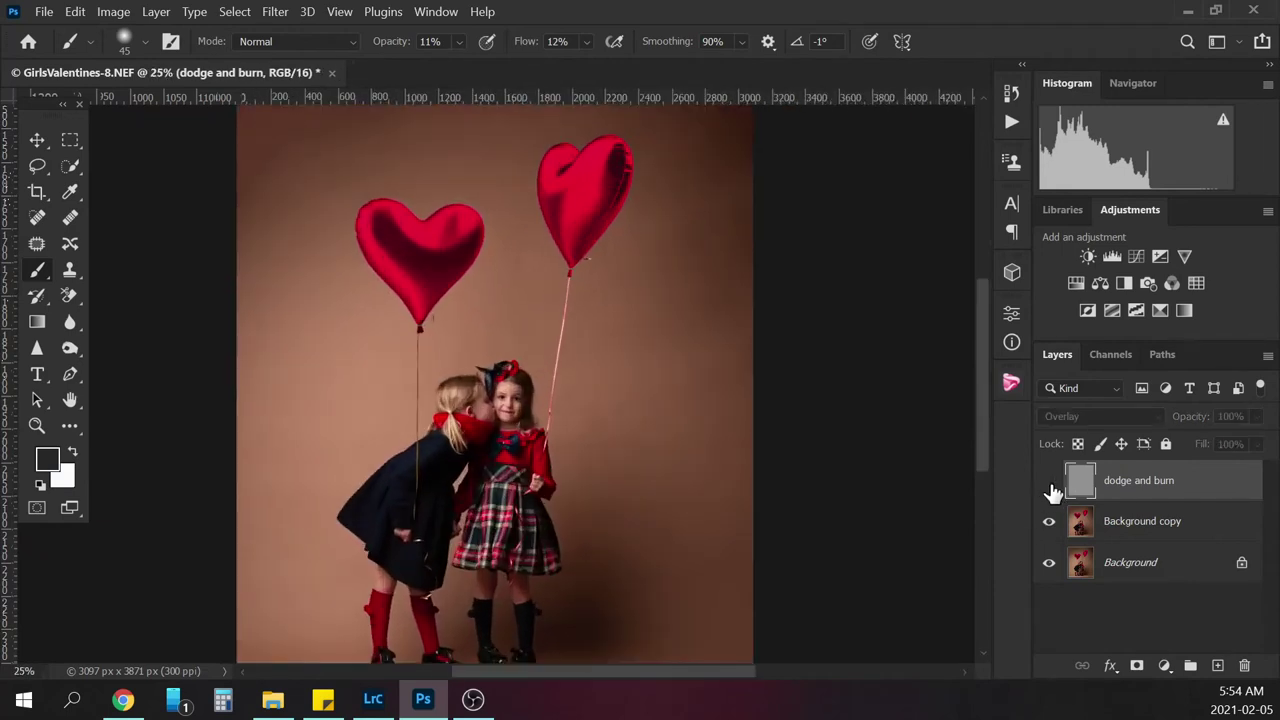
{"action": "left_click", "coordinate": [1050, 490]}
{"action": "left_click", "coordinate": [1050, 491]}
{"action": "left_click", "coordinate": [1050, 490]}
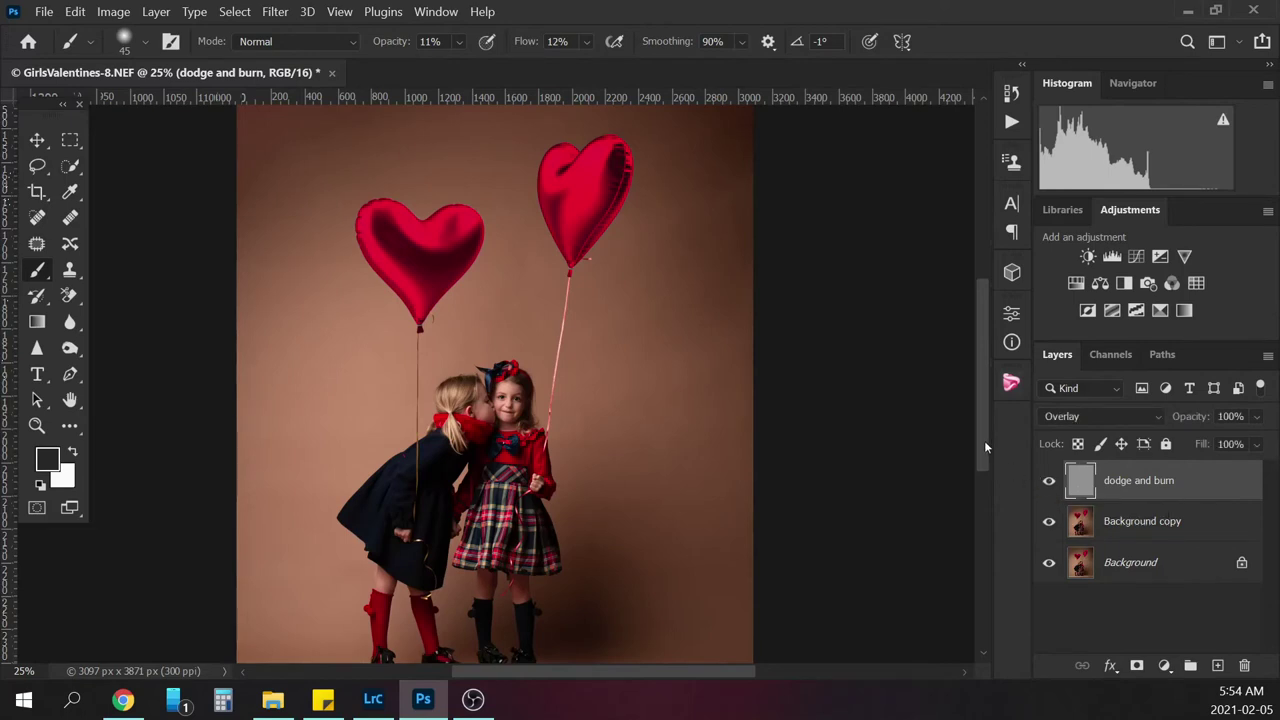
{"action": "left_click_drag", "start_coordinate": [984, 440], "coordinate": [987, 456]}
{"action": "left_click", "coordinate": [1050, 488]}
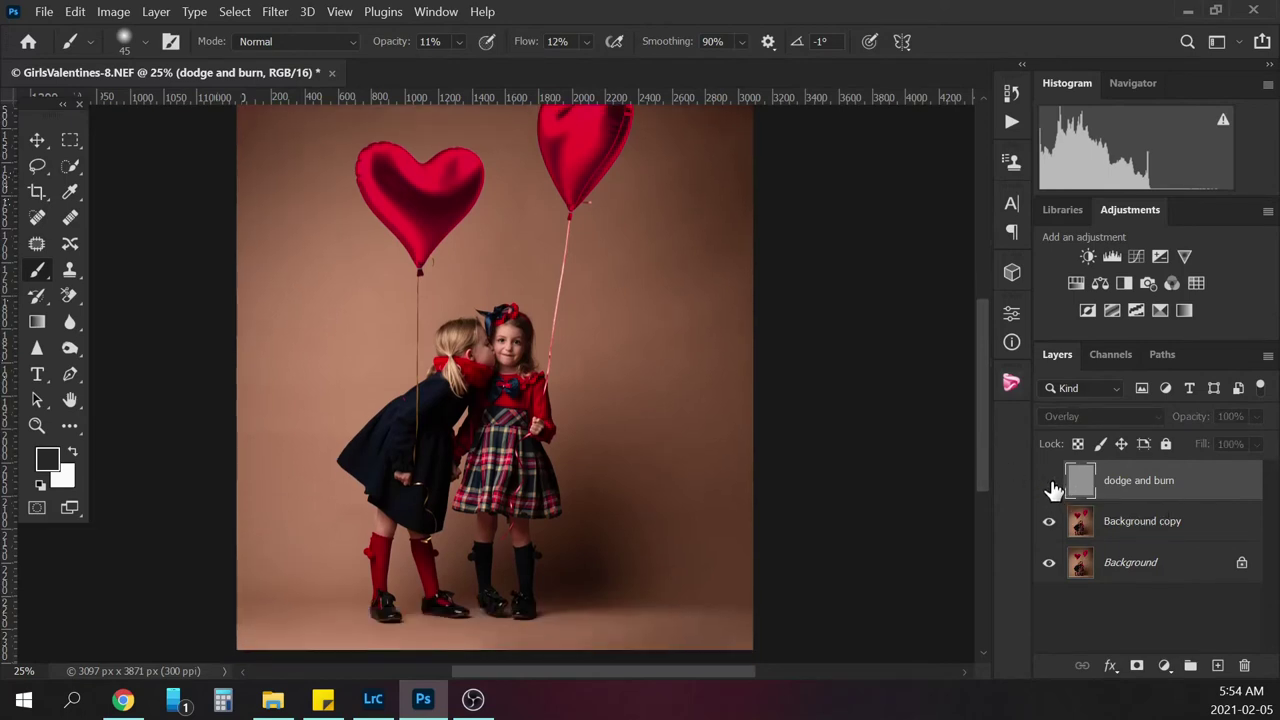
{"action": "left_click", "coordinate": [1050, 488]}
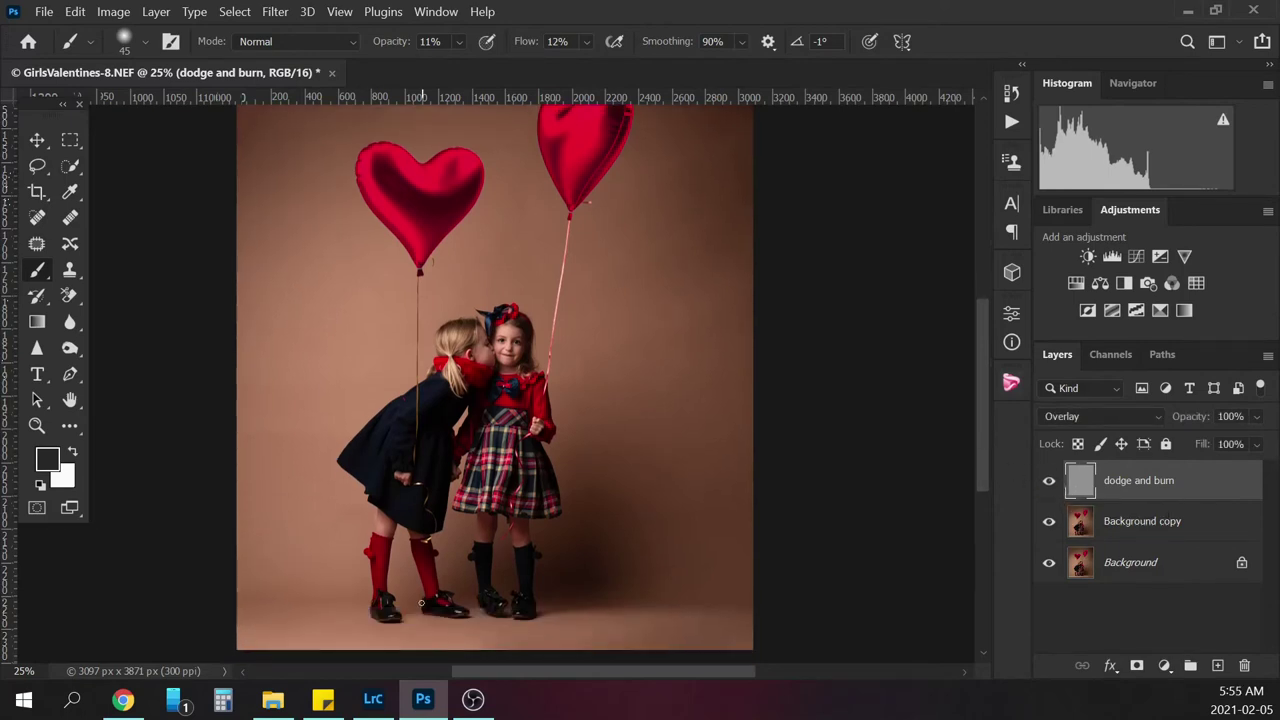
{"action": "left_click", "coordinate": [1048, 487]}
{"action": "left_click", "coordinate": [1048, 487]}
Dodge the front-facing girl's eyes on the dodge and burn layer with a white 4 px brush
{"action": "key", "text": "ctrl+plus"}
{"action": "key", "text": "ctrl+plus"}
{"action": "key", "text": "ctrl+plus"}
{"action": "key", "text": "ctrl+plus"}
{"action": "key", "text": "ctrl+plus"}
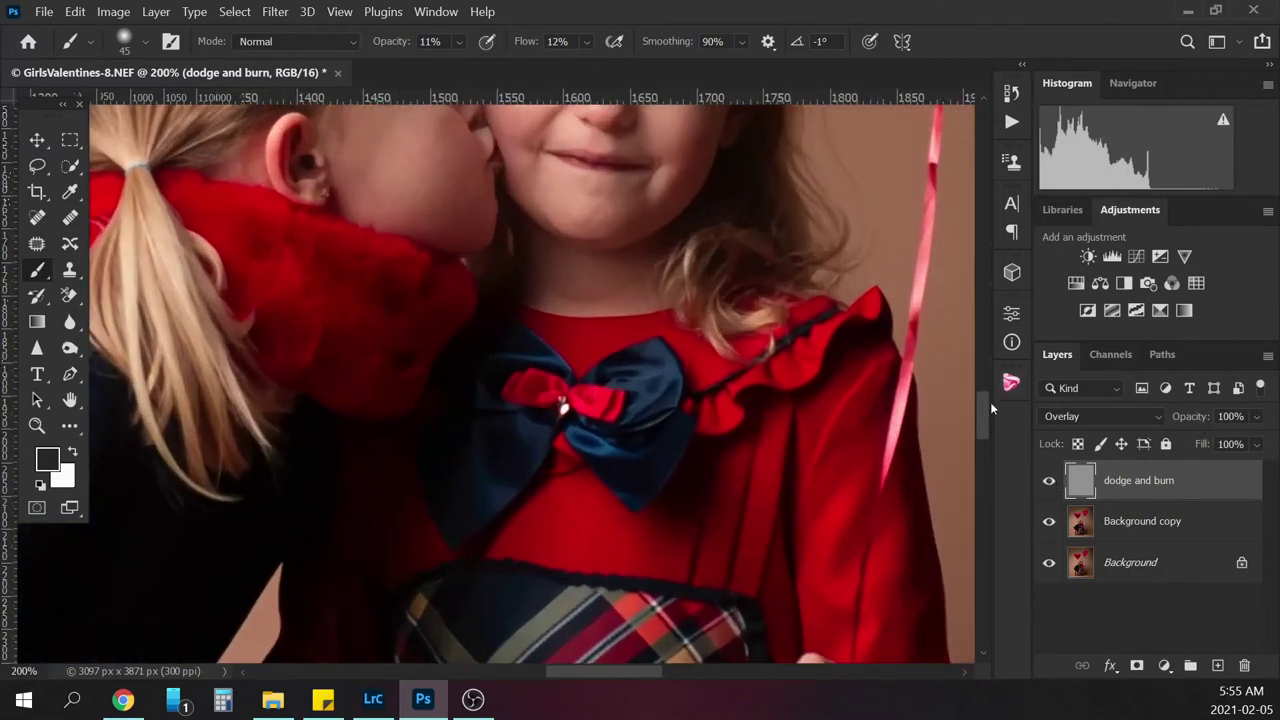
{"action": "mouse_move", "coordinate": [990, 402]}
{"action": "left_mouse_down"}
{"action": "mouse_move", "coordinate": [986, 379]}
{"action": "mouse_move", "coordinate": [984, 399]}
{"action": "left_mouse_up"}
{"action": "key", "text": "ctrl+plus"}
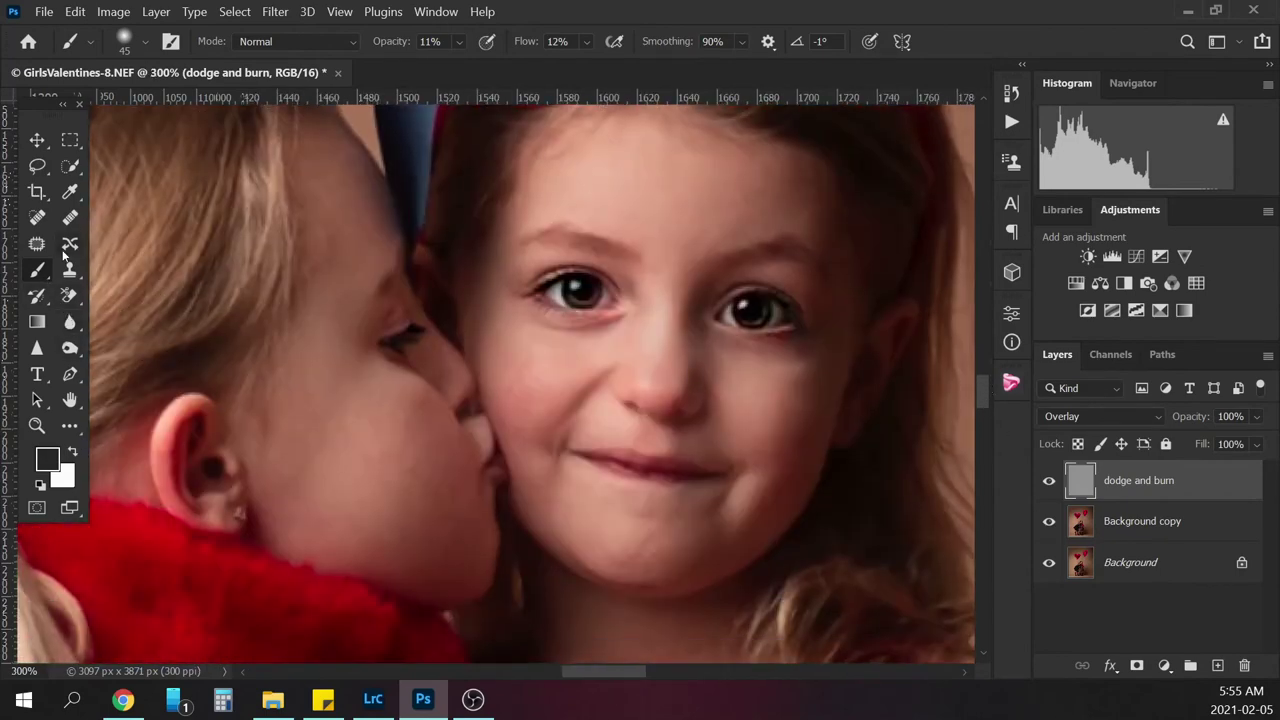
{"action": "left_click", "coordinate": [73, 455]}
{"action": "key", "text": "bracketleft"}
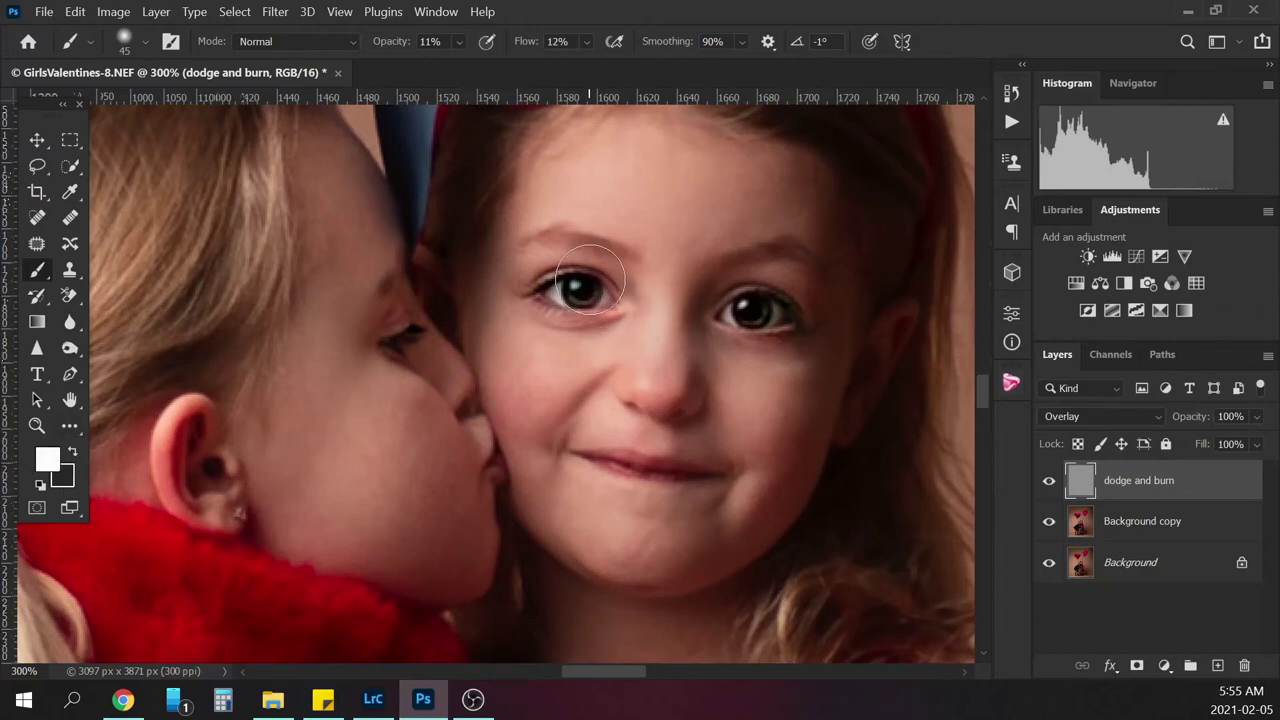
{"action": "key", "text": "bracketleft"}
{"action": "key", "text": "bracketleft"}
{"action": "key", "text": "bracketleft"}
{"action": "key", "text": "bracketleft"}
{"action": "key", "text": "bracketleft"}
{"action": "key", "text": "bracketleft"}
{"action": "key", "text": "bracketleft"}
{"action": "key", "text": "bracketleft"}
Examine the retouched girls and balloons at reduced magnifications down to the full frame
{"action": "key", "text": "ctrl+minus"}
{"action": "key", "text": "ctrl+minus"}
{"action": "key", "text": "ctrl+minus"}
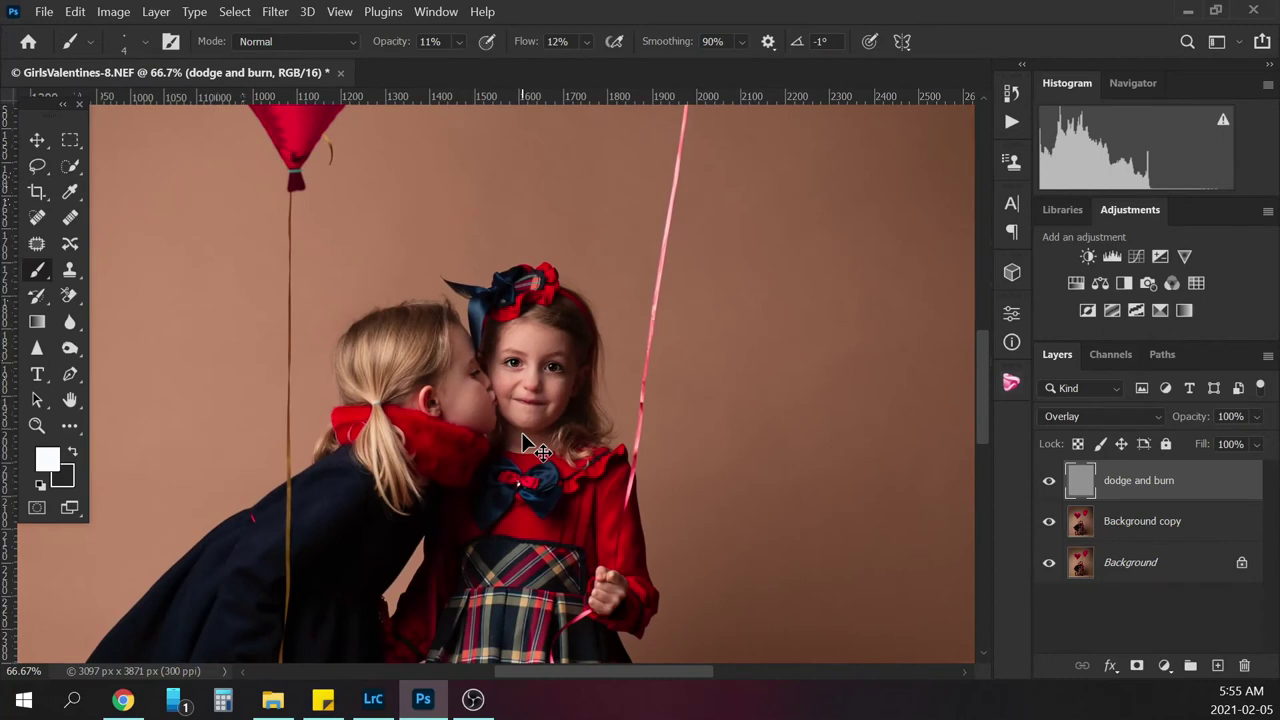
{"action": "key", "text": "ctrl+minus"}
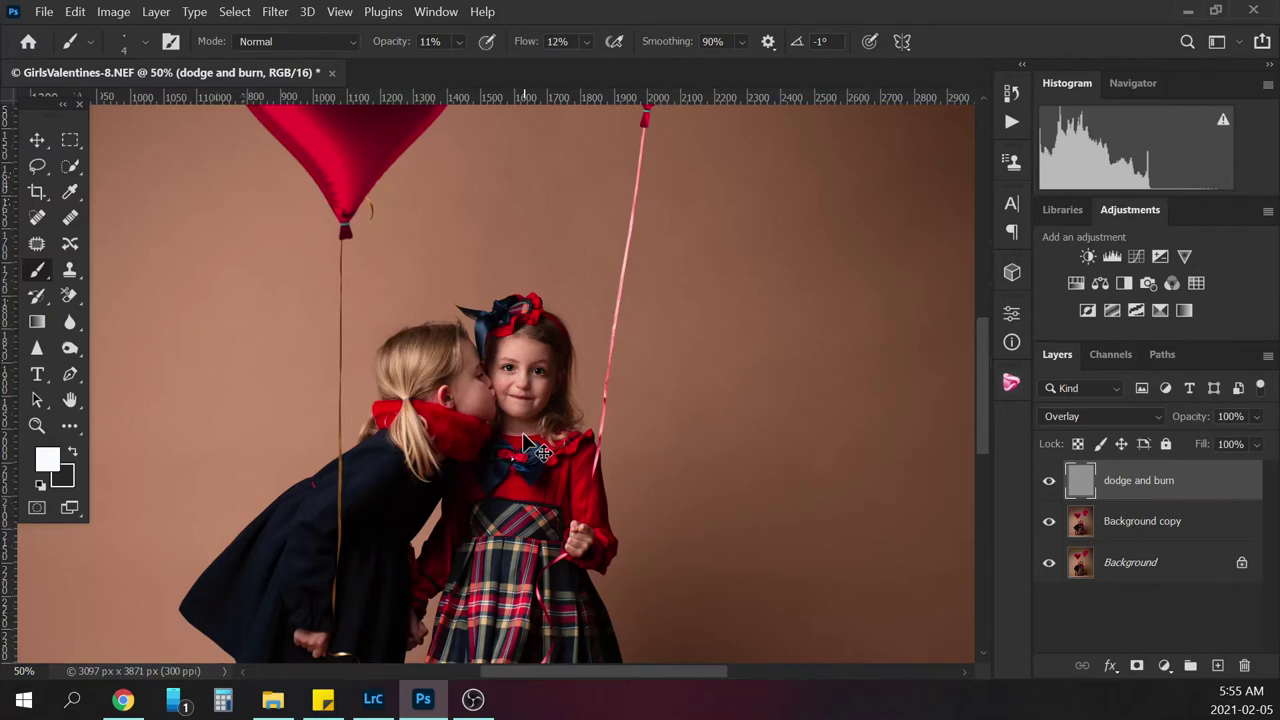
{"action": "scroll", "coordinate": [537, 450], "scroll_direction": "down", "scroll_amount": 3}
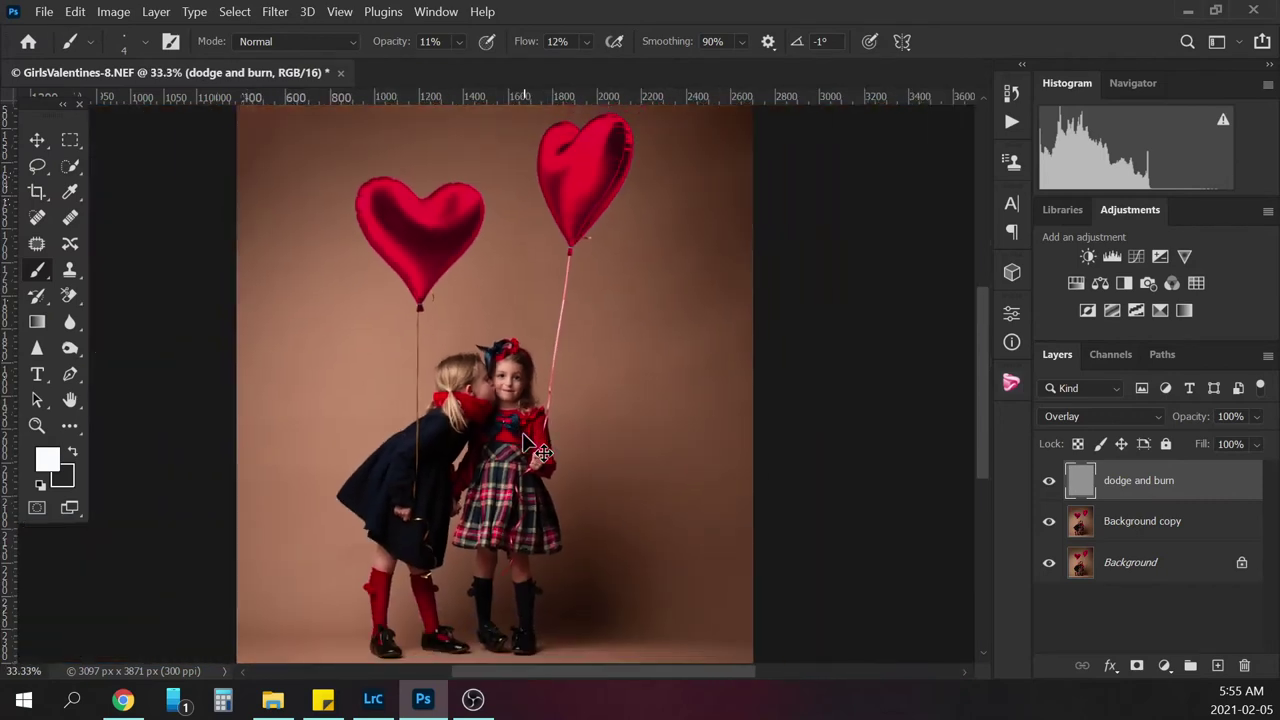
{"action": "scroll", "coordinate": [522, 435], "scroll_direction": "up", "scroll_amount": 1}
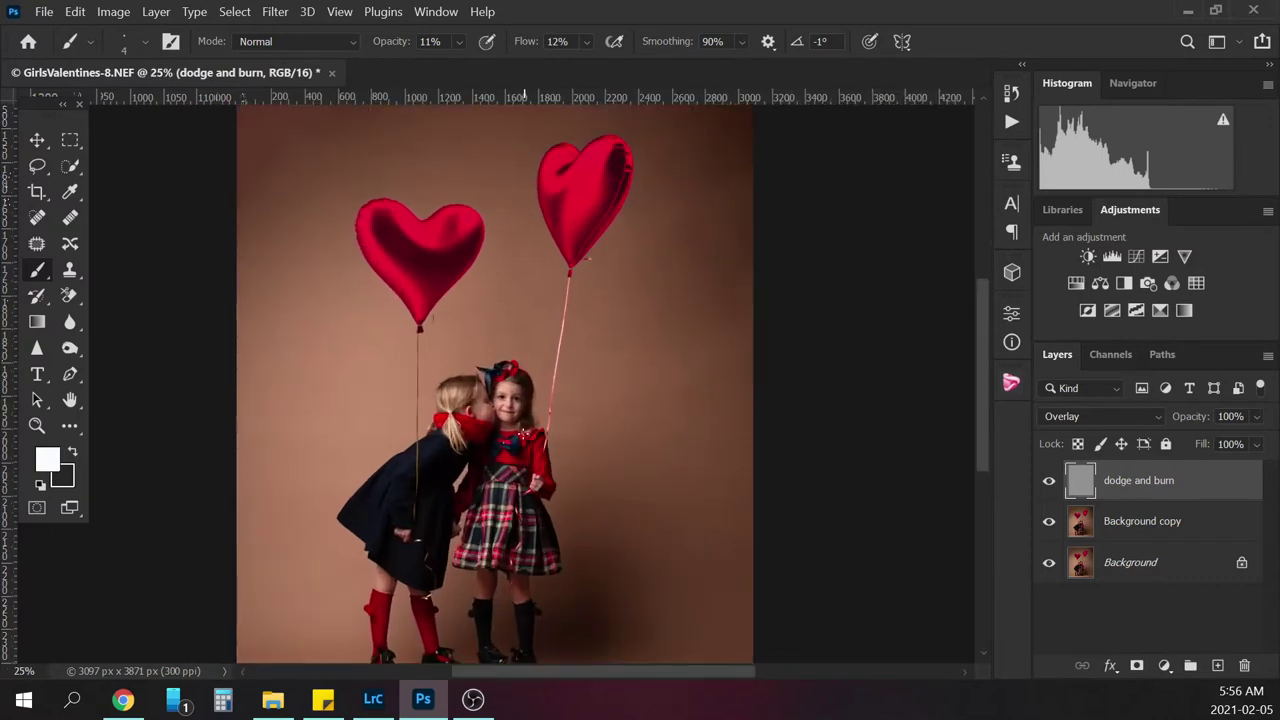
{"action": "scroll", "coordinate": [980, 380], "scroll_direction": "down", "scroll_amount": 2}
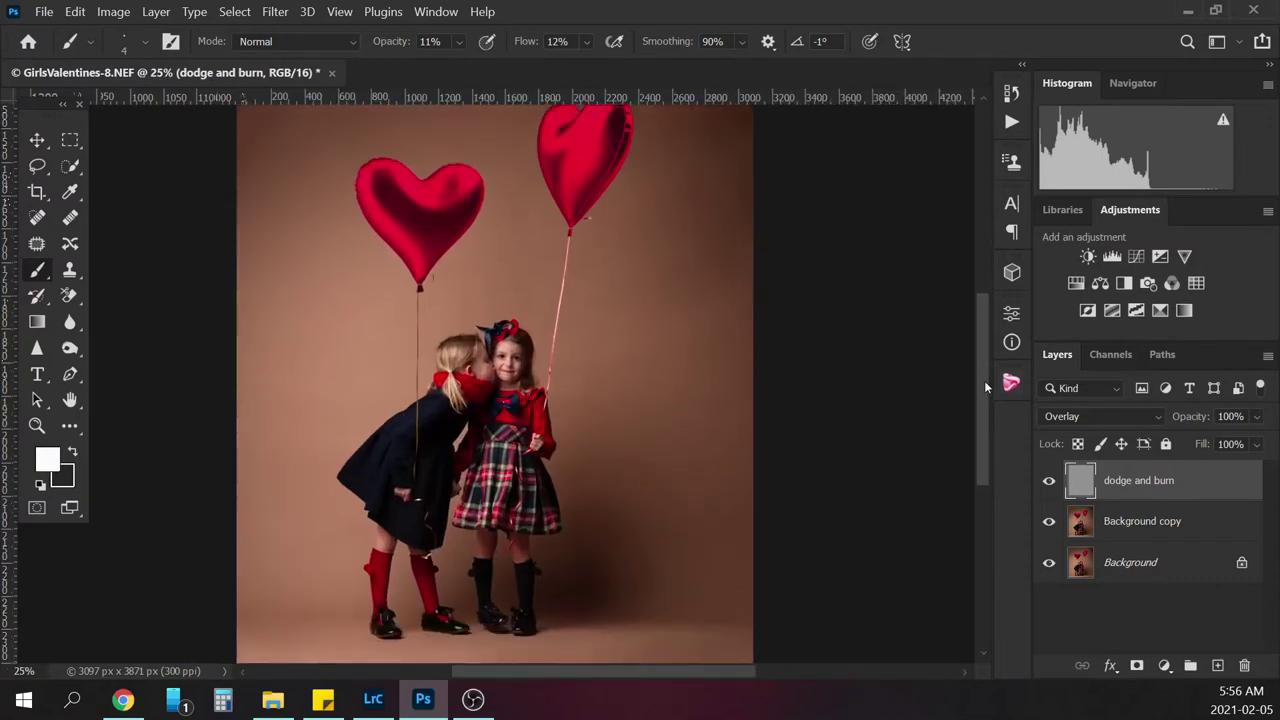
{"action": "scroll", "coordinate": [980, 379], "scroll_direction": "down", "scroll_amount": 1}
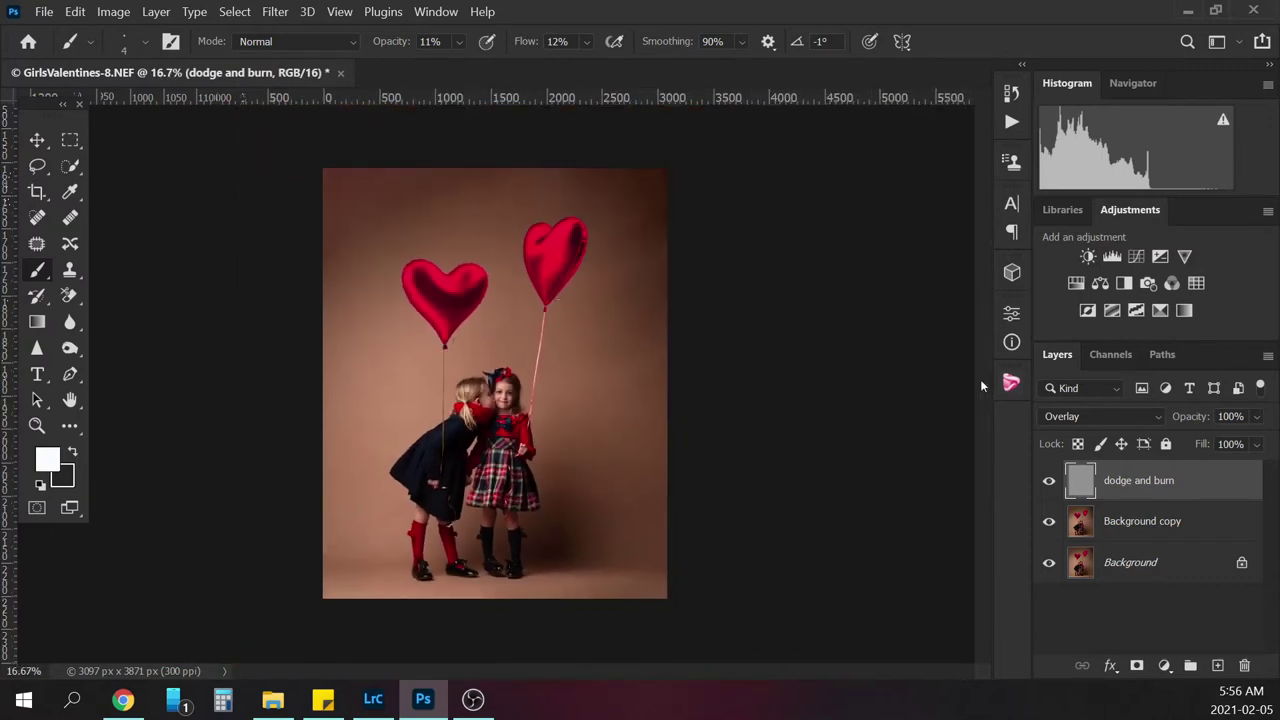
Add a Curves adjustment layer and raise the midpoint of its RGB curve slightly at input 127
{"action": "left_click", "coordinate": [1164, 665]}
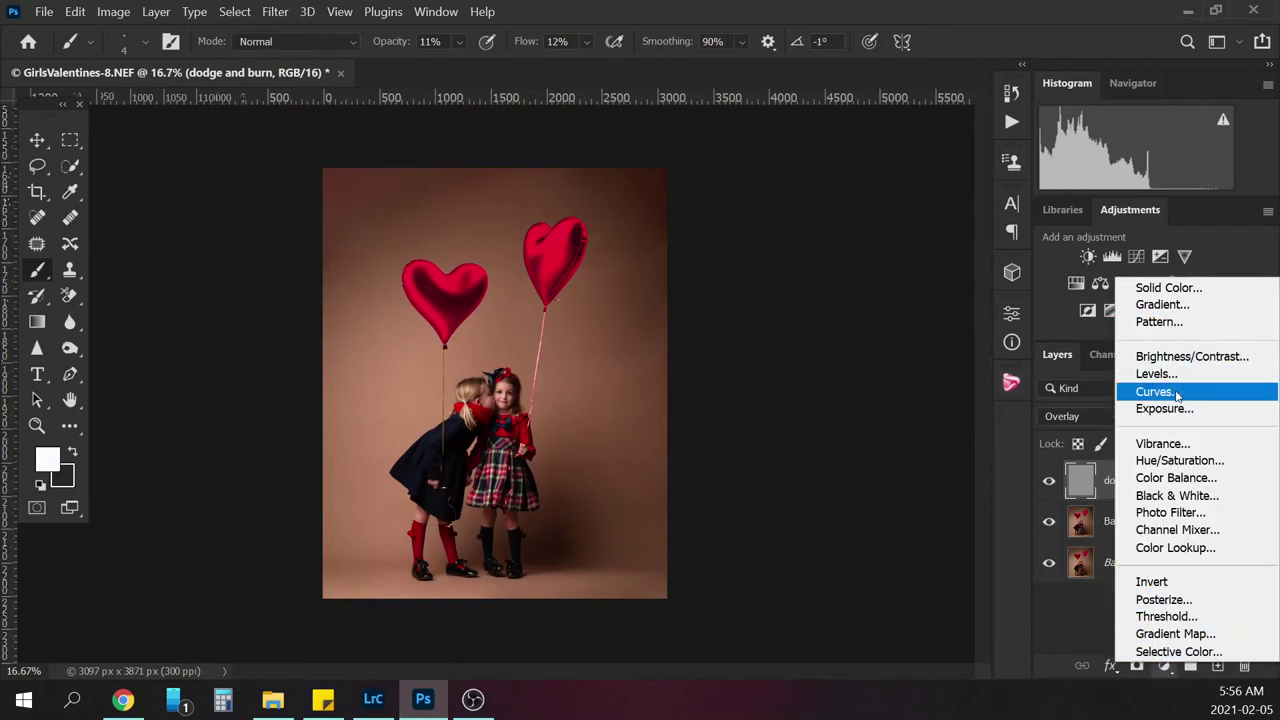
{"action": "left_click", "coordinate": [1165, 391]}
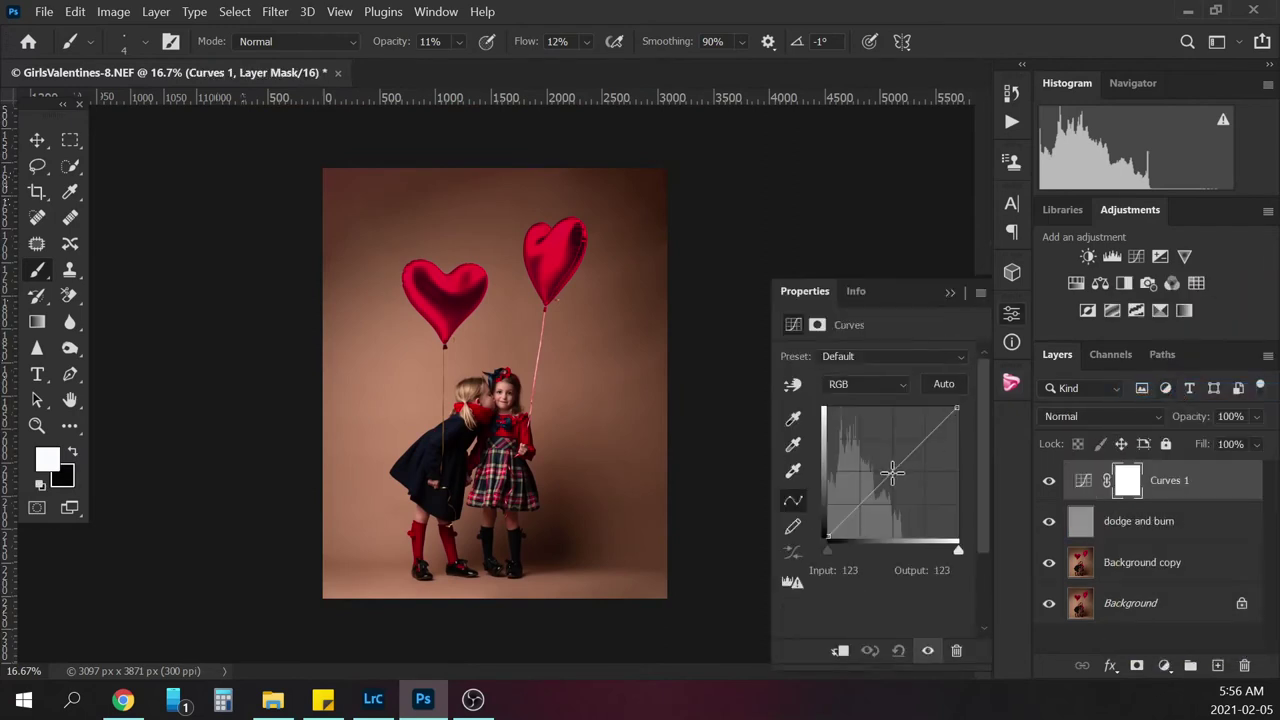
{"action": "left_click_drag", "start_coordinate": [891, 472], "coordinate": [895, 461]}
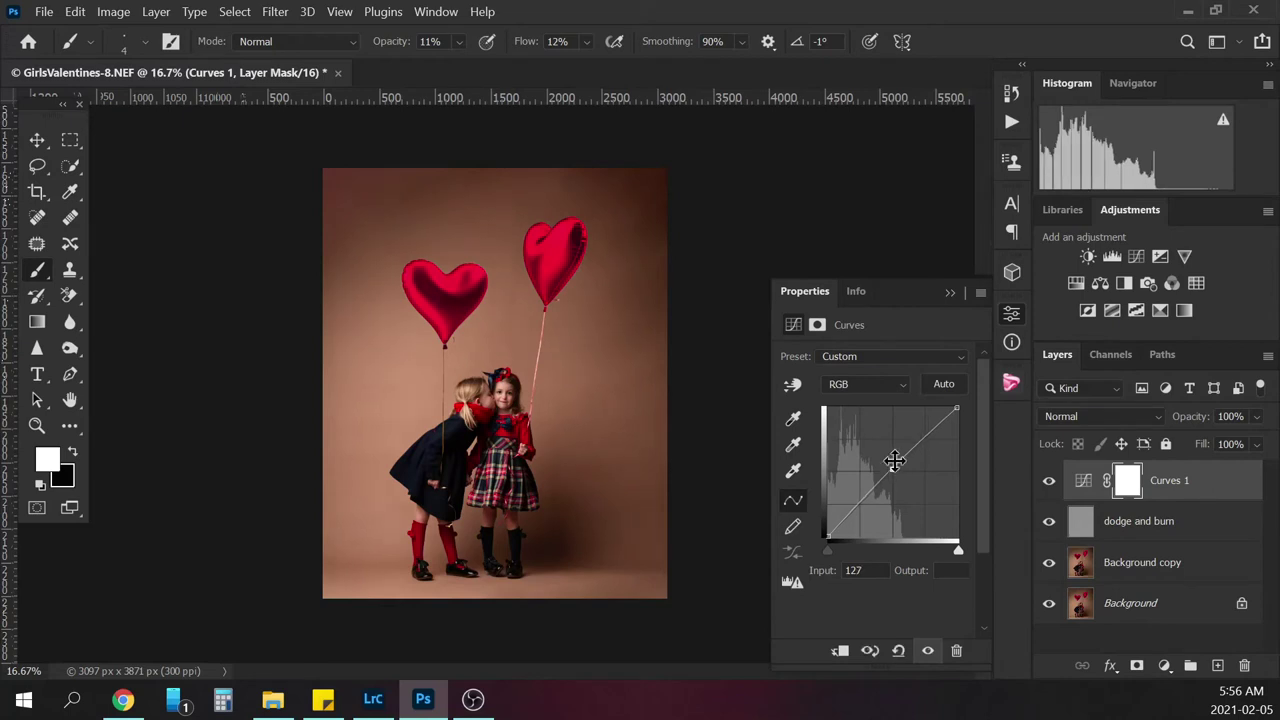
Compare the girls up close with the Curves adjustment hidden and shown
{"action": "key", "text": "ctrl+plus"}
{"action": "key", "text": "ctrl+plus"}
{"action": "key", "text": "ctrl+plus"}
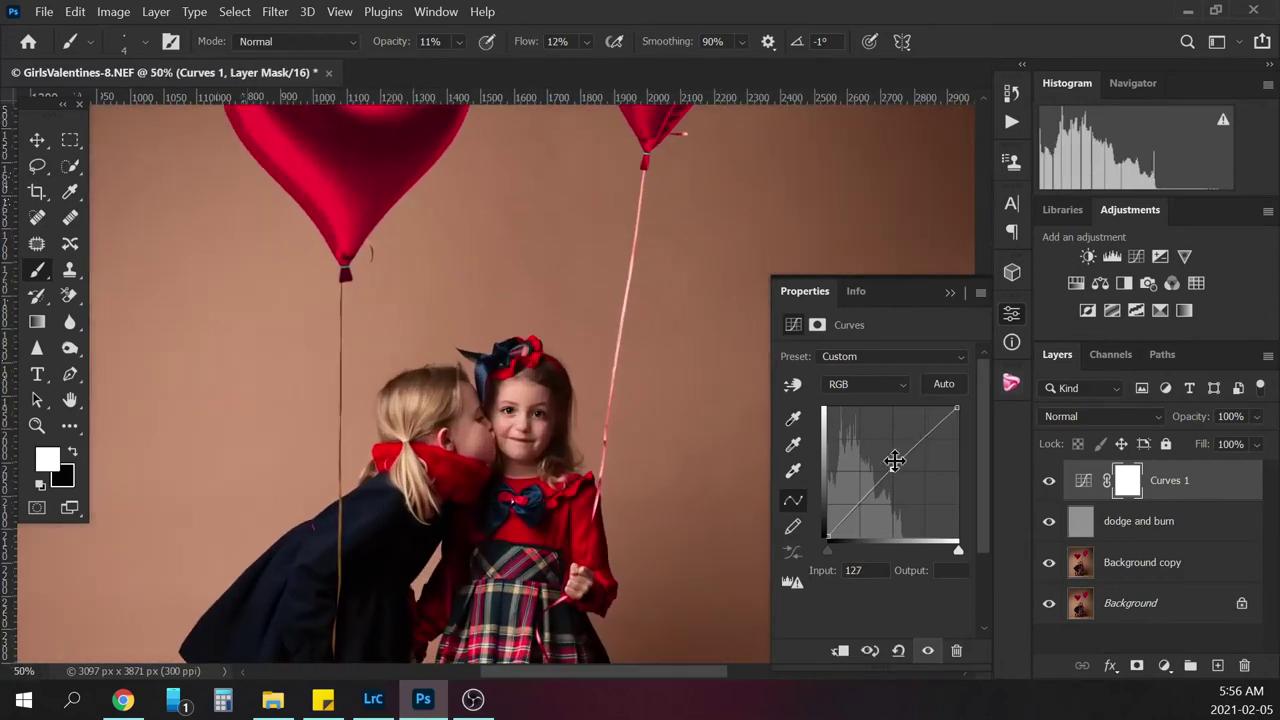
{"action": "left_click", "coordinate": [1049, 484]}
{"action": "left_click", "coordinate": [1049, 484]}
{"action": "left_click", "coordinate": [1049, 484]}
{"action": "left_click", "coordinate": [1049, 484]}
Invert the Curves layer's mask to black and collapse its properties
{"action": "left_click", "coordinate": [1127, 484]}
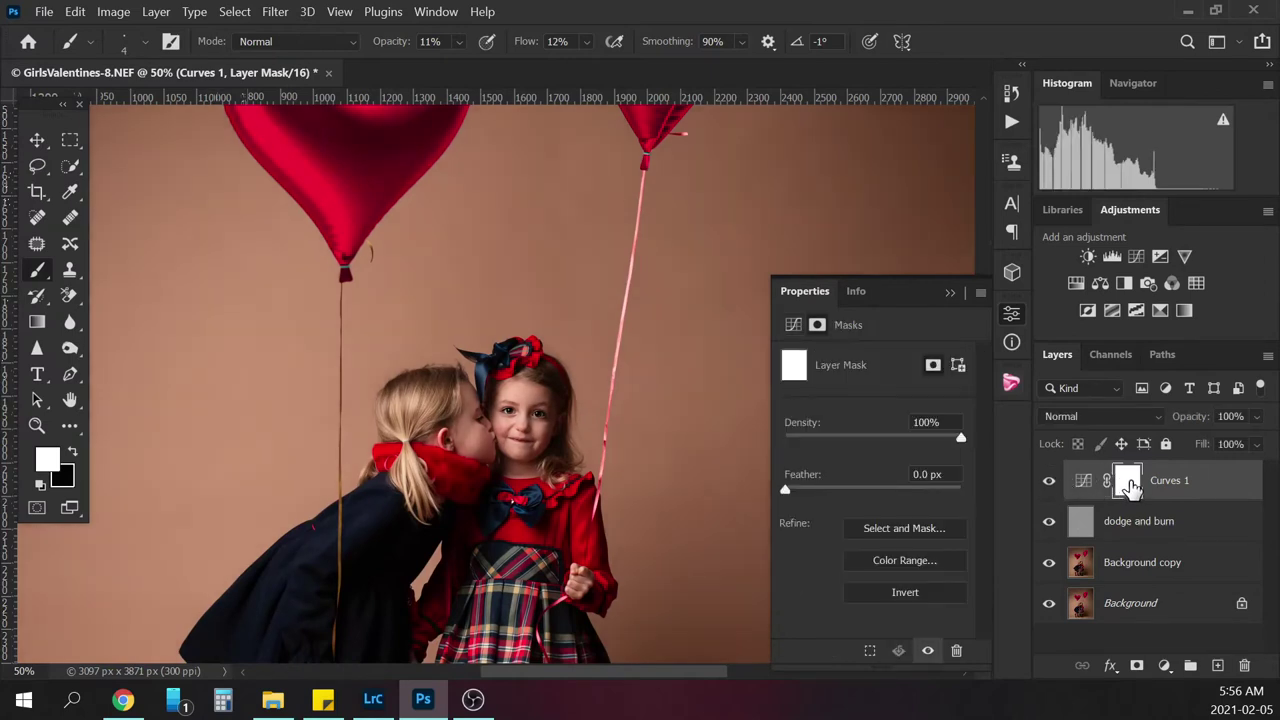
{"action": "key", "text": "ctrl+i"}
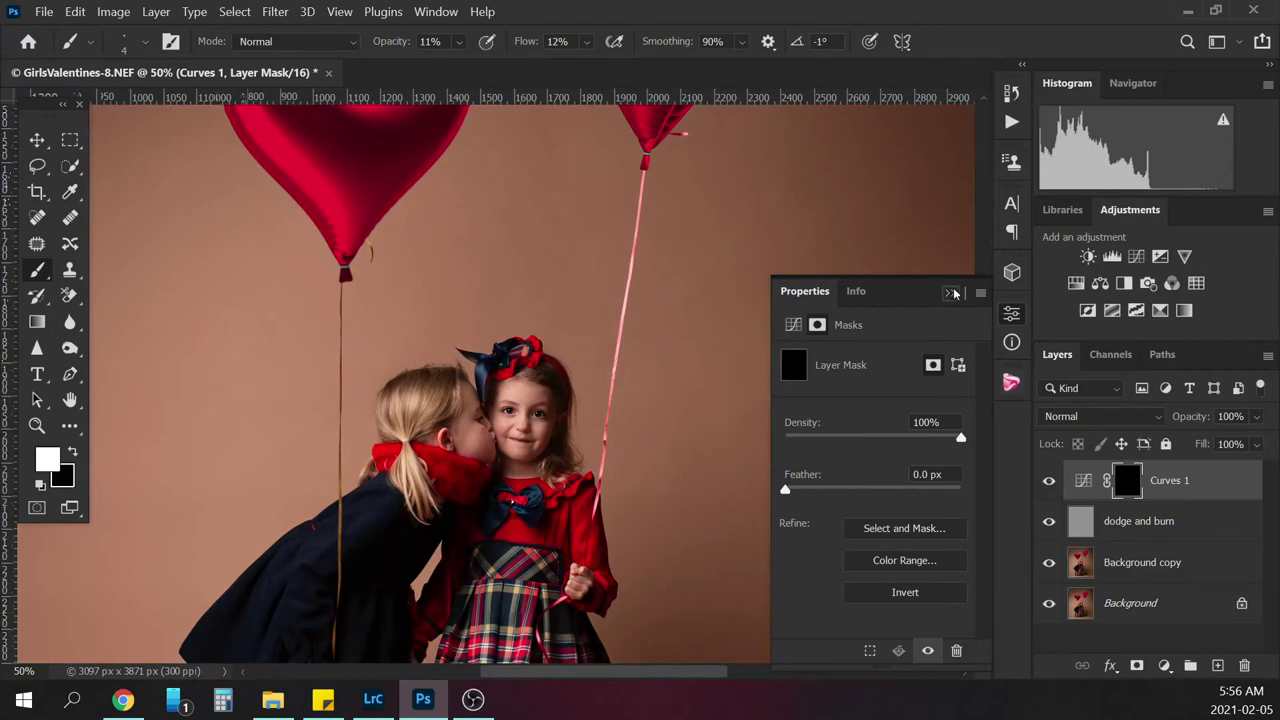
{"action": "left_click", "coordinate": [950, 292]}
{"action": "key", "text": "ctrl+minus"}
{"action": "key", "text": "ctrl+minus"}
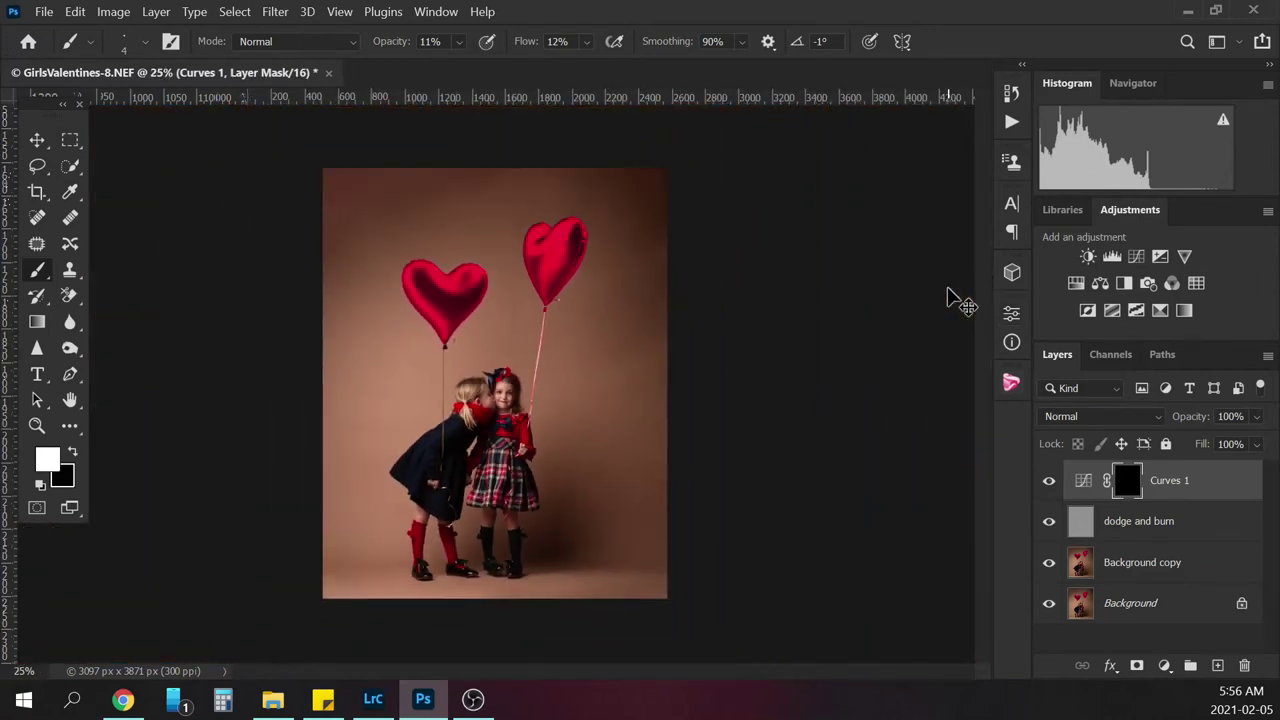
Enlarge the white brush to about 1000 px and set its opacity to 52% and its flow to 100%
{"action": "key", "text": "ctrl+minus"}
{"action": "key", "text": "bracketright"}
{"action": "key", "text": "bracketright"}
{"action": "key", "text": "bracketright"}
{"action": "key", "text": "bracketright"}
{"action": "key", "text": "bracketright"}
{"action": "key", "text": "bracketright"}
{"action": "key", "text": "bracketright"}
{"action": "key", "text": "bracketright"}
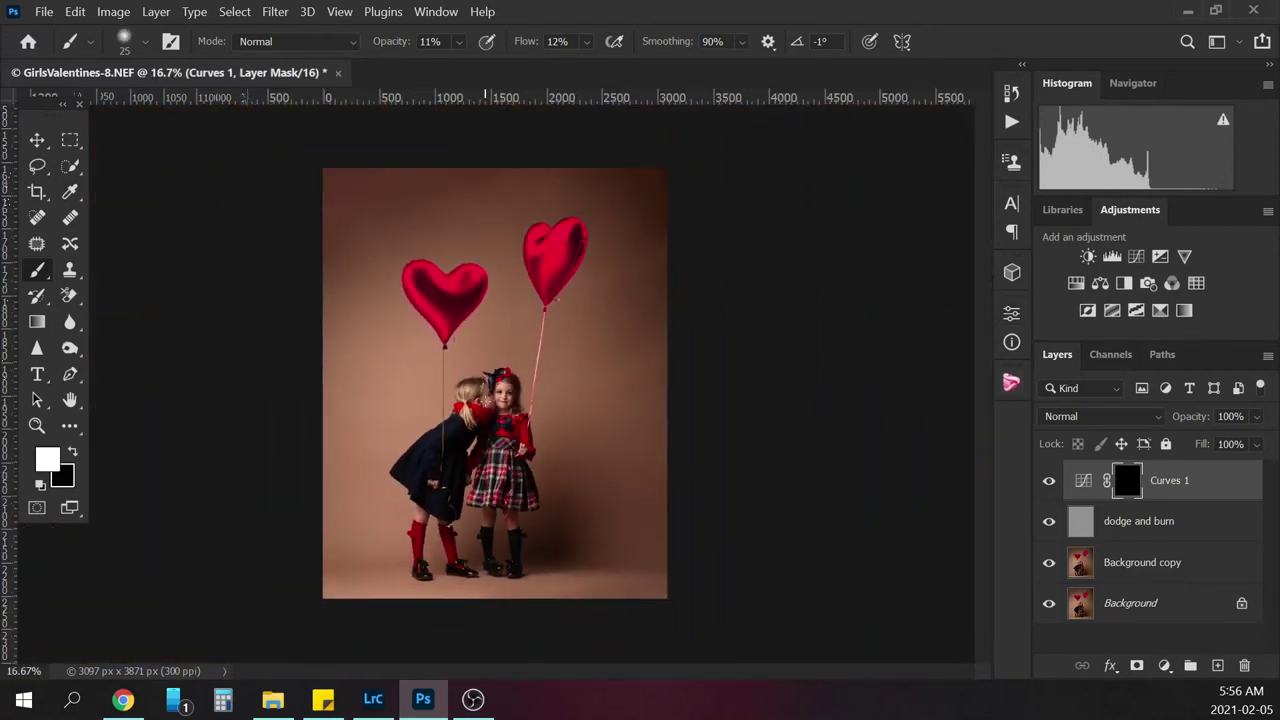
{"action": "key", "text": "bracketright"}
{"action": "key", "text": "bracketright"}
{"action": "key", "text": "bracketright"}
{"action": "key", "text": "bracketright"}
{"action": "key", "text": "bracketright"}
{"action": "key", "text": "bracketright"}
{"action": "key", "text": "bracketright"}
{"action": "key", "text": "bracketright"}
{"action": "key", "text": "bracketright"}
{"action": "key", "text": "bracketright"}
{"action": "key", "text": "bracketright"}
{"action": "key", "text": "bracketright"}
{"action": "key", "text": "bracketright"}
{"action": "key", "text": "bracketright"}
{"action": "key", "text": "bracketright"}
{"action": "key", "text": "bracketright"}
{"action": "key", "text": "bracketright"}
{"action": "key", "text": "bracketright"}
{"action": "left_click", "coordinate": [457, 42]}
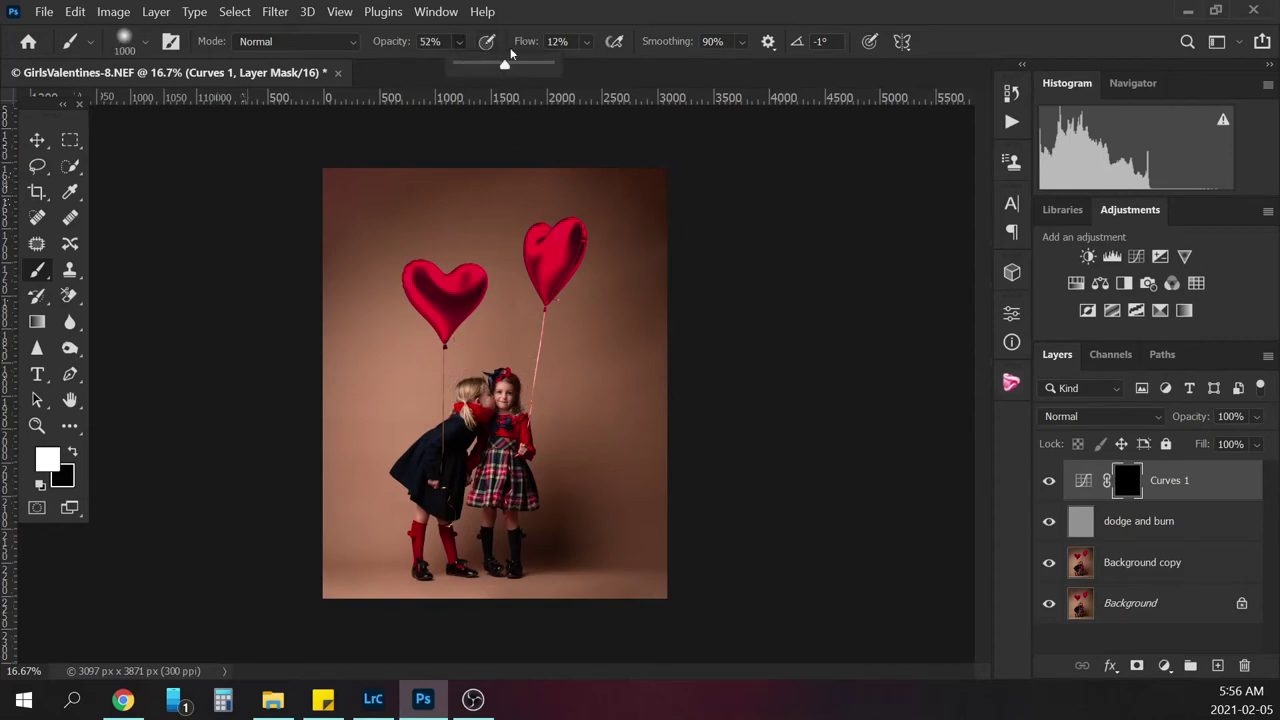
{"action": "left_click", "coordinate": [586, 42]}
{"action": "left_click_drag", "start_coordinate": [594, 66], "coordinate": [688, 67]}
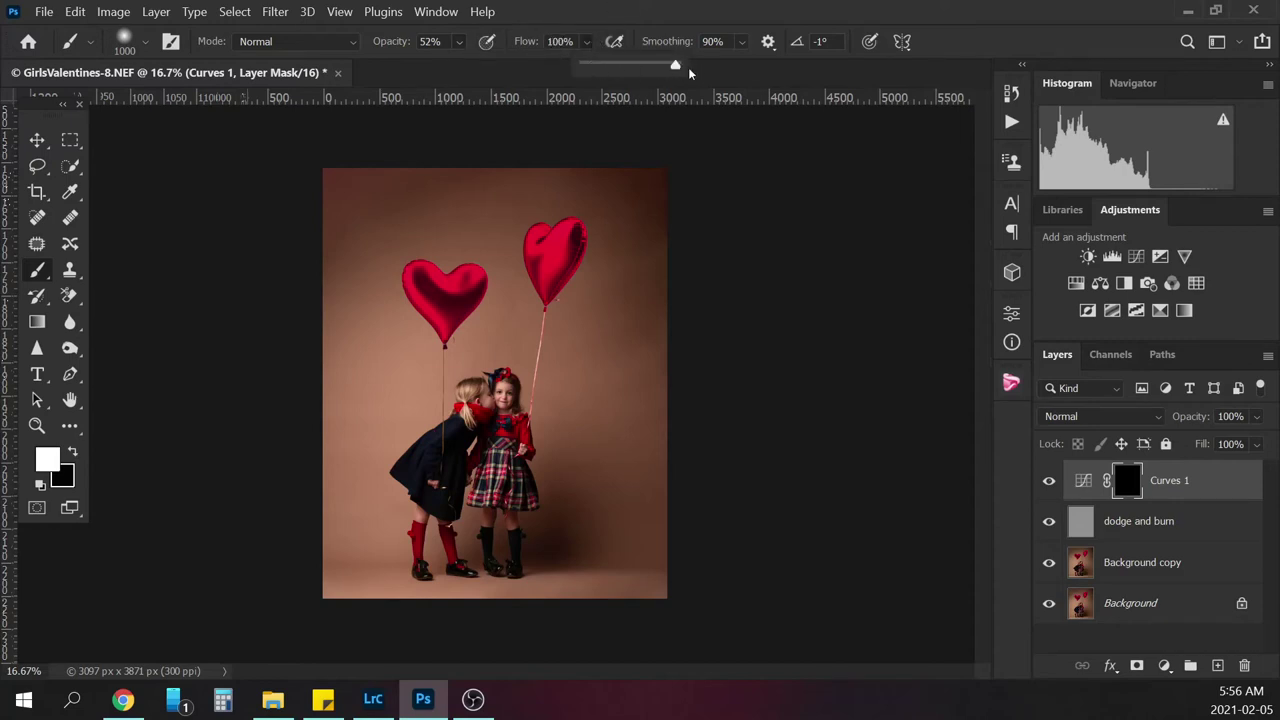
{"action": "left_click", "coordinate": [587, 42]}
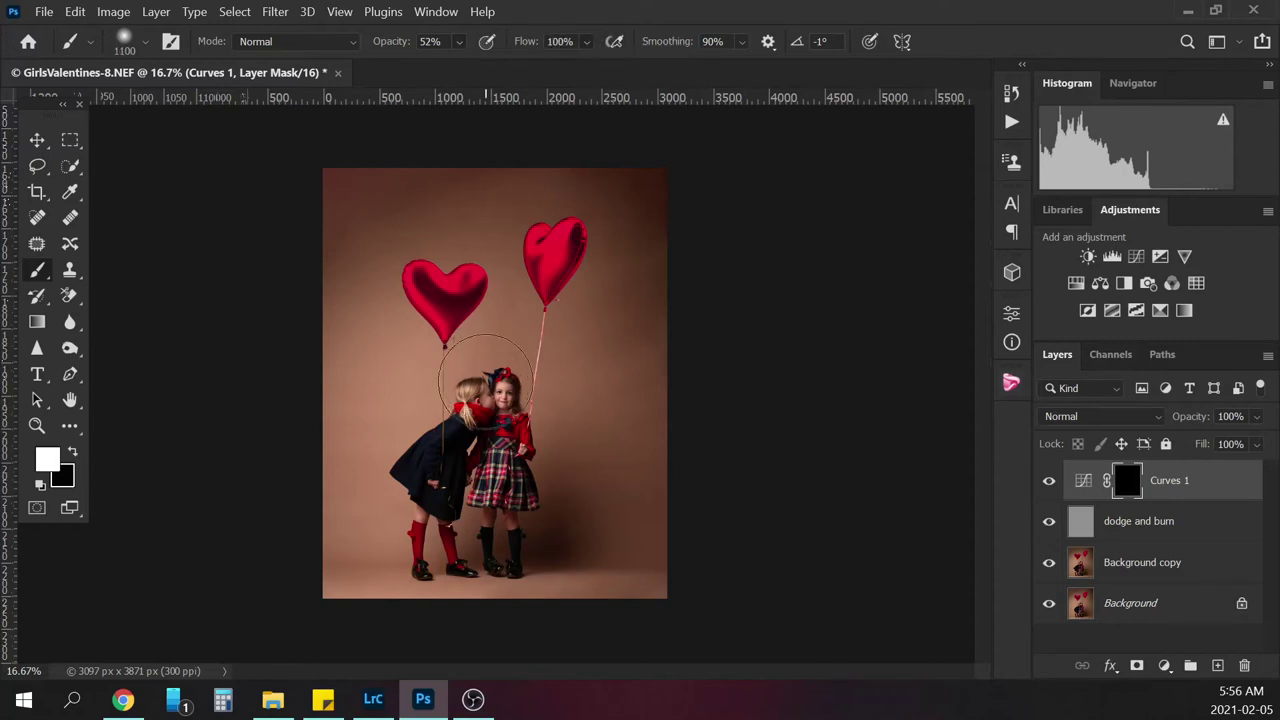
Paint white over the two girls on the Curves 1 mask with a 1200 px brush to brighten them
{"action": "key", "text": "bracketright"}
{"action": "key", "text": "bracketright"}
{"action": "left_click", "coordinate": [497, 400]}
{"action": "mouse_move", "coordinate": [535, 440]}
{"action": "left_mouse_down"}
{"action": "mouse_move", "coordinate": [487, 489]}
{"action": "mouse_move", "coordinate": [467, 475]}
{"action": "mouse_move", "coordinate": [445, 492]}
{"action": "mouse_move", "coordinate": [439, 458]}
{"action": "left_mouse_up"}
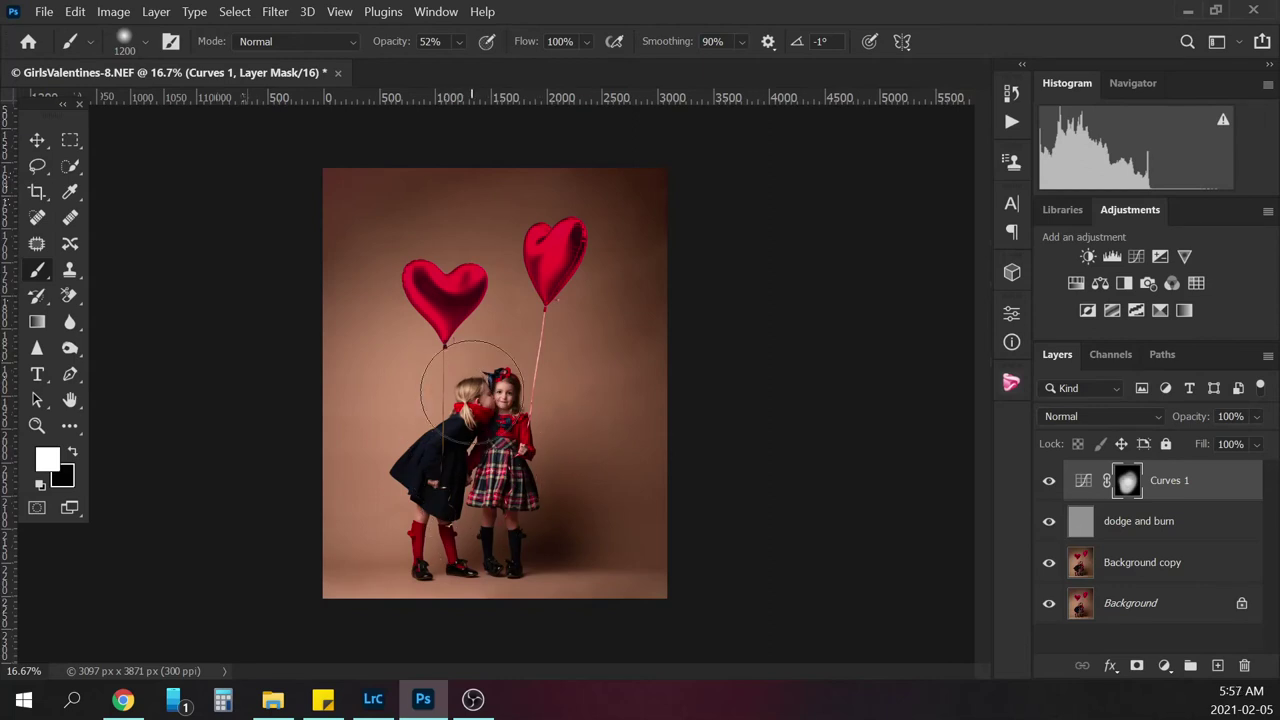
Compare the portrait with the Curves 1 adjustment hidden and shown, and reduce the brush size to 250 px
{"action": "left_click", "coordinate": [1049, 484]}
{"action": "left_click", "coordinate": [1049, 484]}
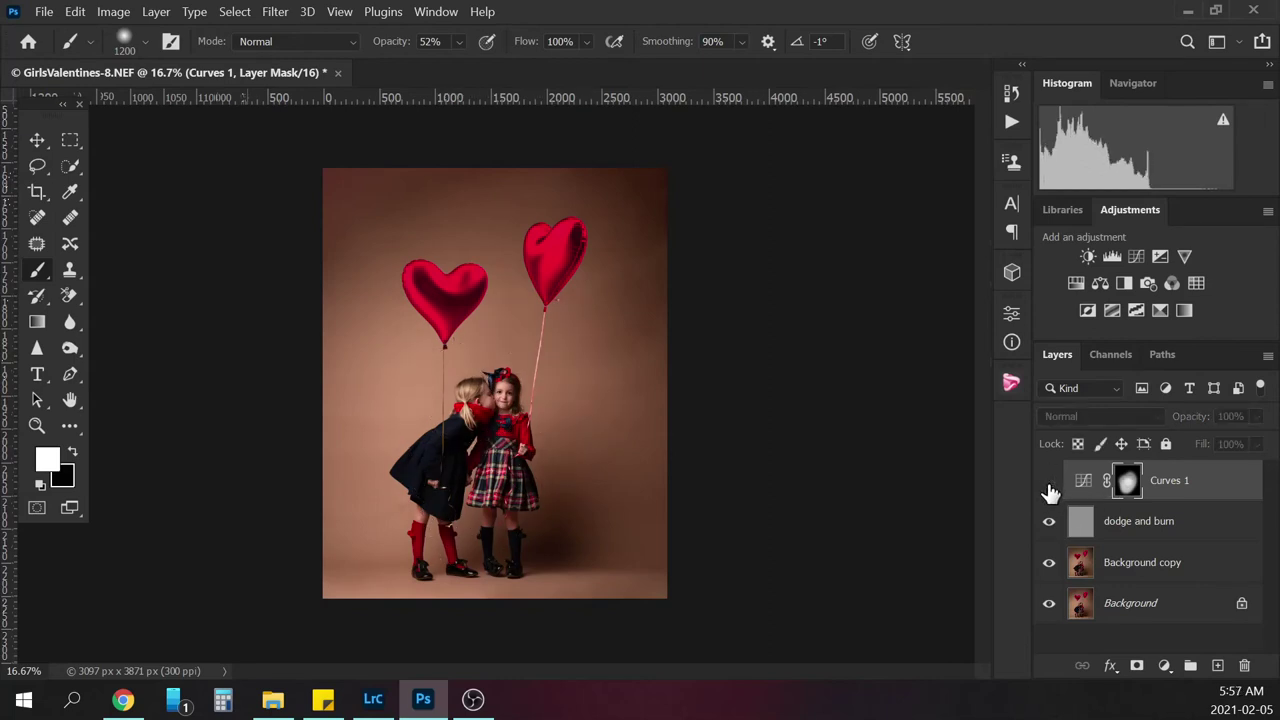
{"action": "left_click", "coordinate": [1049, 484]}
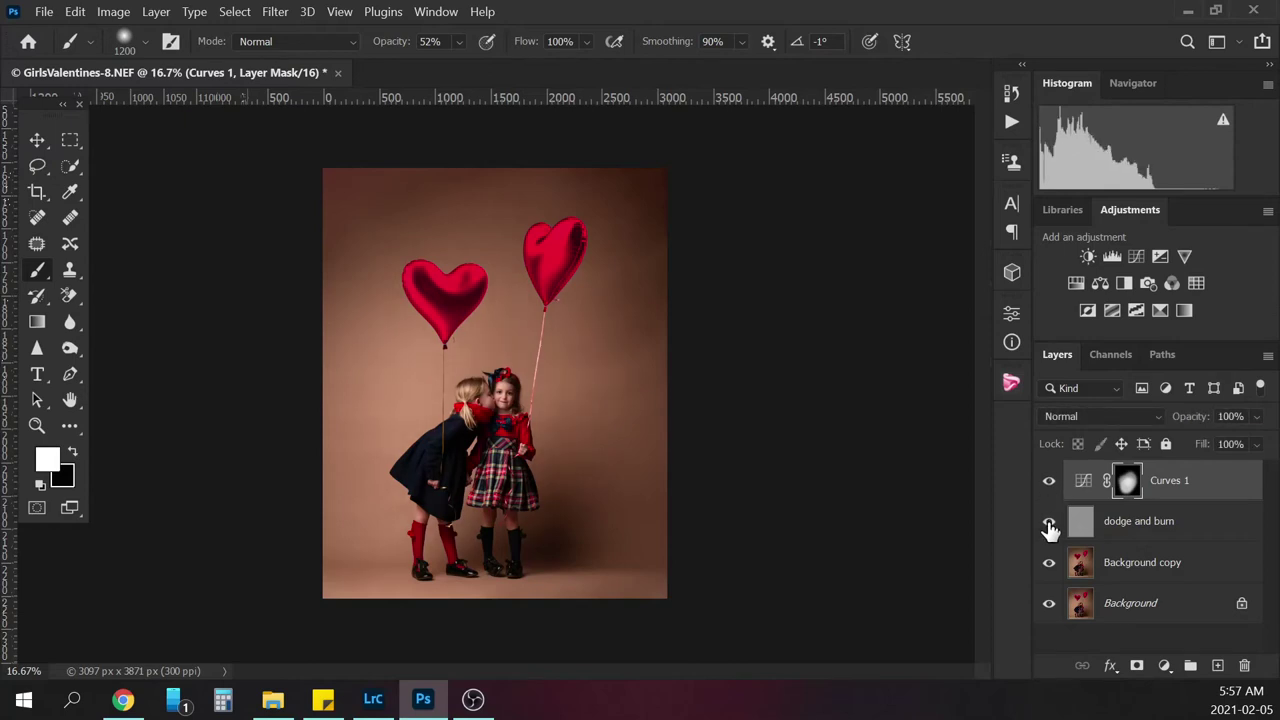
{"action": "key", "text": "bracketleft"}
{"action": "key", "text": "bracketleft"}
{"action": "key", "text": "bracketleft"}
{"action": "key", "text": "bracketleft"}
{"action": "key", "text": "bracketleft"}
{"action": "key", "text": "bracketleft"}
{"action": "key", "text": "bracketleft"}
{"action": "key", "text": "bracketleft"}
{"action": "key", "text": "bracketleft"}
{"action": "key", "text": "bracketleft"}
{"action": "left_click", "coordinate": [1048, 482]}
{"action": "left_click", "coordinate": [1050, 482]}
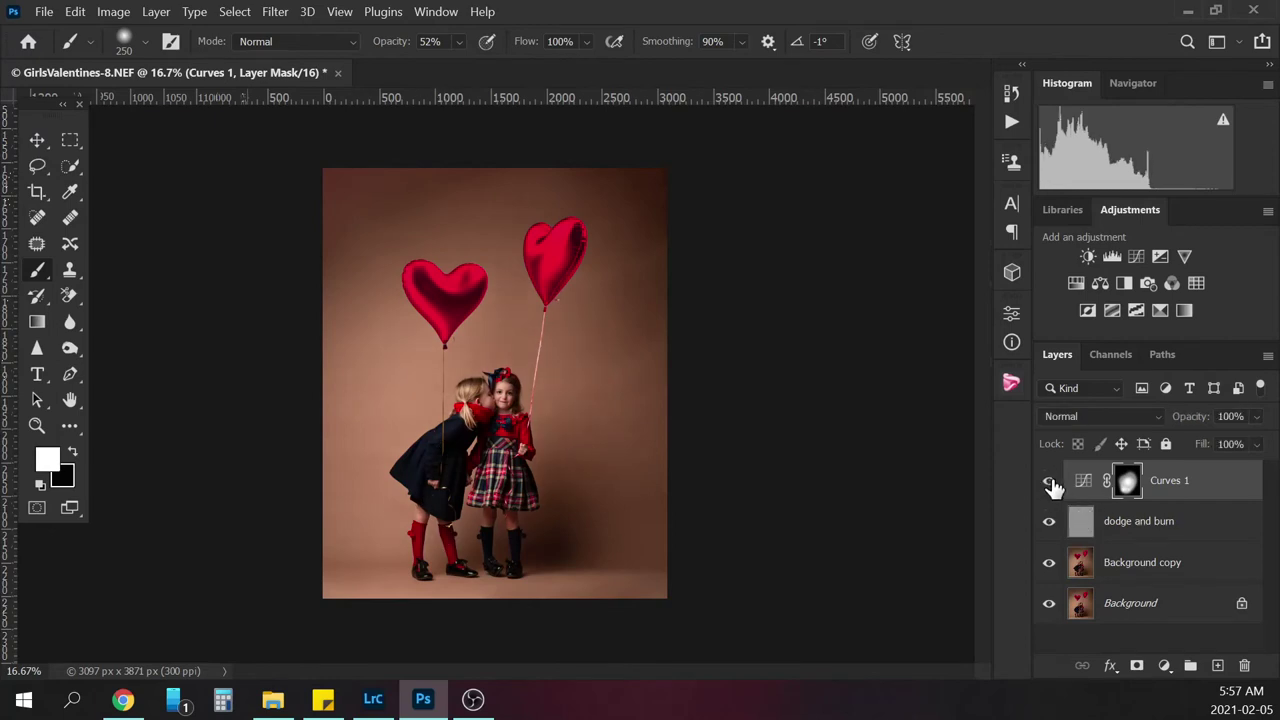
Examine the brightened girls, balloons and backdrop at several magnifications from the full frame to a closer view
{"action": "key", "text": "ctrl+minus"}
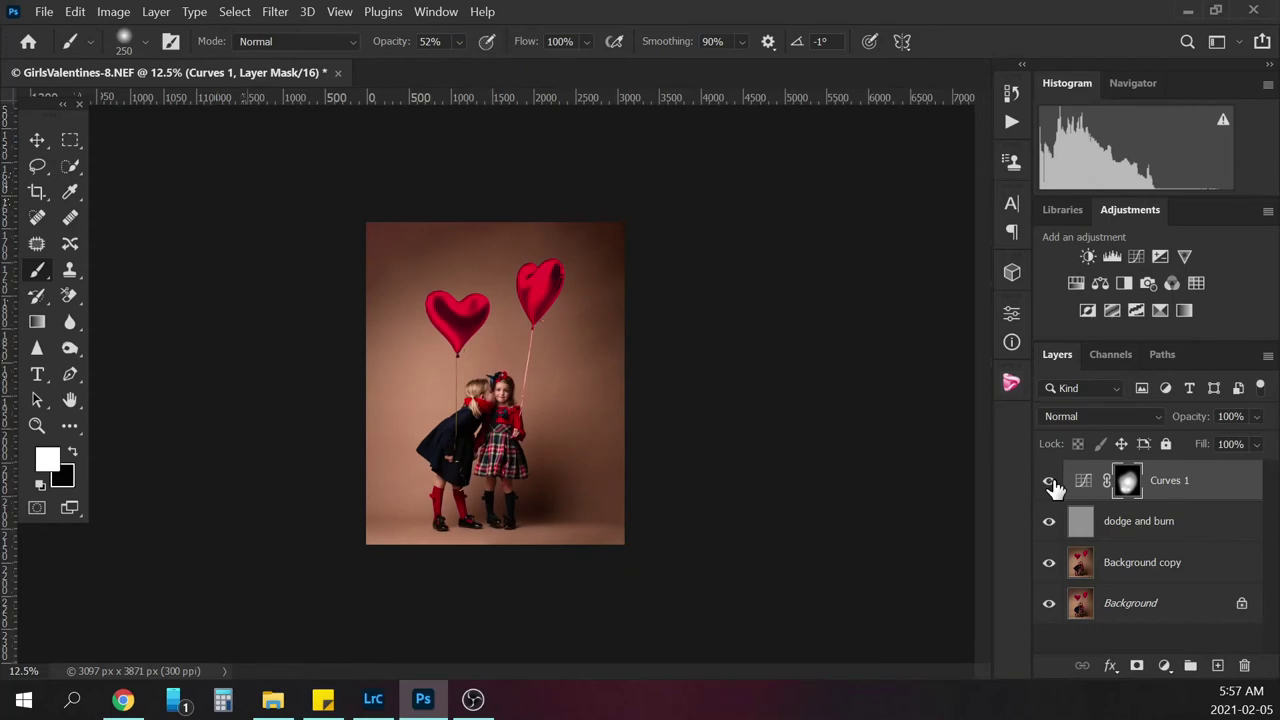
{"action": "key", "text": "ctrl+plus"}
{"action": "key", "text": "ctrl+plus"}
{"action": "key", "text": "ctrl+plus"}
{"action": "key", "text": "ctrl+plus"}
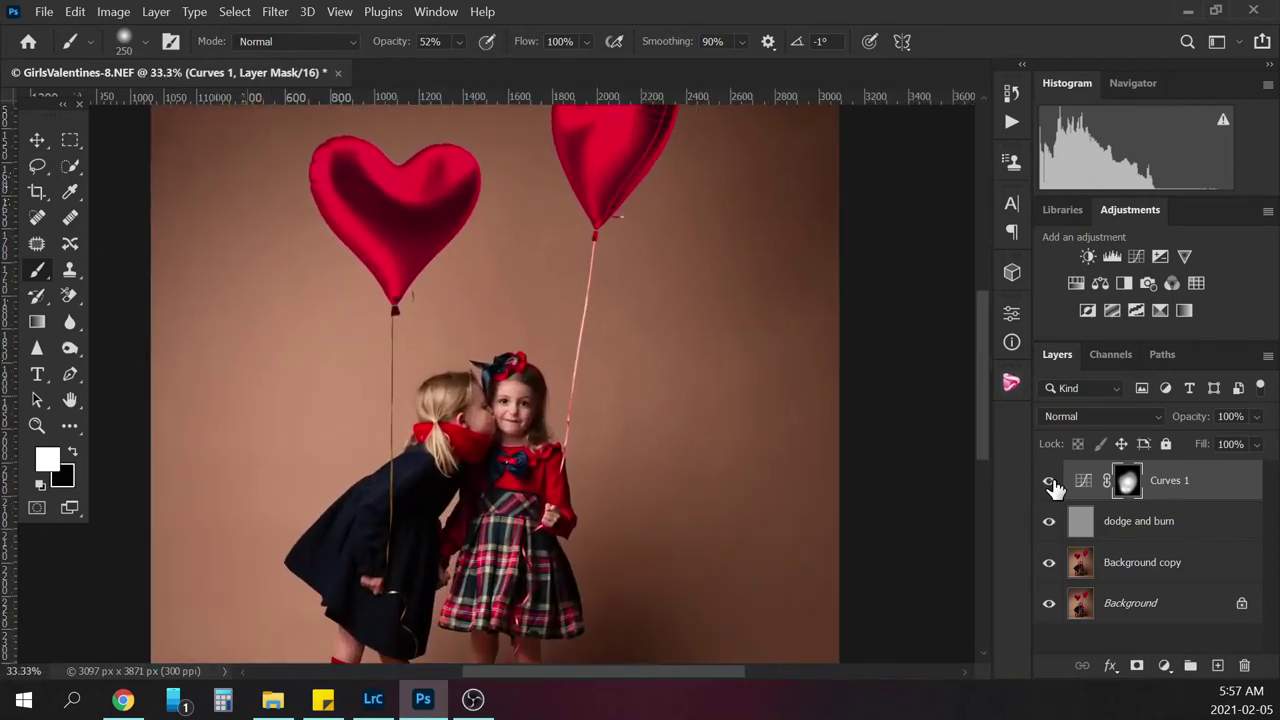
{"action": "key", "text": "ctrl+minus"}
{"action": "scroll", "coordinate": [978, 380], "scroll_direction": "down", "scroll_amount": 4}
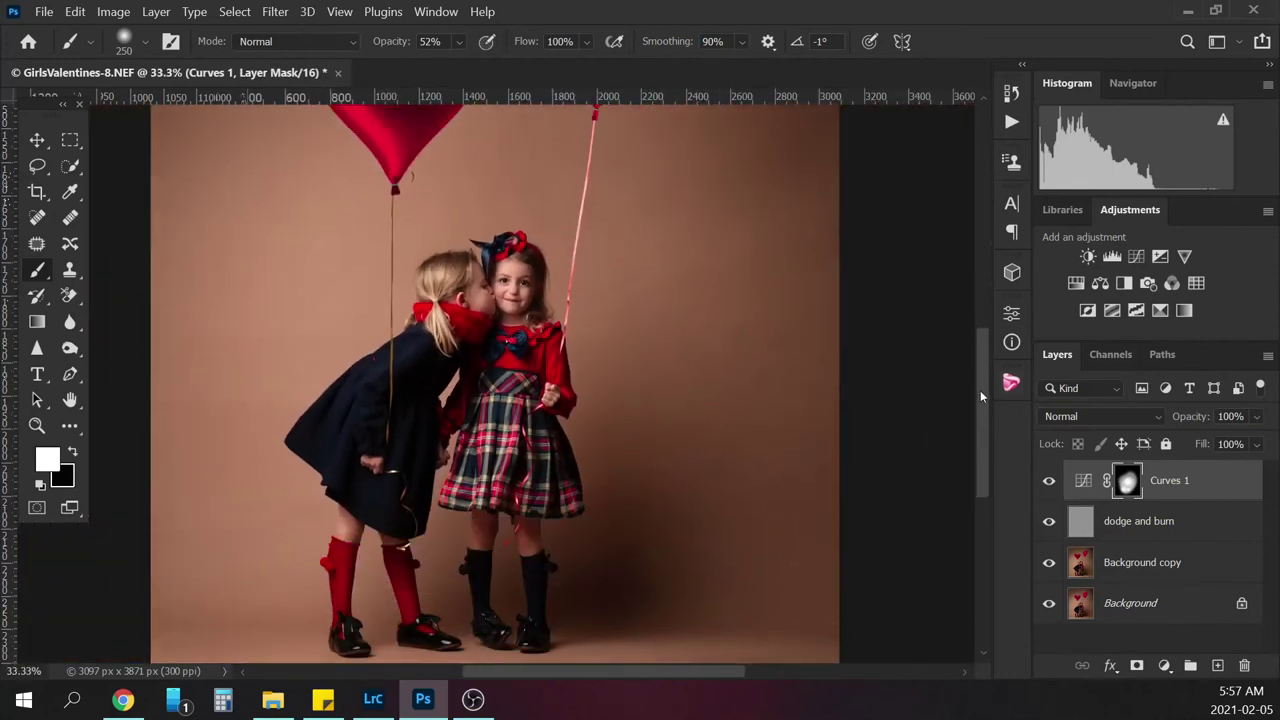
{"action": "scroll", "coordinate": [980, 391], "scroll_direction": "up", "scroll_amount": 2}
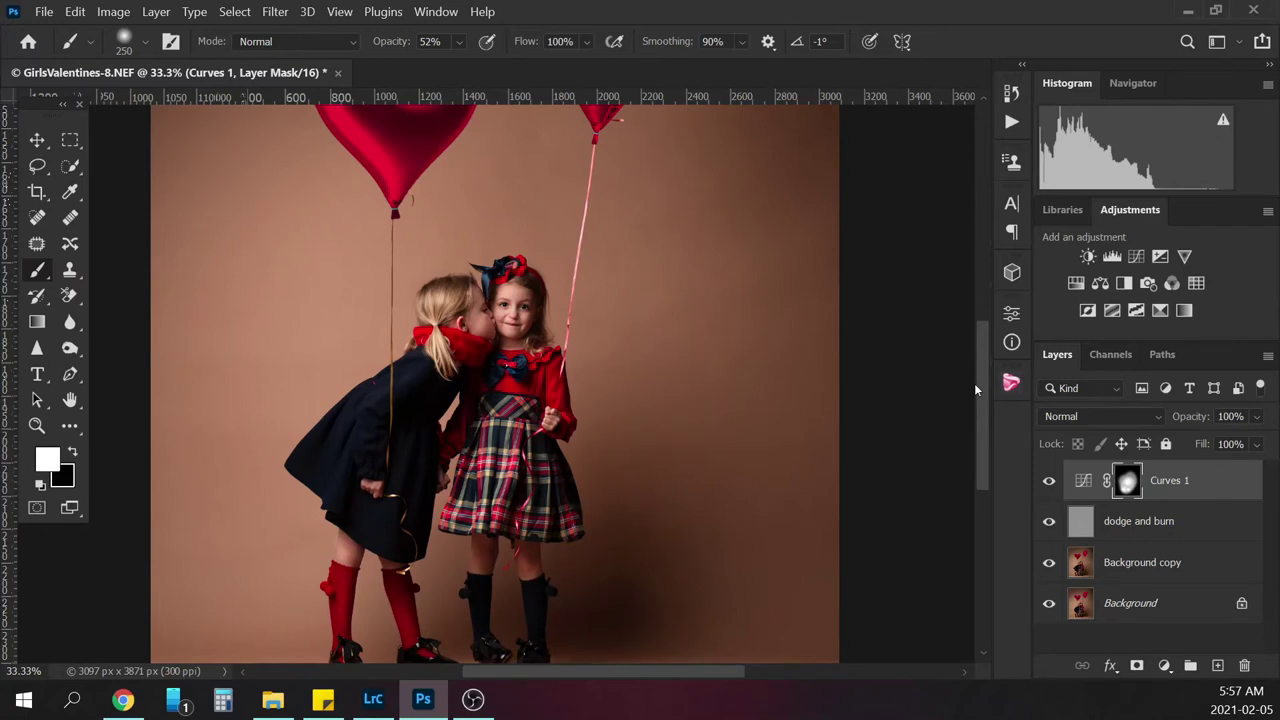
Add a Black & White adjustment layer above Curves 1 and set its blend mode to Soft Light
{"action": "left_click", "coordinate": [1164, 666]}
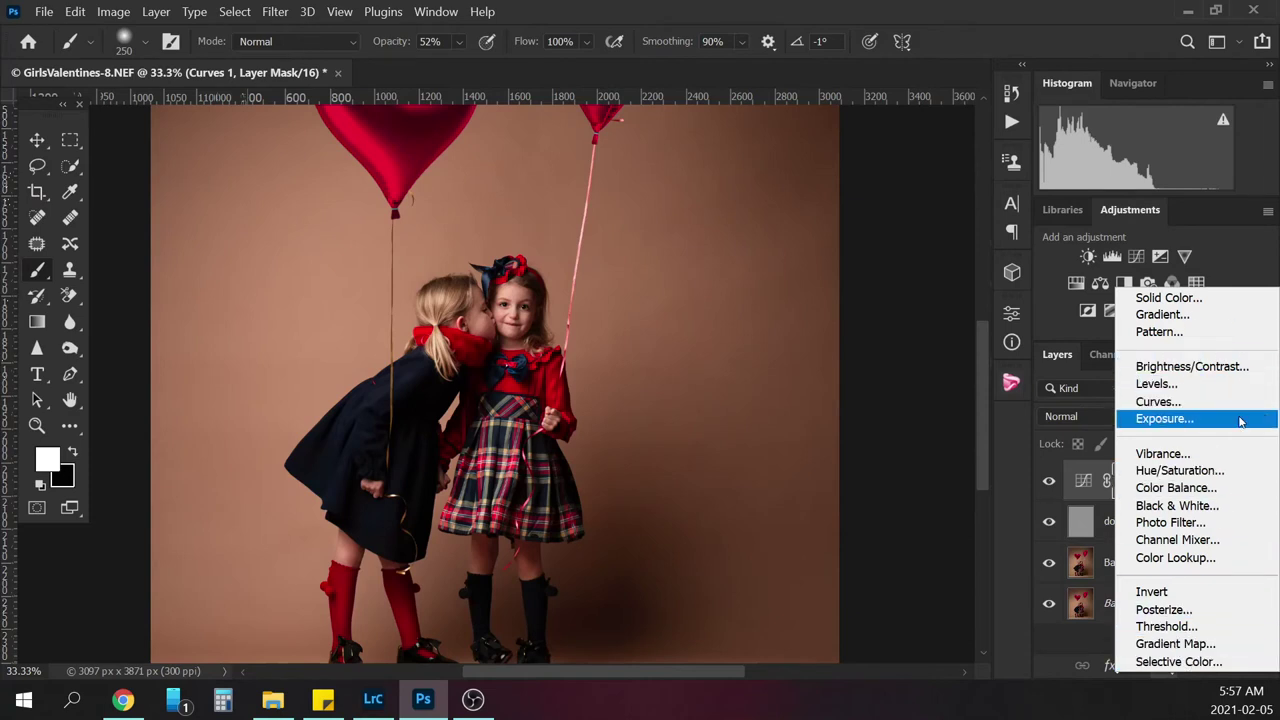
{"action": "left_click", "coordinate": [1176, 505]}
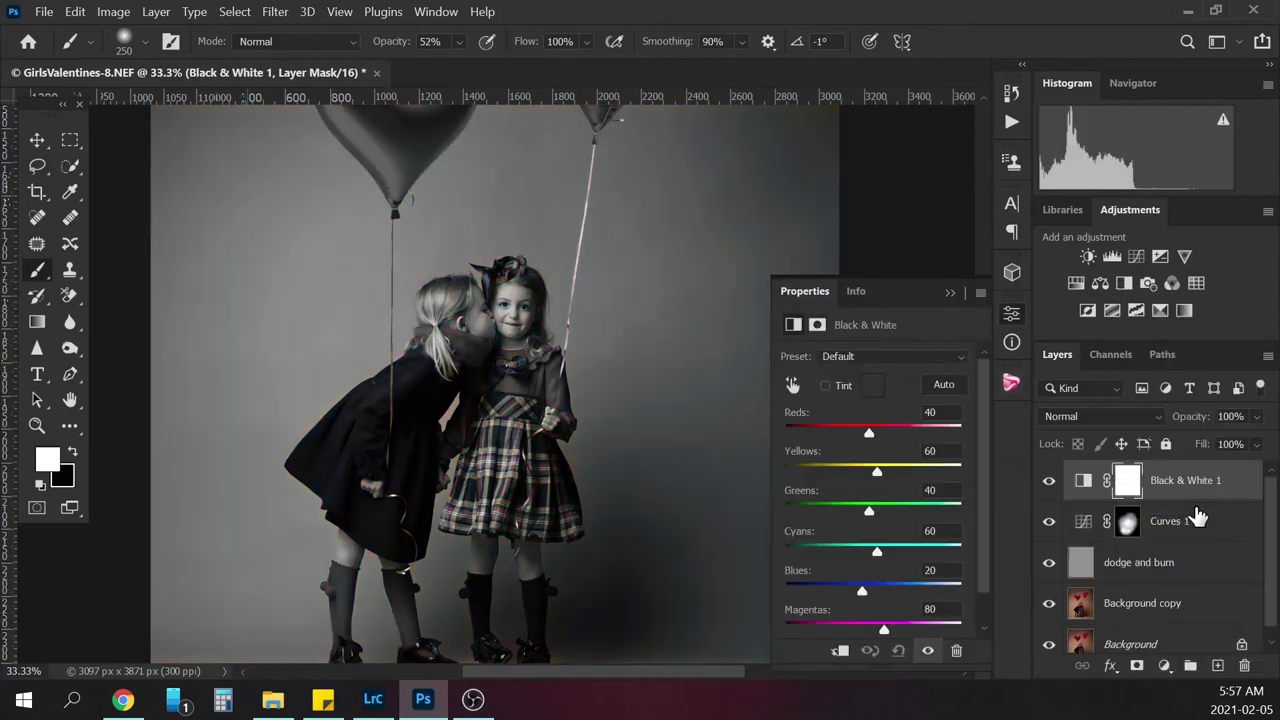
{"action": "left_click", "coordinate": [950, 294]}
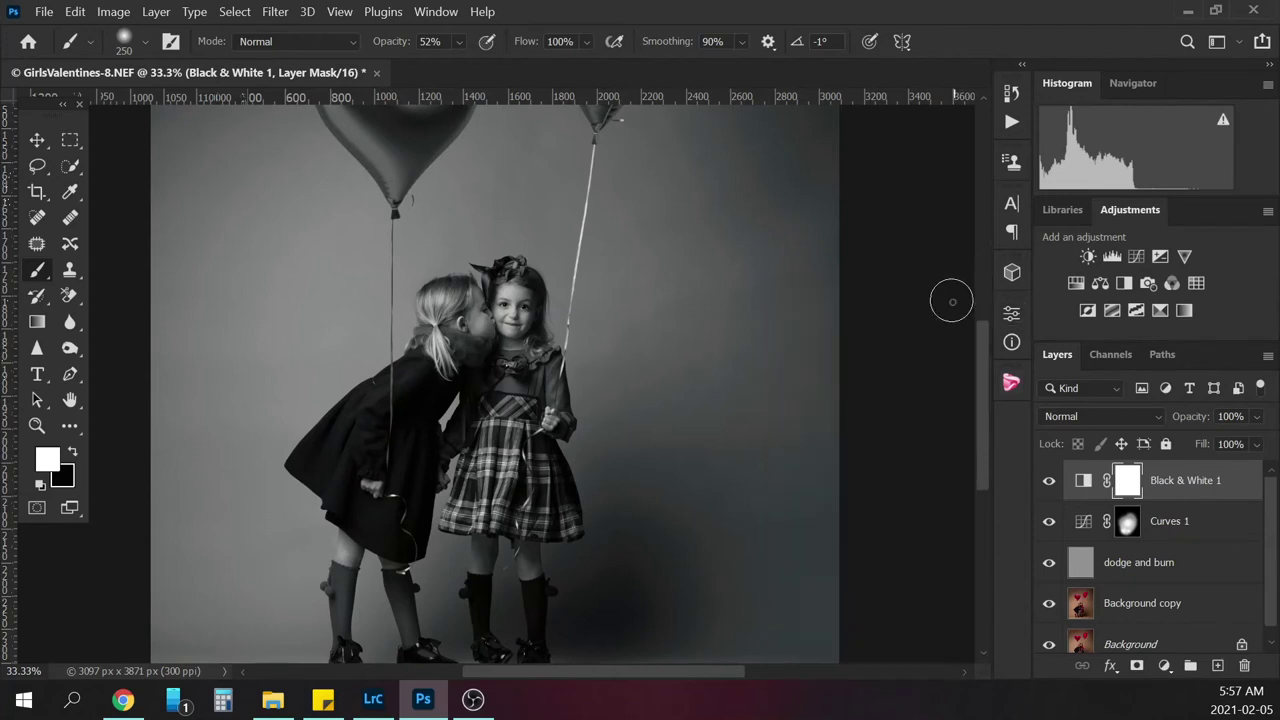
{"action": "left_click", "coordinate": [1104, 420]}
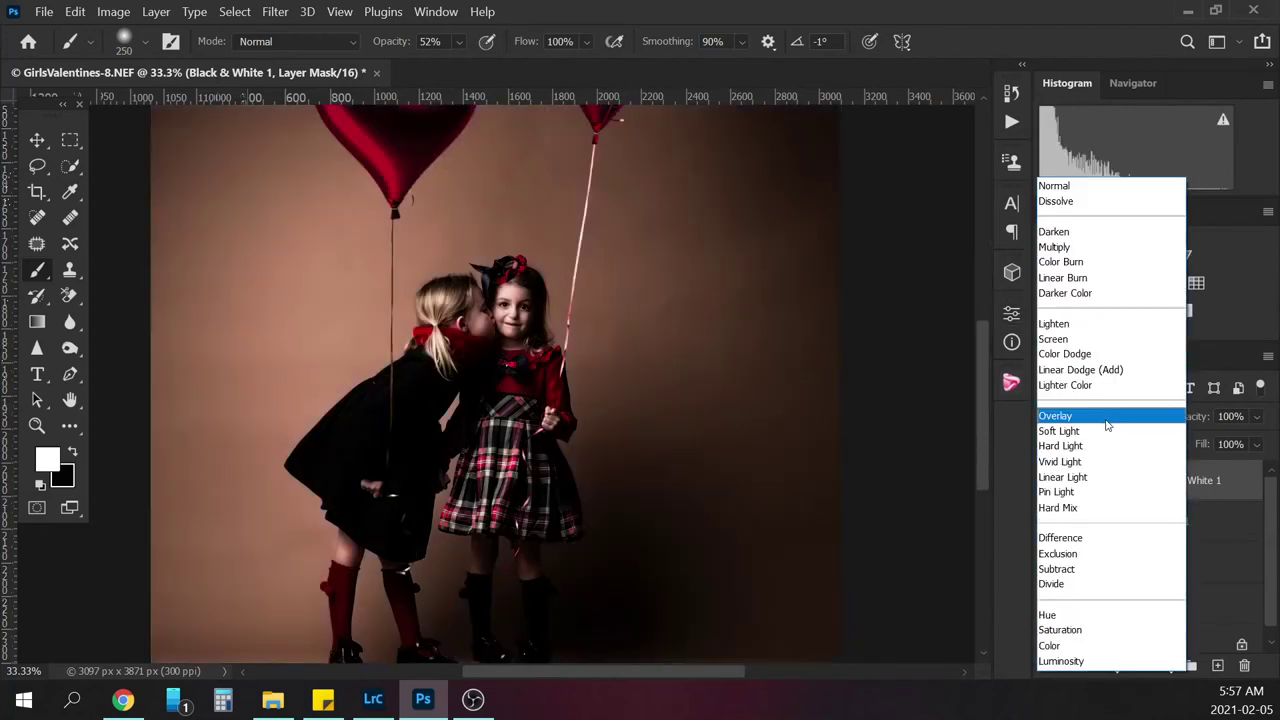
{"action": "left_click", "coordinate": [1080, 433]}
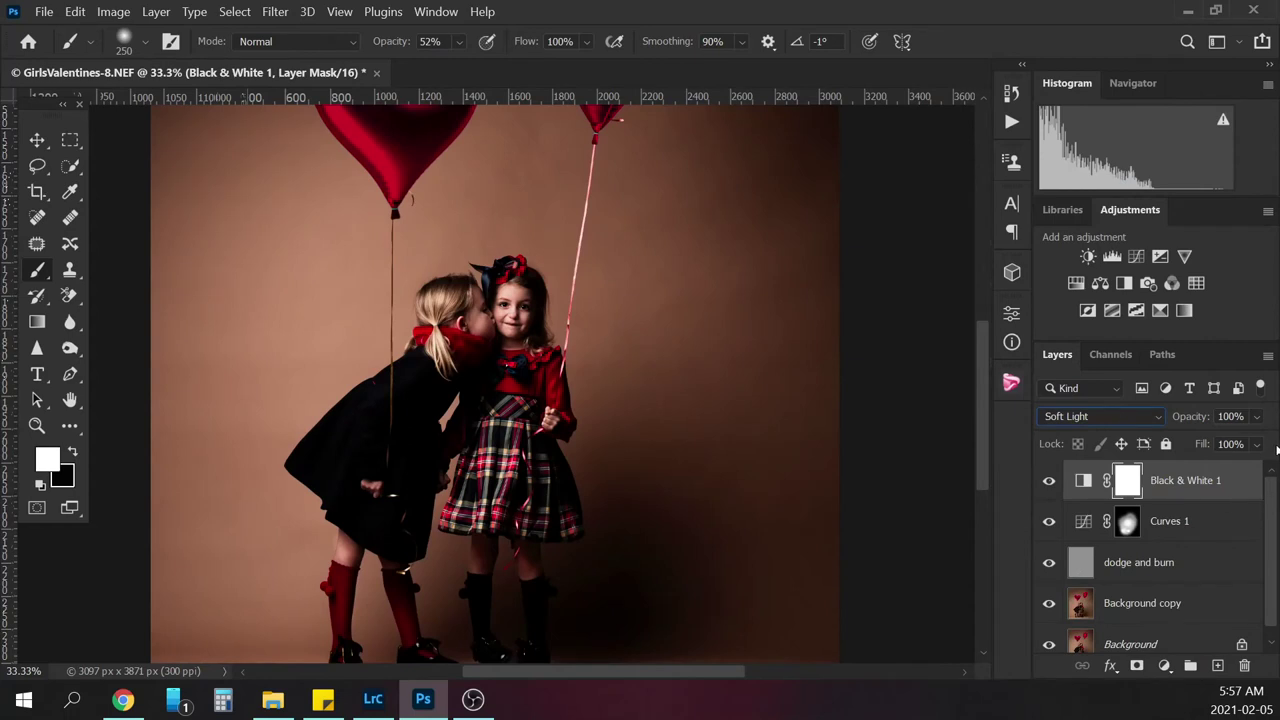
Set the Black & White layer's opacity to 30% and compare the portrait with it hidden and shown
{"action": "left_click", "coordinate": [1256, 418]}
{"action": "left_click_drag", "start_coordinate": [1206, 444], "coordinate": [1156, 451]}
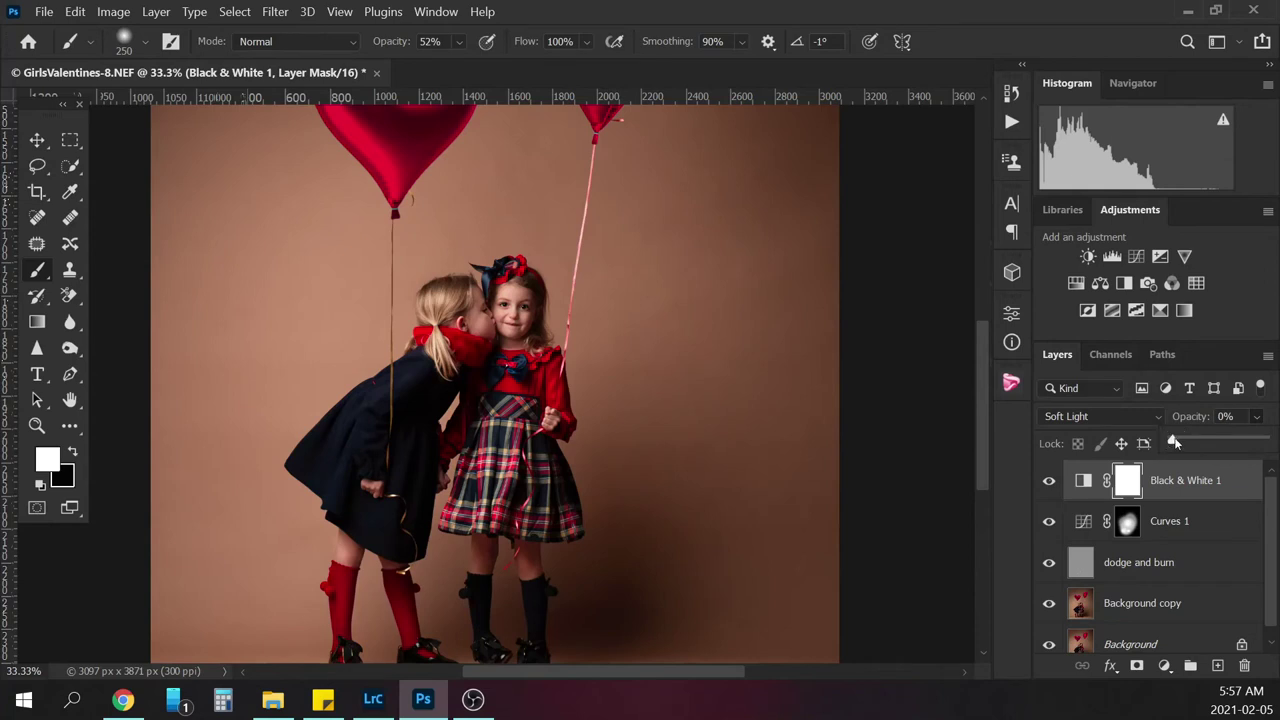
{"action": "left_click_drag", "start_coordinate": [1176, 443], "coordinate": [1201, 442]}
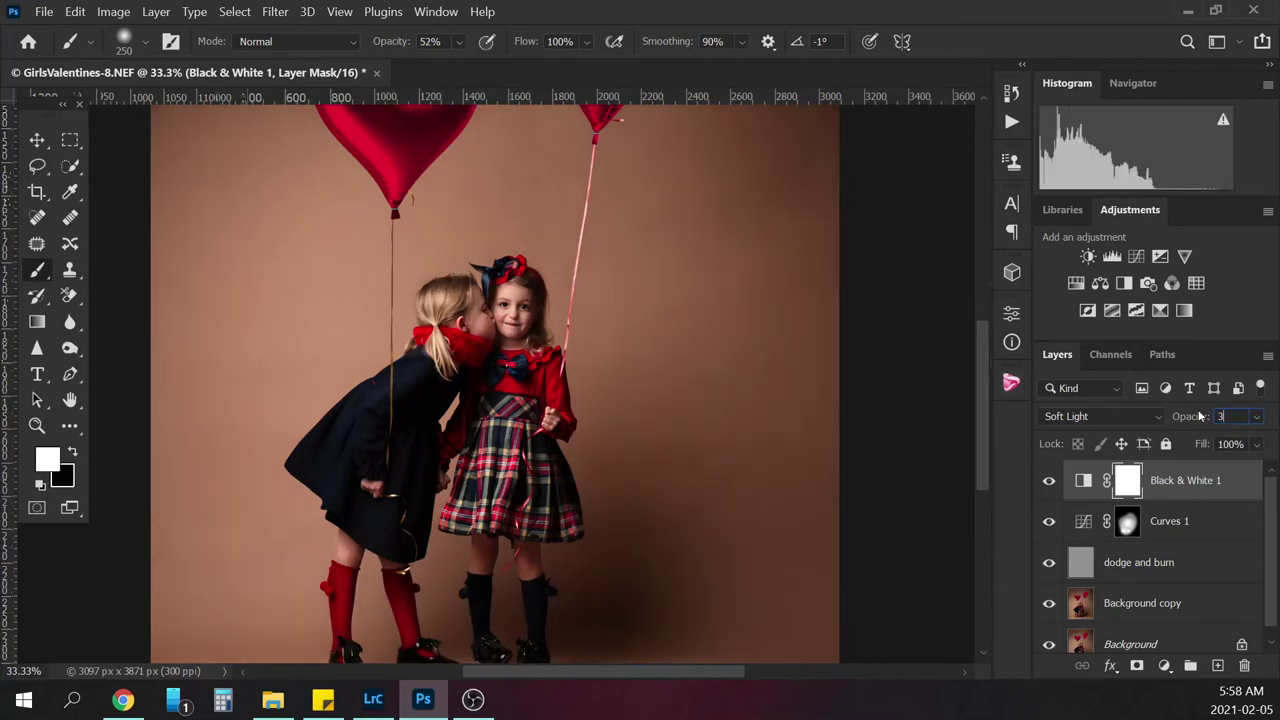
{"action": "type", "text": "30"}
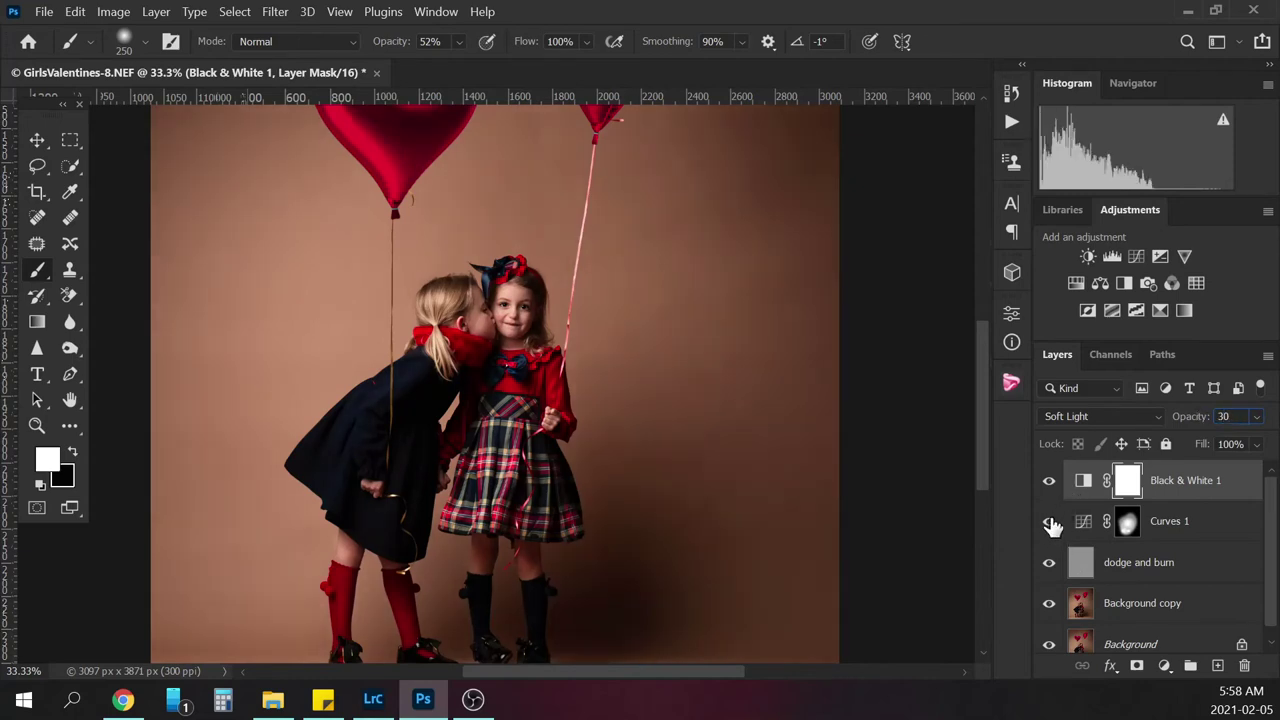
{"action": "left_click", "coordinate": [1049, 483]}
{"action": "left_click", "coordinate": [1049, 484]}
Paint black with a smaller brush over the kissing girl's navy coat on the Black & White layer's mask
{"action": "left_click", "coordinate": [74, 454]}
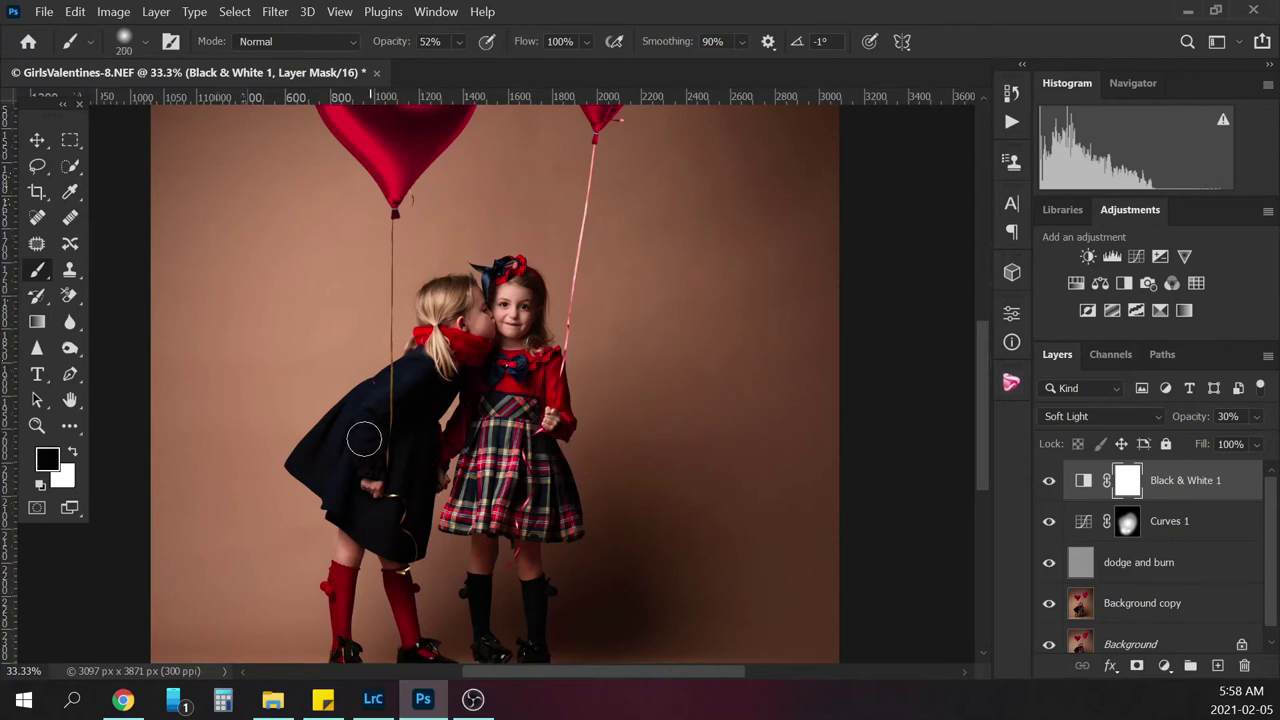
{"action": "key", "text": "bracketleft"}
{"action": "key", "text": "bracketleft"}
{"action": "key", "text": "bracketleft"}
{"action": "key", "text": "bracketleft"}
{"action": "mouse_move", "coordinate": [418, 507]}
{"action": "left_mouse_down"}
{"action": "mouse_move", "coordinate": [404, 541]}
{"action": "mouse_move", "coordinate": [357, 515]}
{"action": "left_mouse_up"}
Paint black over the front-facing girl's plaid dress and dark hair on the mask, reducing the brush to 45 px
{"action": "key", "text": "bracketleft"}
{"action": "key", "text": "bracketleft"}
{"action": "key", "text": "bracketleft"}
{"action": "left_click_drag", "start_coordinate": [544, 302], "coordinate": [973, 402]}
{"action": "scroll", "coordinate": [984, 392], "scroll_direction": "up", "scroll_amount": 2}
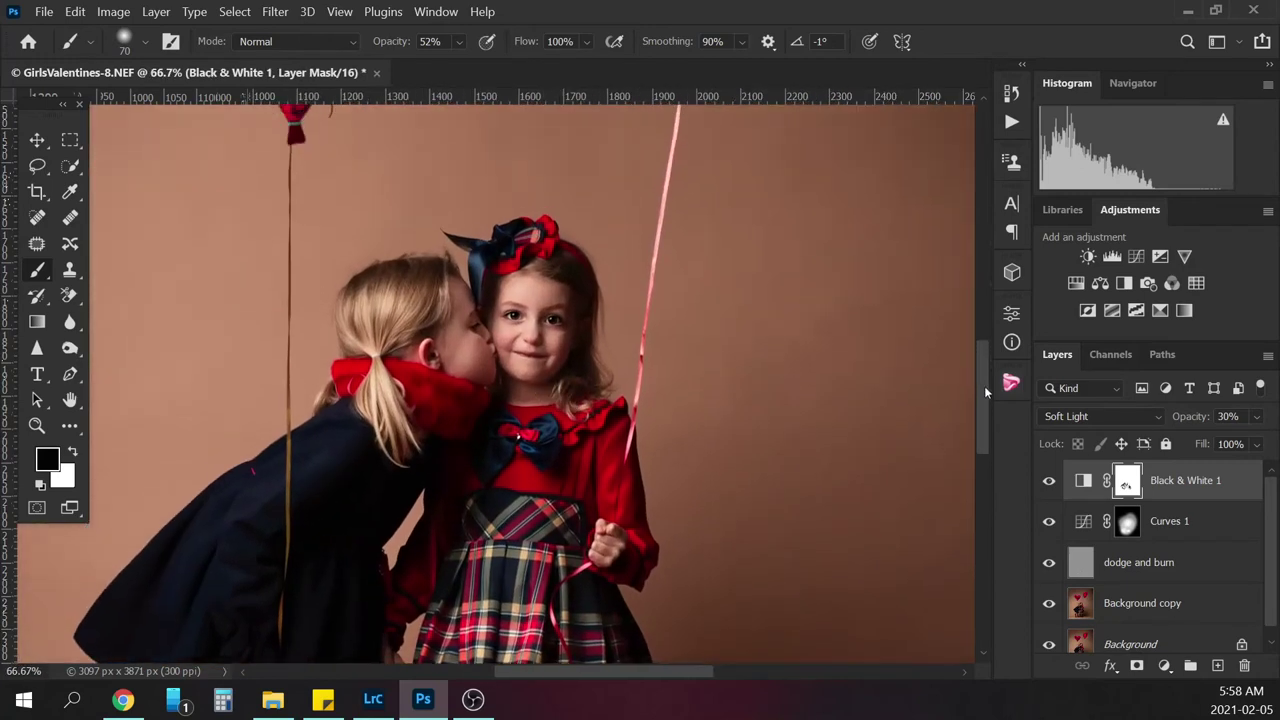
{"action": "key", "text": "bracketleft"}
{"action": "key", "text": "bracketleft"}
{"action": "key", "text": "bracketleft"}
Display the Black & White mask as a red overlay and inspect which areas have been painted
{"action": "key", "text": "backslash"}
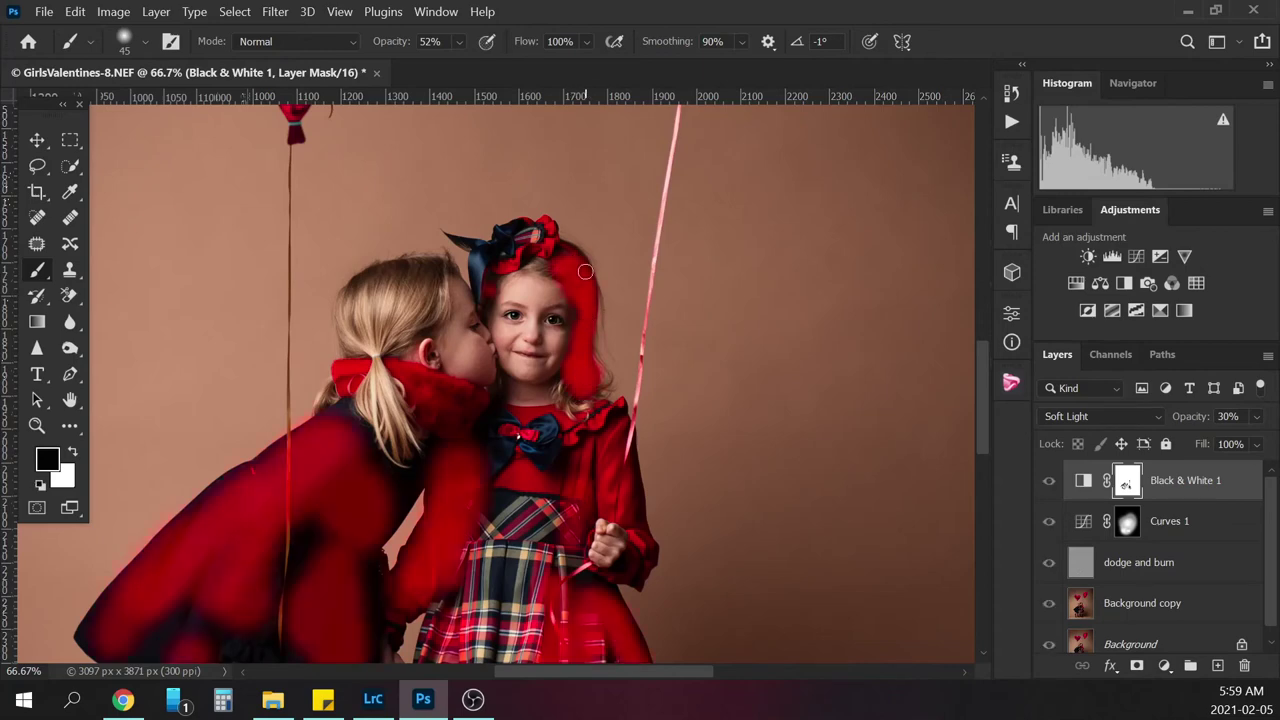
{"action": "key", "text": "ctrl+minus"}
{"action": "key", "text": "ctrl+plus"}
{"action": "key", "text": "ctrl+plus"}
{"action": "key", "text": "ctrl+minus"}
{"action": "key", "text": "ctrl+minus"}
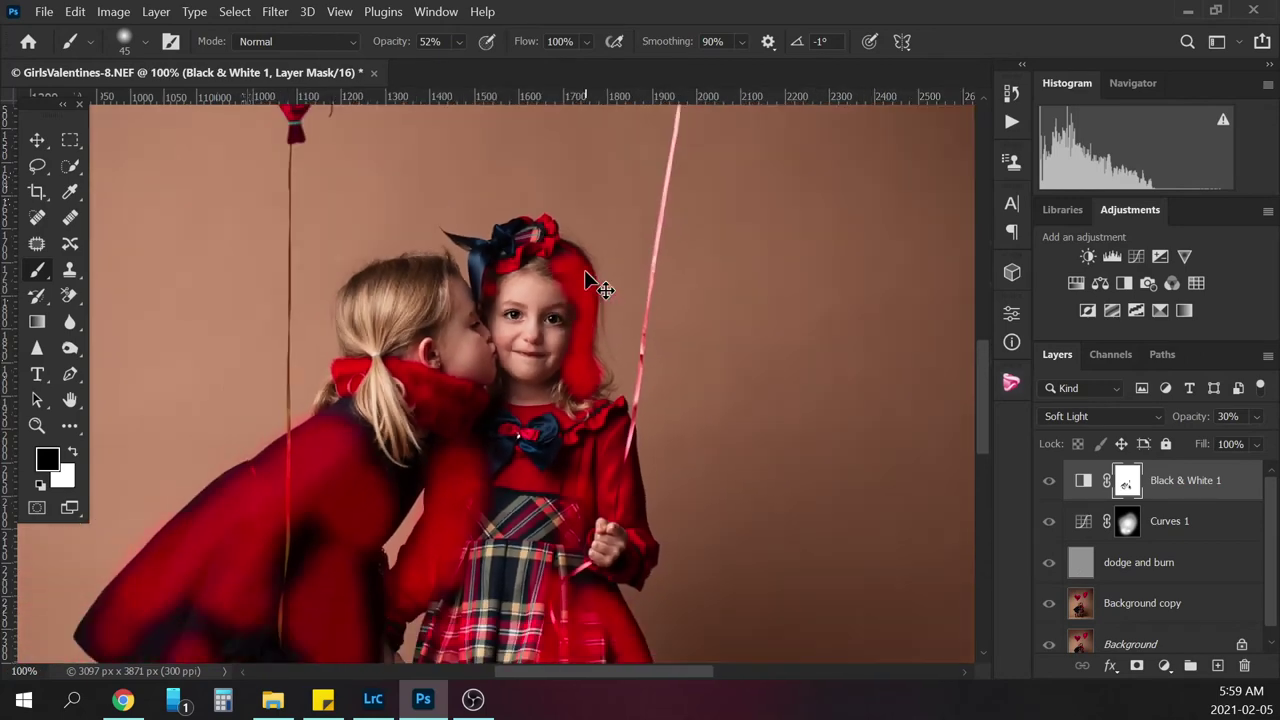
{"action": "key", "text": "ctrl+minus"}
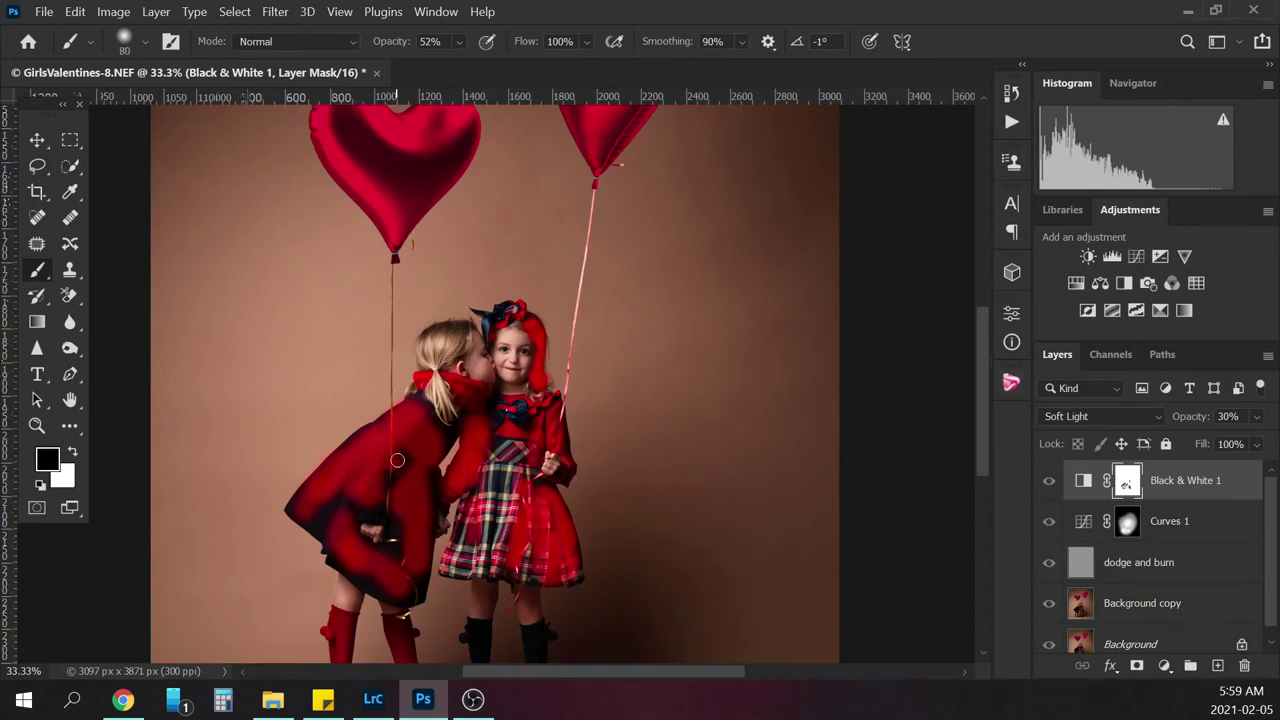
Set the brush opacity to 100% and paint black with an enlarged brush to fill the mask over the navy coat
{"action": "right_click", "coordinate": [385, 480]}
{"action": "left_click", "coordinate": [382, 463]}
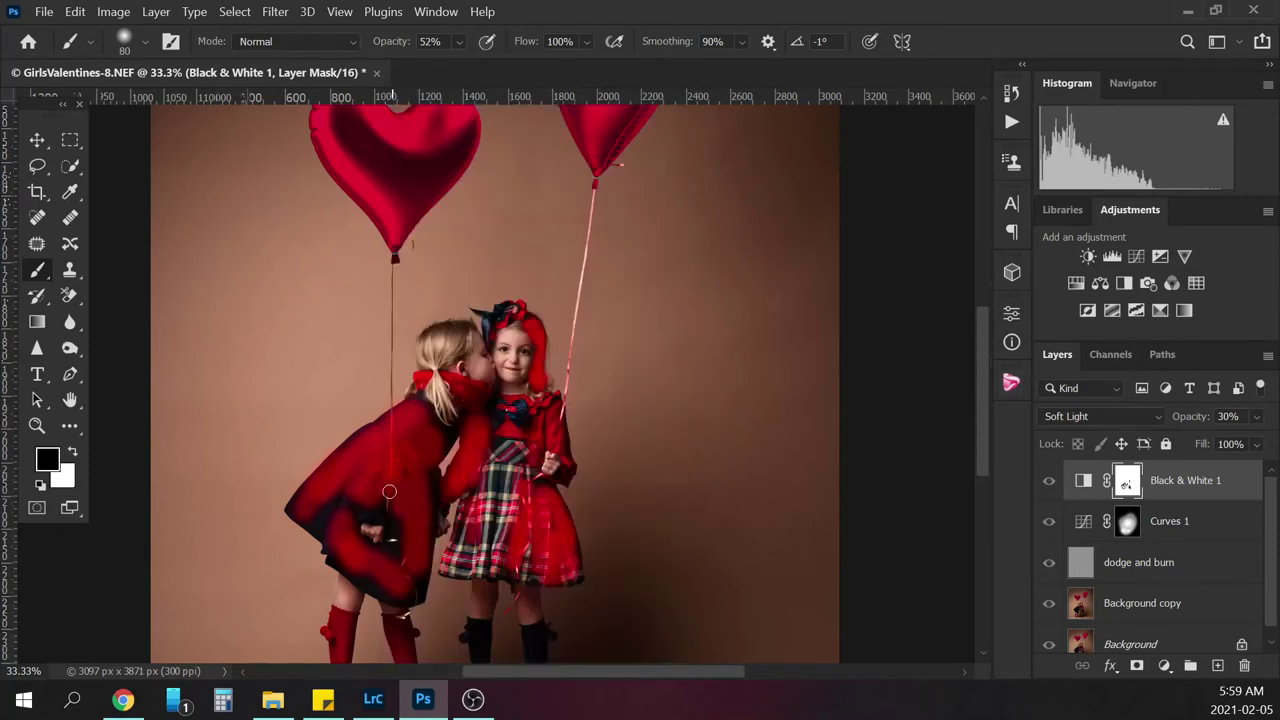
{"action": "left_click", "coordinate": [460, 42]}
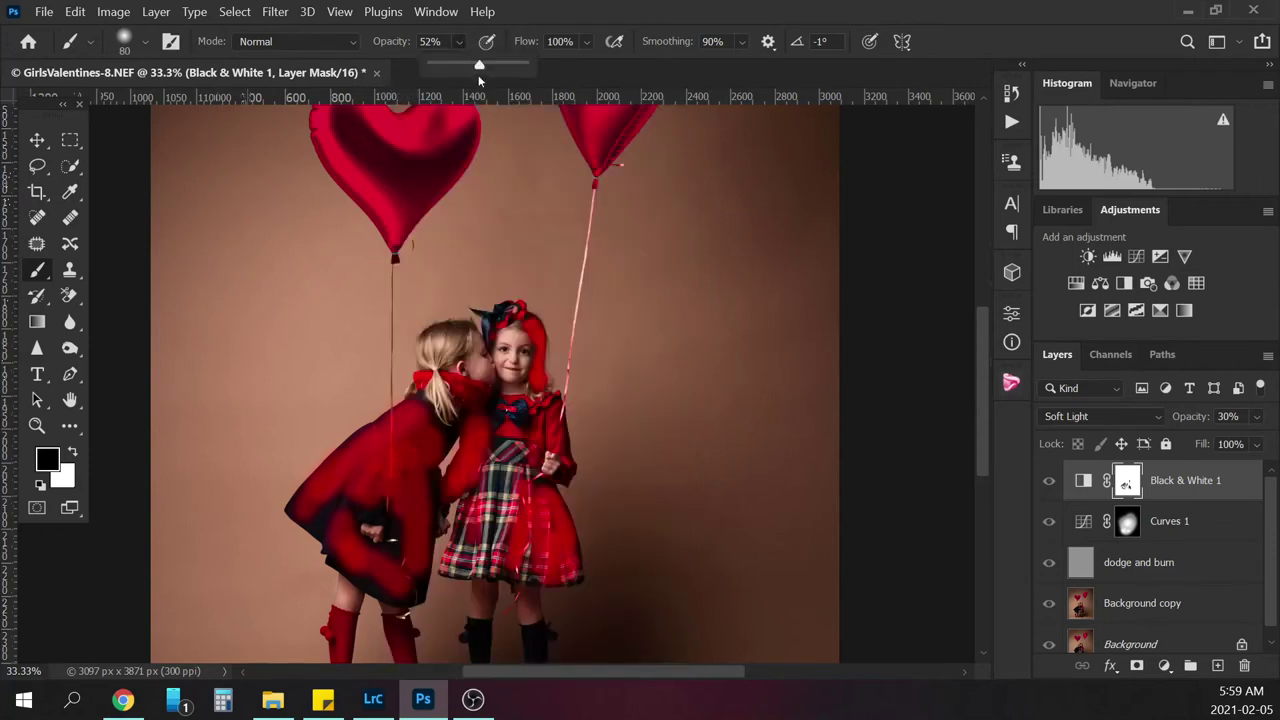
{"action": "left_click_drag", "start_coordinate": [480, 66], "coordinate": [496, 66]}
{"action": "key", "text": "bracketright"}
{"action": "key", "text": "bracketright"}
{"action": "key", "text": "bracketright"}
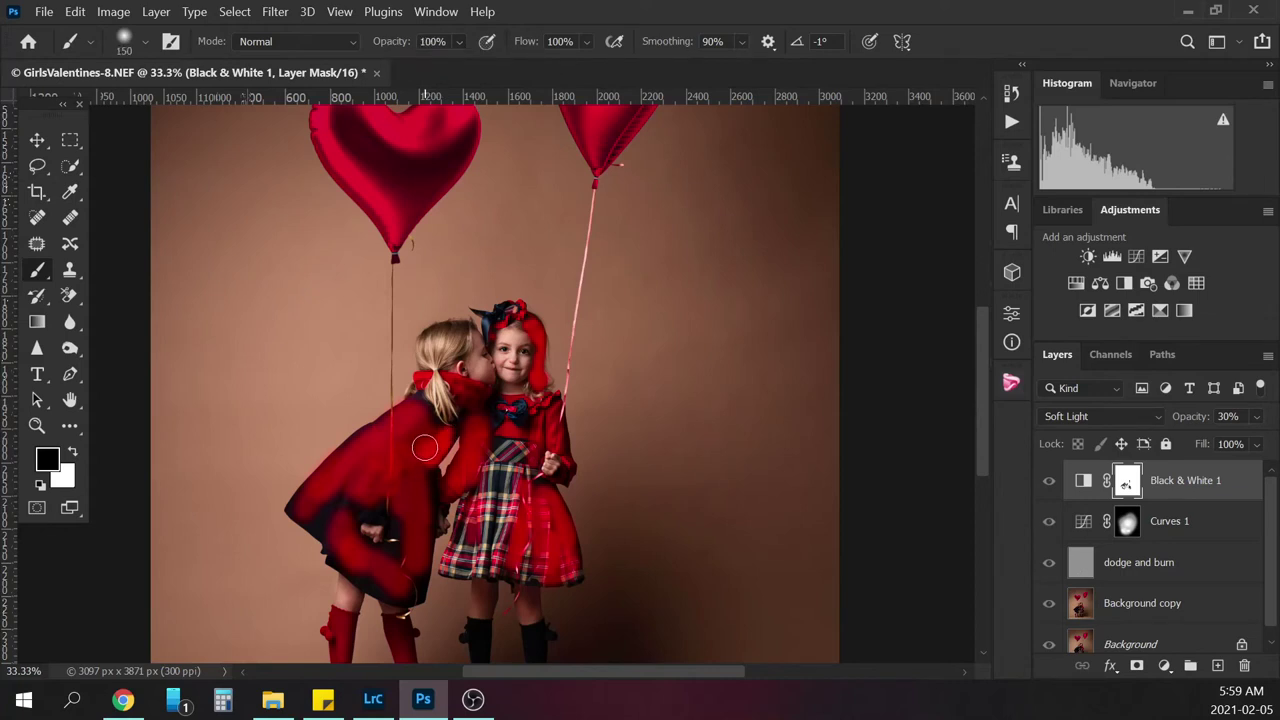
{"action": "key", "text": "bracketright"}
{"action": "key", "text": "bracketright"}
{"action": "key", "text": "bracketright"}
{"action": "mouse_move", "coordinate": [402, 437]}
{"action": "left_mouse_down"}
{"action": "mouse_move", "coordinate": [353, 469]}
{"action": "mouse_move", "coordinate": [323, 513]}
{"action": "mouse_move", "coordinate": [367, 495]}
{"action": "mouse_move", "coordinate": [385, 503]}
{"action": "mouse_move", "coordinate": [414, 460]}
{"action": "mouse_move", "coordinate": [403, 582]}
{"action": "mouse_move", "coordinate": [407, 566]}
{"action": "mouse_move", "coordinate": [385, 574]}
{"action": "mouse_move", "coordinate": [357, 556]}
{"action": "mouse_move", "coordinate": [372, 572]}
{"action": "mouse_move", "coordinate": [357, 562]}
{"action": "mouse_move", "coordinate": [416, 552]}
{"action": "mouse_move", "coordinate": [421, 490]}
{"action": "mouse_move", "coordinate": [461, 437]}
{"action": "mouse_move", "coordinate": [467, 470]}
{"action": "mouse_move", "coordinate": [481, 430]}
{"action": "mouse_move", "coordinate": [551, 413]}
{"action": "mouse_move", "coordinate": [514, 570]}
{"action": "mouse_move", "coordinate": [537, 507]}
{"action": "mouse_move", "coordinate": [539, 560]}
{"action": "mouse_move", "coordinate": [542, 518]}
{"action": "mouse_move", "coordinate": [549, 556]}
{"action": "mouse_move", "coordinate": [550, 520]}
{"action": "mouse_move", "coordinate": [563, 573]}
{"action": "mouse_move", "coordinate": [570, 564]}
{"action": "mouse_move", "coordinate": [538, 485]}
{"action": "left_mouse_up"}
Refine the black mask around the front-facing girl's red blouse with smaller brush sizes down to 50 px
{"action": "key", "text": "bracketleft"}
{"action": "key", "text": "bracketleft"}
{"action": "key", "text": "bracketleft"}
{"action": "key", "text": "bracketleft"}
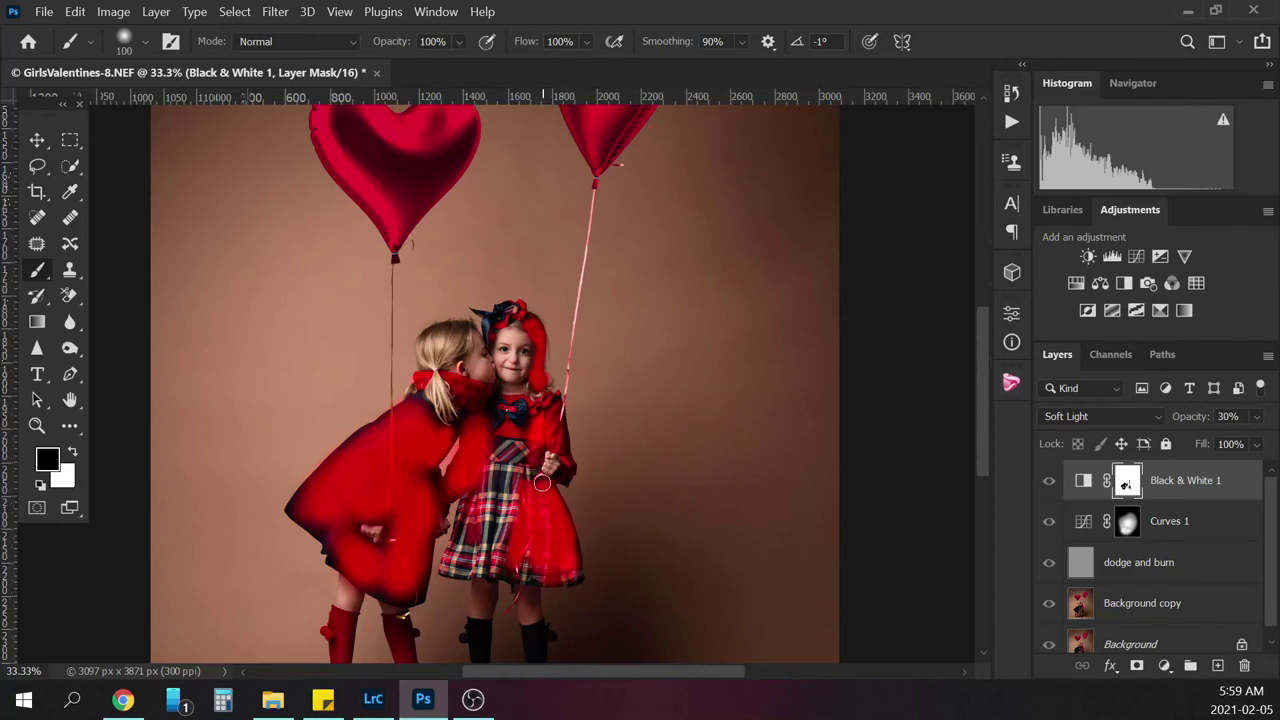
{"action": "key", "text": "bracketright"}
{"action": "key", "text": "bracketright"}
{"action": "key", "text": "bracketleft"}
{"action": "key", "text": "bracketleft"}
{"action": "key", "text": "bracketleft"}
{"action": "key", "text": "bracketleft"}
Hide the red mask overlay and compare the portrait with the Black & White layer hidden and shown
{"action": "scroll", "coordinate": [495, 422], "scroll_direction": "up", "scroll_amount": 1}
{"action": "scroll", "coordinate": [495, 422], "scroll_direction": "down", "scroll_amount": 2}
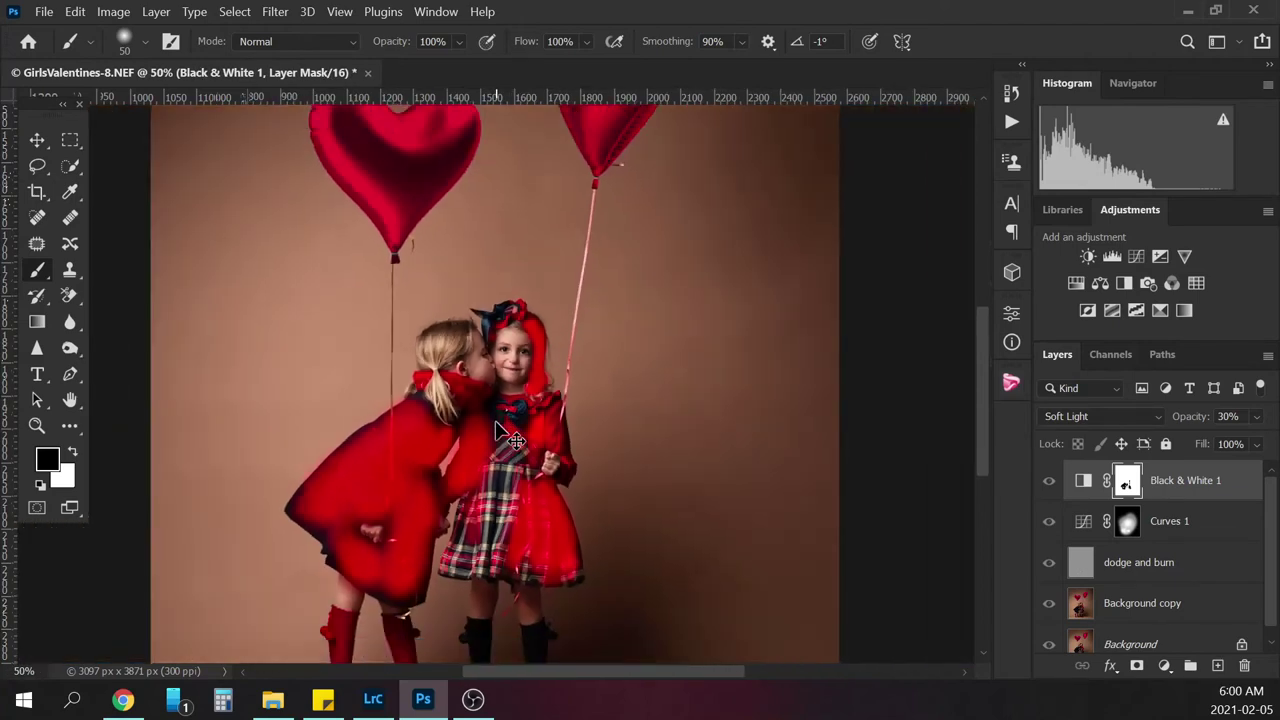
{"action": "key", "text": "backslash"}
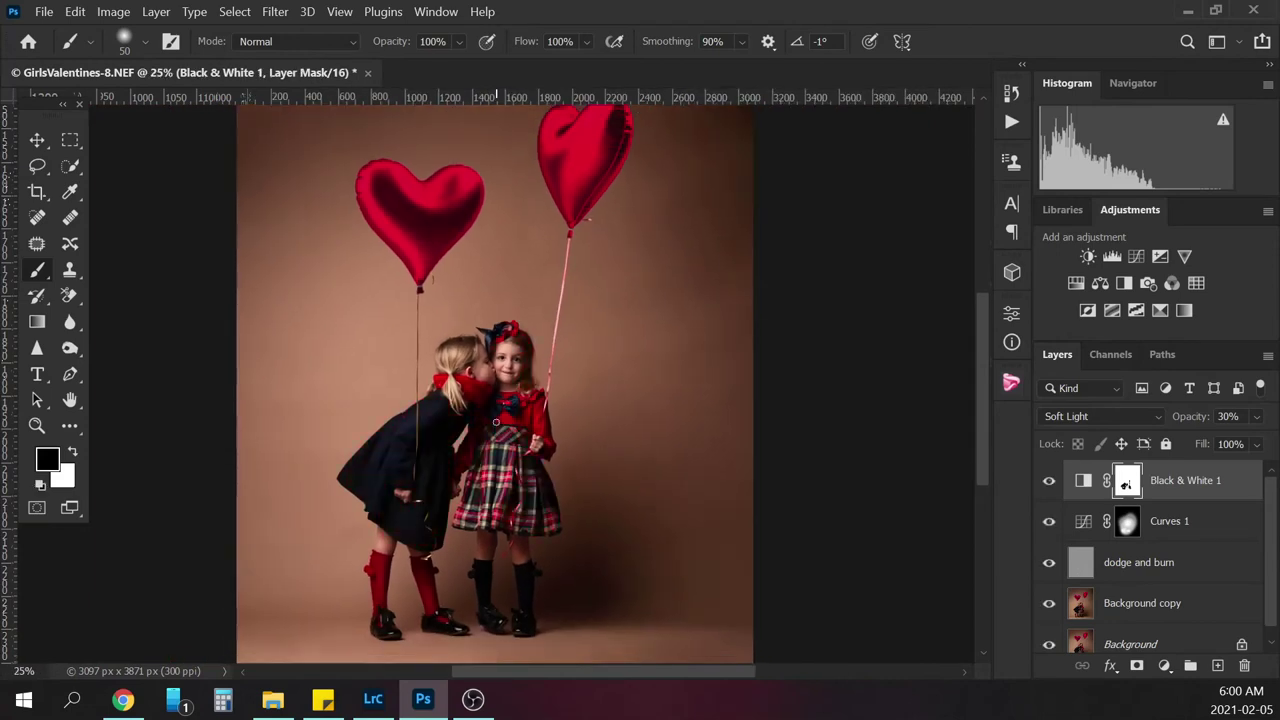
{"action": "left_click", "coordinate": [1049, 484]}
{"action": "left_click", "coordinate": [1049, 486]}
{"action": "left_click", "coordinate": [1049, 488]}
{"action": "left_click", "coordinate": [1049, 488]}
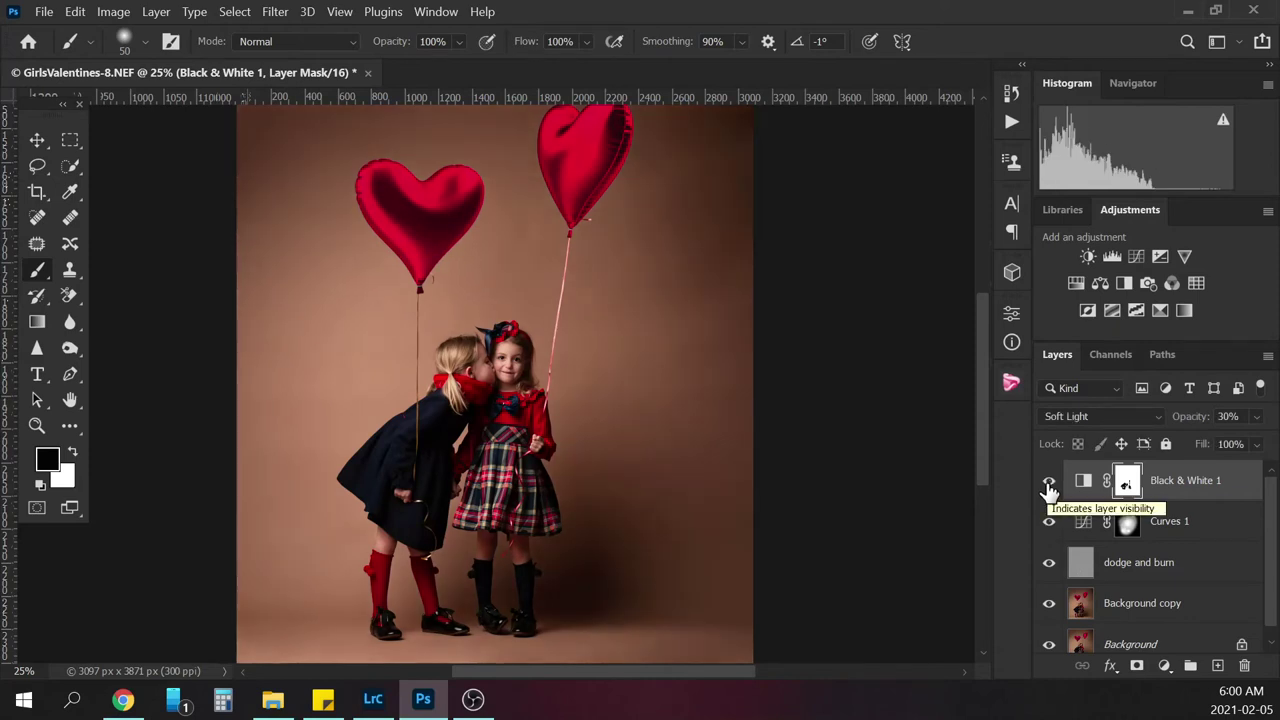
Add another Curves adjustment layer above Black & White 1 and slightly raise its RGB curve midpoint at input 125
{"action": "left_click", "coordinate": [1163, 665]}
{"action": "left_click", "coordinate": [1158, 395]}
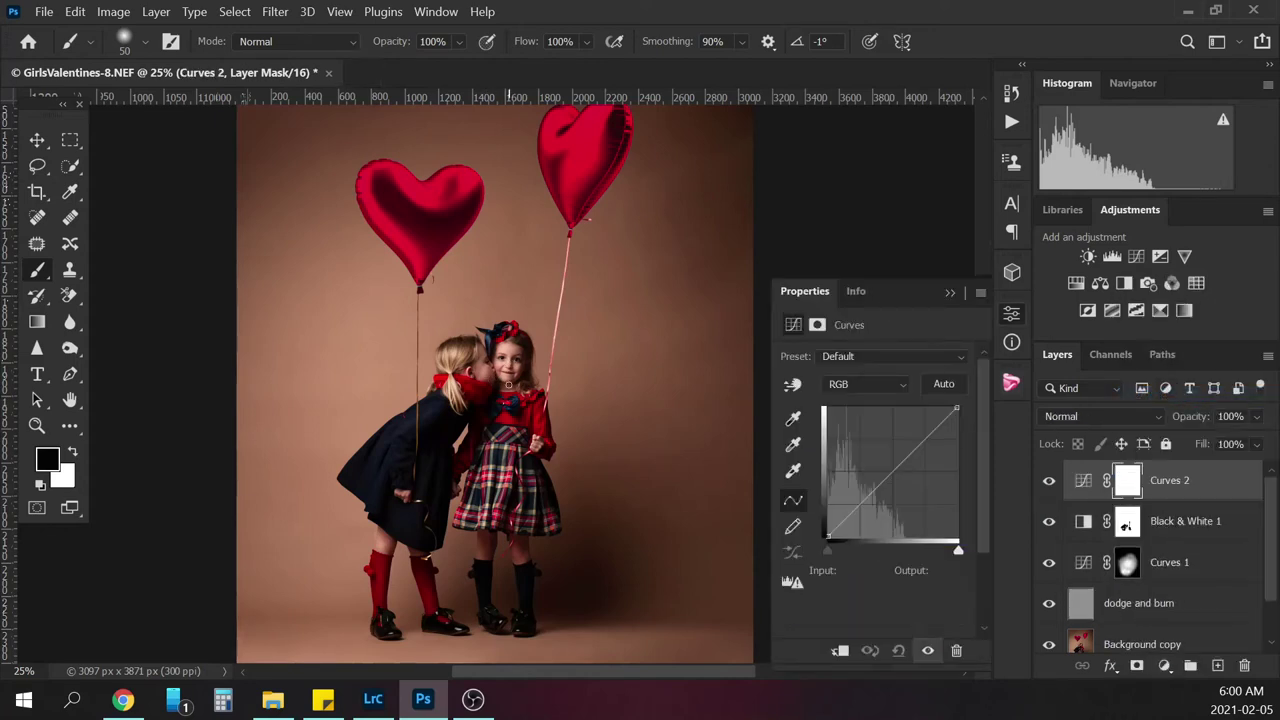
{"action": "scroll", "coordinate": [508, 384], "scroll_direction": "up", "scroll_amount": 2}
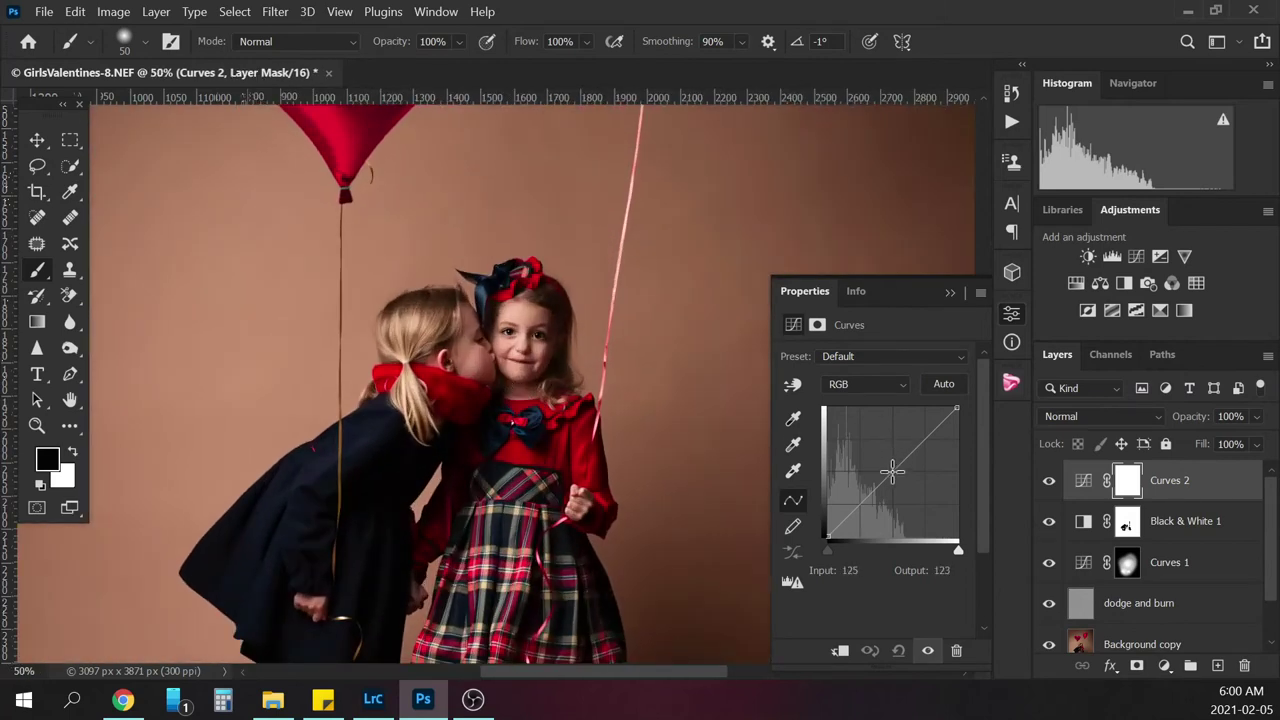
{"action": "left_click_drag", "start_coordinate": [893, 468], "coordinate": [891, 466]}
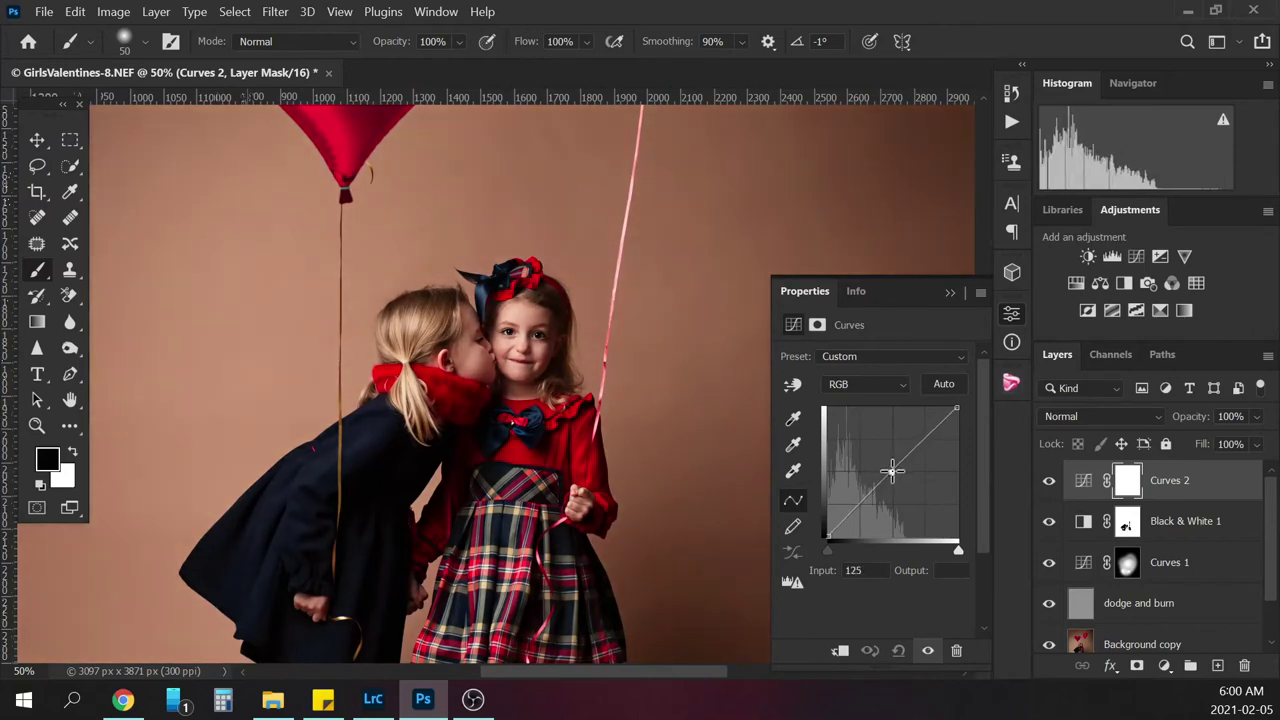
Compare the portrait with the Curves 2 layer hidden and shown
{"action": "left_click", "coordinate": [1049, 484]}
{"action": "left_click", "coordinate": [1050, 488]}
{"action": "left_click", "coordinate": [1050, 488]}
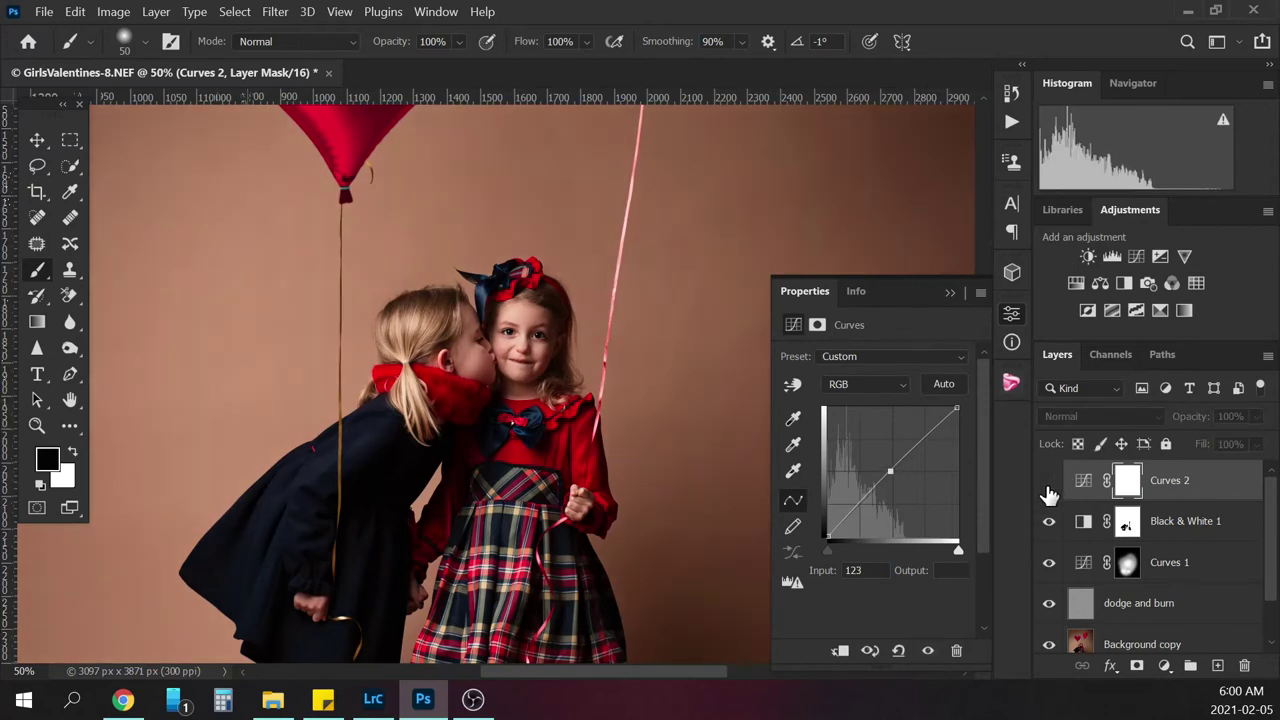
{"action": "left_click", "coordinate": [1050, 489]}
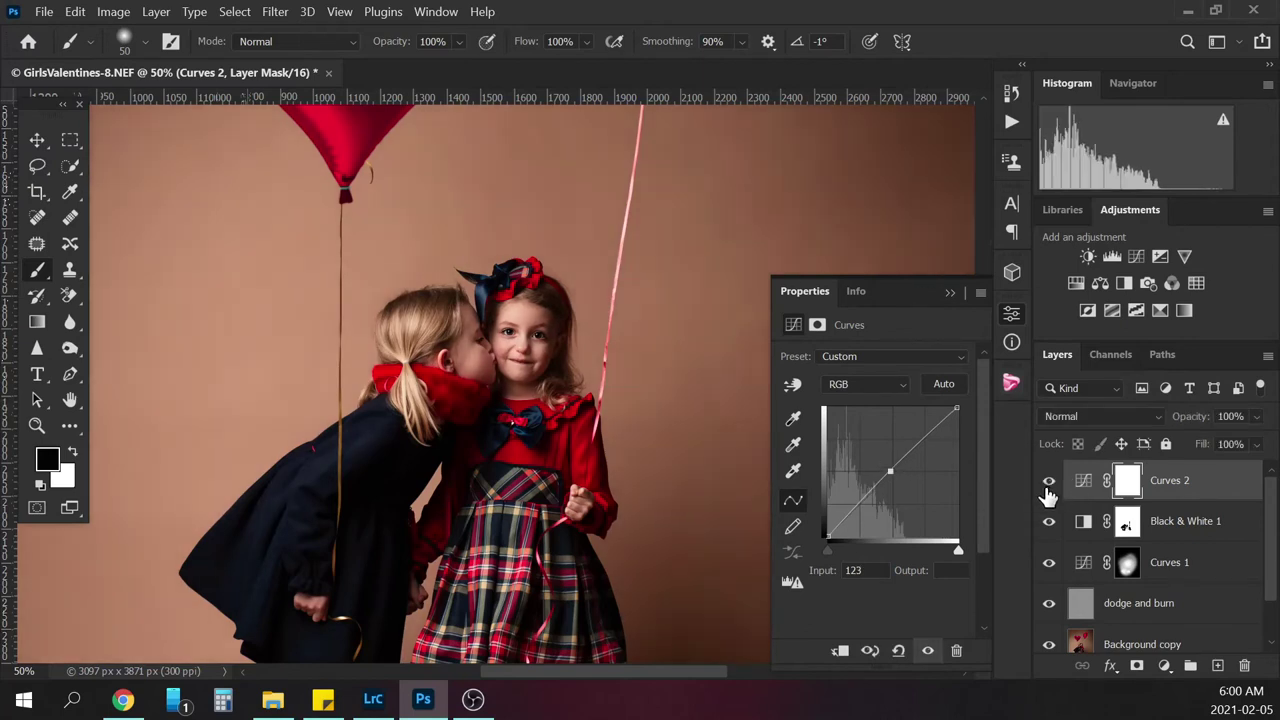
Collapse the Curves settings and invert the Curves 2 layer mask to black
{"action": "left_click", "coordinate": [950, 292]}
{"action": "key", "text": "ctrl+minus"}
{"action": "key", "text": "ctrl+minus"}
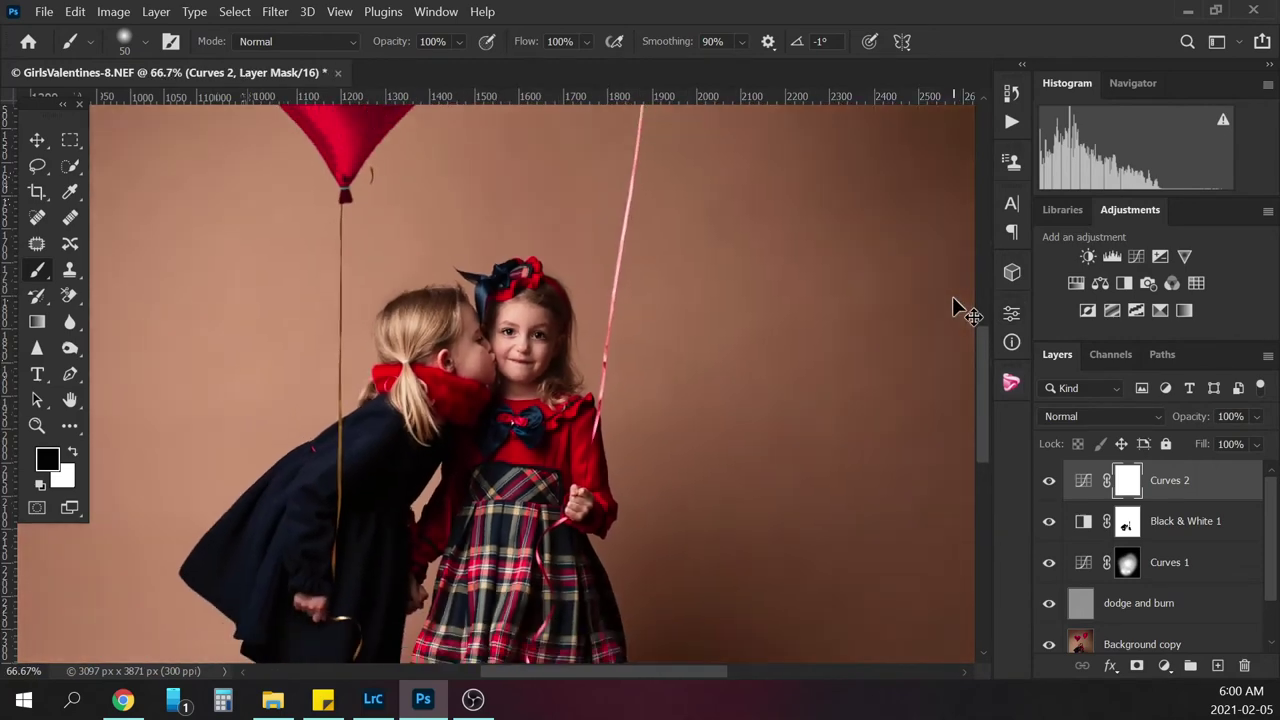
{"action": "key", "text": "ctrl+minus"}
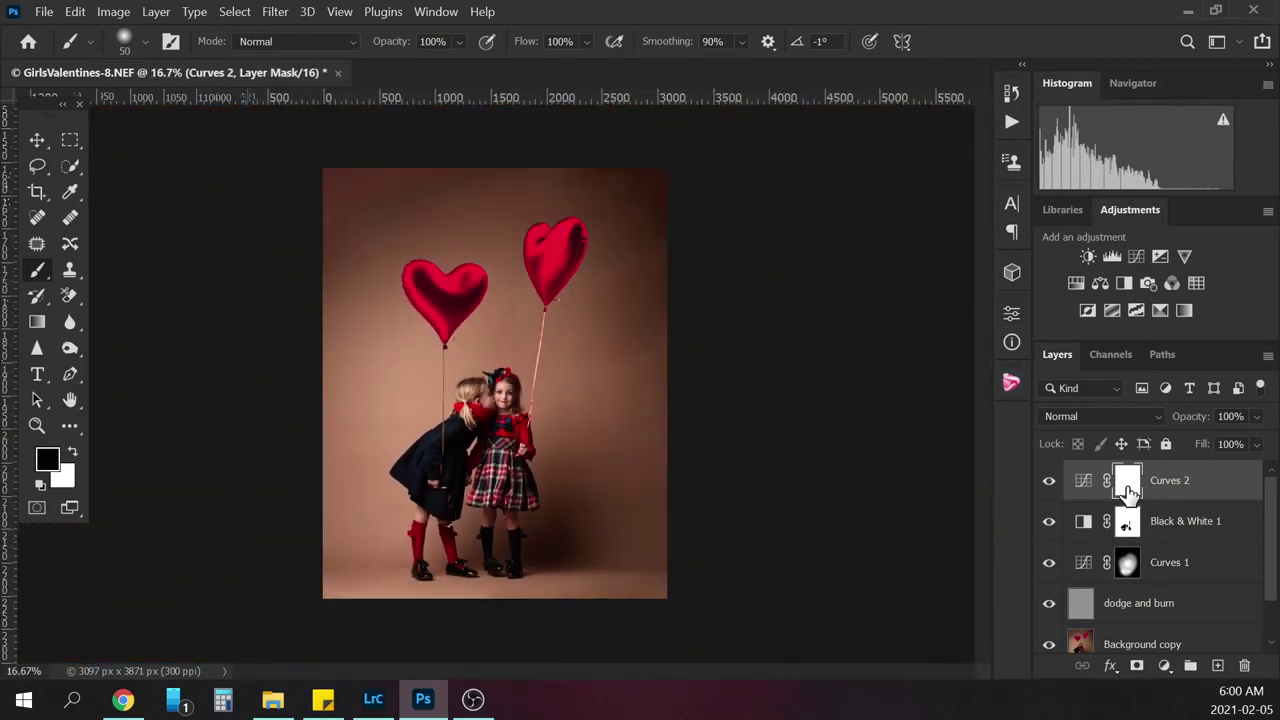
{"action": "key", "text": "ctrl+i"}
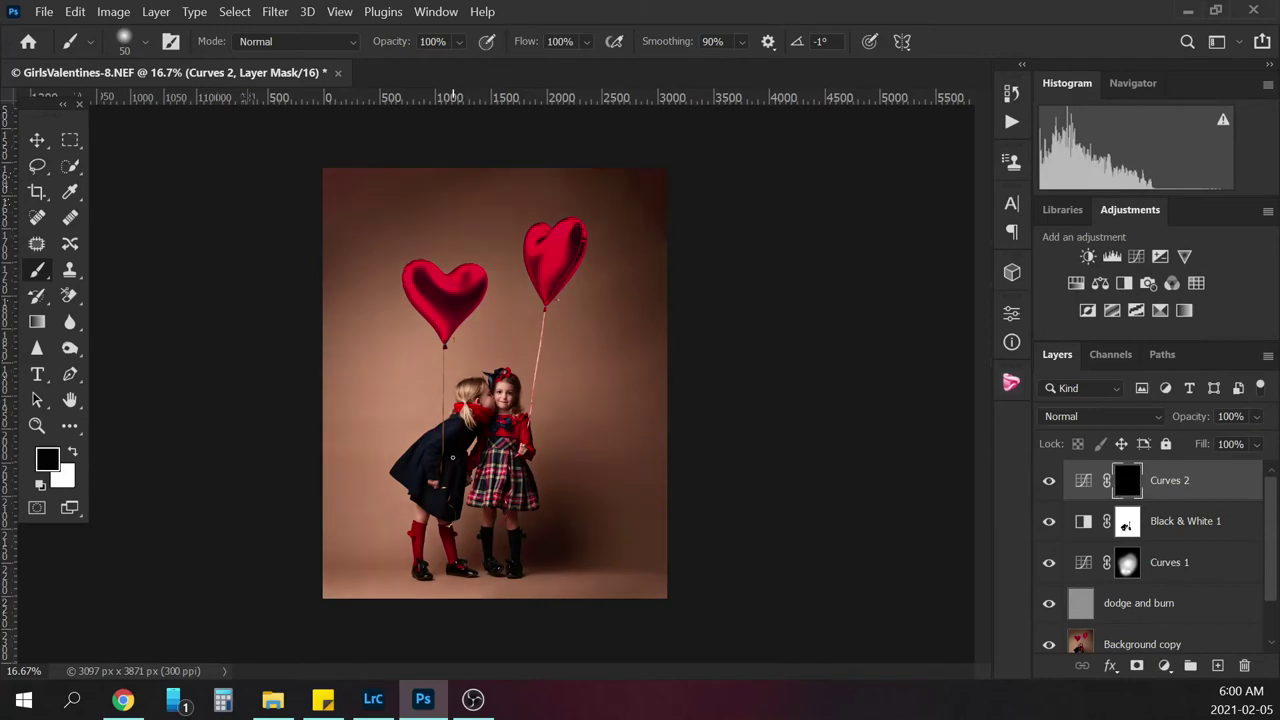
Paint white on the Curves 2 mask over both girls with a 400 px brush to reveal the brightening
{"action": "key", "text": "bracketright"}
{"action": "key", "text": "bracketright"}
{"action": "key", "text": "bracketright"}
{"action": "key", "text": "bracketright"}
{"action": "key", "text": "bracketright"}
{"action": "key", "text": "bracketright"}
{"action": "key", "text": "bracketright"}
{"action": "key", "text": "bracketleft"}
{"action": "key", "text": "bracketleft"}
{"action": "key", "text": "bracketleft"}
{"action": "key", "text": "x"}
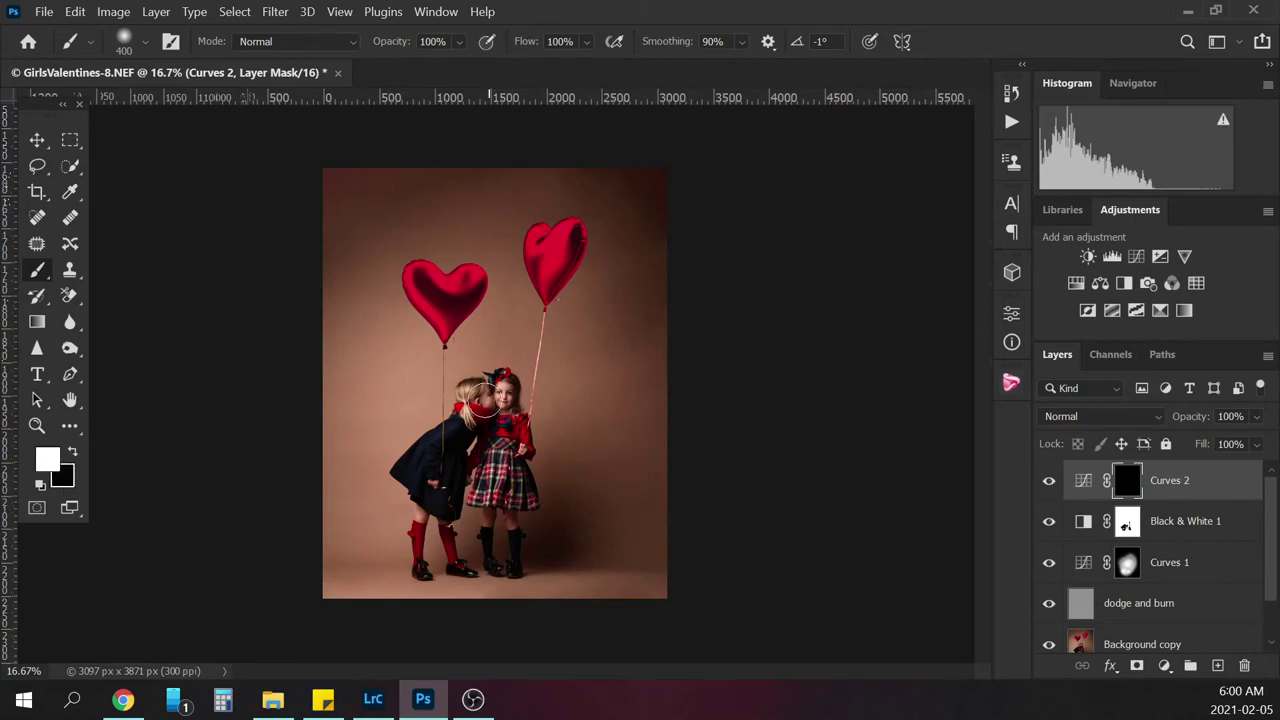
{"action": "left_click", "coordinate": [480, 410]}
{"action": "left_click_drag", "start_coordinate": [461, 441], "coordinate": [443, 486]}
Lower the Curves 2 layer opacity to 75% and compare the portrait with the layer hidden and shown
{"action": "left_click", "coordinate": [1049, 482]}
{"action": "left_click", "coordinate": [1049, 486]}
{"action": "key", "text": "ctrl+plus"}
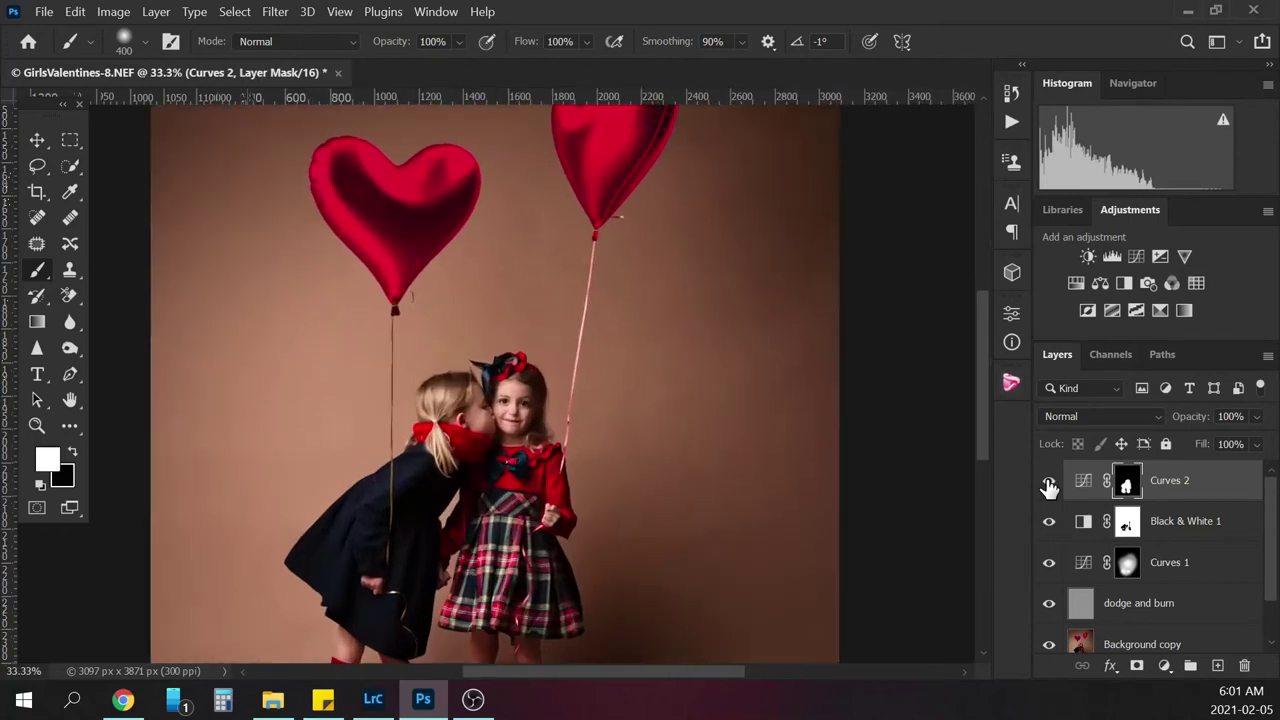
{"action": "left_click", "coordinate": [1258, 418]}
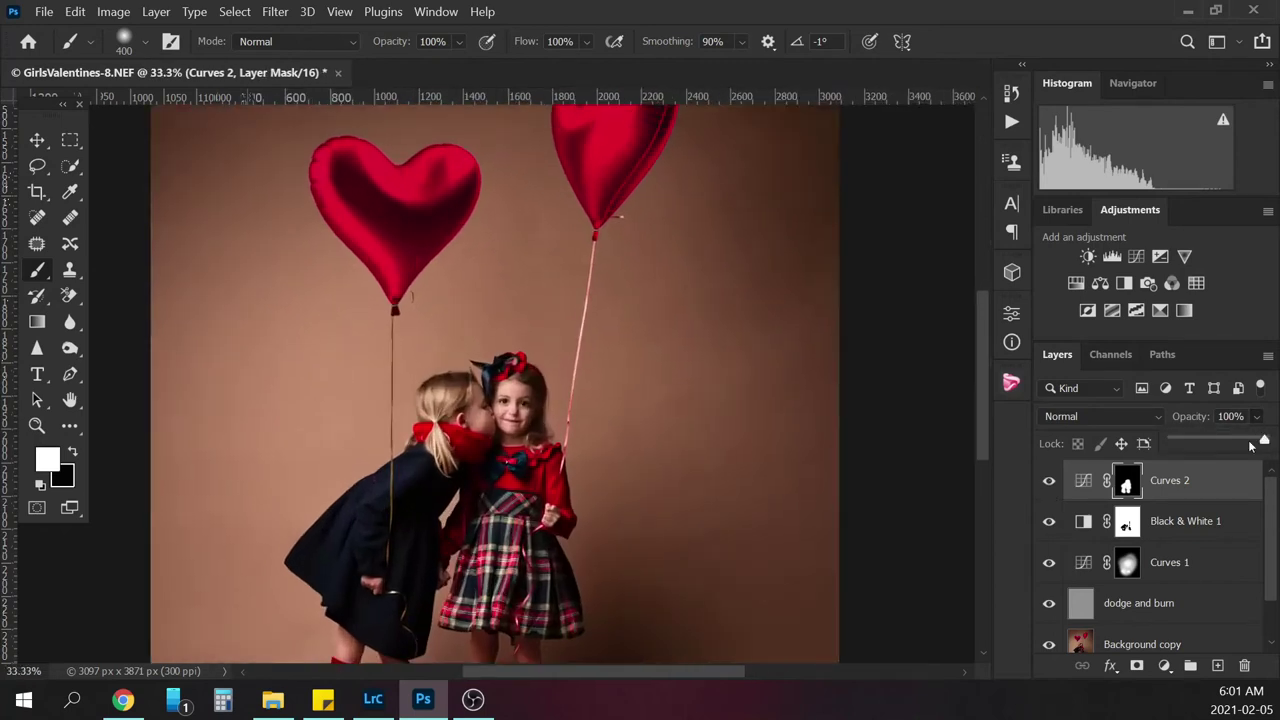
{"action": "left_click", "coordinate": [1247, 443]}
{"action": "left_click", "coordinate": [1049, 483]}
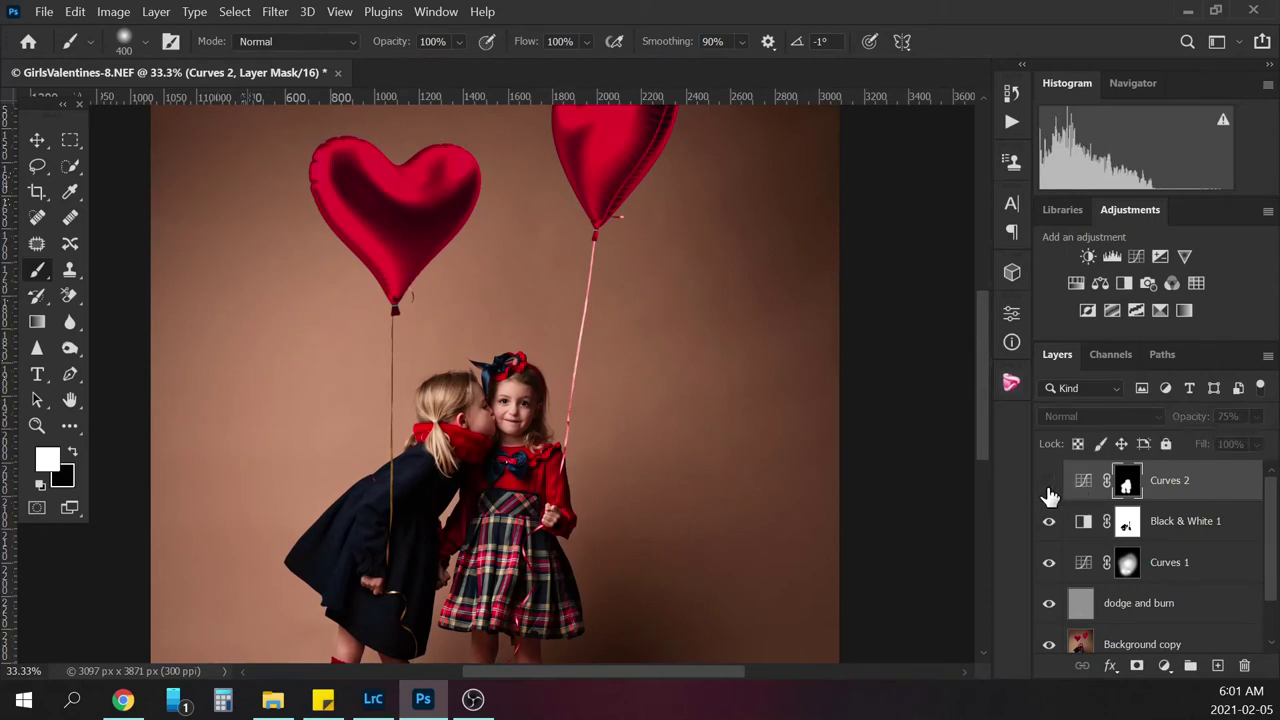
{"action": "left_click", "coordinate": [1049, 490]}
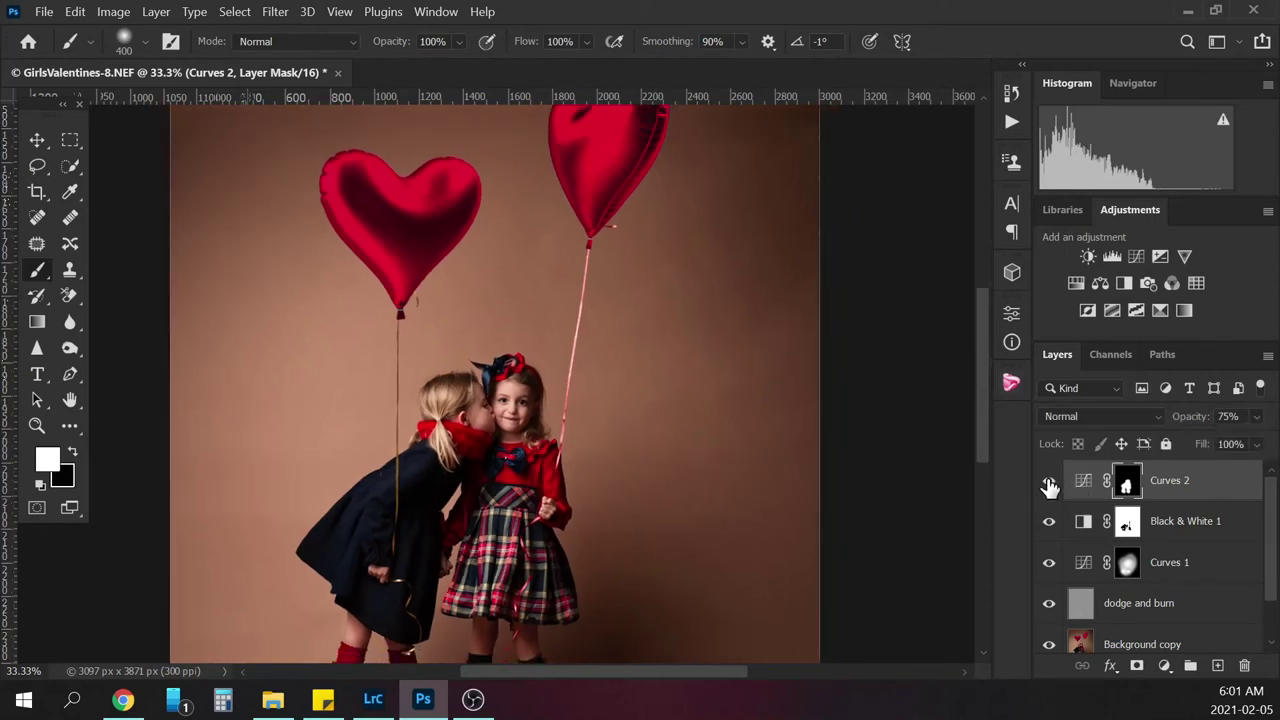
{"action": "key", "text": "ctrl+minus"}
{"action": "key", "text": "ctrl+minus"}
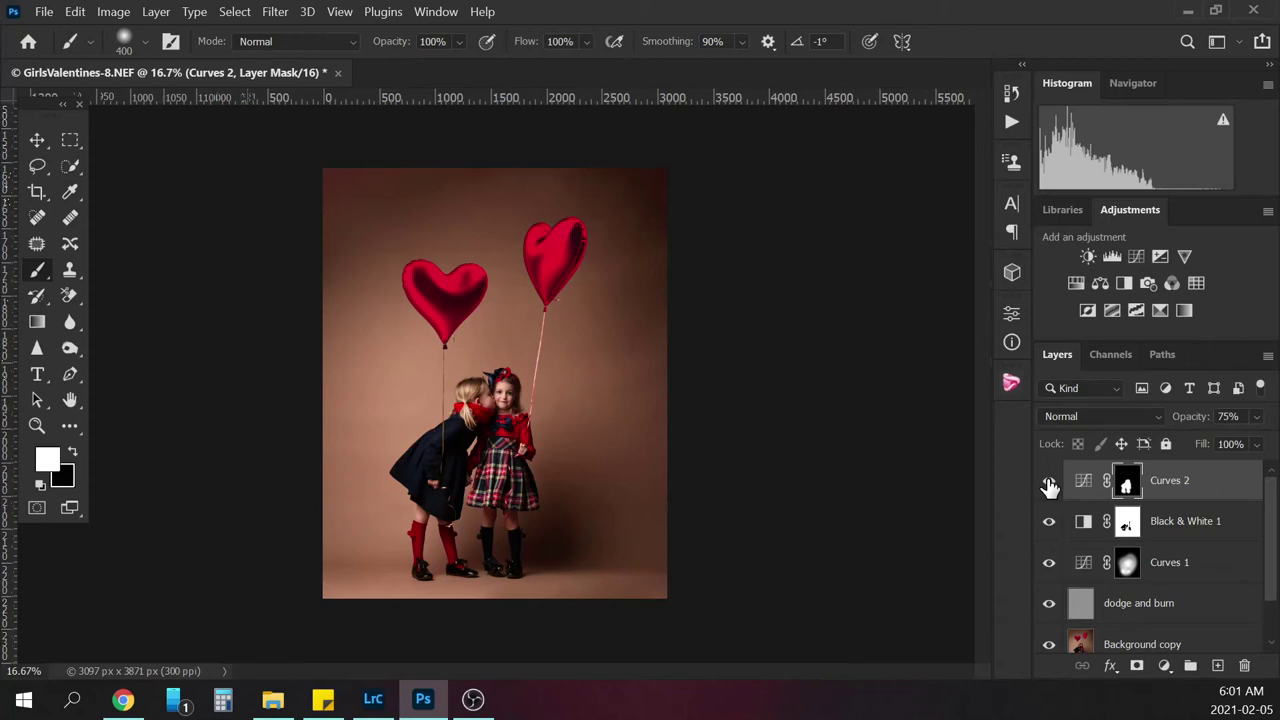
Add another Curves adjustment layer above Curves 2 and slightly lower its RGB curve midpoint at input 128
{"action": "left_click", "coordinate": [1164, 665]}
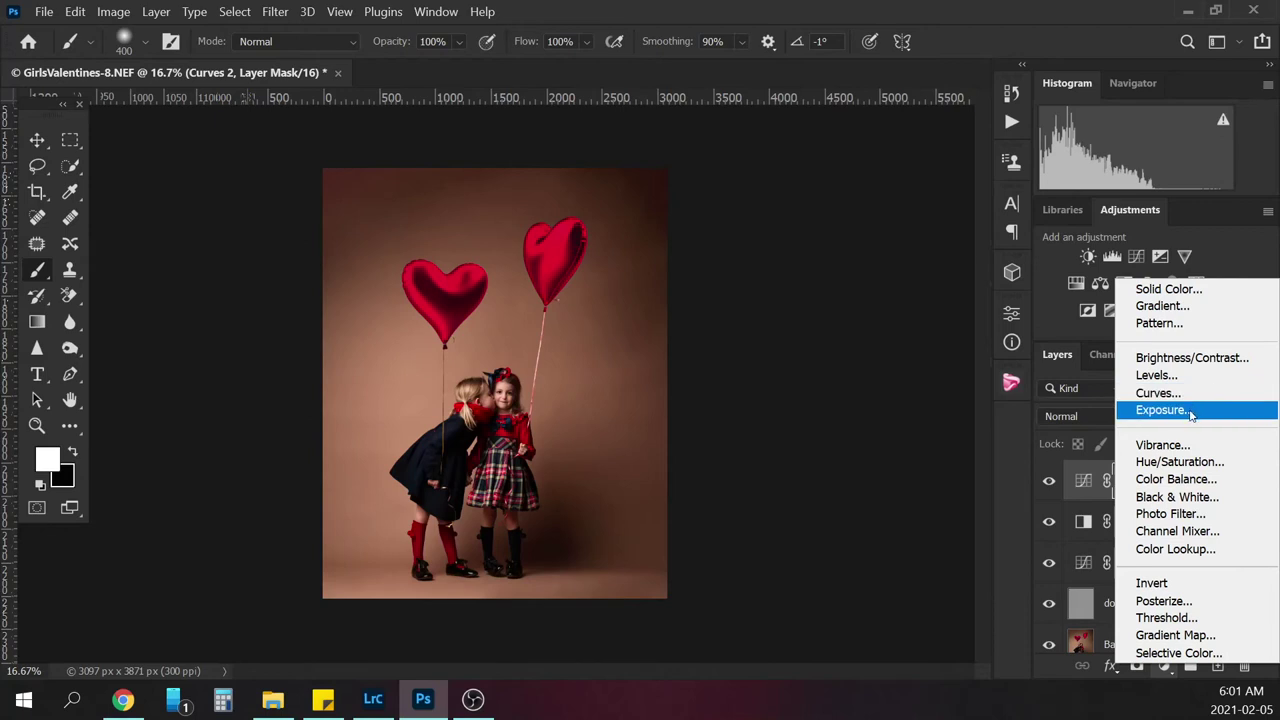
{"action": "left_click", "coordinate": [1179, 393]}
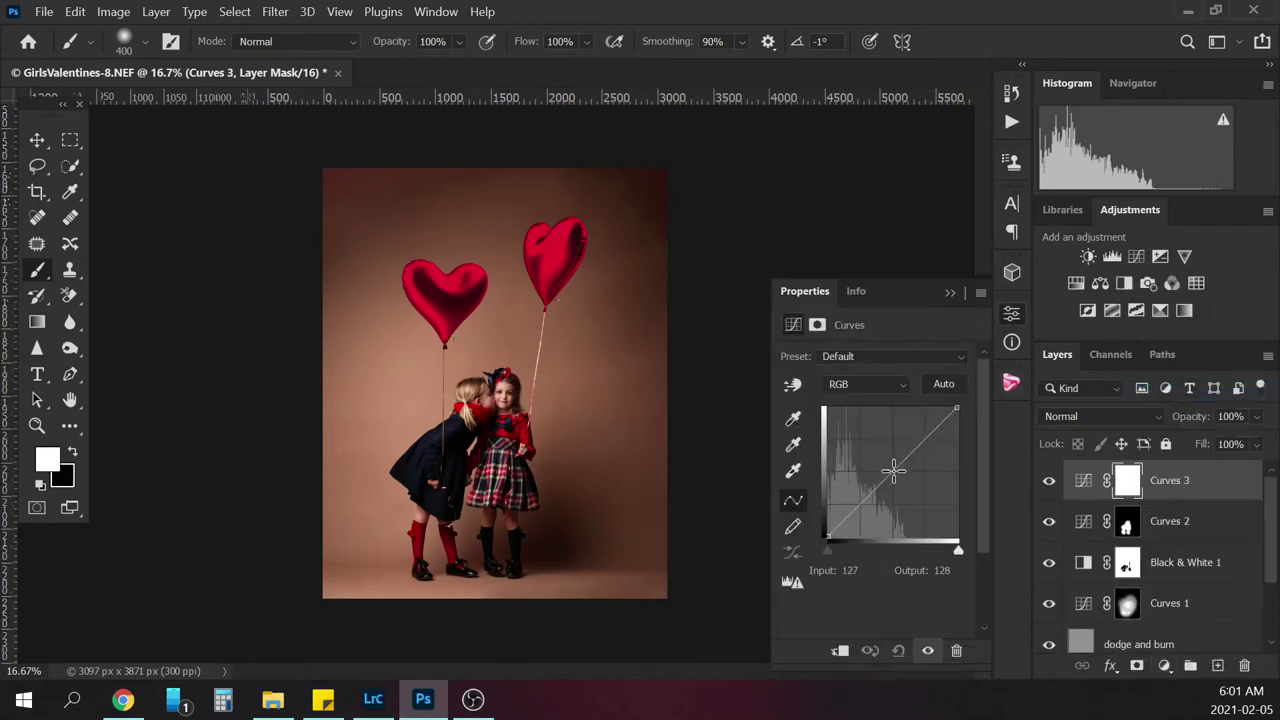
{"action": "left_click_drag", "start_coordinate": [893, 470], "coordinate": [893, 478]}
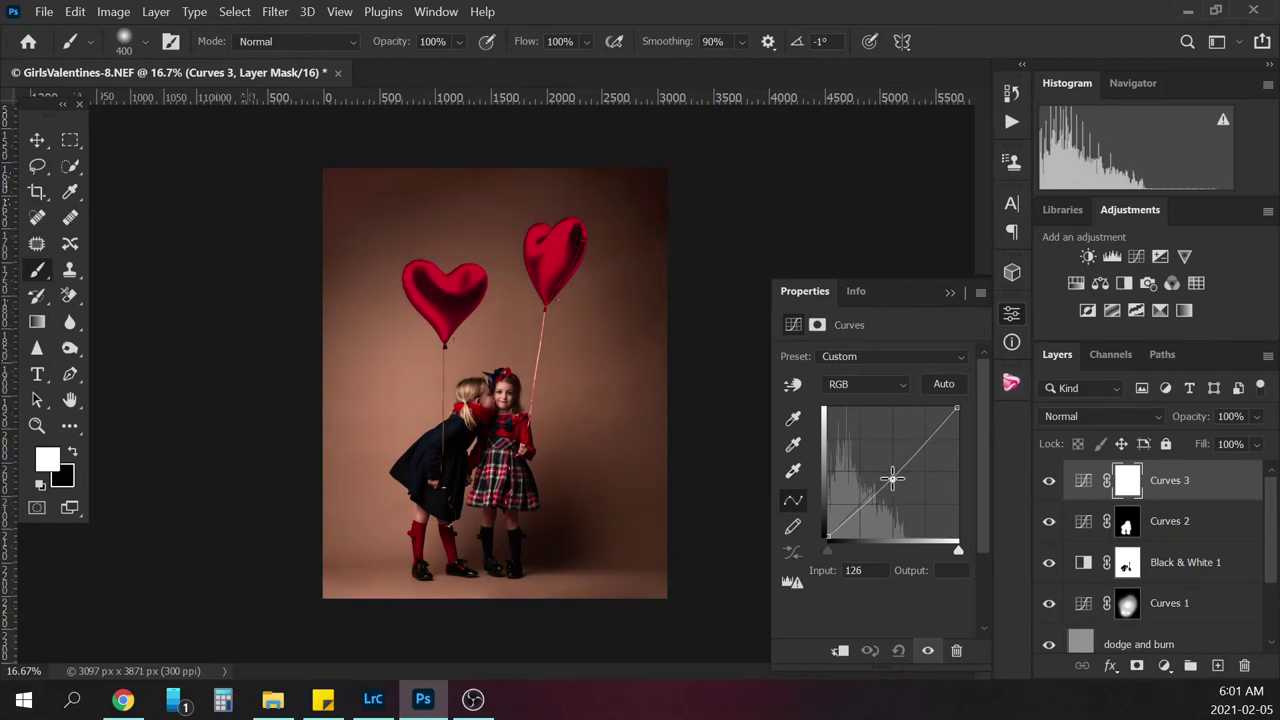
{"action": "left_click", "coordinate": [892, 472]}
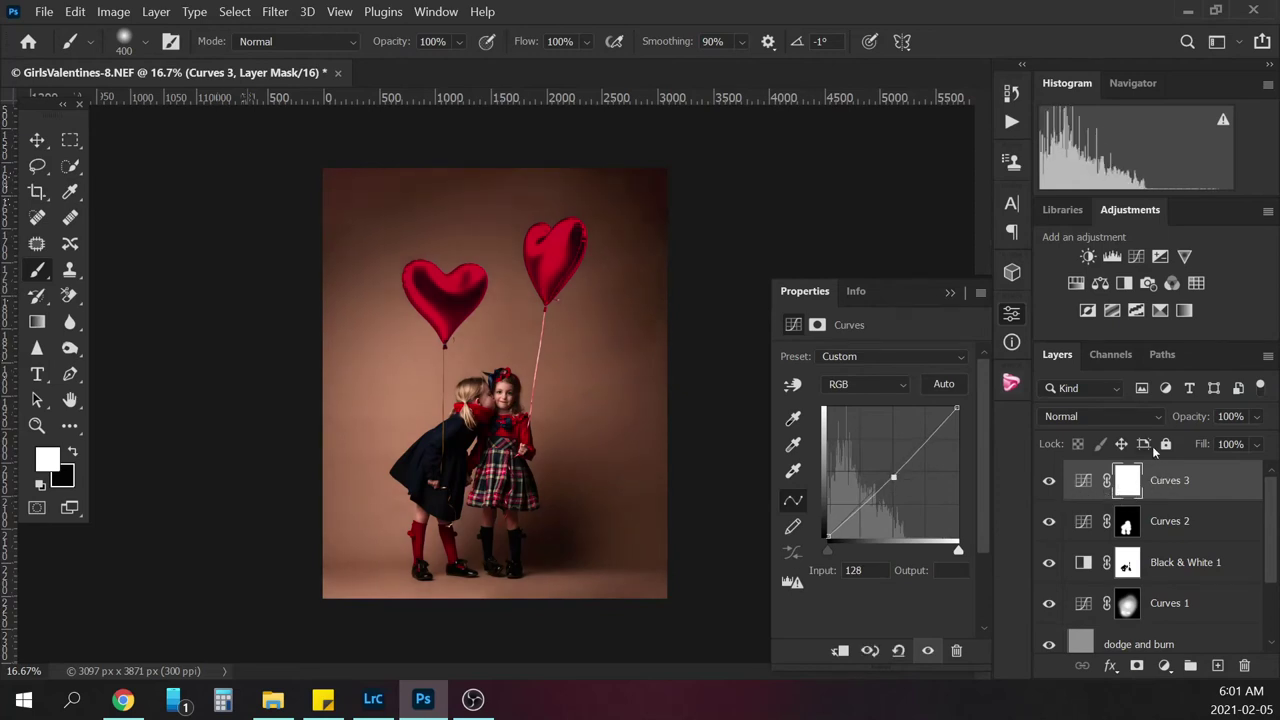
{"action": "key", "text": "ctrl+i"}
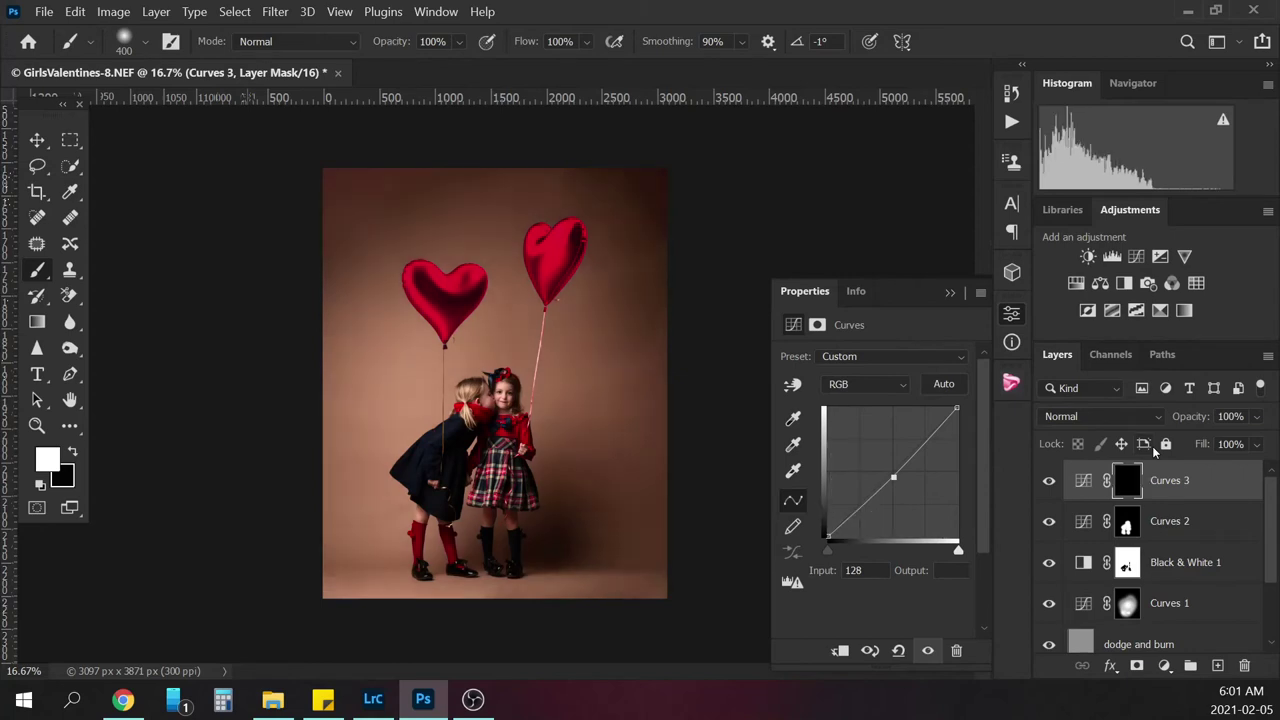
{"action": "left_click", "coordinate": [950, 293]}
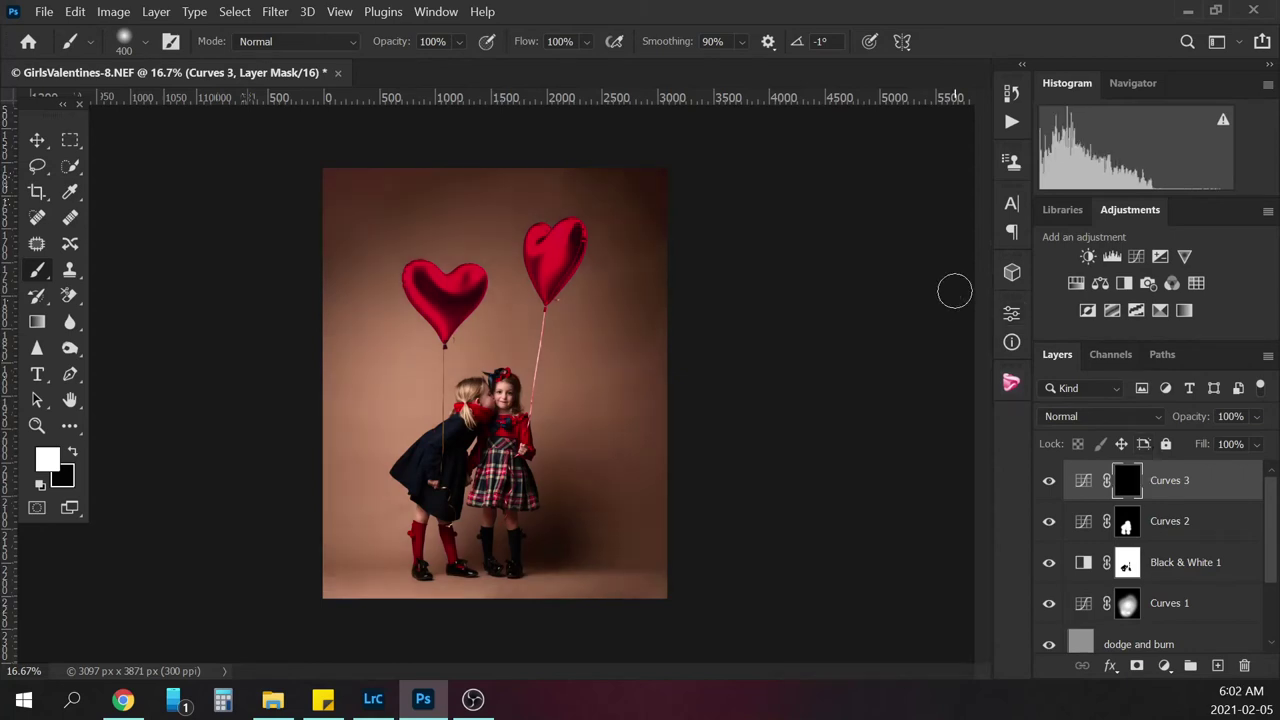
{"action": "key", "text": "ctrl+i"}
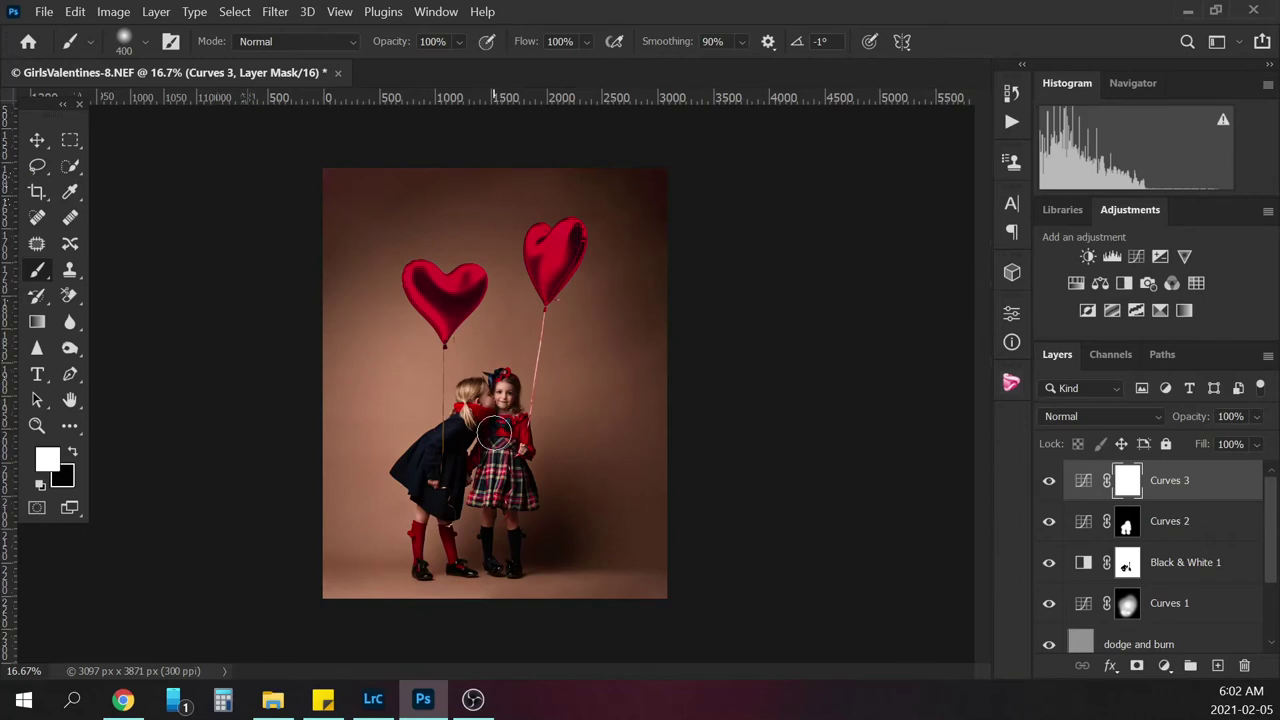
Paint black on the Curves 3 mask over both girls with an 800 px brush to keep them from darkening
{"action": "key", "text": "bracketright"}
{"action": "key", "text": "bracketright"}
{"action": "key", "text": "bracketright"}
{"action": "key", "text": "bracketright"}
{"action": "key", "text": "x"}
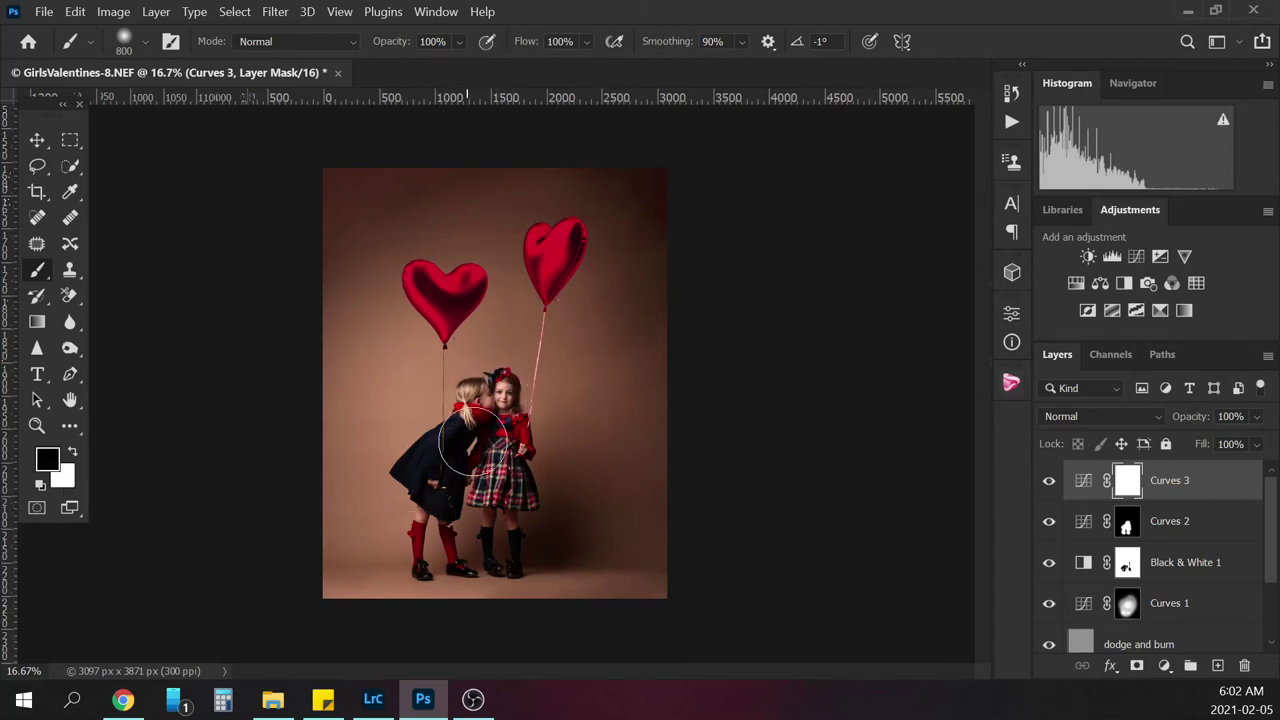
{"action": "mouse_move", "coordinate": [470, 445]}
{"action": "left_mouse_down"}
{"action": "mouse_move", "coordinate": [495, 410]}
{"action": "mouse_move", "coordinate": [490, 393]}
{"action": "left_mouse_up"}
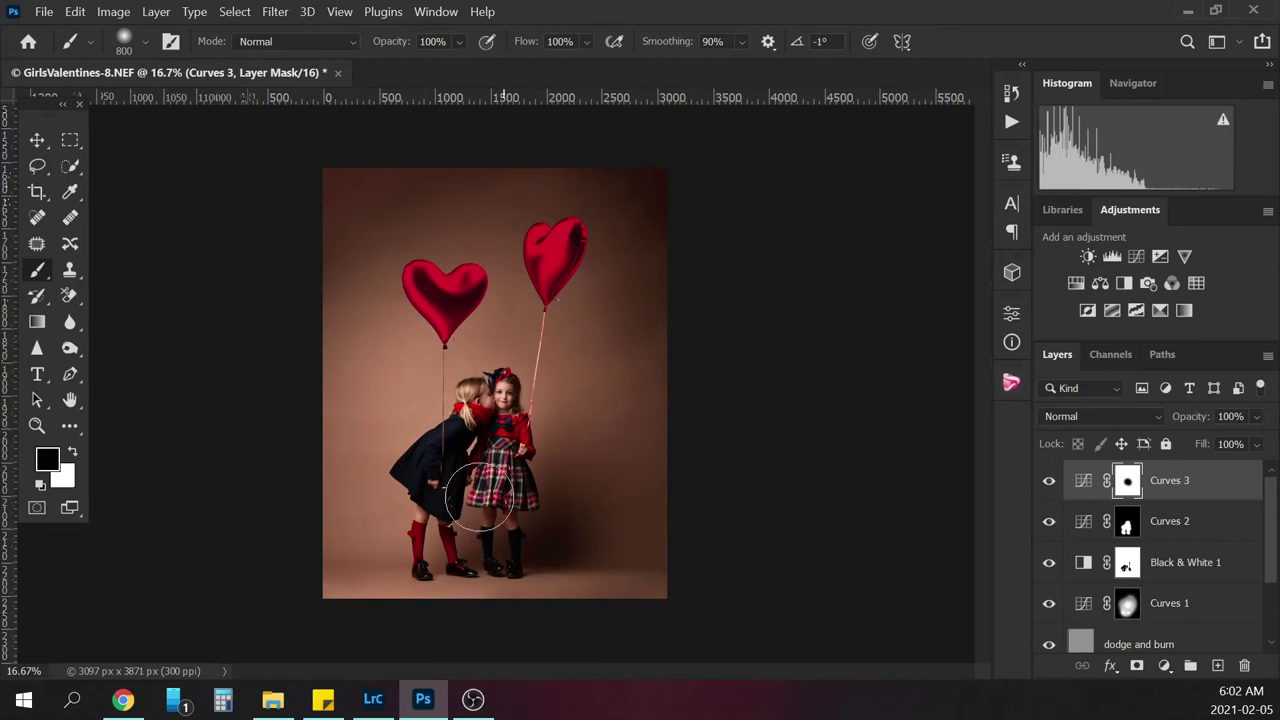
{"action": "mouse_move", "coordinate": [480, 495]}
{"action": "left_mouse_down"}
{"action": "mouse_move", "coordinate": [445, 548]}
{"action": "mouse_move", "coordinate": [460, 455]}
{"action": "mouse_move", "coordinate": [437, 420]}
{"action": "left_mouse_up"}
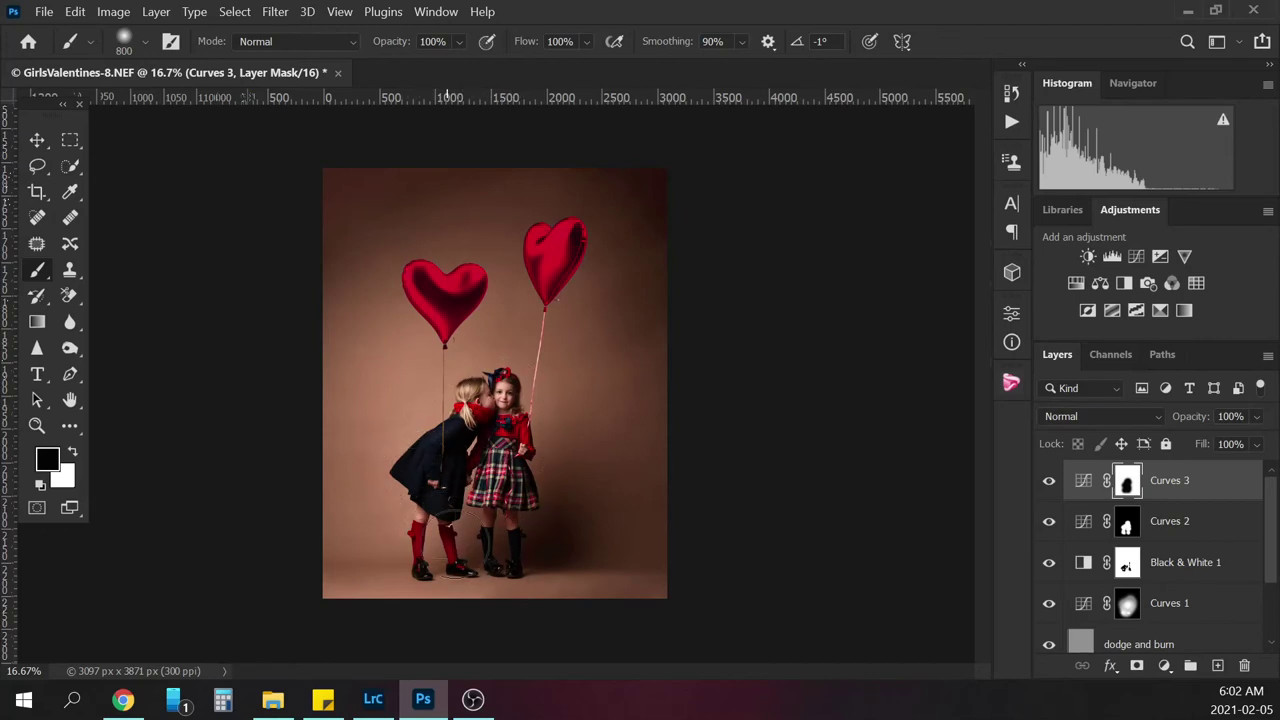
Lower the Curves 3 layer opacity to 78% and compare the portrait with the layer hidden and shown
{"action": "left_click", "coordinate": [1050, 488]}
{"action": "left_click", "coordinate": [1050, 488]}
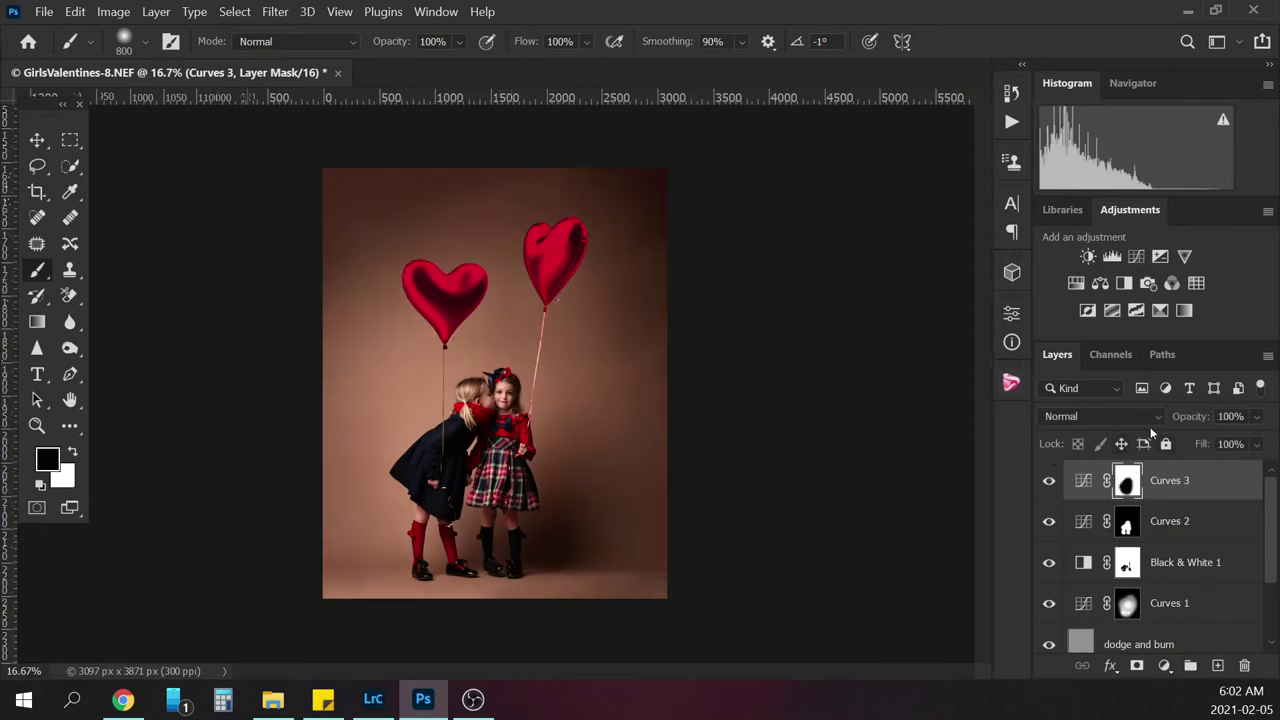
{"action": "left_click", "coordinate": [1257, 417]}
{"action": "left_click_drag", "start_coordinate": [1252, 441], "coordinate": [1249, 441]}
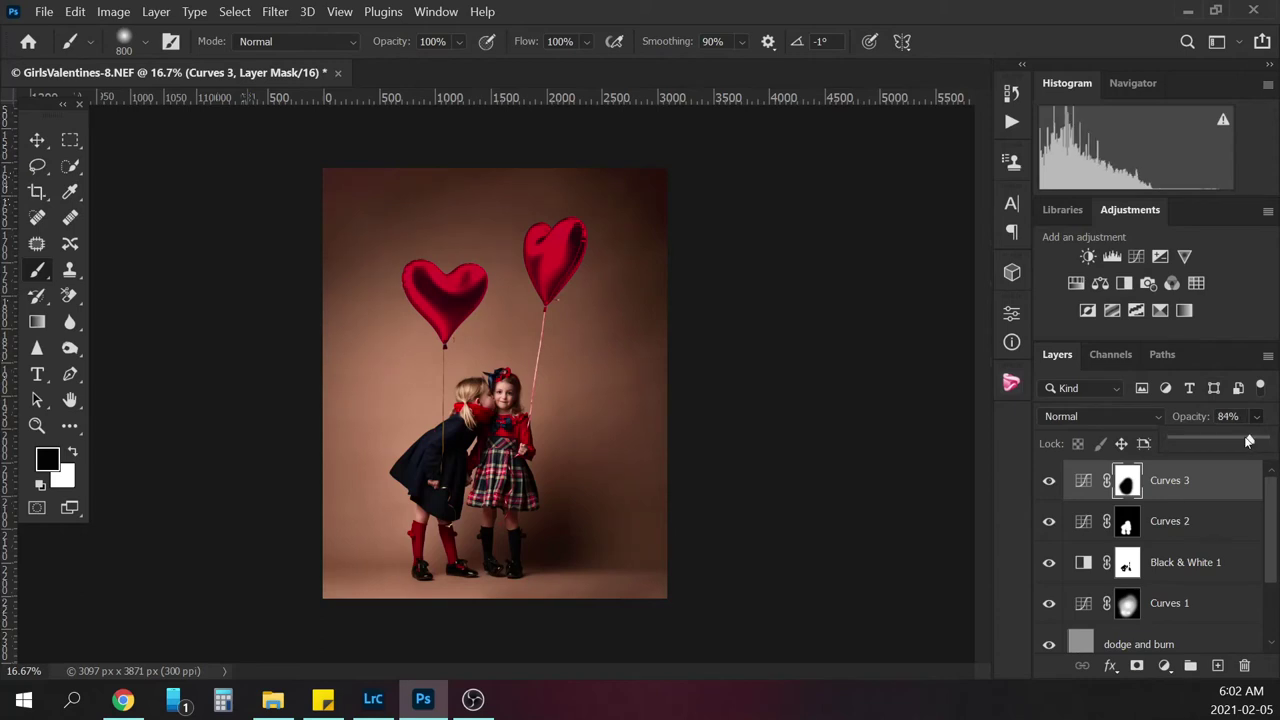
{"action": "left_click", "coordinate": [1049, 488]}
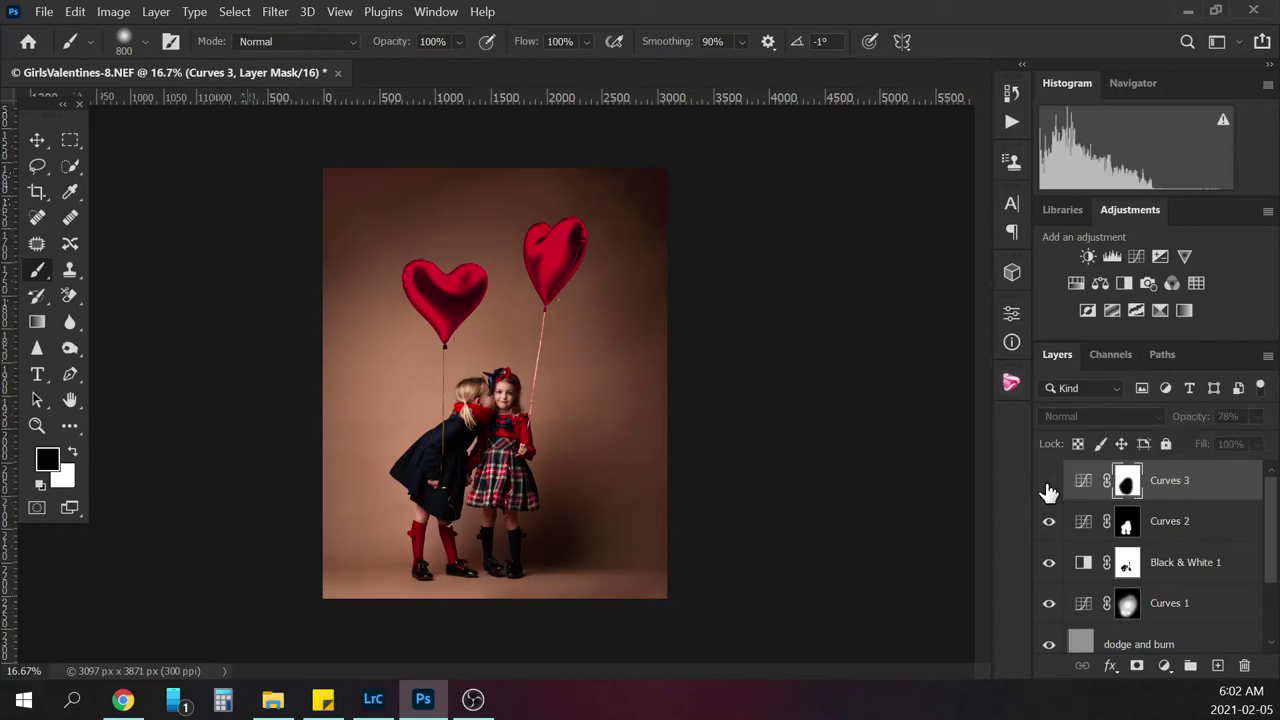
{"action": "left_click", "coordinate": [1049, 486]}
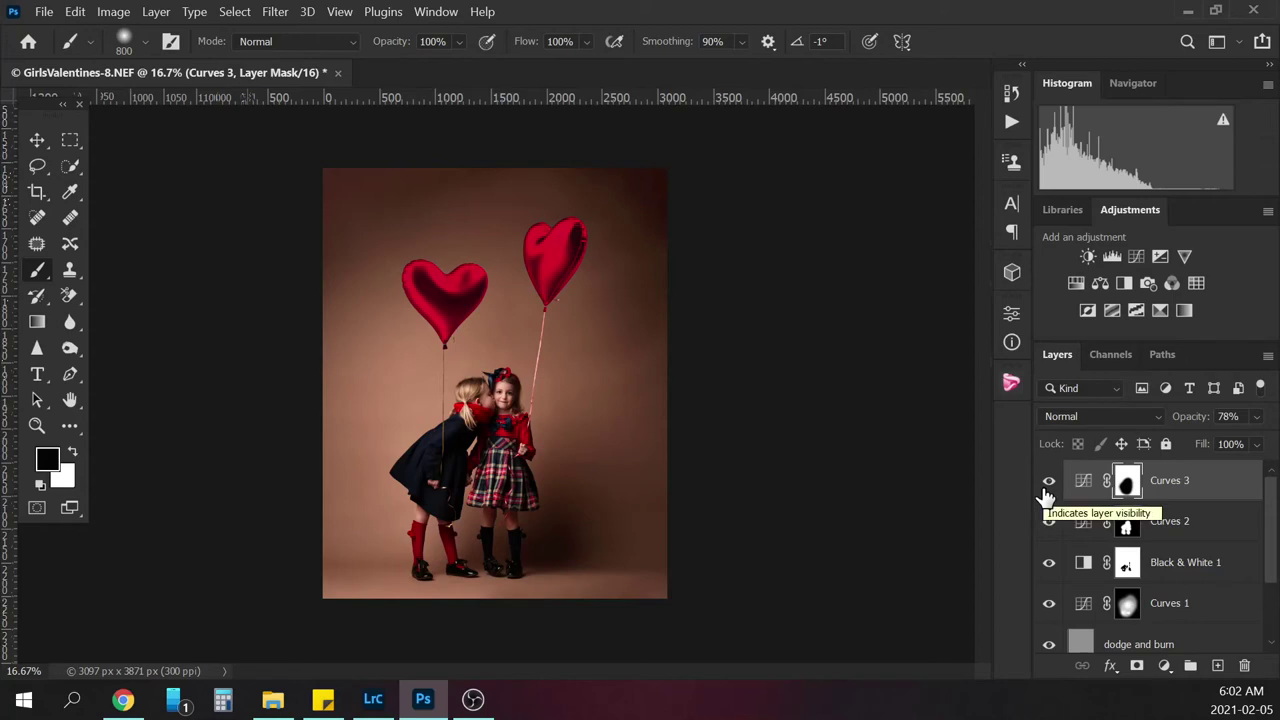
Add three empty layers between Curves 2 and Curves 3 and activate the Gradient tool
{"action": "left_click", "coordinate": [1190, 522]}
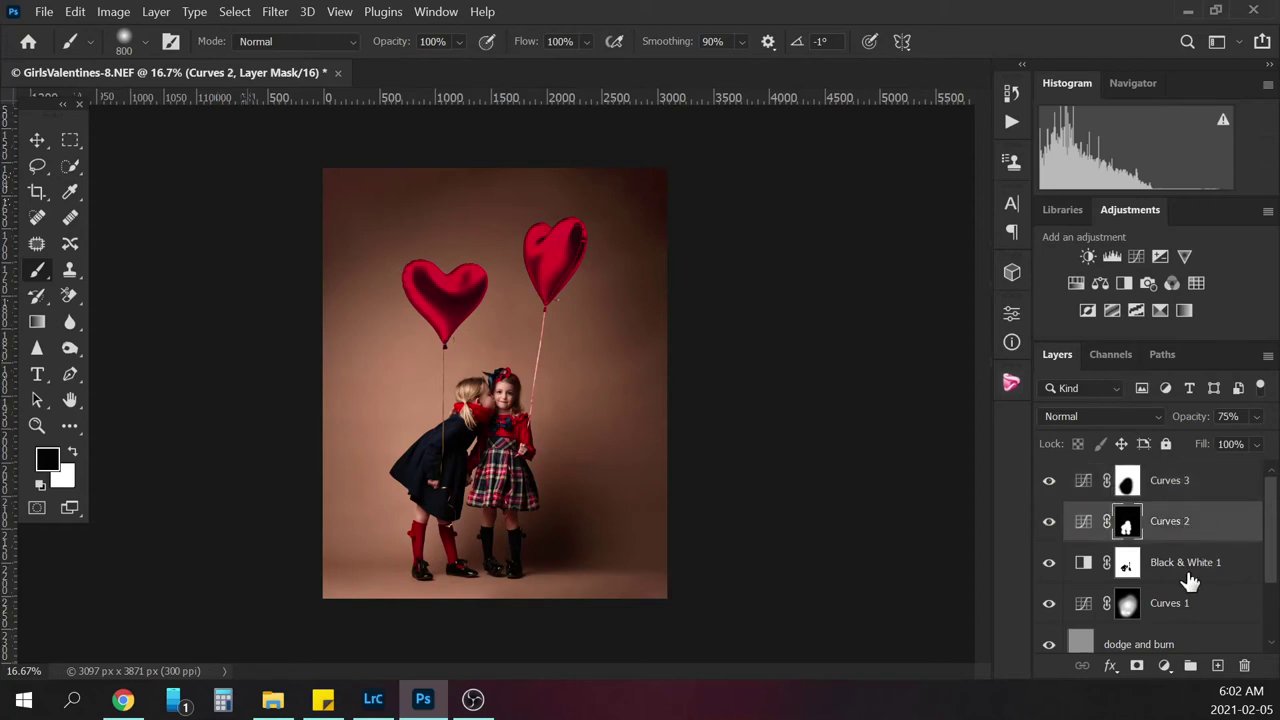
{"action": "left_click", "coordinate": [1217, 666]}
{"action": "key", "text": "x"}
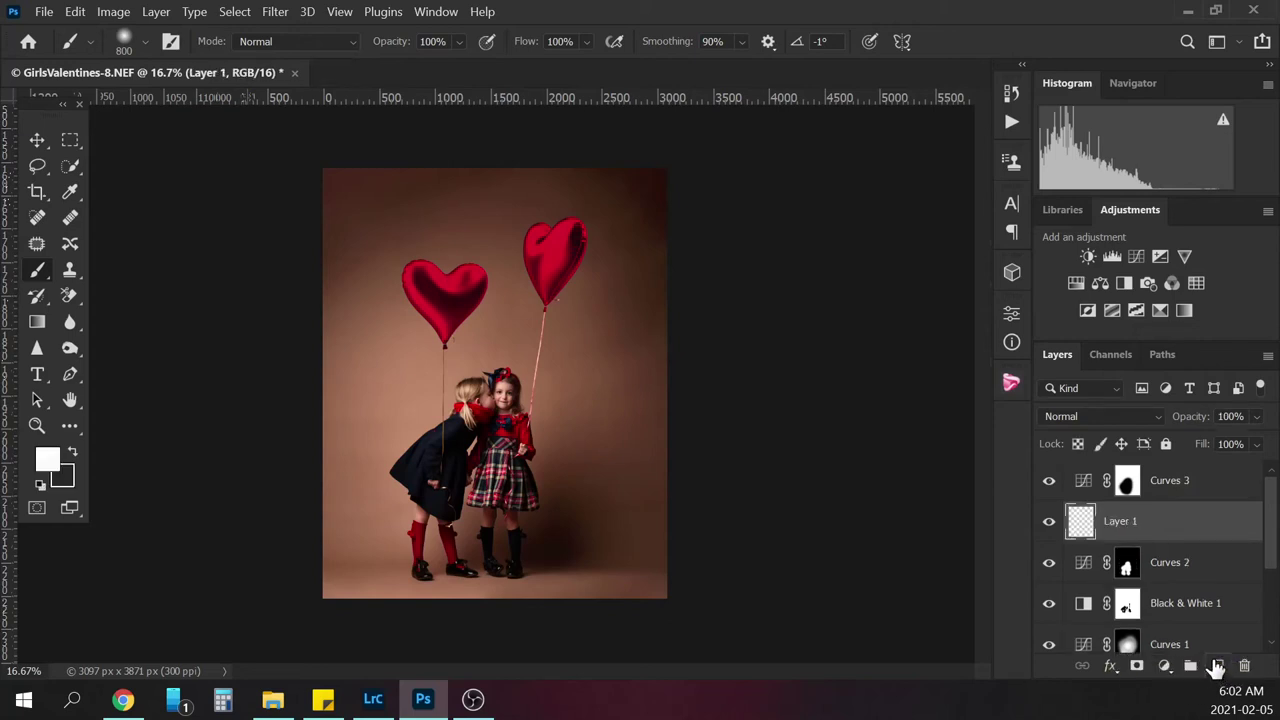
{"action": "left_click", "coordinate": [40, 324]}
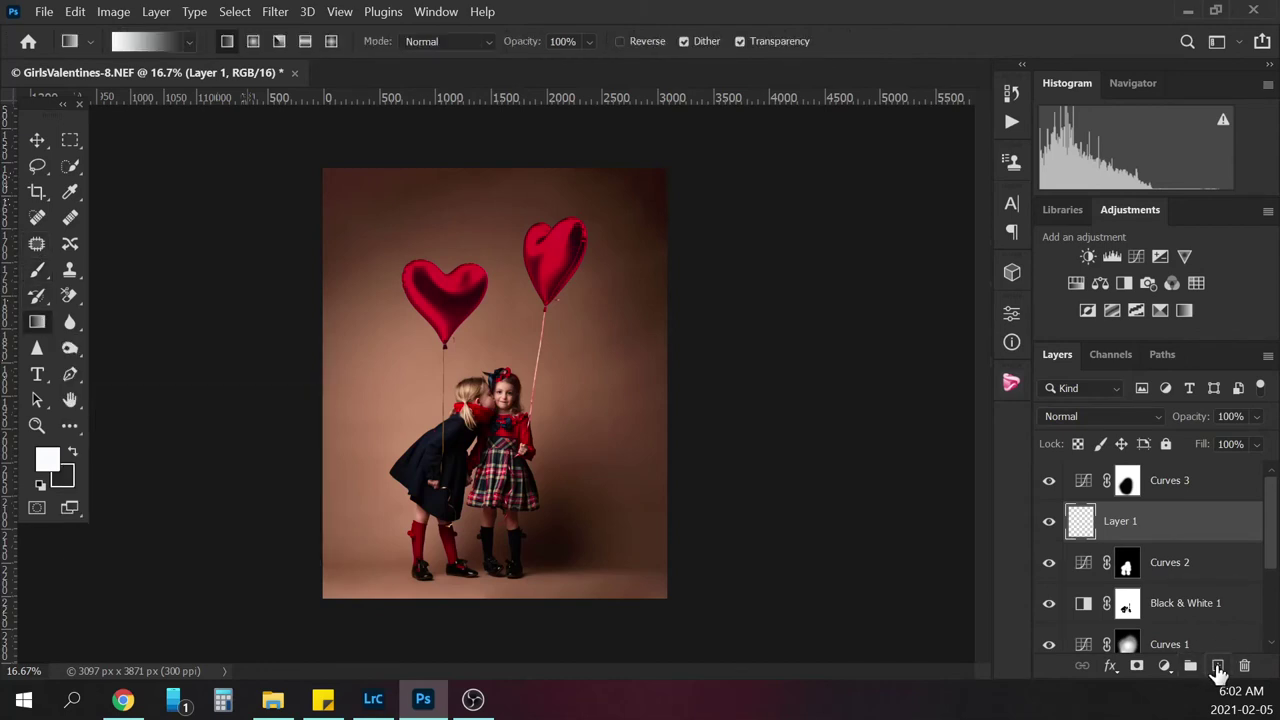
{"action": "left_click", "coordinate": [1217, 666]}
{"action": "left_click", "coordinate": [1217, 666]}
Draw a linear dark-to-white gradient on Layer 1 from the image's left edge to near its center
{"action": "left_click", "coordinate": [1172, 602]}
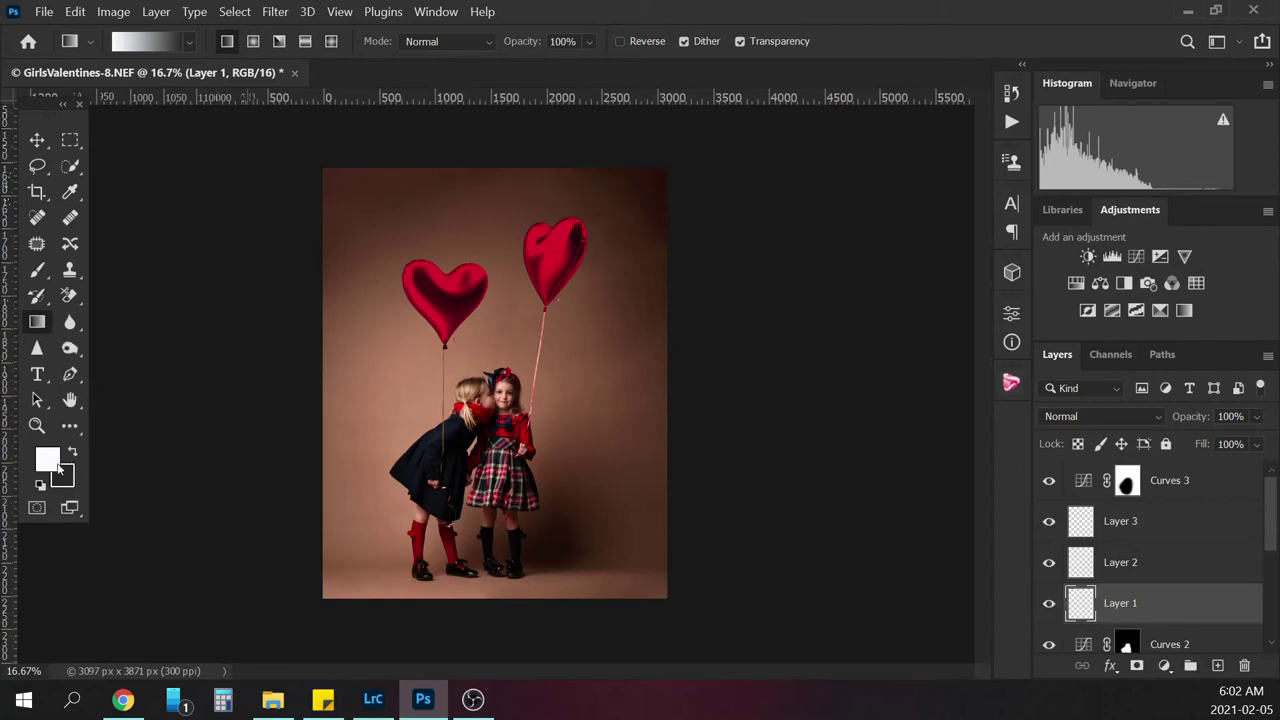
{"action": "left_click", "coordinate": [73, 454]}
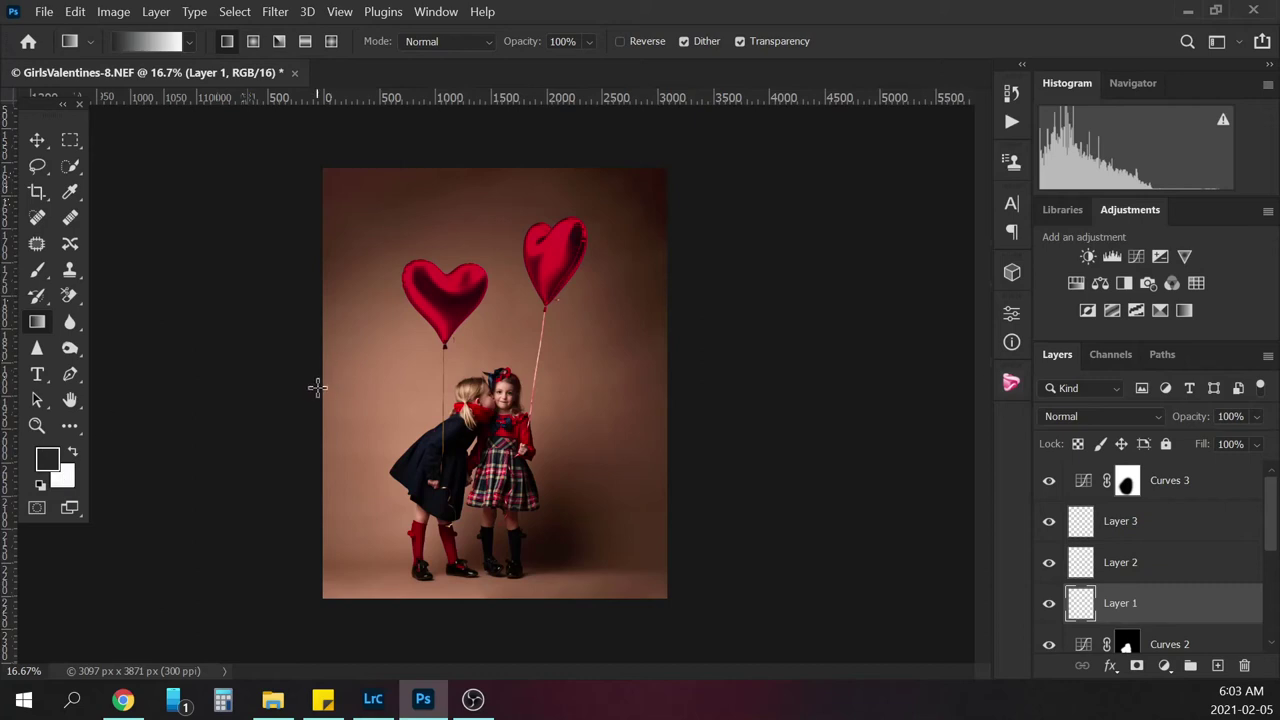
{"action": "left_click_drag", "start_coordinate": [316, 388], "coordinate": [473, 377]}
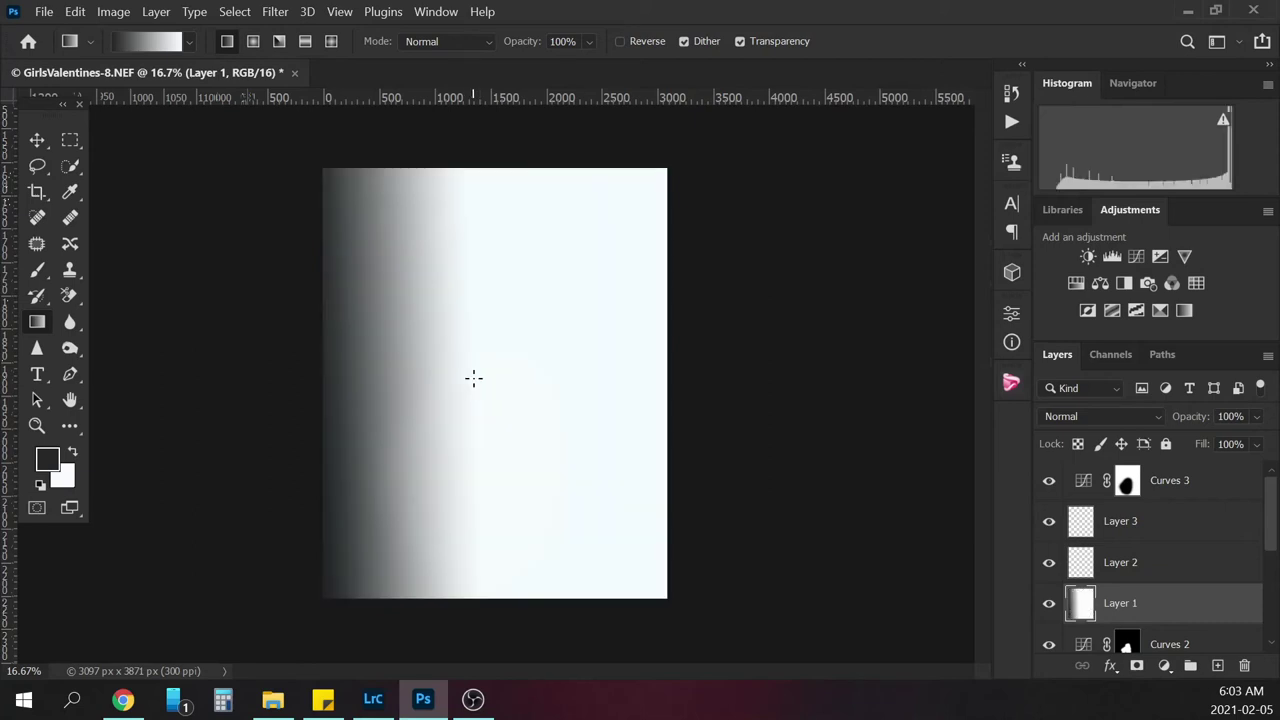
Set Layer 1's blend mode to Multiply and compare the portrait with the gradient hidden and shown
{"action": "left_click", "coordinate": [1080, 419]}
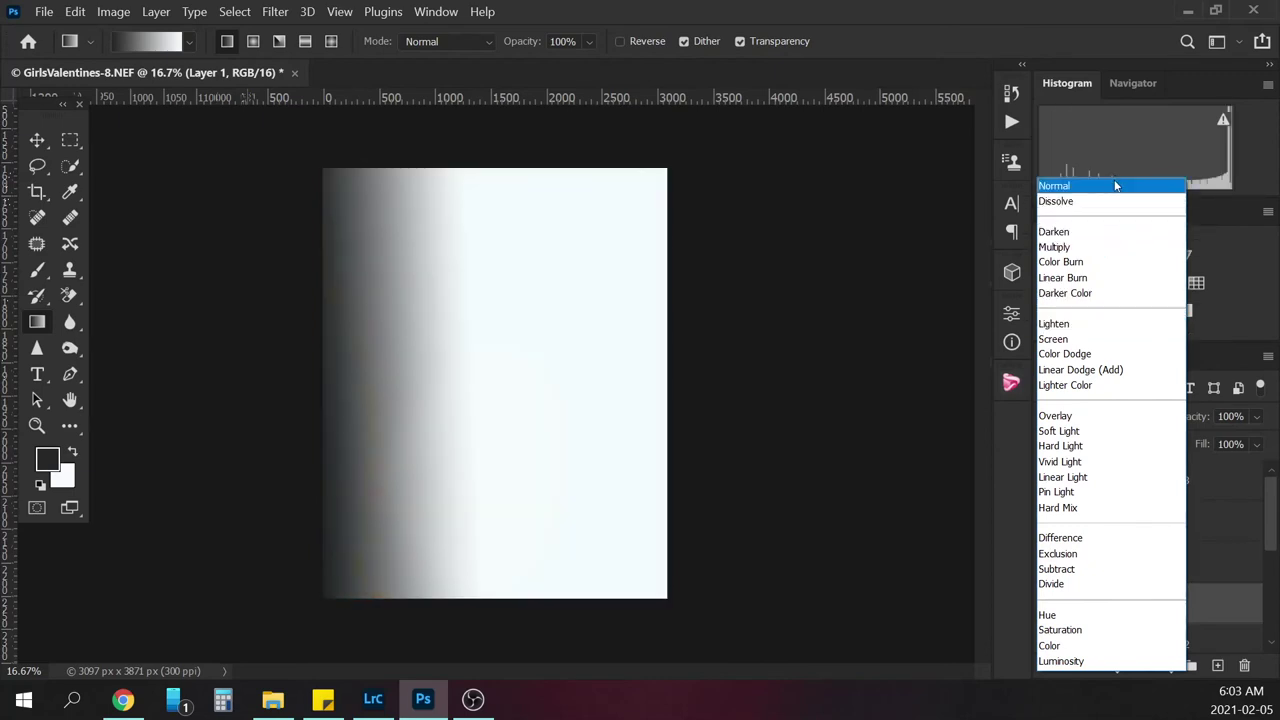
{"action": "left_click", "coordinate": [1088, 248]}
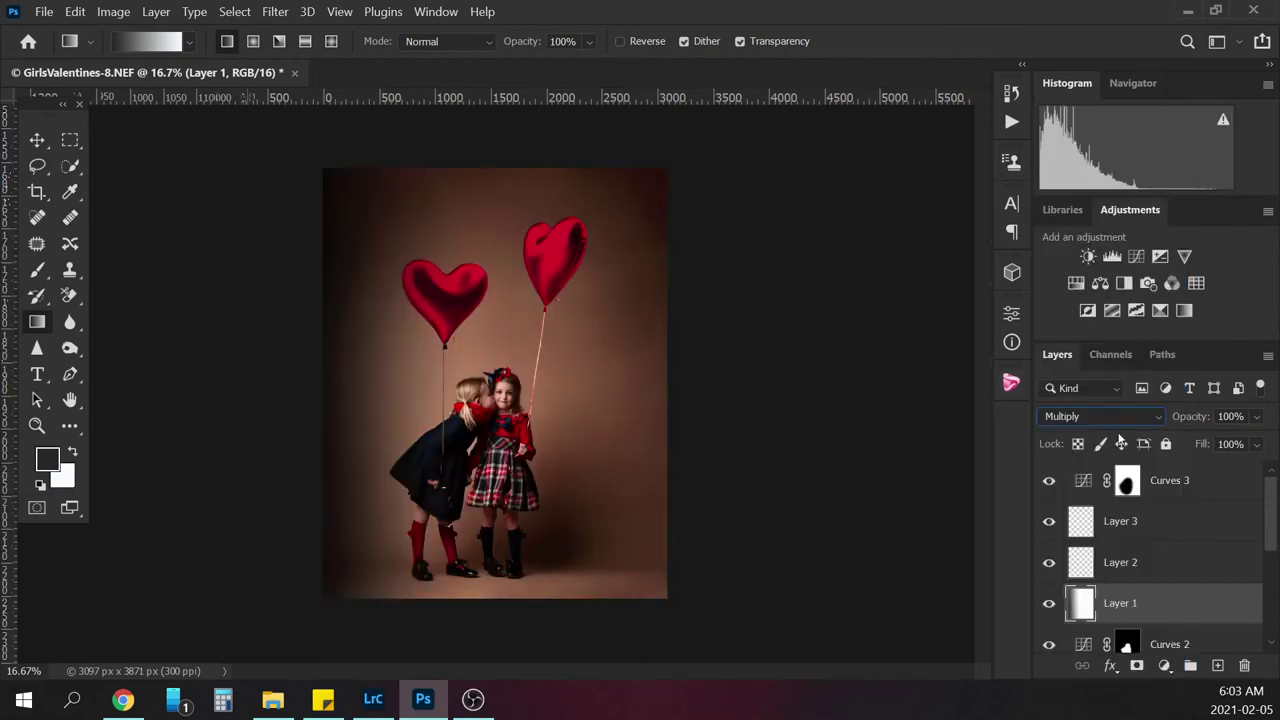
{"action": "left_click", "coordinate": [1049, 603]}
{"action": "left_click", "coordinate": [1049, 603]}
{"action": "left_click", "coordinate": [1049, 604]}
{"action": "left_click", "coordinate": [1049, 604]}
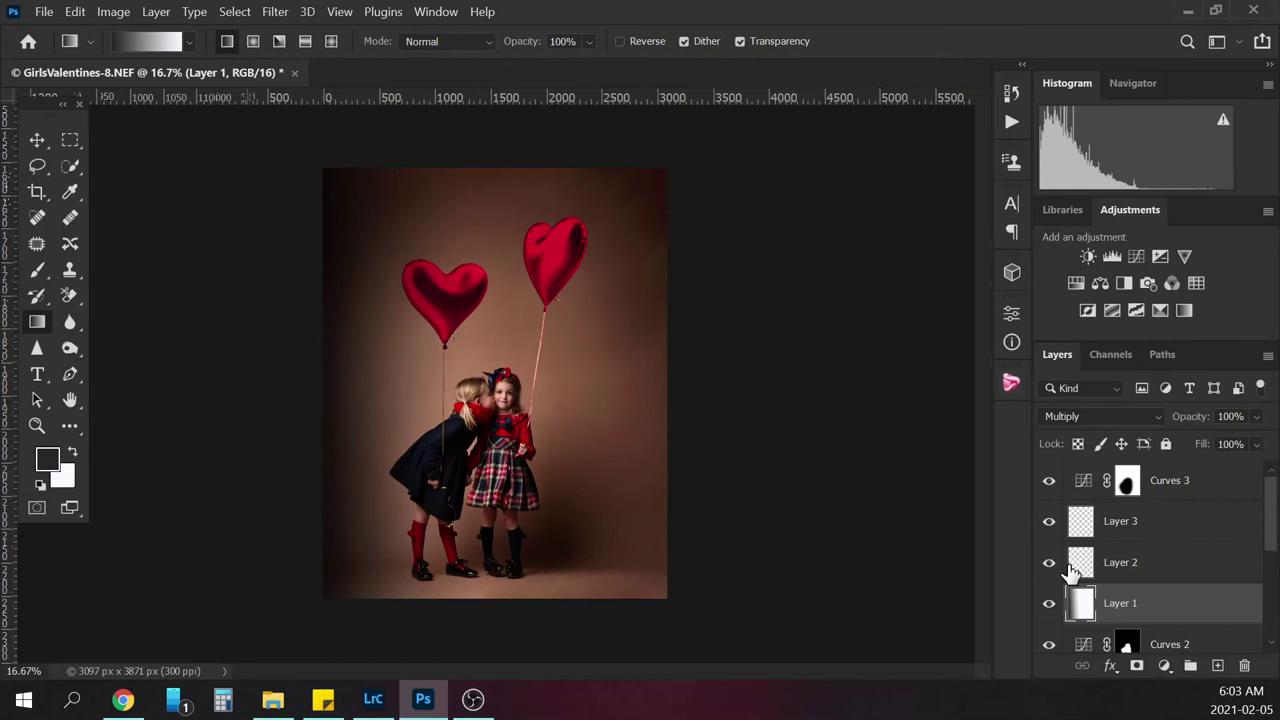
Draw a linear dark-to-white gradient on Layer 2 from the image's right edge to near its center and set it to Multiply
{"action": "left_click", "coordinate": [1124, 565]}
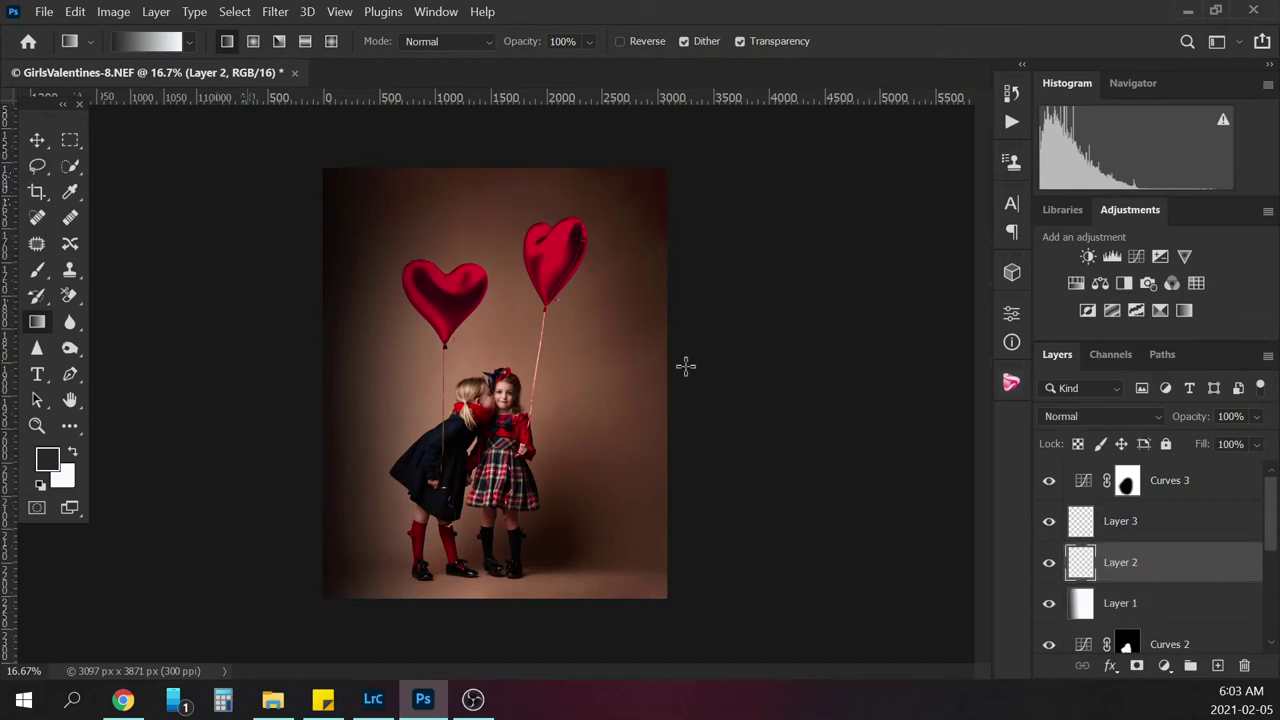
{"action": "left_click_drag", "start_coordinate": [678, 378], "coordinate": [574, 377]}
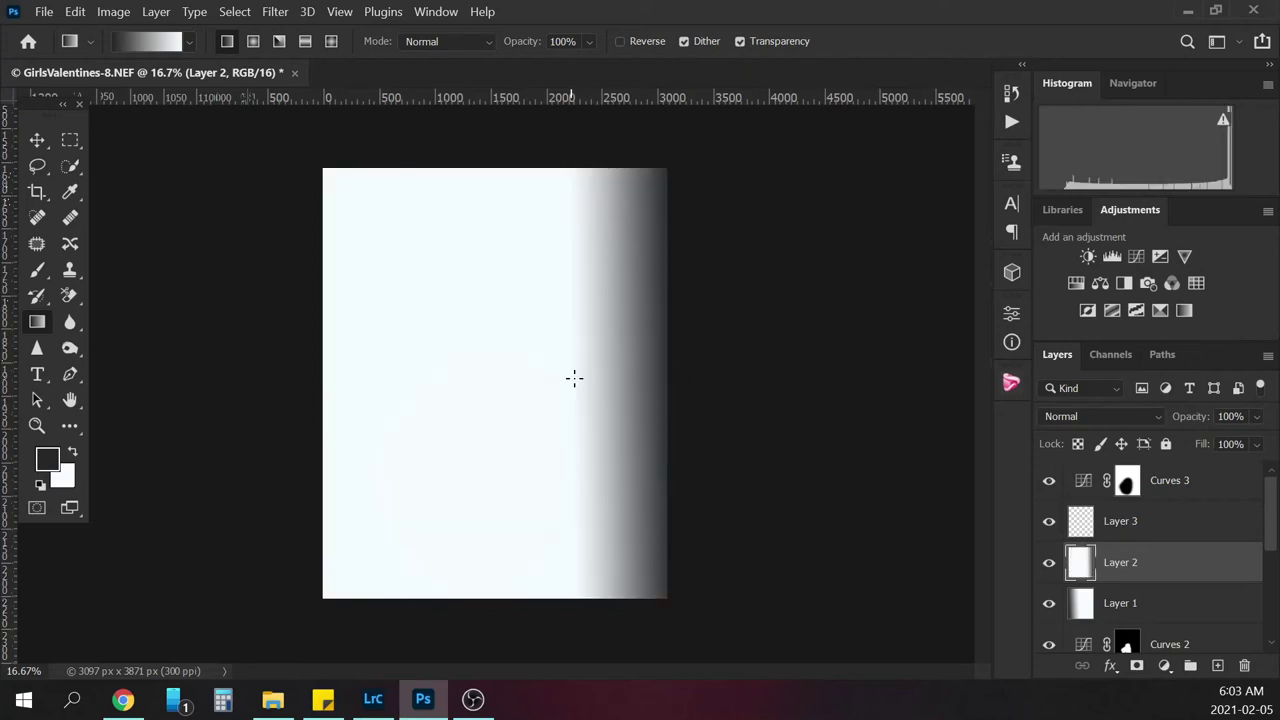
{"action": "key", "text": "ctrl+z"}
{"action": "left_click_drag", "start_coordinate": [685, 387], "coordinate": [503, 381]}
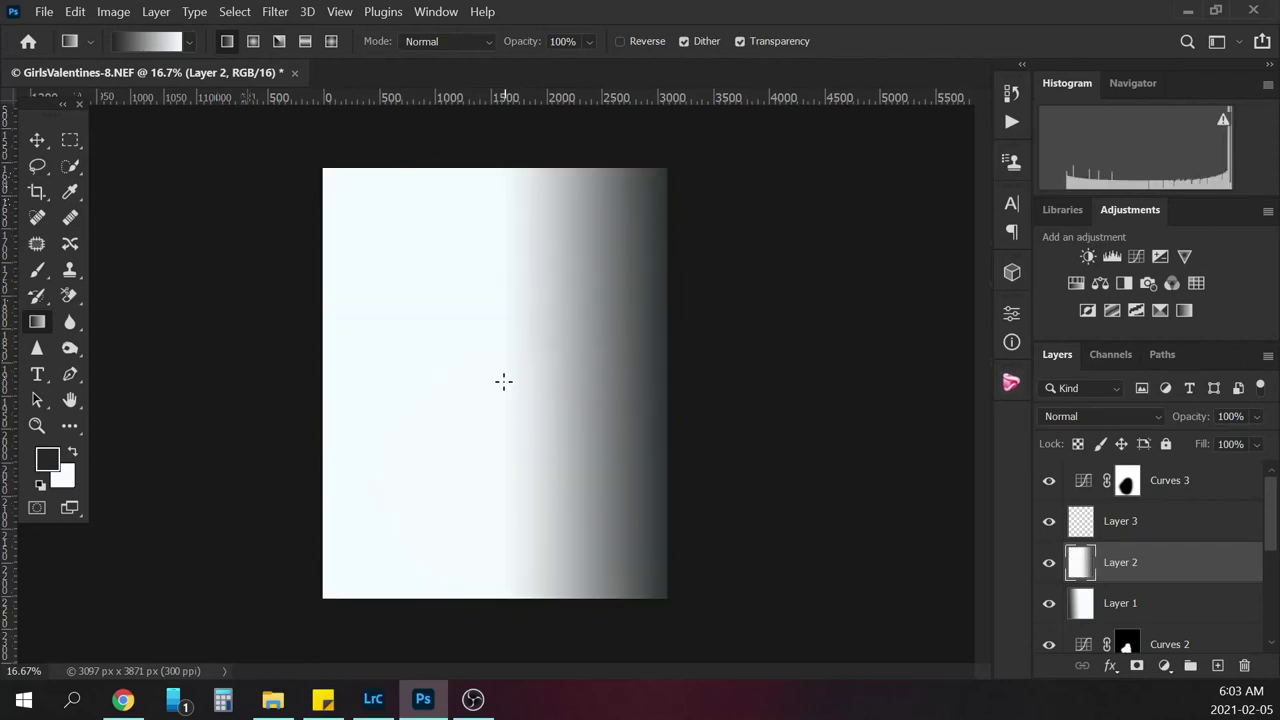
{"action": "key", "text": "ctrl+z"}
{"action": "left_click_drag", "start_coordinate": [670, 395], "coordinate": [485, 391]}
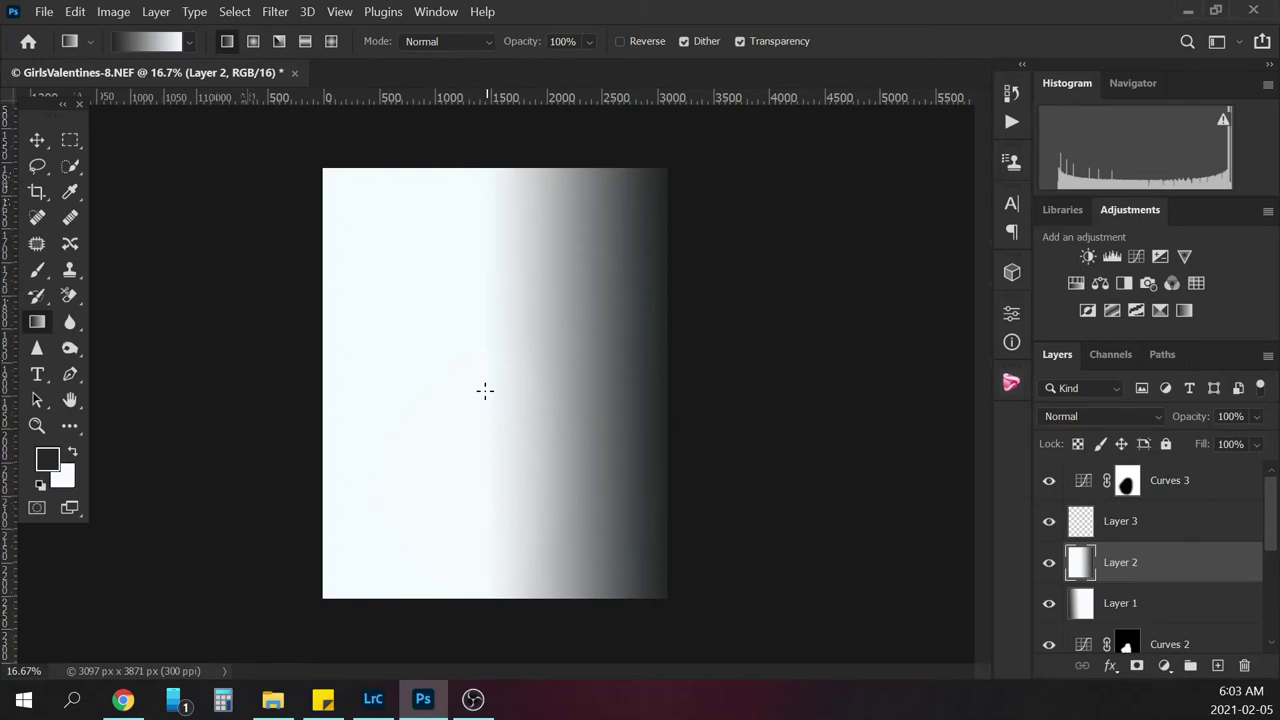
{"action": "left_click", "coordinate": [1100, 416]}
{"action": "left_click", "coordinate": [1081, 247]}
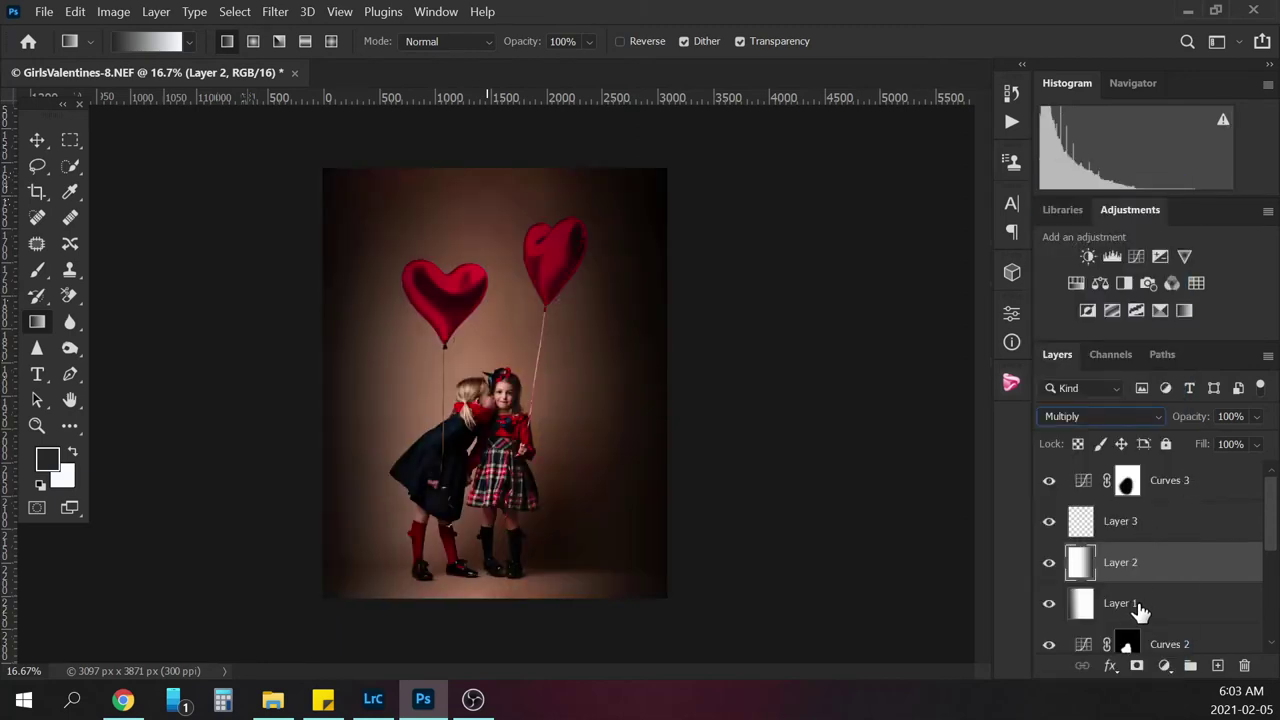
Draw a short dark-to-white gradient on Layer 3 upward from the image's bottom edge and set its blend mode to Multiply
{"action": "left_click", "coordinate": [1120, 521]}
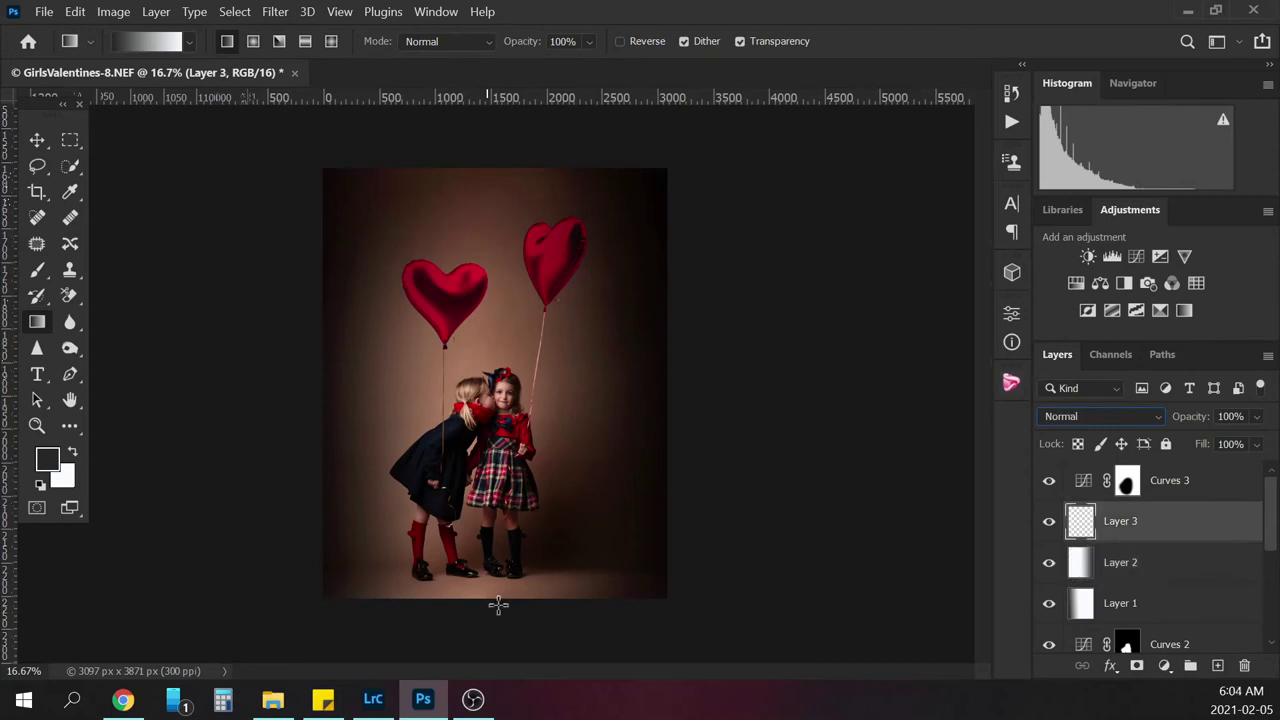
{"action": "left_click_drag", "start_coordinate": [497, 603], "coordinate": [500, 527]}
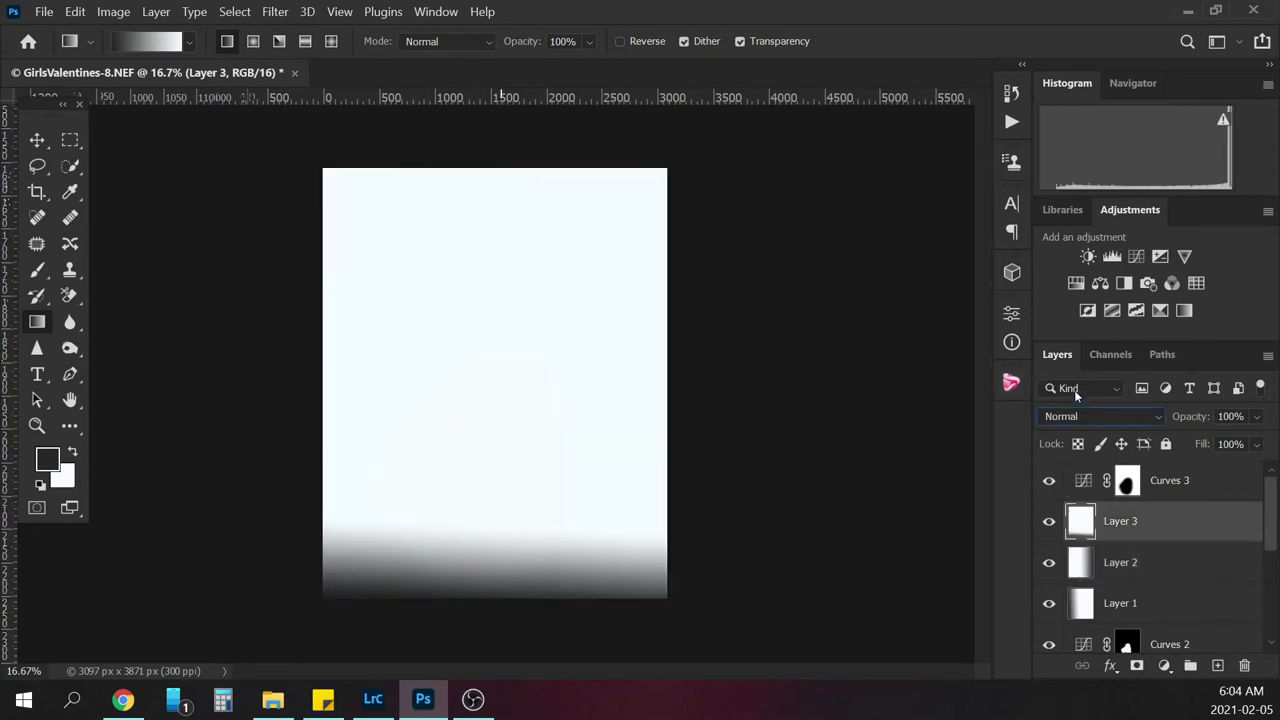
{"action": "left_click", "coordinate": [1088, 416]}
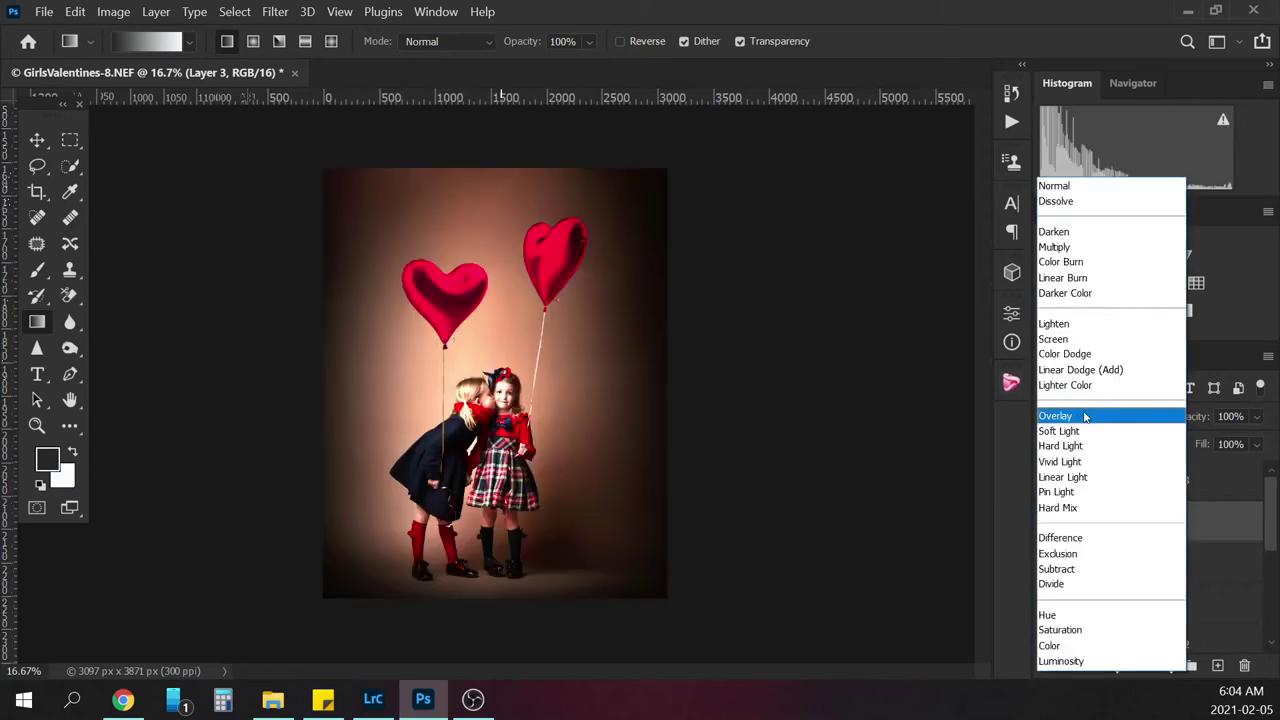
{"action": "left_click", "coordinate": [1060, 246]}
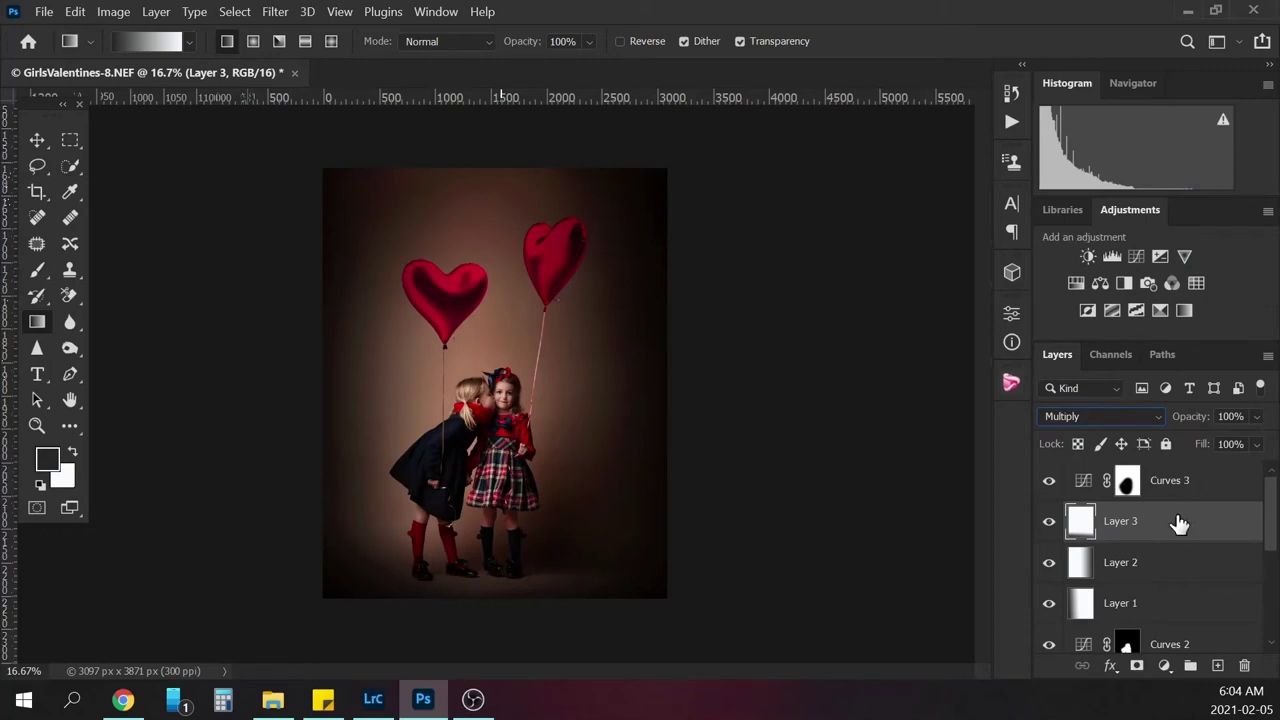
Group Layers 1 to 3 and rename the group vignette
{"action": "left_click", "coordinate": [1140, 606], "text": "shift"}
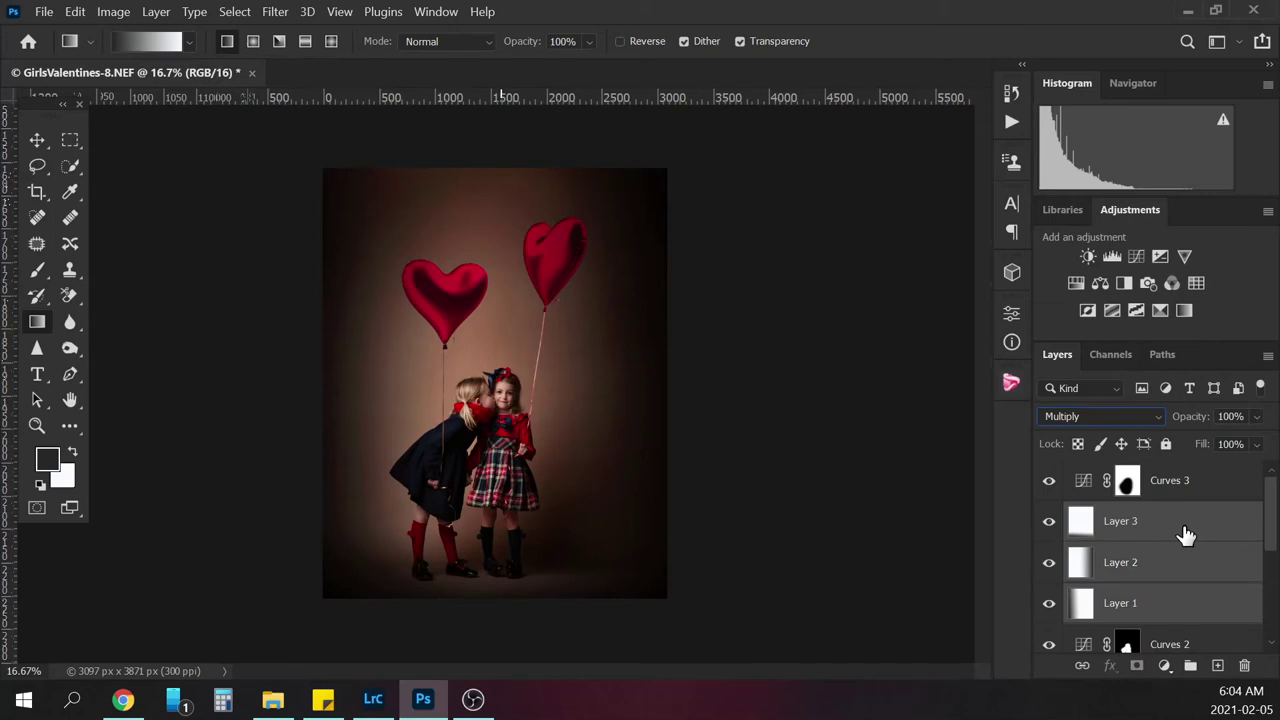
{"action": "key", "text": "ctrl+g"}
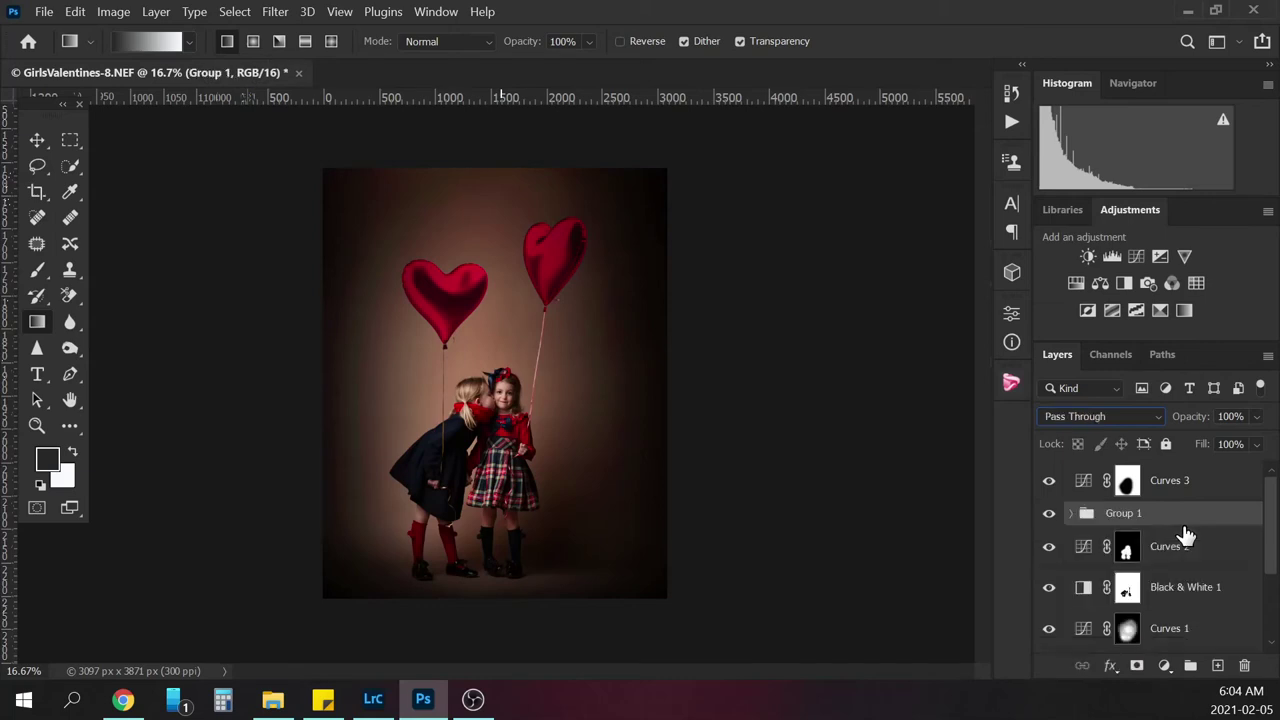
{"action": "double_click", "coordinate": [1137, 513]}
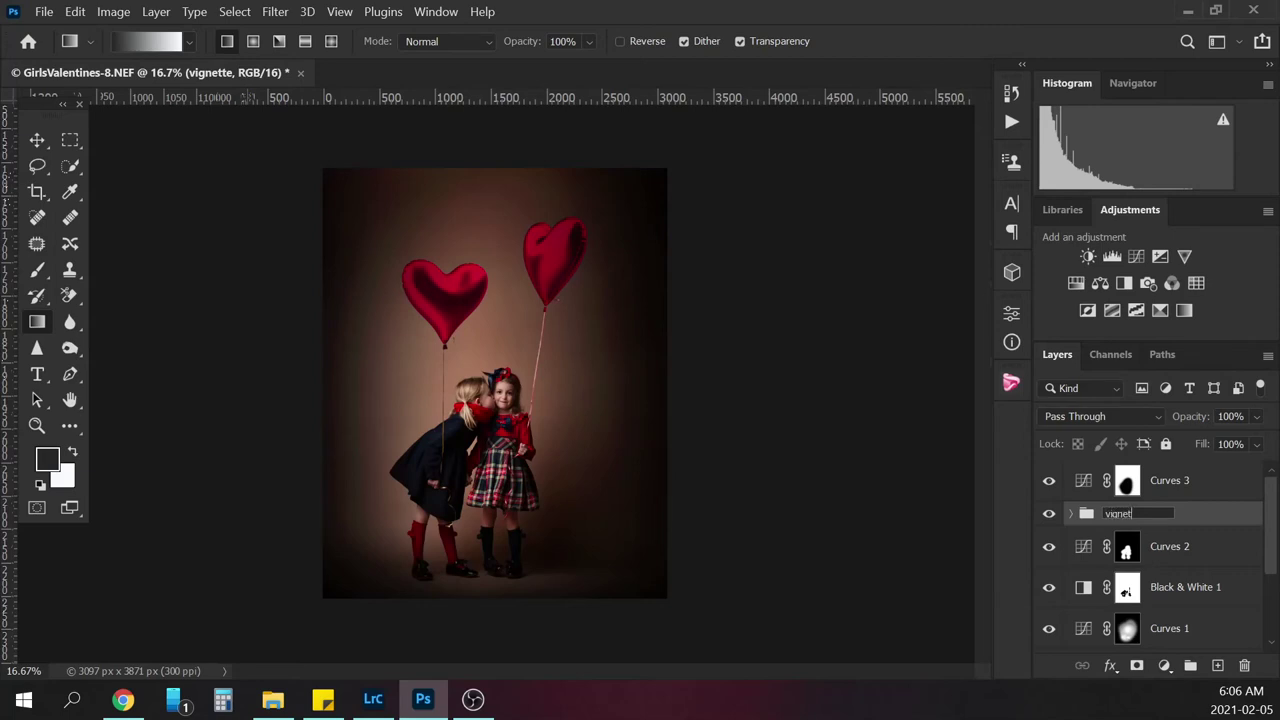
{"action": "key", "text": "Return"}
Lower the vignette group's opacity to 60% and compare the portrait with the group hidden and shown
{"action": "left_click", "coordinate": [1258, 419]}
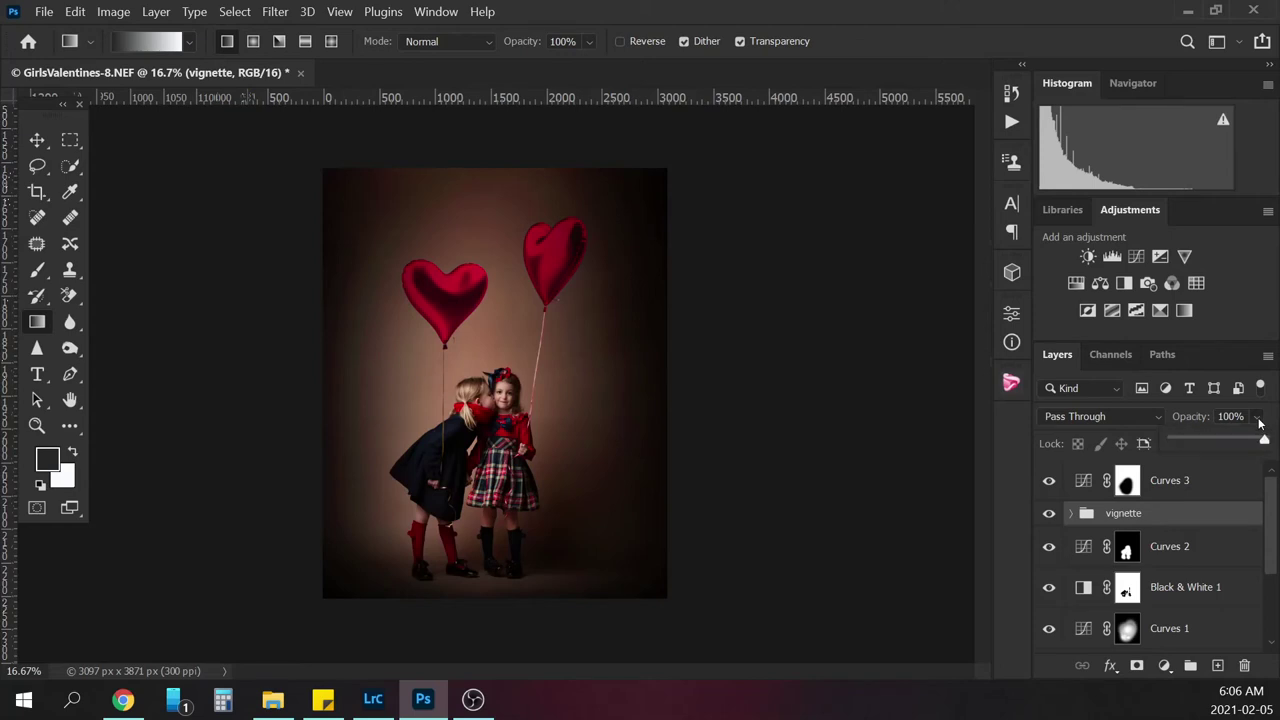
{"action": "left_click", "coordinate": [1224, 438]}
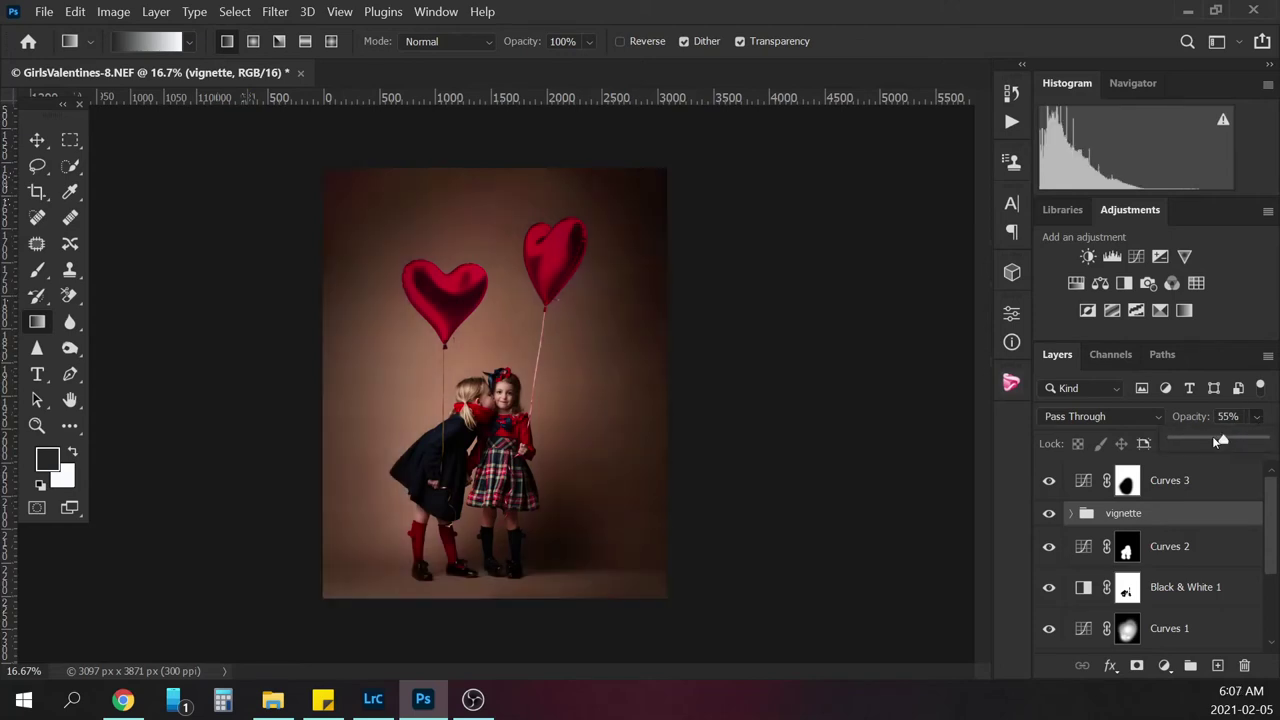
{"action": "left_click_drag", "start_coordinate": [1224, 442], "coordinate": [1227, 443]}
{"action": "left_click", "coordinate": [1049, 516]}
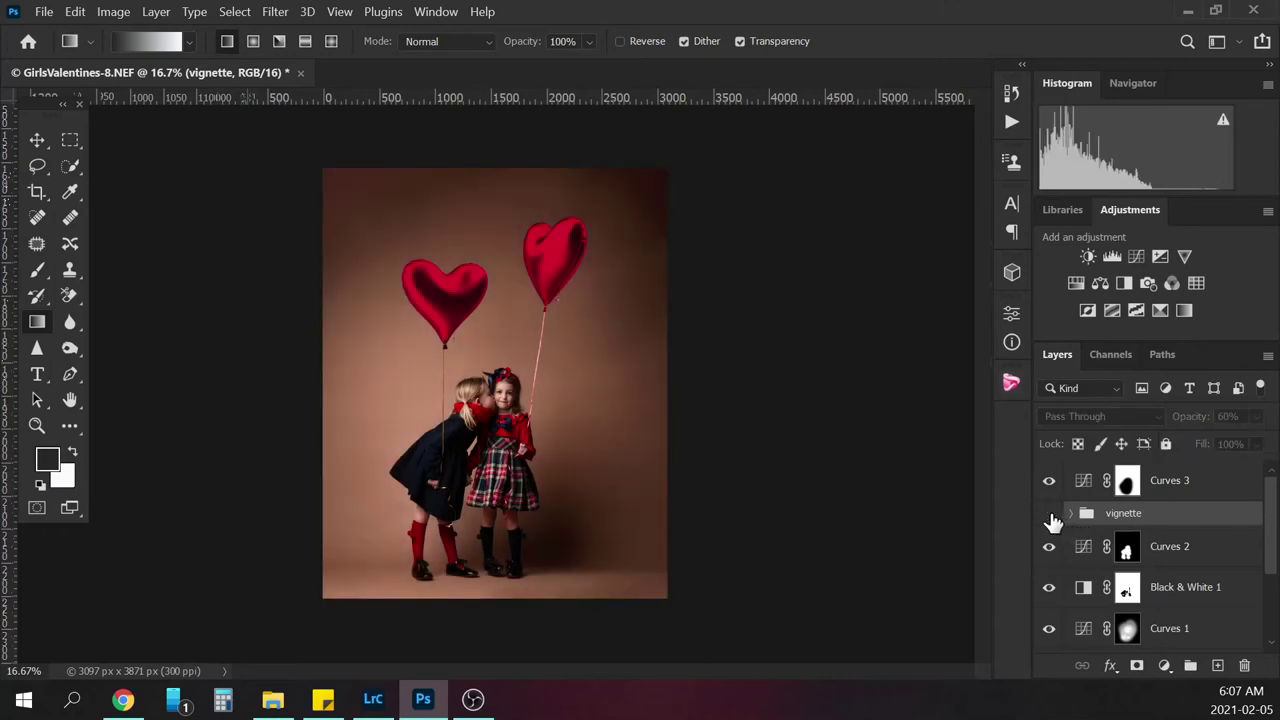
{"action": "left_click", "coordinate": [1050, 518]}
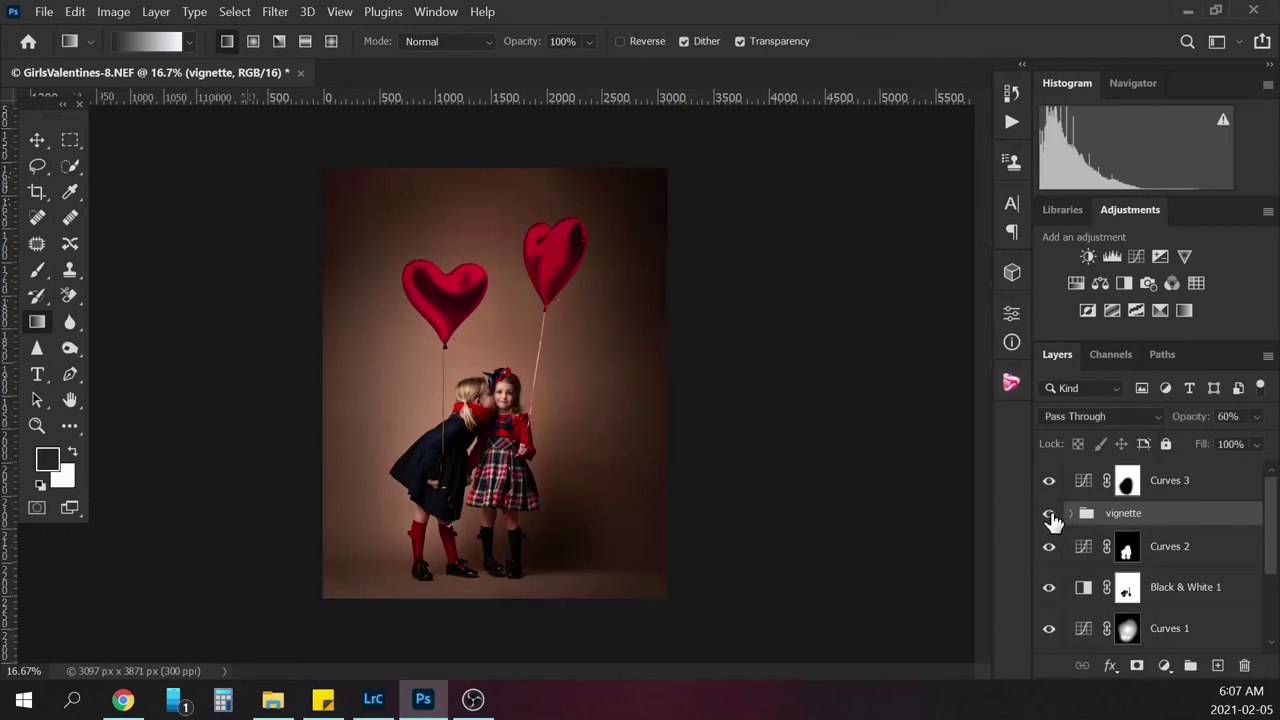
Add a white mask to the vignette group and paint black over the two girls with an 800 px brush at 100% opacity
{"action": "left_click", "coordinate": [1136, 665]}
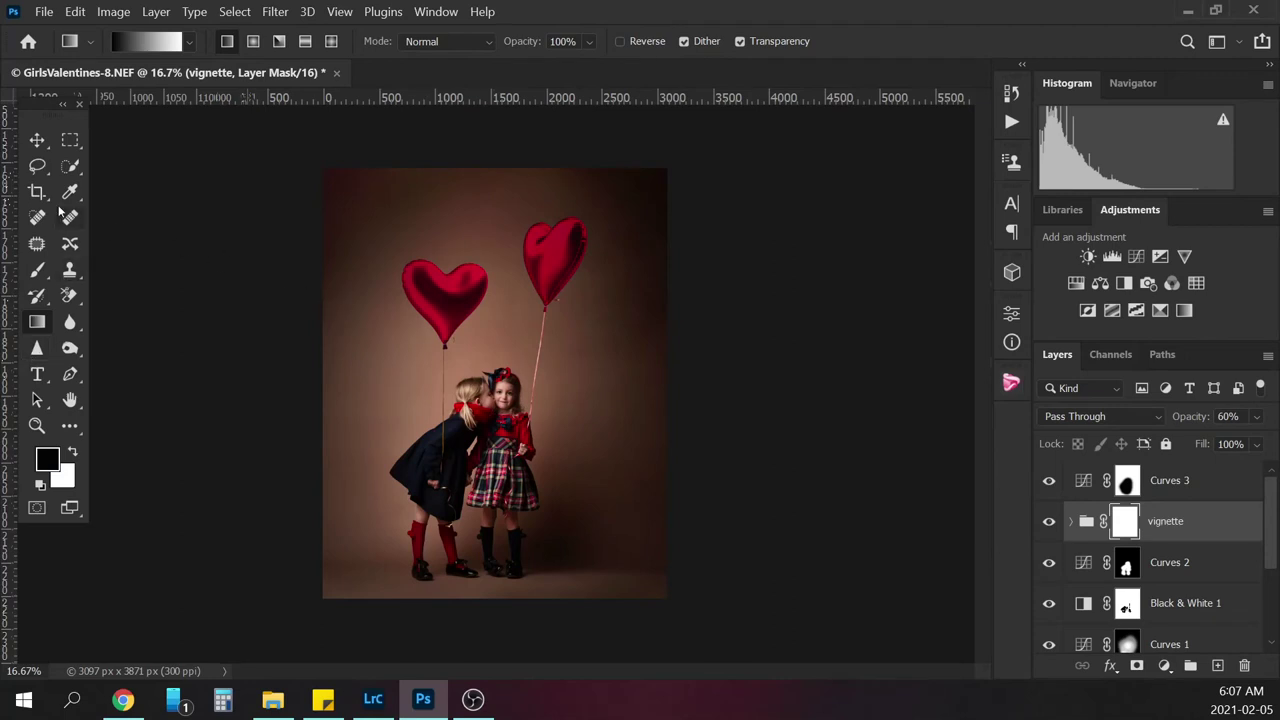
{"action": "left_click", "coordinate": [46, 258]}
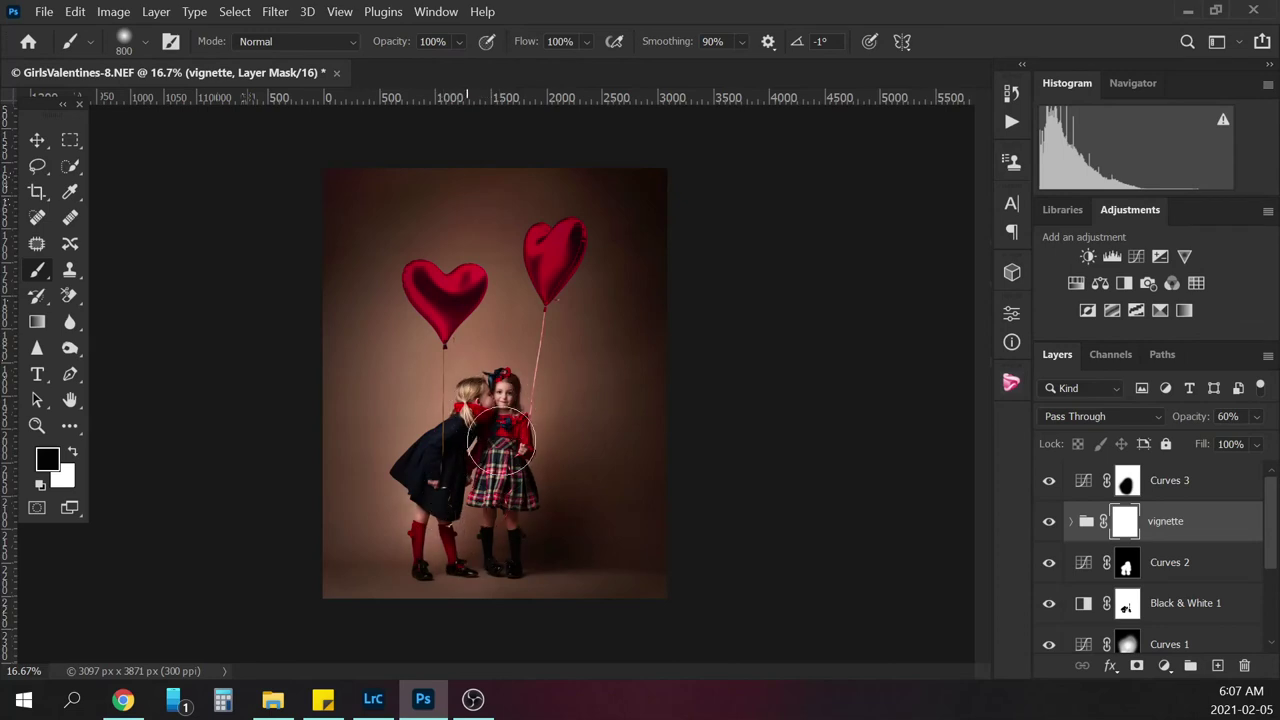
{"action": "left_click_drag", "start_coordinate": [480, 415], "coordinate": [468, 430]}
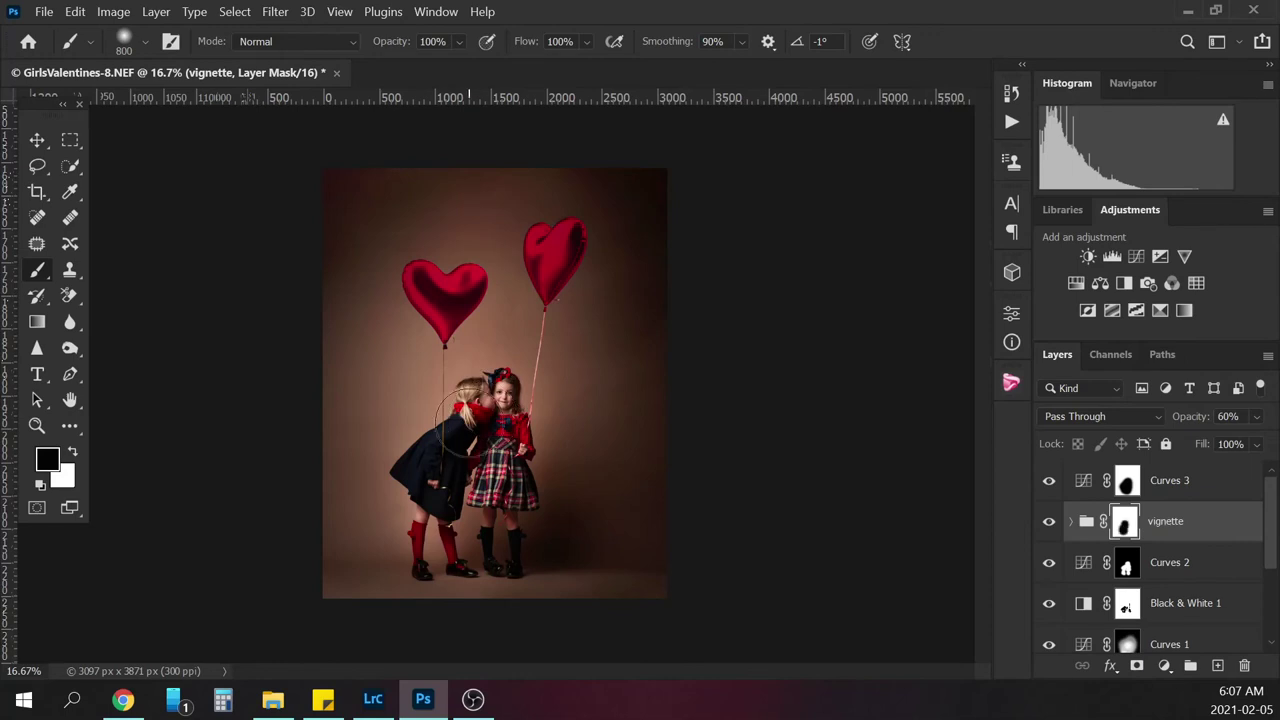
Paint black around the girls on the vignette mask with a 1500 px brush at 46% opacity
{"action": "left_click", "coordinate": [459, 41]}
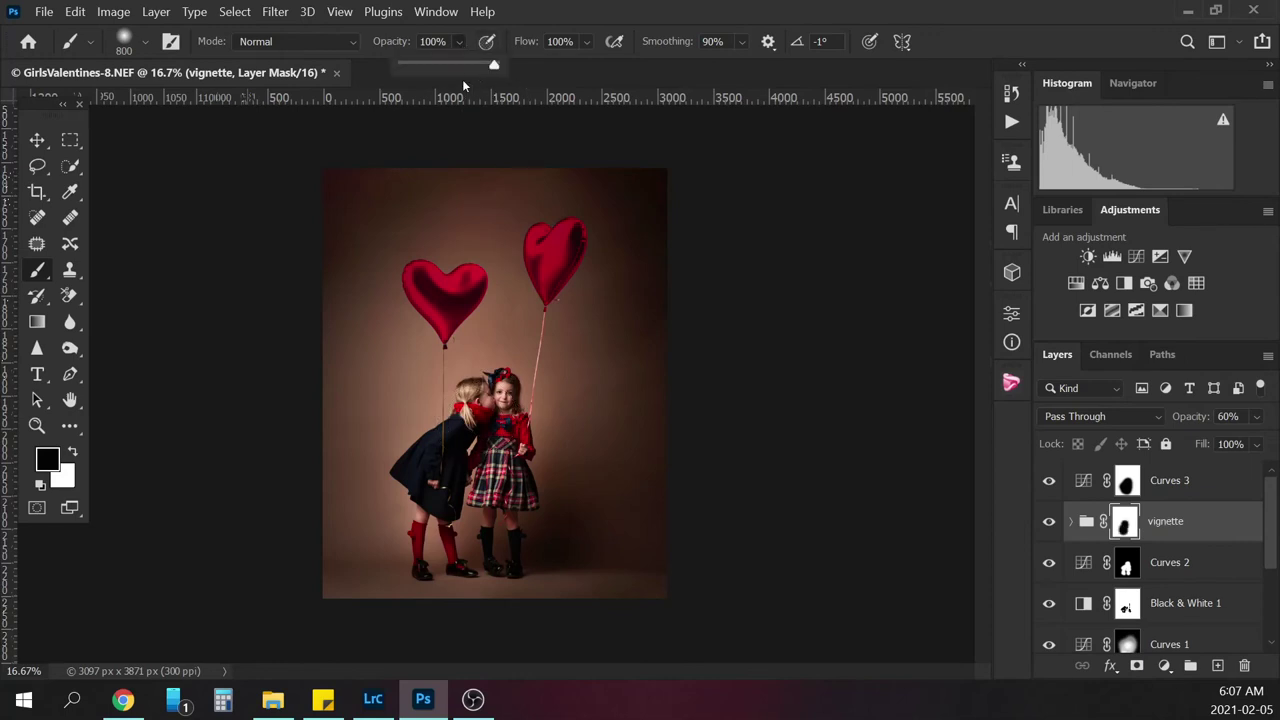
{"action": "left_click", "coordinate": [450, 62]}
{"action": "left_click_drag", "start_coordinate": [448, 65], "coordinate": [445, 63]}
{"action": "key", "text": "bracketright"}
{"action": "key", "text": "bracketright"}
{"action": "key", "text": "bracketright"}
{"action": "key", "text": "bracketright"}
{"action": "key", "text": "bracketright"}
{"action": "key", "text": "bracketright"}
{"action": "key", "text": "bracketright"}
{"action": "key", "text": "bracketright"}
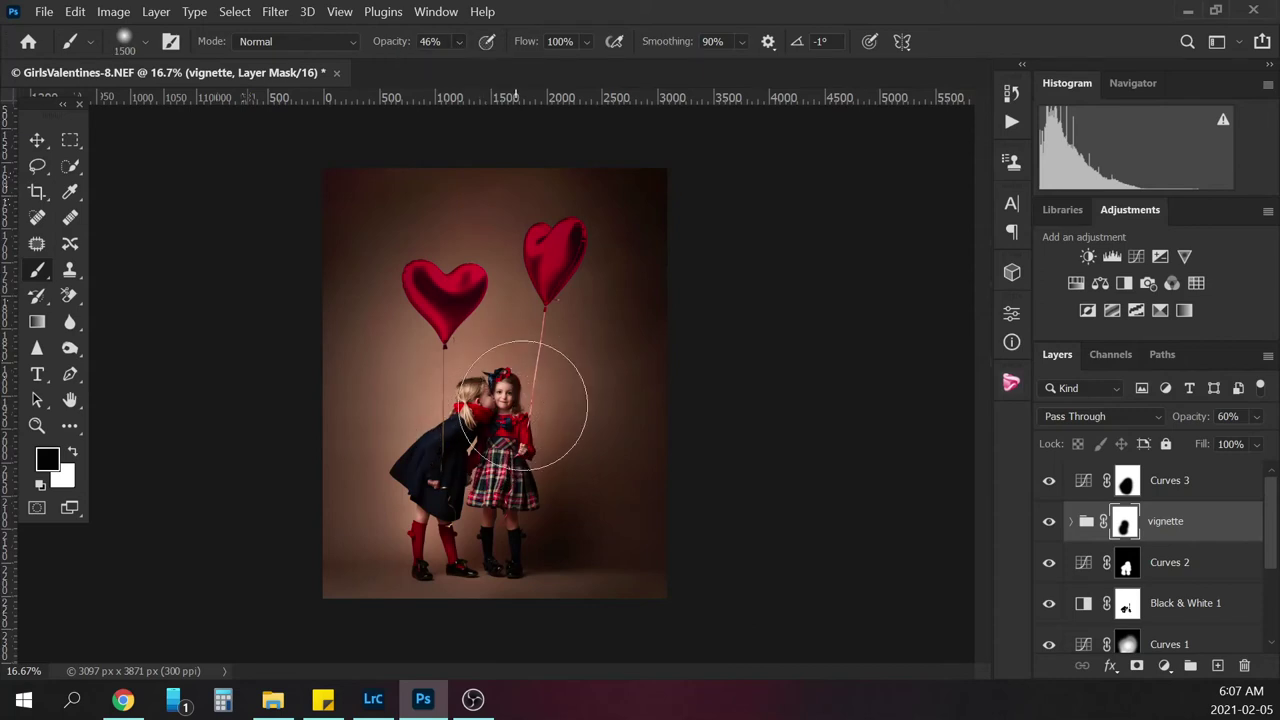
{"action": "key", "text": "bracketright"}
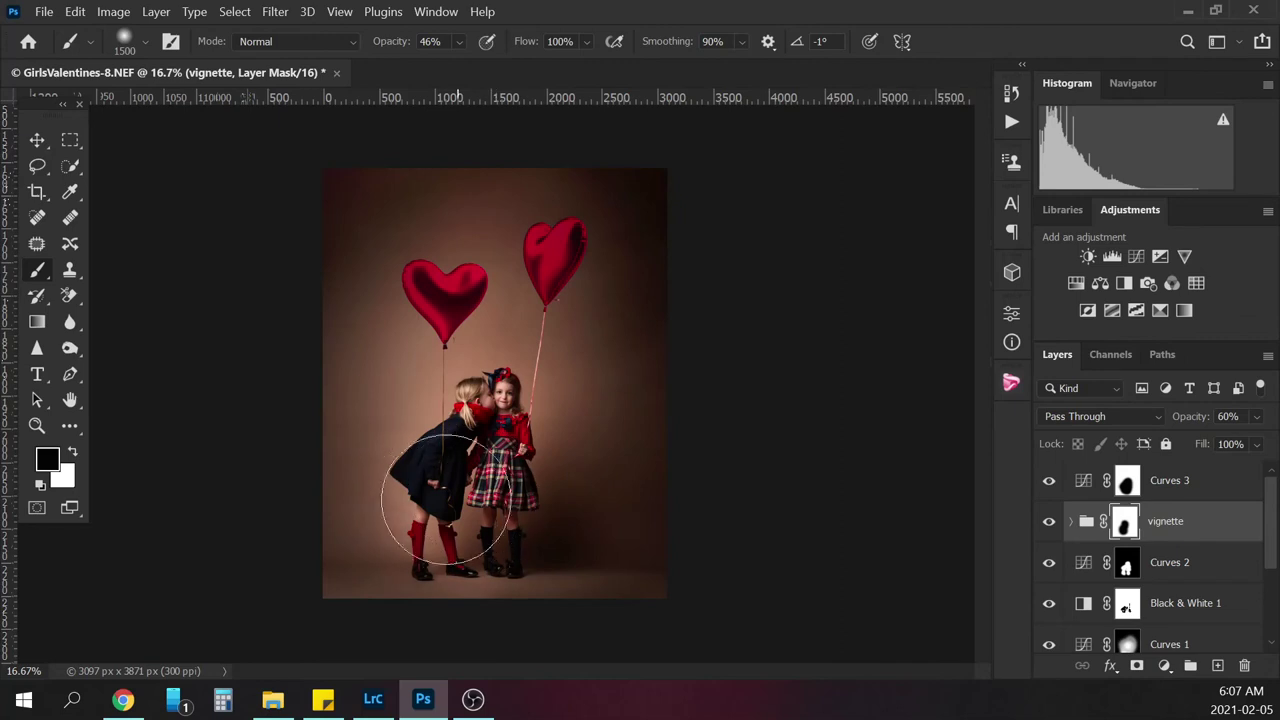
{"action": "mouse_move", "coordinate": [431, 485]}
{"action": "left_mouse_down"}
{"action": "mouse_move", "coordinate": [460, 405]}
{"action": "mouse_move", "coordinate": [494, 388]}
{"action": "mouse_move", "coordinate": [500, 361]}
{"action": "mouse_move", "coordinate": [499, 414]}
{"action": "left_mouse_up"}
Soften the vignette mask farther out around the girls using a 2100 px black brush at 19% opacity
{"action": "left_click", "coordinate": [458, 41]}
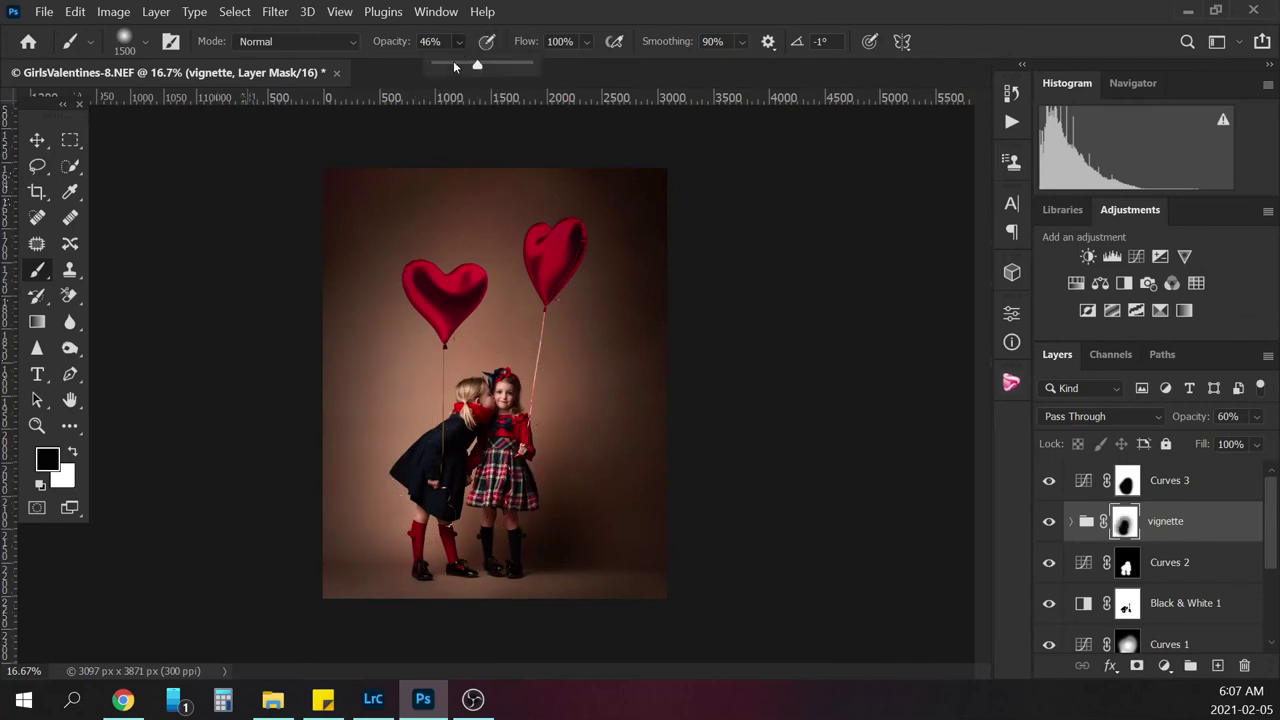
{"action": "left_click_drag", "start_coordinate": [478, 63], "coordinate": [452, 64]}
{"action": "key", "text": "bracketright"}
{"action": "key", "text": "bracketright"}
{"action": "key", "text": "bracketright"}
{"action": "key", "text": "bracketright"}
{"action": "key", "text": "bracketright"}
{"action": "key", "text": "bracketright"}
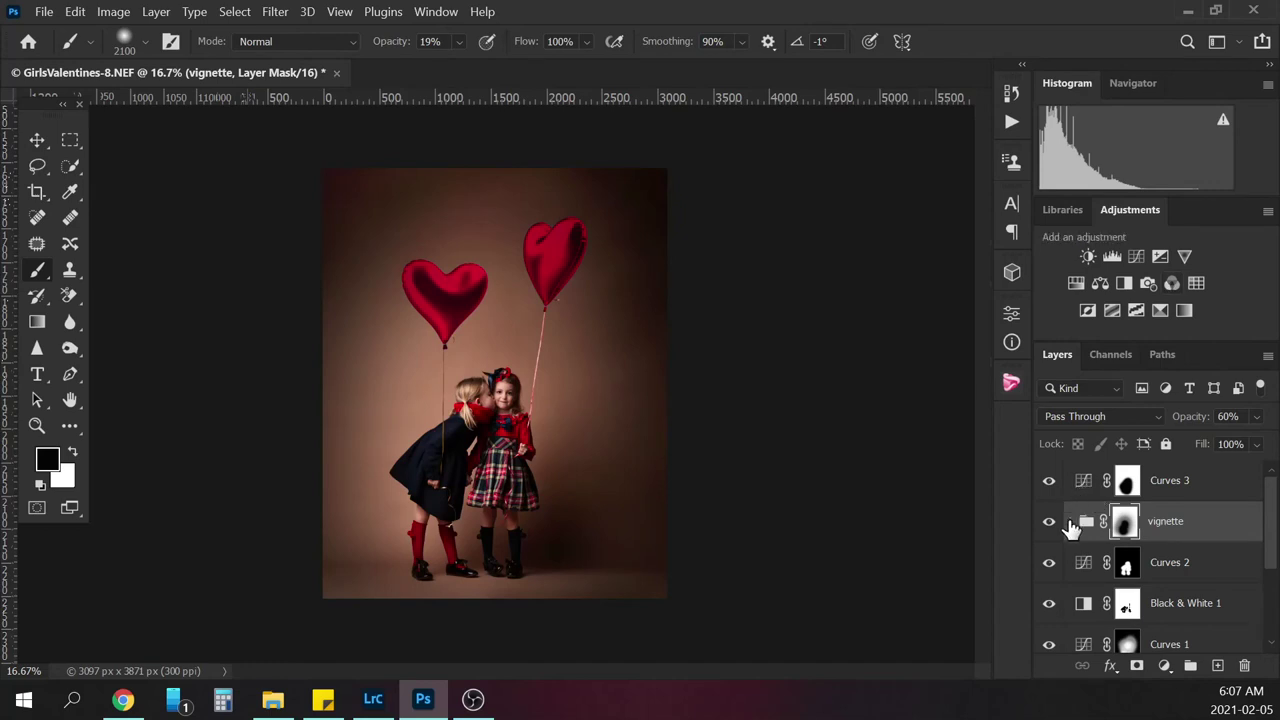
Compare the portrait with the vignette group and then the Curves 3 layer hidden and shown
{"action": "left_click", "coordinate": [1048, 526]}
{"action": "left_click", "coordinate": [1048, 526]}
{"action": "left_click", "coordinate": [1049, 482]}
{"action": "left_click", "coordinate": [1049, 482]}
{"action": "key", "text": "ctrl+minus"}
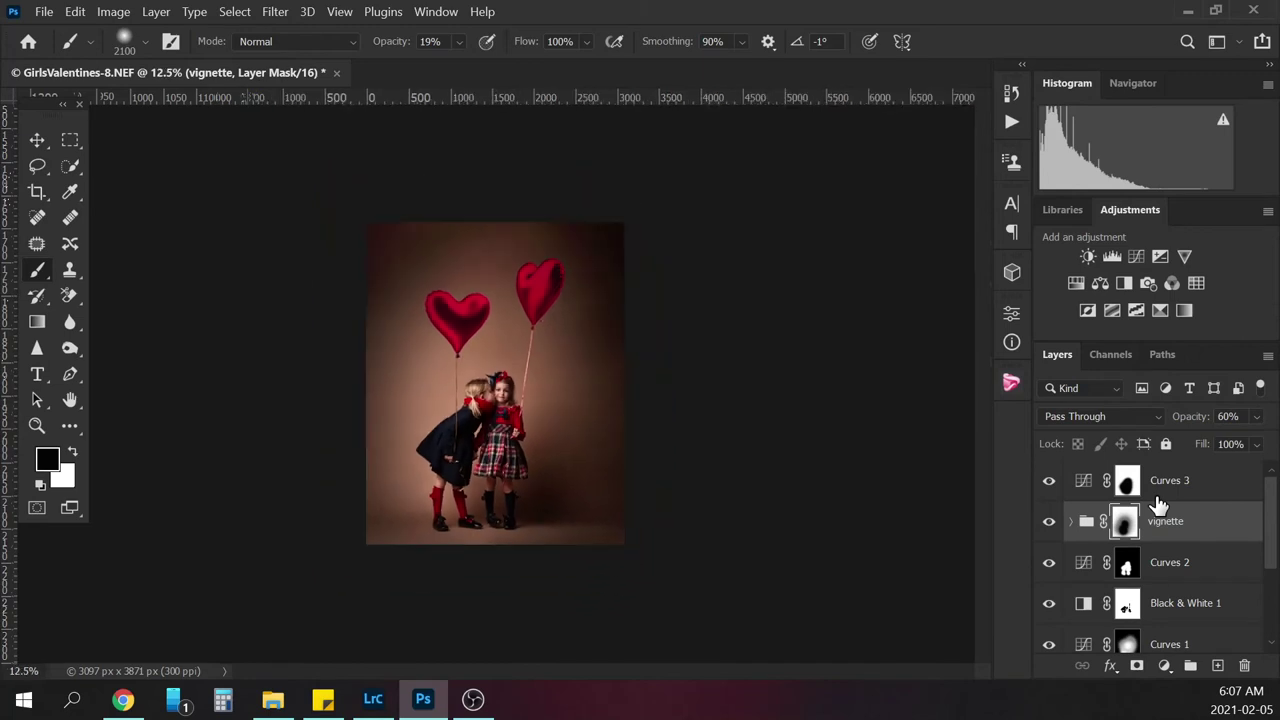
Reduce the vignette group's opacity to 47% and check the portrait with the group hidden and shown
{"action": "left_click", "coordinate": [1256, 417]}
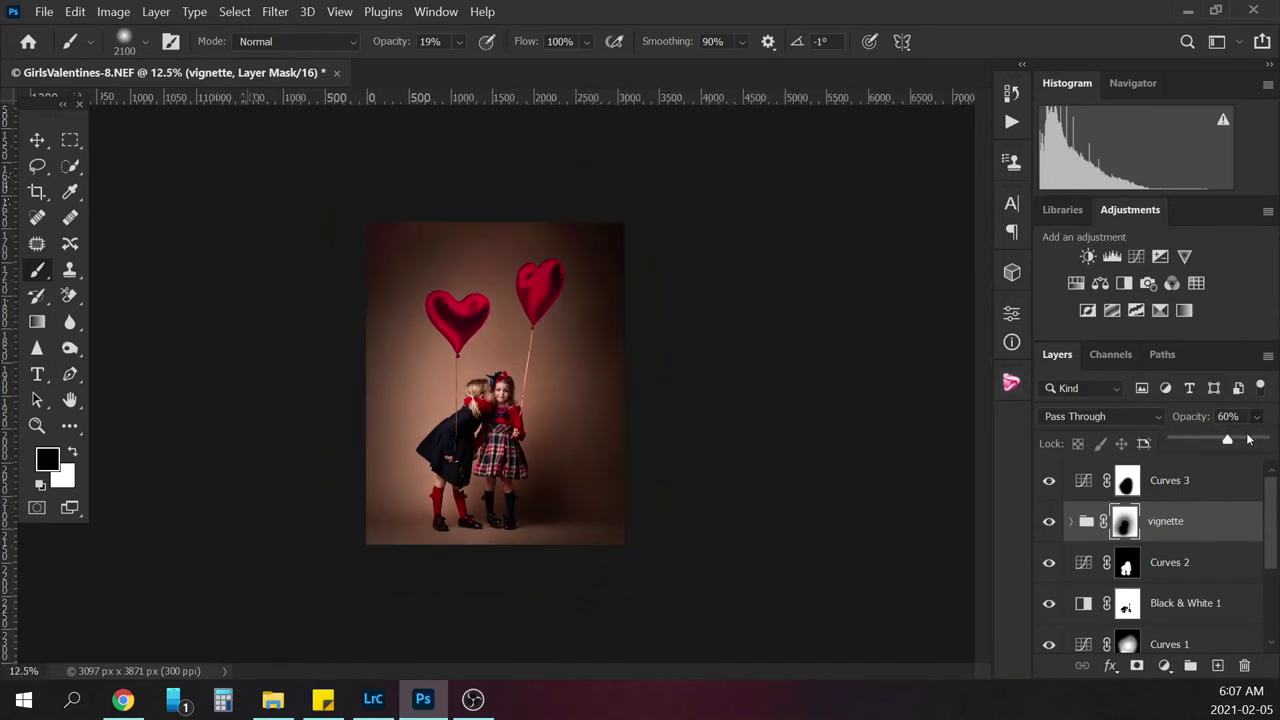
{"action": "left_click_drag", "start_coordinate": [1227, 441], "coordinate": [1216, 442]}
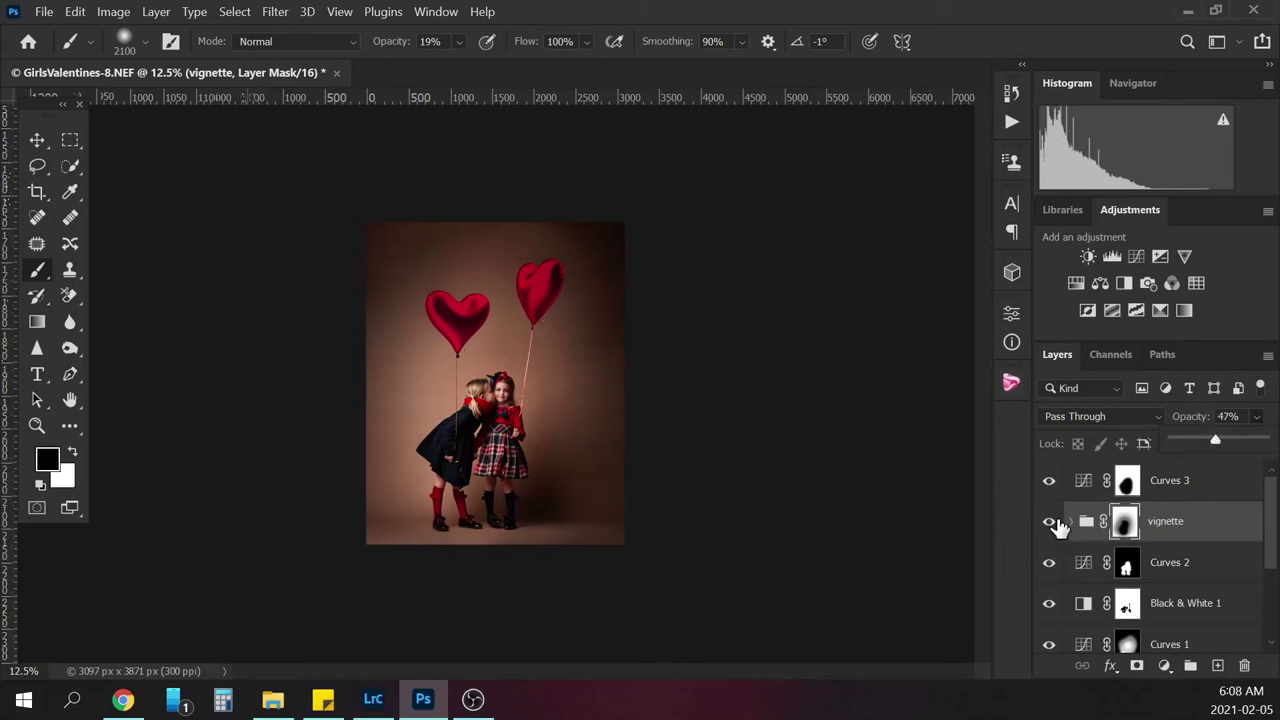
{"action": "left_click", "coordinate": [1049, 522]}
{"action": "left_click", "coordinate": [1049, 522]}
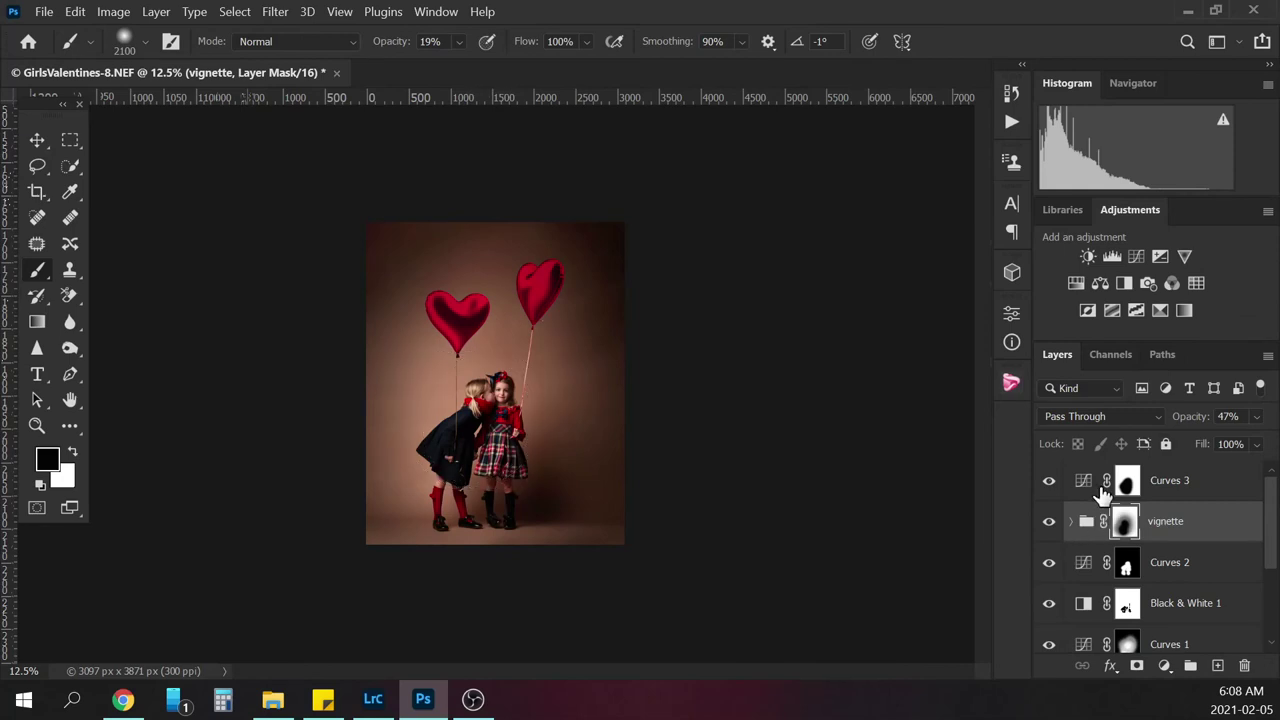
Toggle the Curves 3 layer's visibility and examine its effect on the portrait up close and in full
{"action": "left_click", "coordinate": [1049, 482]}
{"action": "left_click", "coordinate": [1049, 482]}
{"action": "key", "text": "ctrl+plus"}
{"action": "key", "text": "ctrl+plus"}
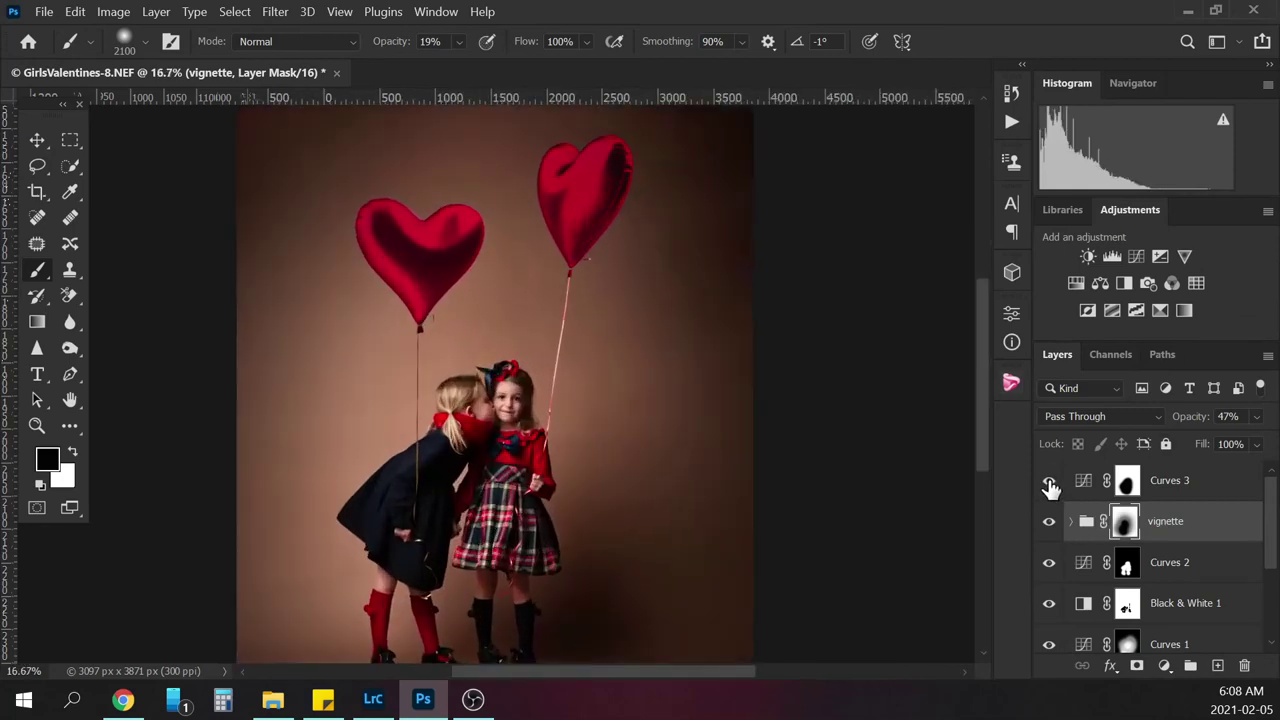
{"action": "key", "text": "ctrl+minus"}
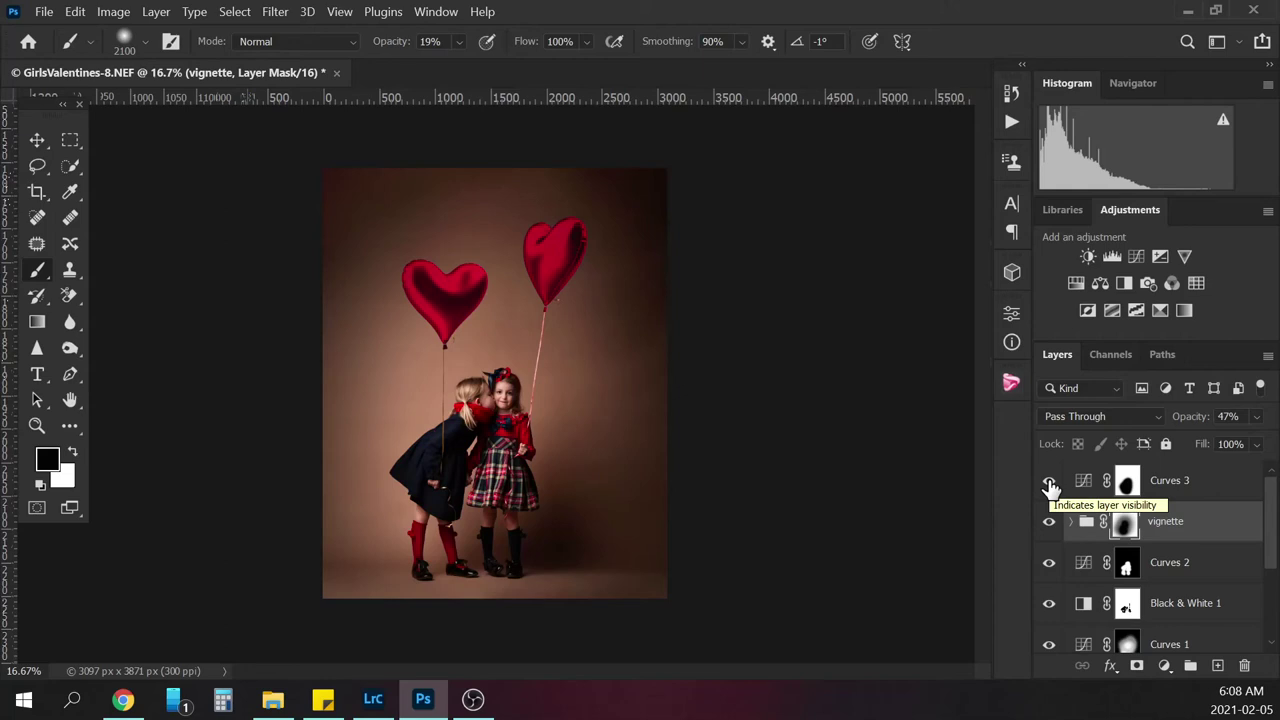
Select the Curves 3 layer, then switch to Lightroom Classic and open Paperbackdroptextures-35.NEF in Photoshop
{"action": "left_click", "coordinate": [1195, 486]}
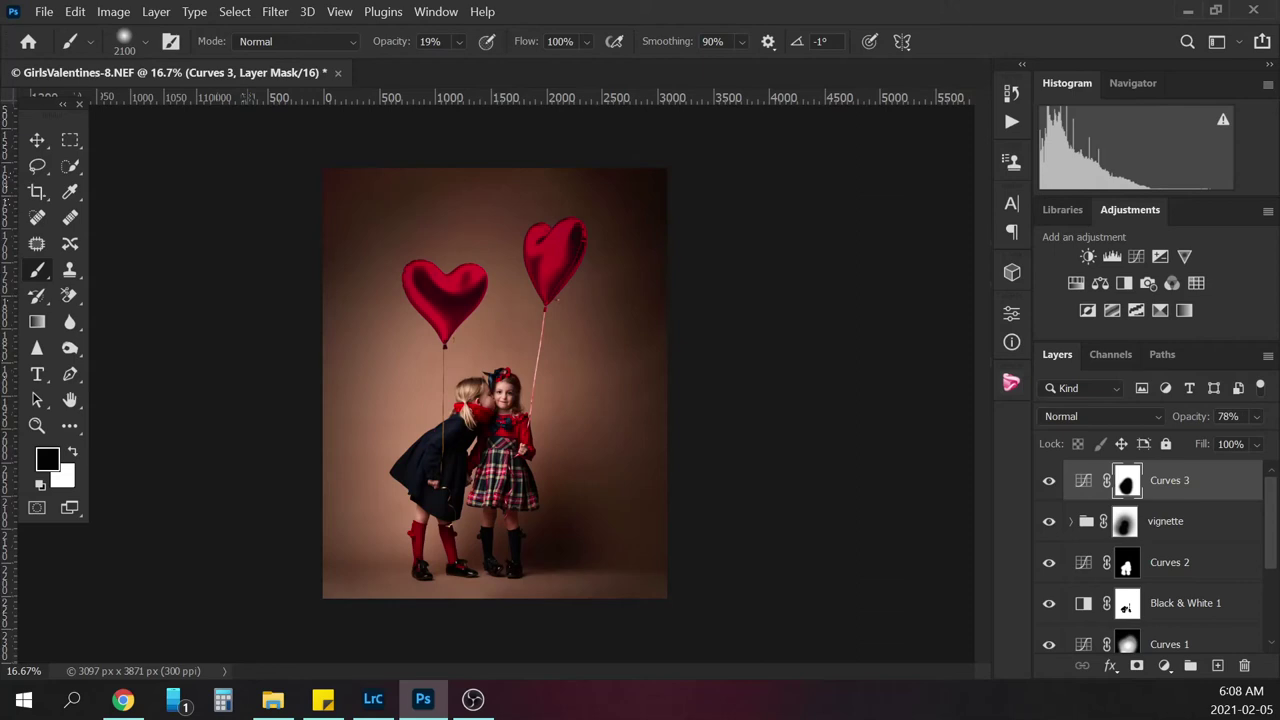
{"action": "key", "text": "alt+Tab"}
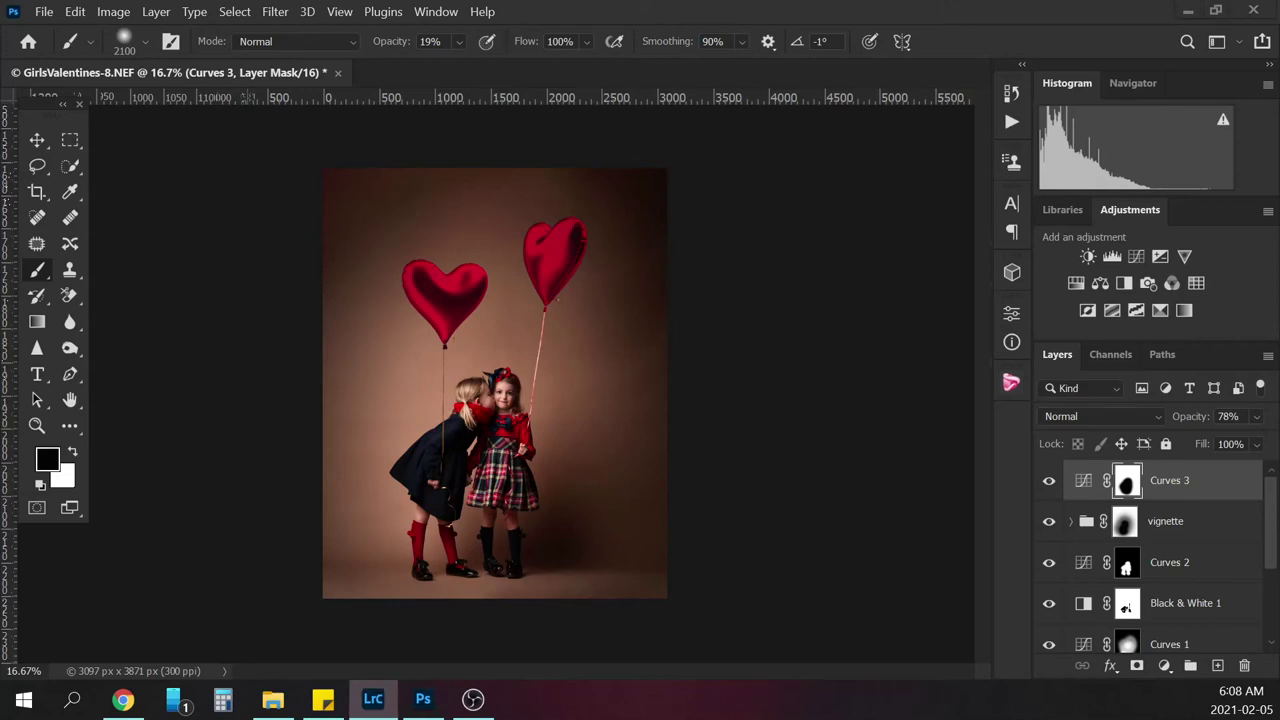
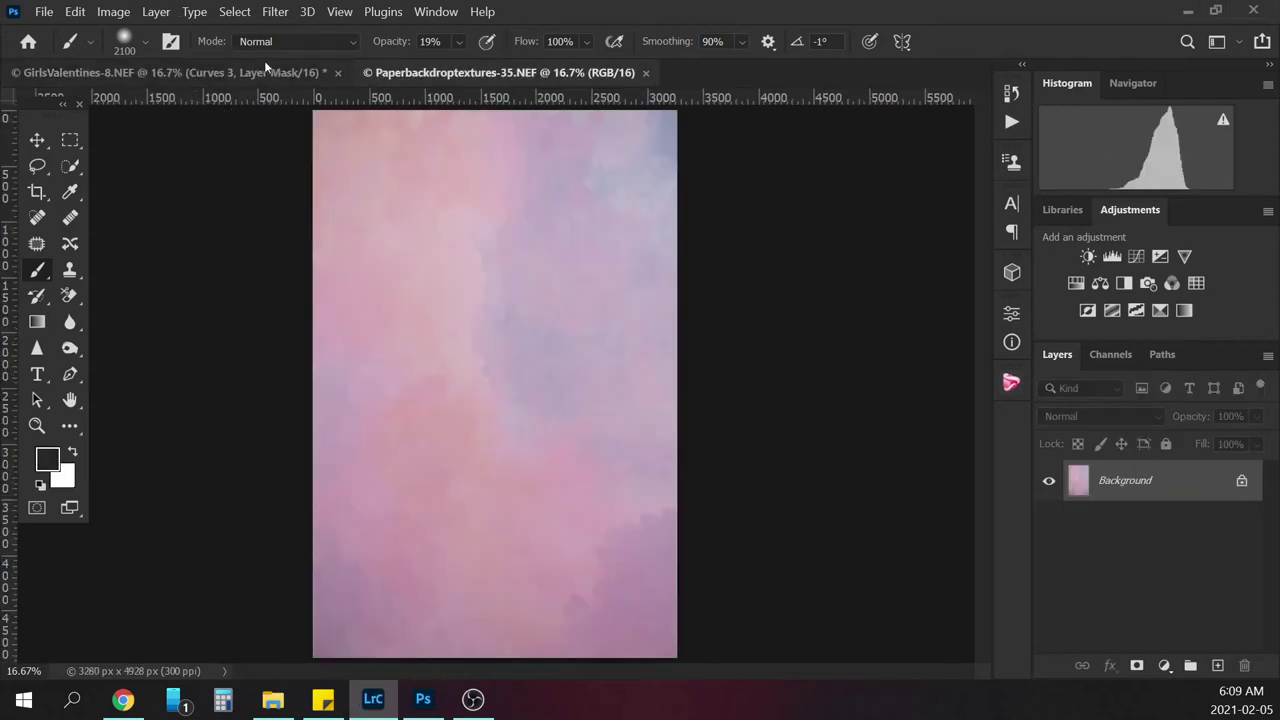
Duplicate the paper texture's Background layer into the GirlsValentines-8.NEF document
{"action": "left_click", "coordinate": [157, 12]}
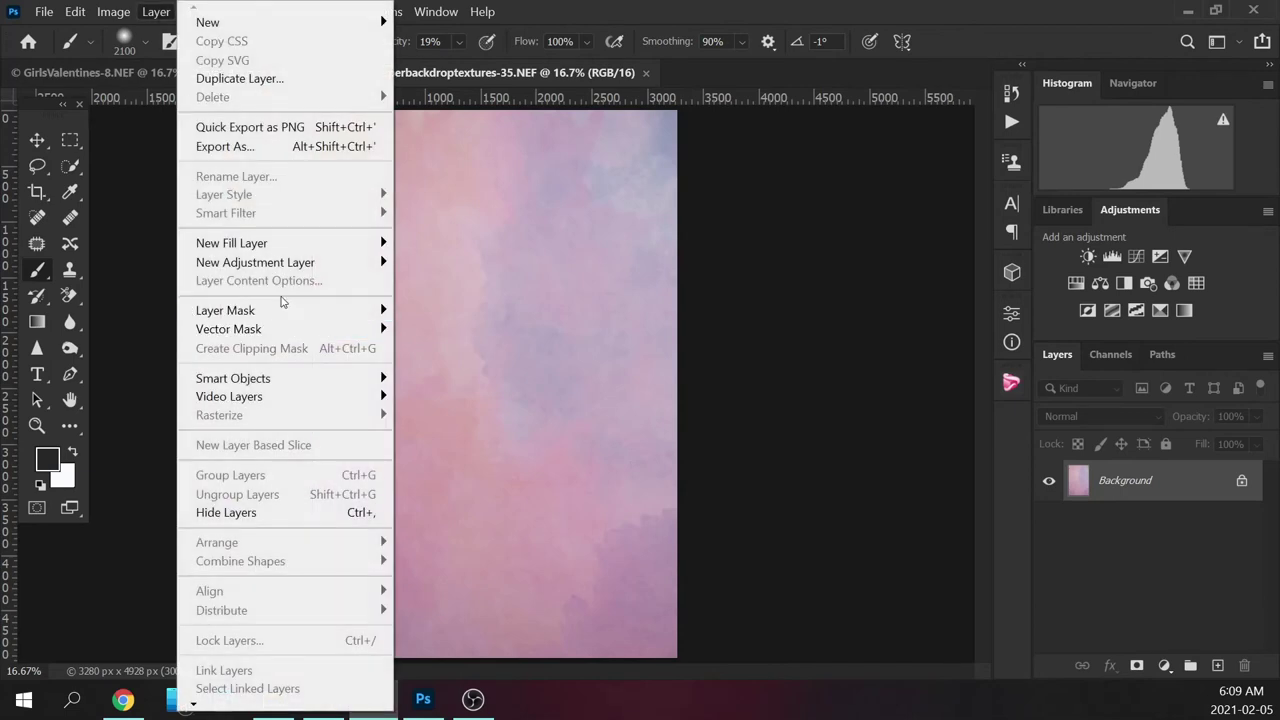
{"action": "left_click", "coordinate": [250, 82]}
{"action": "left_click", "coordinate": [615, 250]}
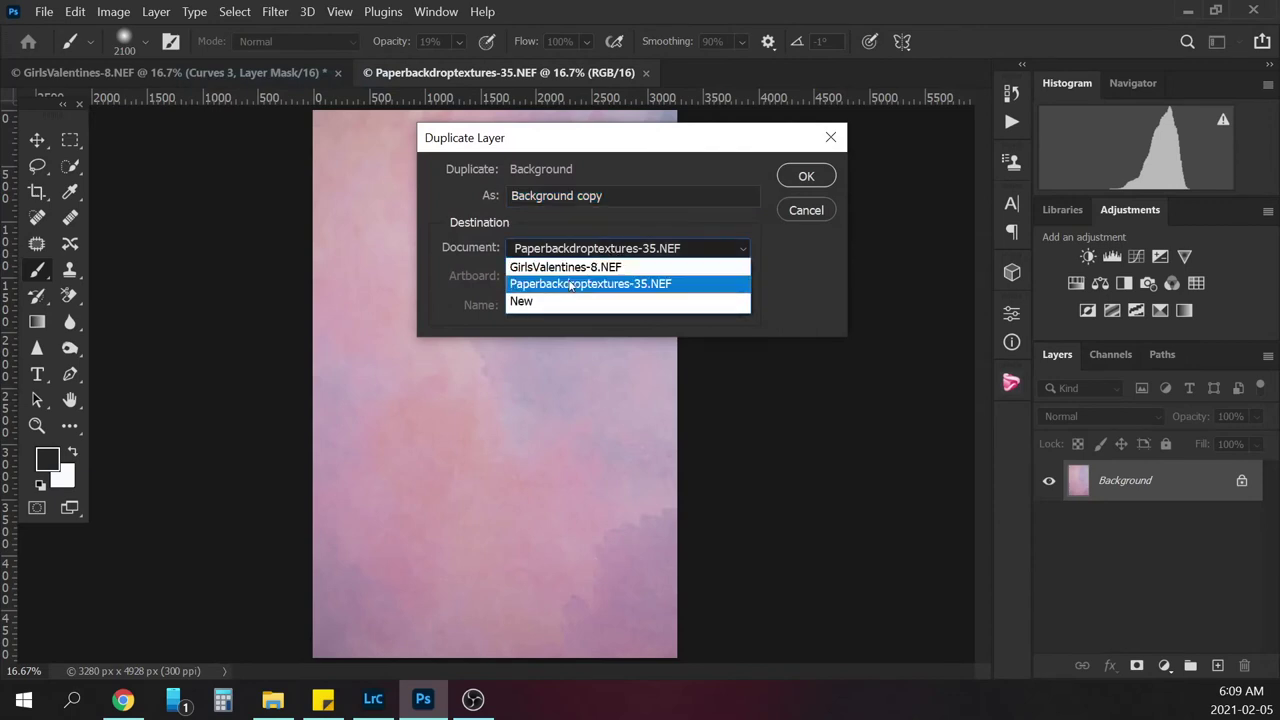
{"action": "left_click", "coordinate": [622, 263]}
{"action": "left_click", "coordinate": [806, 177]}
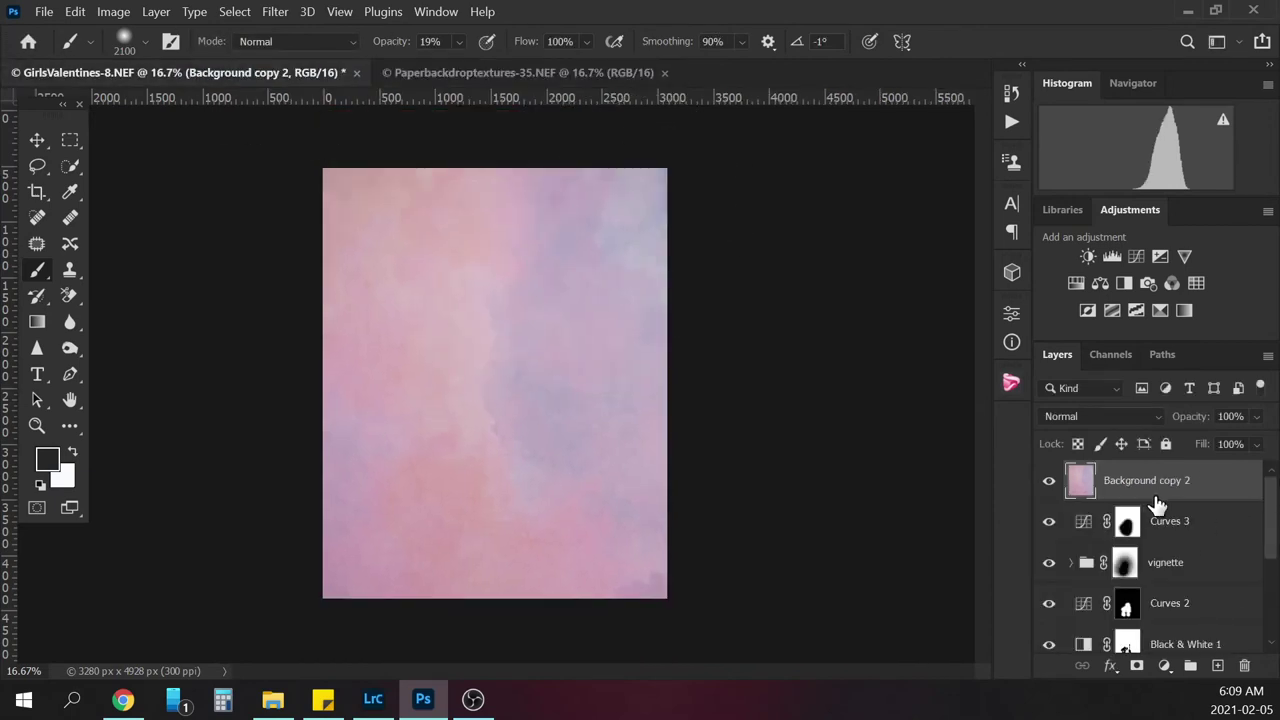
Set the pasted texture layer's blend mode to Soft Light and its opacity to 60%
{"action": "left_click", "coordinate": [1102, 416]}
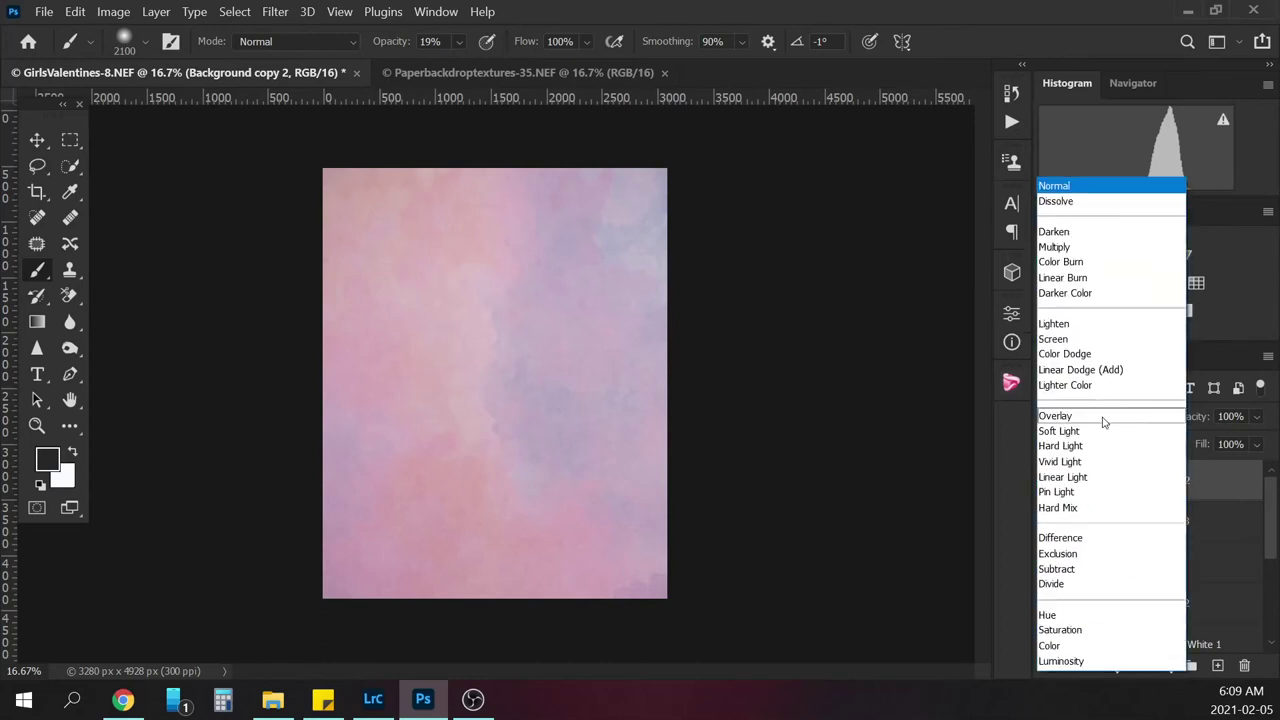
{"action": "left_click", "coordinate": [1068, 431]}
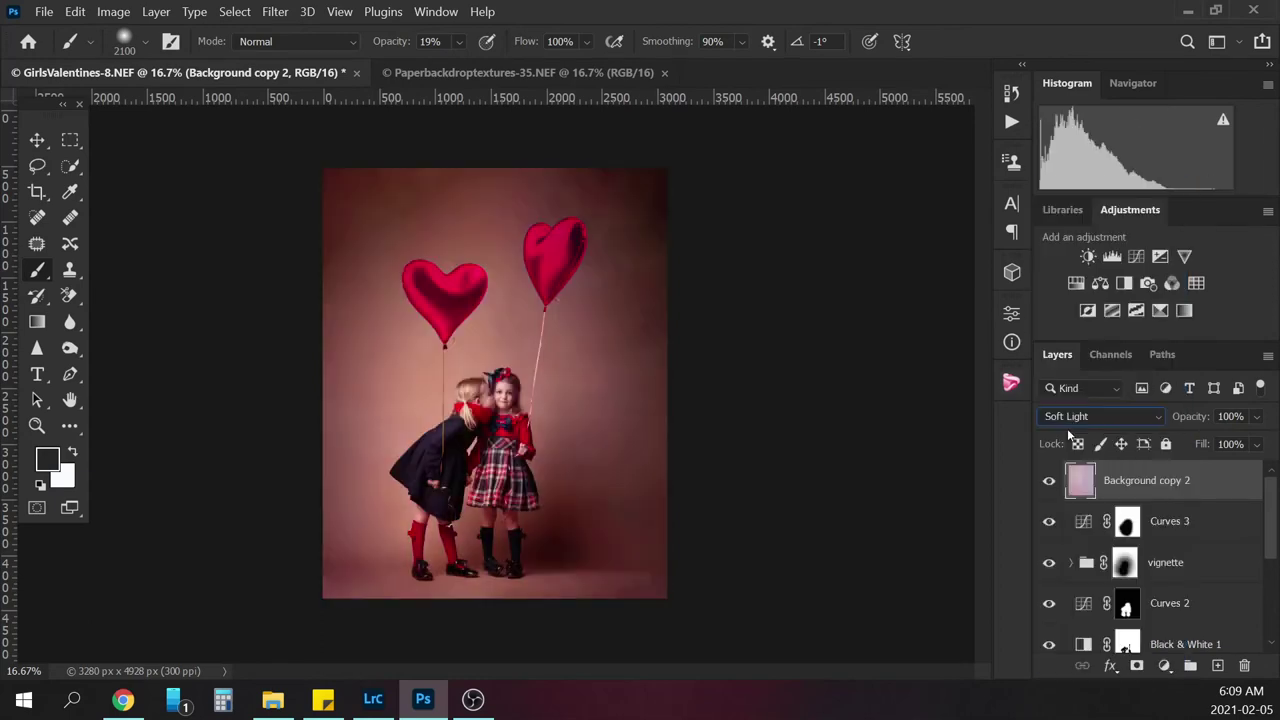
{"action": "key", "text": "Tab"}
{"action": "type", "text": "60"}
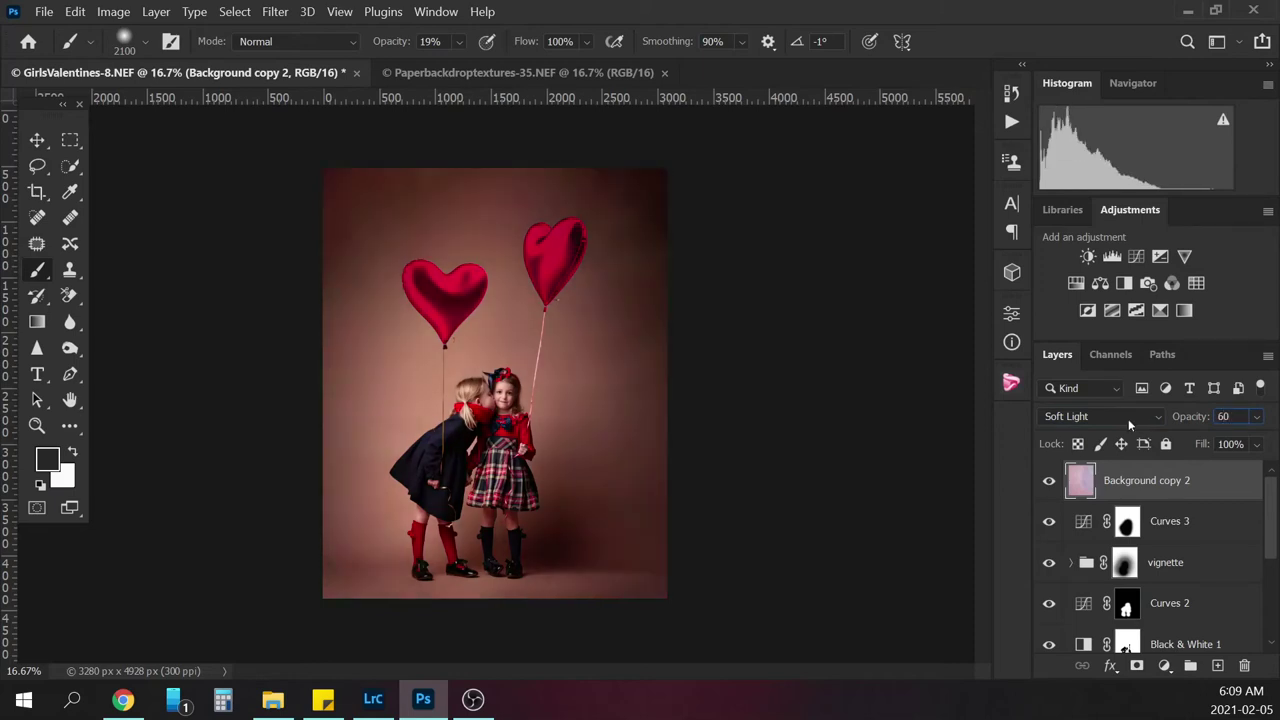
{"action": "type", "text": "."}
Add a layer mask to the texture layer and set the brush opacity to 100%
{"action": "left_click", "coordinate": [1136, 667]}
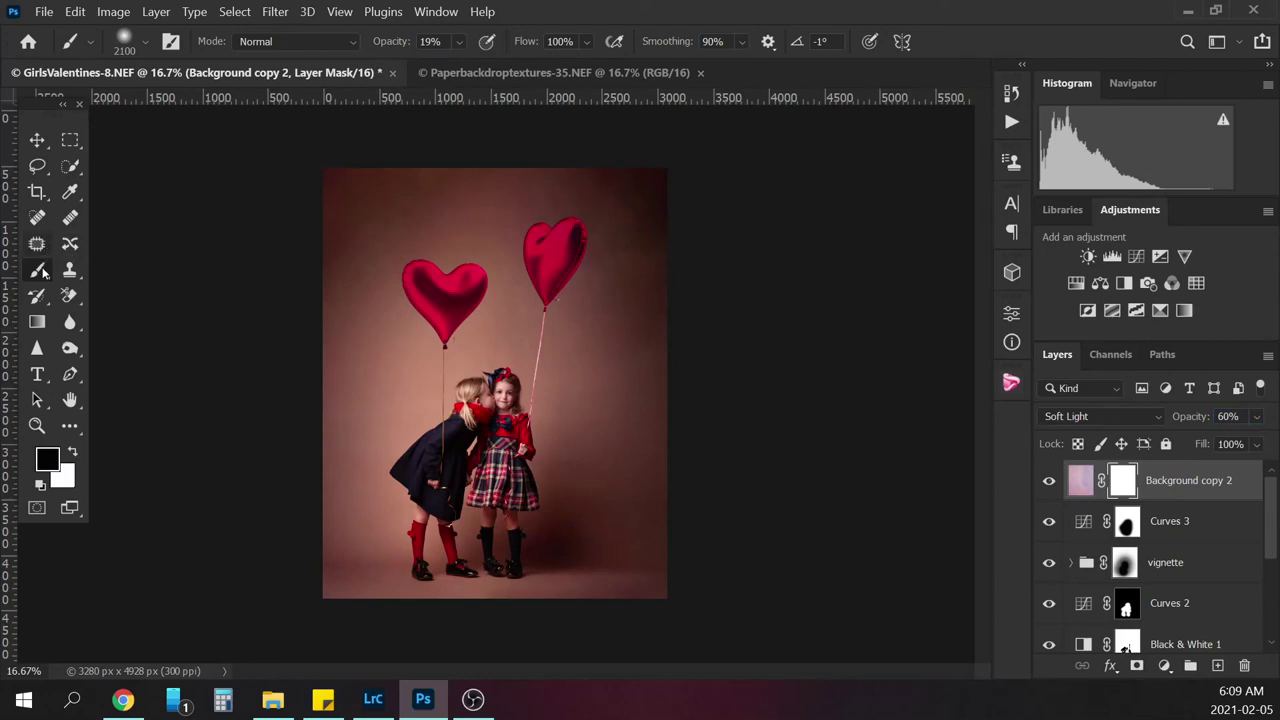
{"action": "left_click", "coordinate": [459, 42]}
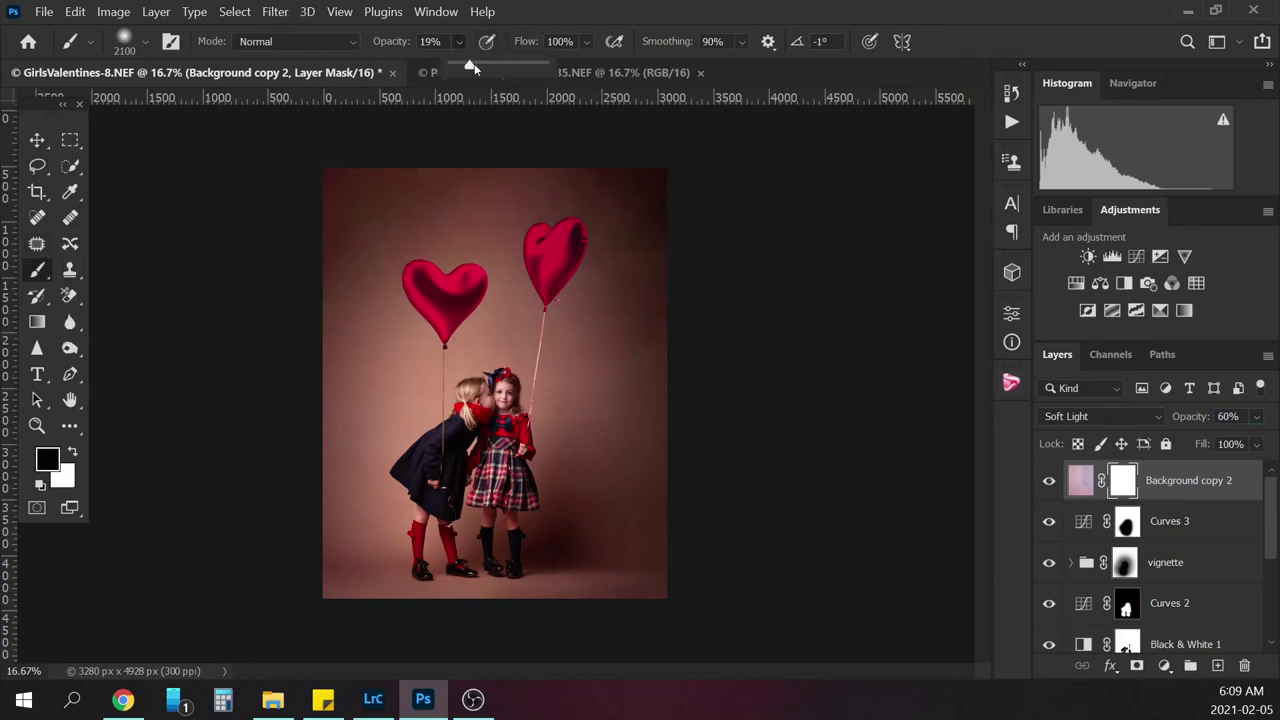
{"action": "left_click", "coordinate": [461, 42]}
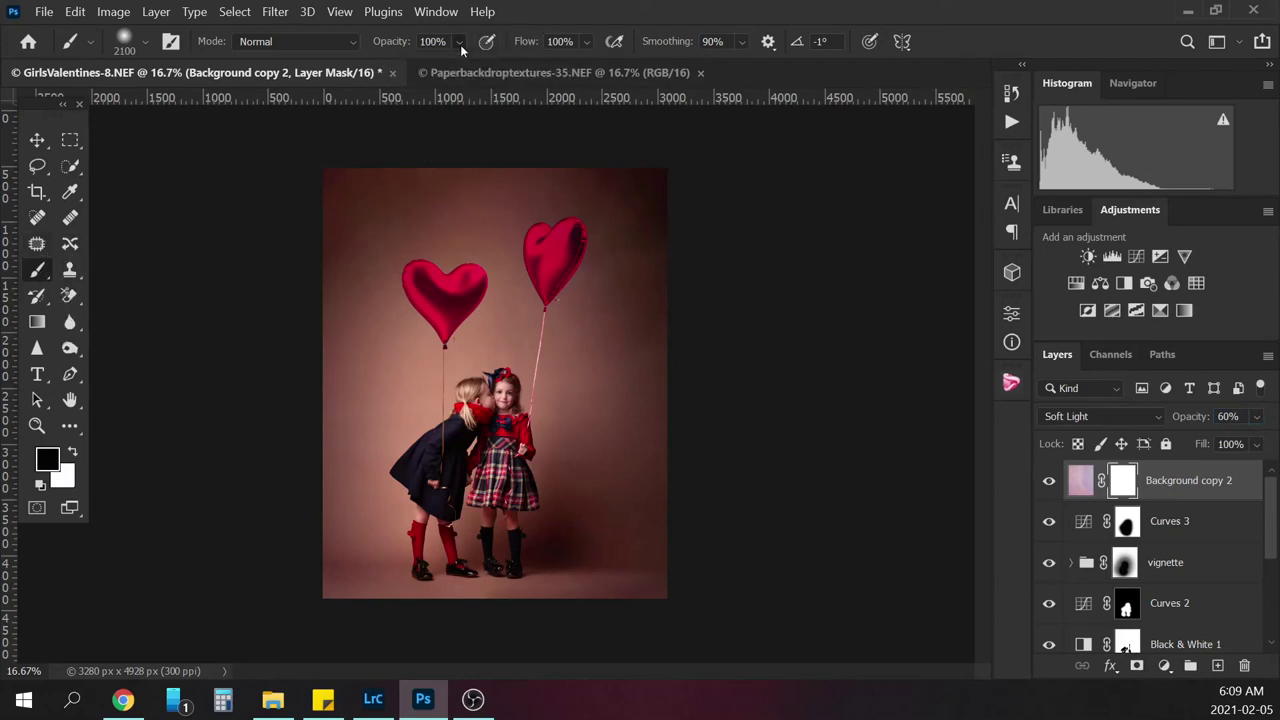
Reduce the brush size to 100 and paint black on the texture layer's mask over the girls' faces
{"action": "key", "text": "ctrl+plus"}
{"action": "key", "text": "ctrl+plus"}
{"action": "key", "text": "ctrl+plus"}
{"action": "key", "text": "ctrl+plus"}
{"action": "key", "text": "ctrl+plus"}
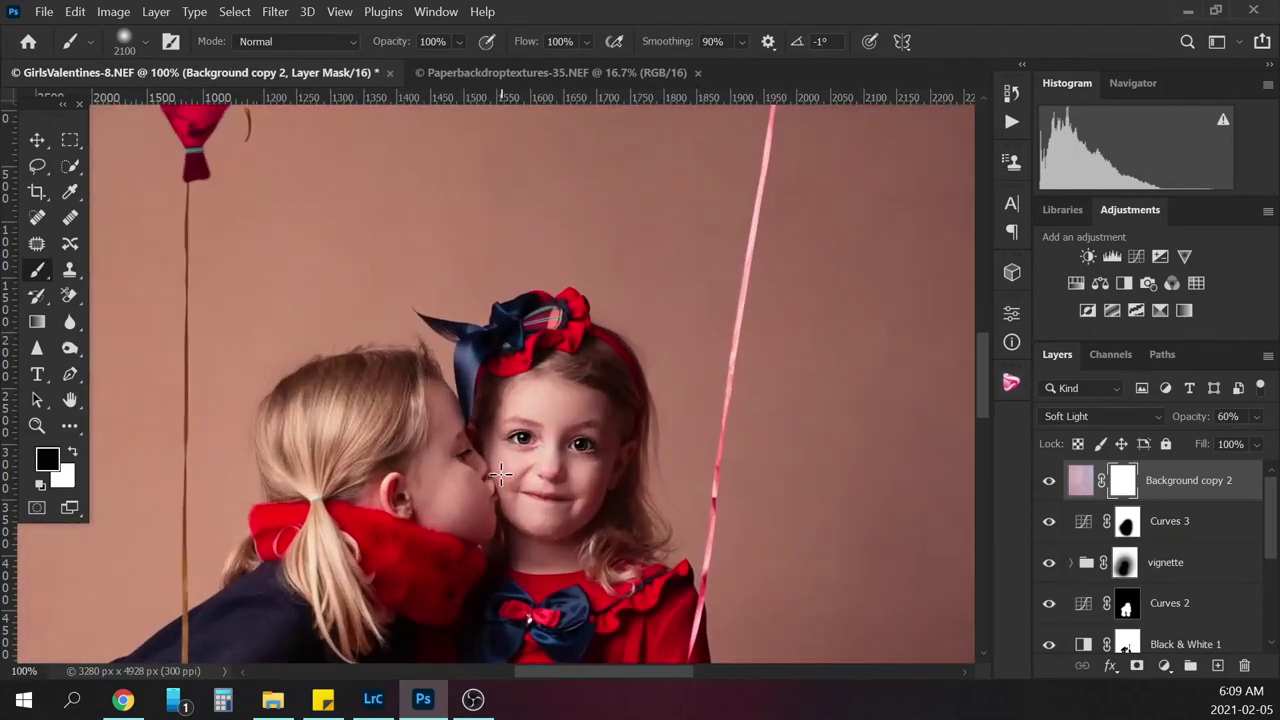
{"action": "key", "text": "bracketright"}
{"action": "key", "text": "bracketleft"}
{"action": "key", "text": "bracketleft"}
{"action": "key", "text": "bracketleft"}
{"action": "key", "text": "bracketleft"}
{"action": "key", "text": "bracketleft"}
{"action": "key", "text": "bracketleft"}
{"action": "key", "text": "bracketleft"}
{"action": "key", "text": "bracketleft"}
{"action": "key", "text": "bracketleft"}
{"action": "key", "text": "bracketleft"}
{"action": "key", "text": "bracketleft"}
{"action": "key", "text": "bracketleft"}
{"action": "key", "text": "bracketleft"}
{"action": "key", "text": "bracketleft"}
{"action": "key", "text": "bracketleft"}
{"action": "key", "text": "bracketleft"}
{"action": "key", "text": "bracketleft"}
{"action": "key", "text": "bracketleft"}
{"action": "key", "text": "bracketleft"}
{"action": "key", "text": "bracketleft"}
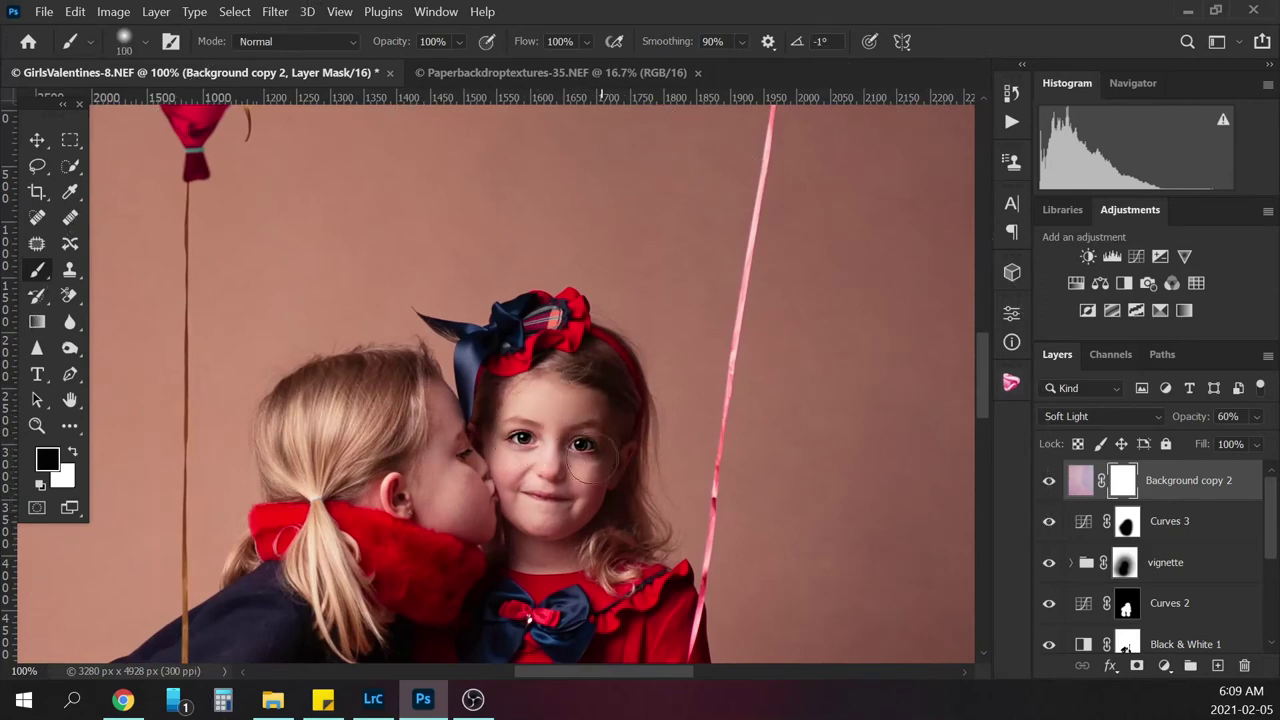
{"action": "left_click_drag", "start_coordinate": [540, 445], "coordinate": [507, 483]}
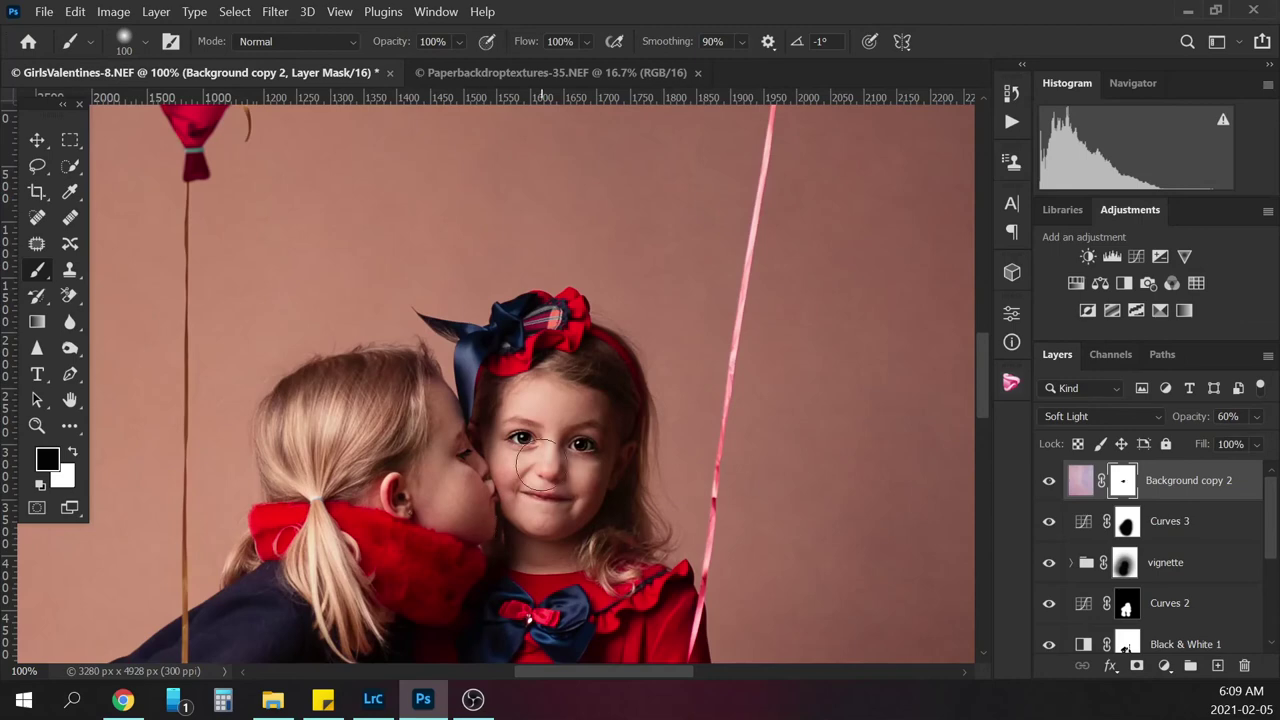
Reduce the brush size to 50 and mask the texture off the girls' hands and bare legs
{"action": "scroll", "coordinate": [981, 426], "scroll_direction": "down", "scroll_amount": 5}
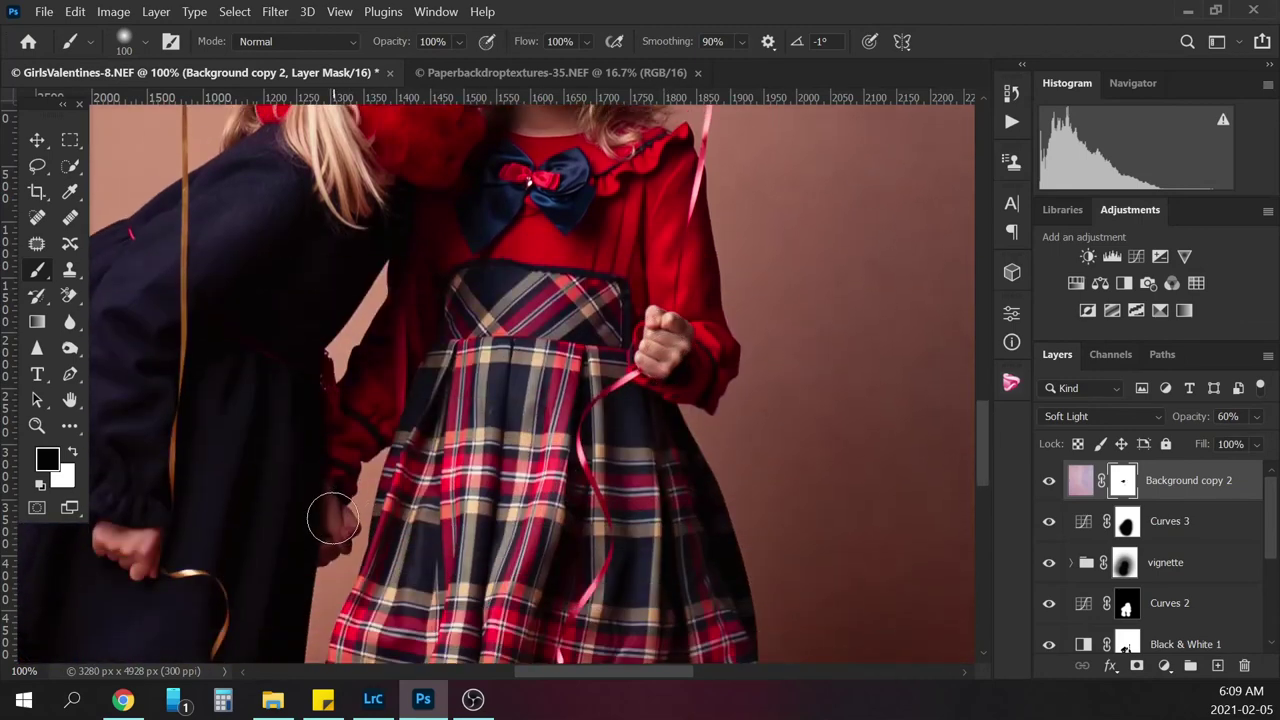
{"action": "key", "text": "bracketleft"}
{"action": "key", "text": "bracketleft"}
{"action": "key", "text": "bracketleft"}
{"action": "key", "text": "bracketleft"}
{"action": "key", "text": "bracketleft"}
{"action": "mouse_move", "coordinate": [124, 560]}
{"action": "left_mouse_down"}
{"action": "mouse_move", "coordinate": [105, 545]}
{"action": "mouse_move", "coordinate": [130, 550]}
{"action": "left_mouse_up"}
{"action": "left_click_drag", "start_coordinate": [981, 425], "coordinate": [979, 475]}
{"action": "mouse_move", "coordinate": [433, 363]}
{"action": "left_mouse_down"}
{"action": "mouse_move", "coordinate": [423, 443]}
{"action": "mouse_move", "coordinate": [464, 445]}
{"action": "mouse_move", "coordinate": [473, 417]}
{"action": "left_mouse_up"}
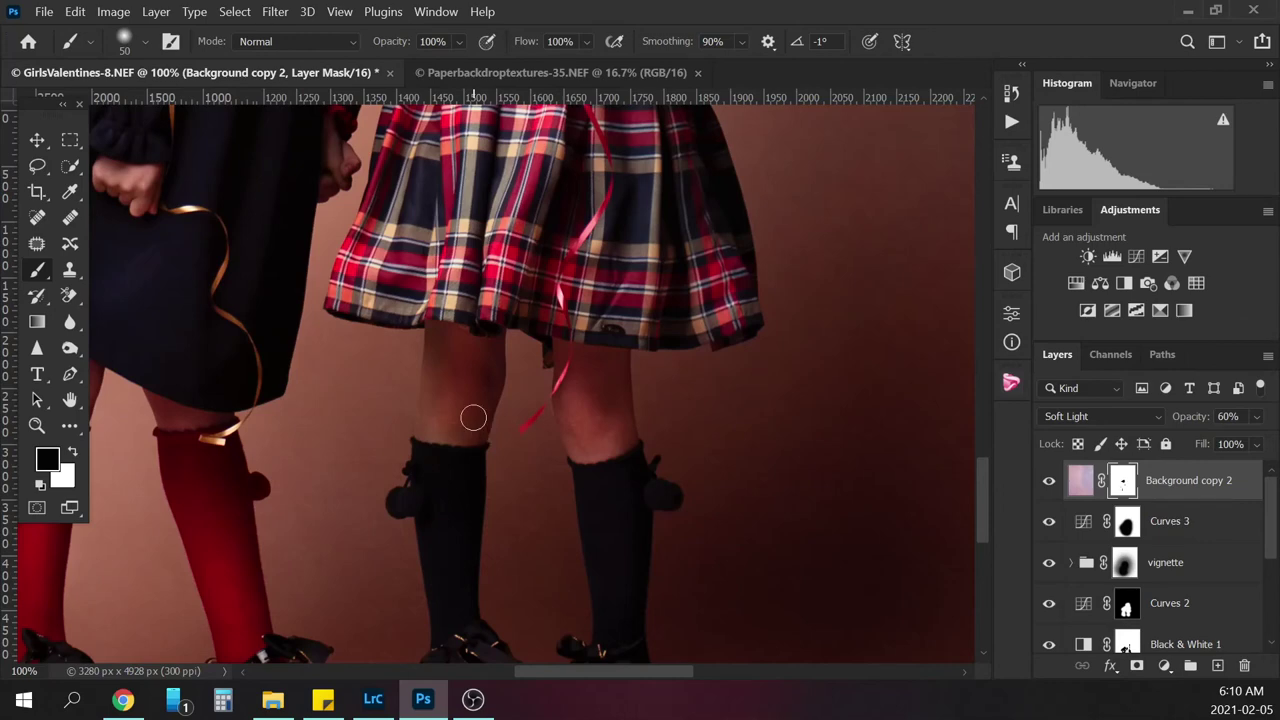
{"action": "mouse_move", "coordinate": [471, 414]}
{"action": "left_mouse_down"}
{"action": "mouse_move", "coordinate": [461, 353]}
{"action": "mouse_move", "coordinate": [449, 373]}
{"action": "mouse_move", "coordinate": [476, 370]}
{"action": "mouse_move", "coordinate": [441, 337]}
{"action": "mouse_move", "coordinate": [431, 436]}
{"action": "mouse_move", "coordinate": [454, 338]}
{"action": "mouse_move", "coordinate": [456, 438]}
{"action": "mouse_move", "coordinate": [470, 404]}
{"action": "mouse_move", "coordinate": [473, 432]}
{"action": "mouse_move", "coordinate": [487, 344]}
{"action": "mouse_move", "coordinate": [491, 362]}
{"action": "mouse_move", "coordinate": [480, 430]}
{"action": "mouse_move", "coordinate": [443, 442]}
{"action": "mouse_move", "coordinate": [453, 353]}
{"action": "mouse_move", "coordinate": [625, 346]}
{"action": "mouse_move", "coordinate": [572, 394]}
{"action": "mouse_move", "coordinate": [578, 368]}
{"action": "mouse_move", "coordinate": [589, 464]}
{"action": "mouse_move", "coordinate": [613, 446]}
{"action": "mouse_move", "coordinate": [605, 381]}
{"action": "mouse_move", "coordinate": [623, 437]}
{"action": "mouse_move", "coordinate": [617, 363]}
{"action": "mouse_move", "coordinate": [569, 383]}
{"action": "left_mouse_up"}
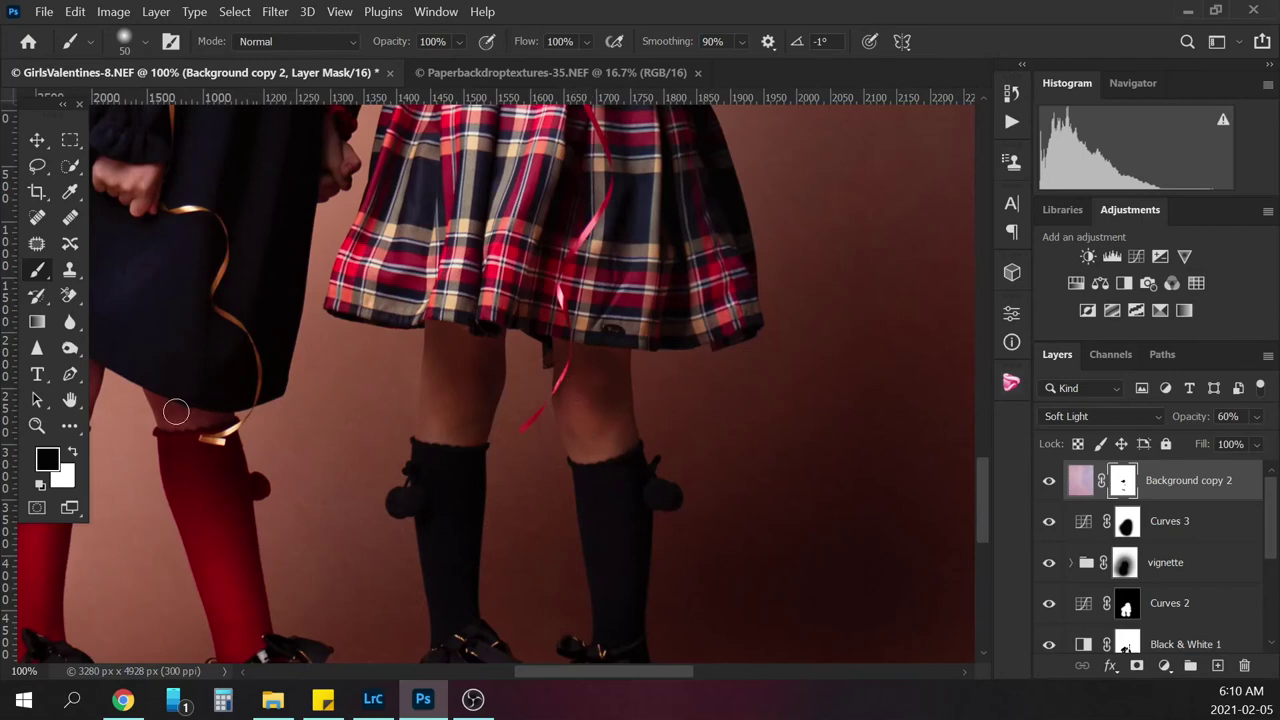
{"action": "left_click_drag", "start_coordinate": [652, 680], "coordinate": [608, 680]}
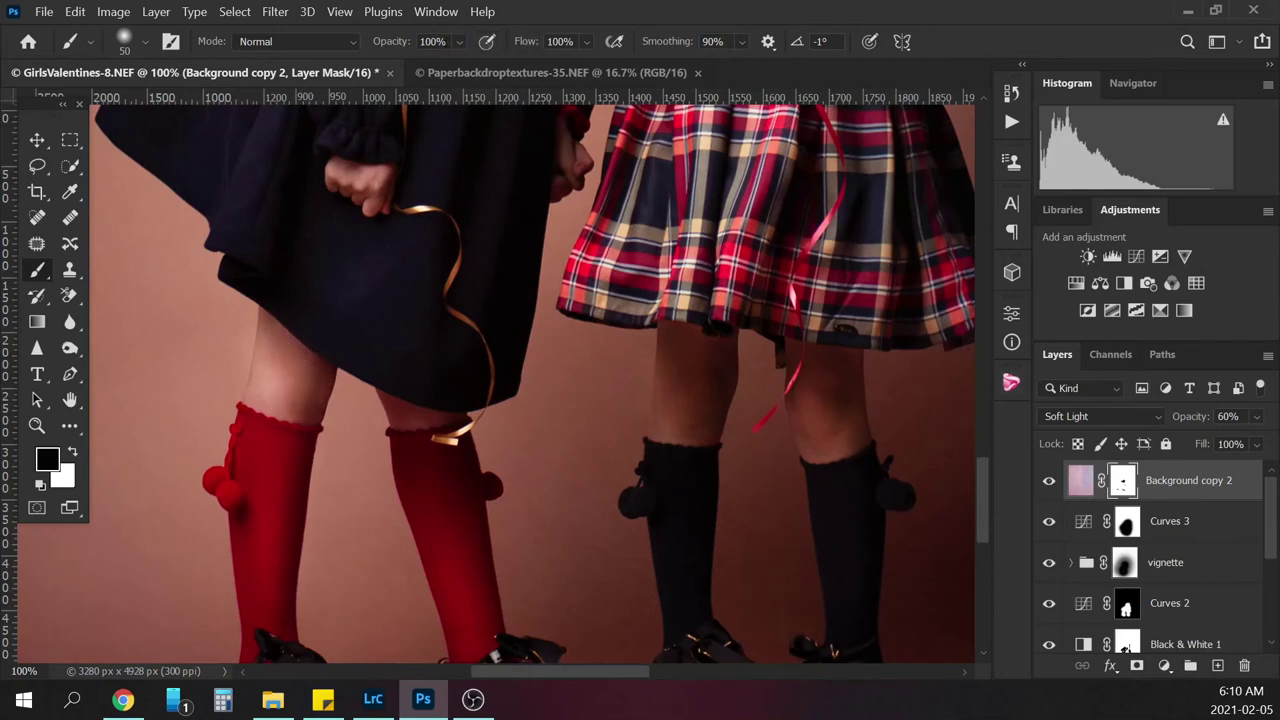
Lower the brush opacity to 40%, enlarge the brush to 500, and partly mask the texture off the girls' clothing
{"action": "left_click", "coordinate": [405, 36]}
{"action": "type", "text": "0"}
{"action": "key", "text": "ctrl+minus"}
{"action": "key", "text": "ctrl+minus"}
{"action": "key", "text": "ctrl+minus"}
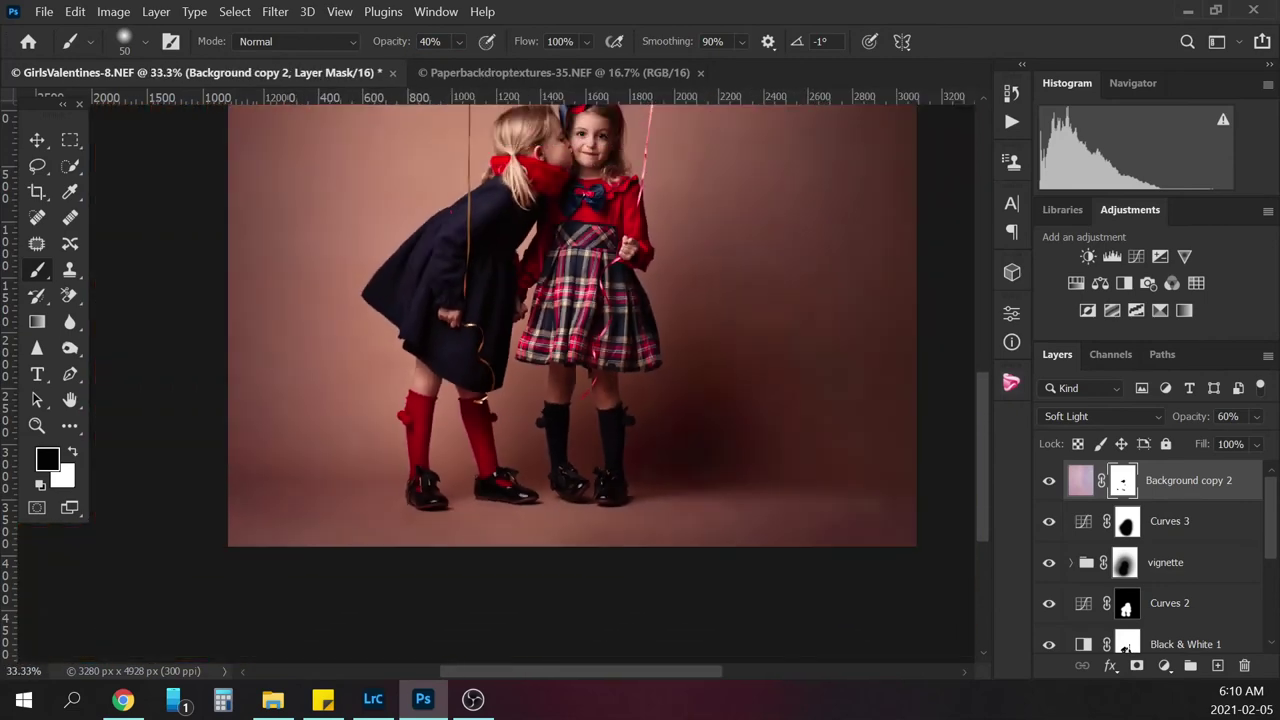
{"action": "key", "text": "ctrl+minus"}
{"action": "key", "text": "ctrl+minus"}
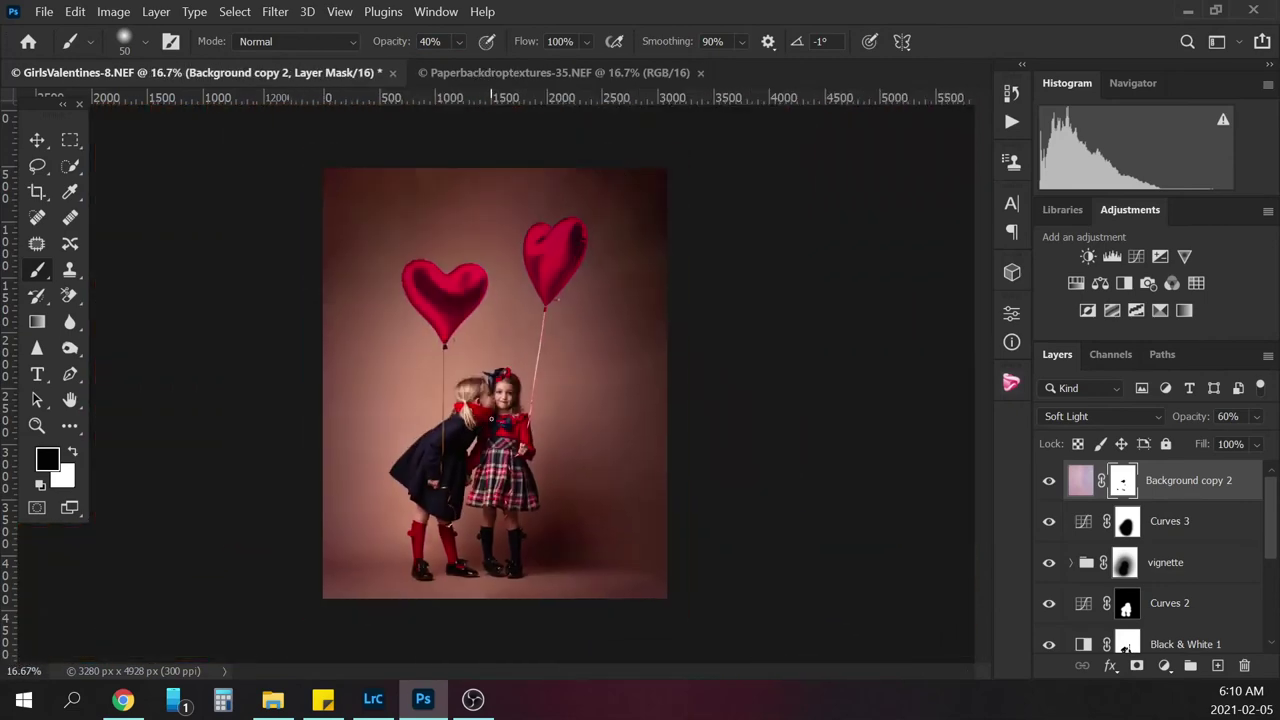
{"action": "key", "text": "bracketright"}
{"action": "key", "text": "bracketright"}
{"action": "key", "text": "bracketright"}
{"action": "key", "text": "bracketright"}
{"action": "key", "text": "bracketright"}
{"action": "key", "text": "bracketright"}
{"action": "key", "text": "bracketright"}
{"action": "key", "text": "bracketright"}
{"action": "key", "text": "bracketright"}
{"action": "key", "text": "bracketright"}
{"action": "key", "text": "bracketright"}
{"action": "key", "text": "bracketright"}
Set the brush to 15% opacity and size 1000, and softly paint the texture mask over and around the girls
{"action": "left_click", "coordinate": [458, 42]}
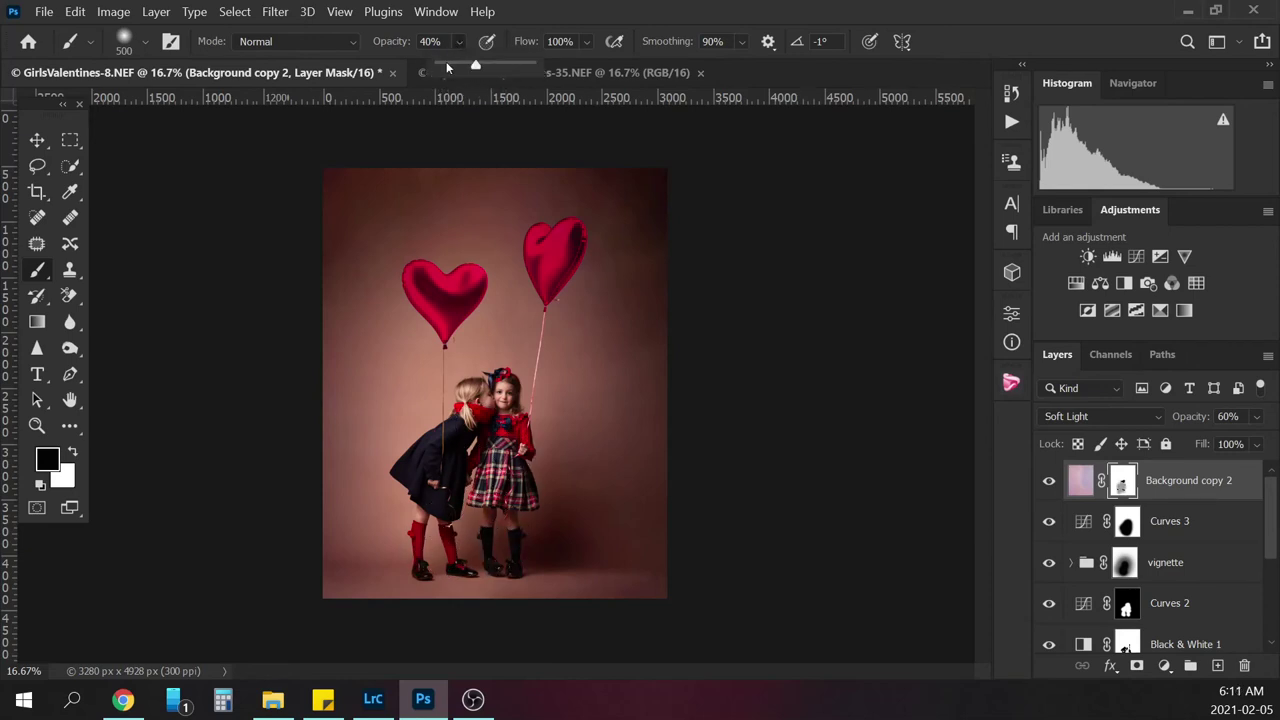
{"action": "left_click_drag", "start_coordinate": [447, 67], "coordinate": [442, 67]}
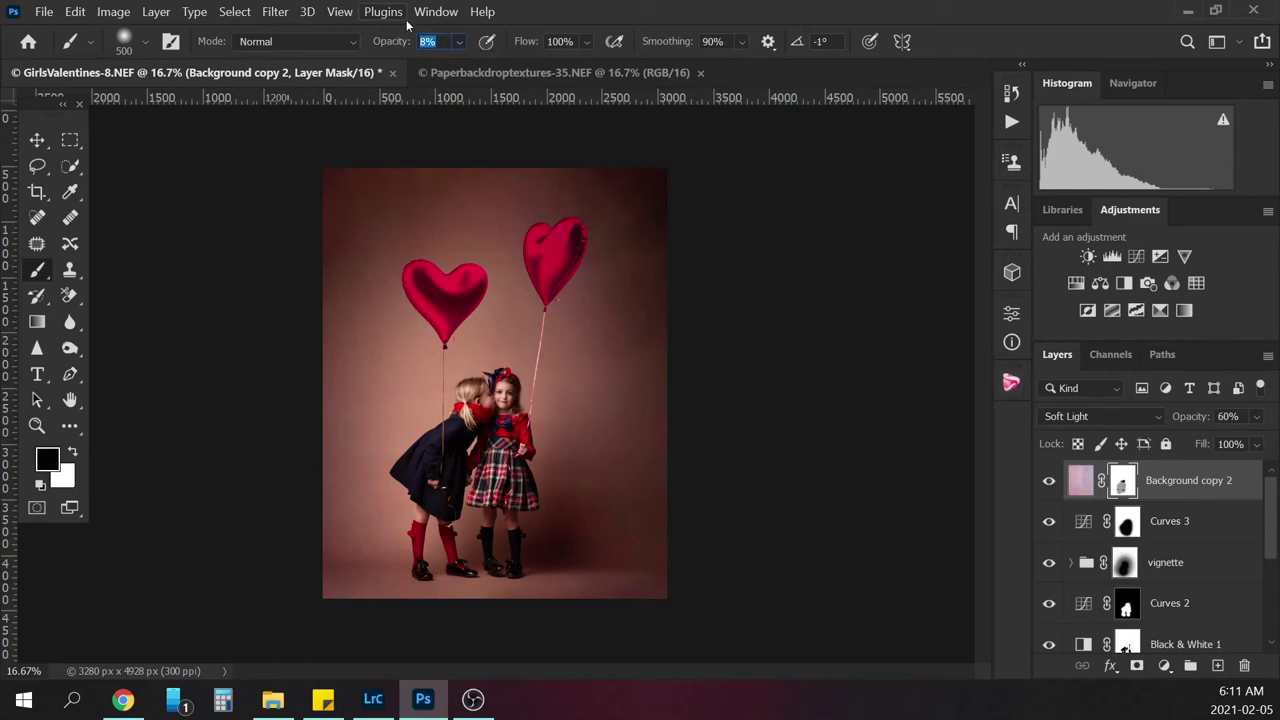
{"action": "key", "text": "bracketright"}
{"action": "key", "text": "bracketright"}
{"action": "key", "text": "bracketright"}
{"action": "key", "text": "bracketright"}
{"action": "key", "text": "bracketright"}
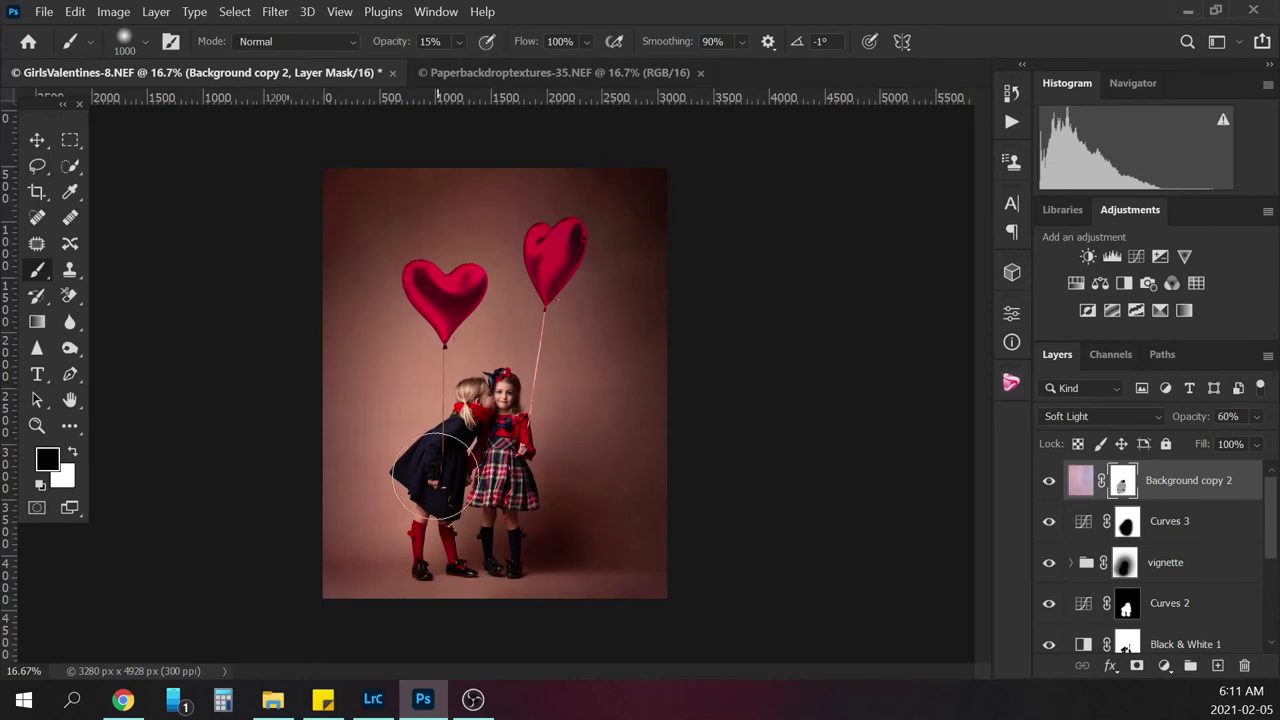
{"action": "mouse_move", "coordinate": [520, 522]}
{"action": "left_mouse_down"}
{"action": "mouse_move", "coordinate": [452, 535]}
{"action": "mouse_move", "coordinate": [444, 500]}
{"action": "mouse_move", "coordinate": [521, 404]}
{"action": "left_mouse_up"}
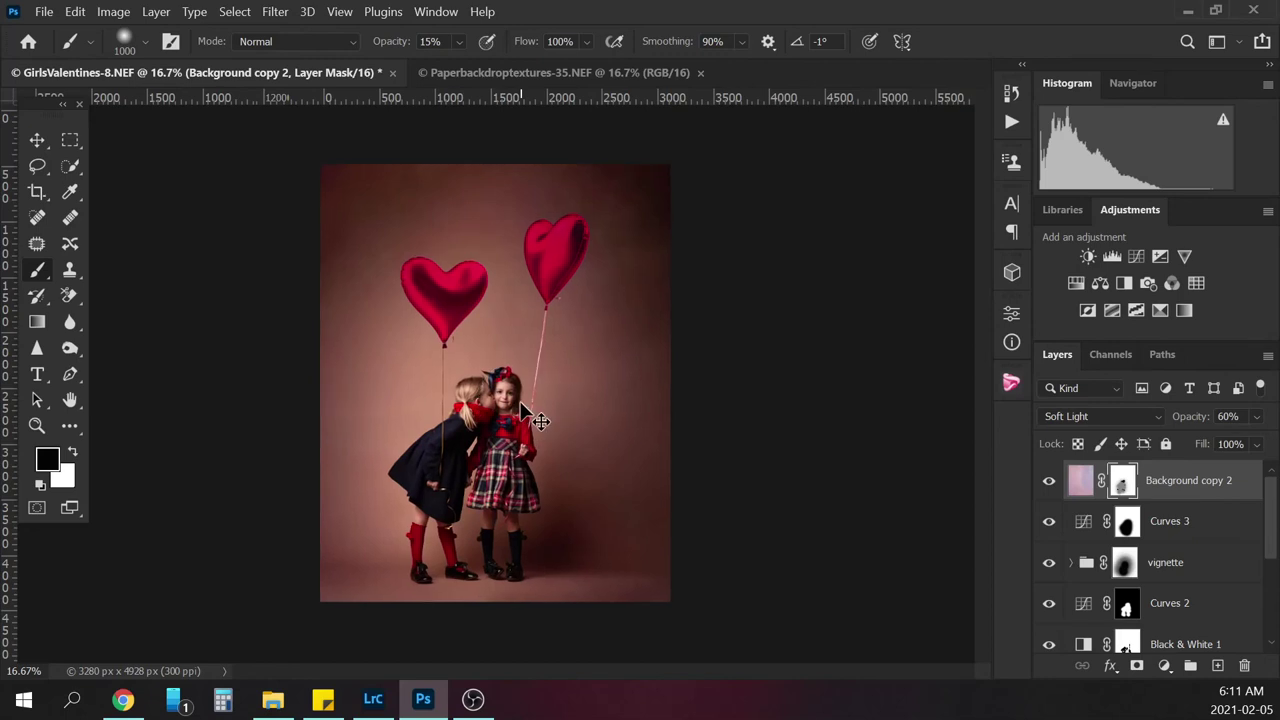
{"action": "scroll", "coordinate": [522, 402], "scroll_direction": "up", "scroll_amount": 2}
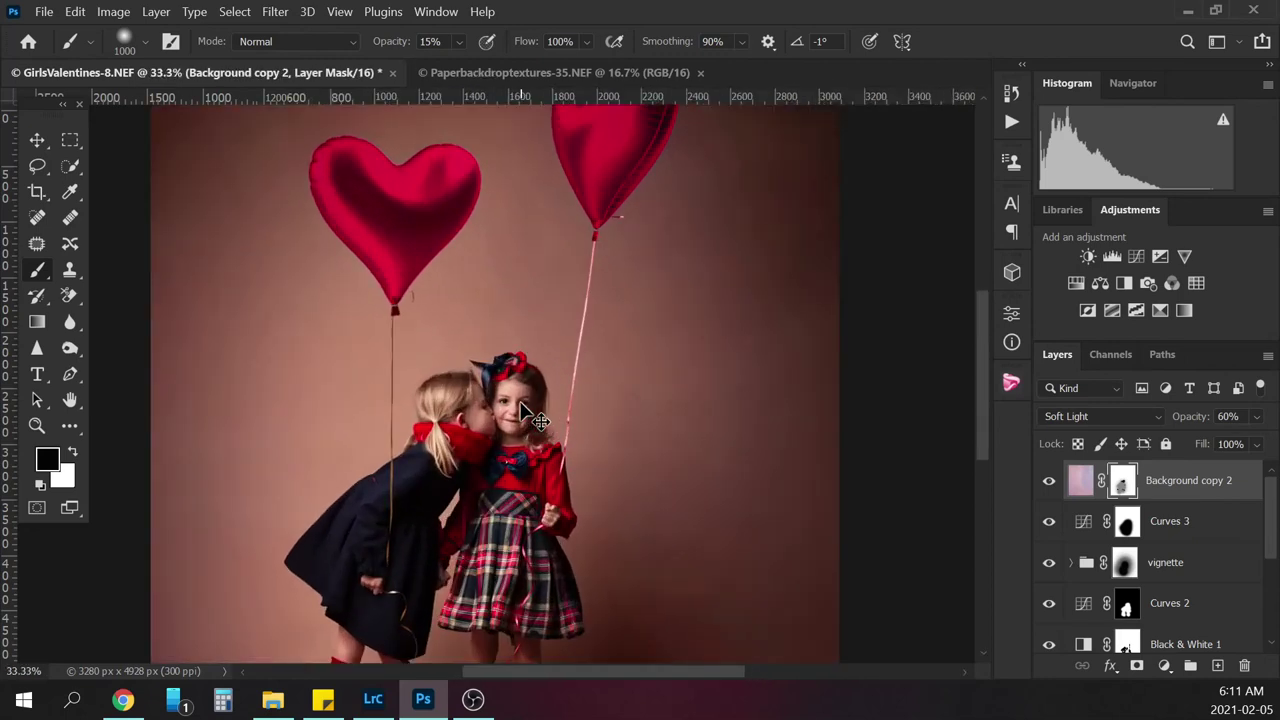
{"action": "left_click_drag", "start_coordinate": [986, 387], "coordinate": [978, 438]}
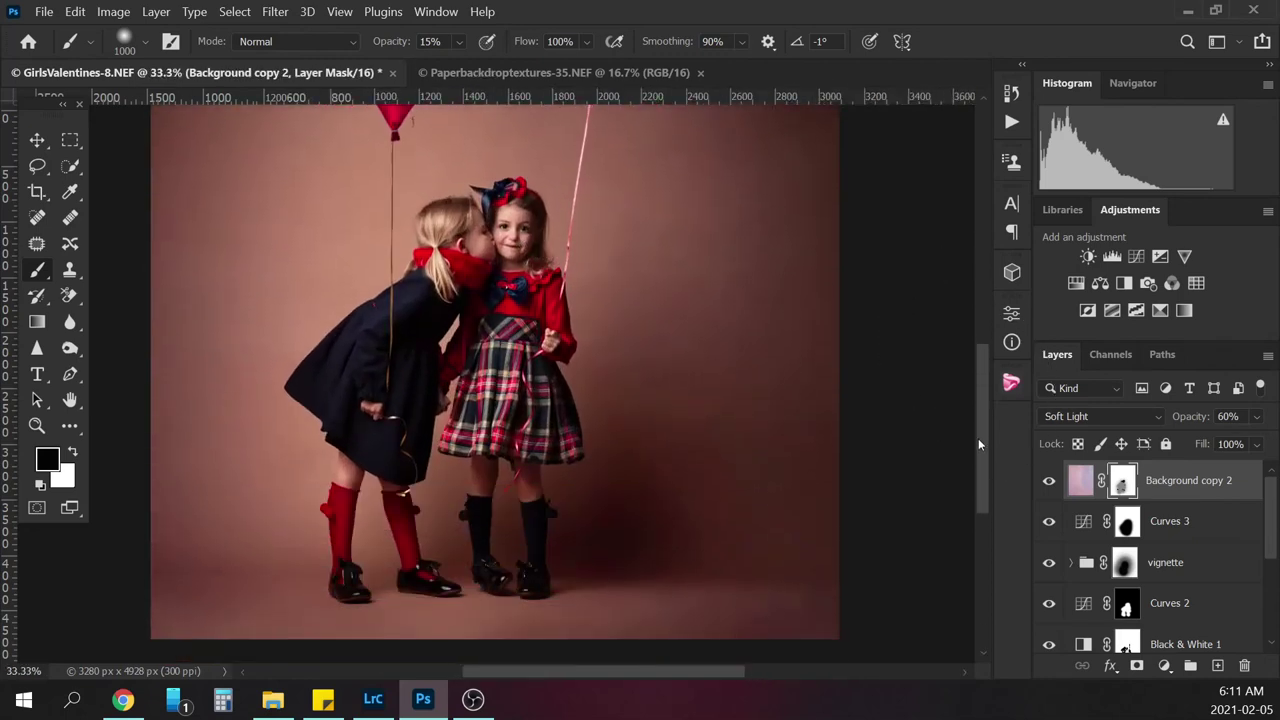
{"action": "key", "text": "ctrl+minus"}
{"action": "key", "text": "ctrl+minus"}
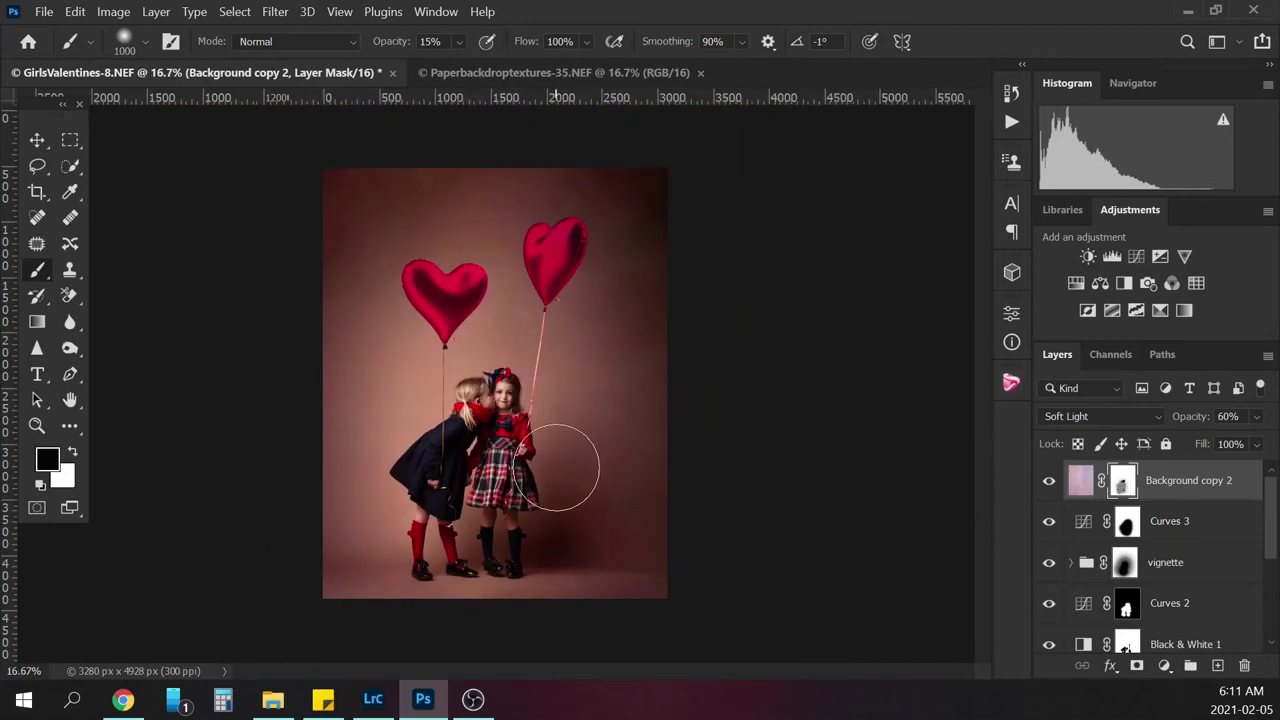
{"action": "left_click_drag", "start_coordinate": [566, 392], "coordinate": [497, 527]}
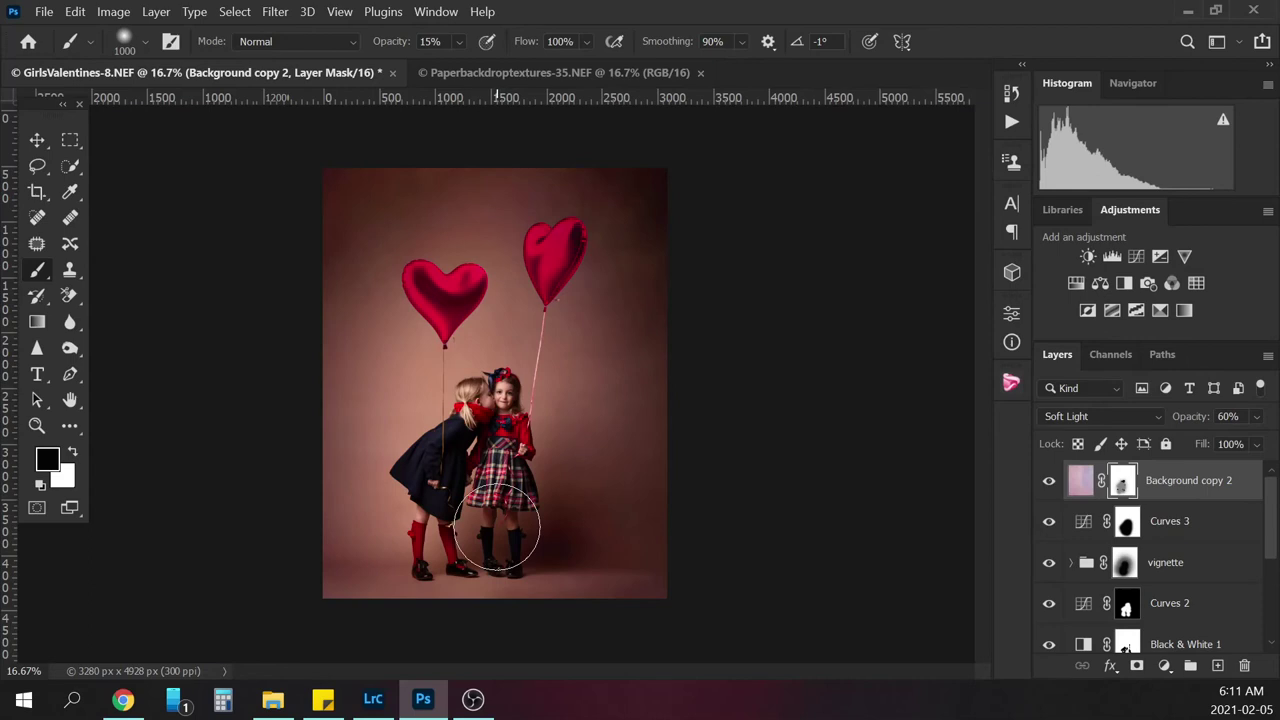
Add a Solid Color fill layer in light pink #fba6ea above the texture layer
{"action": "left_click", "coordinate": [1164, 665]}
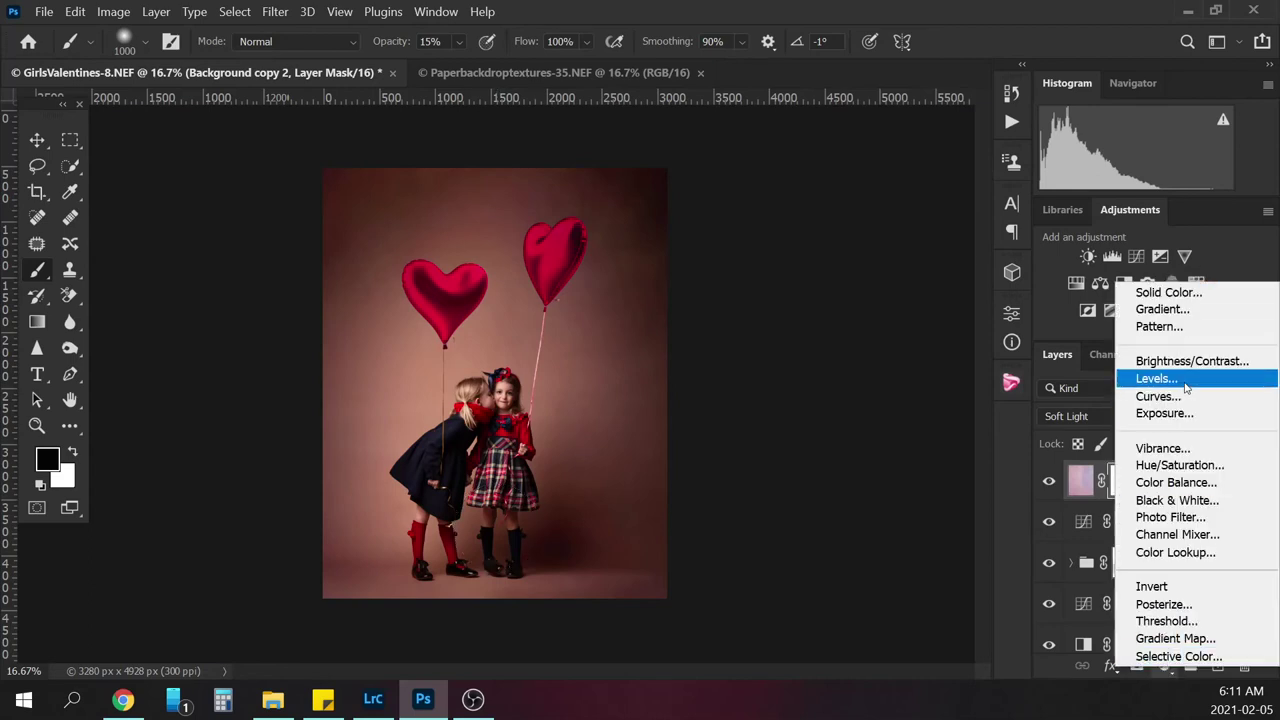
{"action": "left_click", "coordinate": [1188, 292]}
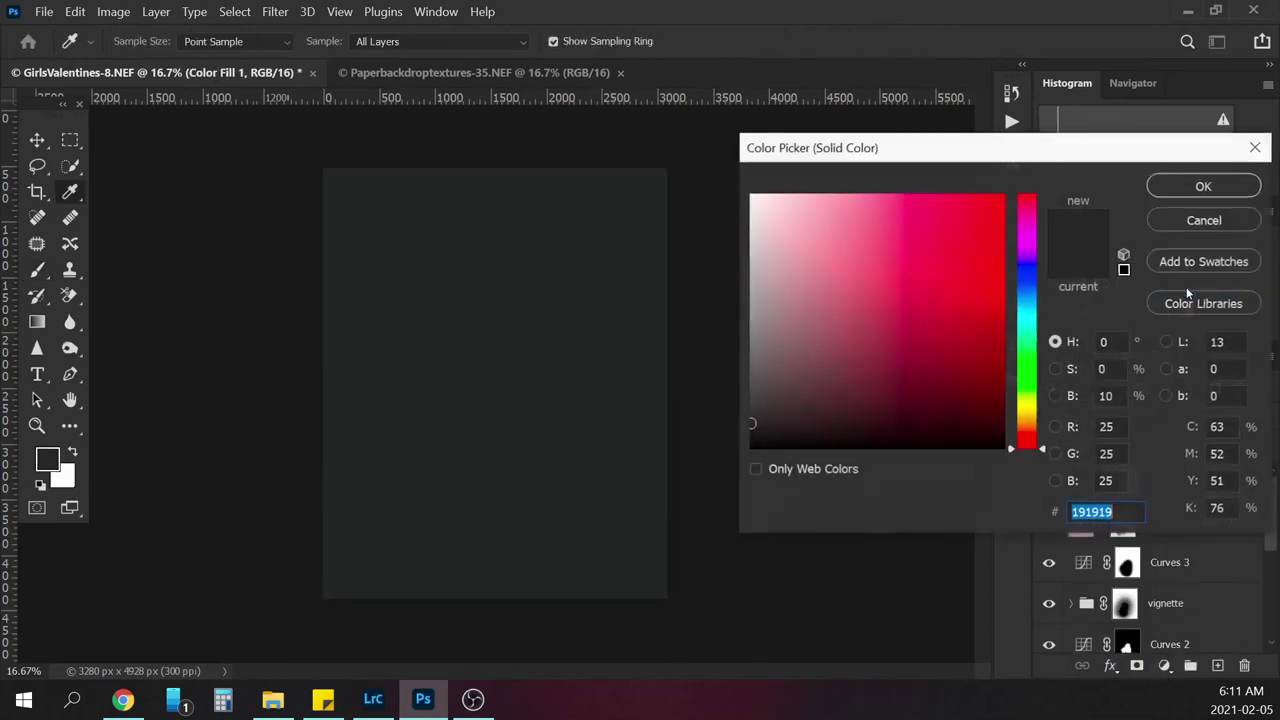
{"action": "left_click", "coordinate": [1025, 241]}
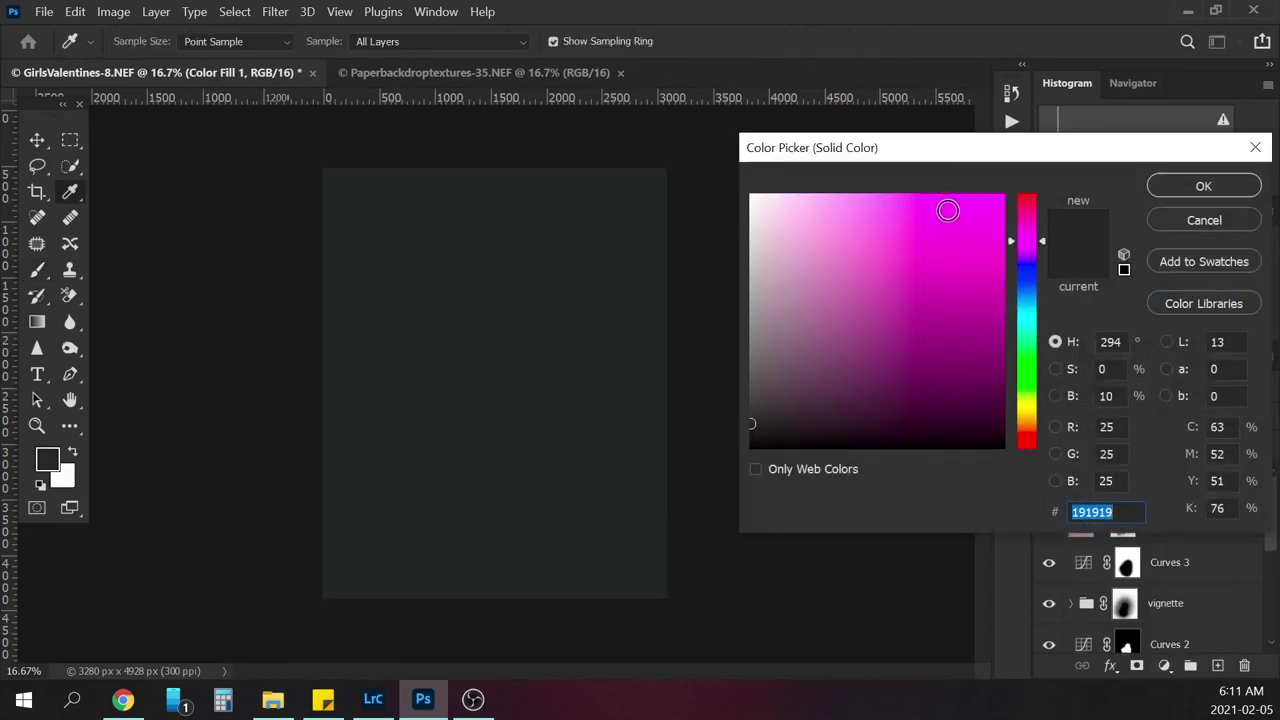
{"action": "left_click", "coordinate": [1027, 228]}
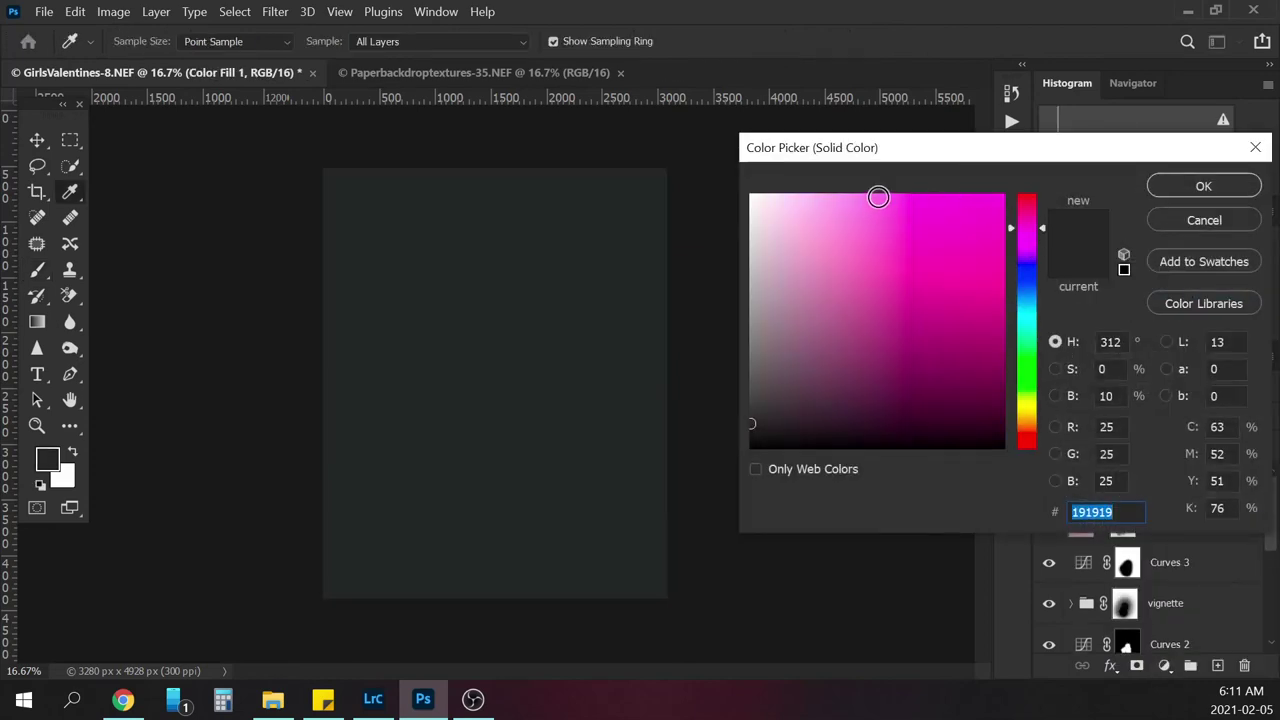
{"action": "left_click", "coordinate": [877, 198]}
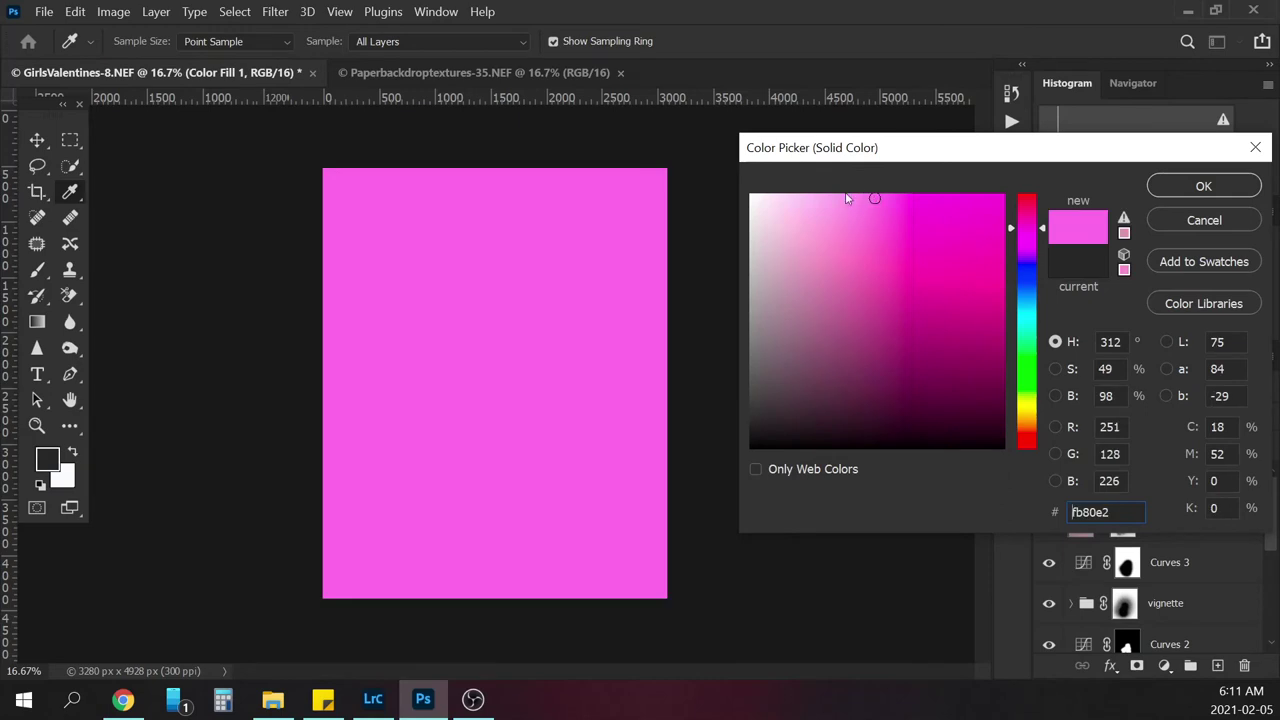
{"action": "left_click", "coordinate": [838, 197]}
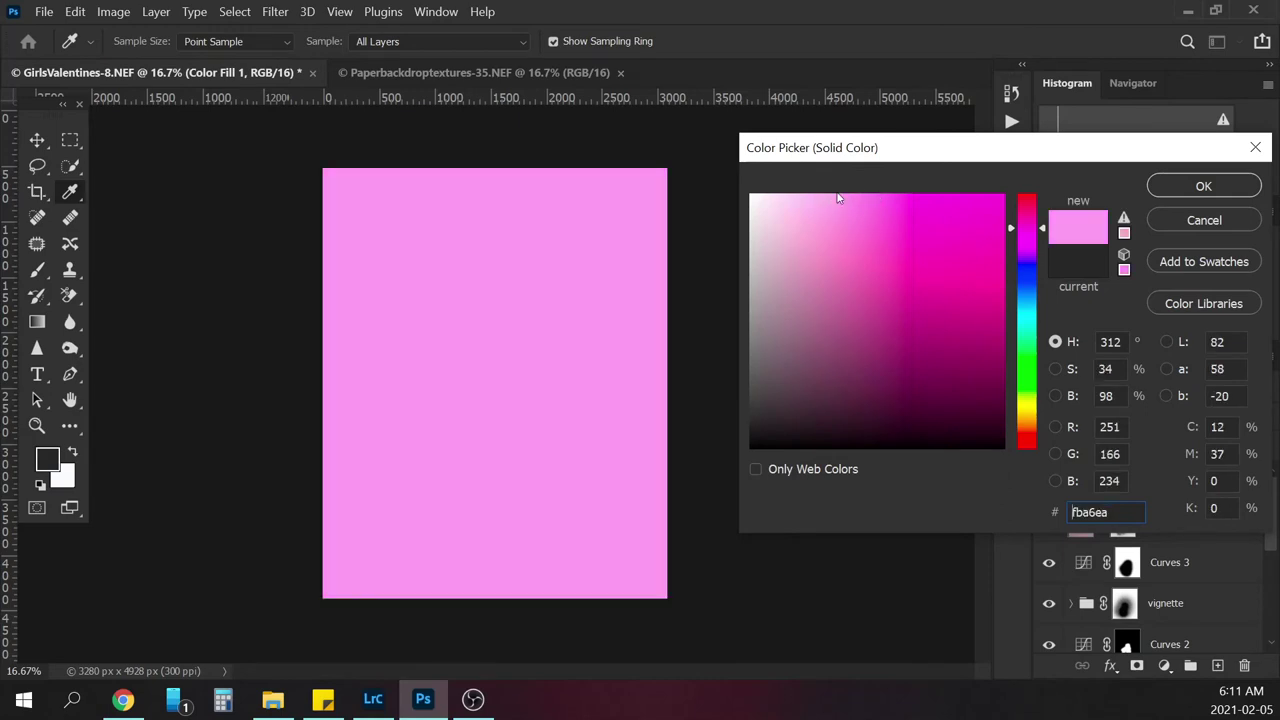
{"action": "left_click", "coordinate": [1204, 187]}
Set the pink fill layer's blend mode to Soft Light and reduce its opacity to 17%
{"action": "left_click", "coordinate": [1119, 415]}
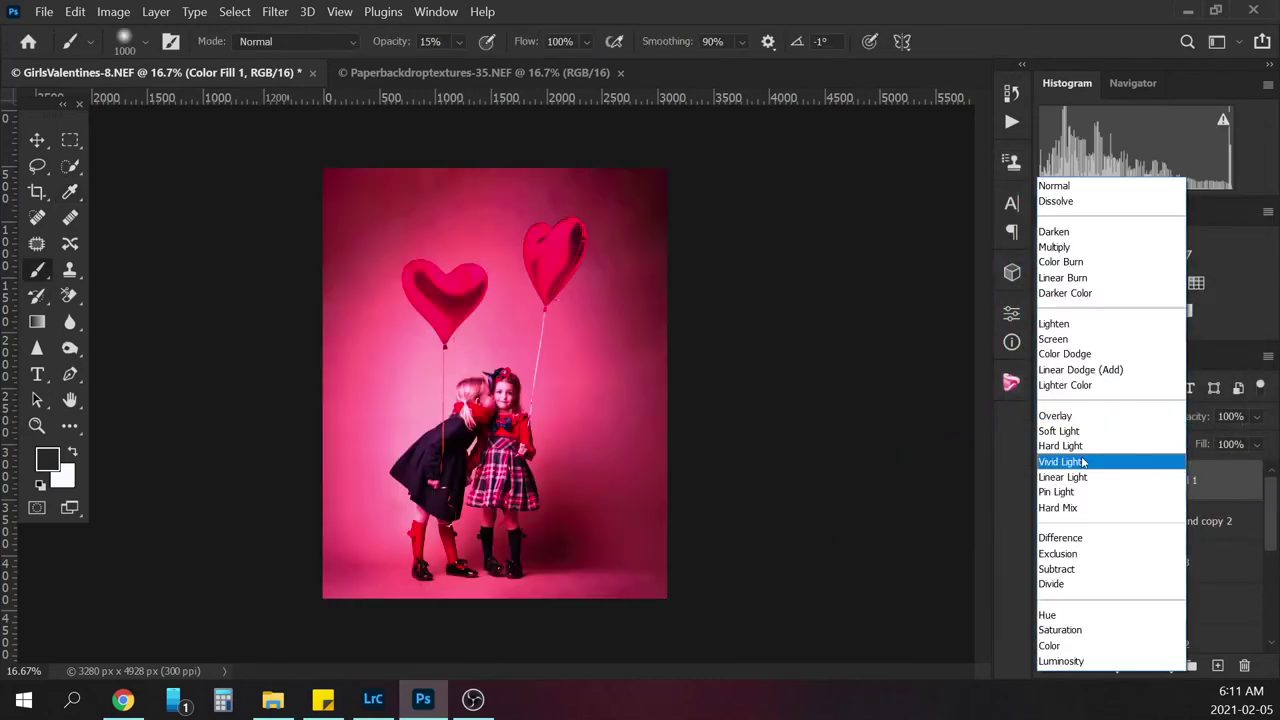
{"action": "left_click", "coordinate": [1080, 433]}
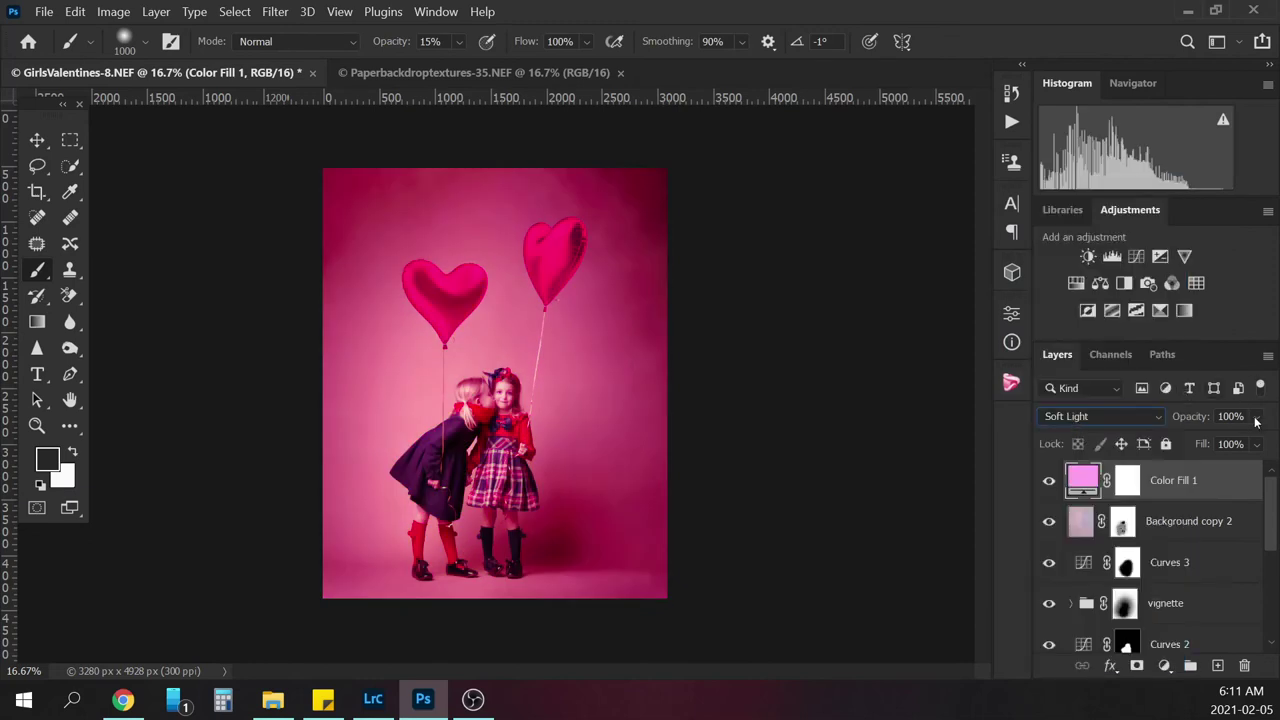
{"action": "left_click", "coordinate": [1256, 417]}
{"action": "left_click", "coordinate": [1189, 440]}
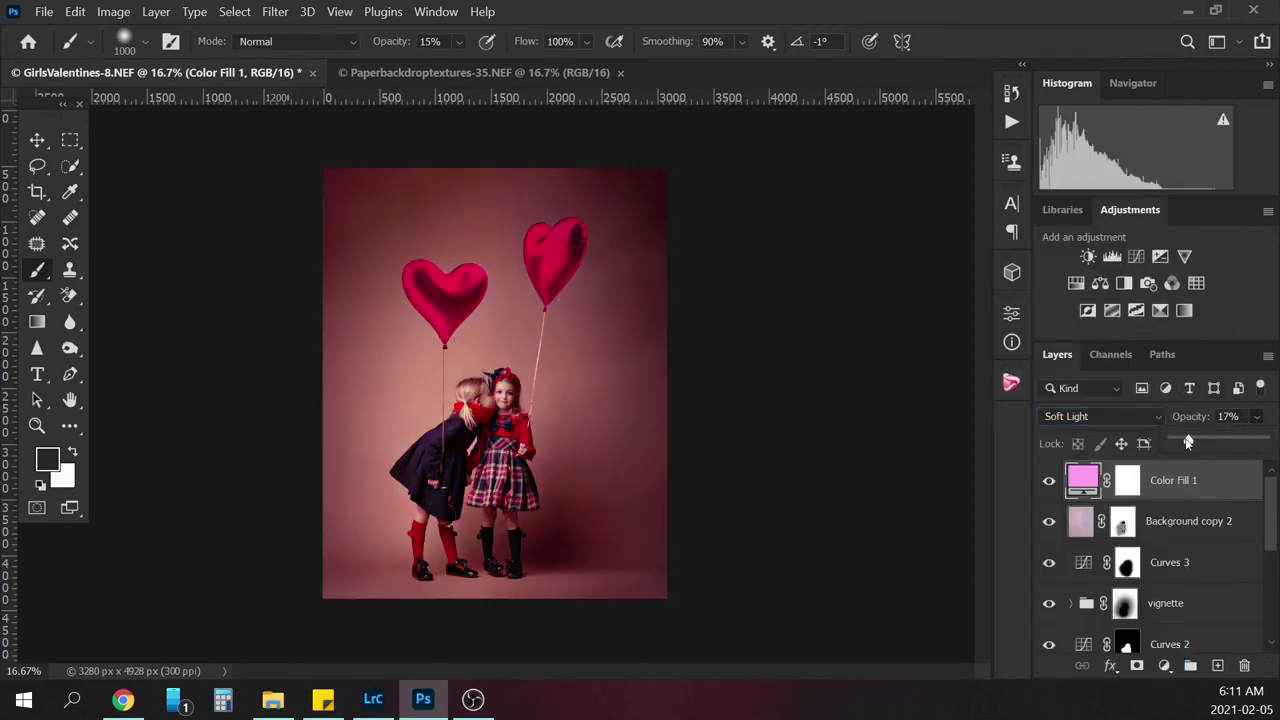
Lower the pink fill layer's opacity to 10%, checking its effect on the girls up close
{"action": "left_click_drag", "start_coordinate": [1188, 440], "coordinate": [1183, 442]}
{"action": "key", "text": "ctrl+plus"}
{"action": "key", "text": "ctrl+plus"}
{"action": "key", "text": "ctrl+plus"}
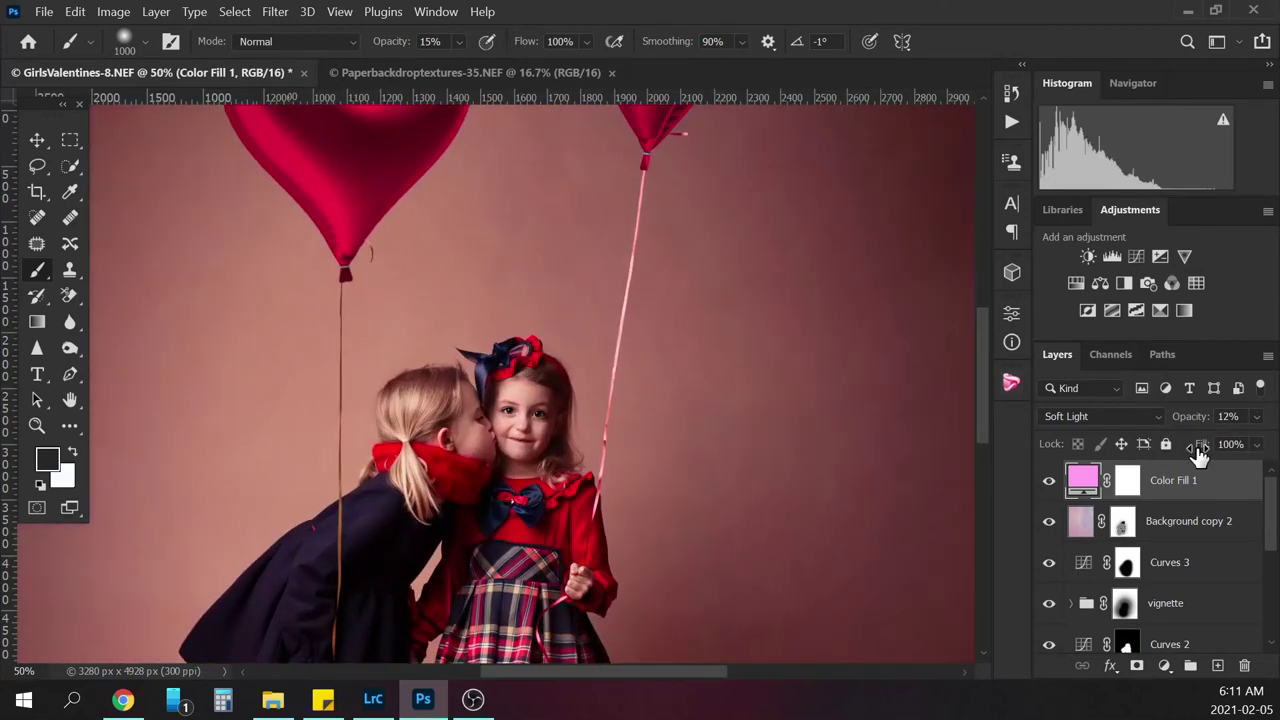
{"action": "left_click", "coordinate": [1049, 486]}
{"action": "left_click", "coordinate": [1049, 486]}
{"action": "left_click", "coordinate": [1226, 414]}
{"action": "type", "text": "10"}
{"action": "key", "text": "Return"}
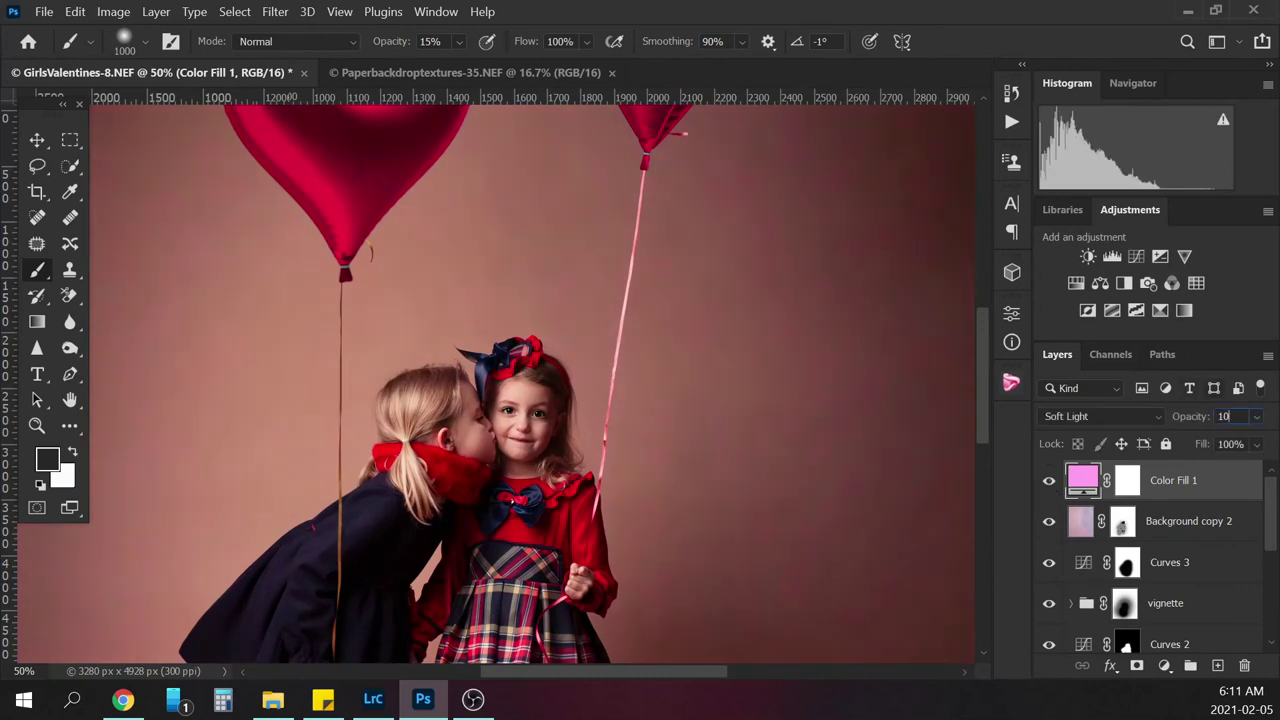
Compare the portrait with and without the pink fill layer, both close up and in full view
{"action": "left_click", "coordinate": [1049, 484]}
{"action": "left_click", "coordinate": [1049, 488]}
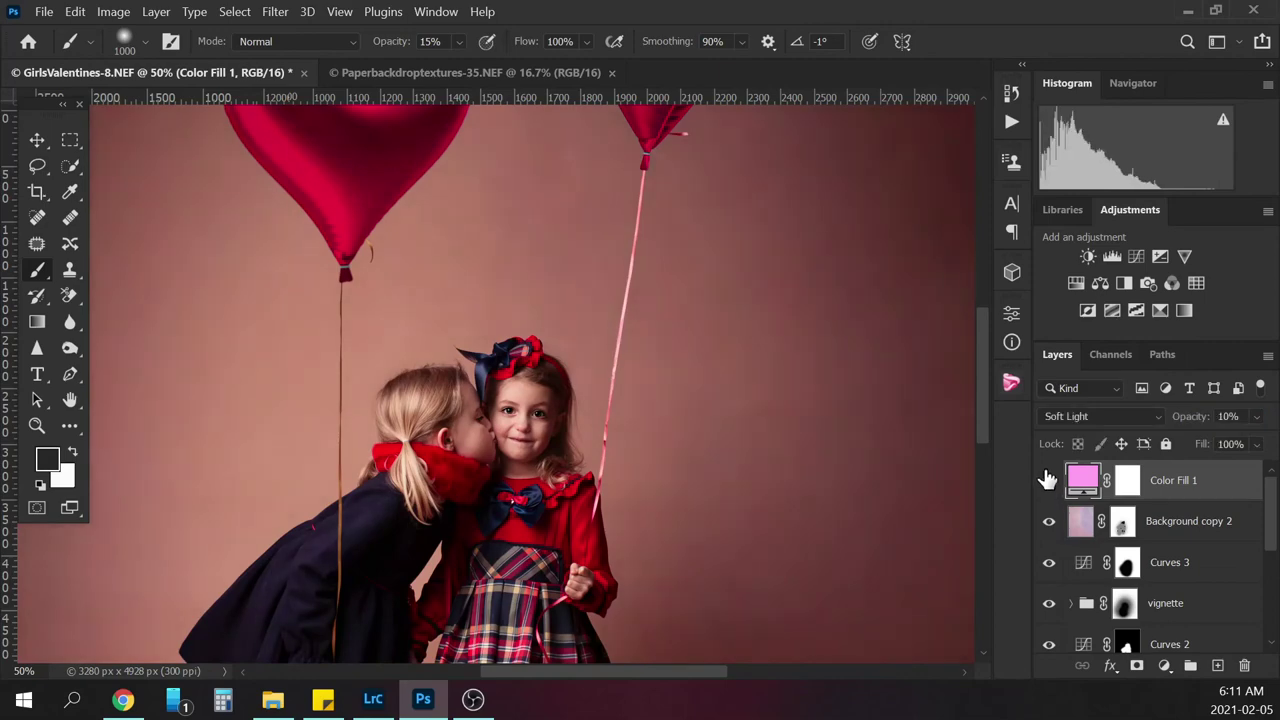
{"action": "key", "text": "ctrl+minus"}
{"action": "key", "text": "ctrl+minus"}
{"action": "key", "text": "ctrl+minus"}
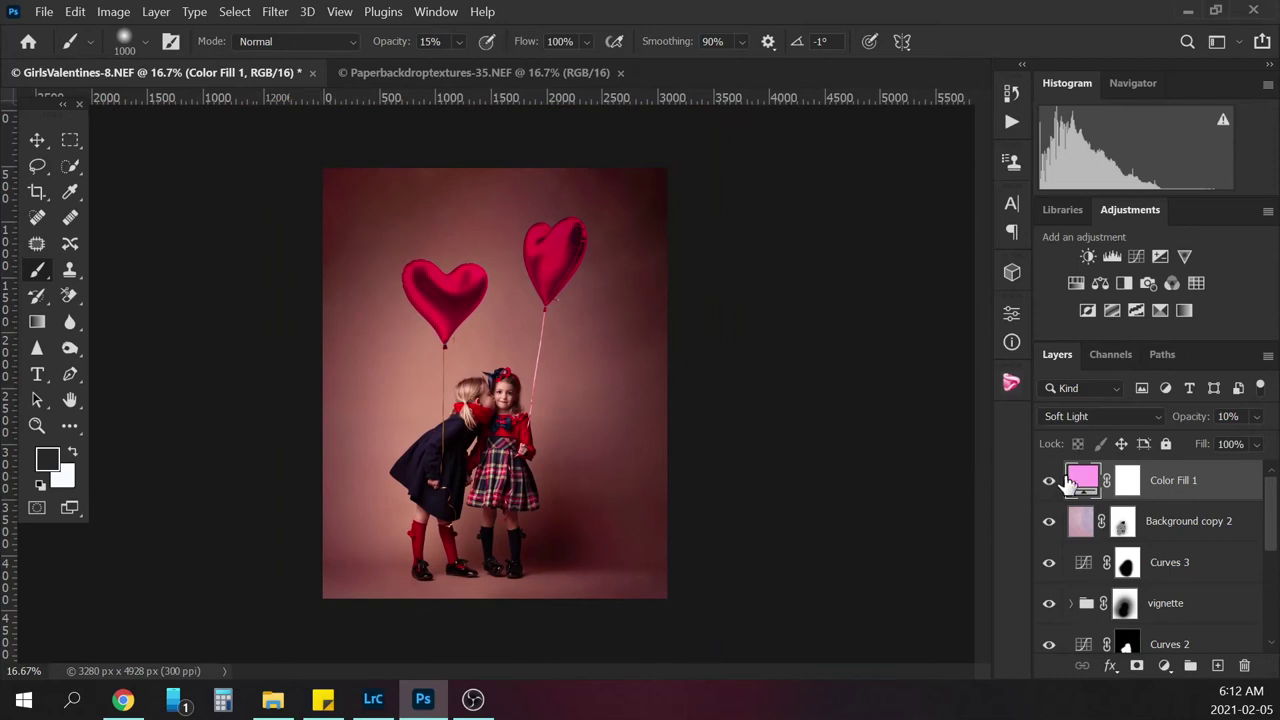
{"action": "left_click", "coordinate": [1049, 488]}
{"action": "left_click", "coordinate": [1049, 492]}
{"action": "left_click", "coordinate": [1049, 484]}
{"action": "left_click", "coordinate": [1049, 484]}
Check the girls' skin tones by sampling RGB and CMYK readings with the Eyedropper tool
{"action": "left_click", "coordinate": [1012, 343]}
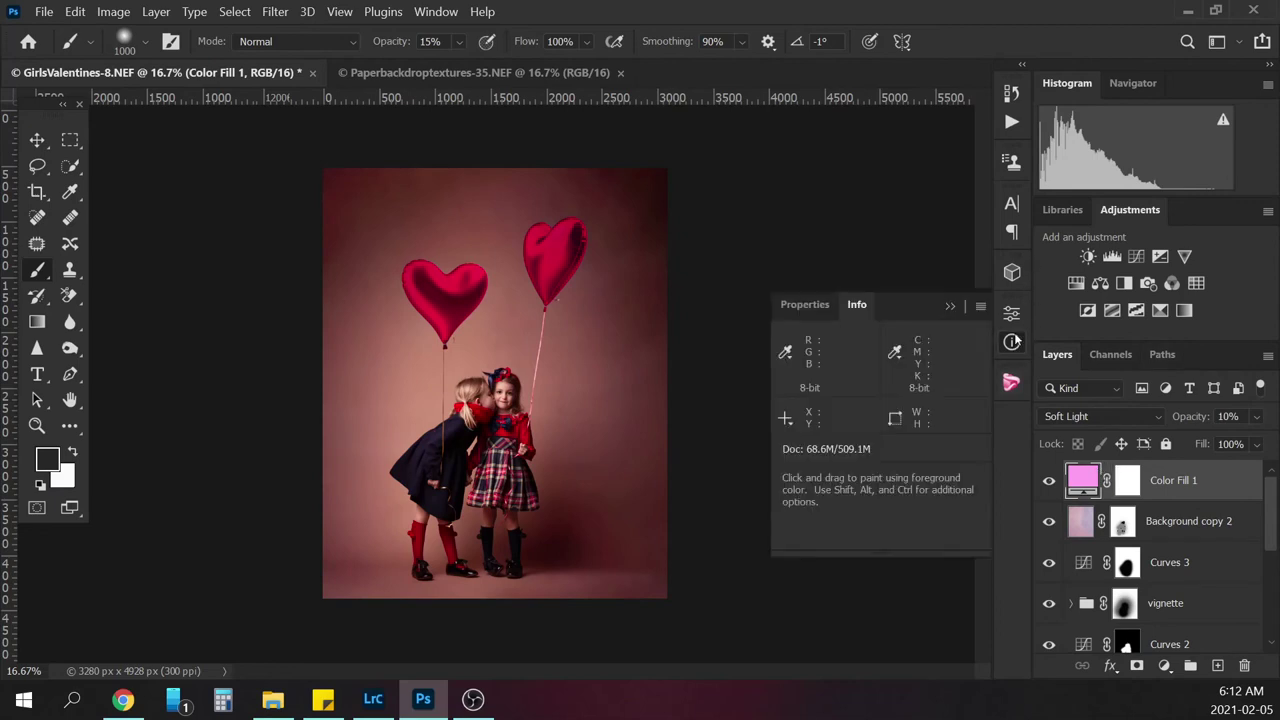
{"action": "left_click", "coordinate": [71, 192]}
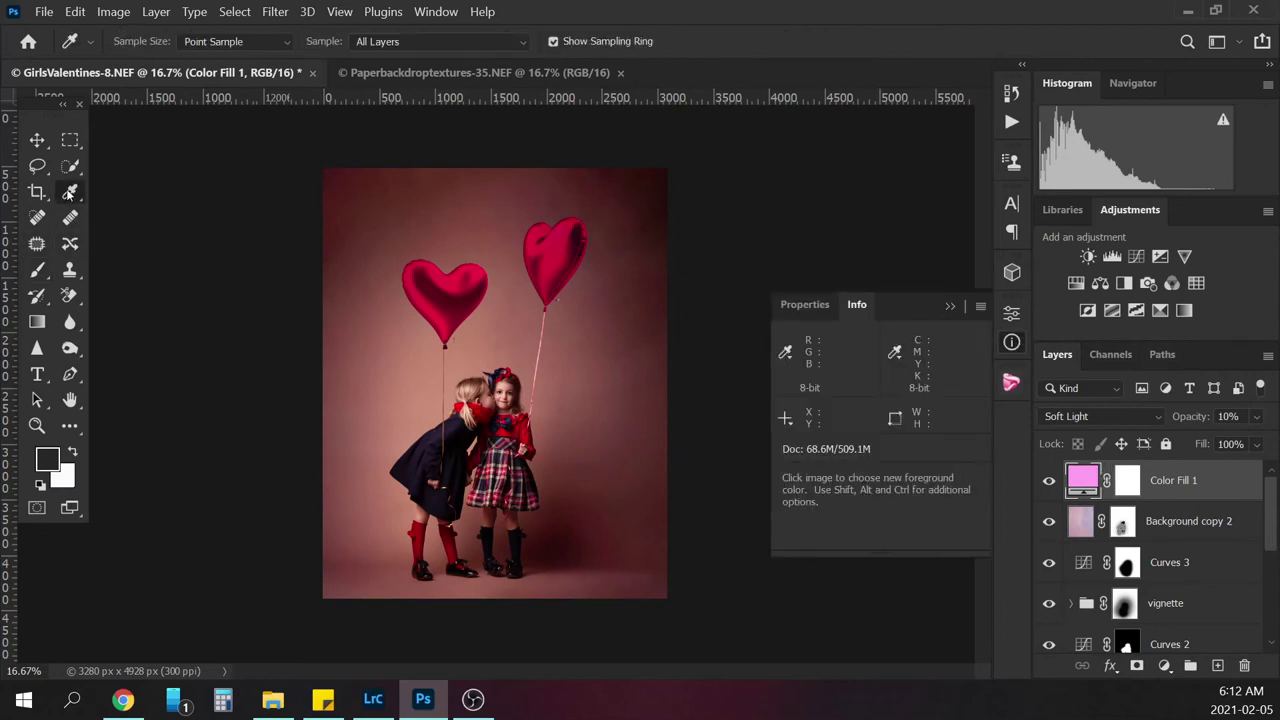
{"action": "key", "text": "ctrl+plus"}
{"action": "key", "text": "ctrl+plus"}
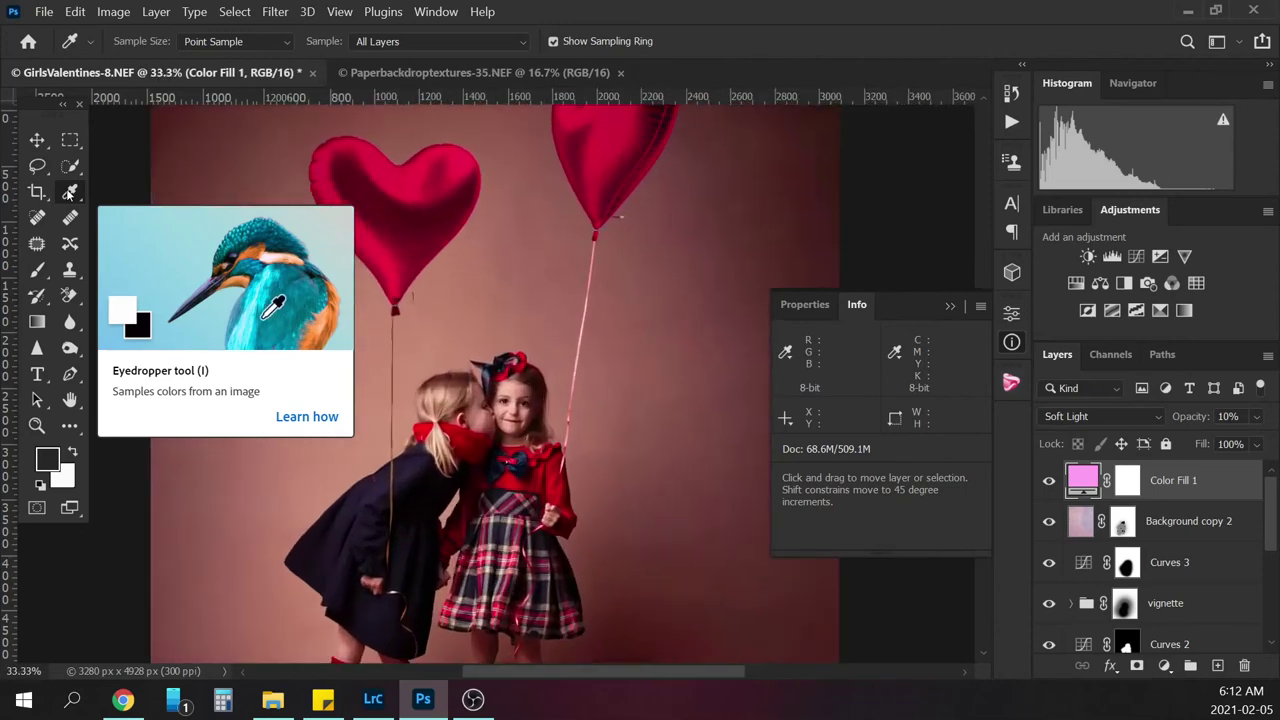
{"action": "key", "text": "ctrl+plus"}
{"action": "key", "text": "ctrl+plus"}
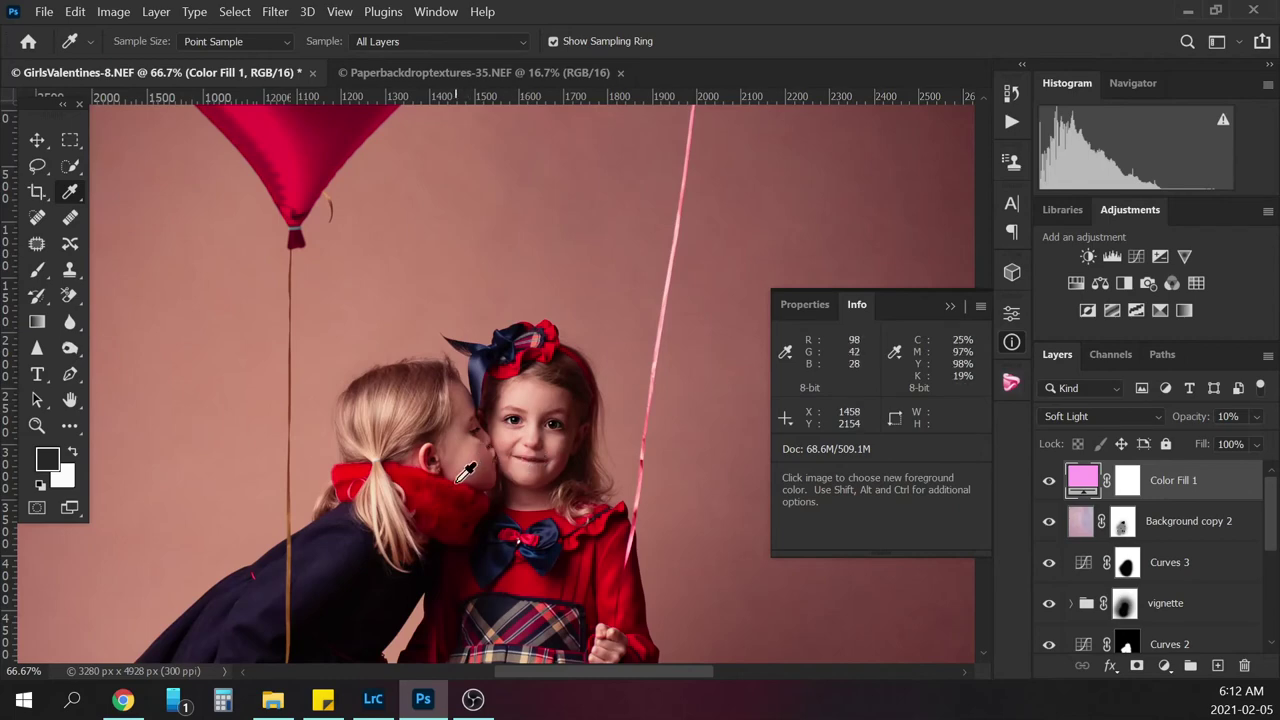
{"action": "key", "text": "ctrl+minus"}
{"action": "key", "text": "ctrl+minus"}
{"action": "key", "text": "ctrl+minus"}
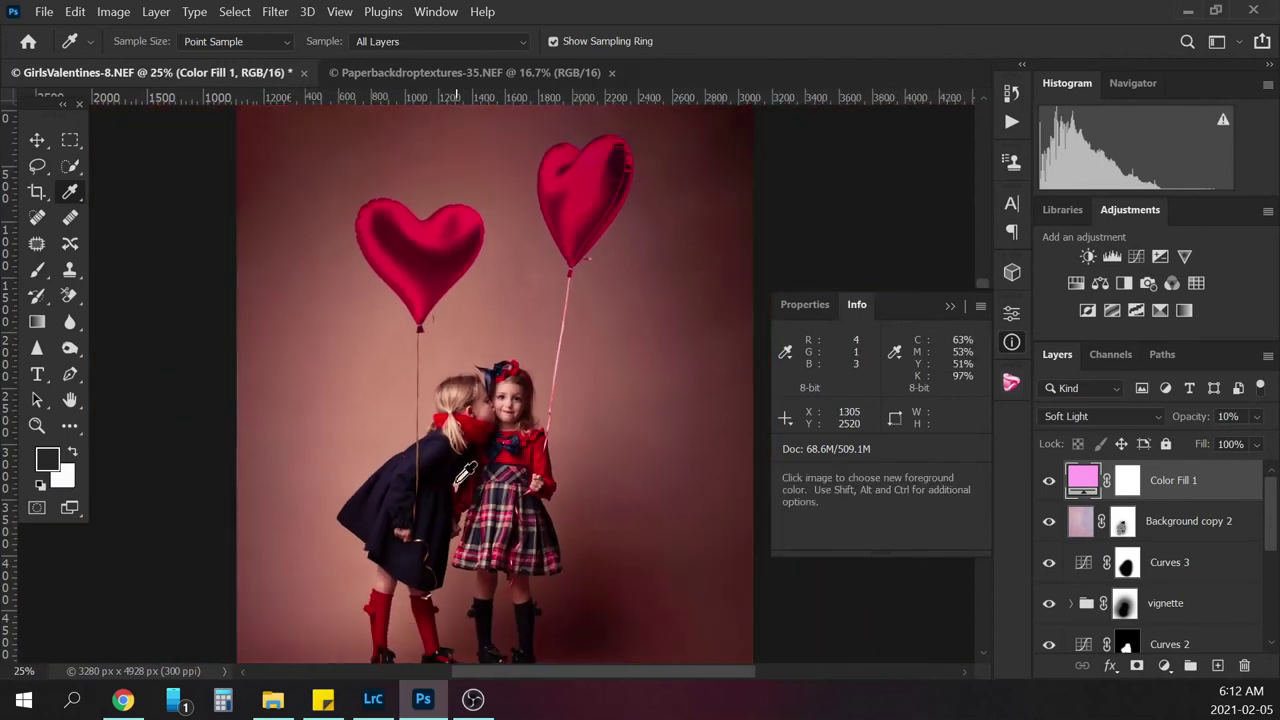
{"action": "left_click", "coordinate": [949, 308]}
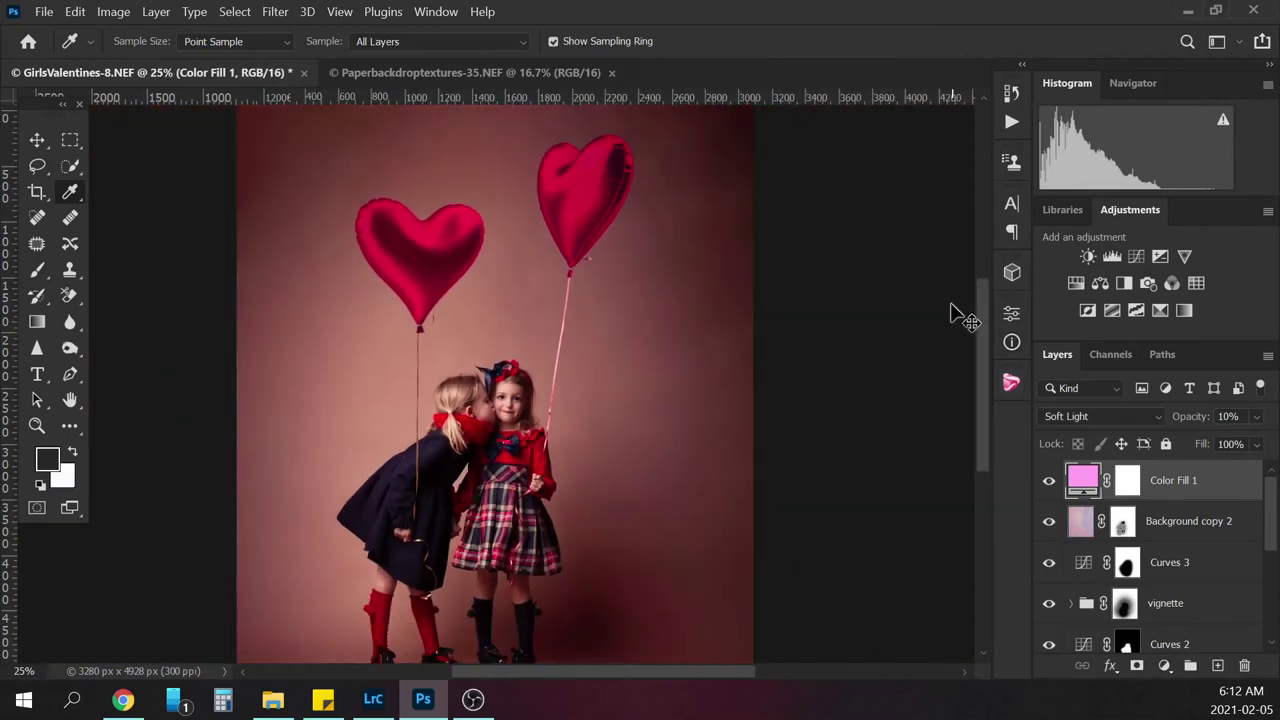
{"action": "key", "text": "ctrl+minus"}
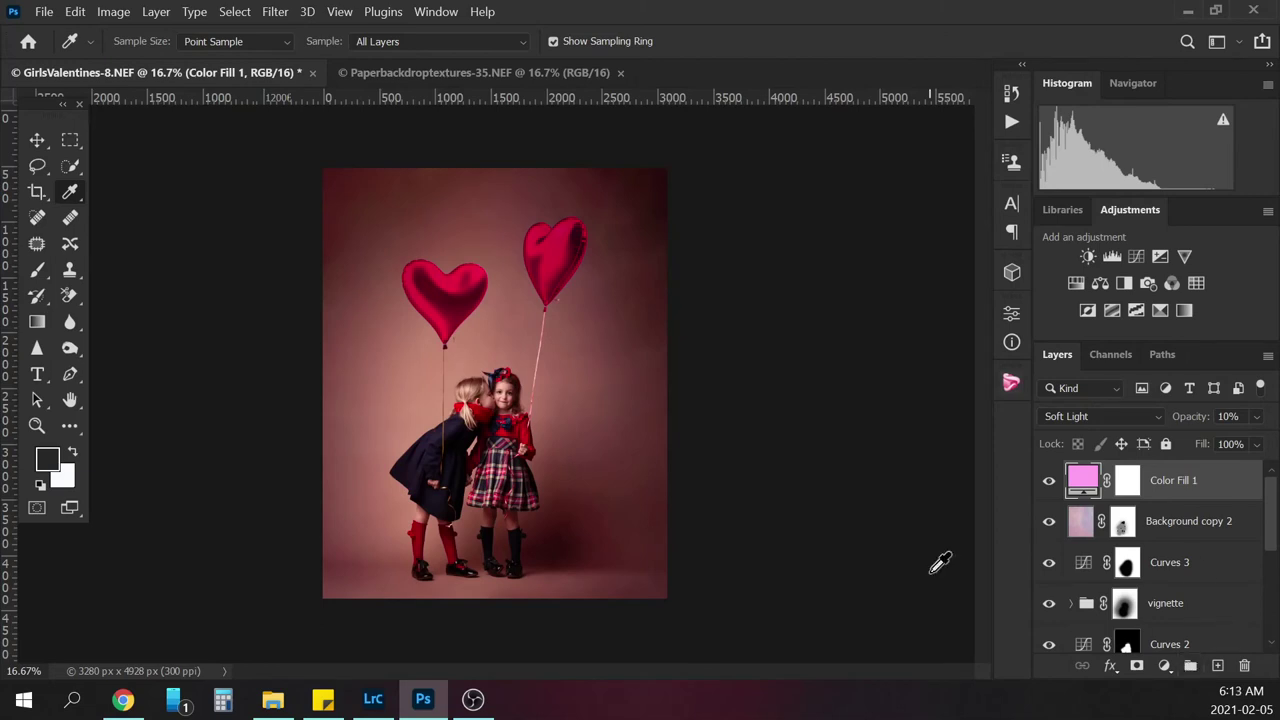
Add a new layer in Overlay mode filled with 50% gray above the pink fill layer
{"action": "left_click", "coordinate": [163, 15]}
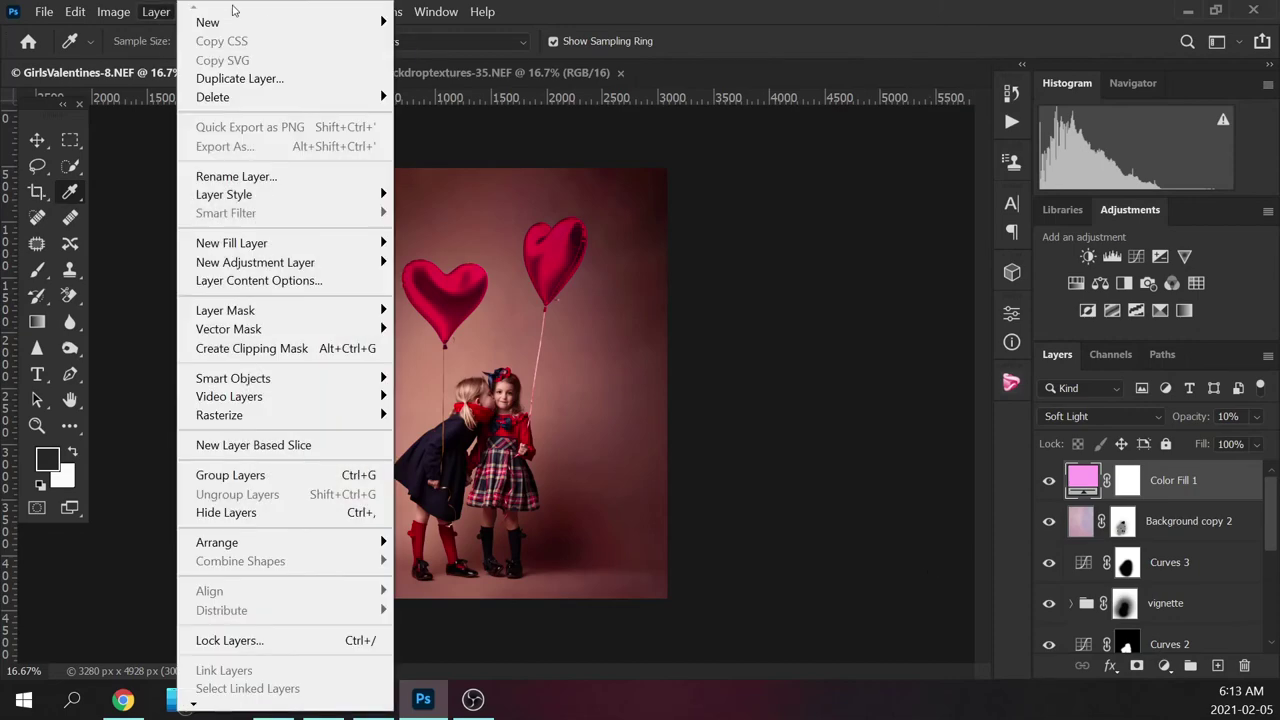
{"action": "mouse_move", "coordinate": [350, 24]}
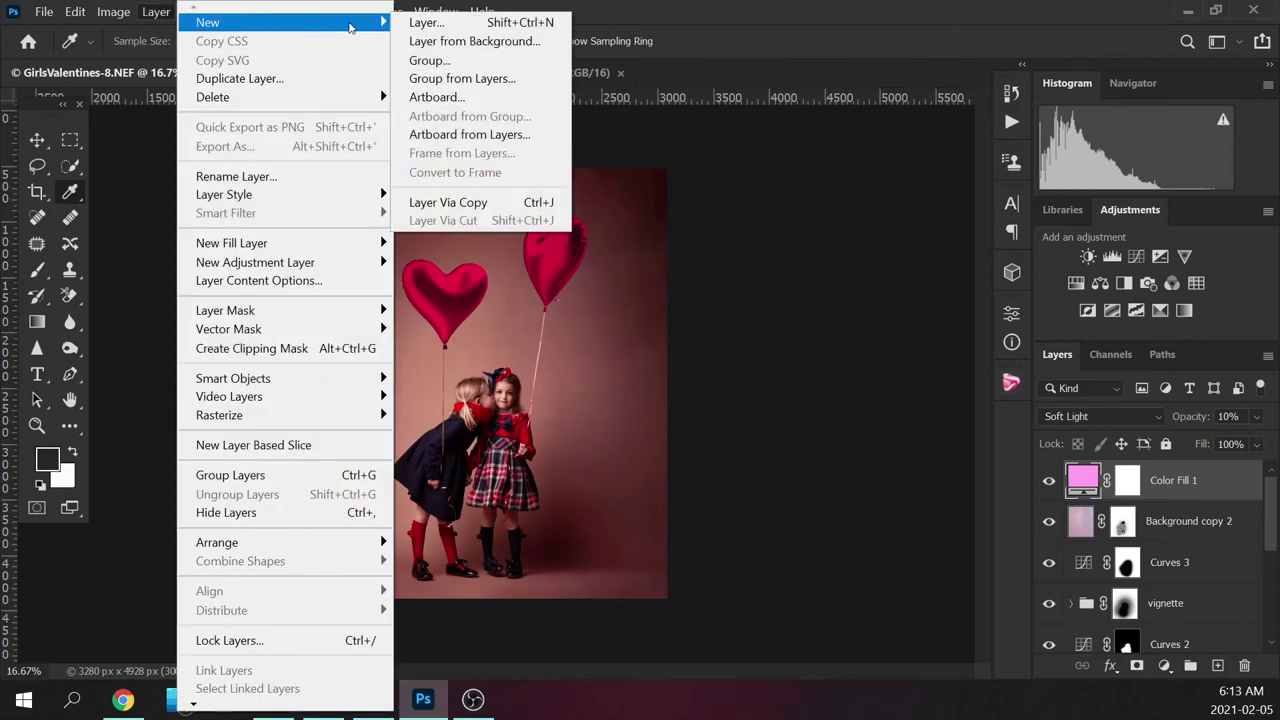
{"action": "left_click", "coordinate": [521, 26]}
{"action": "left_click", "coordinate": [552, 270]}
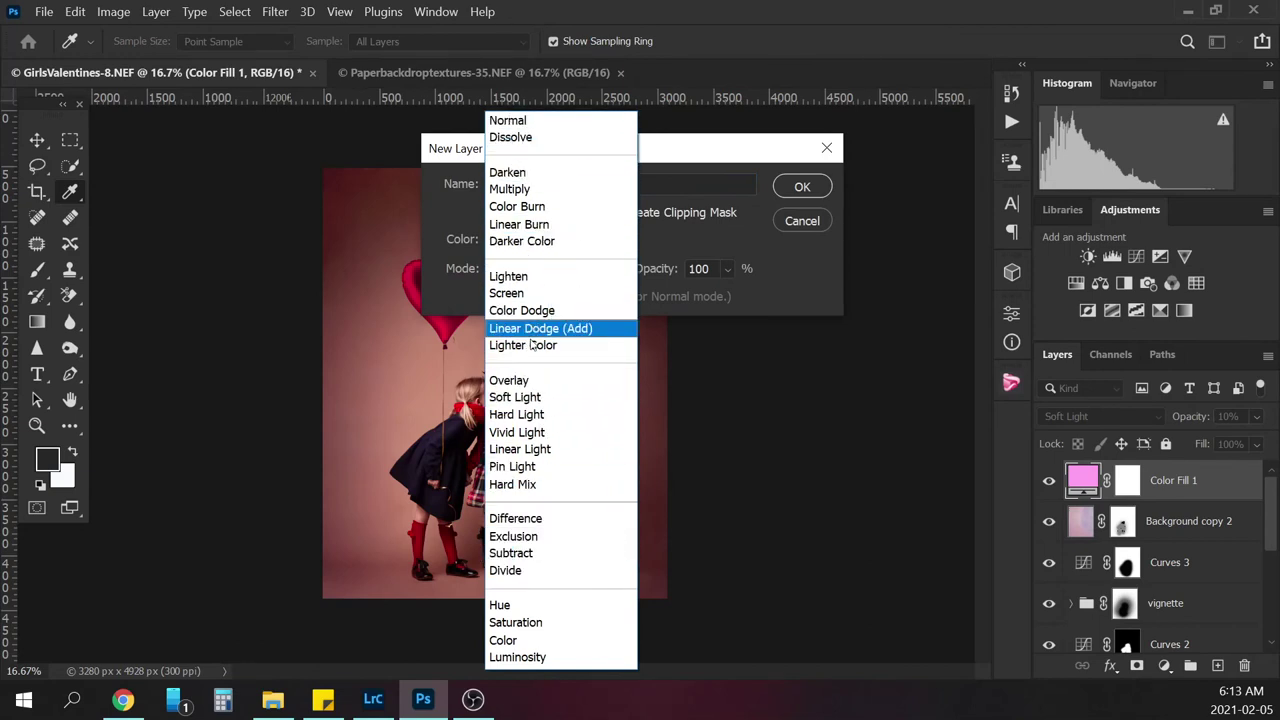
{"action": "left_click", "coordinate": [521, 381]}
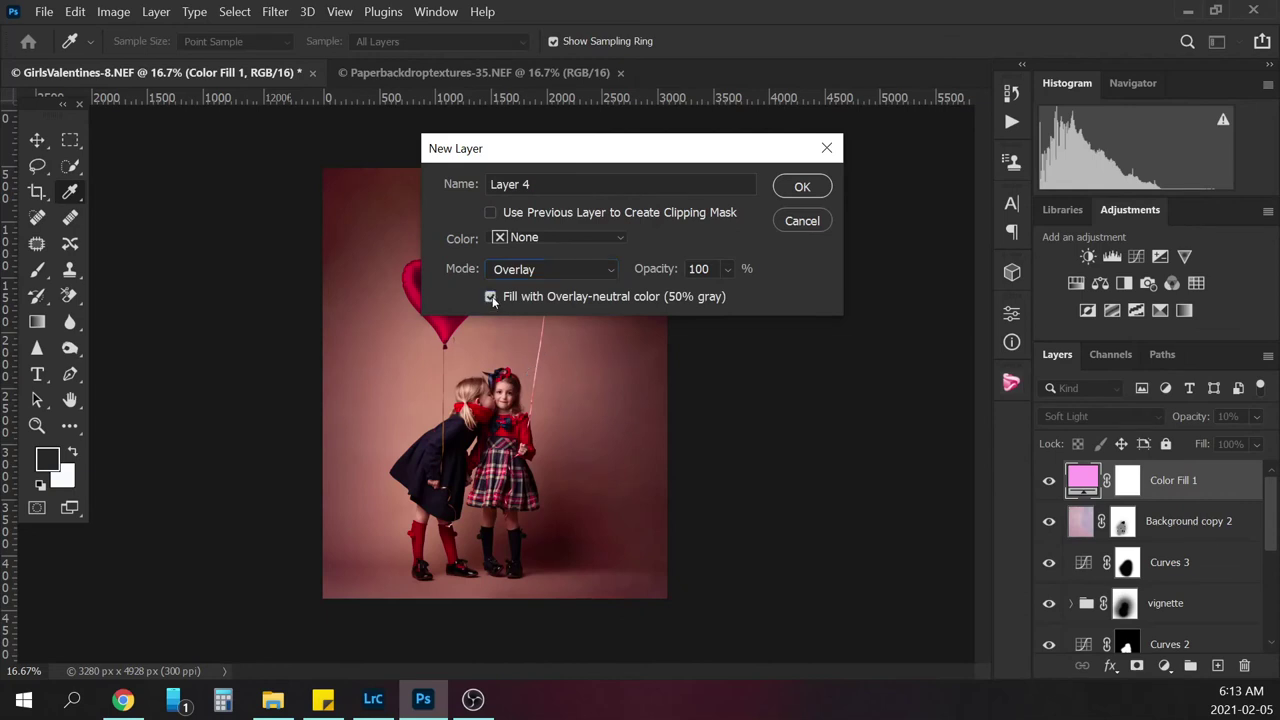
{"action": "left_click", "coordinate": [803, 187]}
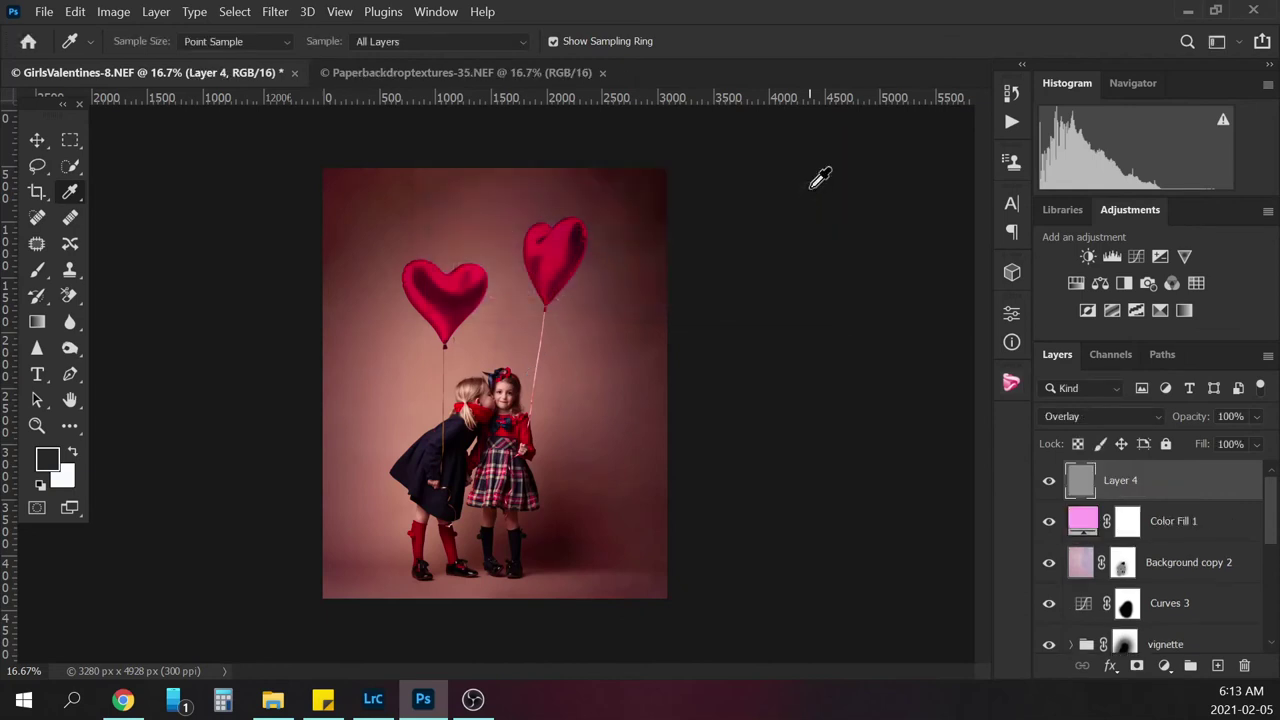
With the Dodge tool set to Highlights at 2% exposure, lighten the girls' faces on the gray layer using small brush sizes down to 20
{"action": "left_click", "coordinate": [70, 350]}
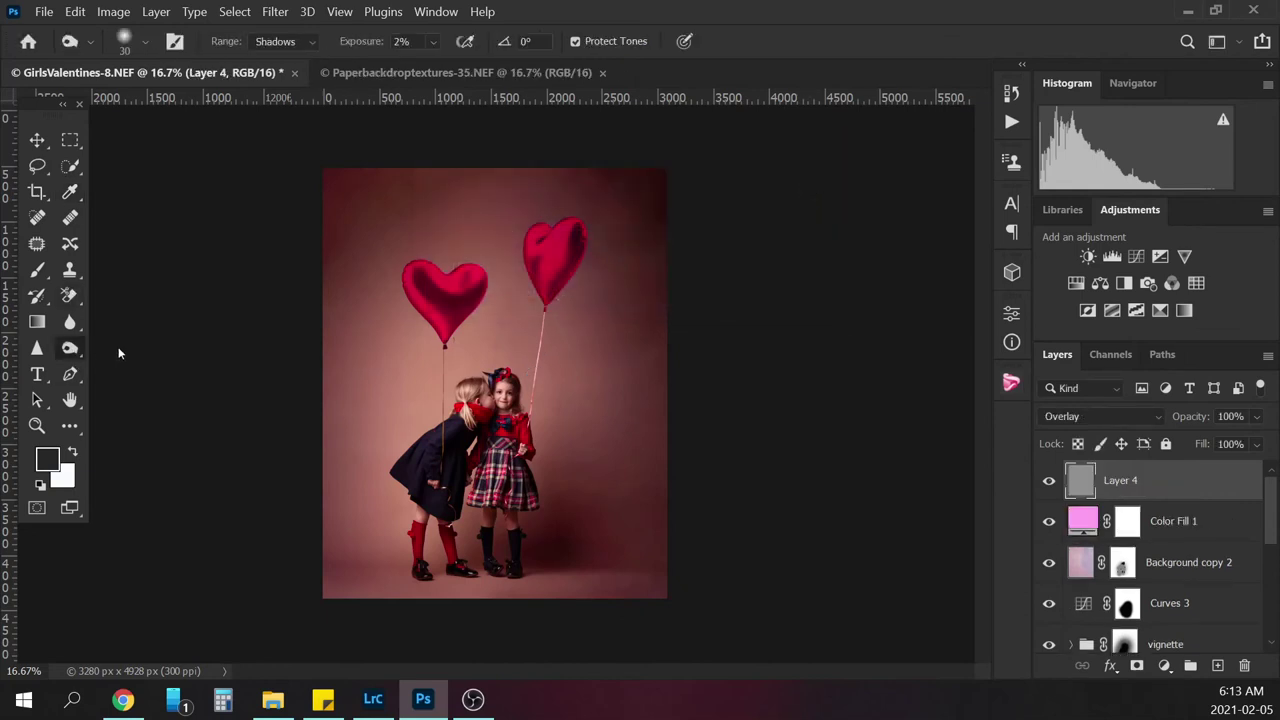
{"action": "right_click", "coordinate": [70, 350]}
{"action": "left_click", "coordinate": [122, 344]}
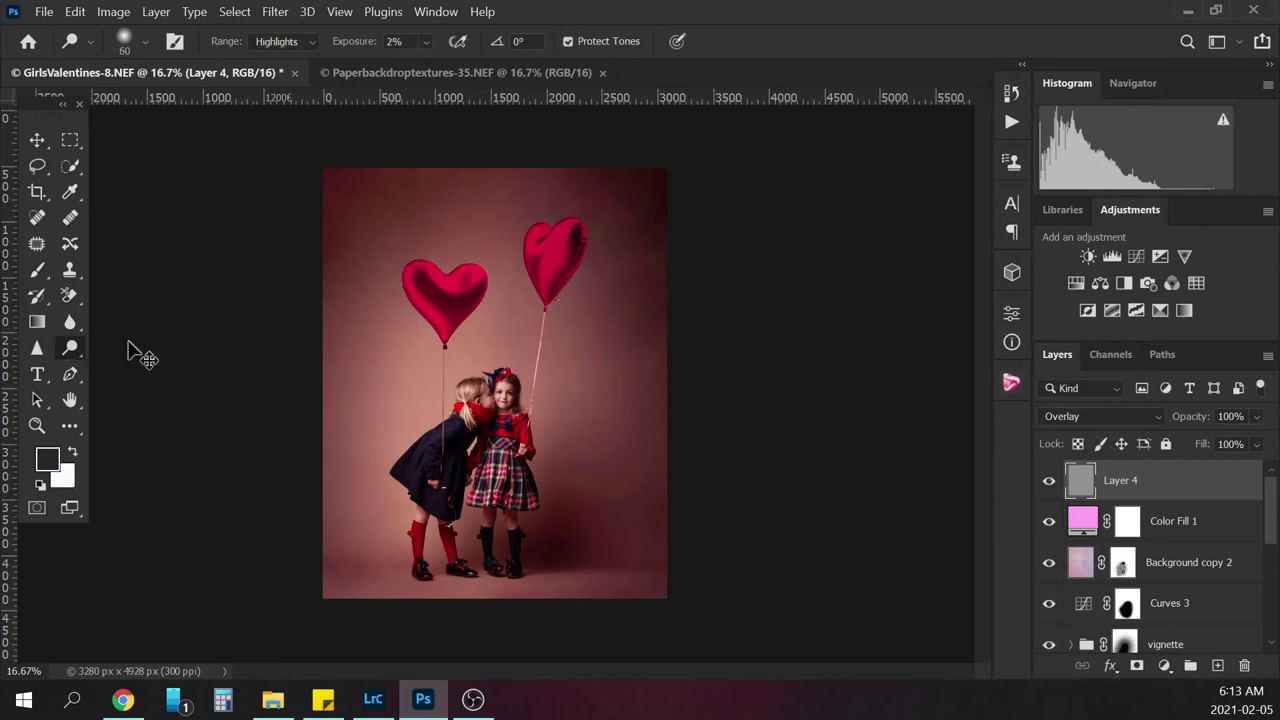
{"action": "key", "text": "ctrl+plus"}
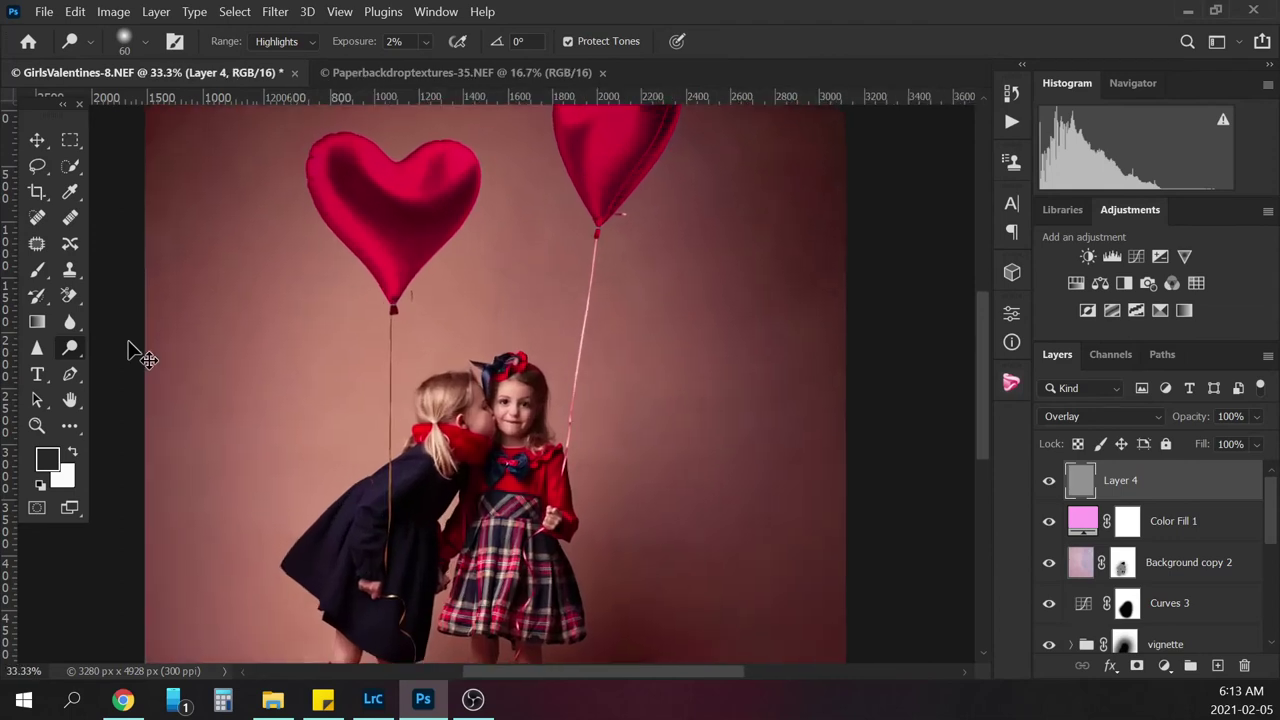
{"action": "key", "text": "ctrl+plus"}
{"action": "key", "text": "ctrl+plus"}
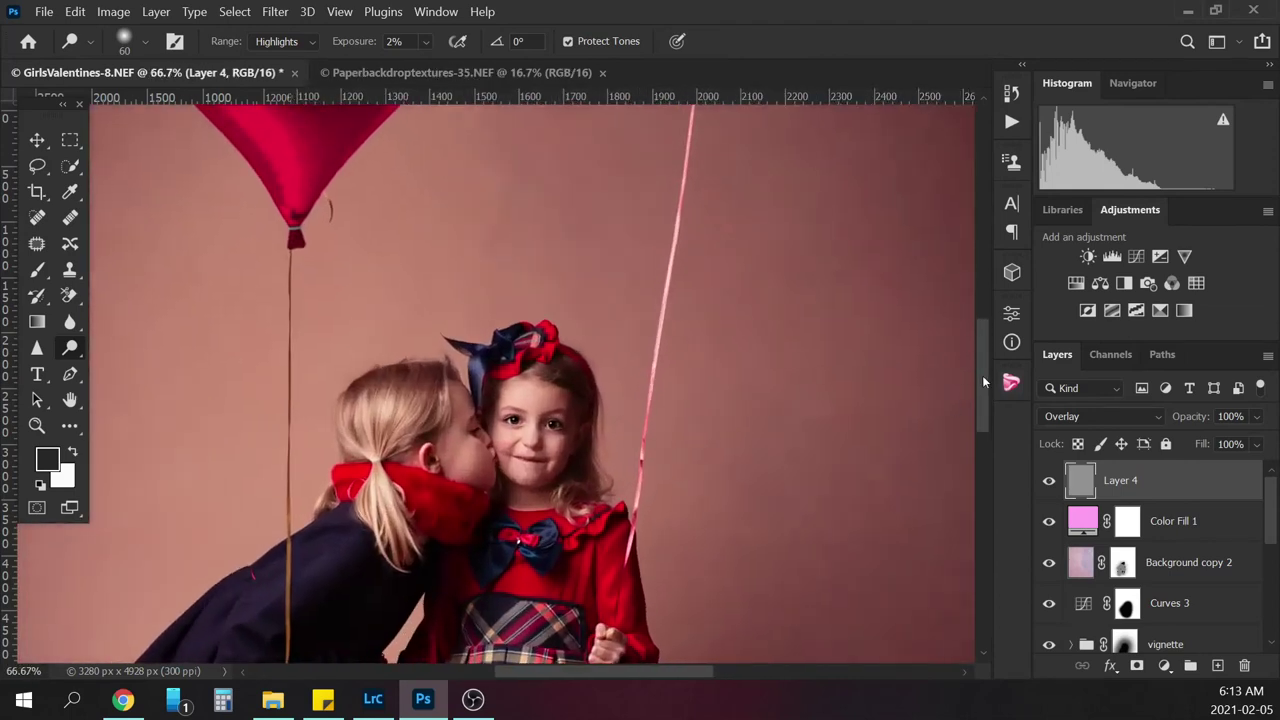
{"action": "scroll", "coordinate": [983, 381], "scroll_direction": "down", "scroll_amount": 2}
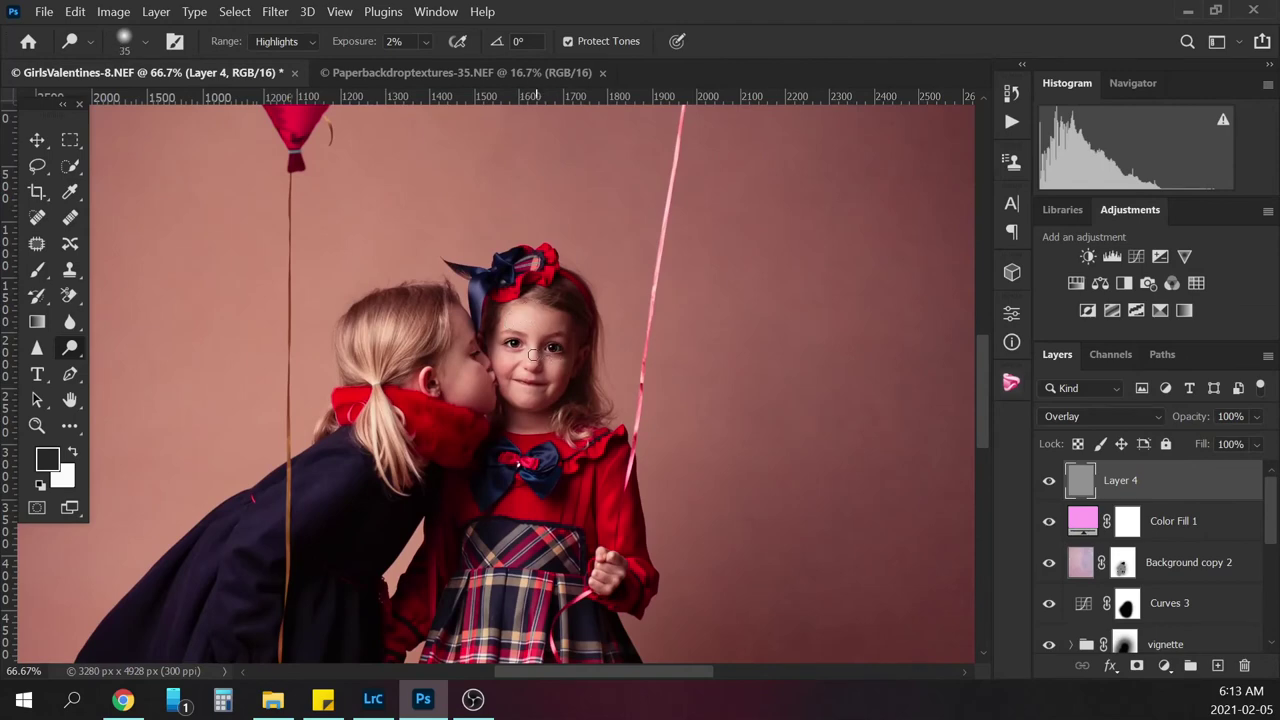
{"action": "key", "text": "bracketleft"}
{"action": "key", "text": "bracketleft"}
{"action": "key", "text": "bracketleft"}
{"action": "key", "text": "bracketleft"}
{"action": "key", "text": "bracketleft"}
{"action": "key", "text": "bracketleft"}
{"action": "key", "text": "bracketleft"}
{"action": "key", "text": "bracketright"}
{"action": "key", "text": "bracketright"}
{"action": "key", "text": "bracketleft"}
{"action": "key", "text": "bracketleft"}
{"action": "key", "text": "bracketleft"}
{"action": "key", "text": "bracketleft"}
{"action": "key", "text": "bracketright"}
{"action": "key", "text": "bracketright"}
{"action": "key", "text": "bracketright"}
{"action": "key", "text": "bracketright"}
{"action": "key", "text": "bracketright"}
{"action": "key", "text": "bracketleft"}
{"action": "key", "text": "bracketleft"}
{"action": "key", "text": "bracketleft"}
{"action": "key", "text": "bracketleft"}
Dodge the highlights on the plaid dress and the girls' clothing, varying the brush size between 20 and 60
{"action": "left_click_drag", "start_coordinate": [987, 381], "coordinate": [980, 412]}
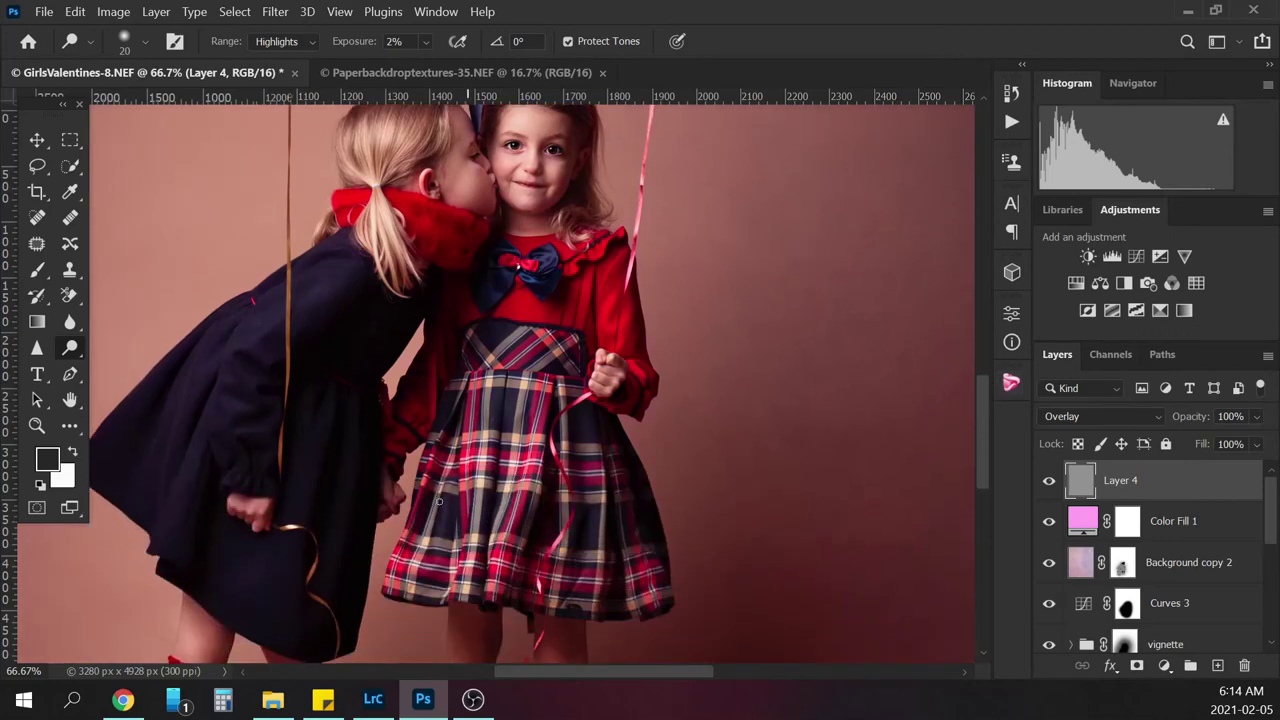
{"action": "key", "text": "bracketright"}
{"action": "key", "text": "bracketright"}
{"action": "key", "text": "bracketright"}
{"action": "key", "text": "bracketright"}
{"action": "key", "text": "bracketright"}
{"action": "key", "text": "bracketleft"}
{"action": "key", "text": "bracketleft"}
{"action": "key", "text": "bracketleft"}
{"action": "key", "text": "bracketleft"}
{"action": "key", "text": "bracketleft"}
{"action": "key", "text": "bracketleft"}
{"action": "key", "text": "bracketright"}
{"action": "key", "text": "bracketright"}
{"action": "key", "text": "bracketright"}
{"action": "key", "text": "bracketright"}
{"action": "key", "text": "bracketright"}
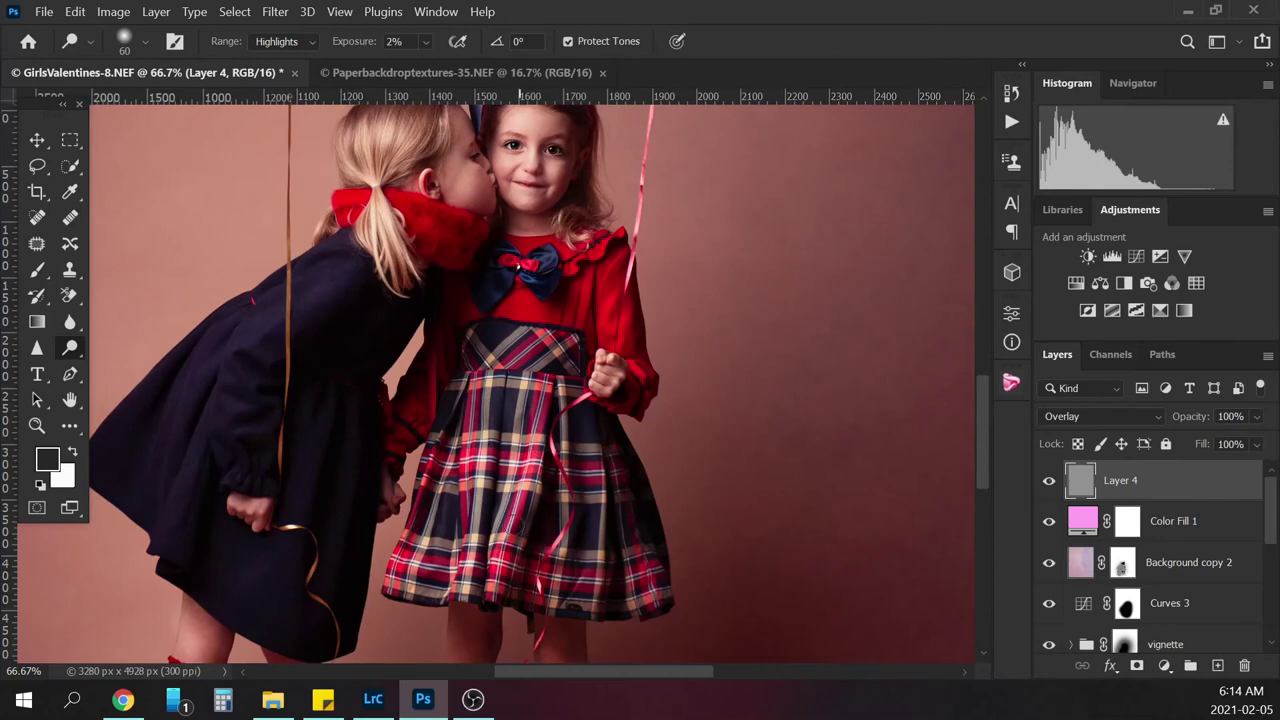
{"action": "key", "text": "bracketleft"}
{"action": "key", "text": "bracketleft"}
{"action": "key", "text": "bracketleft"}
{"action": "key", "text": "bracketleft"}
{"action": "key", "text": "bracketleft"}
{"action": "key", "text": "bracketleft"}
{"action": "key", "text": "bracketright"}
{"action": "key", "text": "bracketright"}
{"action": "key", "text": "bracketright"}
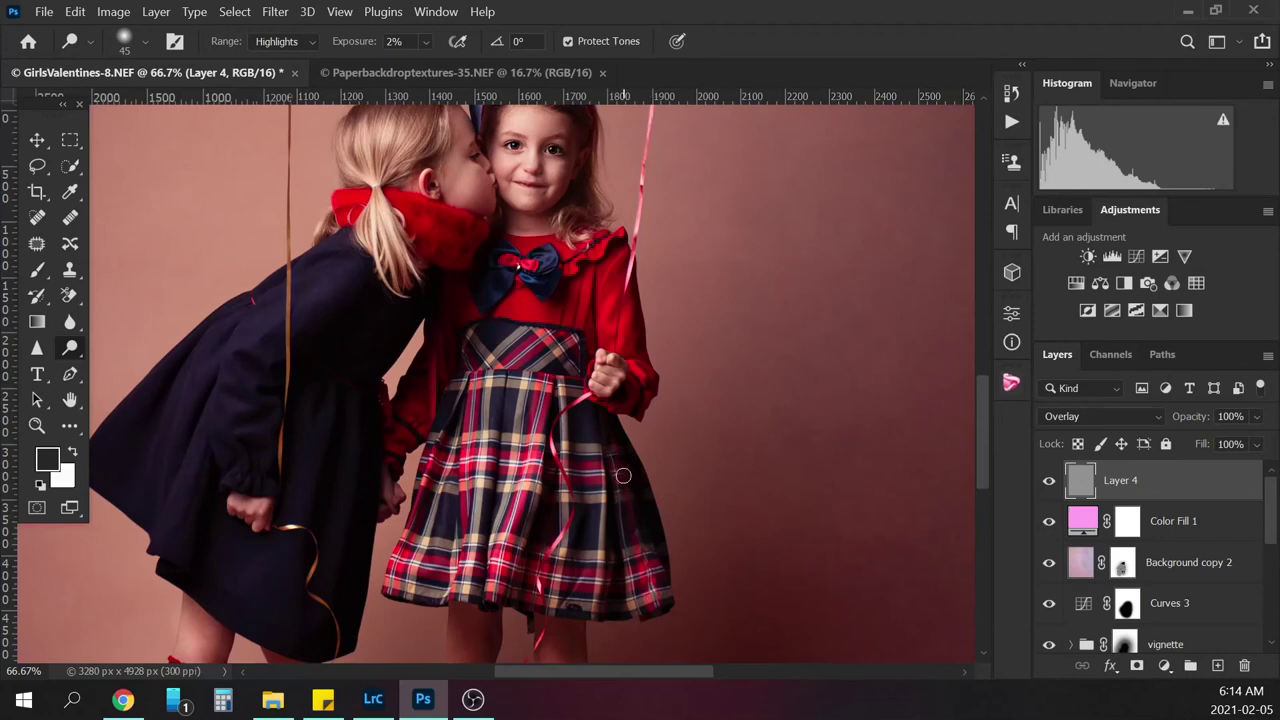
Dodge the highlights on both girls' legs, socks and shoes with the brush at size 45
{"action": "left_click_drag", "start_coordinate": [980, 438], "coordinate": [978, 468]}
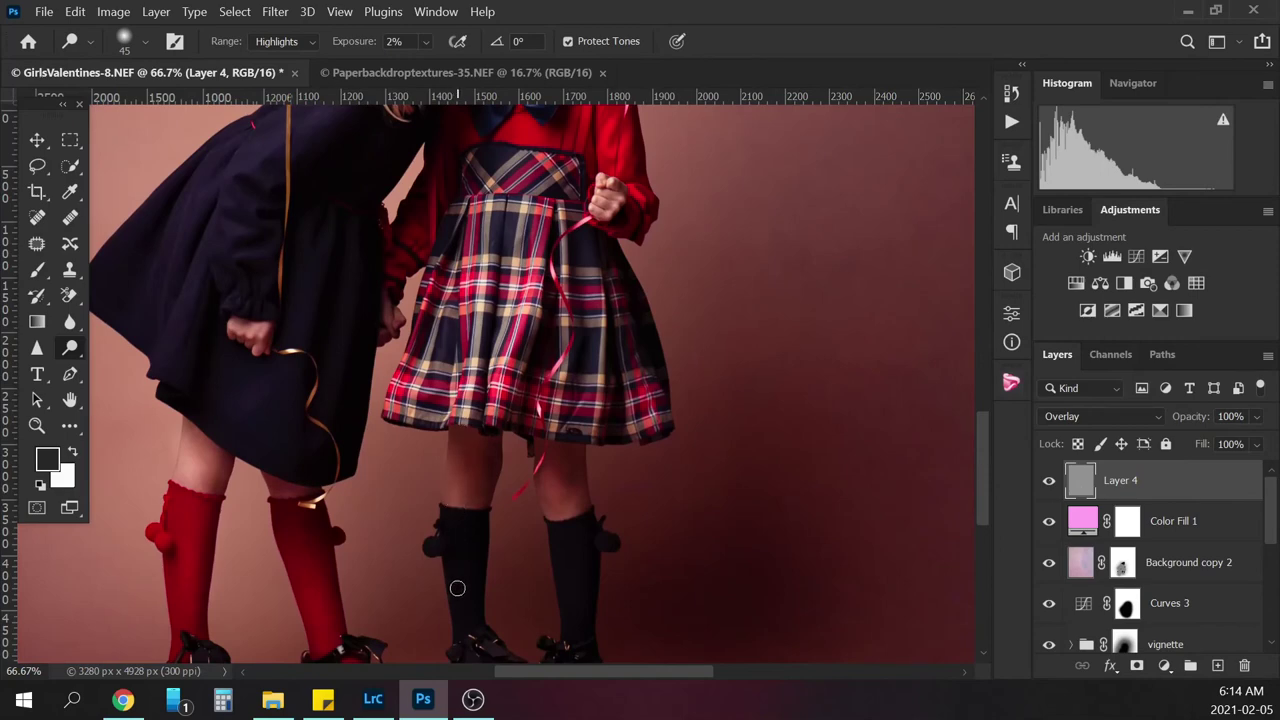
{"action": "mouse_move", "coordinate": [563, 507]}
{"action": "left_mouse_down"}
{"action": "mouse_move", "coordinate": [571, 591]}
{"action": "mouse_move", "coordinate": [558, 489]}
{"action": "mouse_move", "coordinate": [577, 623]}
{"action": "mouse_move", "coordinate": [550, 487]}
{"action": "mouse_move", "coordinate": [586, 529]}
{"action": "left_mouse_up"}
{"action": "left_click_drag", "start_coordinate": [982, 445], "coordinate": [981, 466]}
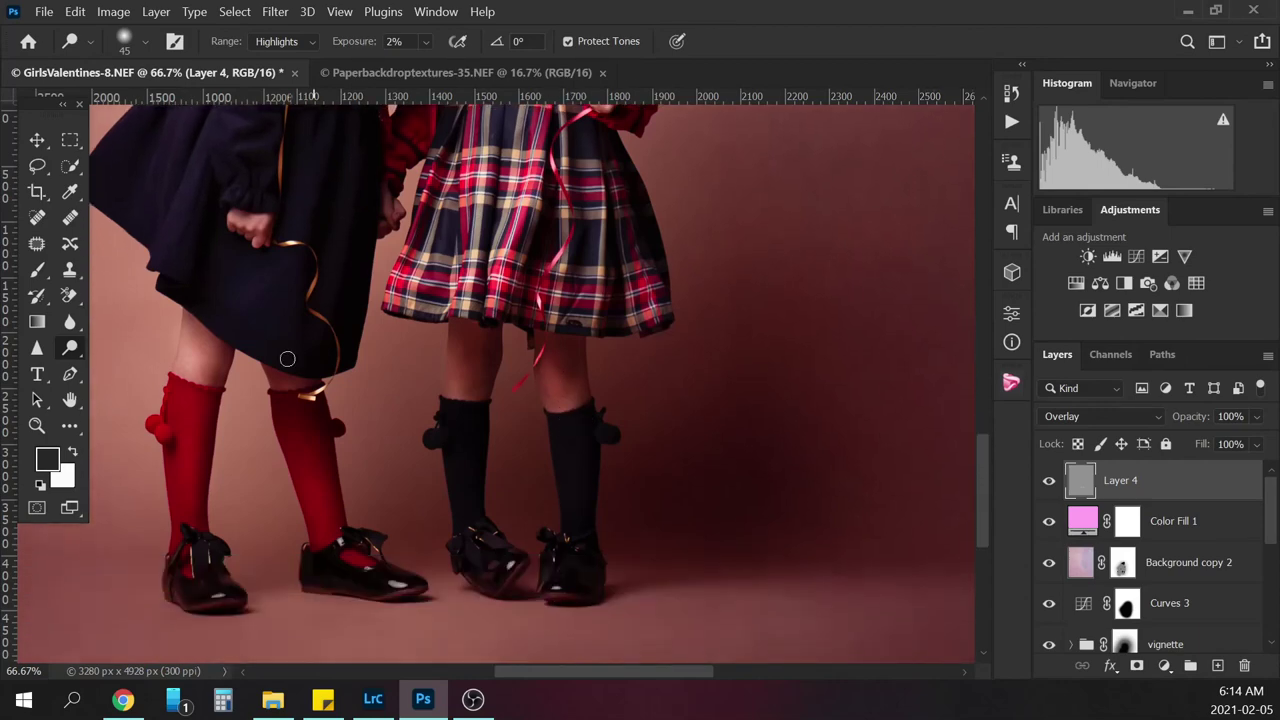
{"action": "mouse_move", "coordinate": [316, 510]}
{"action": "left_mouse_down"}
{"action": "mouse_move", "coordinate": [335, 549]}
{"action": "mouse_move", "coordinate": [367, 549]}
{"action": "mouse_move", "coordinate": [358, 565]}
{"action": "left_mouse_up"}
{"action": "mouse_move", "coordinate": [195, 483]}
{"action": "left_mouse_down"}
{"action": "mouse_move", "coordinate": [185, 487]}
{"action": "mouse_move", "coordinate": [192, 390]}
{"action": "mouse_move", "coordinate": [196, 539]}
{"action": "mouse_move", "coordinate": [182, 595]}
{"action": "mouse_move", "coordinate": [184, 571]}
{"action": "left_mouse_up"}
{"action": "left_click_drag", "start_coordinate": [981, 480], "coordinate": [976, 441]}
{"action": "mouse_move", "coordinate": [461, 462]}
{"action": "left_mouse_down"}
{"action": "mouse_move", "coordinate": [456, 440]}
{"action": "mouse_move", "coordinate": [461, 497]}
{"action": "left_mouse_up"}
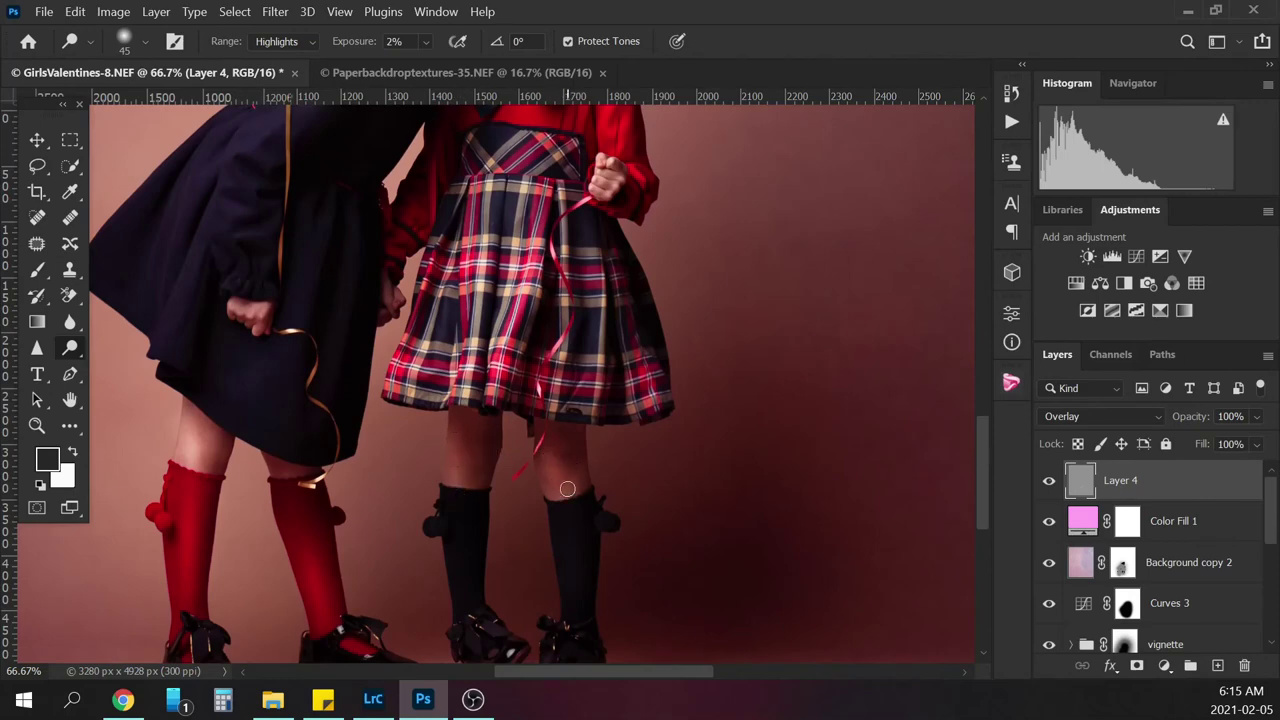
Dodge the highlights in the girls' hair and faces, varying the brush size down to 10 for fine details
{"action": "left_click_drag", "start_coordinate": [982, 480], "coordinate": [985, 428]}
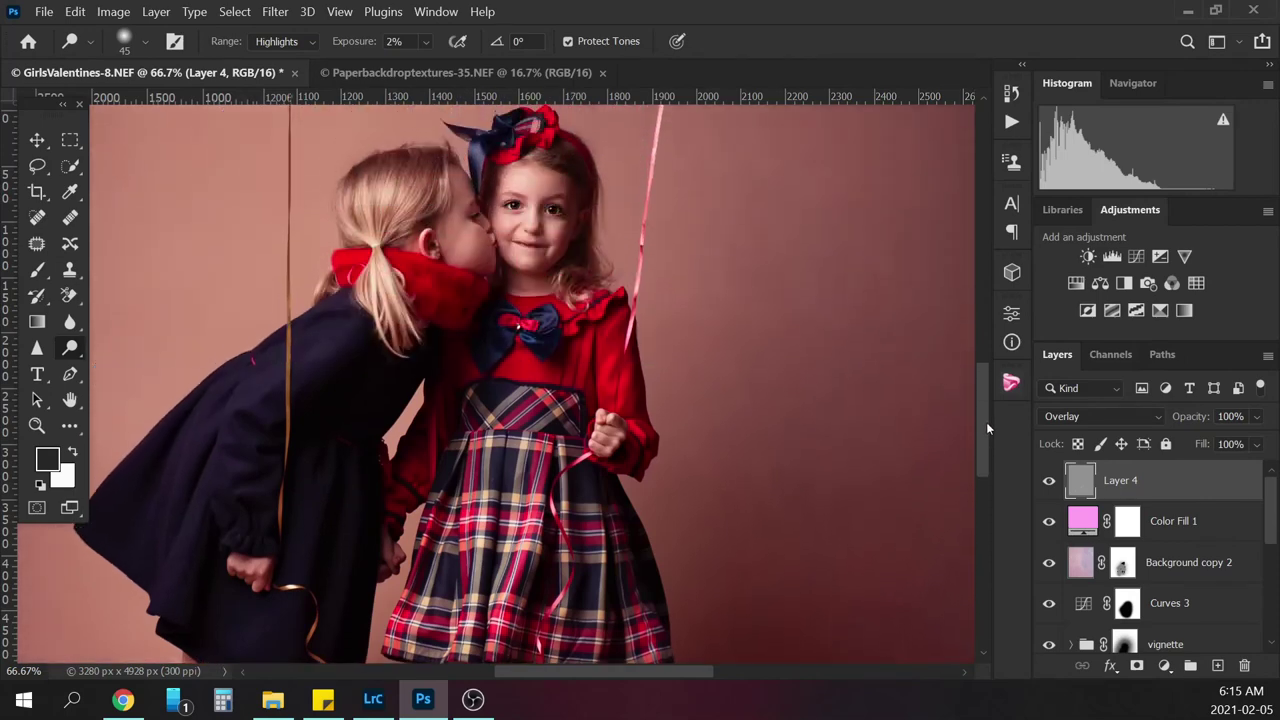
{"action": "key", "text": "bracketleft"}
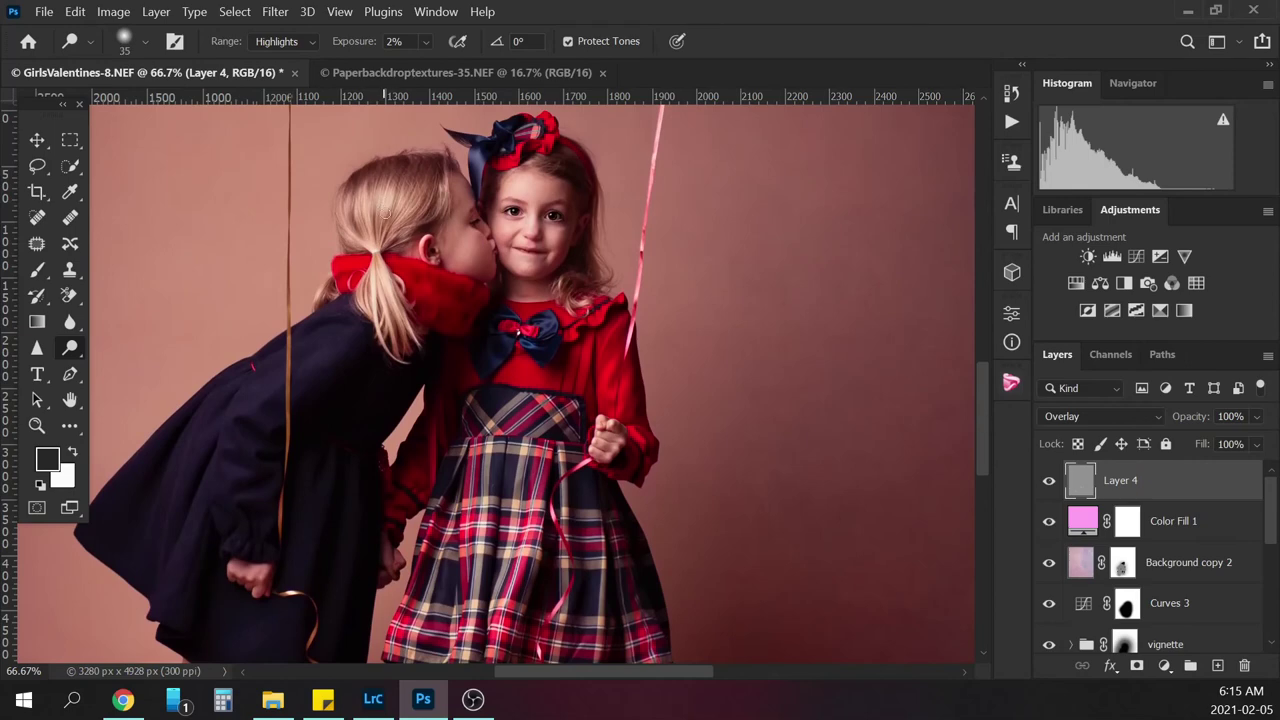
{"action": "key", "text": "bracketright"}
{"action": "key", "text": "bracketright"}
{"action": "key", "text": "bracketright"}
{"action": "key", "text": "bracketleft"}
{"action": "key", "text": "bracketleft"}
{"action": "key", "text": "bracketleft"}
{"action": "key", "text": "bracketleft"}
{"action": "key", "text": "bracketleft"}
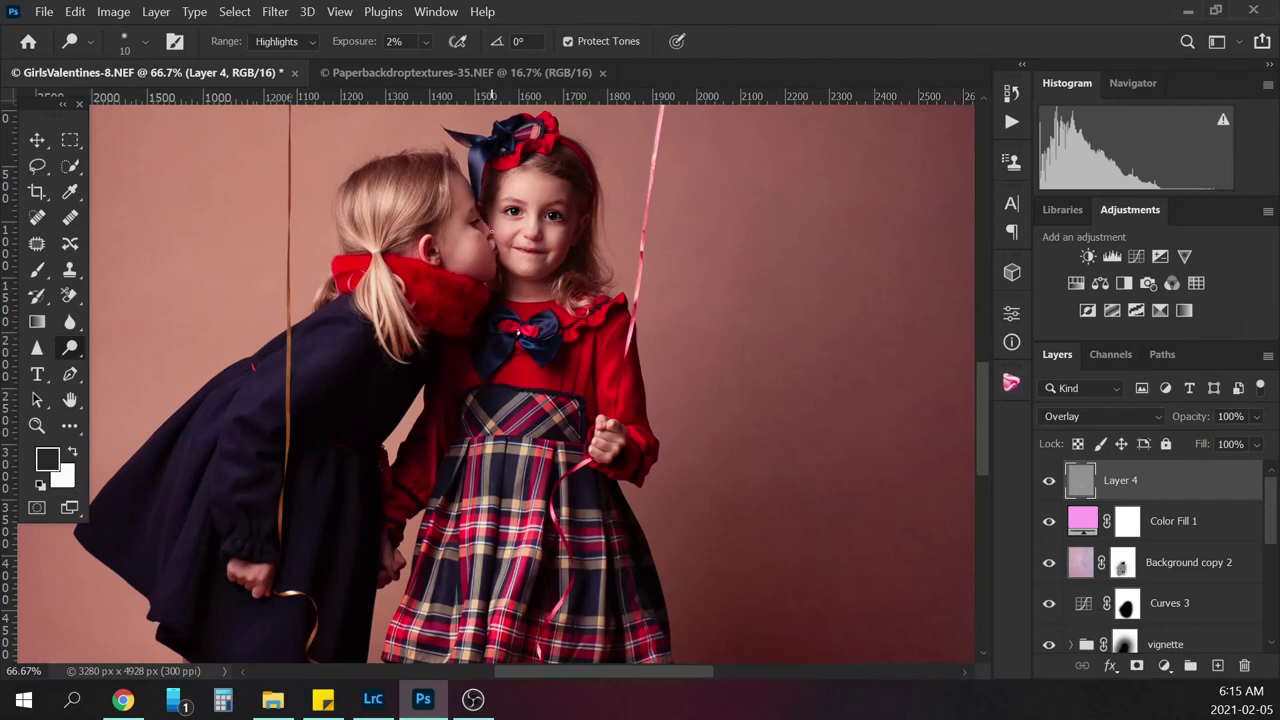
{"action": "key", "text": "bracketright"}
{"action": "key", "text": "bracketright"}
{"action": "key", "text": "bracketright"}
{"action": "key", "text": "bracketleft"}
{"action": "key", "text": "bracketleft"}
{"action": "key", "text": "bracketleft"}
{"action": "key", "text": "bracketright"}
{"action": "key", "text": "bracketright"}
{"action": "key", "text": "bracketright"}
Dodge the navy dress and the rest of the girls' clothing with the brush at size 60
{"action": "left_click_drag", "start_coordinate": [983, 404], "coordinate": [976, 427]}
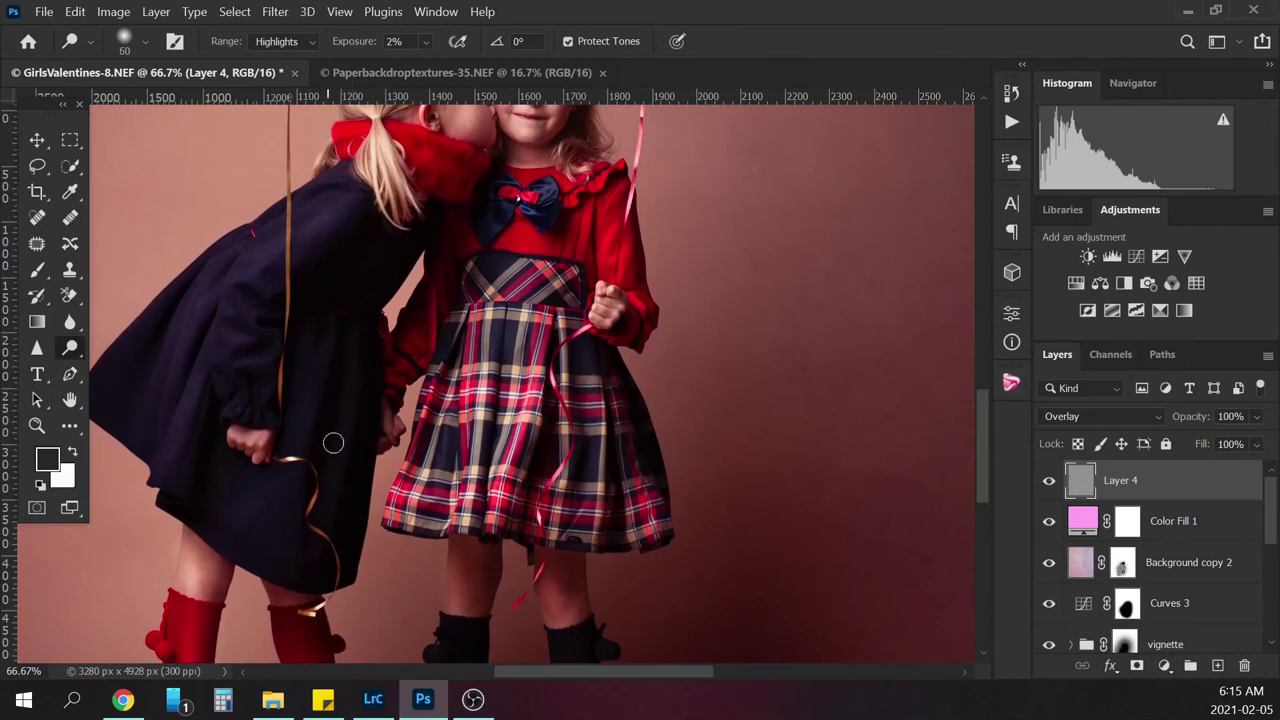
{"action": "key", "text": "bracketright"}
{"action": "scroll", "coordinate": [982, 418], "scroll_direction": "up", "scroll_amount": 3}
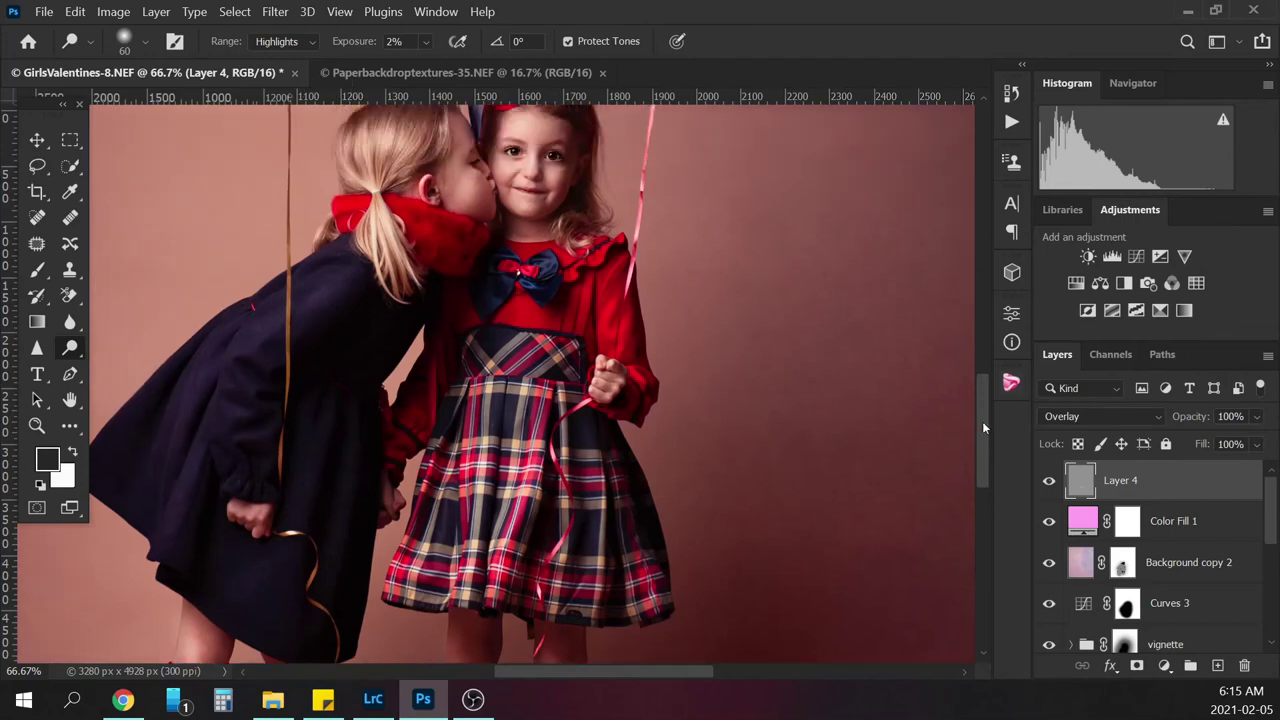
{"action": "scroll", "coordinate": [982, 404], "scroll_direction": "up", "scroll_amount": 1}
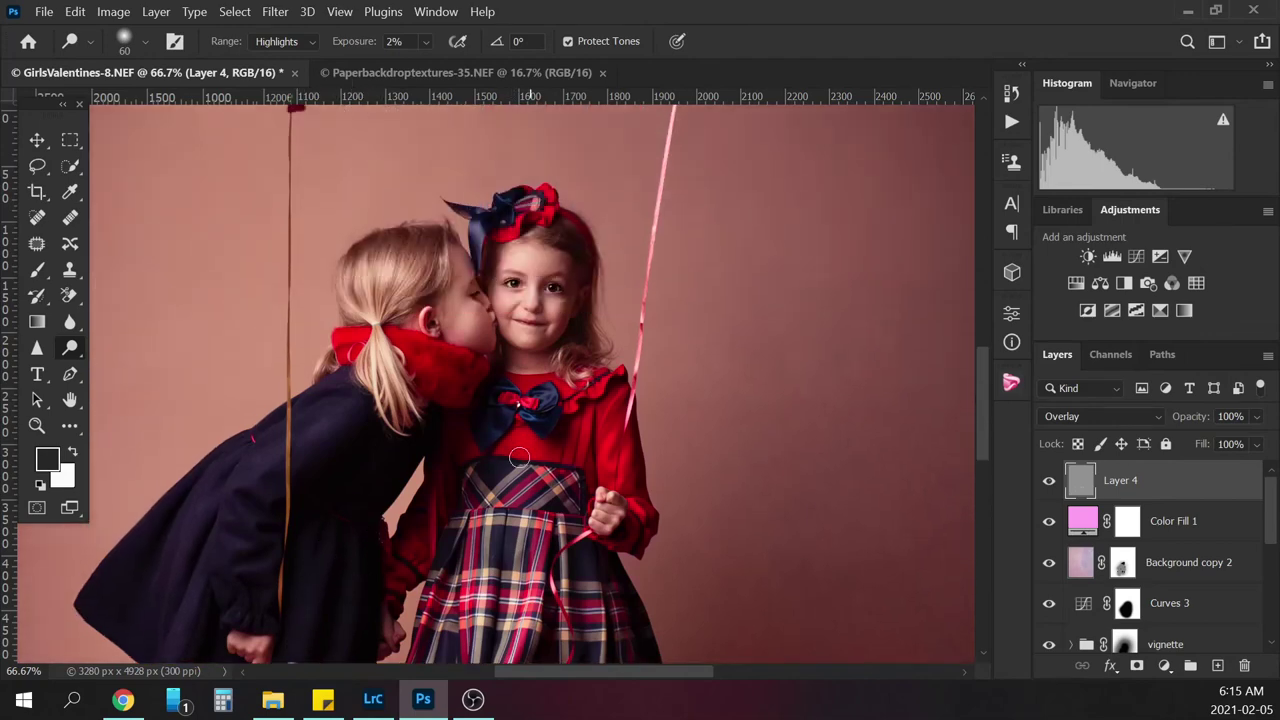
Dodge the highlights in the girls' faces and hair, with the brush size reduced to about 20
{"action": "key", "text": "bracketleft"}
{"action": "key", "text": "bracketleft"}
{"action": "key", "text": "bracketleft"}
{"action": "key", "text": "bracketleft"}
{"action": "key", "text": "ctrl+plus"}
{"action": "key", "text": "ctrl+plus"}
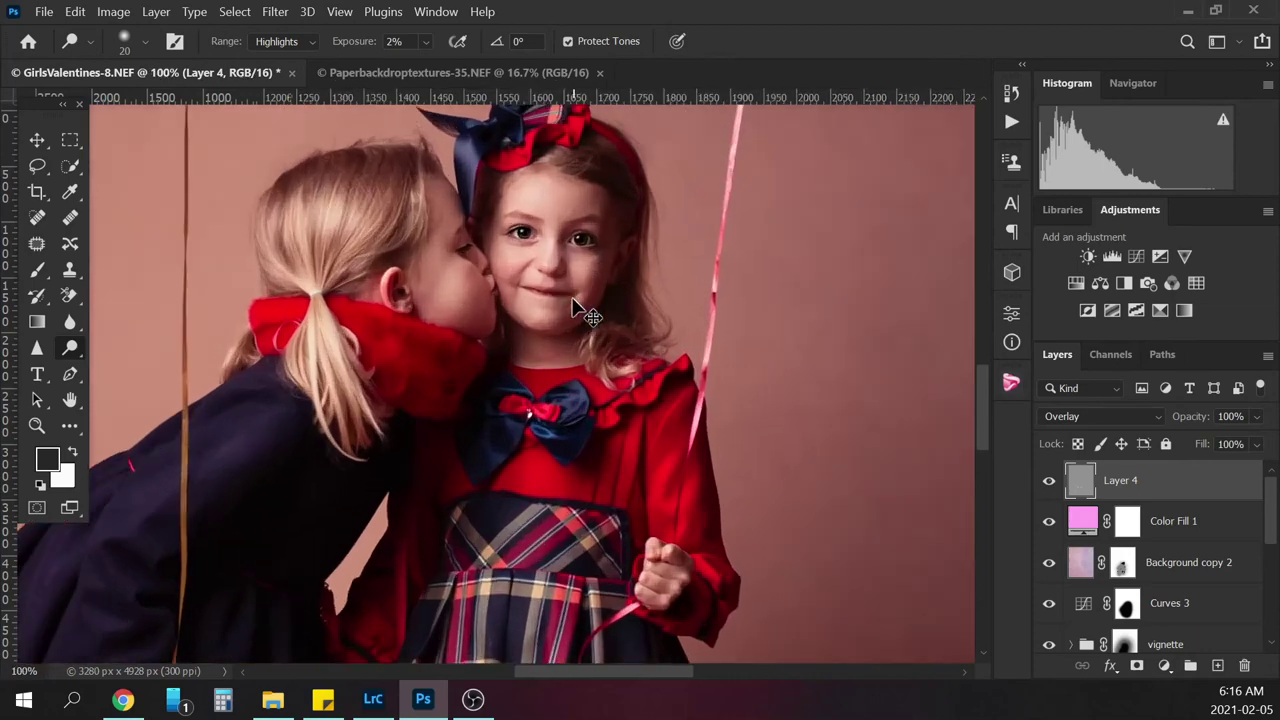
{"action": "left_click_drag", "start_coordinate": [985, 418], "coordinate": [985, 388]}
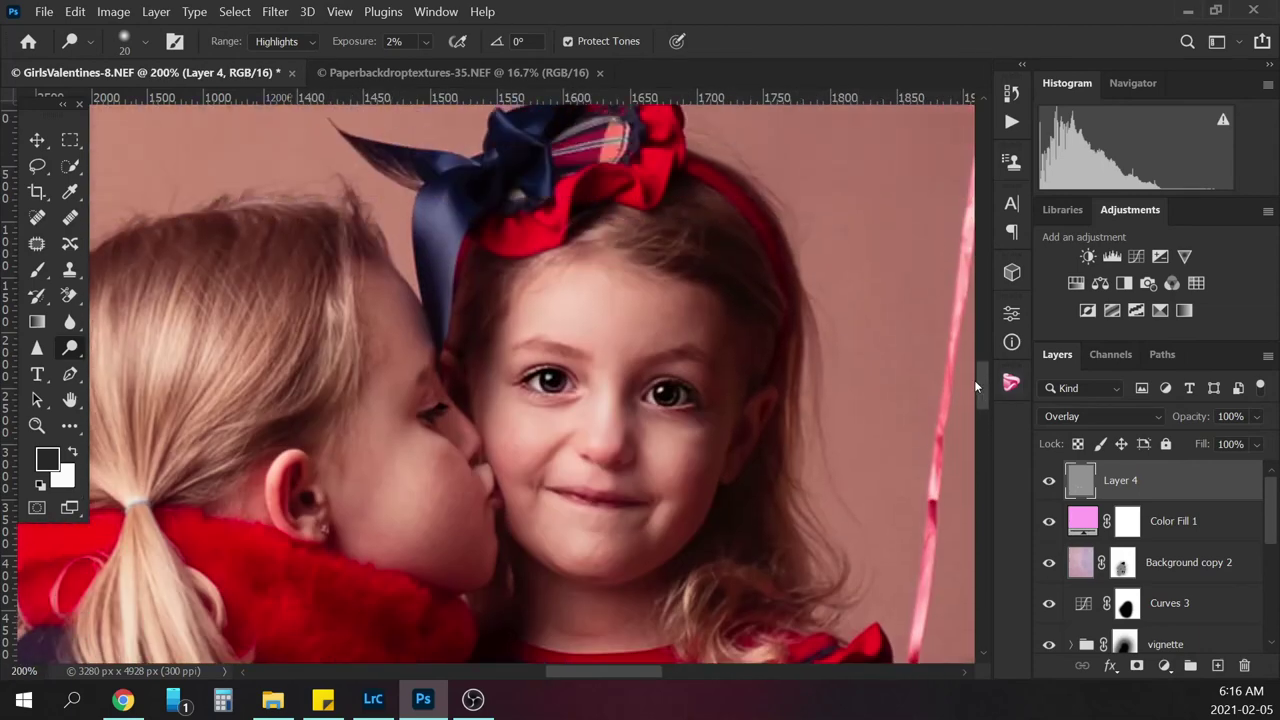
{"action": "key", "text": "bracketleft"}
{"action": "key", "text": "bracketleft"}
{"action": "key", "text": "bracketright"}
{"action": "key", "text": "bracketright"}
{"action": "key", "text": "bracketright"}
{"action": "key", "text": "bracketright"}
Dodge the highlights on the hair bow and headband, reducing the brush size to 10 for the fine details
{"action": "left_click_drag", "start_coordinate": [988, 399], "coordinate": [986, 385]}
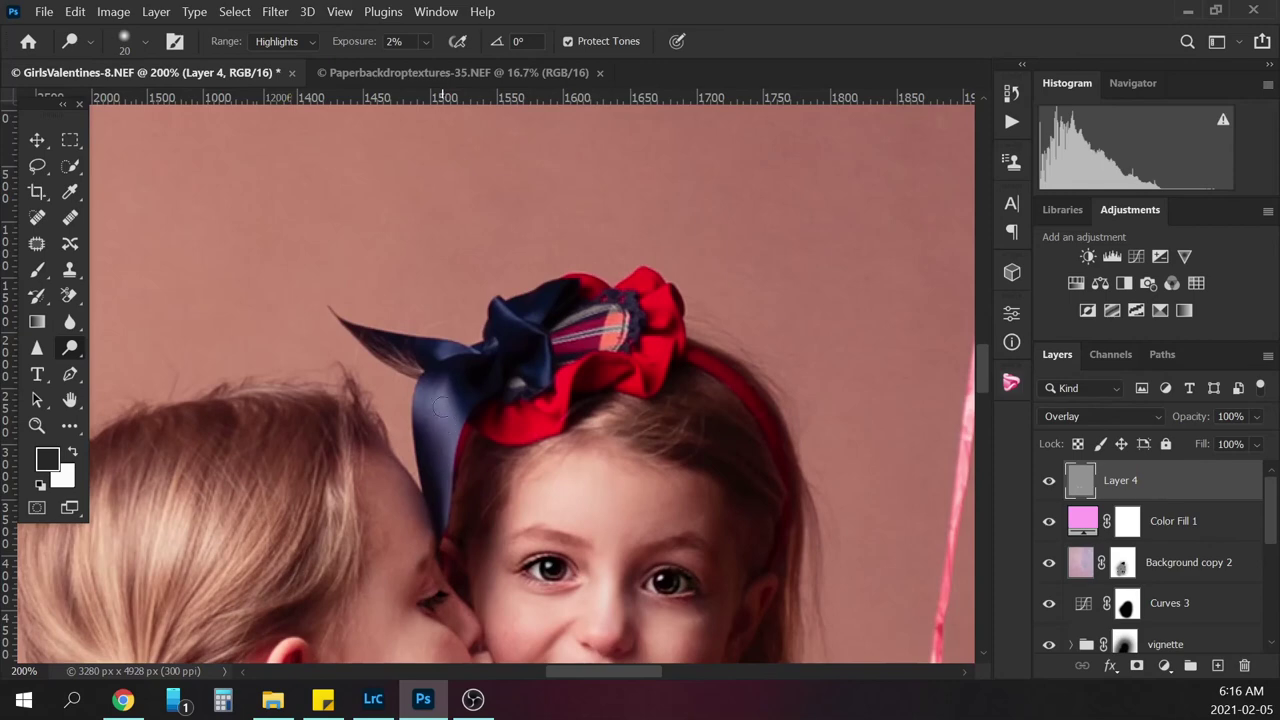
{"action": "key", "text": "bracketleft"}
{"action": "key", "text": "bracketleft"}
{"action": "key", "text": "bracketleft"}
{"action": "key", "text": "bracketleft"}
{"action": "key", "text": "bracketleft"}
{"action": "key", "text": "bracketright"}
{"action": "key", "text": "bracketright"}
{"action": "key", "text": "ctrl+minus"}
{"action": "key", "text": "ctrl+minus"}
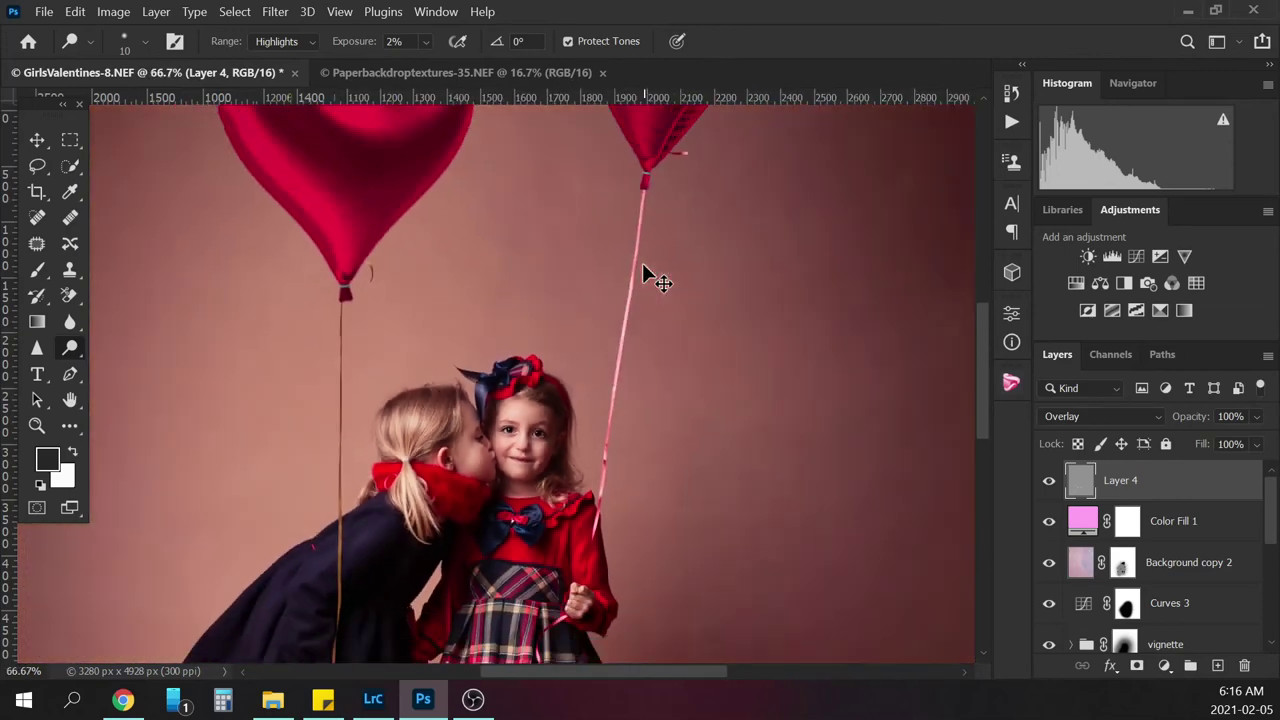
Compare the whole image with and without the dodging on Layer 4
{"action": "key", "text": "ctrl+minus"}
{"action": "key", "text": "ctrl+minus"}
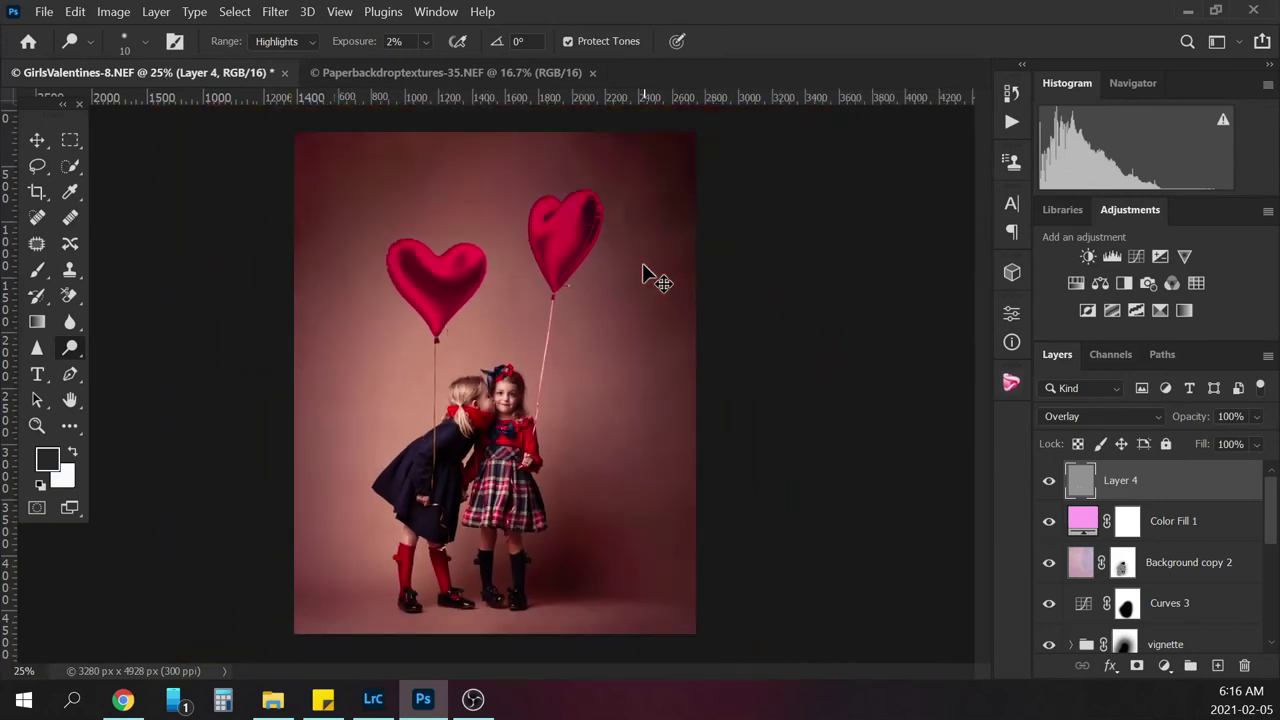
{"action": "left_click", "coordinate": [1049, 481]}
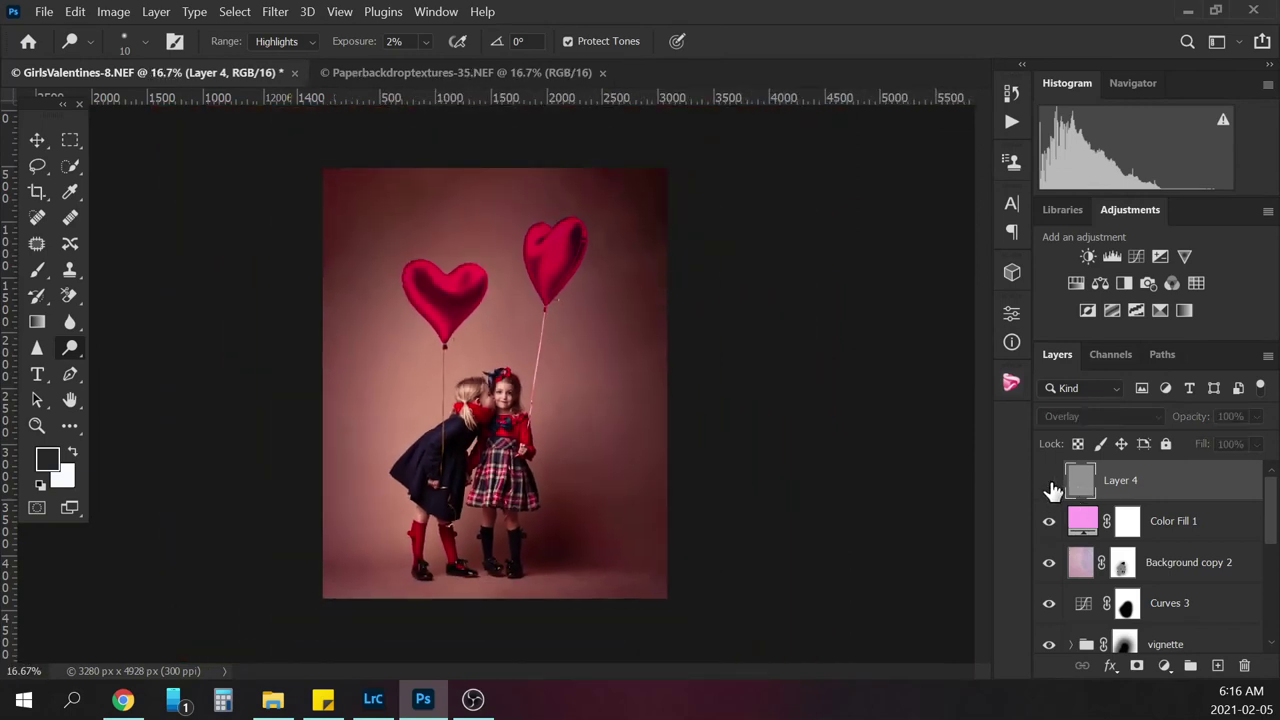
{"action": "left_click", "coordinate": [1049, 481]}
{"action": "left_click", "coordinate": [1050, 484]}
{"action": "left_click", "coordinate": [1050, 484]}
Dodge the highlights on the plaid dress and the girls' clothing with brush sizes 50 and 35
{"action": "key", "text": "ctrl+plus"}
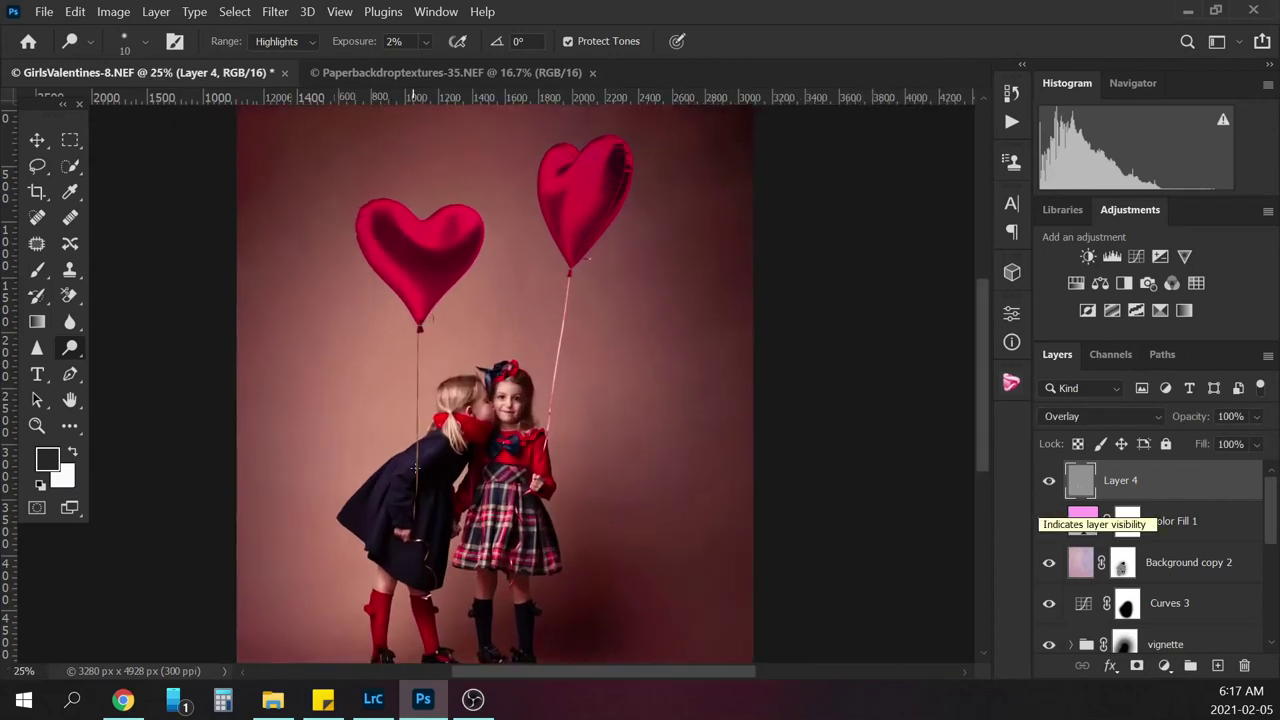
{"action": "key", "text": "bracketright"}
{"action": "key", "text": "bracketright"}
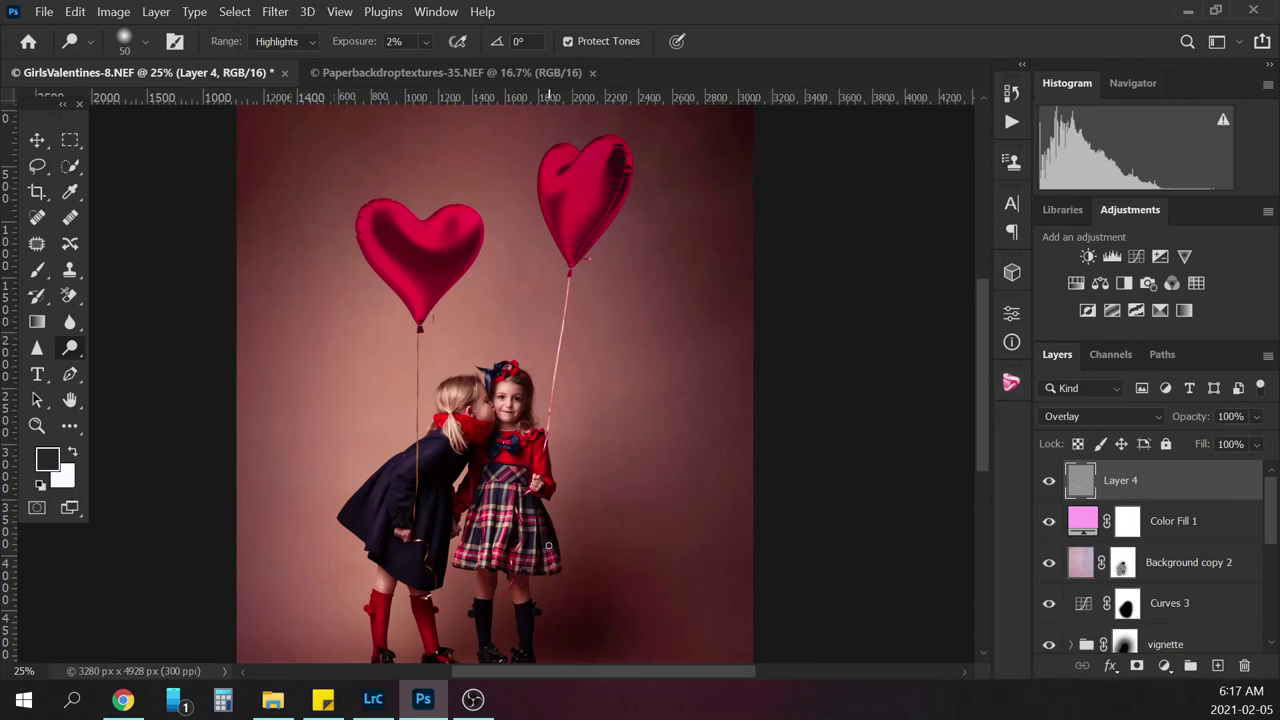
{"action": "key", "text": "bracketleft"}
{"action": "left_click_drag", "start_coordinate": [977, 435], "coordinate": [979, 446]}
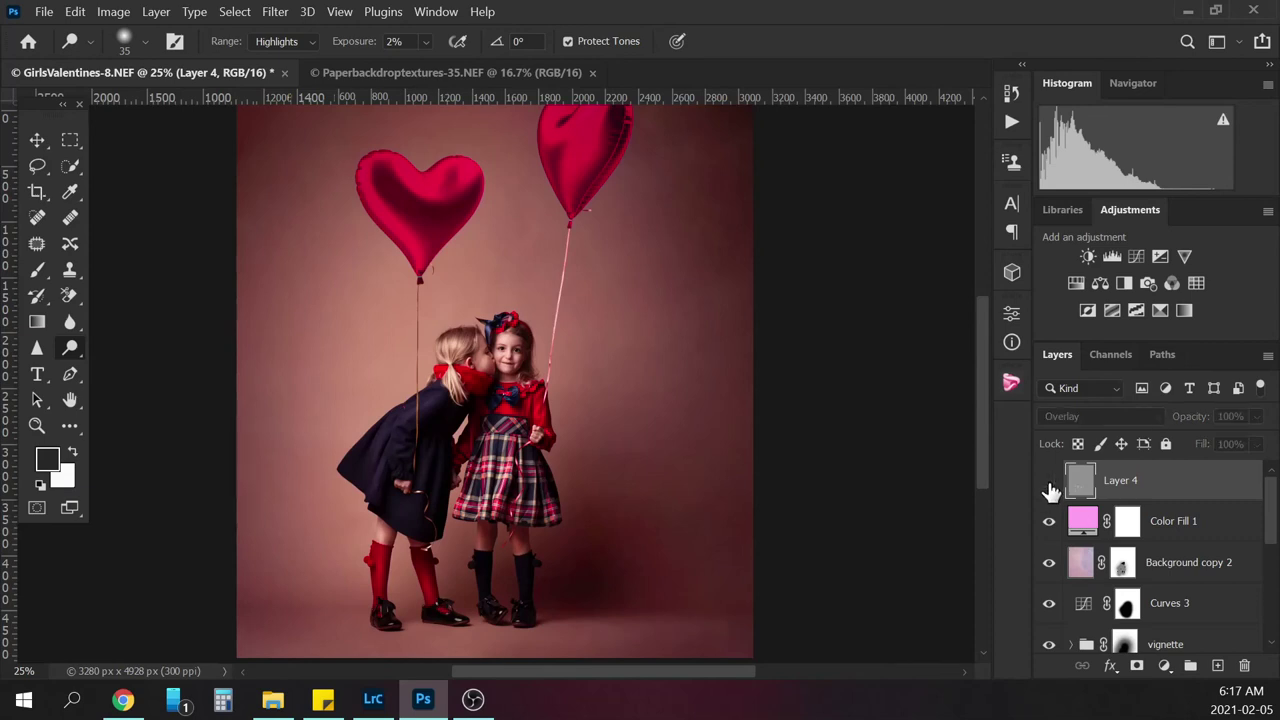
Toggle Layer 4's visibility several times to check the dodging before and after
{"action": "left_click", "coordinate": [1048, 481]}
{"action": "left_click", "coordinate": [1048, 481]}
{"action": "left_click", "coordinate": [1048, 481]}
{"action": "left_click", "coordinate": [1048, 481]}
{"action": "left_click", "coordinate": [1048, 481]}
{"action": "left_click", "coordinate": [1048, 481]}
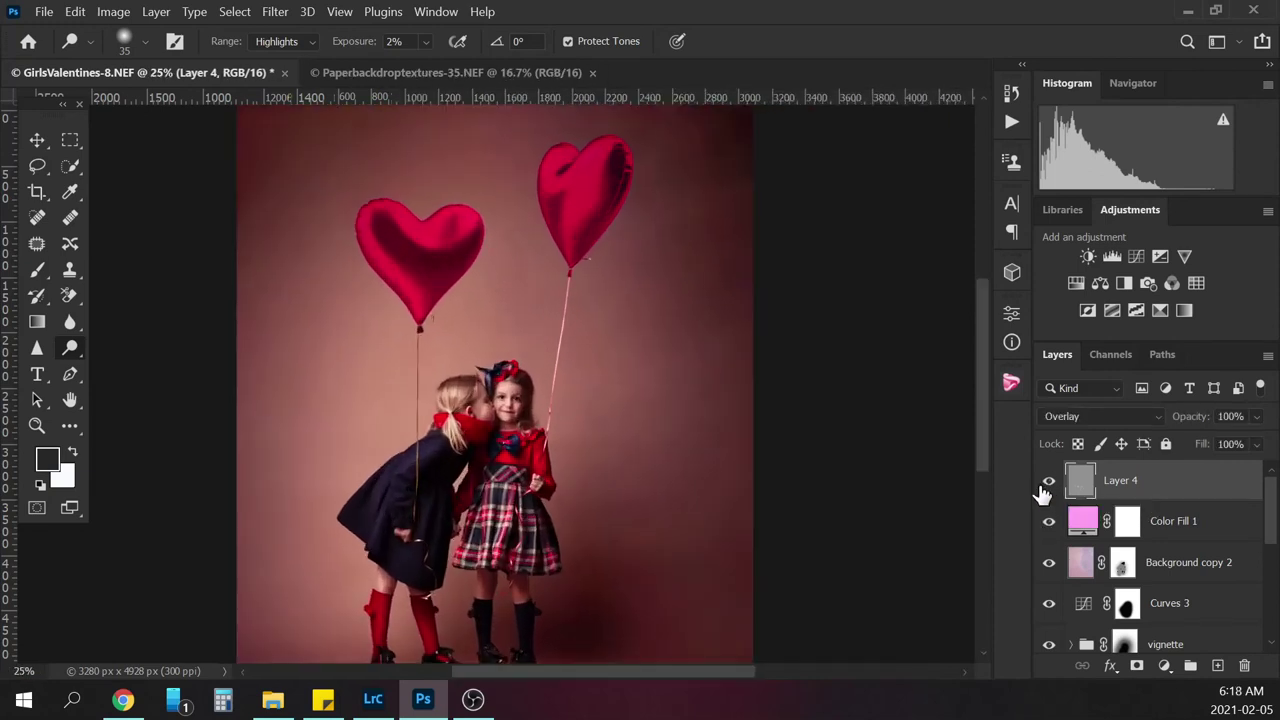
Try to soften both heart balloons on Layer 4 with the Blur tool at size 700 and 50% strength
{"action": "key", "text": "ctrl+plus"}
{"action": "key", "text": "ctrl+plus"}
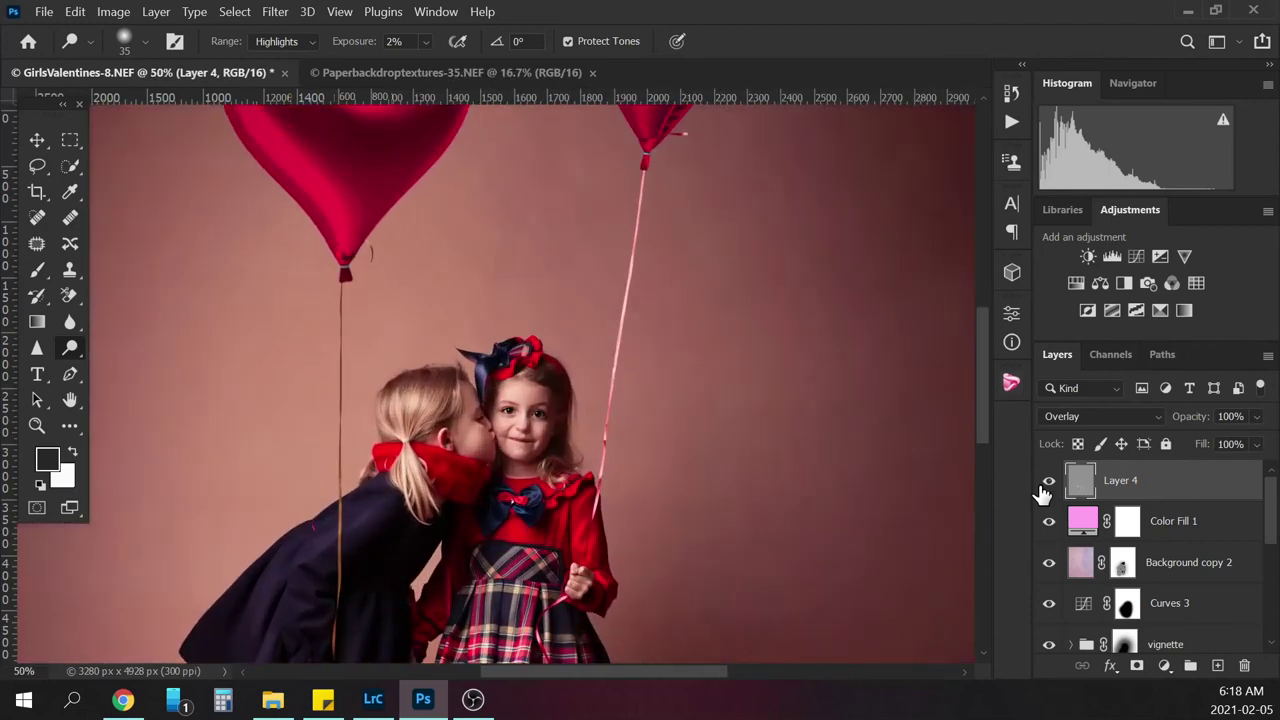
{"action": "left_click_drag", "start_coordinate": [983, 403], "coordinate": [978, 343]}
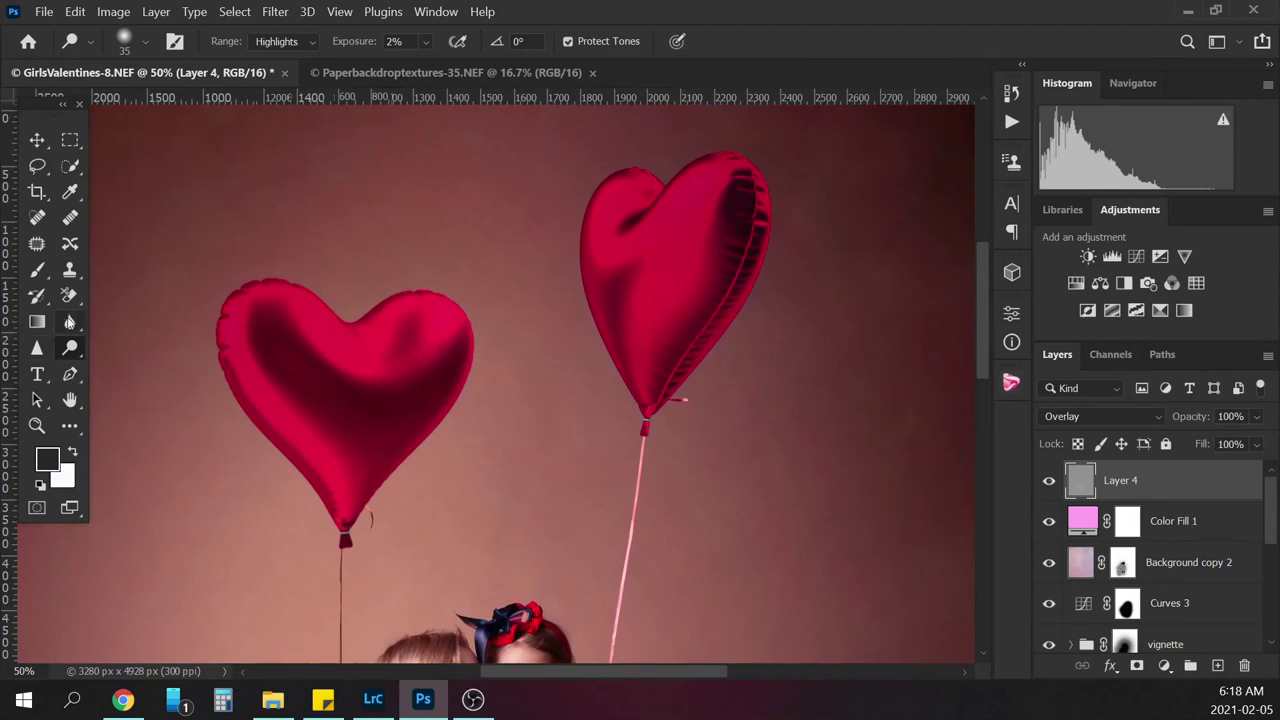
{"action": "left_click", "coordinate": [70, 321]}
{"action": "mouse_move", "coordinate": [297, 351]}
{"action": "left_mouse_down"}
{"action": "mouse_move", "coordinate": [299, 315]}
{"action": "mouse_move", "coordinate": [268, 353]}
{"action": "mouse_move", "coordinate": [261, 296]}
{"action": "mouse_move", "coordinate": [237, 365]}
{"action": "mouse_move", "coordinate": [268, 378]}
{"action": "mouse_move", "coordinate": [319, 388]}
{"action": "mouse_move", "coordinate": [385, 329]}
{"action": "mouse_move", "coordinate": [418, 331]}
{"action": "mouse_move", "coordinate": [433, 353]}
{"action": "mouse_move", "coordinate": [428, 402]}
{"action": "mouse_move", "coordinate": [347, 481]}
{"action": "mouse_move", "coordinate": [340, 541]}
{"action": "mouse_move", "coordinate": [242, 348]}
{"action": "mouse_move", "coordinate": [325, 296]}
{"action": "mouse_move", "coordinate": [430, 300]}
{"action": "left_mouse_up"}
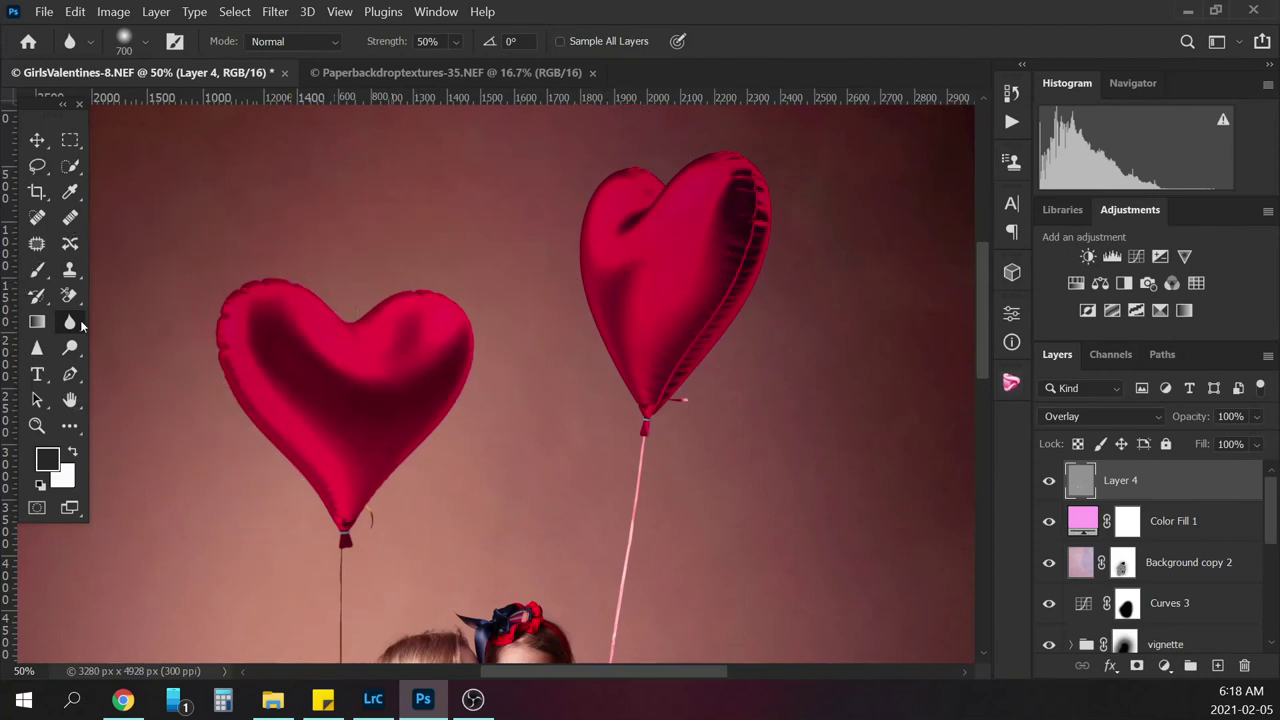
{"action": "left_click_drag", "start_coordinate": [82, 326], "coordinate": [134, 328]}
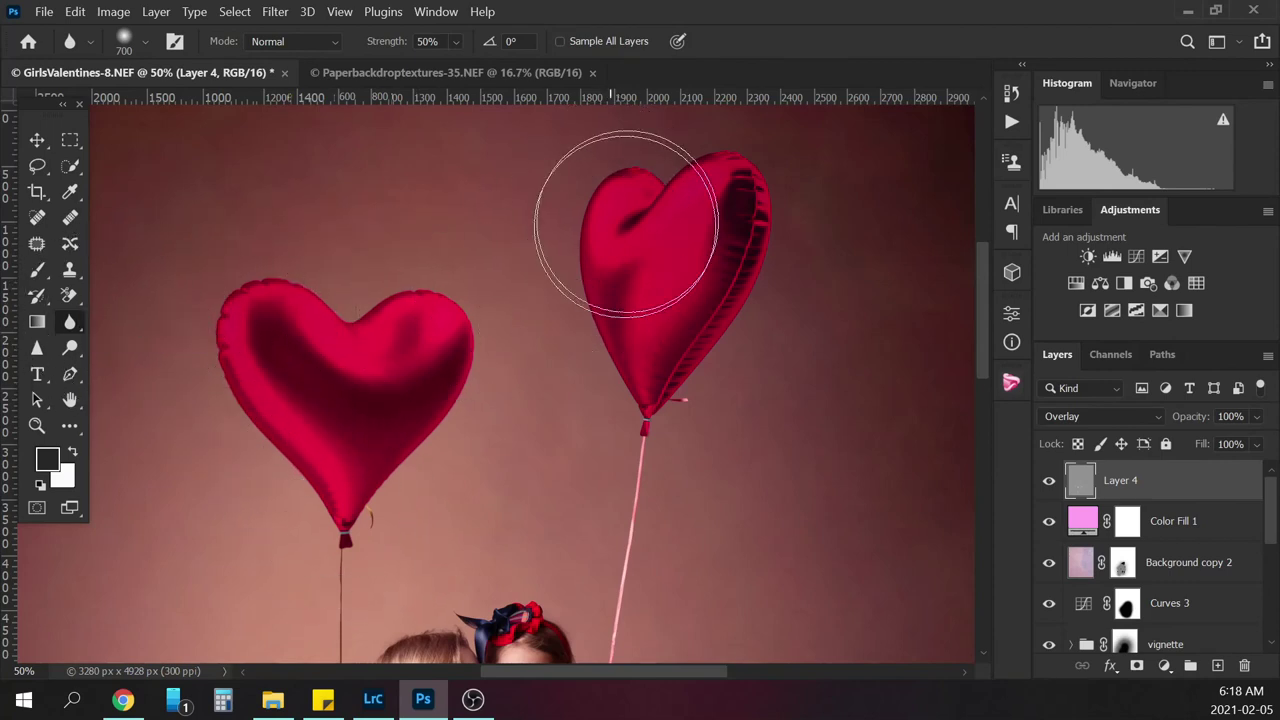
{"action": "mouse_move", "coordinate": [626, 206]}
{"action": "left_mouse_down"}
{"action": "mouse_move", "coordinate": [709, 251]}
{"action": "mouse_move", "coordinate": [693, 338]}
{"action": "mouse_move", "coordinate": [654, 417]}
{"action": "mouse_move", "coordinate": [654, 386]}
{"action": "mouse_move", "coordinate": [740, 174]}
{"action": "mouse_move", "coordinate": [777, 194]}
{"action": "mouse_move", "coordinate": [689, 134]}
{"action": "mouse_move", "coordinate": [643, 186]}
{"action": "mouse_move", "coordinate": [667, 193]}
{"action": "left_mouse_up"}
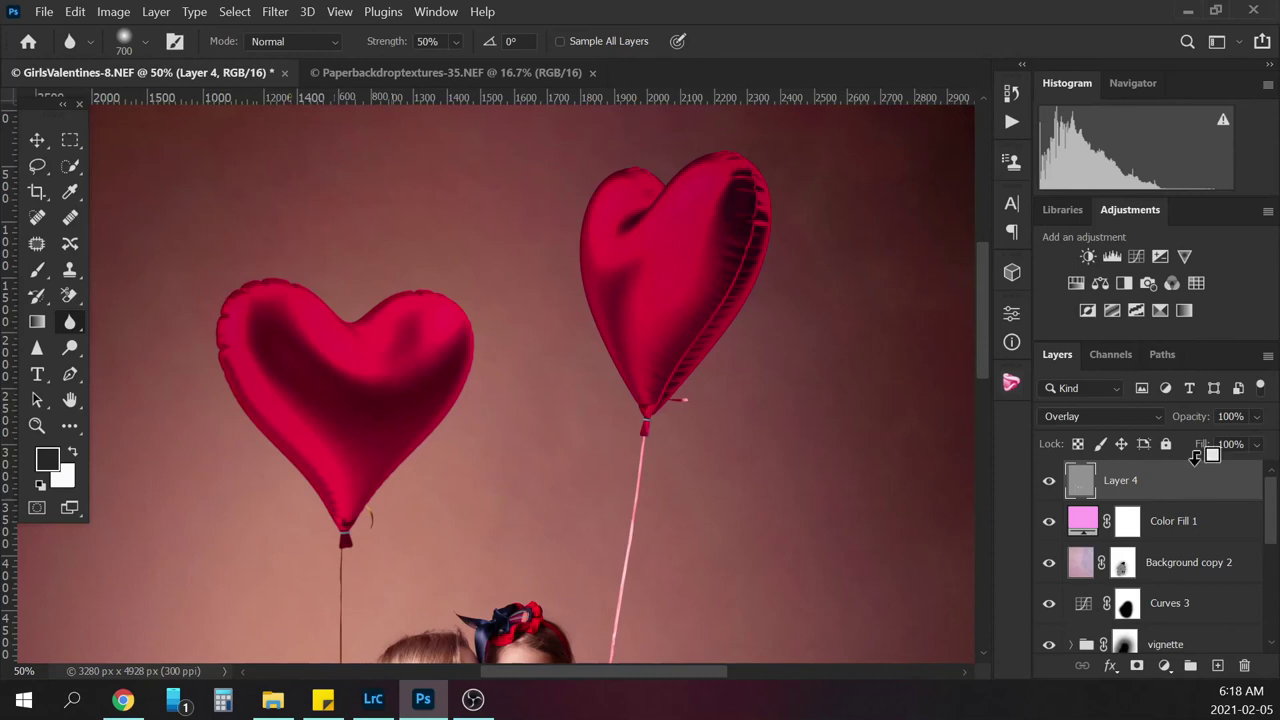
Stamp all visible layers into a new layer and blur the heart balloons on it at size 700 and 50% strength
{"action": "key", "text": "ctrl+alt+shift+e"}
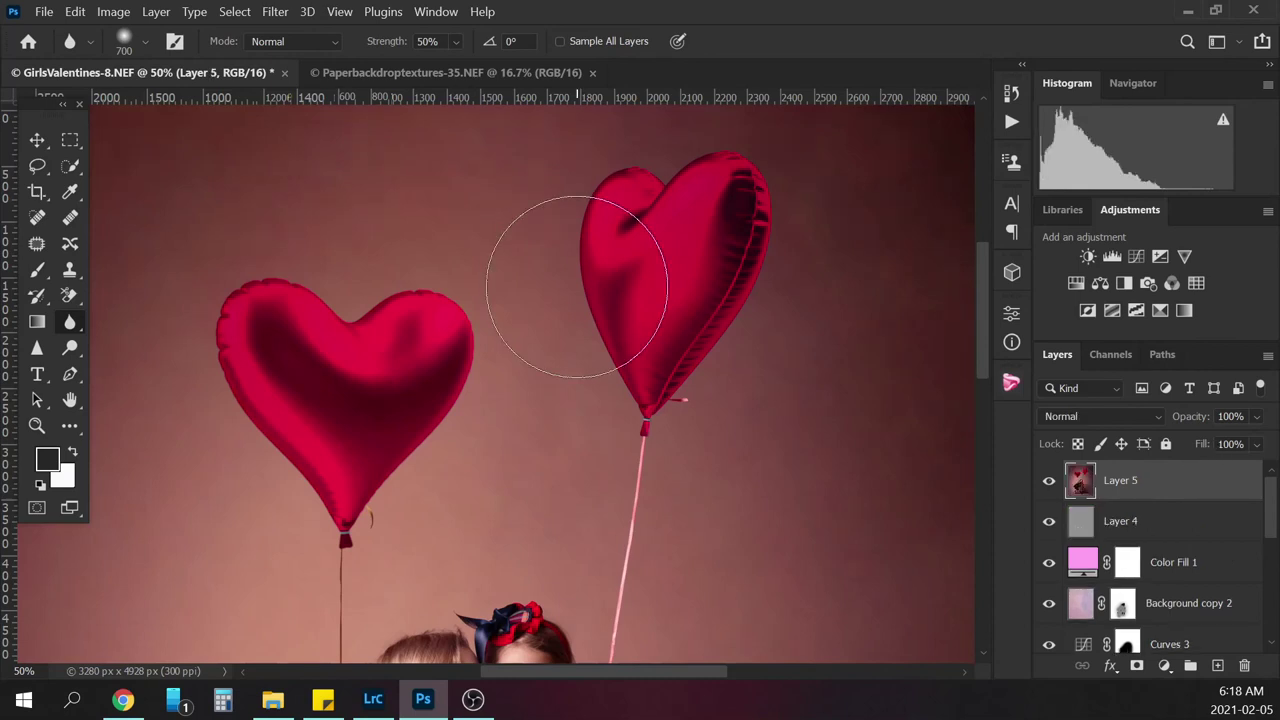
{"action": "mouse_move", "coordinate": [577, 286]}
{"action": "left_mouse_down"}
{"action": "mouse_move", "coordinate": [641, 197]}
{"action": "mouse_move", "coordinate": [700, 194]}
{"action": "mouse_move", "coordinate": [717, 166]}
{"action": "mouse_move", "coordinate": [735, 241]}
{"action": "mouse_move", "coordinate": [680, 370]}
{"action": "mouse_move", "coordinate": [641, 411]}
{"action": "mouse_move", "coordinate": [613, 279]}
{"action": "mouse_move", "coordinate": [694, 333]}
{"action": "mouse_move", "coordinate": [755, 190]}
{"action": "mouse_move", "coordinate": [699, 177]}
{"action": "mouse_move", "coordinate": [677, 194]}
{"action": "mouse_move", "coordinate": [667, 378]}
{"action": "mouse_move", "coordinate": [684, 377]}
{"action": "mouse_move", "coordinate": [741, 280]}
{"action": "mouse_move", "coordinate": [735, 175]}
{"action": "mouse_move", "coordinate": [335, 477]}
{"action": "mouse_move", "coordinate": [342, 461]}
{"action": "mouse_move", "coordinate": [356, 526]}
{"action": "mouse_move", "coordinate": [342, 545]}
{"action": "mouse_move", "coordinate": [451, 368]}
{"action": "mouse_move", "coordinate": [443, 294]}
{"action": "mouse_move", "coordinate": [391, 337]}
{"action": "mouse_move", "coordinate": [307, 326]}
{"action": "mouse_move", "coordinate": [245, 295]}
{"action": "mouse_move", "coordinate": [225, 381]}
{"action": "mouse_move", "coordinate": [258, 438]}
{"action": "mouse_move", "coordinate": [229, 315]}
{"action": "mouse_move", "coordinate": [300, 405]}
{"action": "mouse_move", "coordinate": [380, 391]}
{"action": "left_mouse_up"}
{"action": "key", "text": "ctrl+minus"}
{"action": "key", "text": "ctrl+minus"}
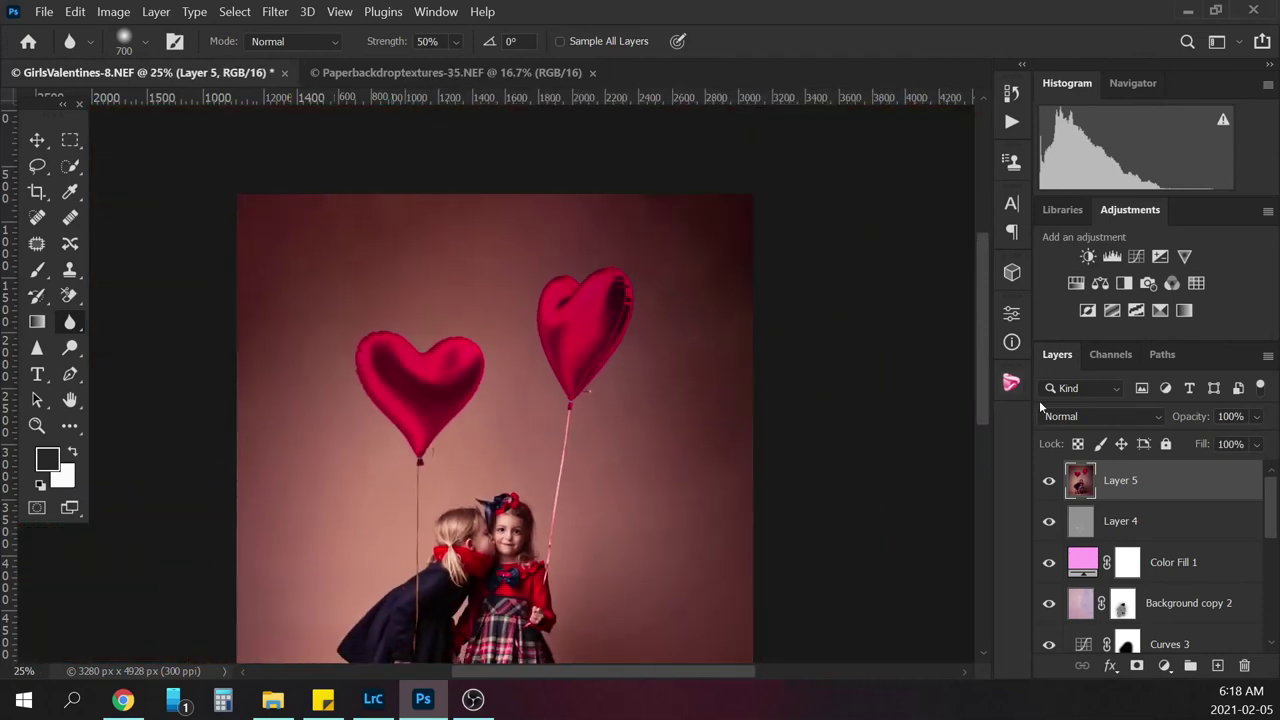
{"action": "mouse_move", "coordinate": [583, 371]}
{"action": "left_mouse_down"}
{"action": "mouse_move", "coordinate": [616, 318]}
{"action": "mouse_move", "coordinate": [593, 366]}
{"action": "left_mouse_up"}
{"action": "key", "text": "ctrl+minus"}
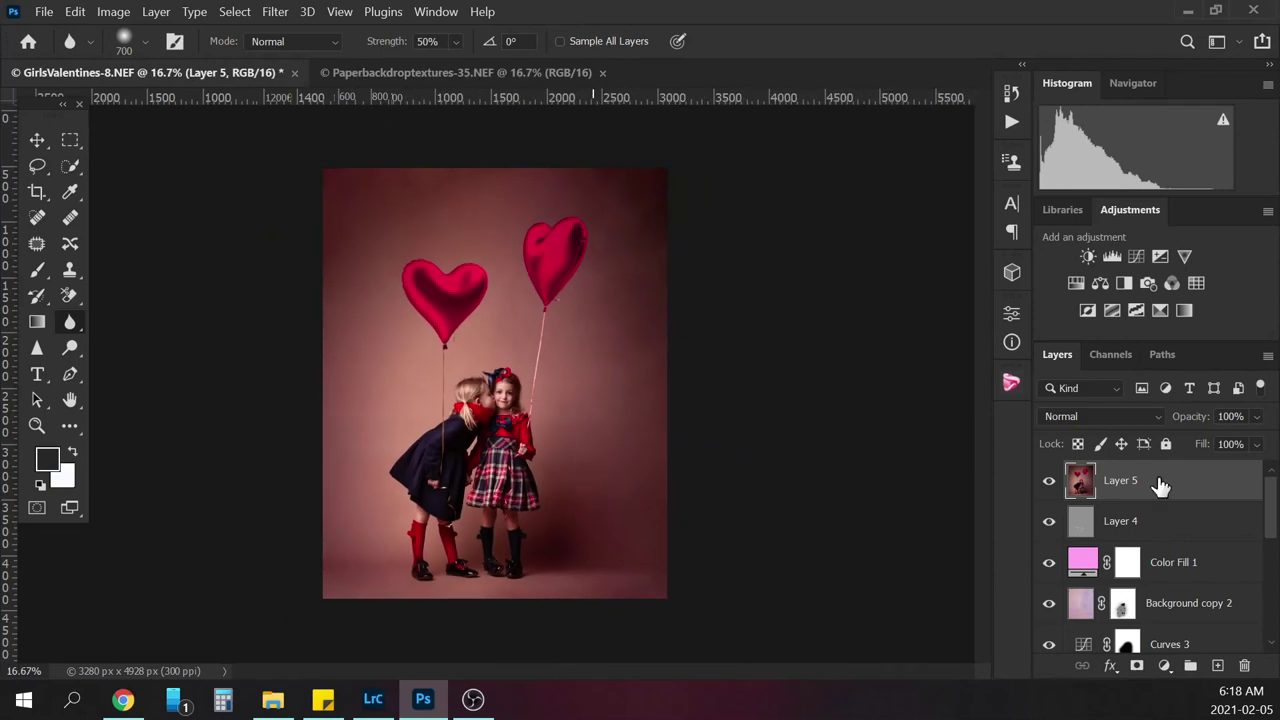
Duplicate the merged layer and flatten the whole image into the Background
{"action": "left_click_drag", "start_coordinate": [1157, 486], "coordinate": [1218, 665]}
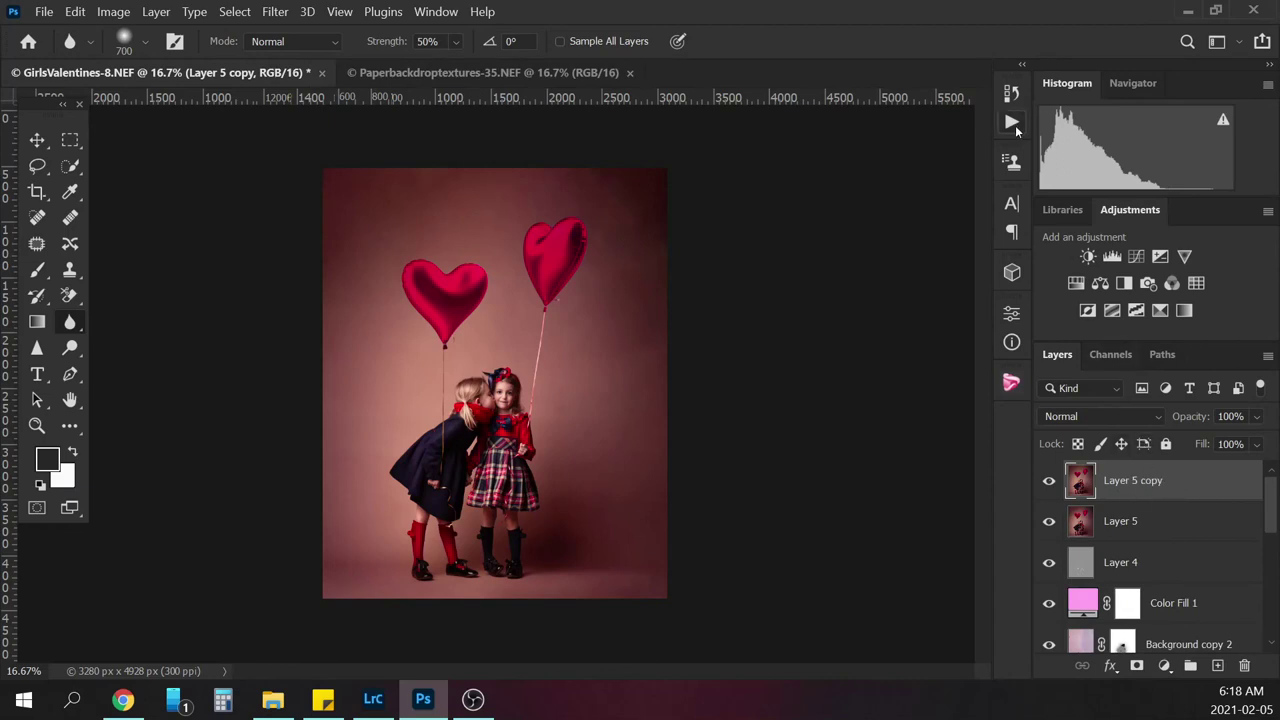
{"action": "left_click_drag", "start_coordinate": [1268, 512], "coordinate": [1268, 612]}
{"action": "left_click", "coordinate": [1142, 636]}
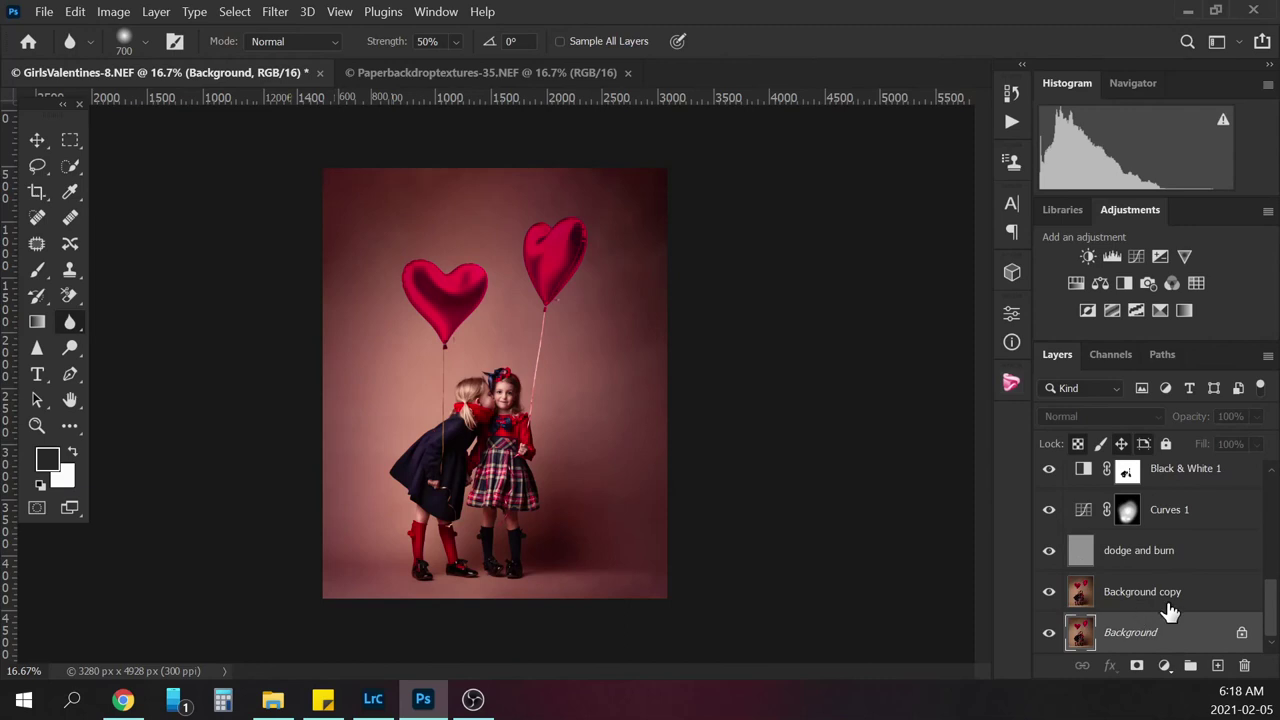
{"action": "right_click", "coordinate": [1137, 642]}
{"action": "left_click", "coordinate": [1178, 584]}
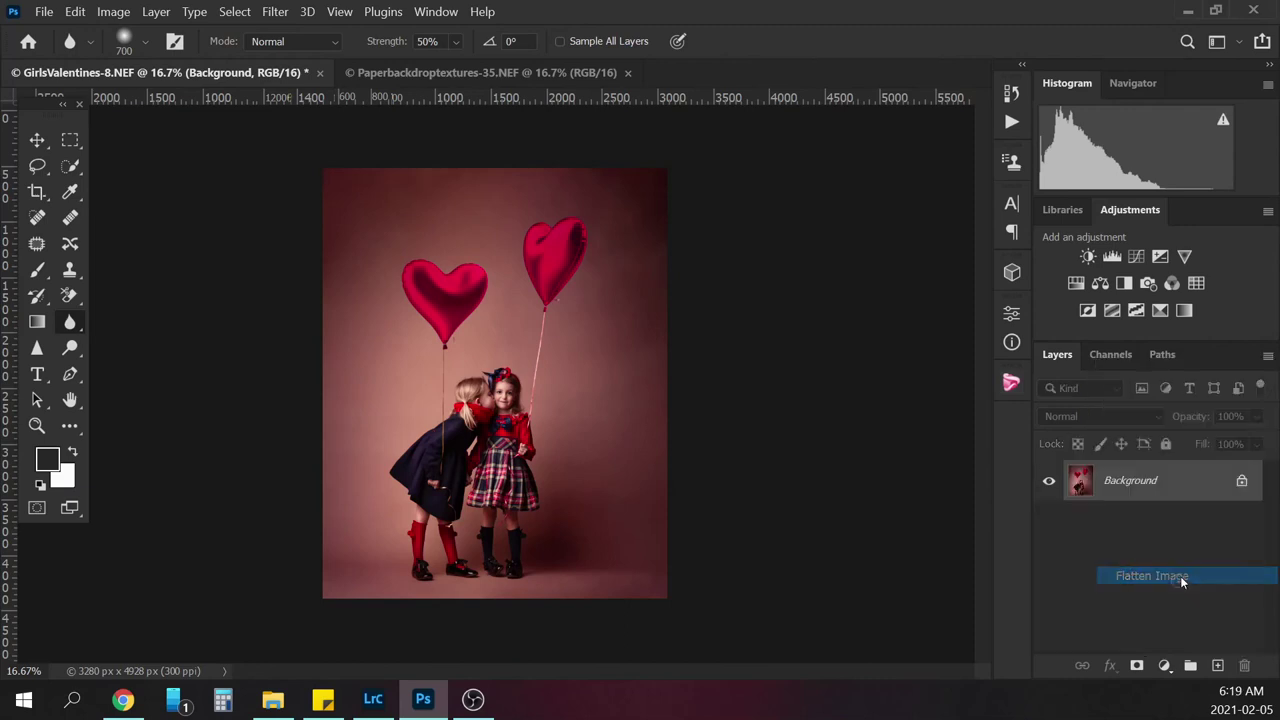
Run the HGP-Overall Sharpen action on the flattened image
{"action": "left_click", "coordinate": [1012, 122]}
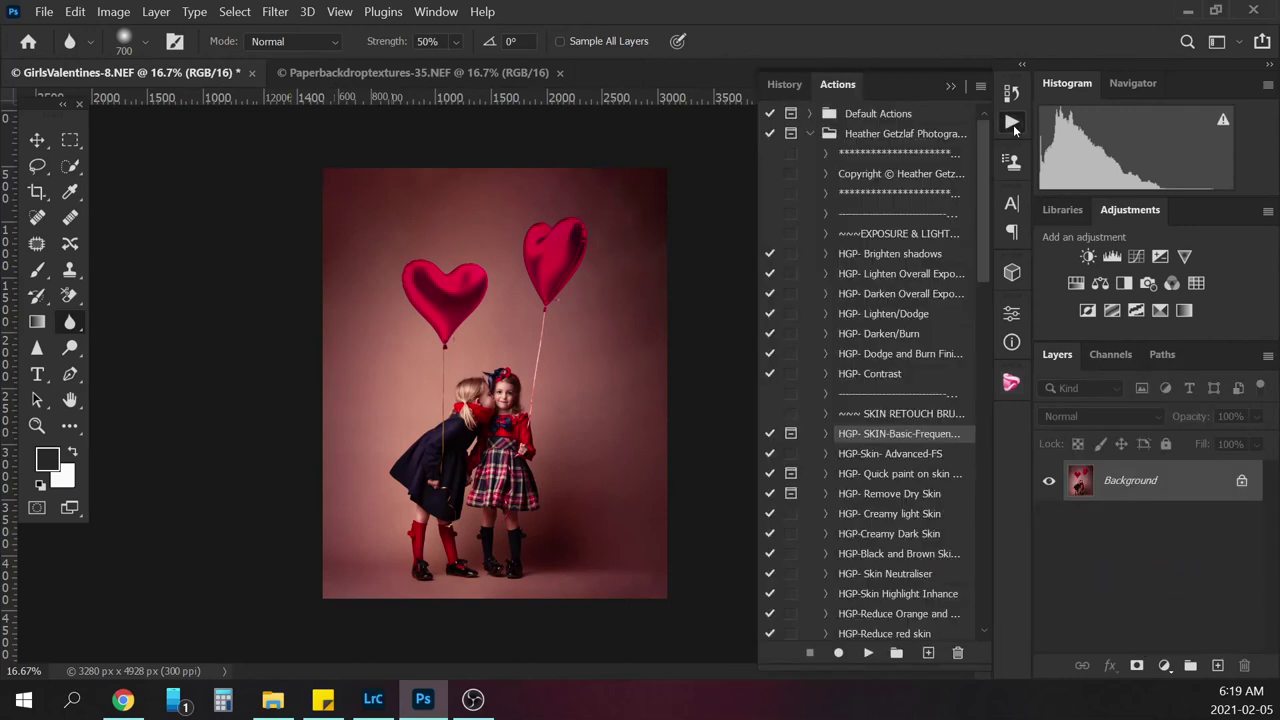
{"action": "left_click_drag", "start_coordinate": [984, 241], "coordinate": [950, 393]}
{"action": "left_click", "coordinate": [905, 375]}
{"action": "left_click", "coordinate": [868, 652]}
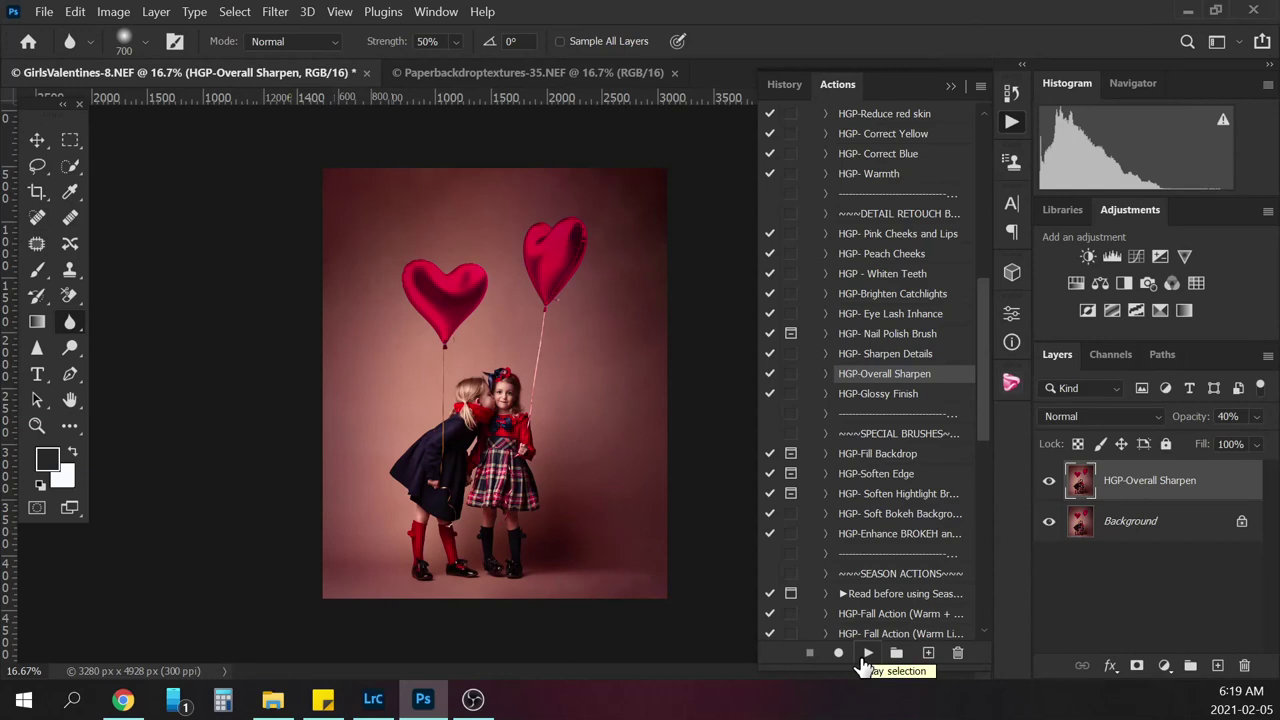
Add a layer mask to the HGP-Overall Sharpen layer and invert it to black
{"action": "left_click", "coordinate": [1136, 665]}
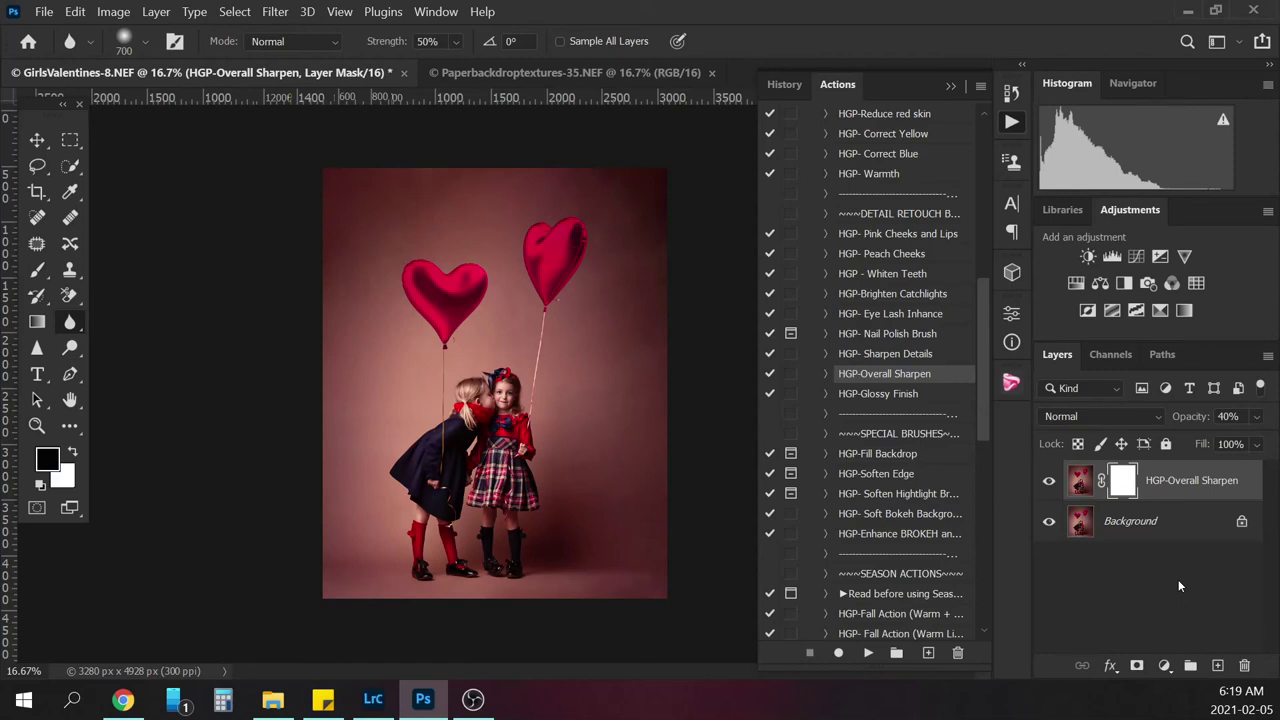
{"action": "key", "text": "ctrl+i"}
{"action": "key", "text": "ctrl+plus"}
{"action": "key", "text": "ctrl+plus"}
{"action": "key", "text": "ctrl+plus"}
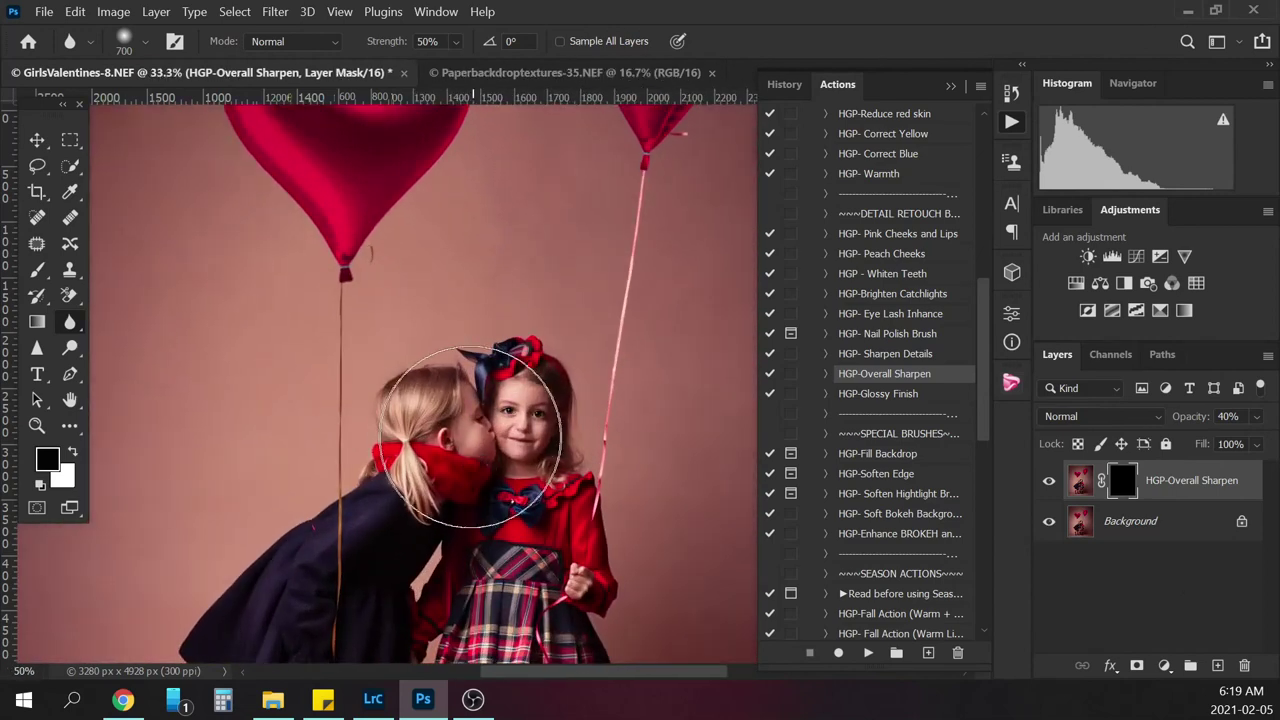
{"action": "key", "text": "bracketleft"}
{"action": "key", "text": "bracketleft"}
{"action": "key", "text": "bracketleft"}
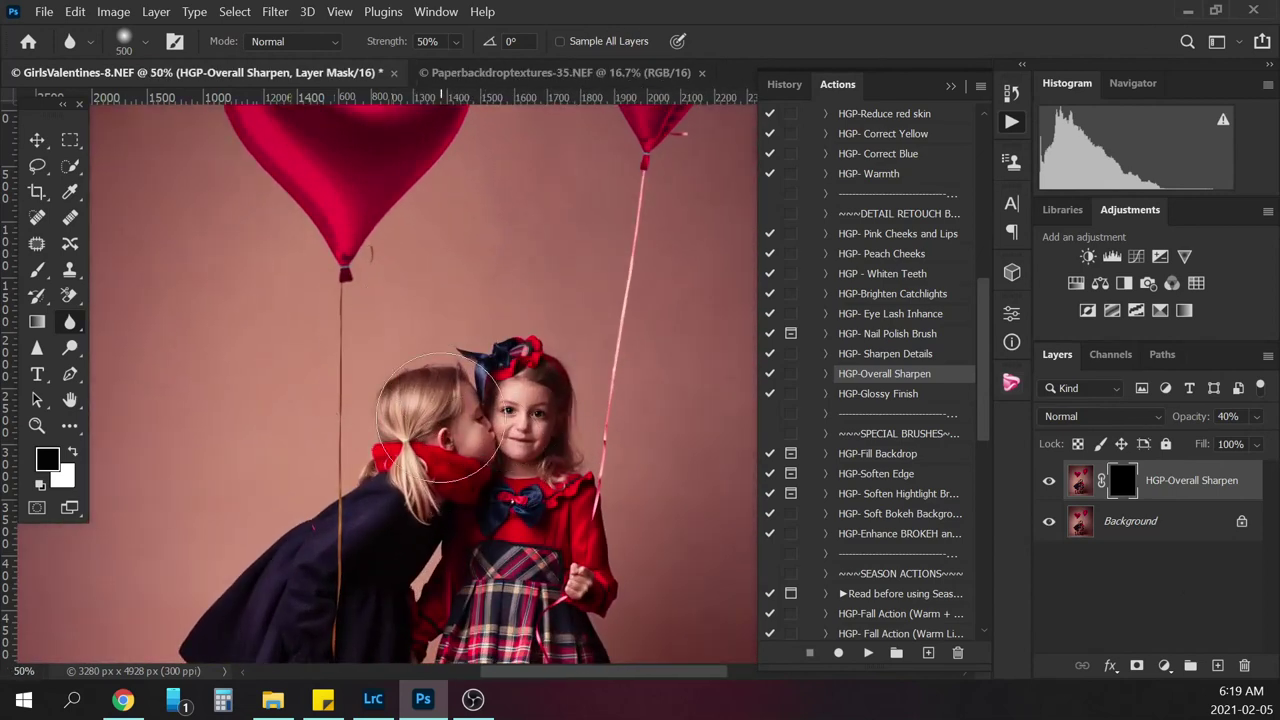
{"action": "key", "text": "bracketleft"}
{"action": "key", "text": "bracketleft"}
{"action": "scroll", "coordinate": [984, 404], "scroll_direction": "down", "scroll_amount": 3}
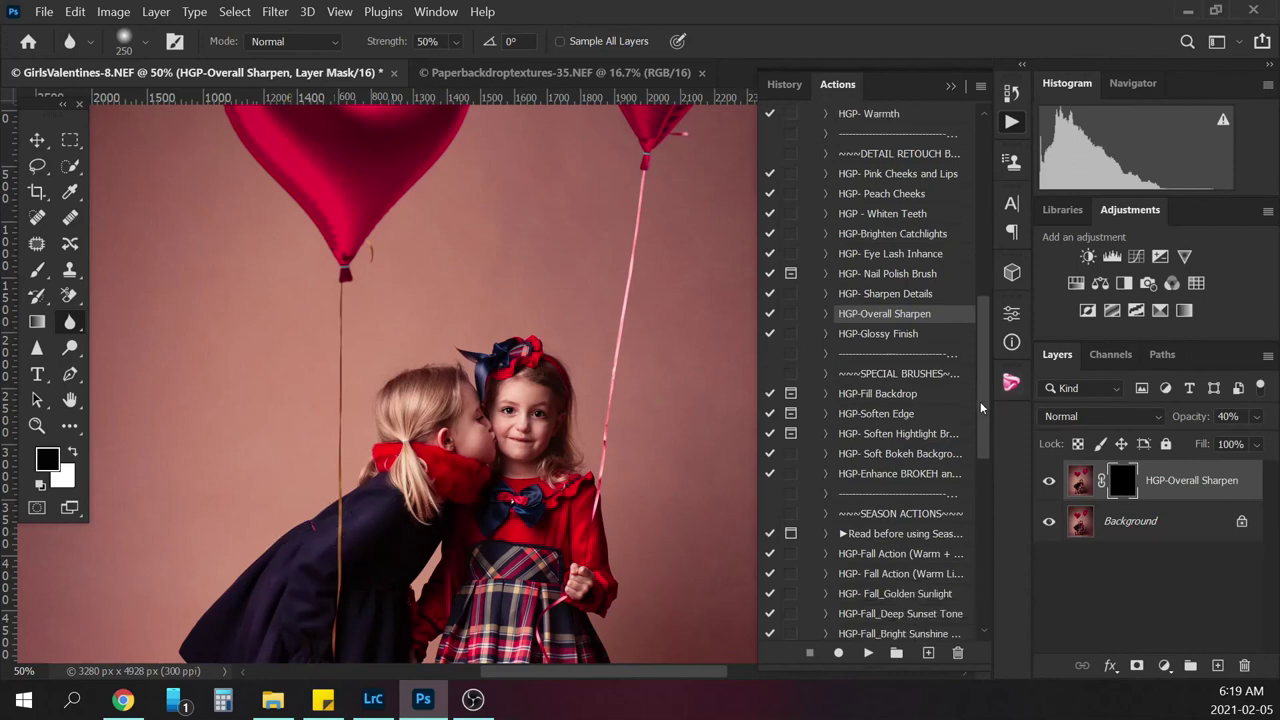
Set up the Brush tool with white as the foreground color and 100% opacity for painting on the sharpening mask
{"action": "left_click", "coordinate": [75, 453]}
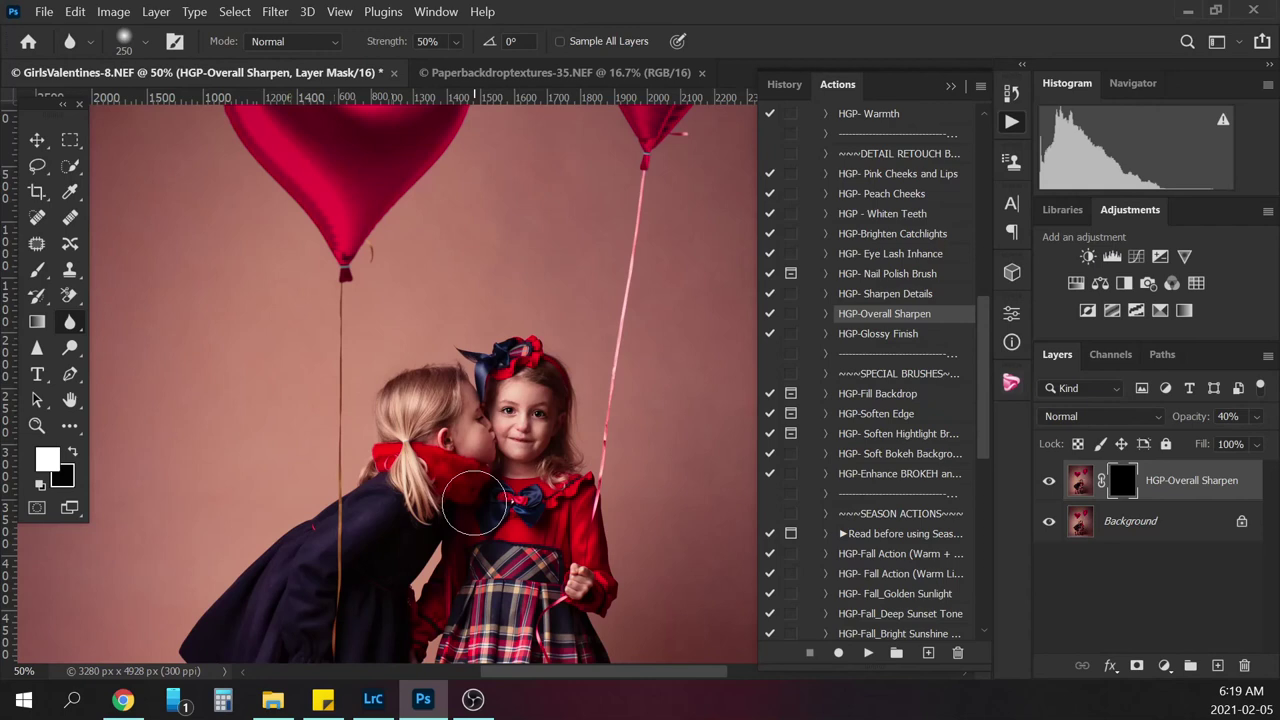
{"action": "left_click", "coordinate": [37, 270]}
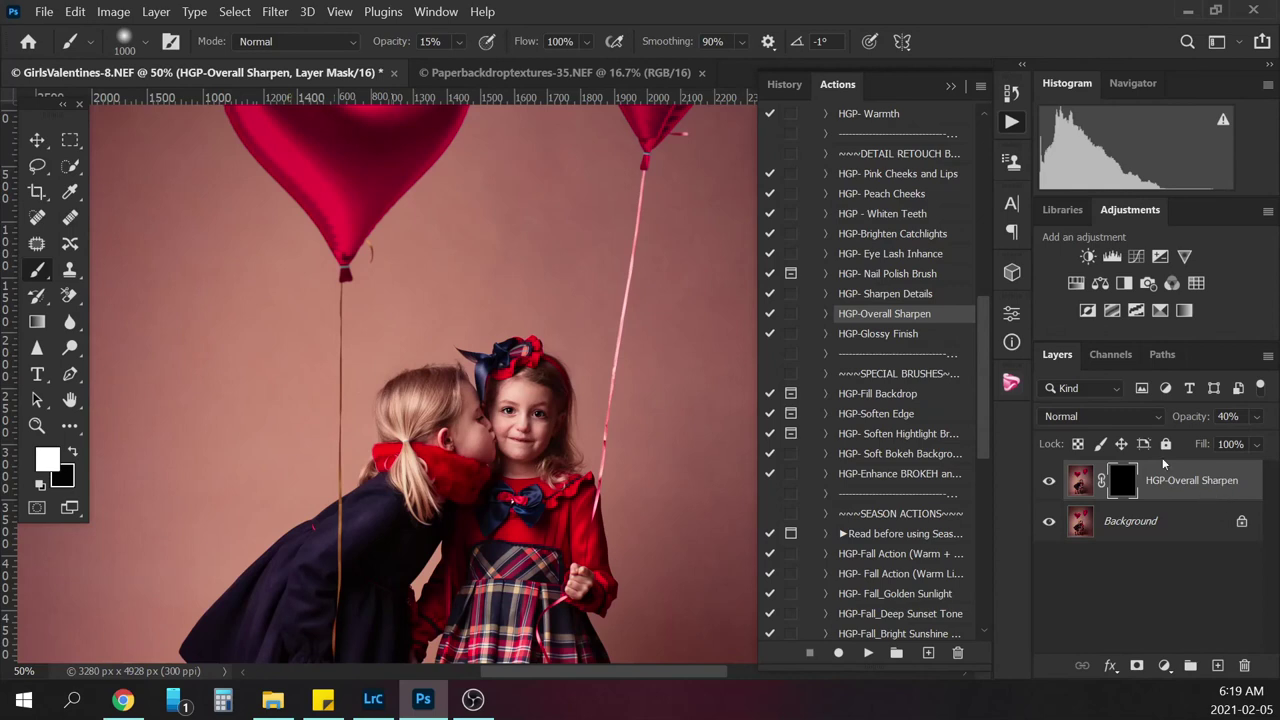
{"action": "left_click", "coordinate": [462, 44]}
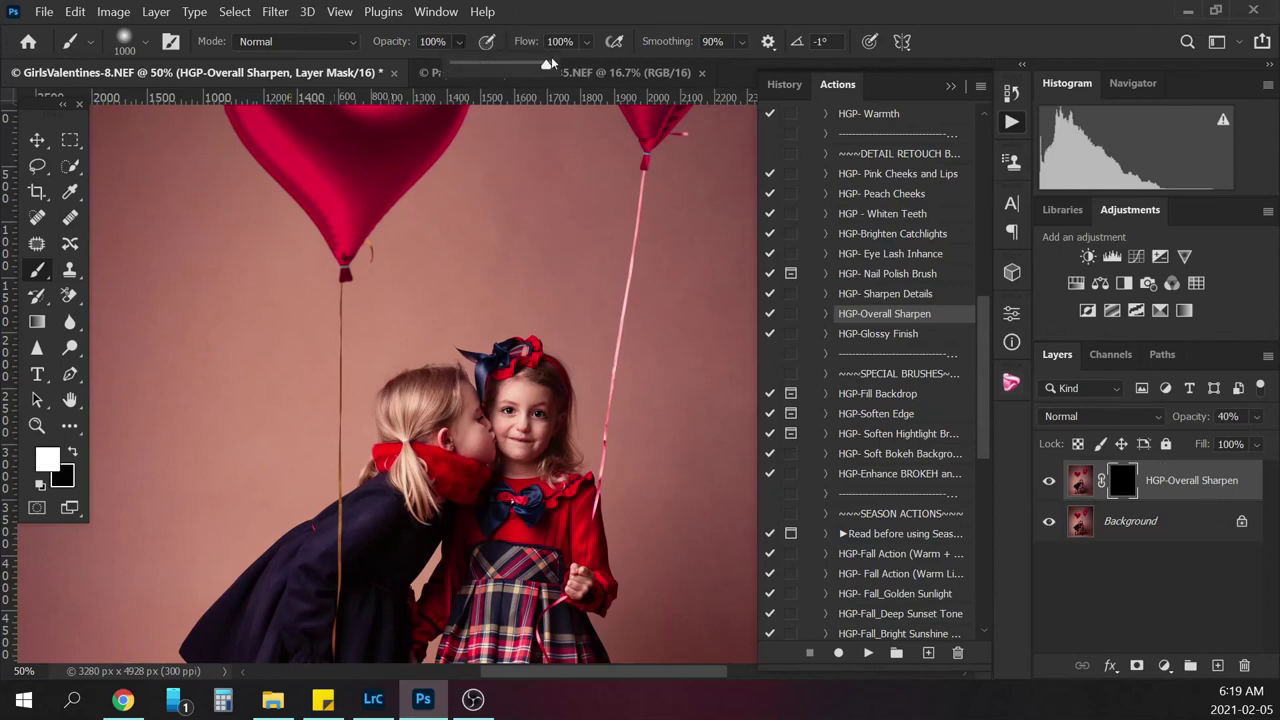
{"action": "key", "text": "0"}
{"action": "left_click", "coordinate": [951, 85]}
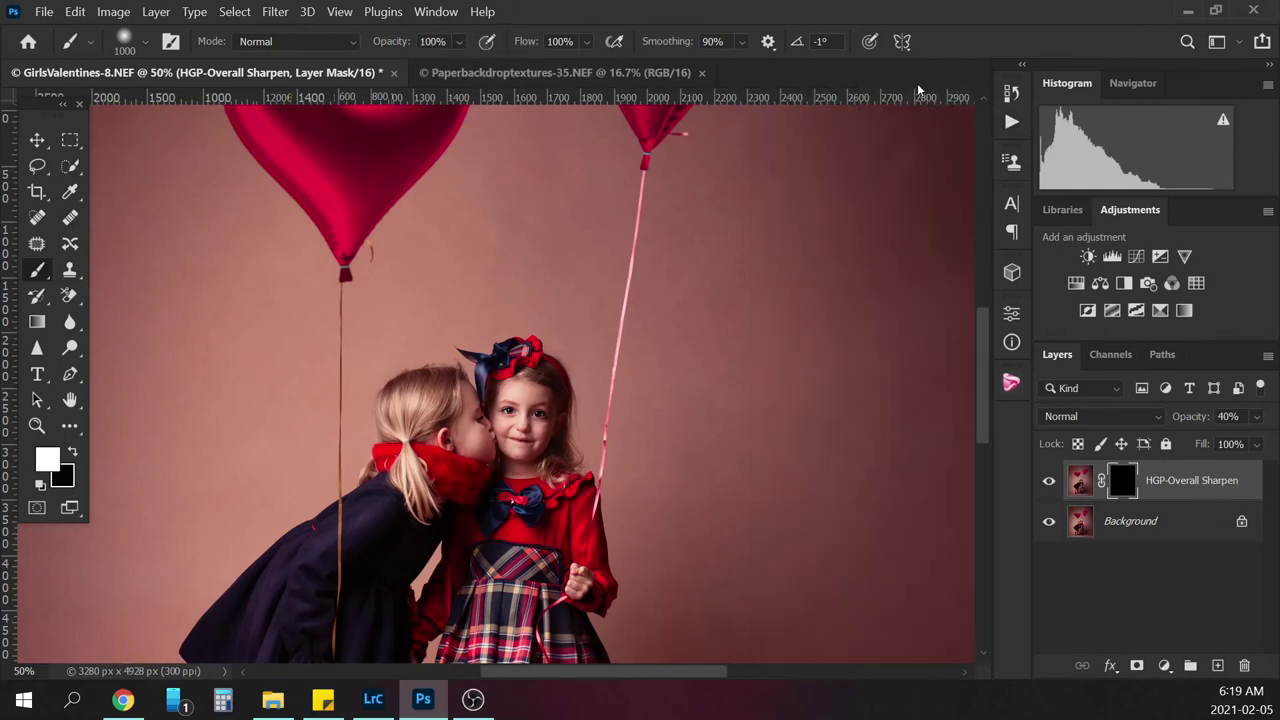
Paint the sharpening in over the girls' faces on the mask with brush size 300, and compare before and after
{"action": "key", "text": "bracketleft"}
{"action": "key", "text": "bracketleft"}
{"action": "key", "text": "bracketleft"}
{"action": "key", "text": "bracketleft"}
{"action": "key", "text": "bracketleft"}
{"action": "key", "text": "bracketleft"}
{"action": "key", "text": "bracketleft"}
{"action": "mouse_move", "coordinate": [512, 432]}
{"action": "left_mouse_down"}
{"action": "mouse_move", "coordinate": [558, 428]}
{"action": "mouse_move", "coordinate": [515, 432]}
{"action": "left_mouse_up"}
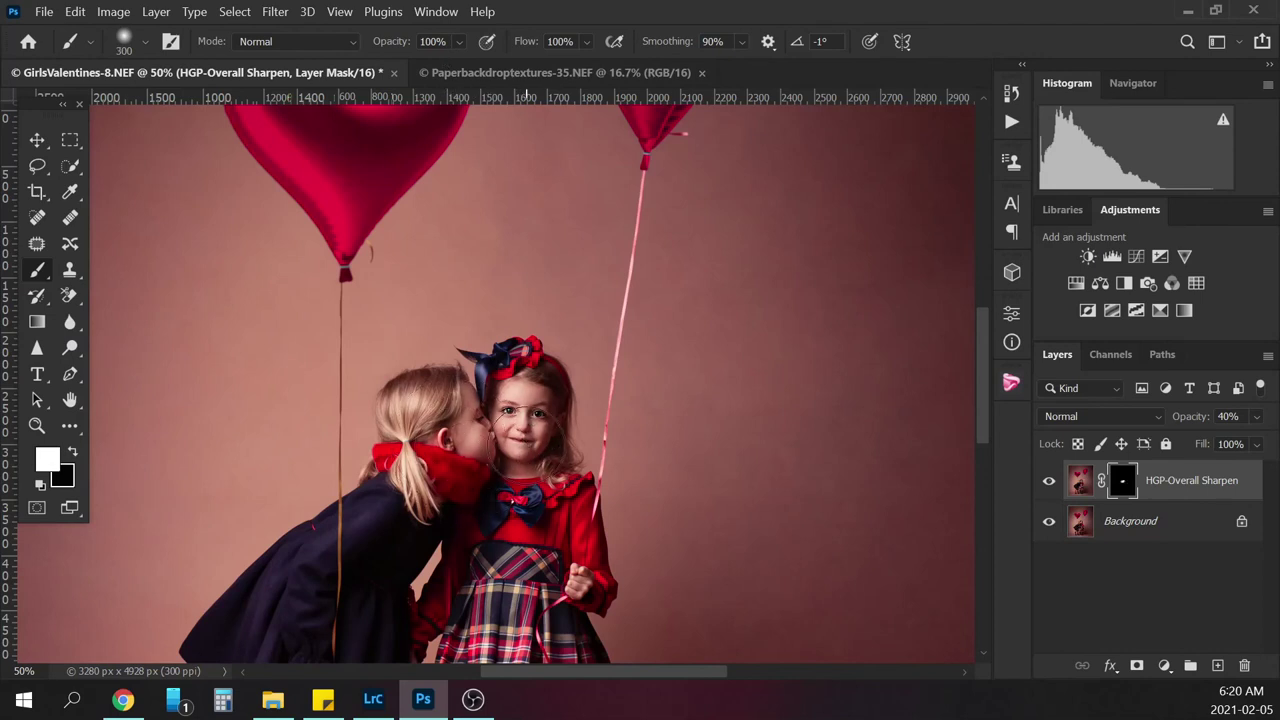
{"action": "left_click", "coordinate": [1049, 484]}
{"action": "left_click", "coordinate": [1049, 484]}
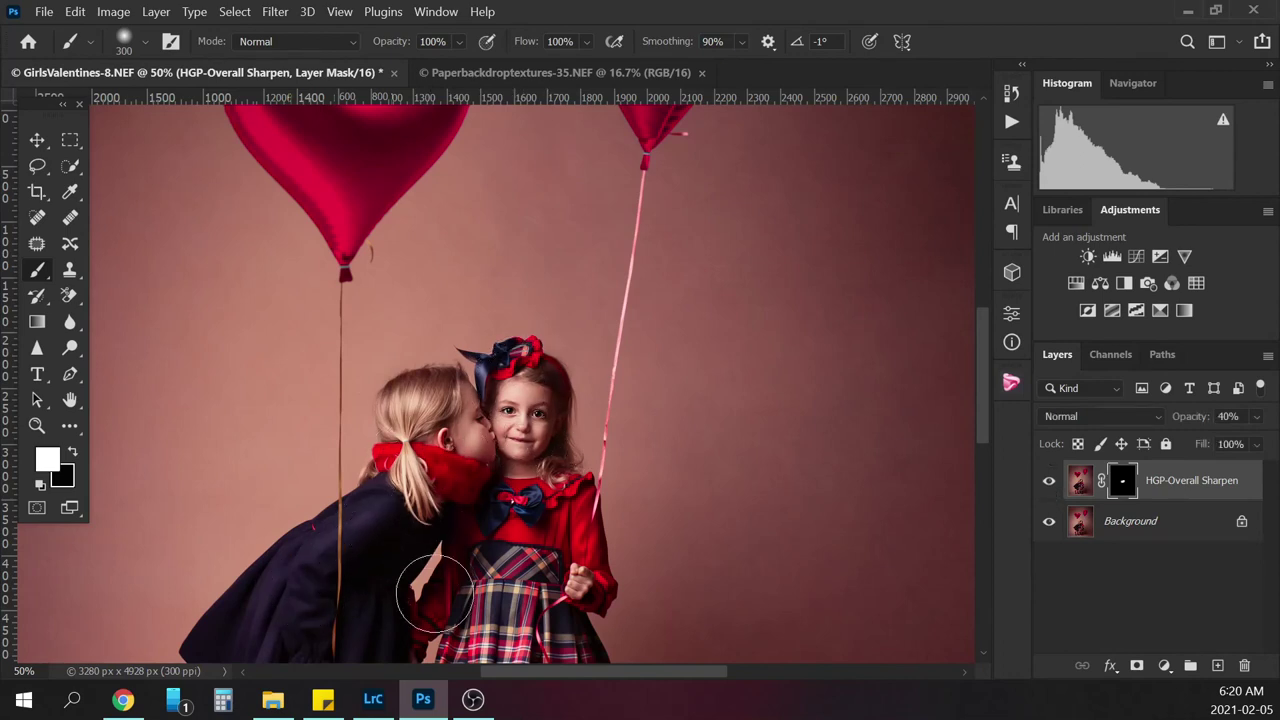
Paint the sharpening in over the girls' clothes at brush size 300, and over their legs and shoes at brush size 100
{"action": "left_click", "coordinate": [572, 502]}
{"action": "scroll", "coordinate": [983, 433], "scroll_direction": "down", "scroll_amount": 5}
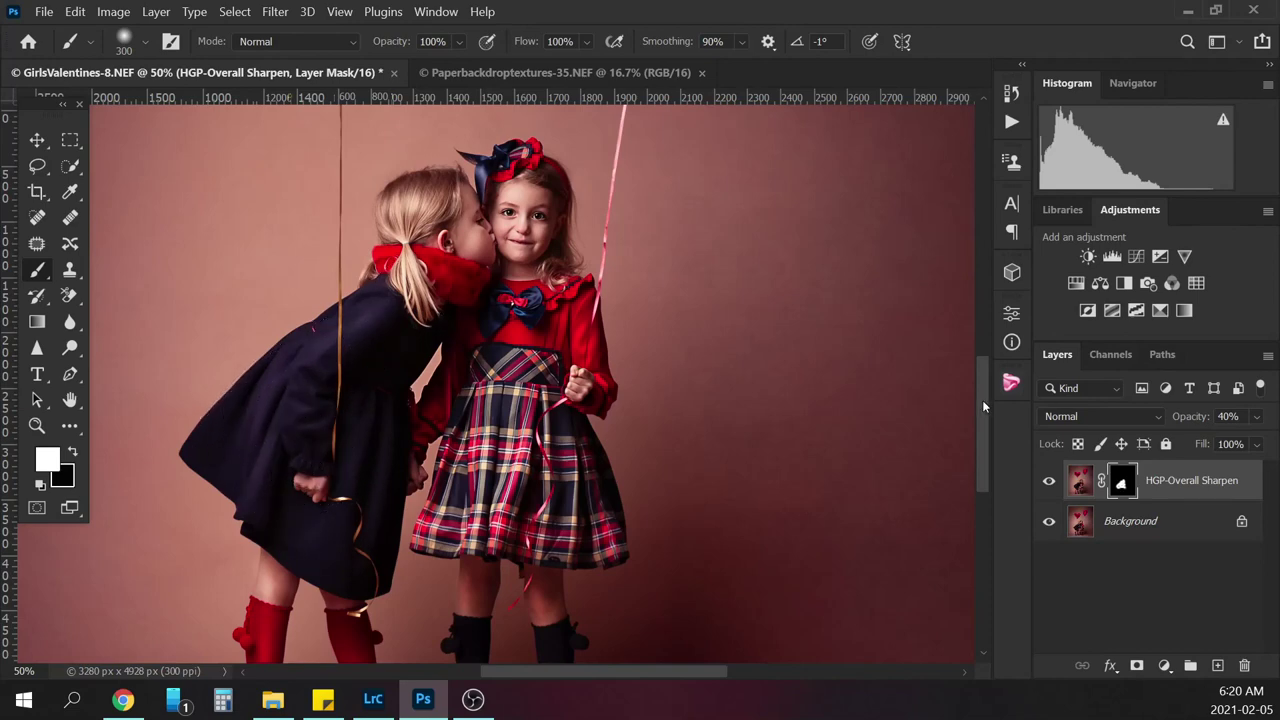
{"action": "left_click_drag", "start_coordinate": [982, 400], "coordinate": [978, 438]}
{"action": "key", "text": "p"}
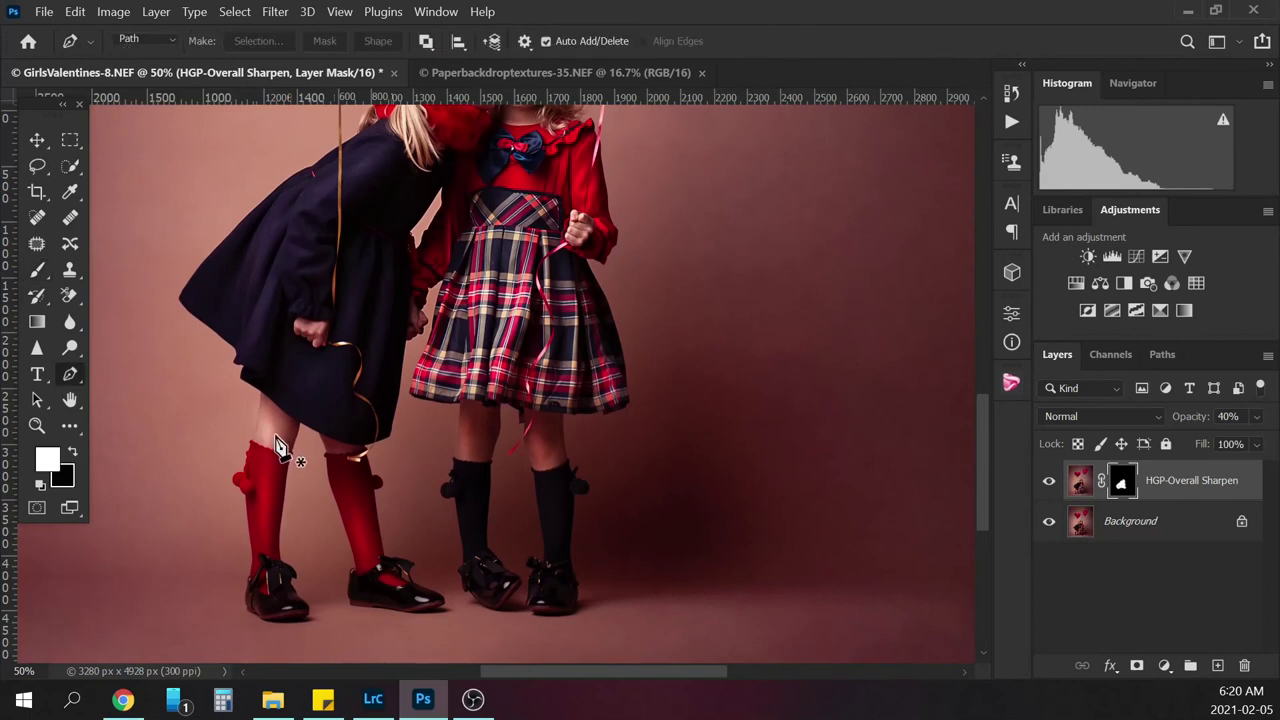
{"action": "key", "text": "b"}
{"action": "key", "text": "bracketleft"}
{"action": "key", "text": "bracketleft"}
{"action": "key", "text": "bracketleft"}
{"action": "key", "text": "bracketleft"}
{"action": "key", "text": "bracketleft"}
{"action": "key", "text": "bracketleft"}
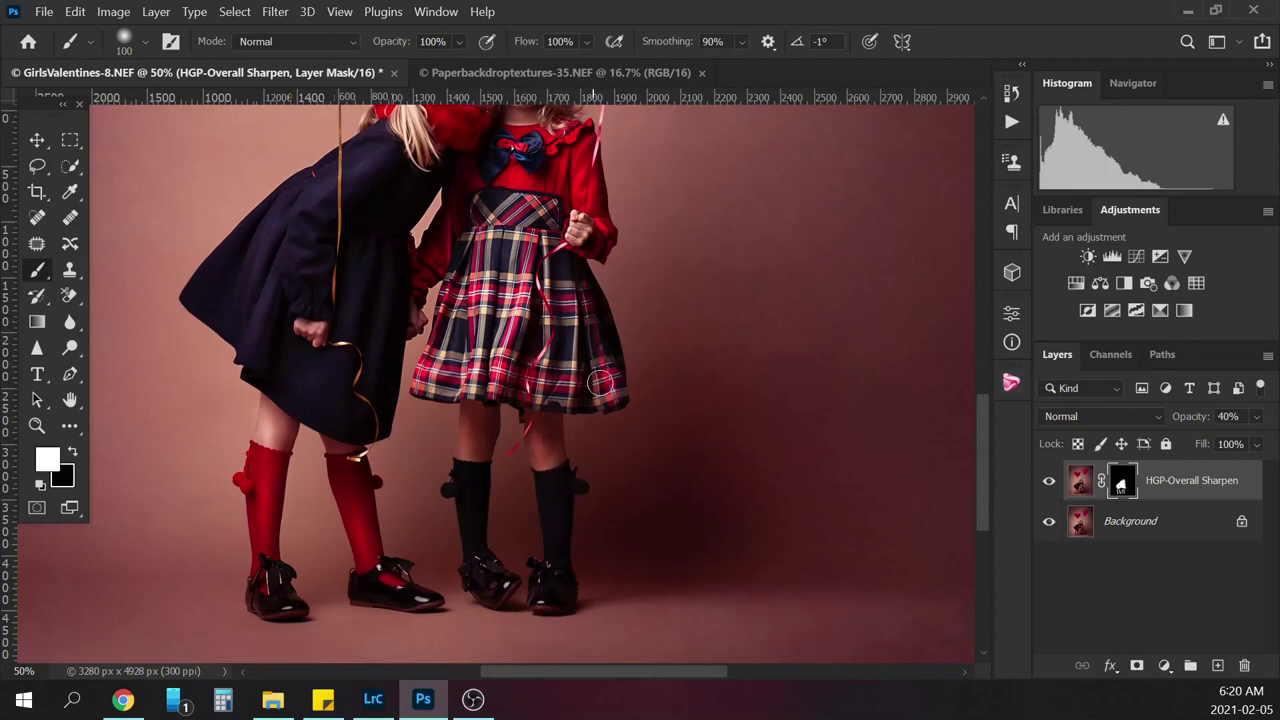
Display the sharpening mask as a red overlay and paint white over missed spots on the girls' hair, bow, coat, sleeve and plaid skirt
{"action": "key", "text": "backslash"}
{"action": "key", "text": "x"}
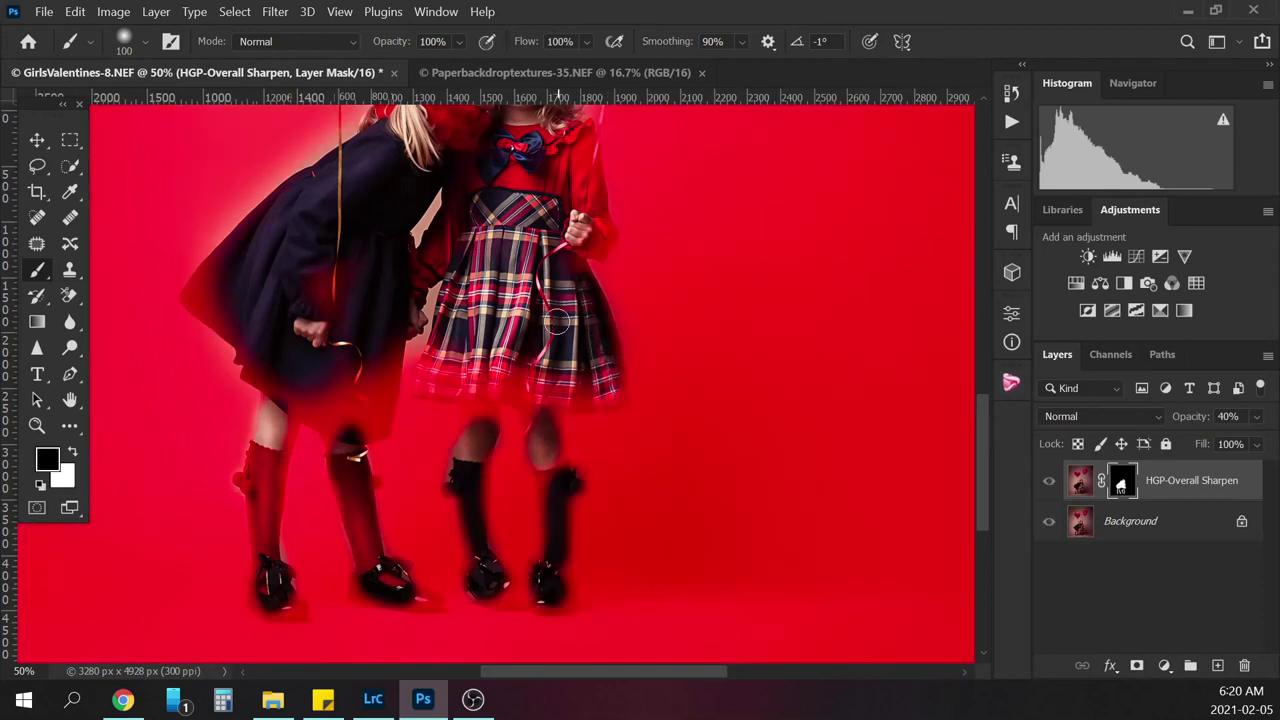
{"action": "left_click_drag", "start_coordinate": [985, 438], "coordinate": [968, 384]}
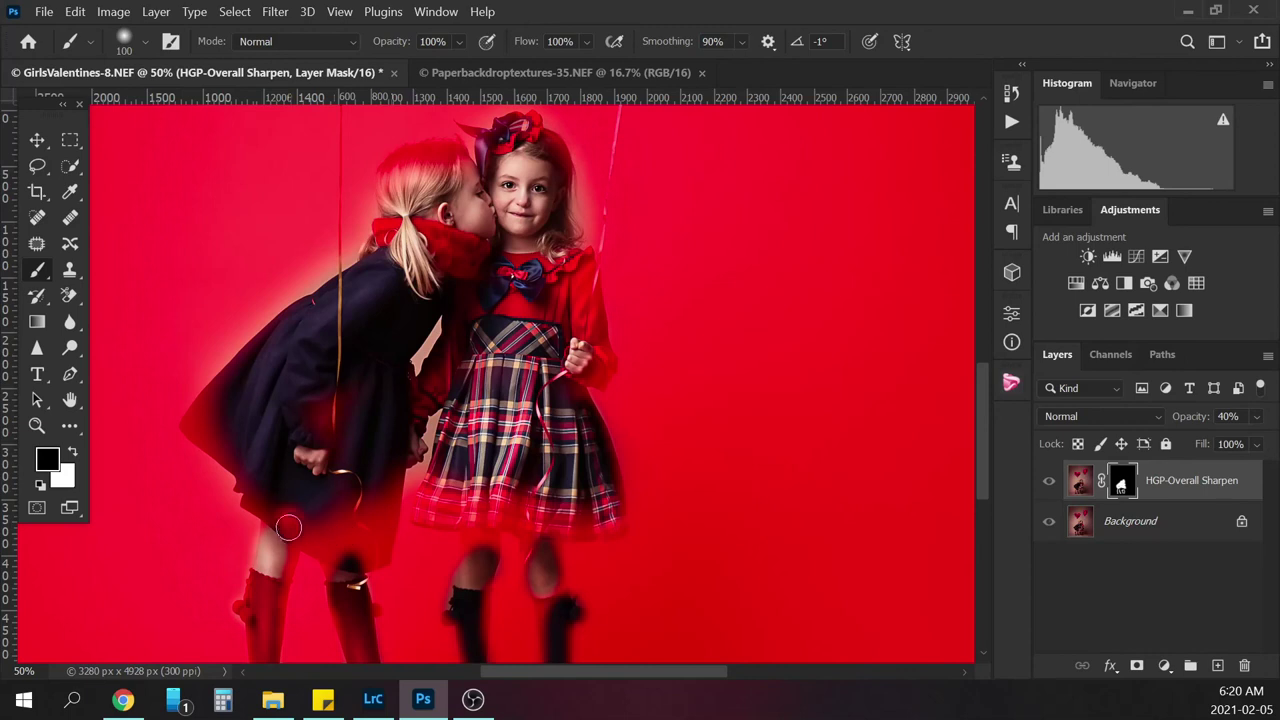
{"action": "key", "text": "x"}
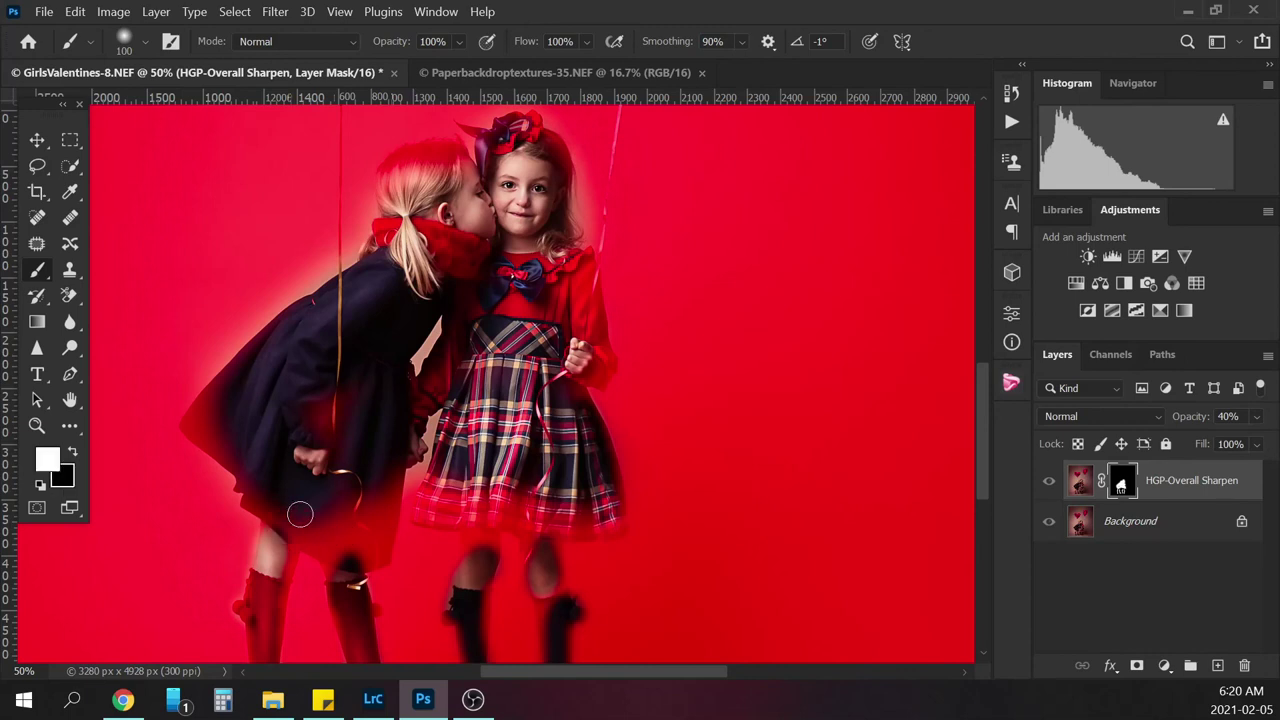
{"action": "mouse_move", "coordinate": [300, 514]}
{"action": "left_mouse_down"}
{"action": "mouse_move", "coordinate": [266, 509]}
{"action": "mouse_move", "coordinate": [200, 420]}
{"action": "mouse_move", "coordinate": [305, 322]}
{"action": "left_mouse_up"}
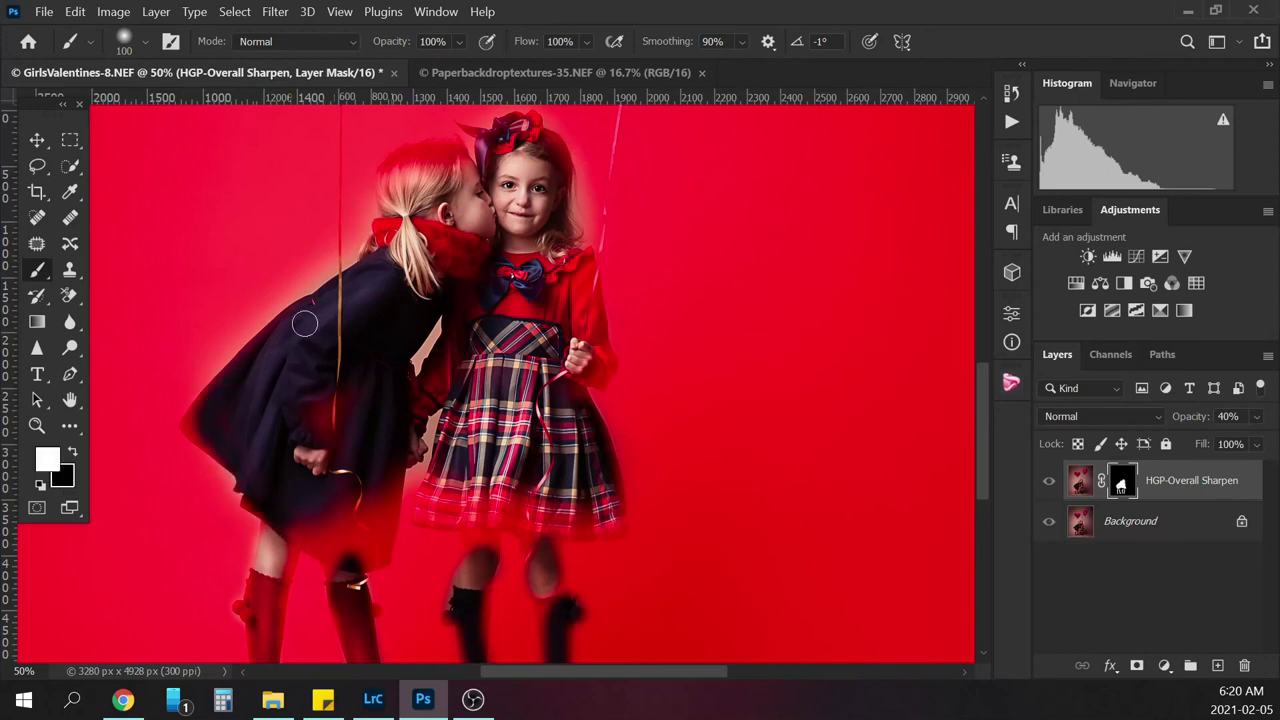
{"action": "mouse_move", "coordinate": [410, 200]}
{"action": "left_mouse_down"}
{"action": "mouse_move", "coordinate": [409, 163]}
{"action": "mouse_move", "coordinate": [458, 160]}
{"action": "left_mouse_up"}
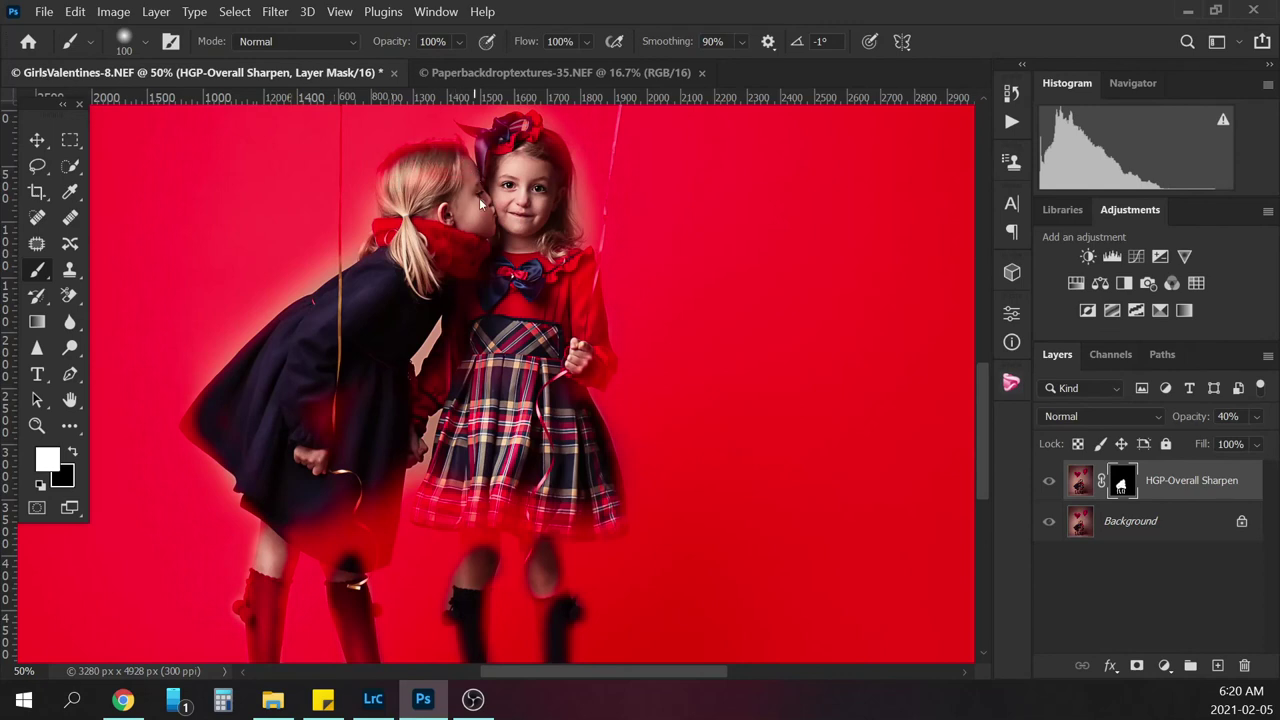
{"action": "mouse_move", "coordinate": [520, 127]}
{"action": "left_mouse_down"}
{"action": "mouse_move", "coordinate": [488, 140]}
{"action": "mouse_move", "coordinate": [526, 152]}
{"action": "mouse_move", "coordinate": [540, 140]}
{"action": "mouse_move", "coordinate": [600, 379]}
{"action": "mouse_move", "coordinate": [572, 413]}
{"action": "left_mouse_up"}
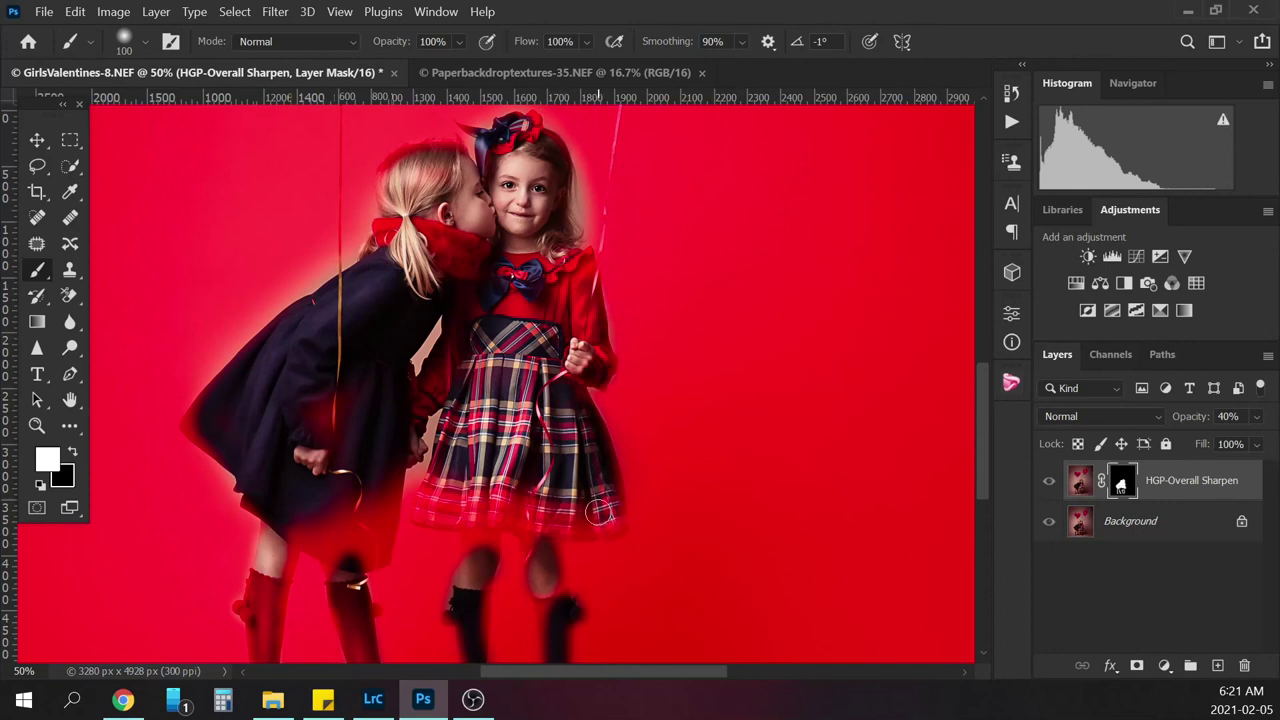
{"action": "mouse_move", "coordinate": [450, 495]}
{"action": "left_mouse_down"}
{"action": "mouse_move", "coordinate": [430, 515]}
{"action": "mouse_move", "coordinate": [606, 522]}
{"action": "mouse_move", "coordinate": [612, 498]}
{"action": "mouse_move", "coordinate": [440, 491]}
{"action": "mouse_move", "coordinate": [470, 502]}
{"action": "mouse_move", "coordinate": [470, 560]}
{"action": "mouse_move", "coordinate": [535, 540]}
{"action": "mouse_move", "coordinate": [556, 600]}
{"action": "mouse_move", "coordinate": [550, 625]}
{"action": "mouse_move", "coordinate": [567, 645]}
{"action": "left_mouse_up"}
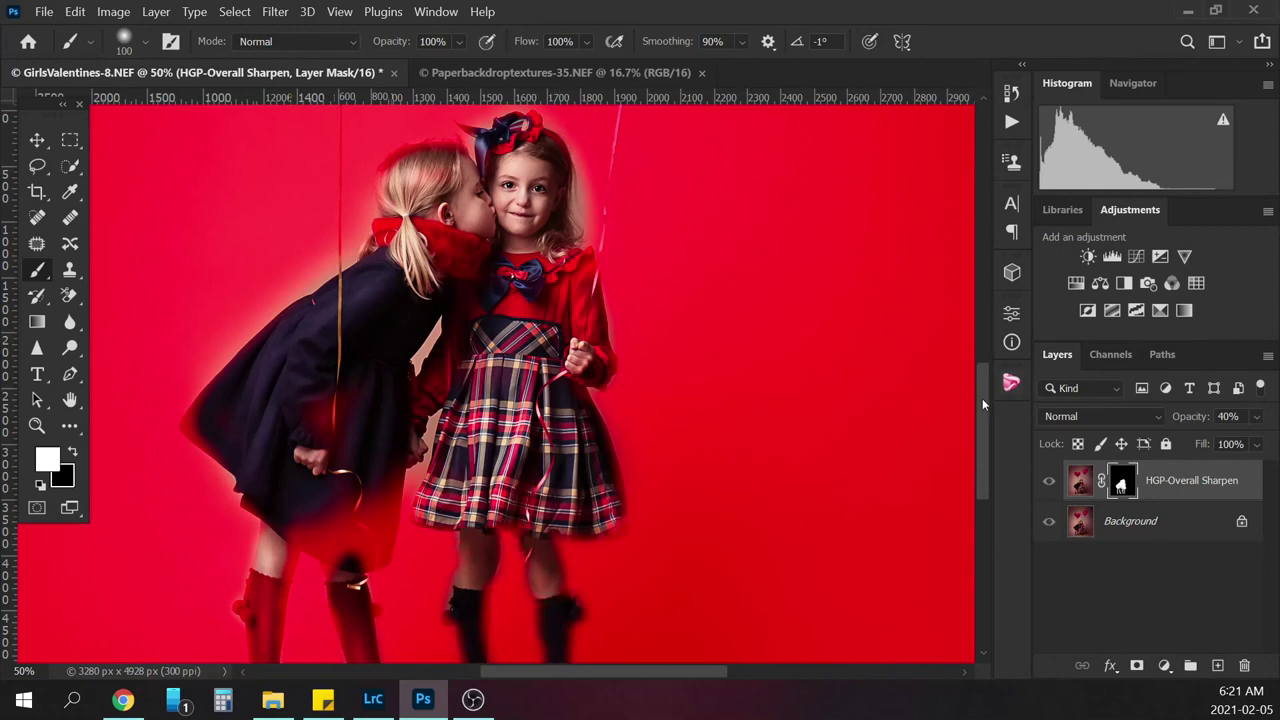
Fill the remaining mask gaps with white along the navy coat's hem and edge and over the girls' socks and shoes
{"action": "left_click_drag", "start_coordinate": [982, 398], "coordinate": [980, 427]}
{"action": "left_click_drag", "start_coordinate": [498, 598], "coordinate": [563, 580]}
{"action": "mouse_move", "coordinate": [372, 568]}
{"action": "left_mouse_down"}
{"action": "mouse_move", "coordinate": [360, 607]}
{"action": "mouse_move", "coordinate": [432, 608]}
{"action": "left_mouse_up"}
{"action": "mouse_move", "coordinate": [352, 445]}
{"action": "left_mouse_down"}
{"action": "mouse_move", "coordinate": [345, 418]}
{"action": "mouse_move", "coordinate": [325, 428]}
{"action": "mouse_move", "coordinate": [284, 395]}
{"action": "mouse_move", "coordinate": [350, 410]}
{"action": "mouse_move", "coordinate": [368, 388]}
{"action": "mouse_move", "coordinate": [382, 398]}
{"action": "mouse_move", "coordinate": [376, 384]}
{"action": "left_mouse_up"}
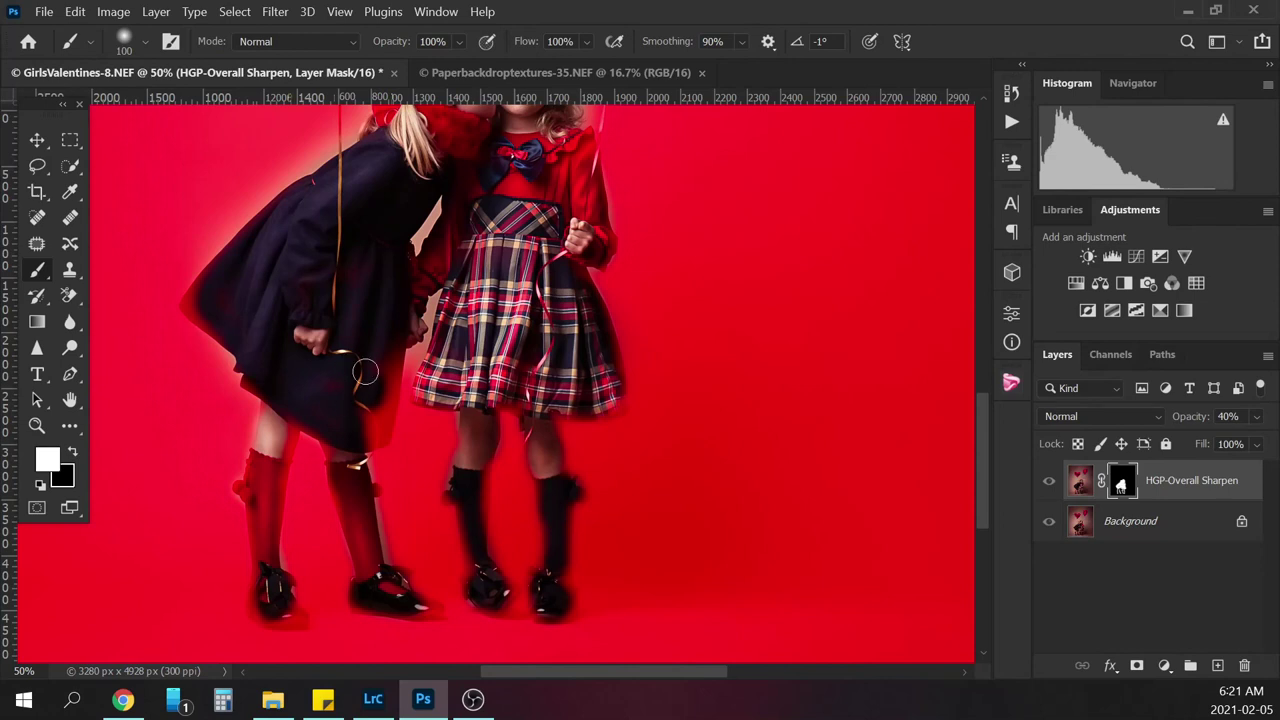
{"action": "mouse_move", "coordinate": [369, 432]}
{"action": "left_mouse_down"}
{"action": "mouse_move", "coordinate": [372, 448]}
{"action": "mouse_move", "coordinate": [384, 380]}
{"action": "mouse_move", "coordinate": [385, 401]}
{"action": "left_mouse_up"}
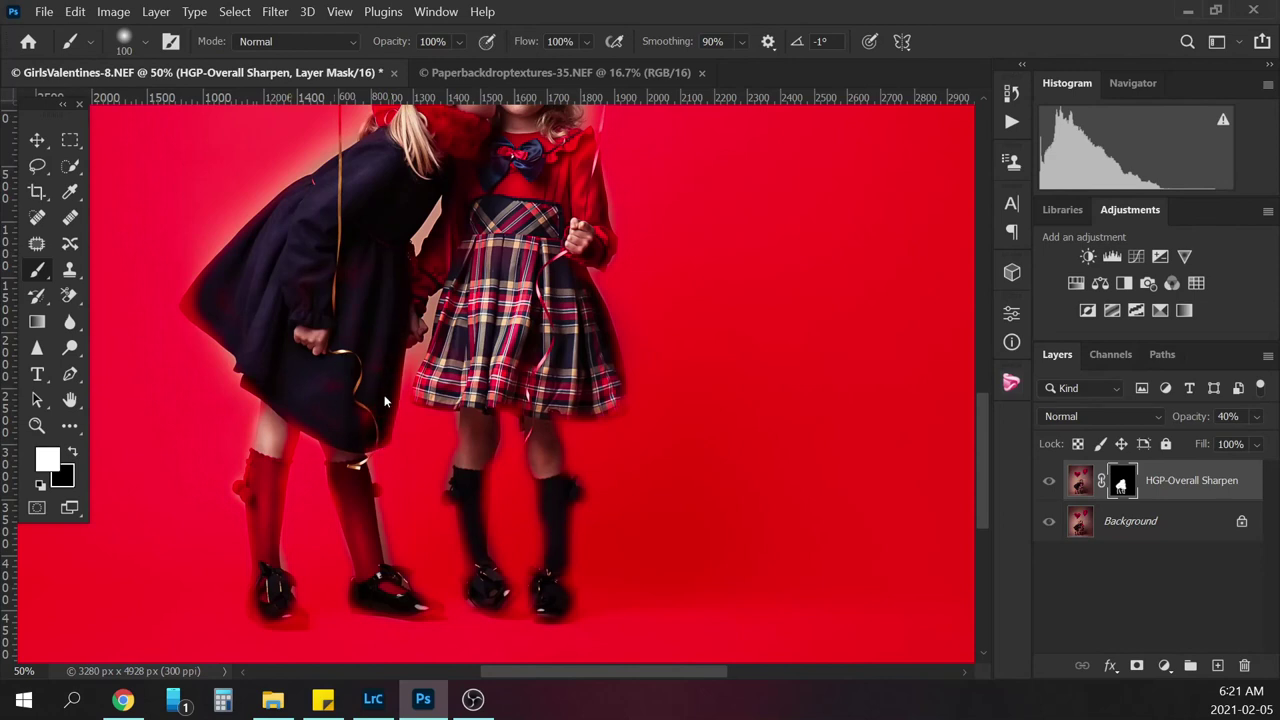
{"action": "mouse_move", "coordinate": [220, 297]}
{"action": "left_mouse_down"}
{"action": "mouse_move", "coordinate": [197, 306]}
{"action": "mouse_move", "coordinate": [195, 252]}
{"action": "left_mouse_up"}
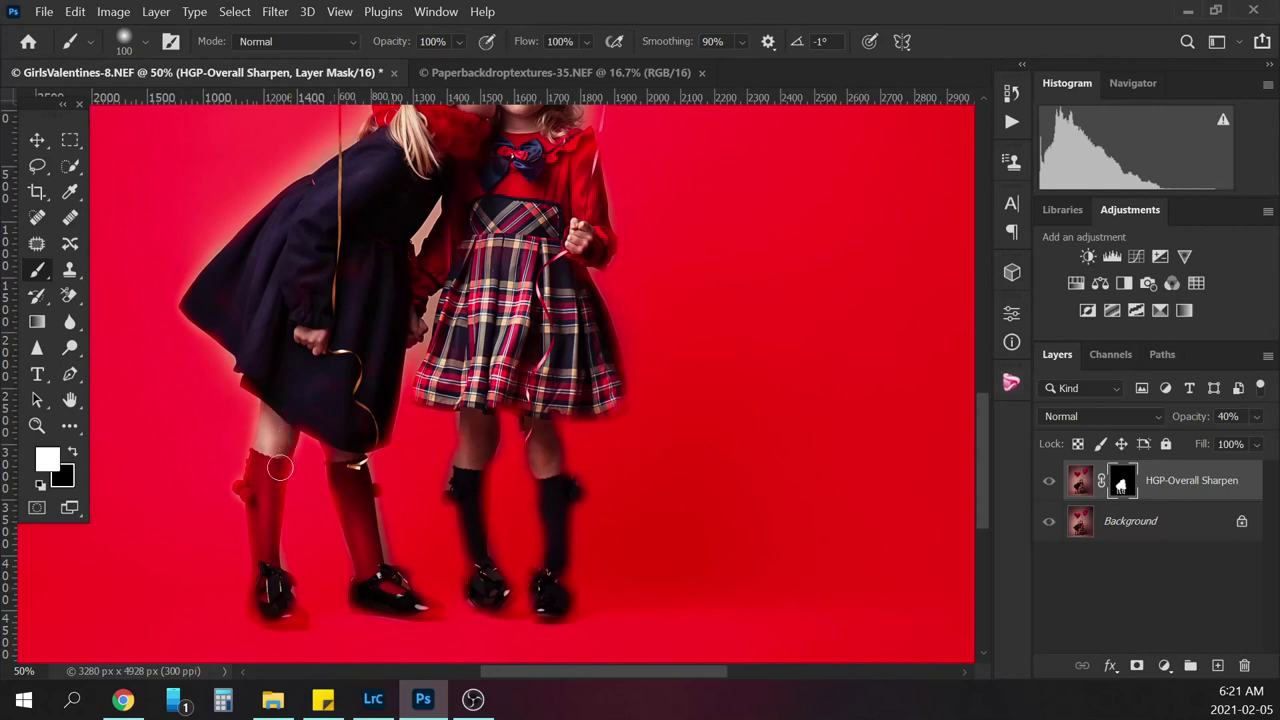
{"action": "mouse_move", "coordinate": [282, 465]}
{"action": "left_mouse_down"}
{"action": "mouse_move", "coordinate": [271, 562]}
{"action": "mouse_move", "coordinate": [293, 620]}
{"action": "mouse_move", "coordinate": [294, 607]}
{"action": "mouse_move", "coordinate": [264, 599]}
{"action": "mouse_move", "coordinate": [268, 495]}
{"action": "left_mouse_up"}
{"action": "left_click_drag", "start_coordinate": [417, 603], "coordinate": [425, 605]}
Hide the mask overlay and compare the portrait with and without the HGP-Overall Sharpen layer, close up and at full view
{"action": "key", "text": "ctrl+minus"}
{"action": "key", "text": "ctrl+minus"}
{"action": "key", "text": "ctrl+minus"}
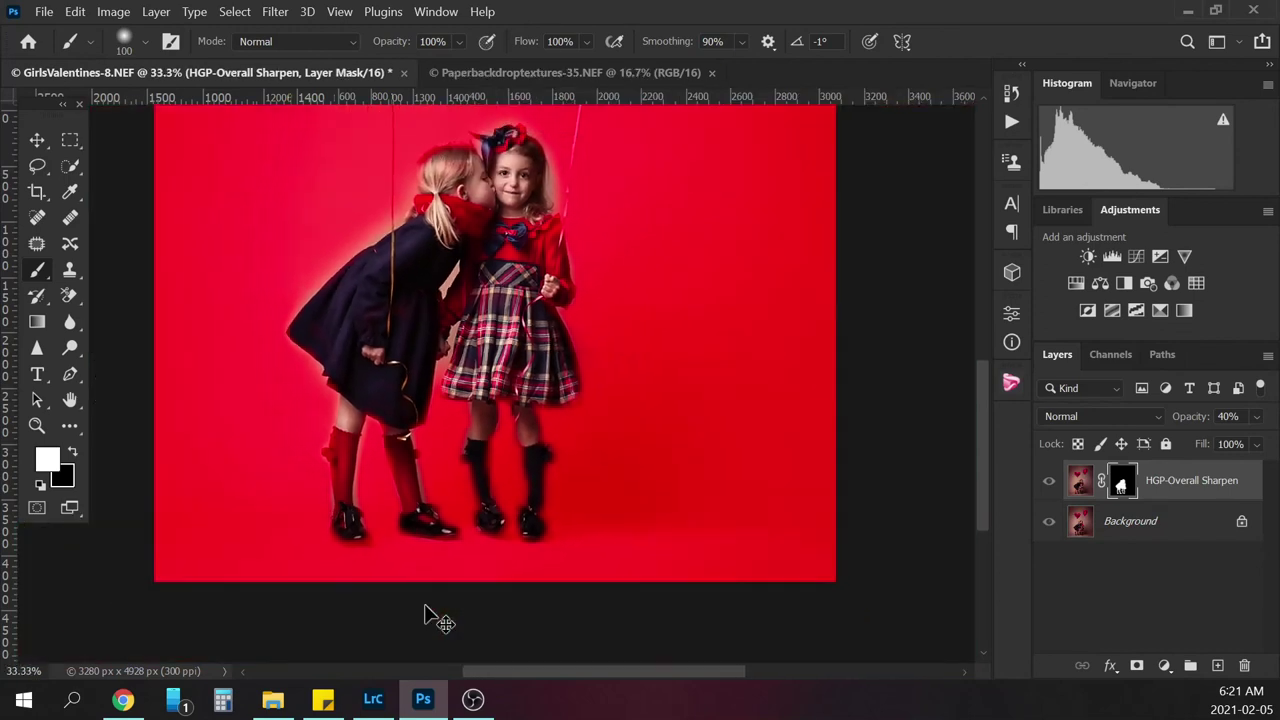
{"action": "left_click", "coordinate": [1049, 483]}
{"action": "key", "text": "ctrl+plus"}
{"action": "key", "text": "ctrl+plus"}
{"action": "key", "text": "ctrl+plus"}
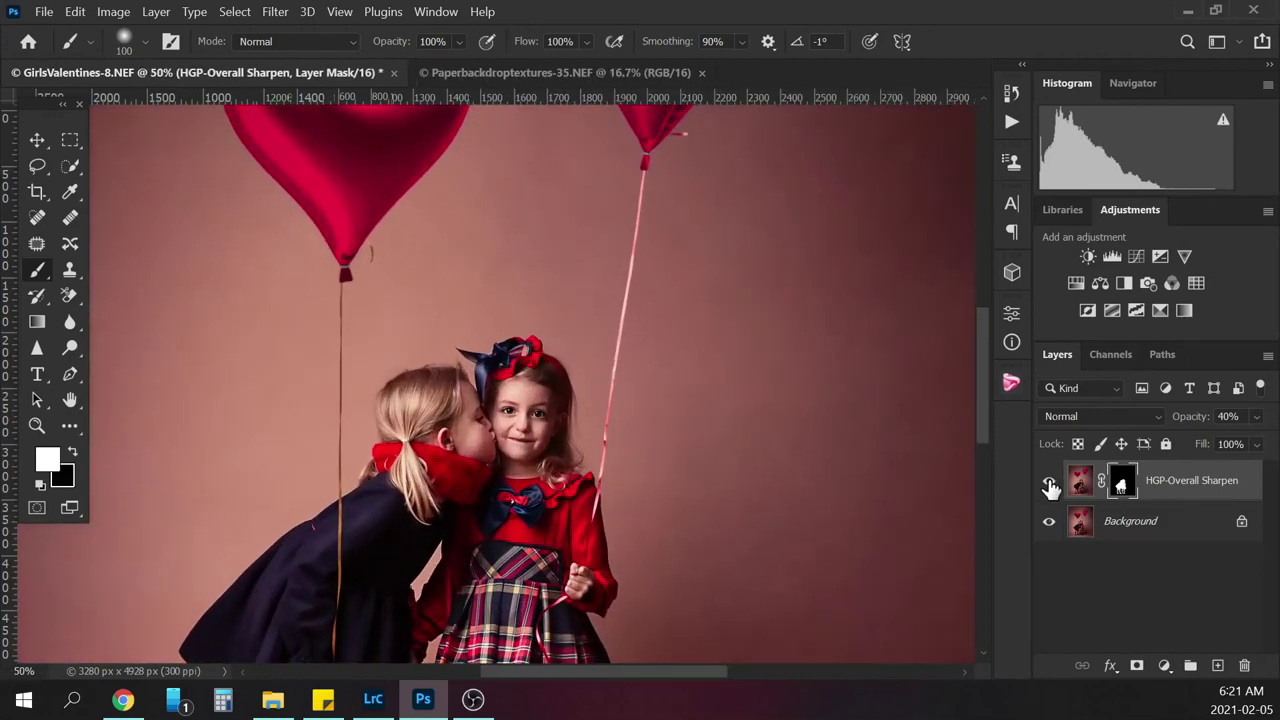
{"action": "left_click", "coordinate": [1049, 486]}
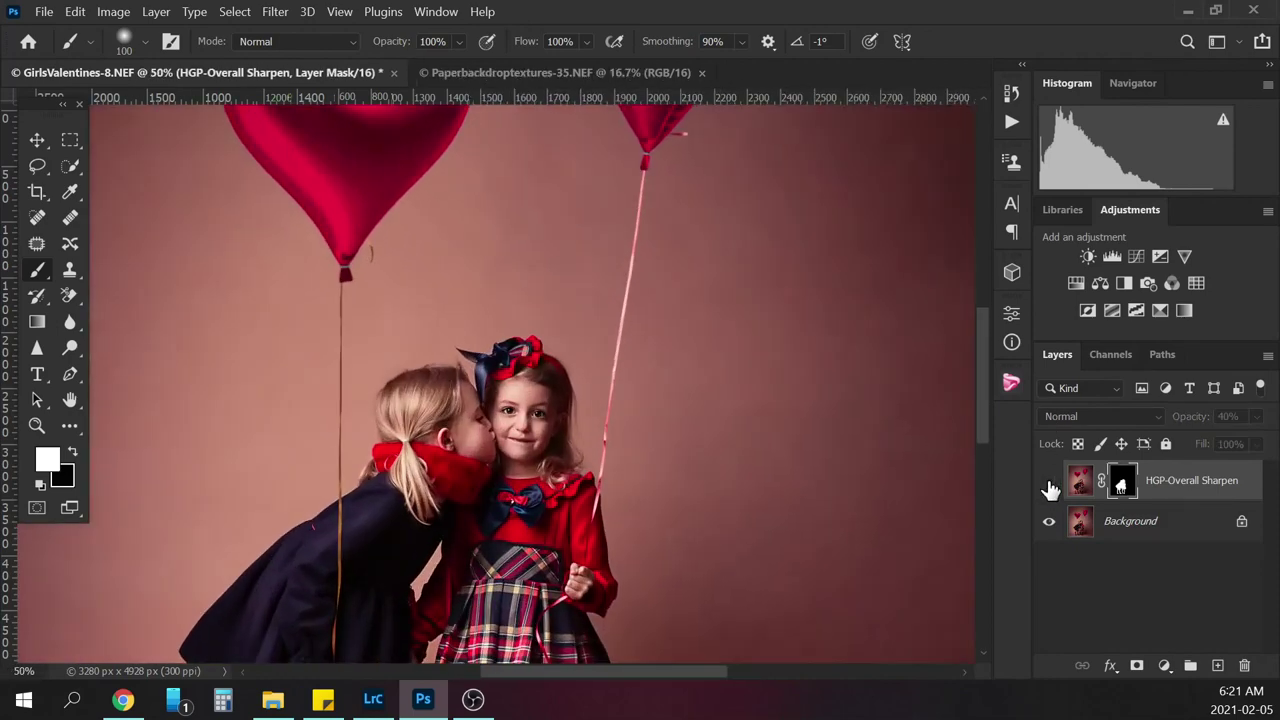
{"action": "left_click", "coordinate": [1049, 486]}
{"action": "key", "text": "ctrl+minus"}
{"action": "key", "text": "ctrl+minus"}
{"action": "key", "text": "ctrl+minus"}
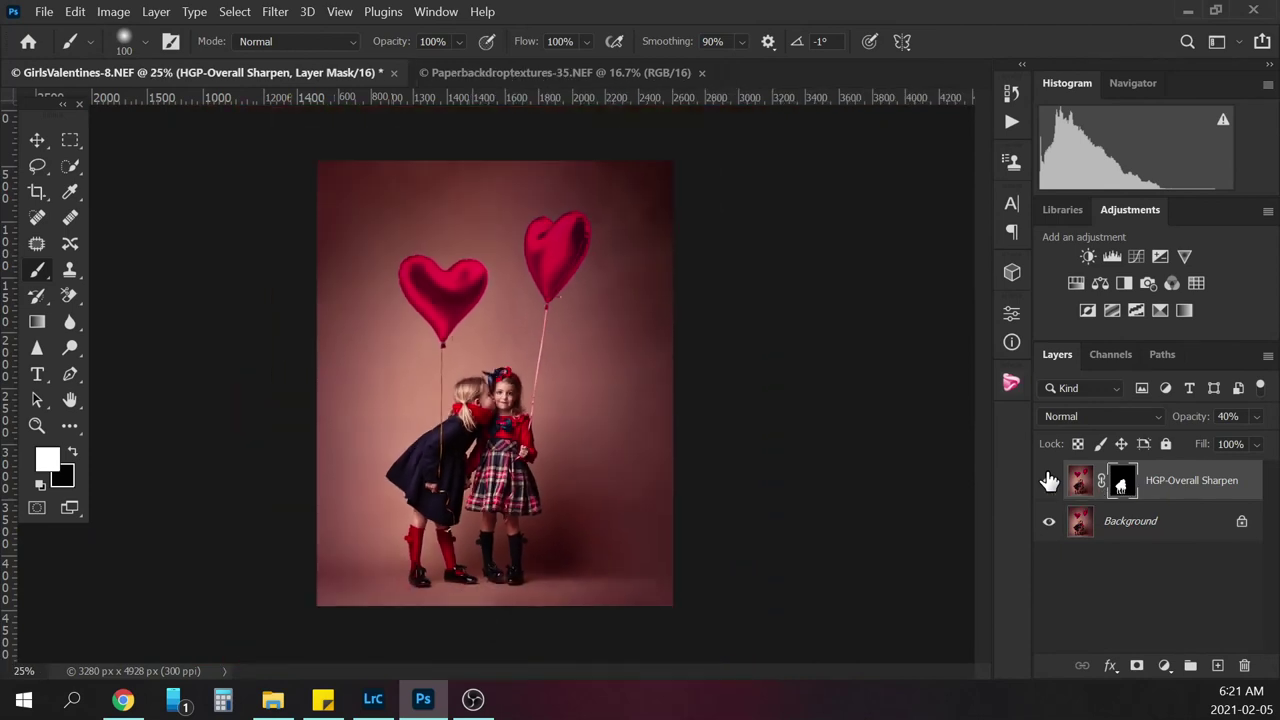
{"action": "left_click", "coordinate": [1049, 483]}
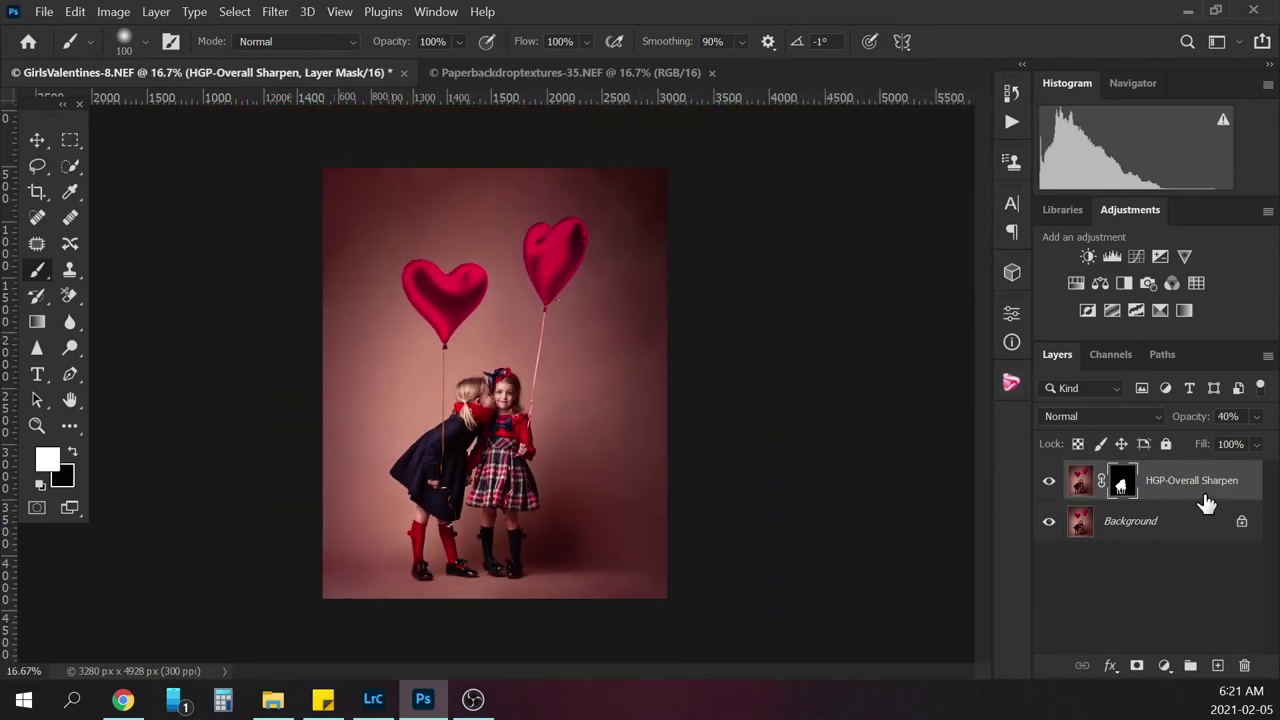
{"action": "key", "text": "ctrl+plus"}
{"action": "key", "text": "ctrl+plus"}
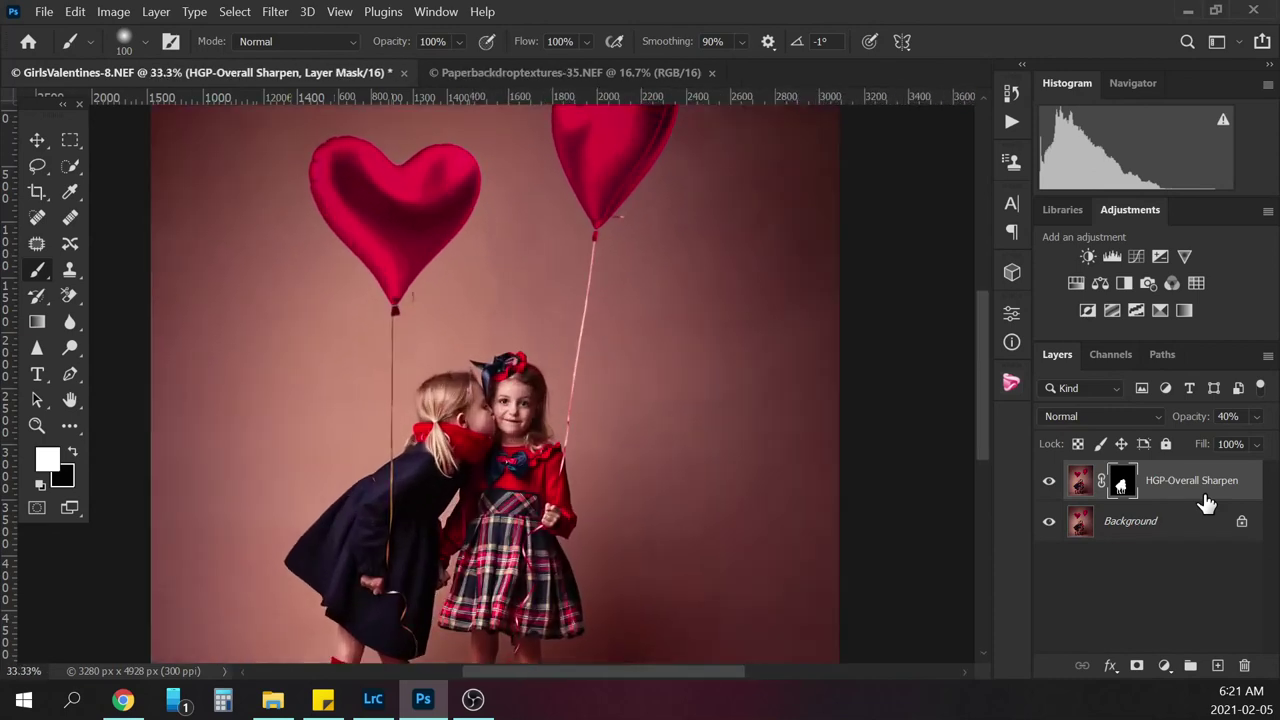
{"action": "key", "text": "ctrl+minus"}
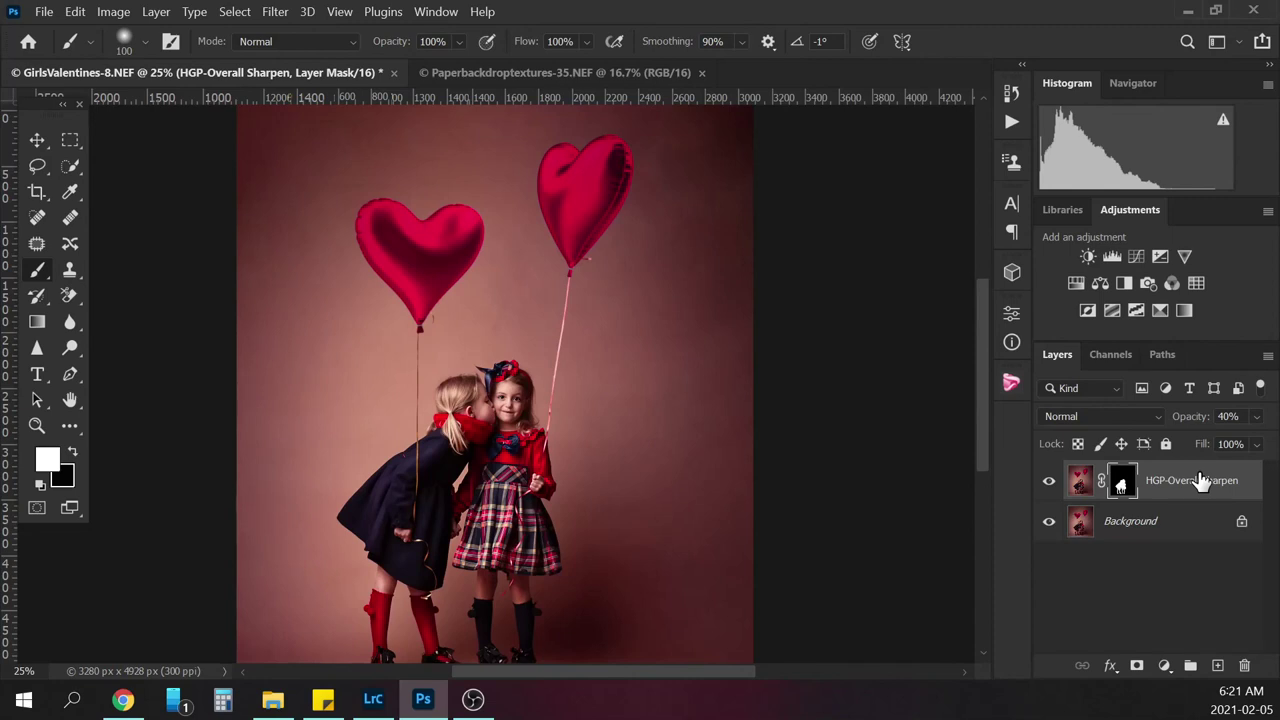
Stamp all visible layers into a new top layer and open it in the Camera Raw Filter
{"action": "key", "text": "ctrl+shift+alt+e"}
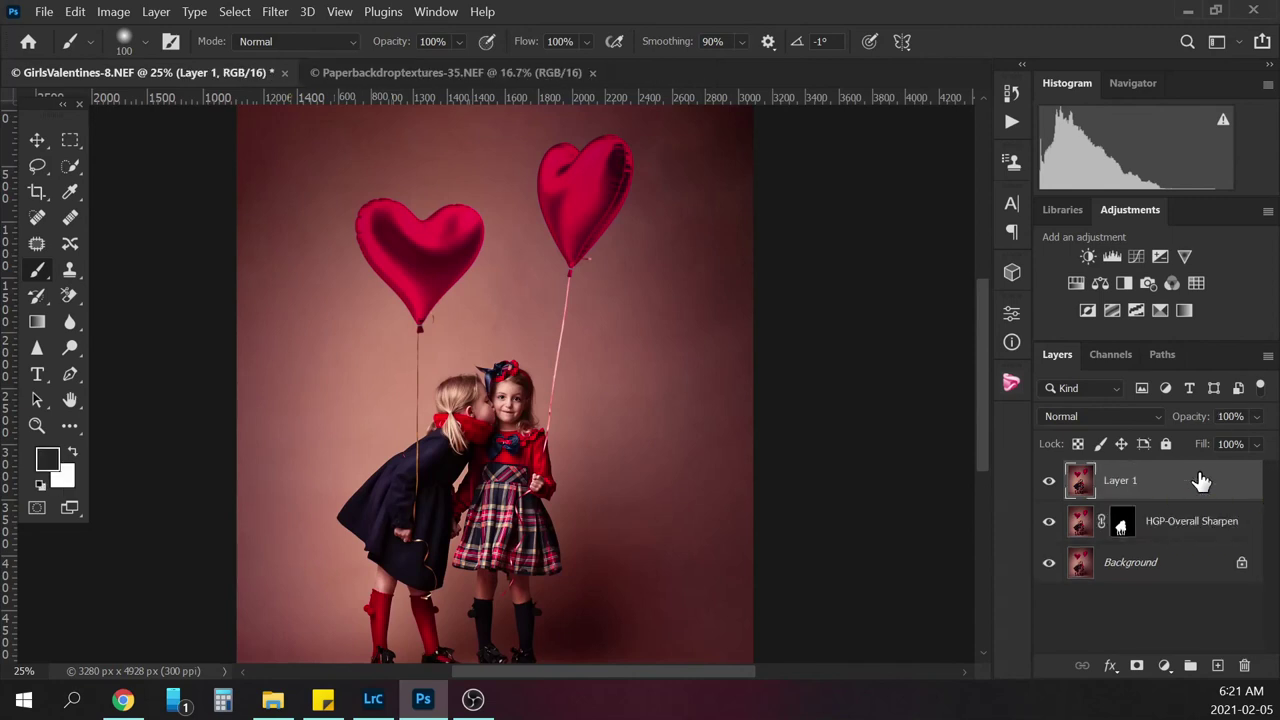
{"action": "left_click", "coordinate": [277, 14]}
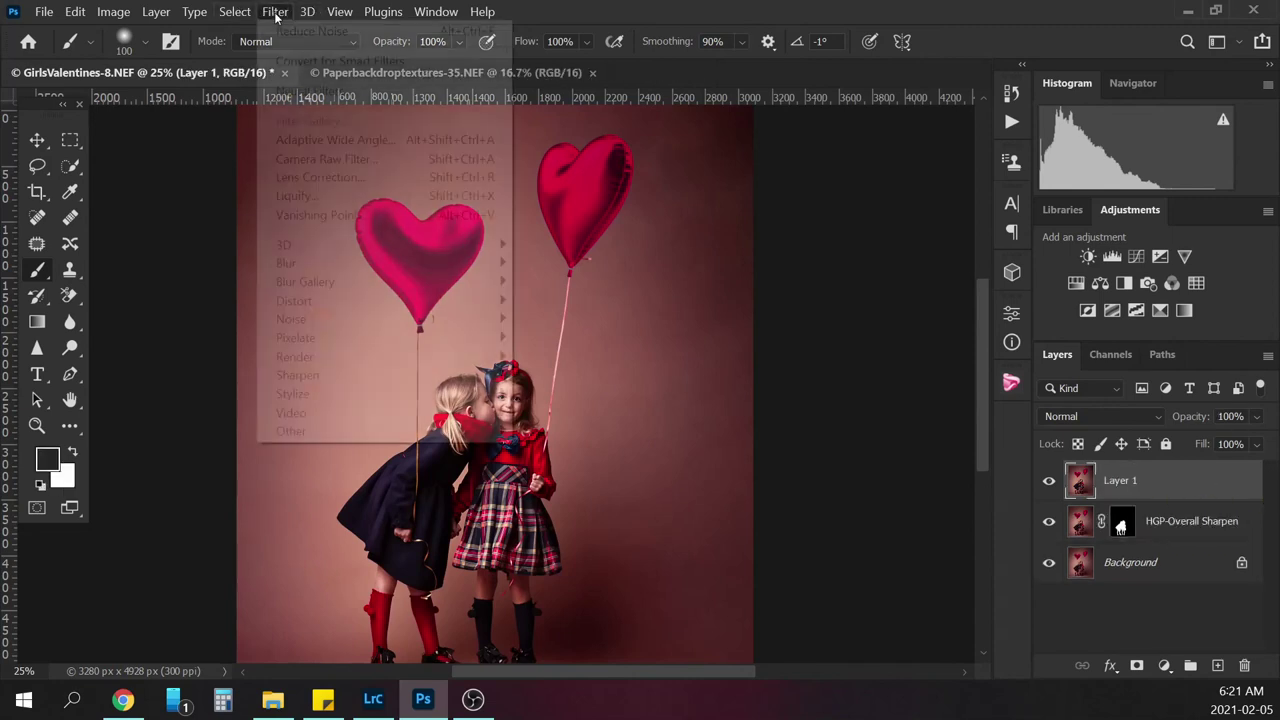
{"action": "left_click", "coordinate": [375, 159]}
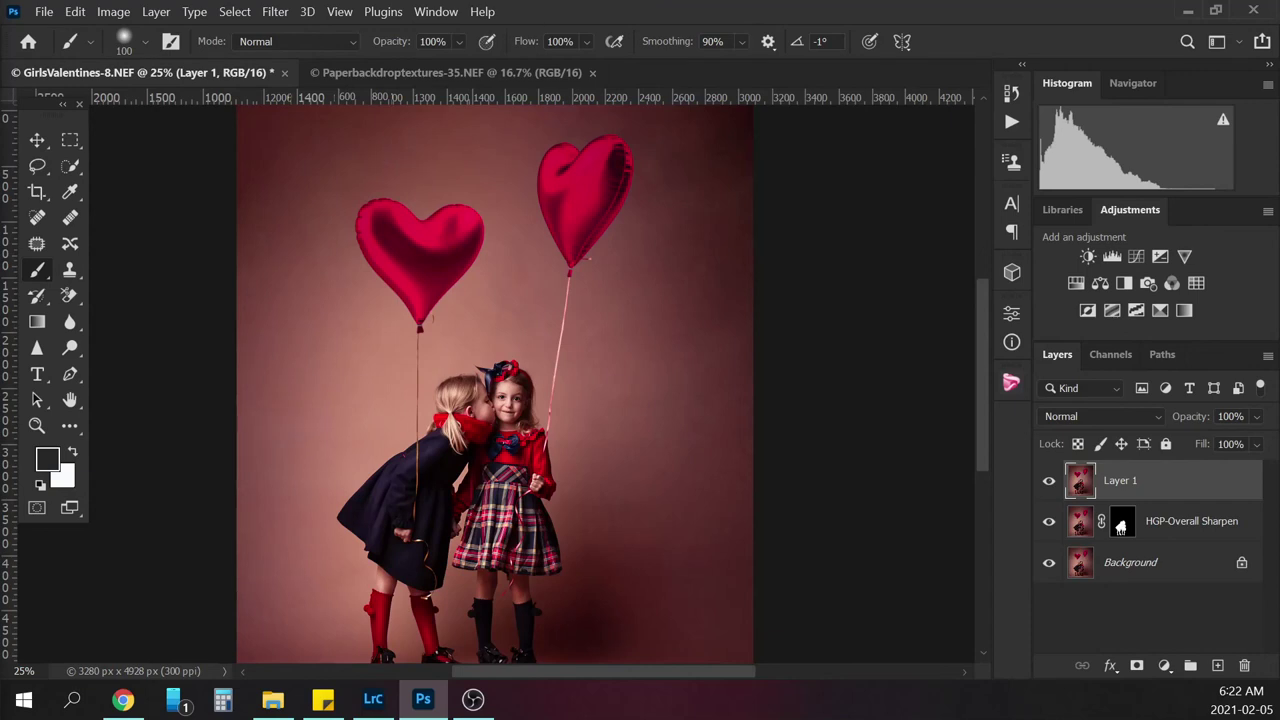
{"action": "key", "text": "alt+Tab"}
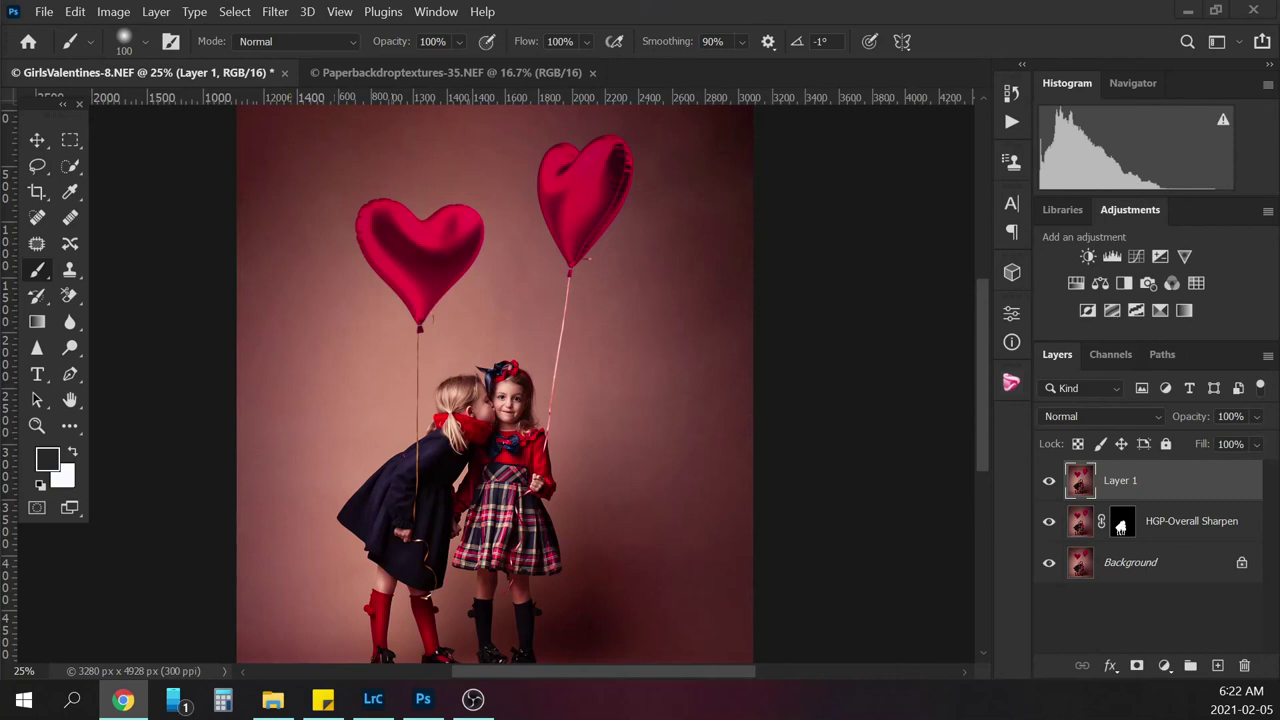
{"action": "key", "text": "alt+Tab"}
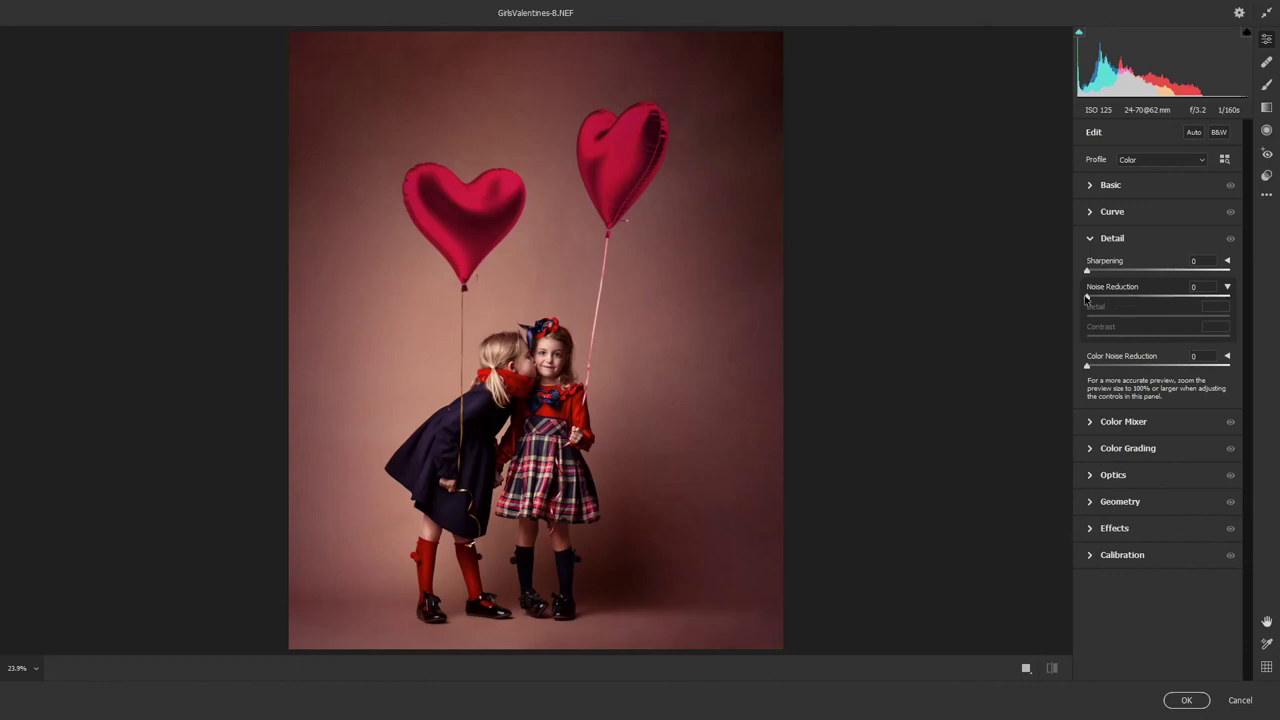
Set Noise Reduction to 45 in the Camera Raw detail settings, check the faces up close, and apply the filter
{"action": "left_click_drag", "start_coordinate": [1088, 302], "coordinate": [1080, 304]}
{"action": "left_click_drag", "start_coordinate": [1088, 299], "coordinate": [1122, 299]}
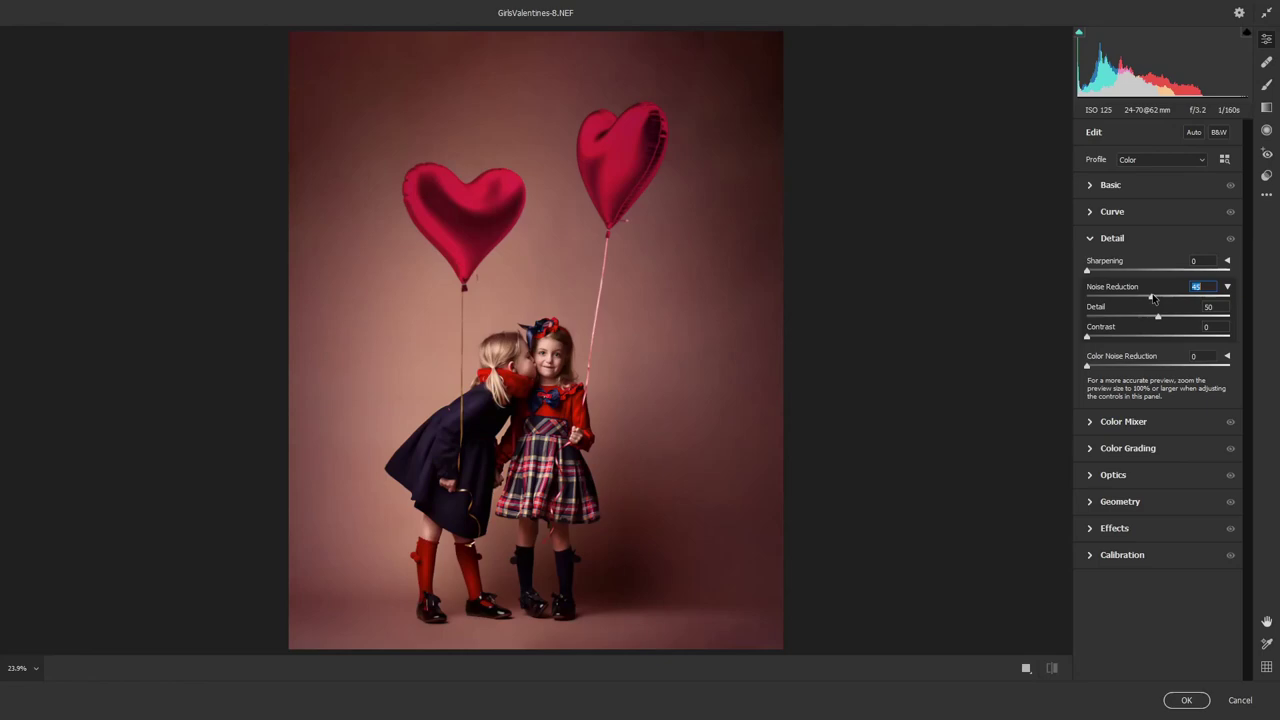
{"action": "left_click_drag", "start_coordinate": [540, 365], "coordinate": [558, 387]}
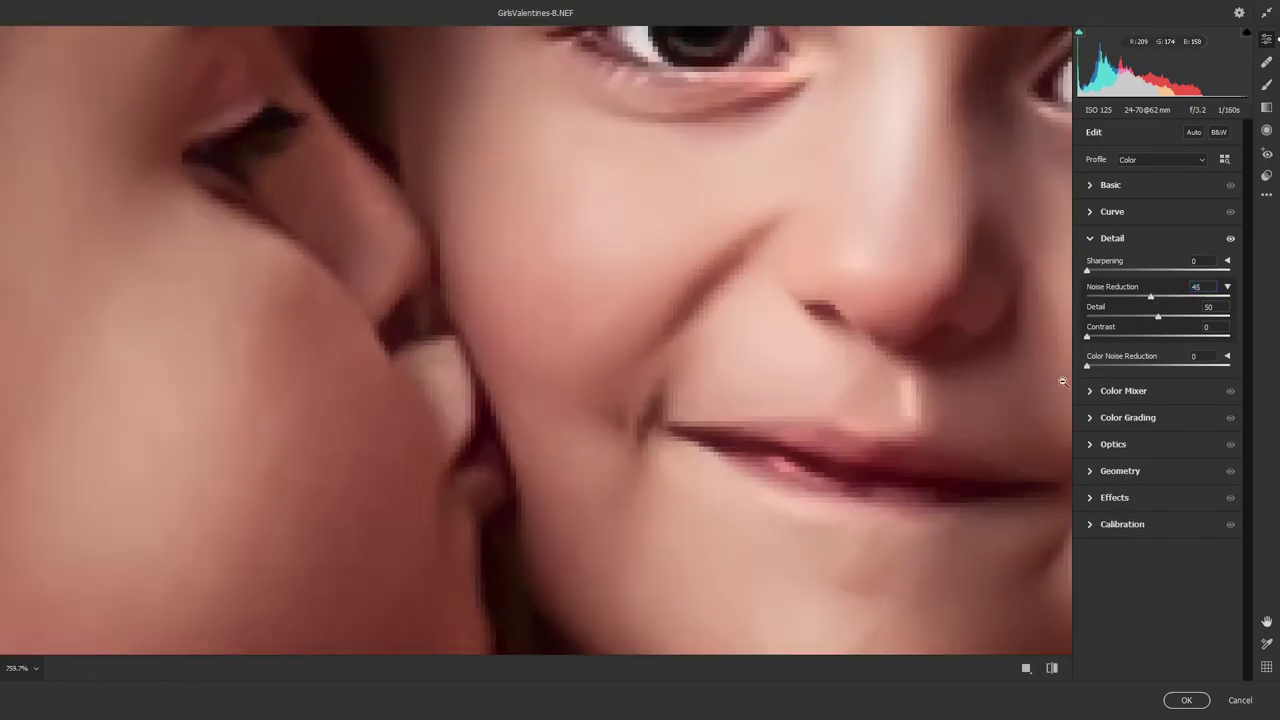
{"action": "left_click_drag", "start_coordinate": [943, 294], "coordinate": [628, 280]}
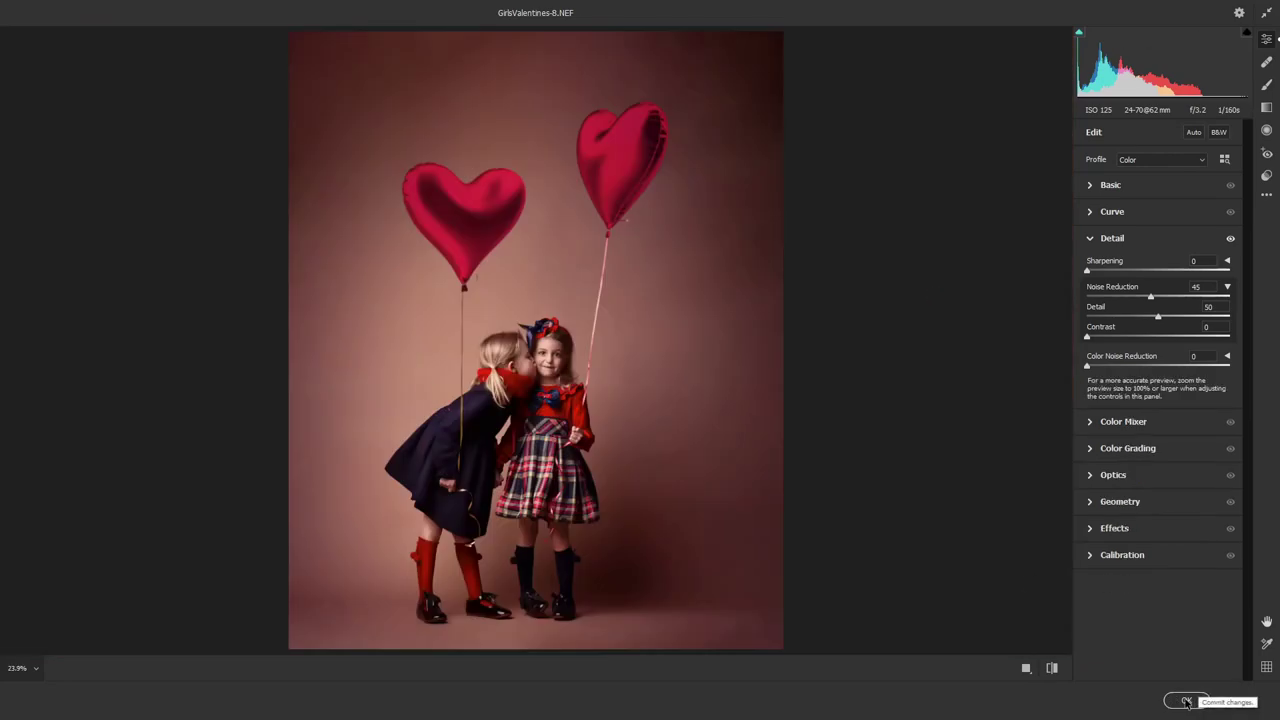
{"action": "left_click", "coordinate": [1186, 702]}
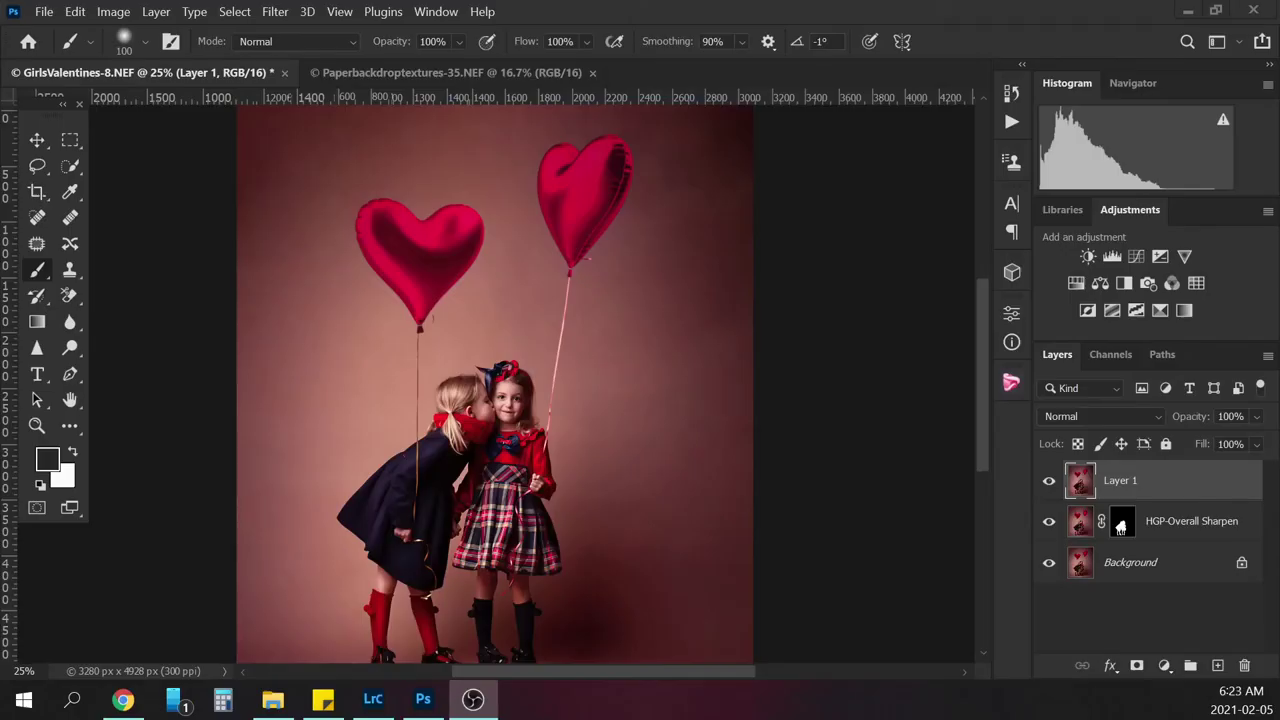
Compare the girls' faces at 100% with and without the noise-reduced Layer 1
{"action": "key", "text": "ctrl+1"}
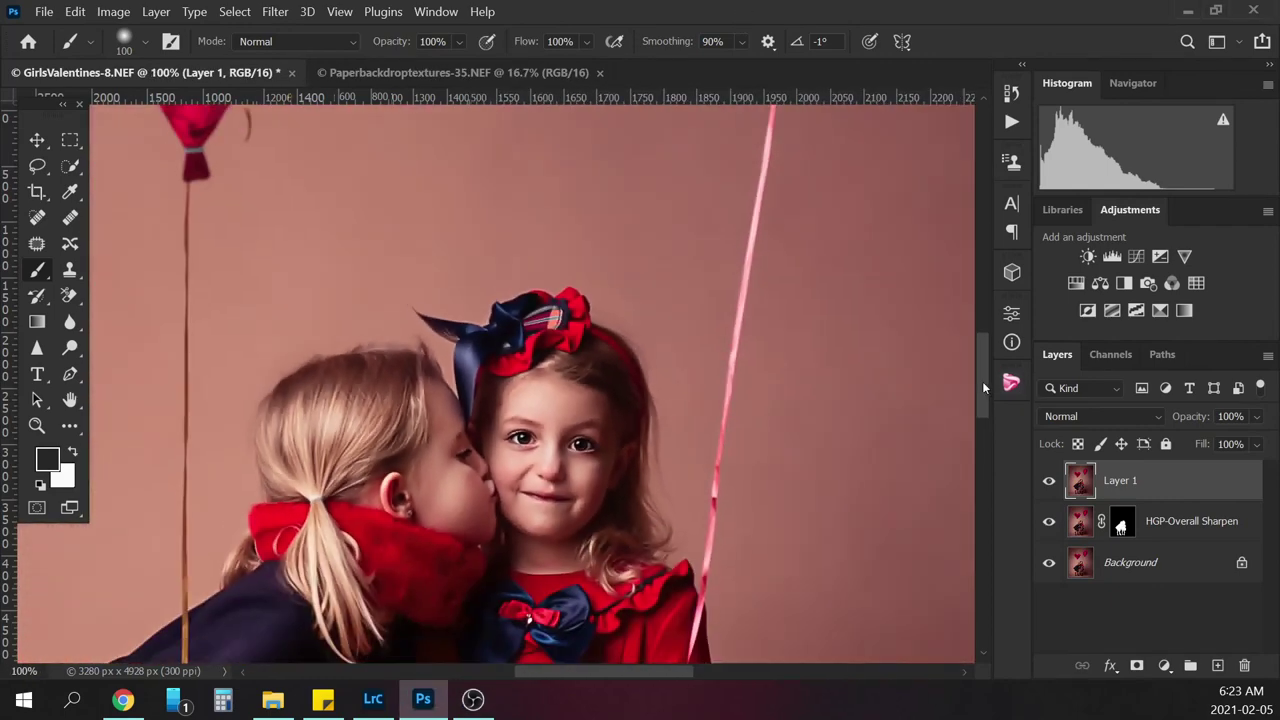
{"action": "scroll", "coordinate": [980, 400], "scroll_direction": "down", "scroll_amount": 3}
{"action": "left_click", "coordinate": [1048, 484]}
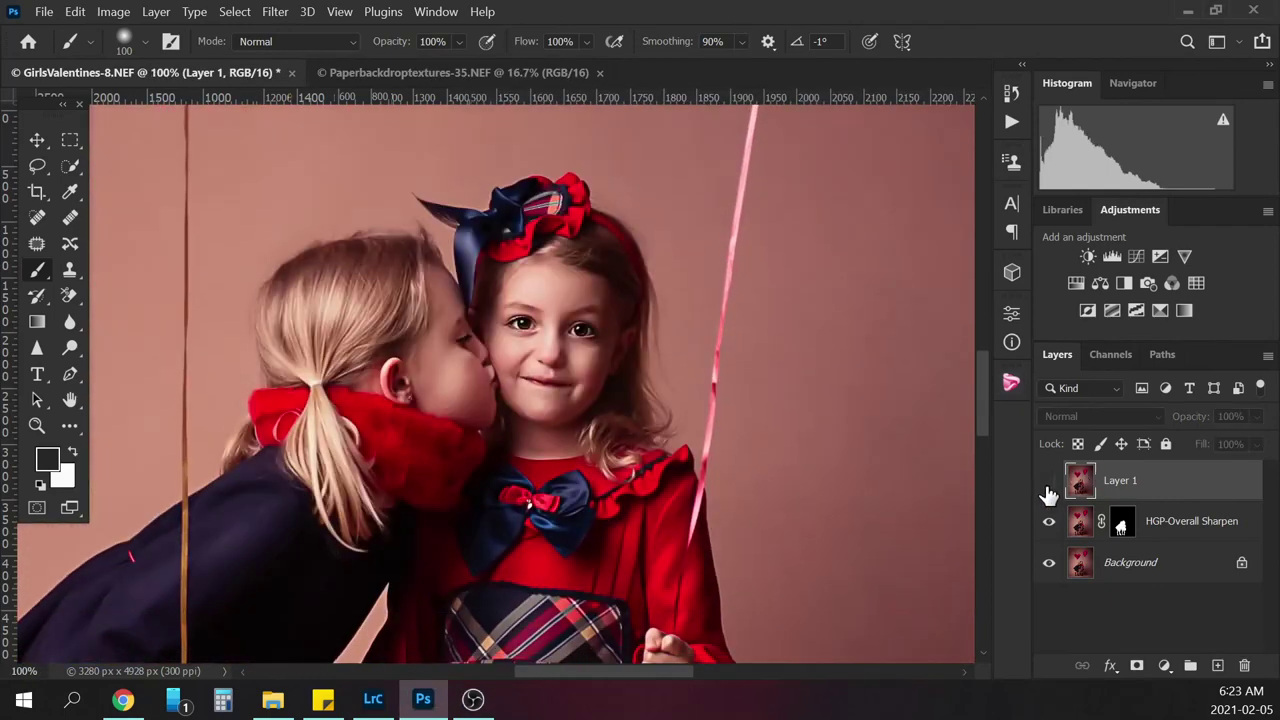
{"action": "left_click", "coordinate": [1047, 490]}
{"action": "left_click", "coordinate": [1047, 490]}
{"action": "left_click", "coordinate": [1047, 490]}
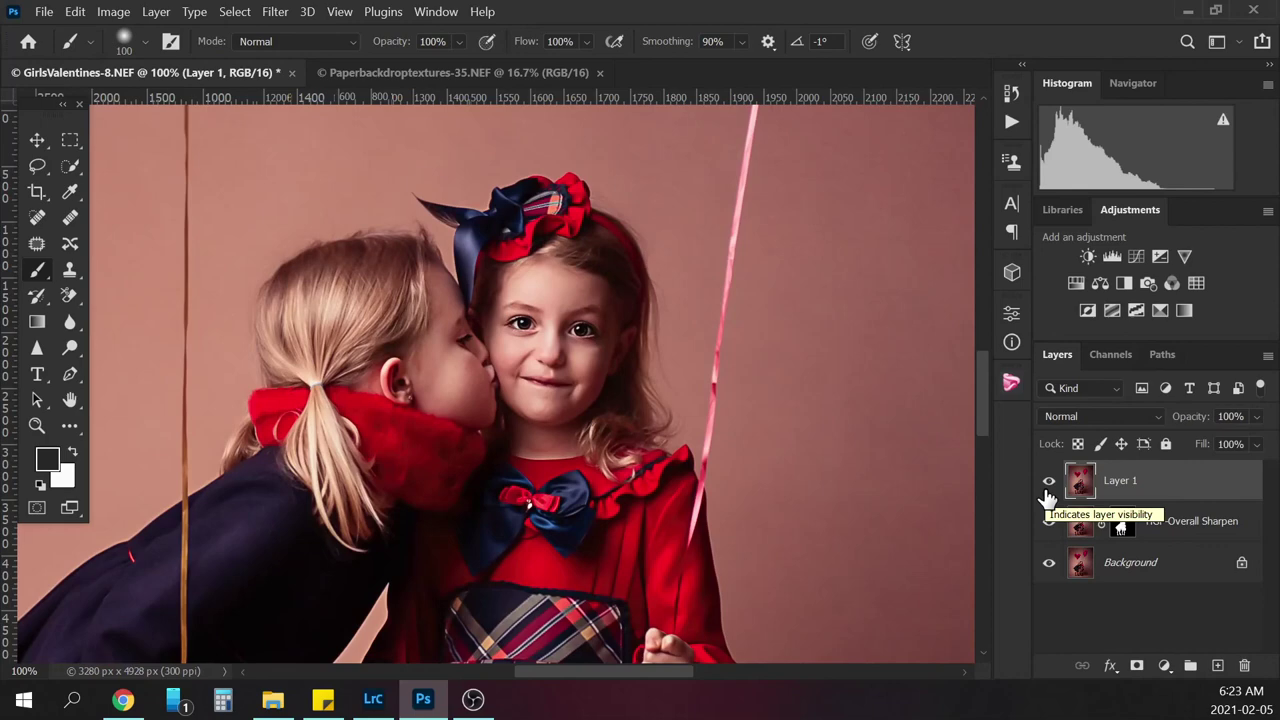
Add a layer mask to Layer 1 and paint it black with a small brush over the facing girl's facial details
{"action": "left_click", "coordinate": [1136, 665]}
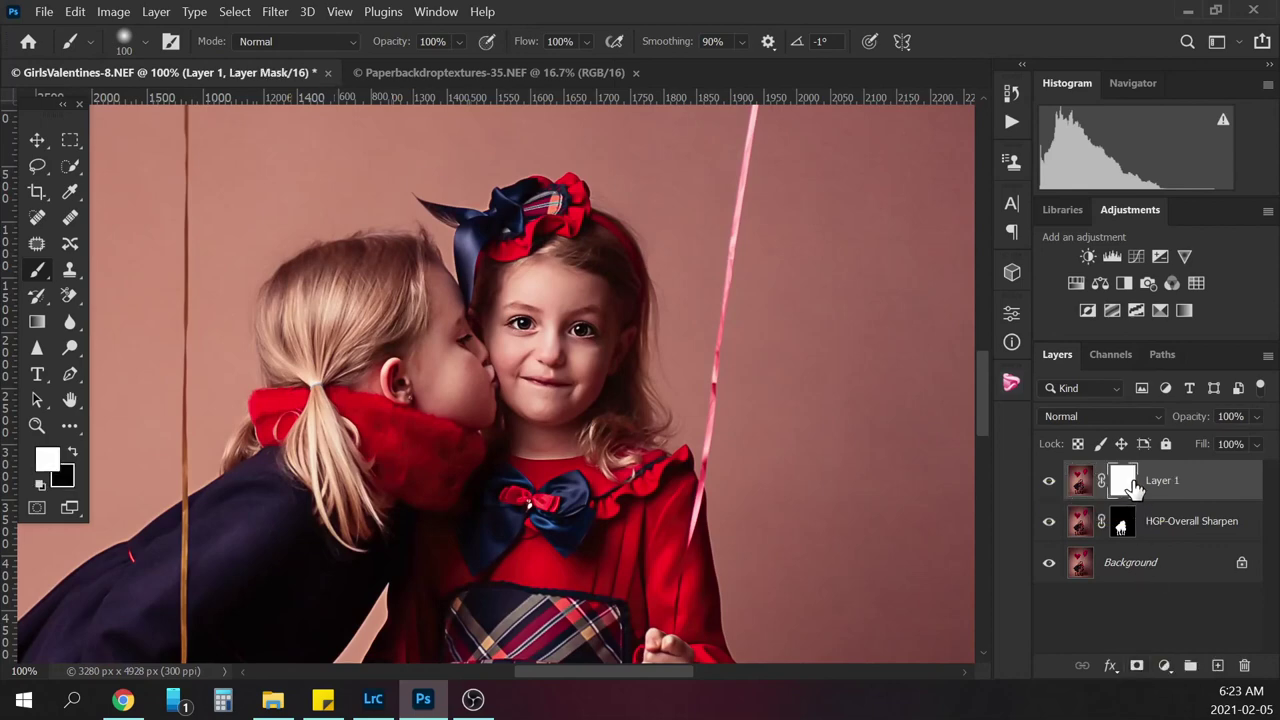
{"action": "left_click", "coordinate": [73, 452]}
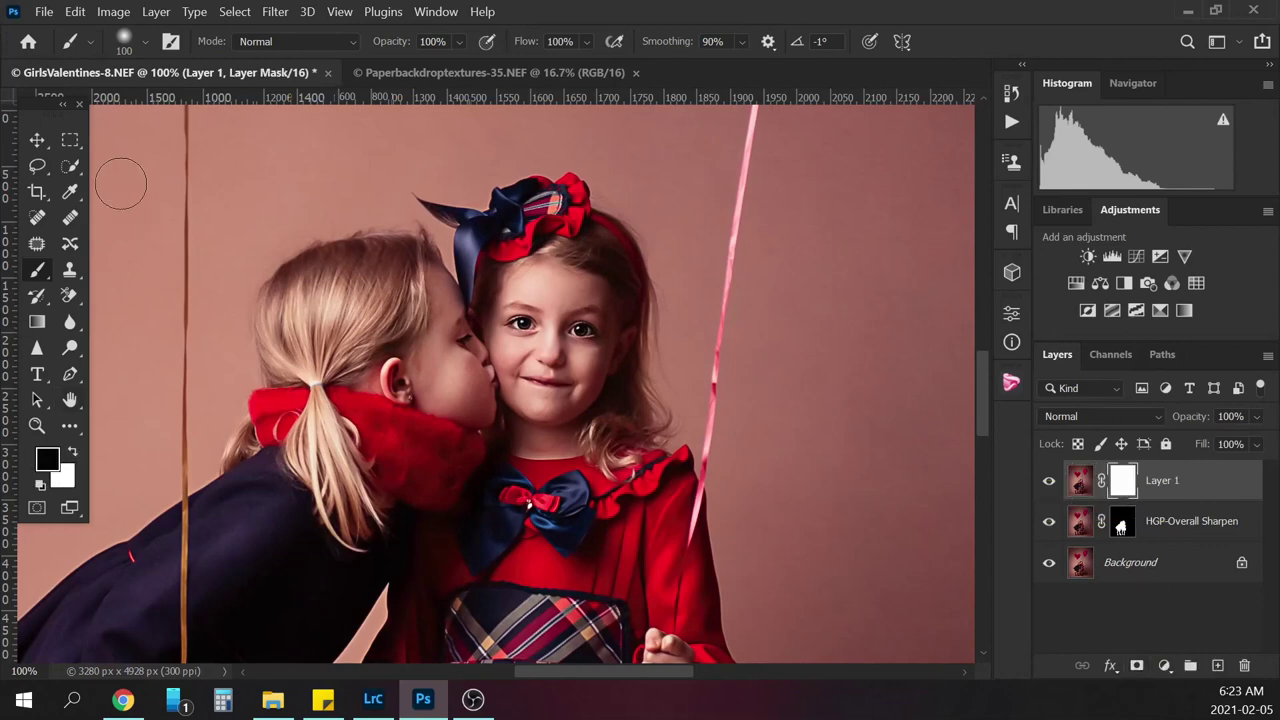
{"action": "key", "text": "bracketleft"}
{"action": "key", "text": "bracketleft"}
{"action": "key", "text": "bracketleft"}
{"action": "key", "text": "bracketleft"}
{"action": "key", "text": "bracketleft"}
{"action": "key", "text": "bracketleft"}
{"action": "key", "text": "ctrl+plus"}
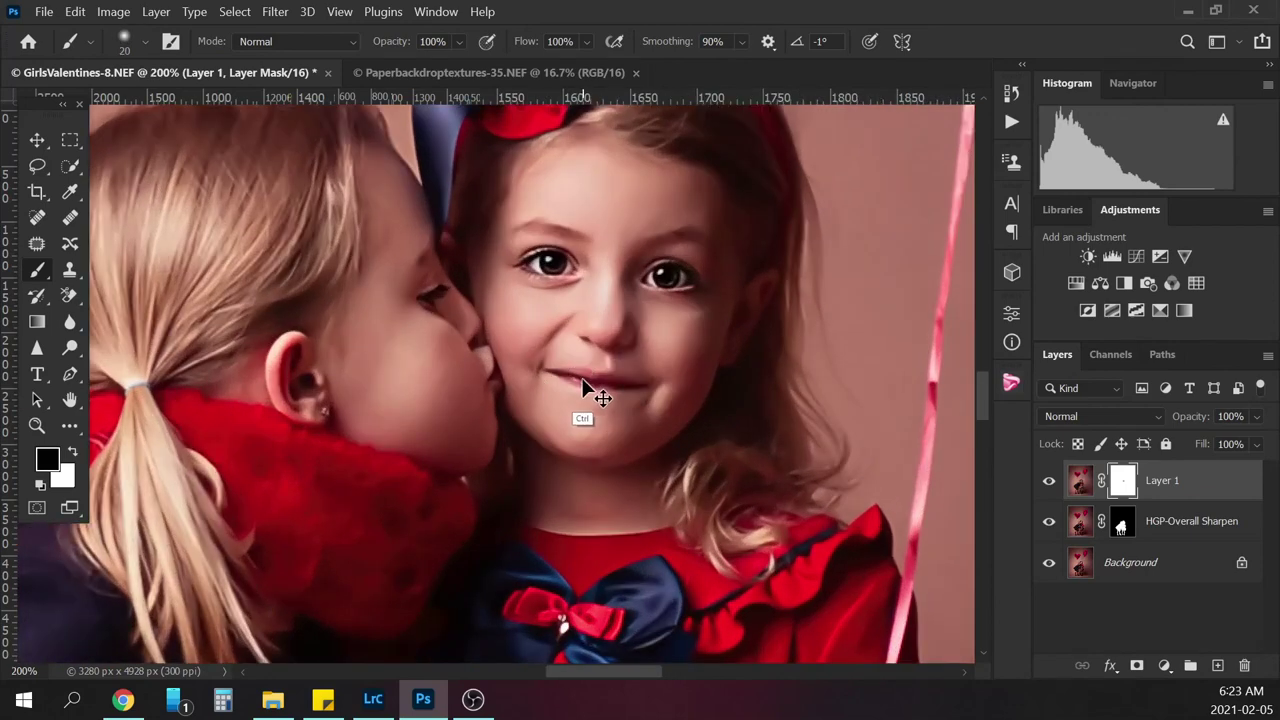
Refine the facial details in Layer 1's mask with a 9 px brush and compare the faces with and without the layer
{"action": "key", "text": "ctrl+minus"}
{"action": "key", "text": "ctrl+plus"}
{"action": "key", "text": "bracketleft"}
{"action": "key", "text": "bracketleft"}
{"action": "left_click", "coordinate": [1049, 490]}
{"action": "left_click", "coordinate": [1049, 490]}
Add a Solid Color fill layer in magenta pink (#fb58c3) above Layer 1
{"action": "left_click", "coordinate": [1164, 665]}
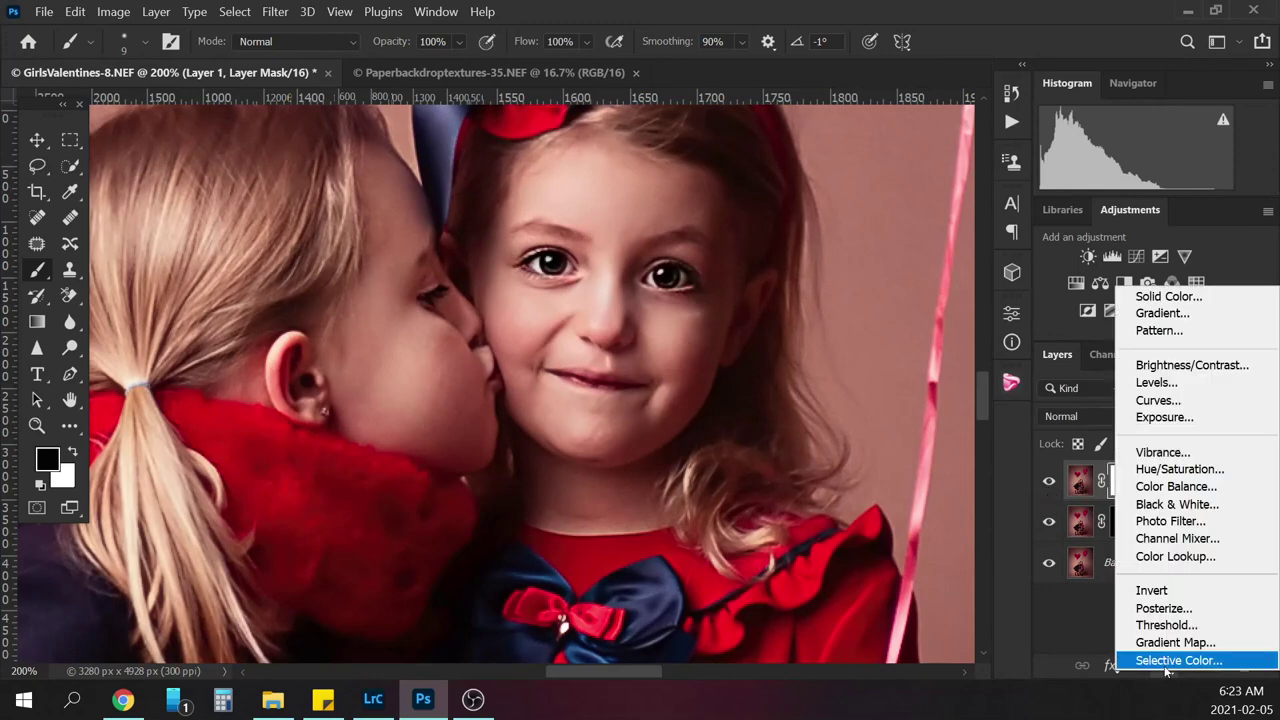
{"action": "left_click", "coordinate": [1195, 298]}
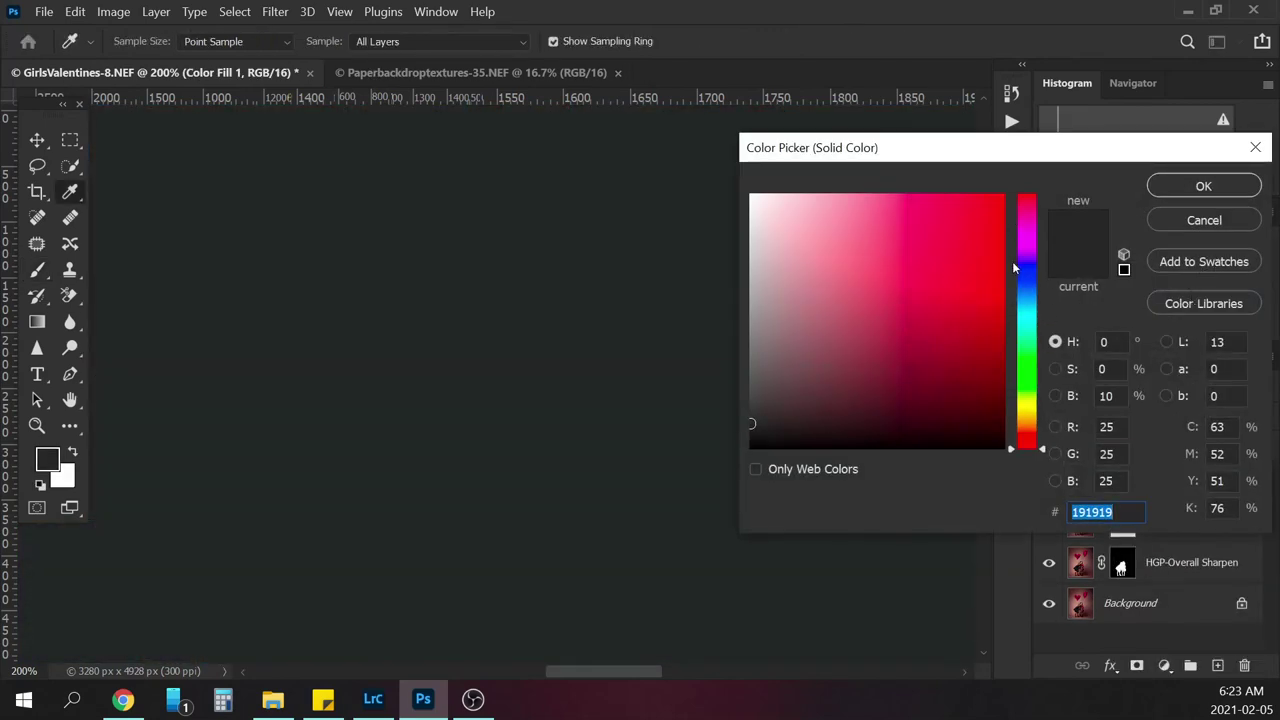
{"action": "left_click", "coordinate": [1030, 222]}
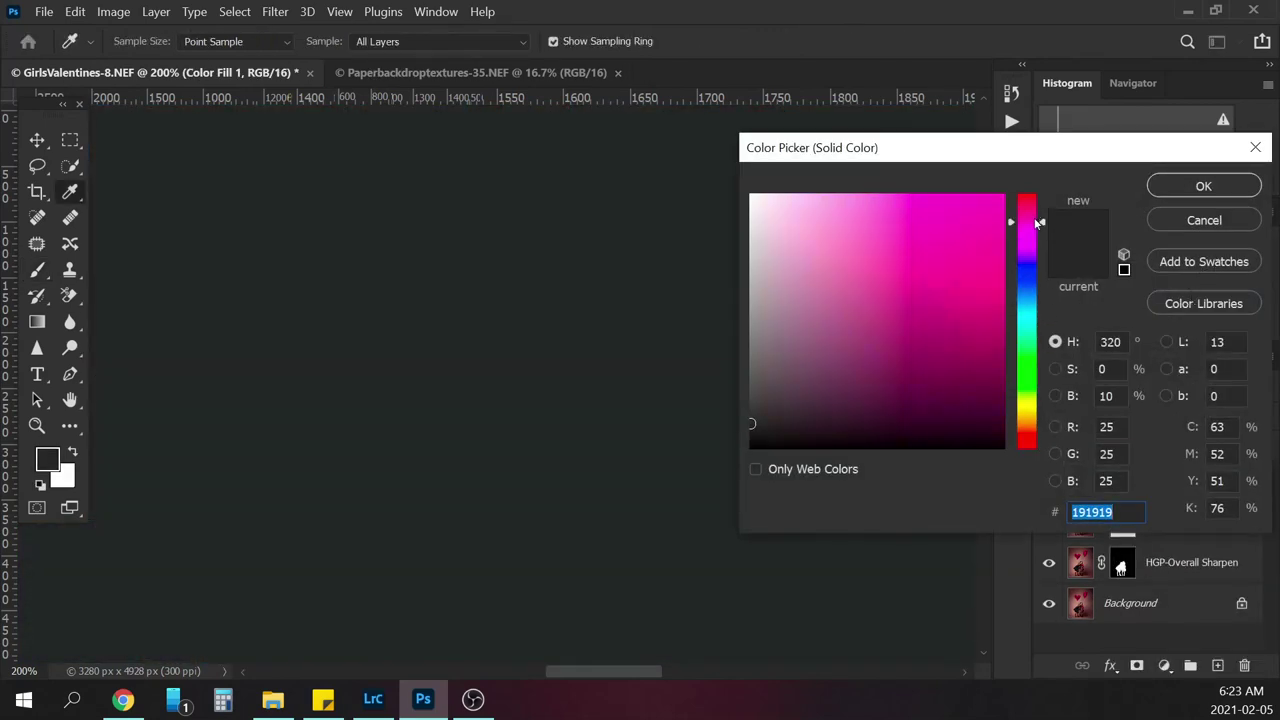
{"action": "left_click_drag", "start_coordinate": [928, 192], "coordinate": [921, 188]}
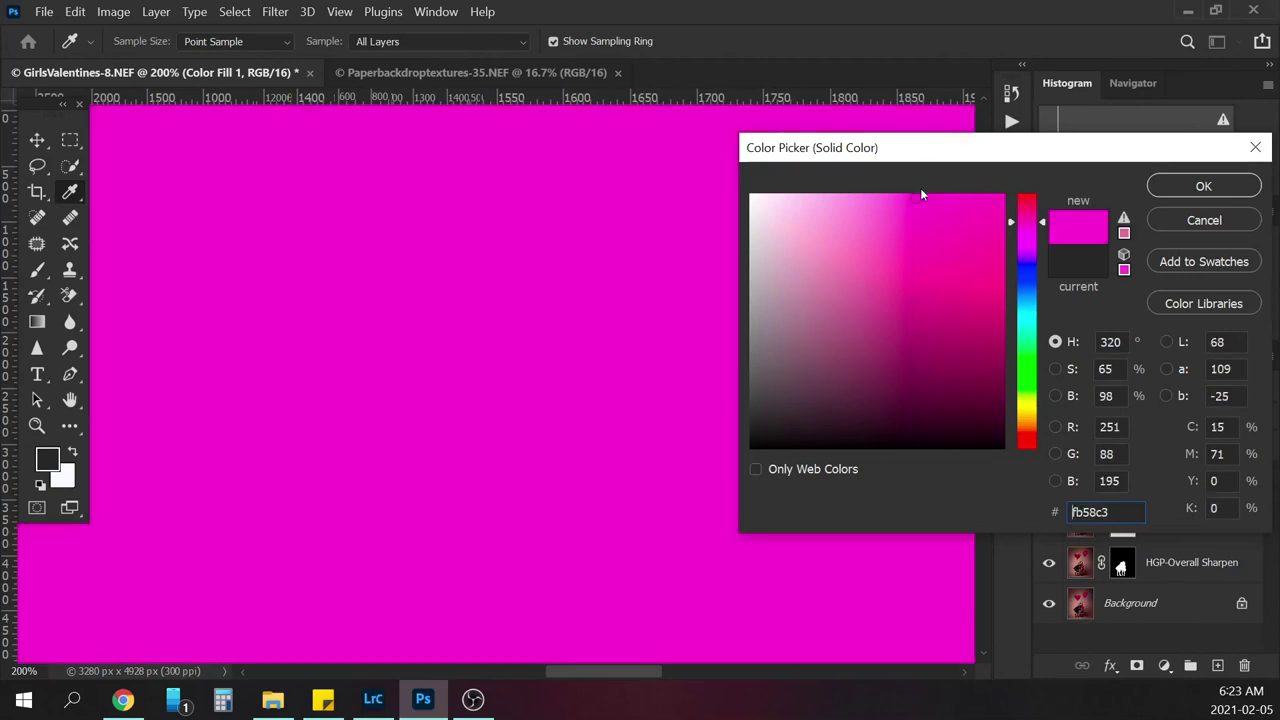
{"action": "left_click", "coordinate": [1205, 187]}
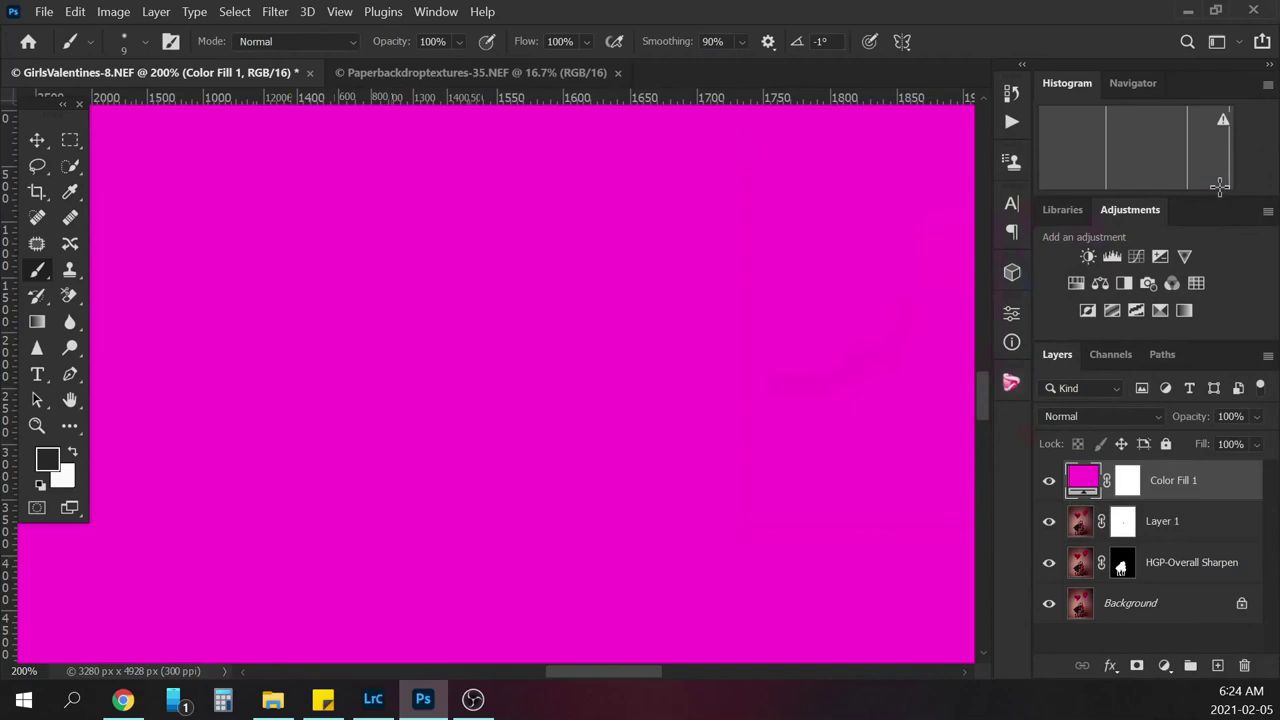
Set the fill layer to Color blend mode at 10% opacity and invert its mask to black
{"action": "left_click", "coordinate": [1088, 412]}
{"action": "left_click", "coordinate": [1072, 647]}
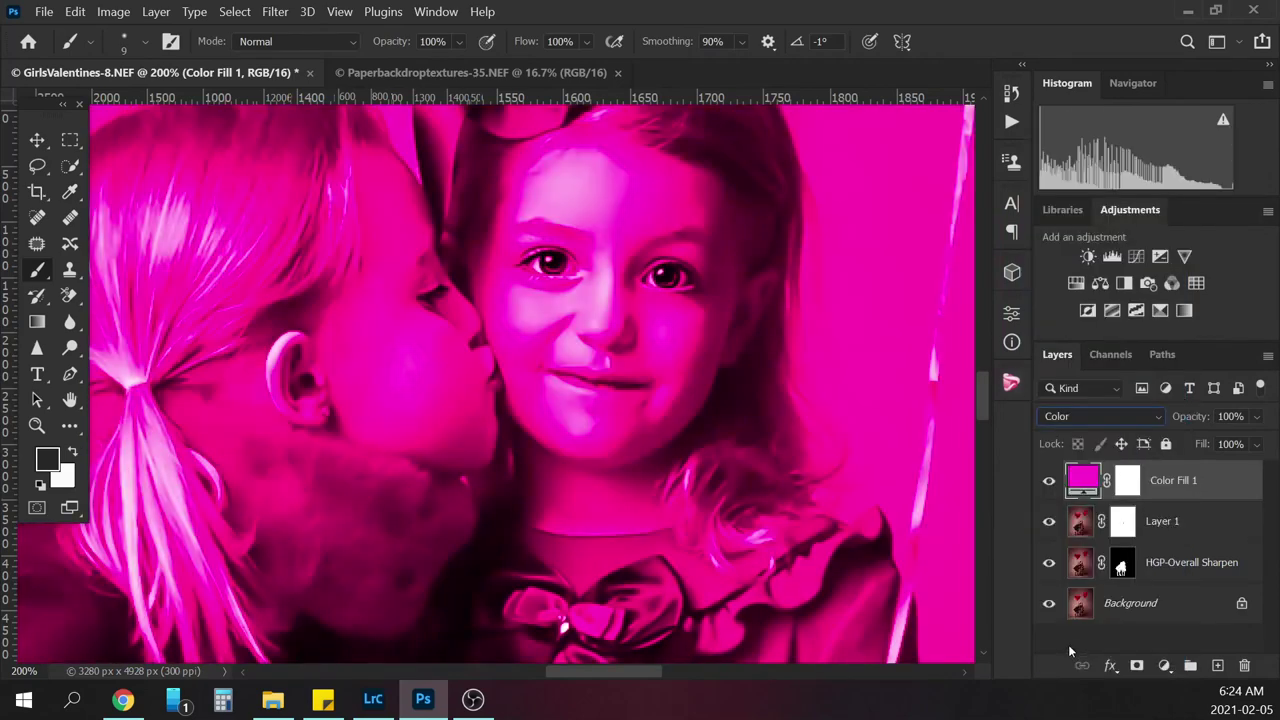
{"action": "left_click", "coordinate": [1256, 417]}
{"action": "left_click", "coordinate": [1186, 442]}
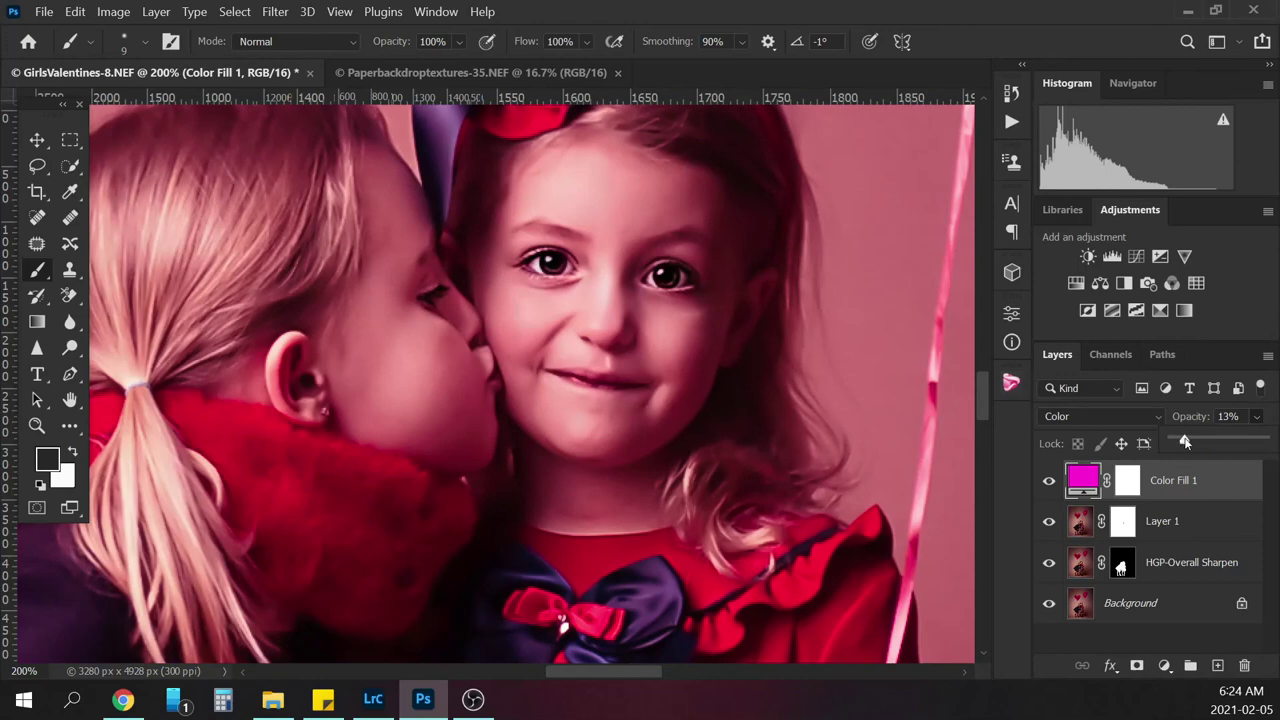
{"action": "key", "text": "Return"}
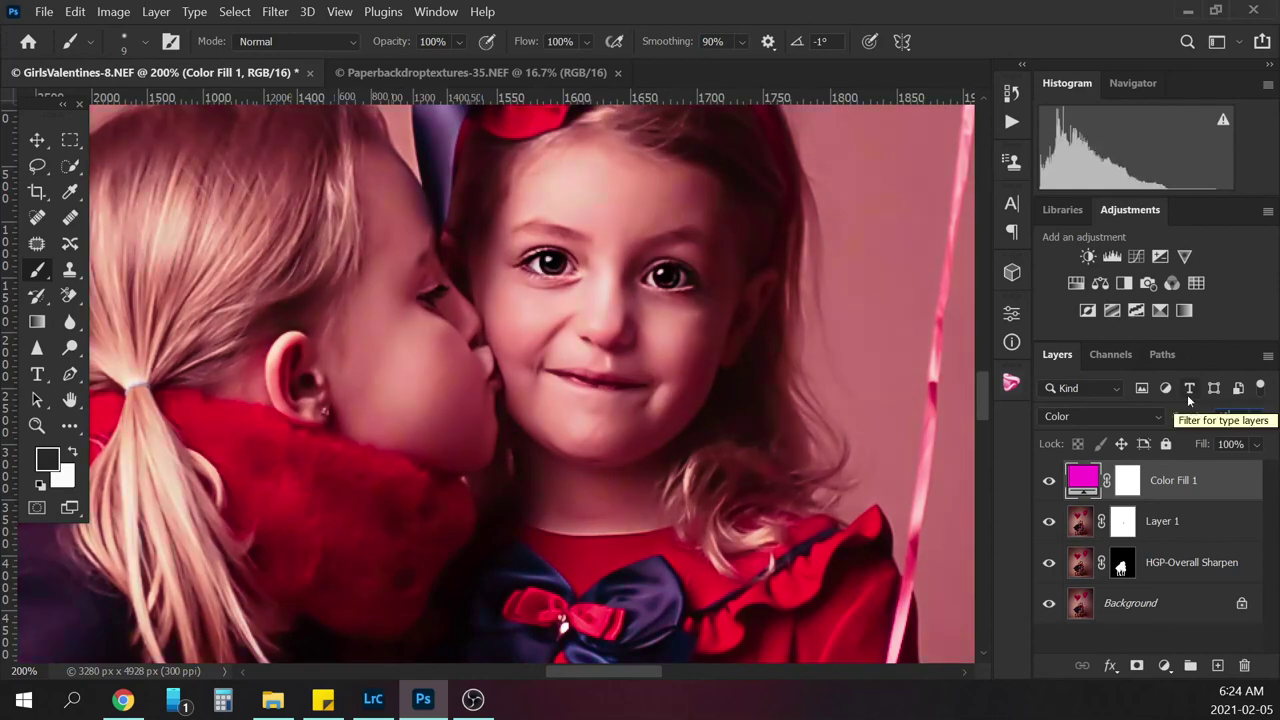
{"action": "left_click", "coordinate": [1128, 485]}
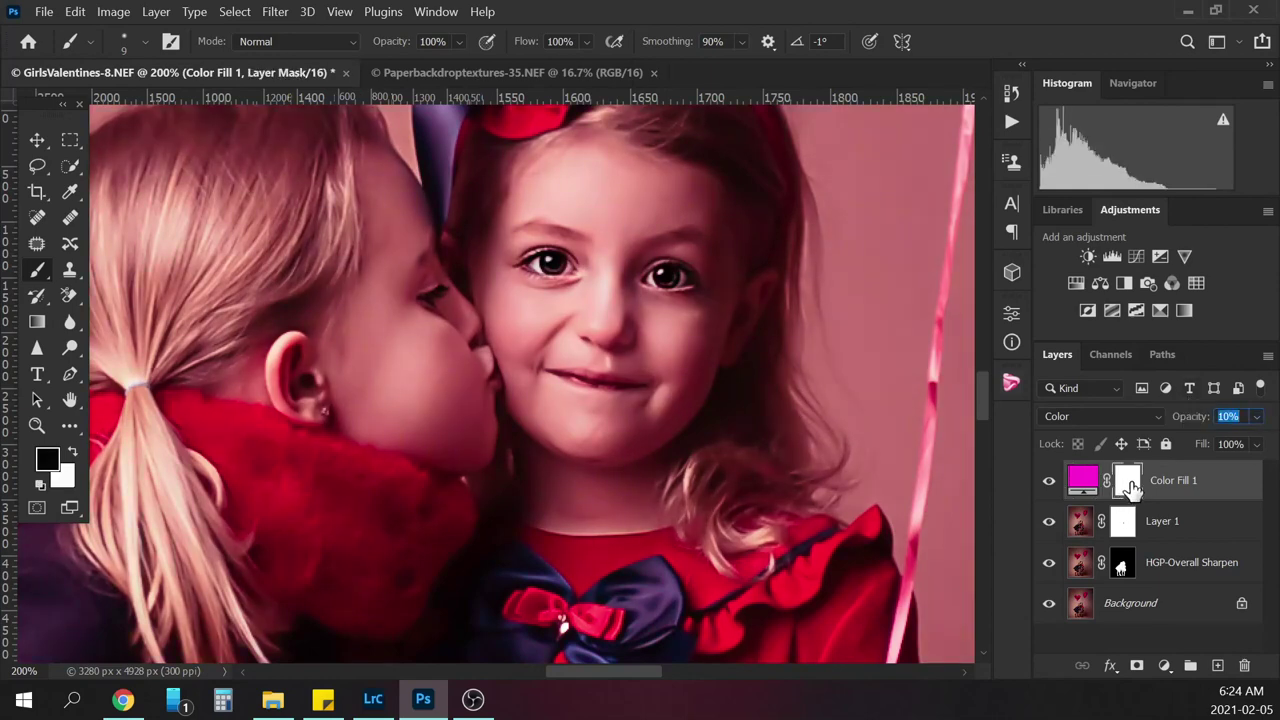
{"action": "key", "text": "ctrl+i"}
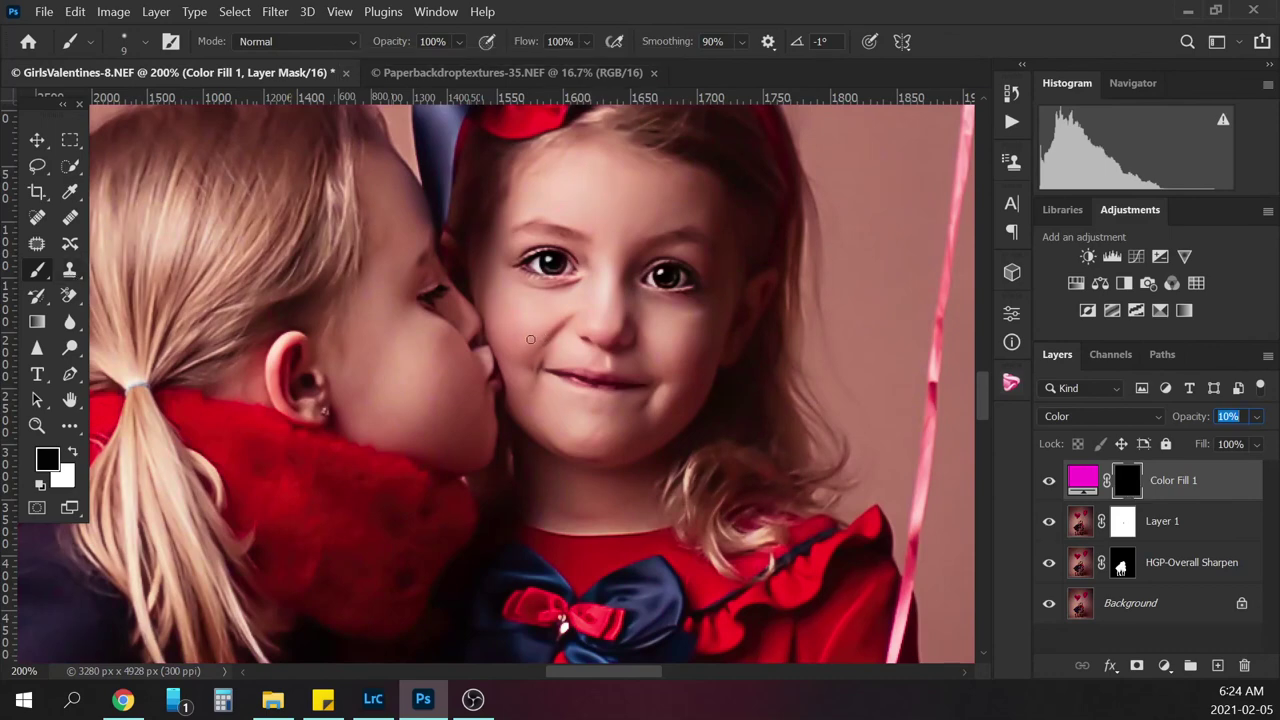
Paint white on the fill layer's mask to add blush to the facing girl's cheek beside the kissing girl
{"action": "key", "text": "bracketright"}
{"action": "key", "text": "bracketright"}
{"action": "key", "text": "bracketright"}
{"action": "key", "text": "bracketright"}
{"action": "key", "text": "bracketright"}
{"action": "left_click", "coordinate": [75, 449]}
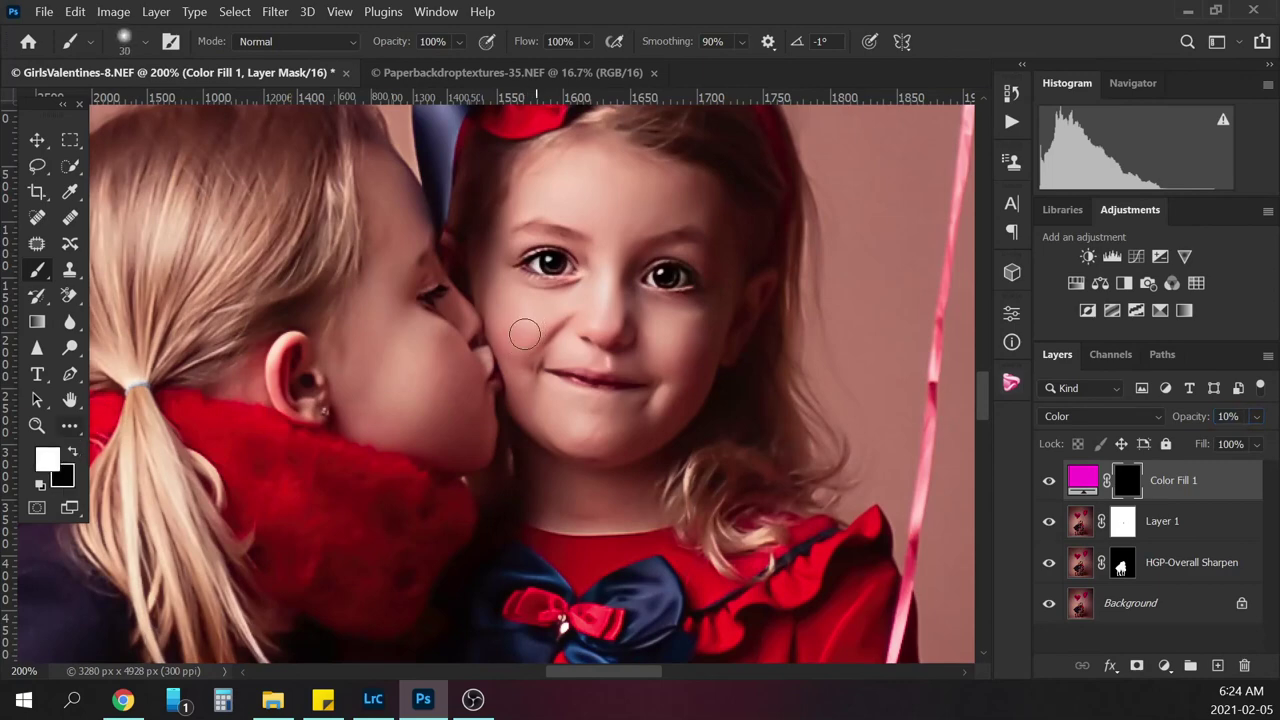
{"action": "key", "text": "bracketright"}
{"action": "key", "text": "bracketright"}
{"action": "key", "text": "bracketright"}
{"action": "key", "text": "bracketright"}
{"action": "key", "text": "bracketright"}
{"action": "mouse_move", "coordinate": [524, 325]}
{"action": "left_mouse_down"}
{"action": "mouse_move", "coordinate": [545, 312]}
{"action": "mouse_move", "coordinate": [515, 318]}
{"action": "mouse_move", "coordinate": [531, 333]}
{"action": "left_mouse_up"}
Add blush to the kissing girl's cheek on the fill mask with a 100 px white brush
{"action": "key", "text": "bracketleft"}
{"action": "key", "text": "bracketright"}
{"action": "key", "text": "bracketright"}
{"action": "key", "text": "bracketright"}
{"action": "key", "text": "bracketright"}
{"action": "key", "text": "bracketright"}
{"action": "left_click_drag", "start_coordinate": [409, 366], "coordinate": [420, 385]}
Set the brush opacity to 50% and add blush to the facing girl's other cheek with a 60 px brush
{"action": "left_click", "coordinate": [405, 38]}
{"action": "type", "text": "65"}
{"action": "type", "text": "50"}
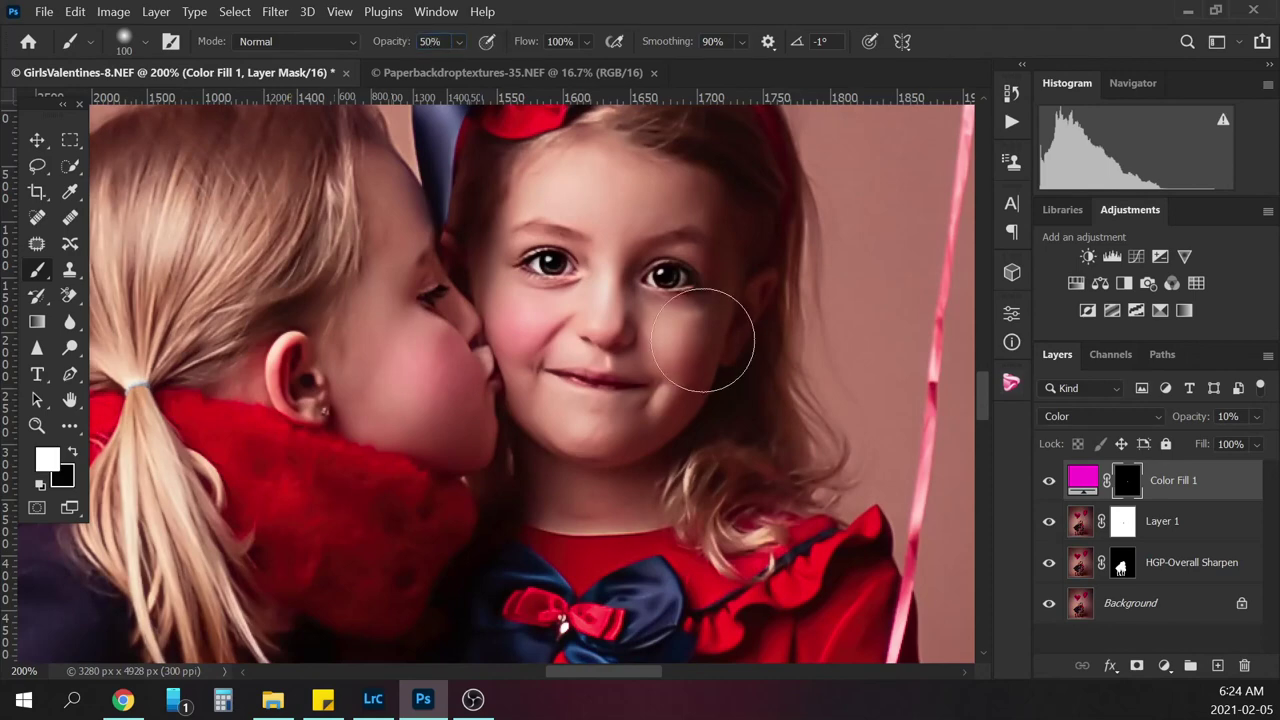
{"action": "key", "text": "bracketleft"}
{"action": "key", "text": "bracketleft"}
{"action": "key", "text": "bracketleft"}
{"action": "key", "text": "bracketleft"}
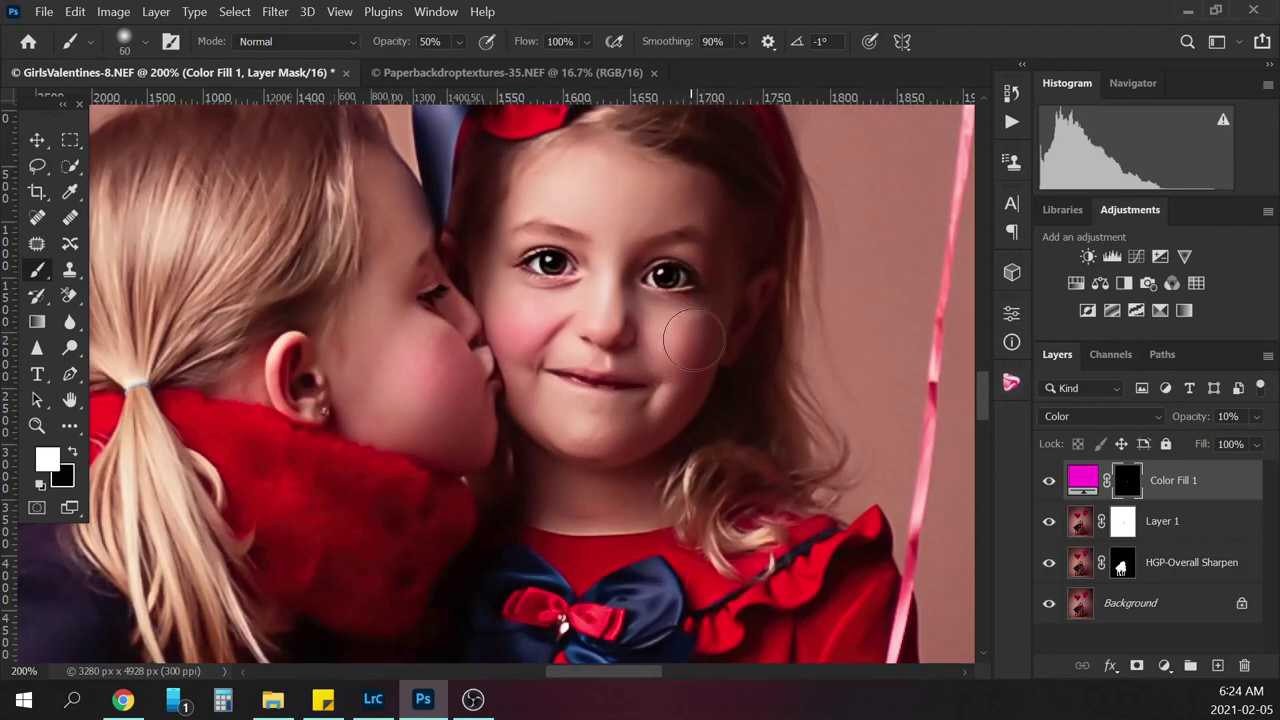
{"action": "mouse_move", "coordinate": [693, 341]}
{"action": "left_mouse_down"}
{"action": "mouse_move", "coordinate": [712, 345]}
{"action": "mouse_move", "coordinate": [660, 350]}
{"action": "mouse_move", "coordinate": [702, 352]}
{"action": "left_mouse_up"}
Tint the facing girl's lips on the fill mask with a very small white brush at 50% opacity
{"action": "key", "text": "bracketleft"}
{"action": "key", "text": "bracketleft"}
{"action": "key", "text": "bracketleft"}
{"action": "key", "text": "bracketleft"}
{"action": "key", "text": "bracketleft"}
{"action": "key", "text": "bracketleft"}
{"action": "key", "text": "bracketleft"}
{"action": "key", "text": "bracketleft"}
{"action": "key", "text": "bracketleft"}
{"action": "key", "text": "bracketleft"}
{"action": "mouse_move", "coordinate": [568, 369]}
{"action": "left_mouse_down"}
{"action": "mouse_move", "coordinate": [599, 379]}
{"action": "mouse_move", "coordinate": [577, 380]}
{"action": "mouse_move", "coordinate": [632, 384]}
{"action": "mouse_move", "coordinate": [565, 369]}
{"action": "left_mouse_up"}
{"action": "key", "text": "bracketleft"}
{"action": "key", "text": "bracketleft"}
{"action": "key", "text": "bracketleft"}
Set the Color Fill 1 opacity to 8% and compare the girls' faces with and without the blush
{"action": "left_click", "coordinate": [1049, 482]}
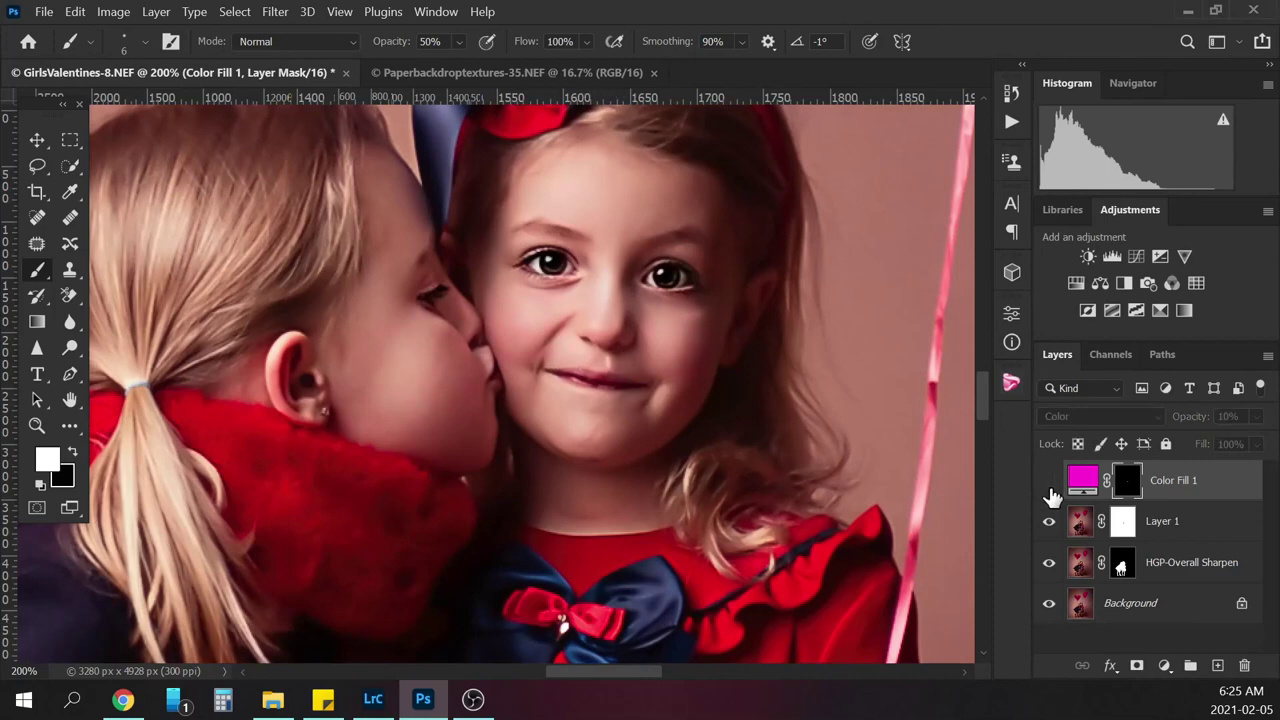
{"action": "left_click", "coordinate": [1049, 482]}
{"action": "key", "text": "ctrl+minus"}
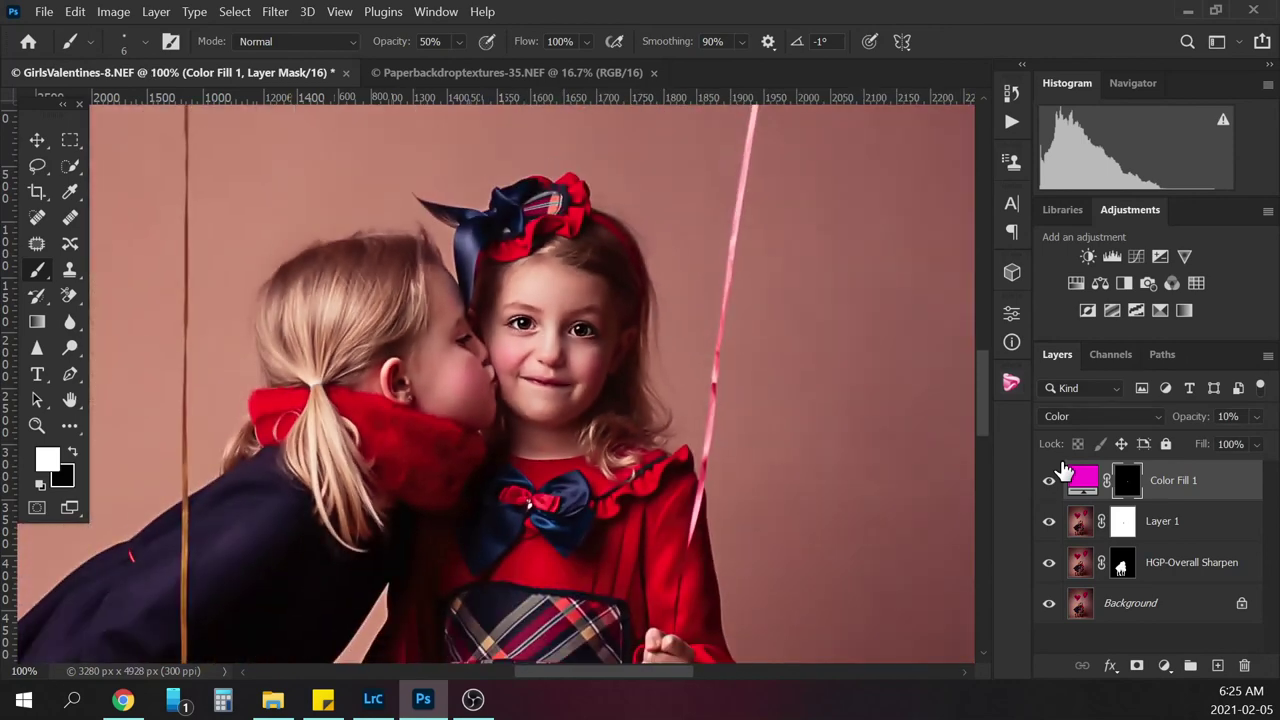
{"action": "left_click", "coordinate": [1230, 416]}
{"action": "type", "text": "8"}
{"action": "left_click", "coordinate": [1048, 482]}
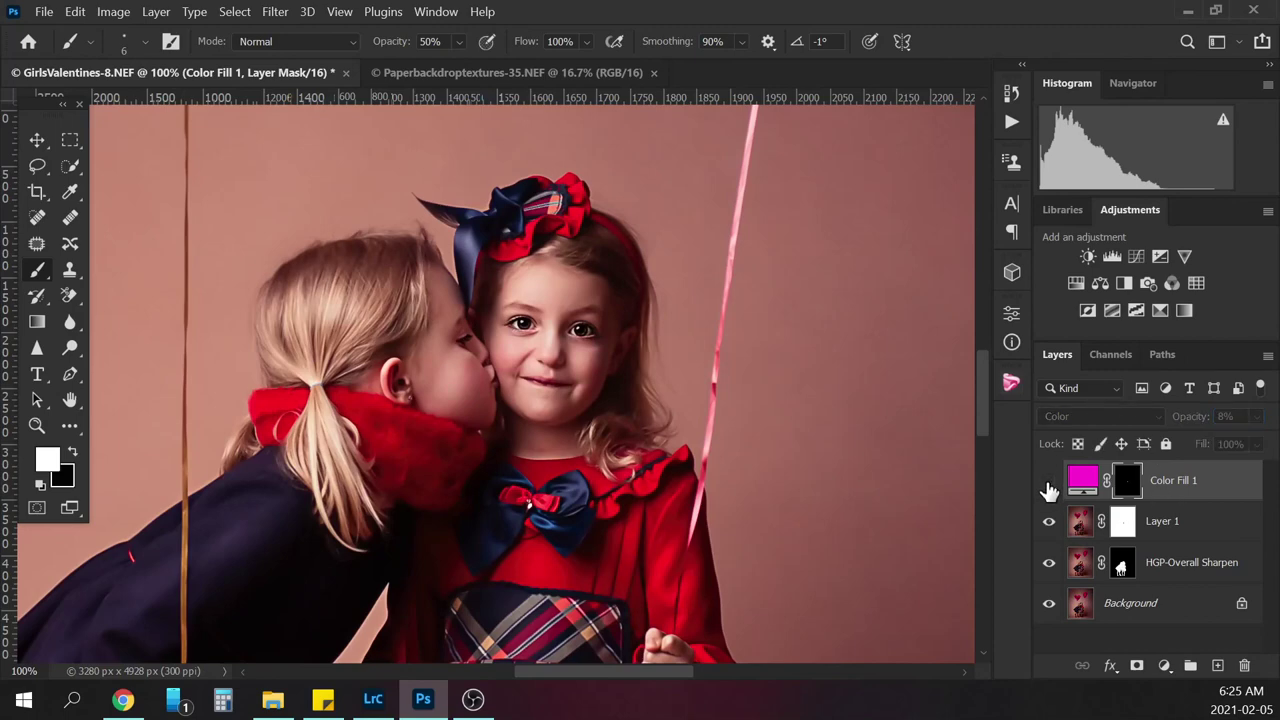
{"action": "left_click", "coordinate": [1048, 482]}
Examine the blush at full view and at 100%, with and without the Color Fill 1 layer
{"action": "key", "text": "ctrl+minus"}
{"action": "key", "text": "ctrl+minus"}
{"action": "key", "text": "ctrl+minus"}
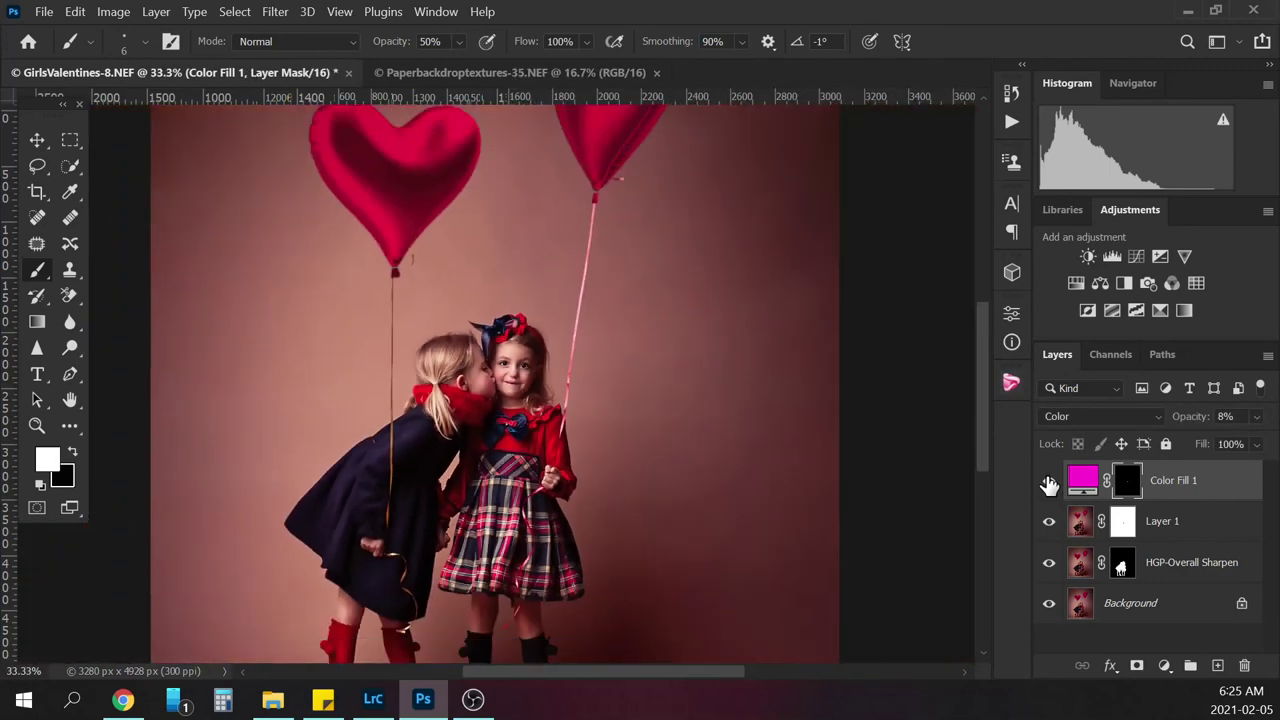
{"action": "key", "text": "ctrl+minus"}
{"action": "key", "text": "ctrl+plus"}
{"action": "key", "text": "ctrl+plus"}
{"action": "key", "text": "ctrl+plus"}
{"action": "key", "text": "ctrl+plus"}
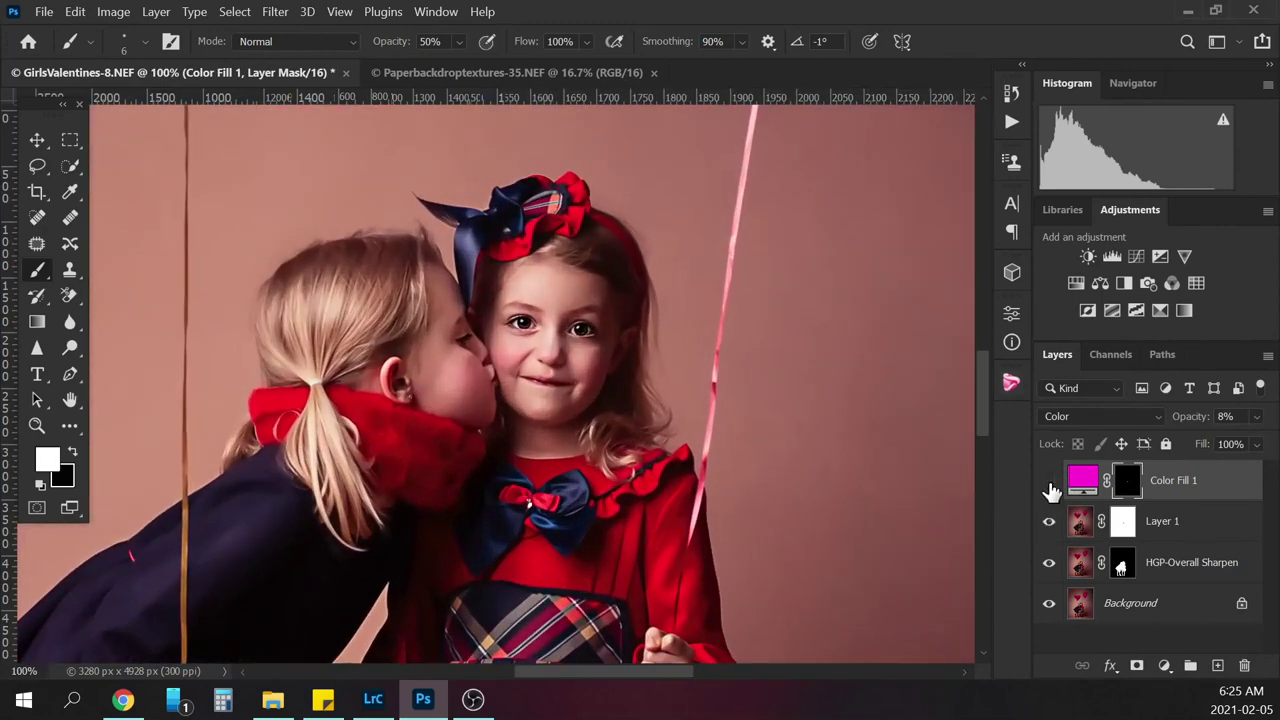
{"action": "left_click", "coordinate": [1049, 484]}
Change the fill colour to reddish pink (#fb5876) and set the Color Fill 1 opacity to 10%
{"action": "double_click", "coordinate": [1084, 482]}
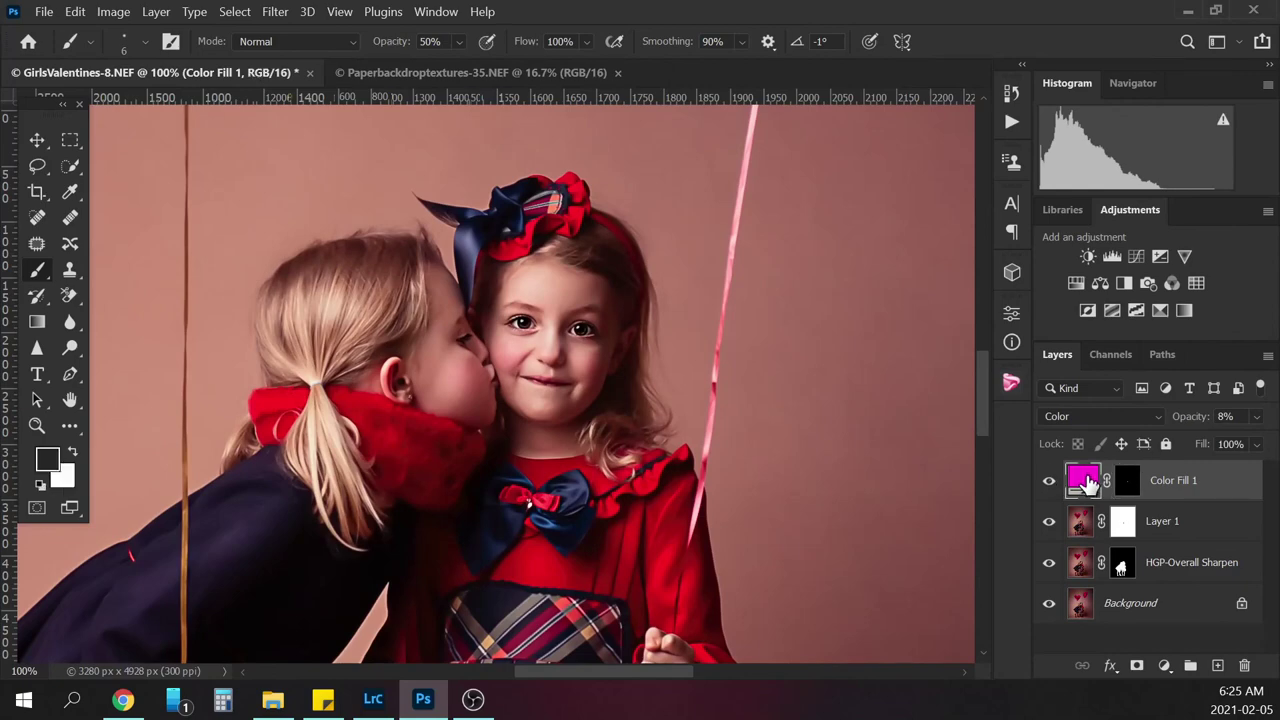
{"action": "left_click_drag", "start_coordinate": [1043, 226], "coordinate": [1043, 205]}
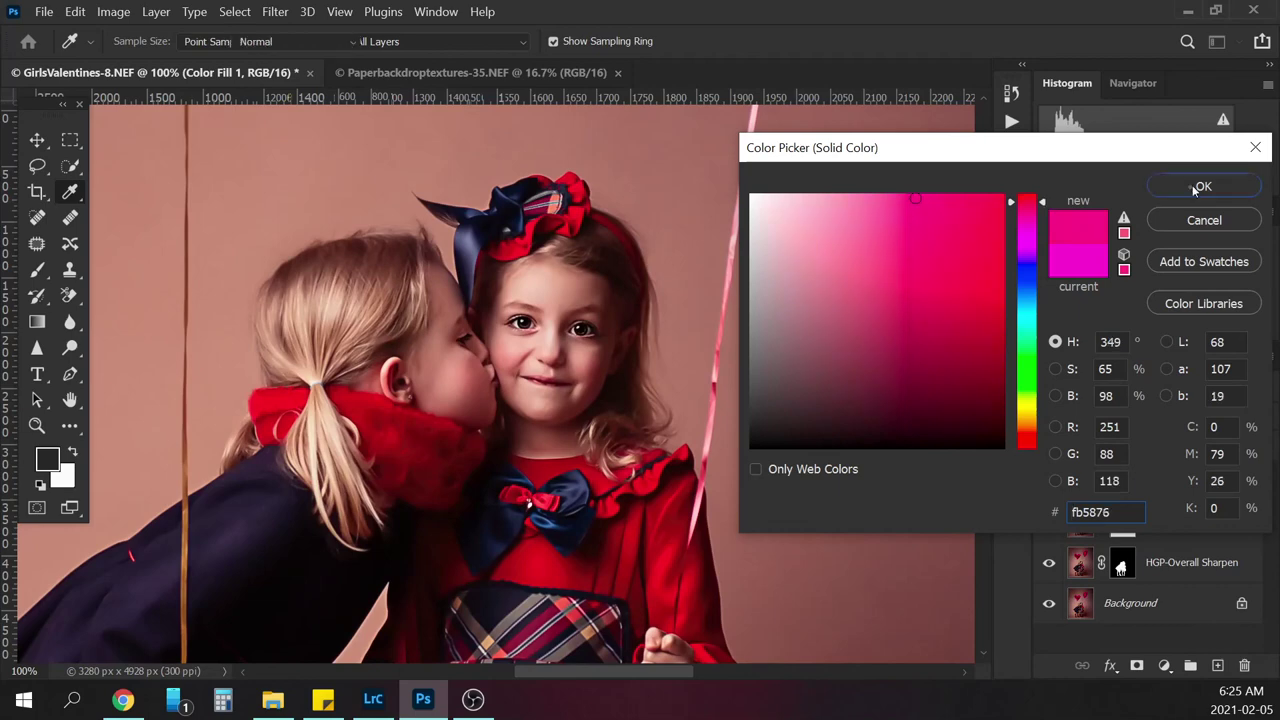
{"action": "left_click", "coordinate": [1201, 189]}
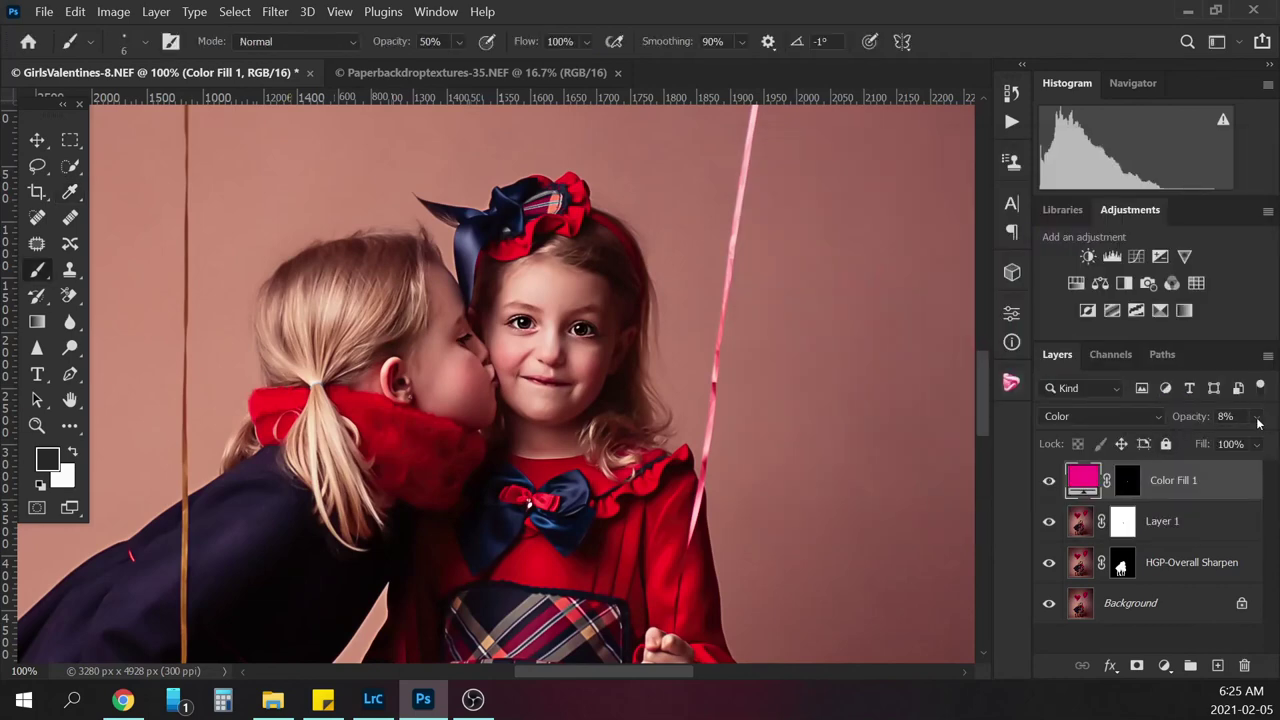
{"action": "left_click", "coordinate": [1190, 414]}
{"action": "type", "text": "10"}
{"action": "key", "text": "Return"}
Compare the faces with and without the recoloured blush and examine it from full view to 100%
{"action": "left_click", "coordinate": [1050, 482]}
{"action": "left_click", "coordinate": [1053, 481]}
{"action": "key", "text": "ctrl+minus"}
{"action": "key", "text": "ctrl+minus"}
{"action": "key", "text": "ctrl+minus"}
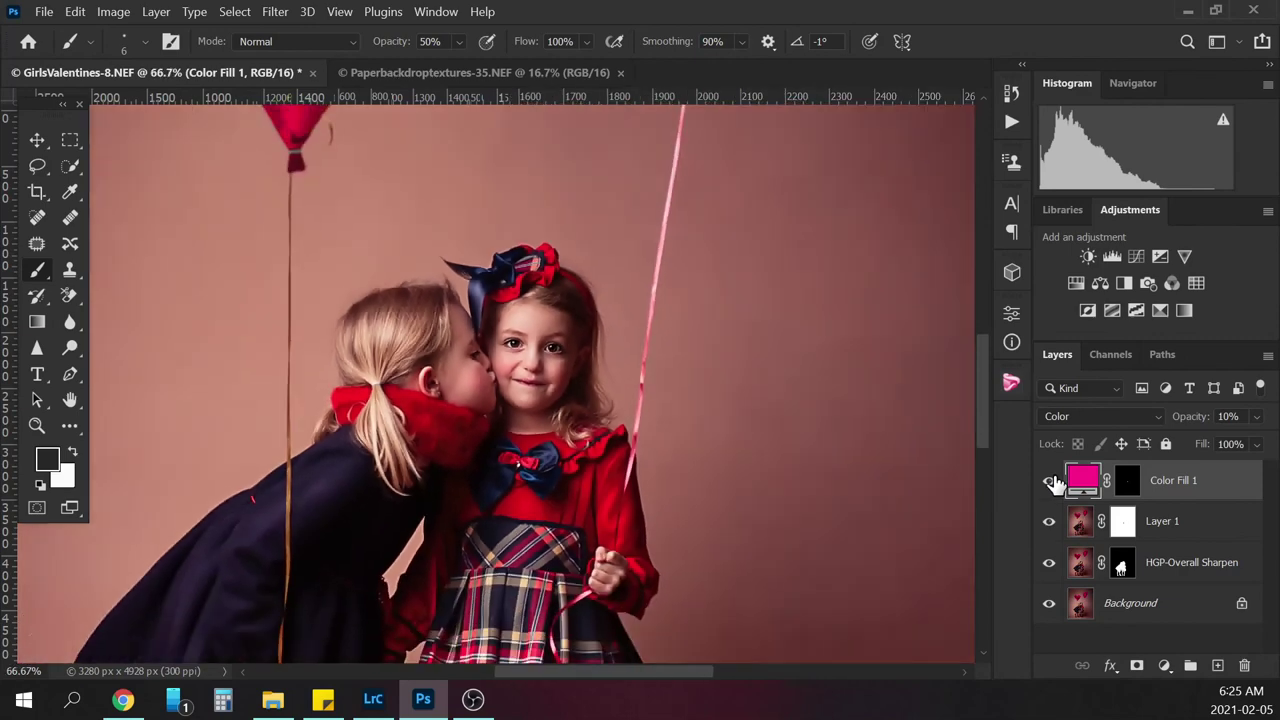
{"action": "key", "text": "ctrl+minus"}
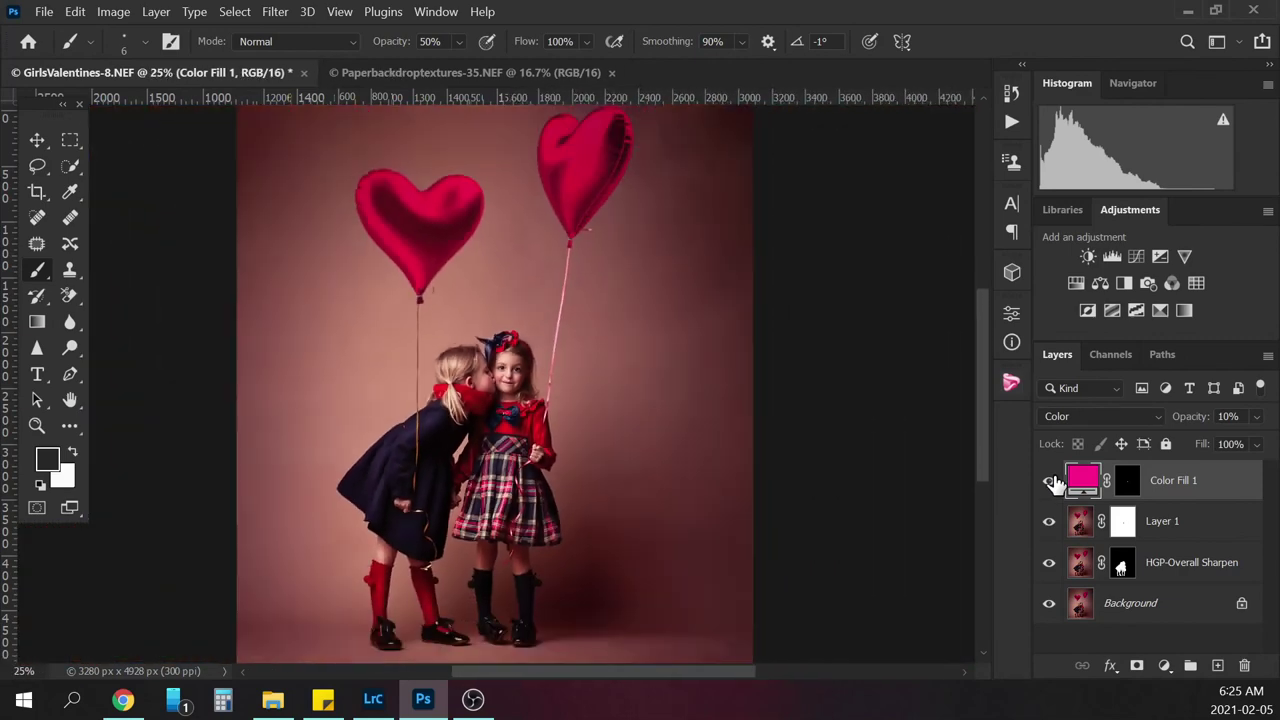
{"action": "key", "text": "ctrl+plus"}
{"action": "key", "text": "ctrl+plus"}
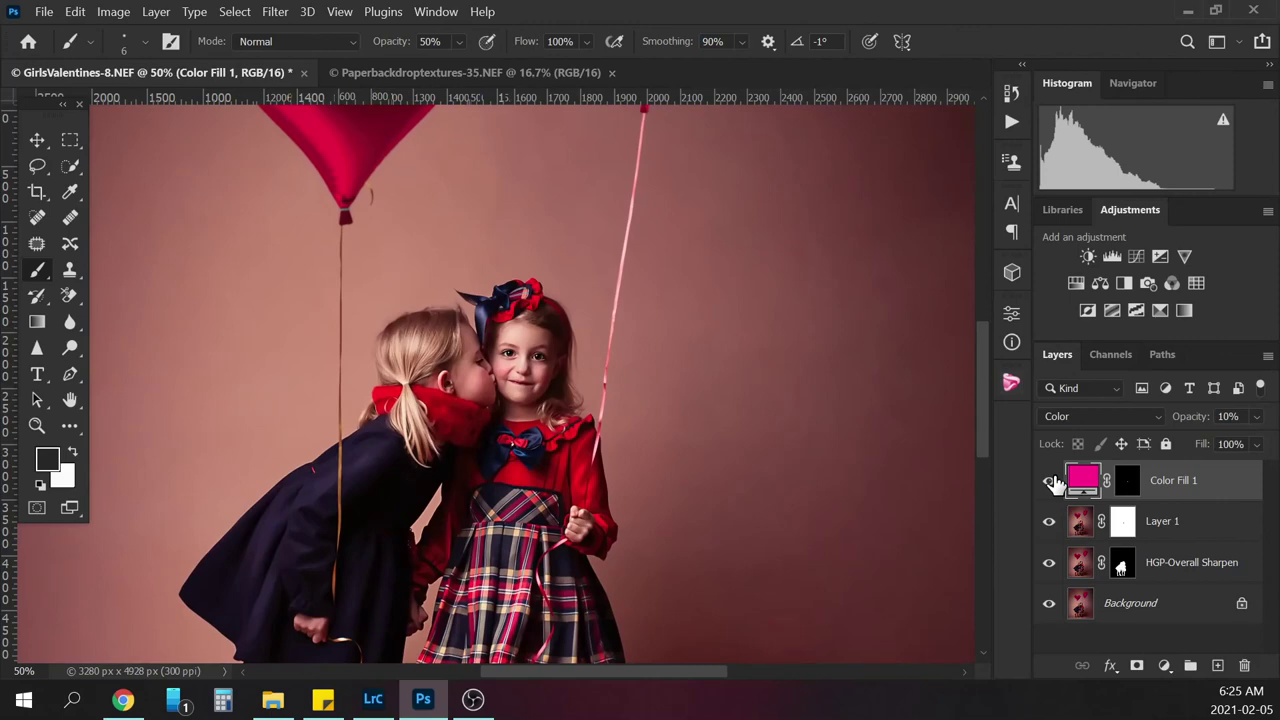
{"action": "key", "text": "ctrl+plus"}
{"action": "key", "text": "ctrl+plus"}
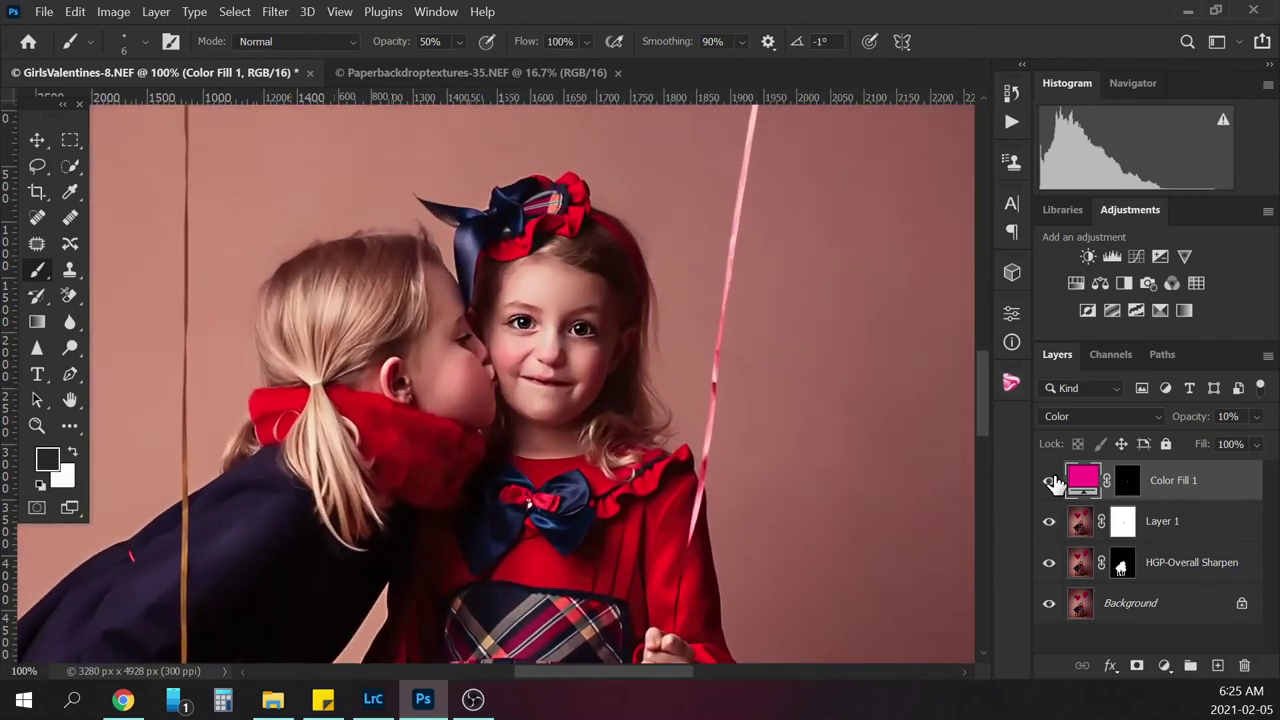
Stamp all visible layers into a new top layer and add 2% uniform noise to it
{"action": "key", "text": "ctrl+alt+shift+e"}
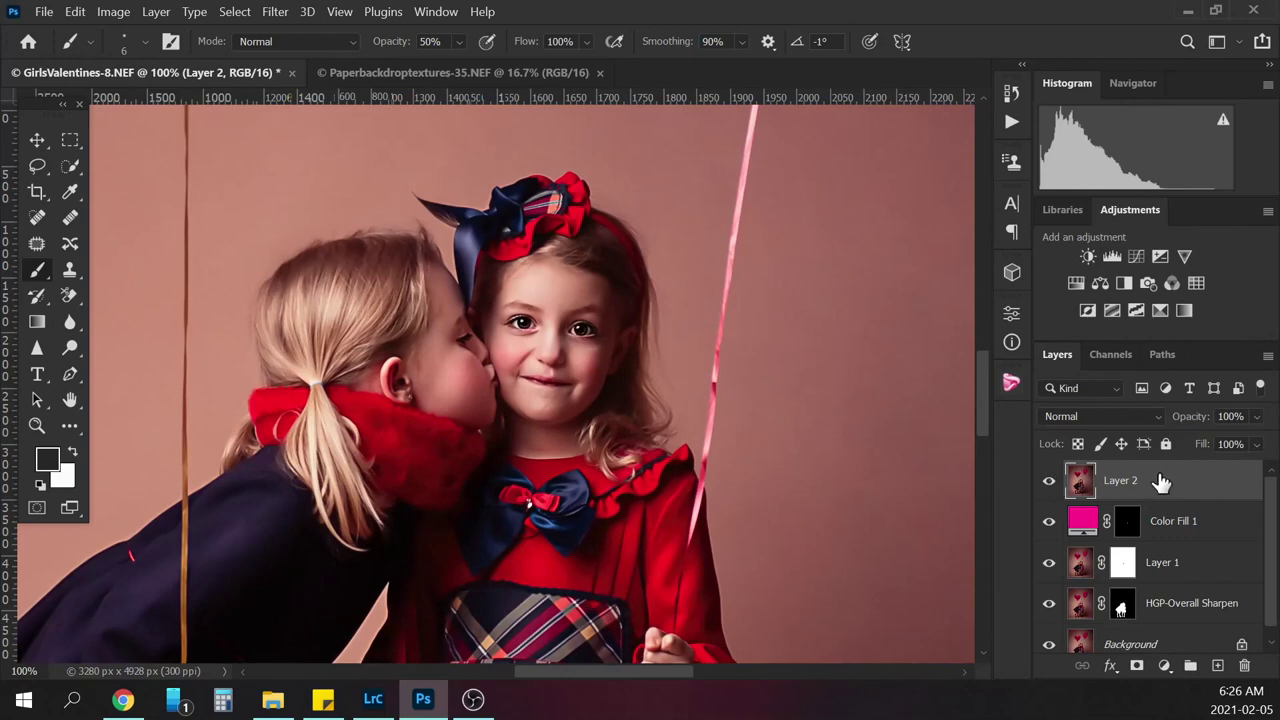
{"action": "left_click", "coordinate": [275, 11]}
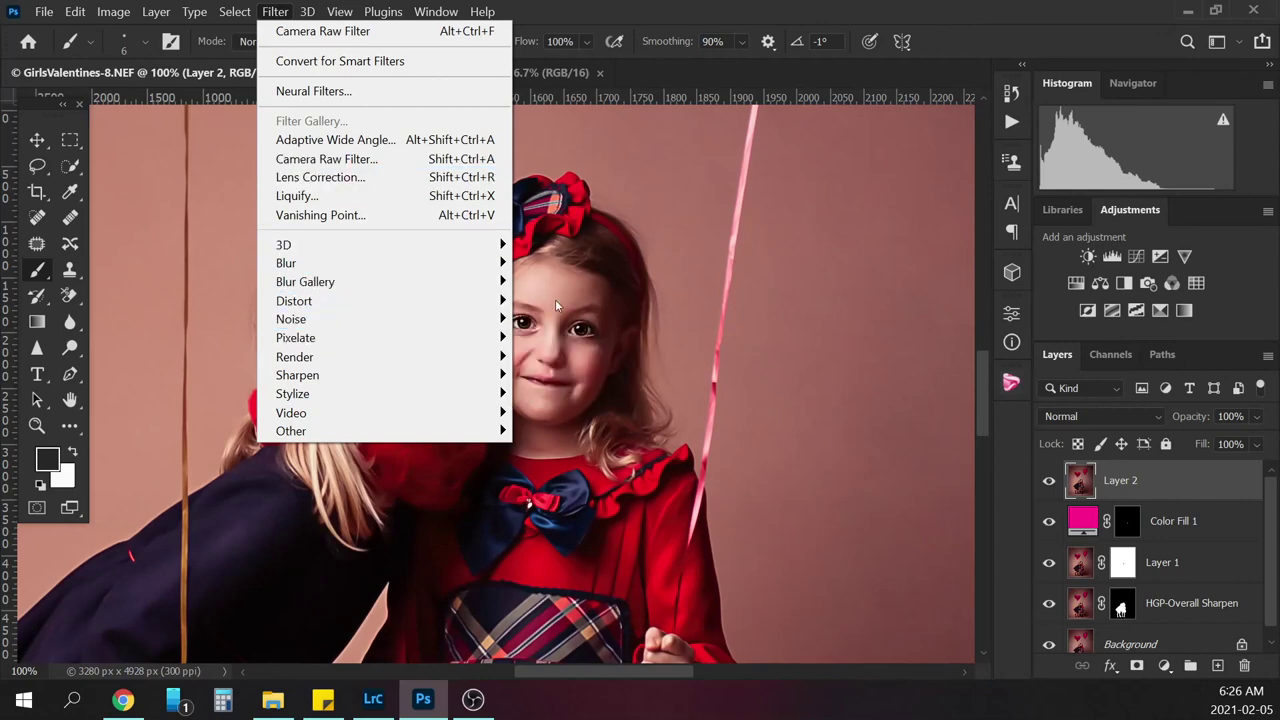
{"action": "mouse_move", "coordinate": [470, 319]}
{"action": "left_click", "coordinate": [585, 320]}
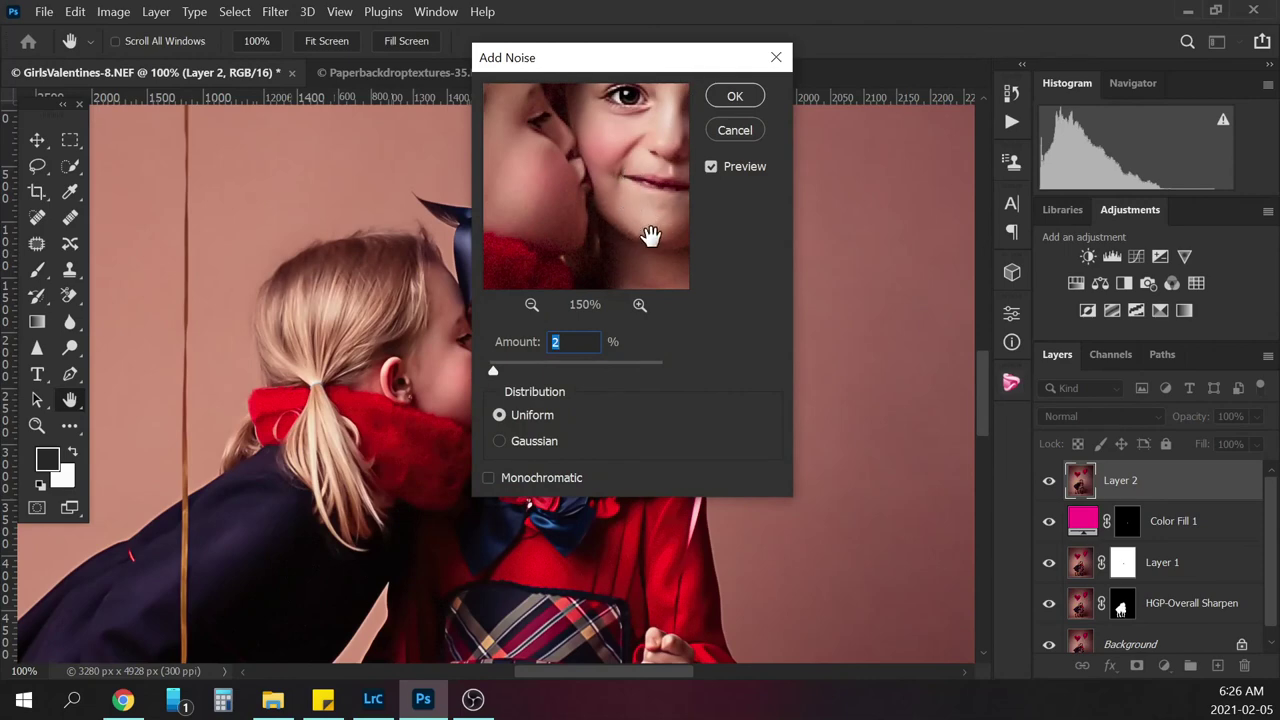
{"action": "left_click", "coordinate": [736, 96]}
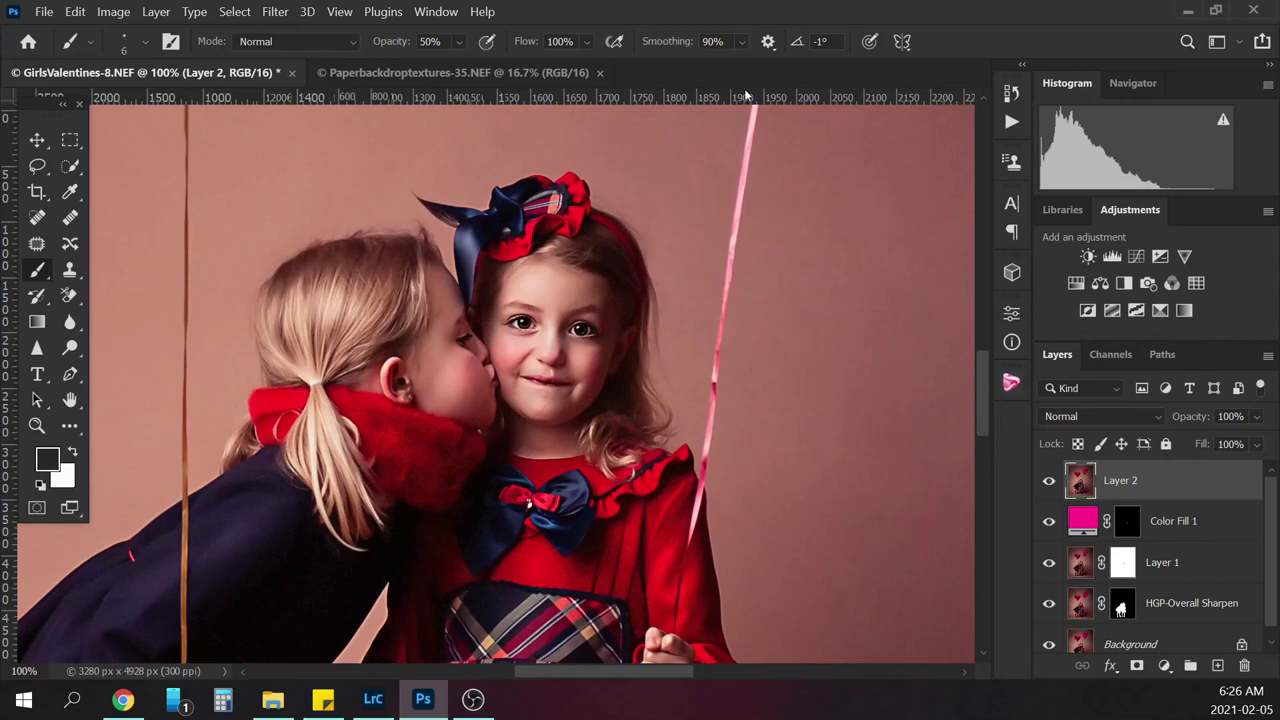
Flatten the image so that all layers merge into the Background
{"action": "key", "text": "ctrl+minus"}
{"action": "key", "text": "ctrl+minus"}
{"action": "key", "text": "ctrl+minus"}
{"action": "key", "text": "ctrl+minus"}
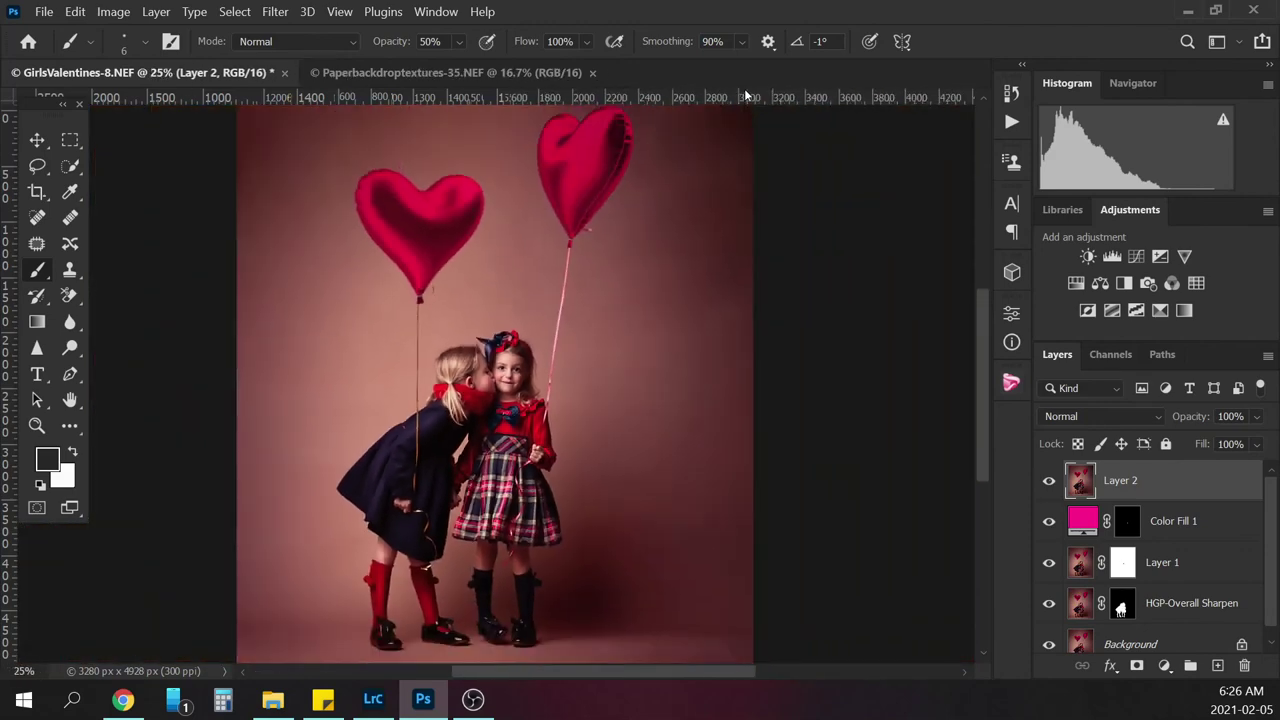
{"action": "key", "text": "ctrl+minus"}
{"action": "key", "text": "ctrl+plus"}
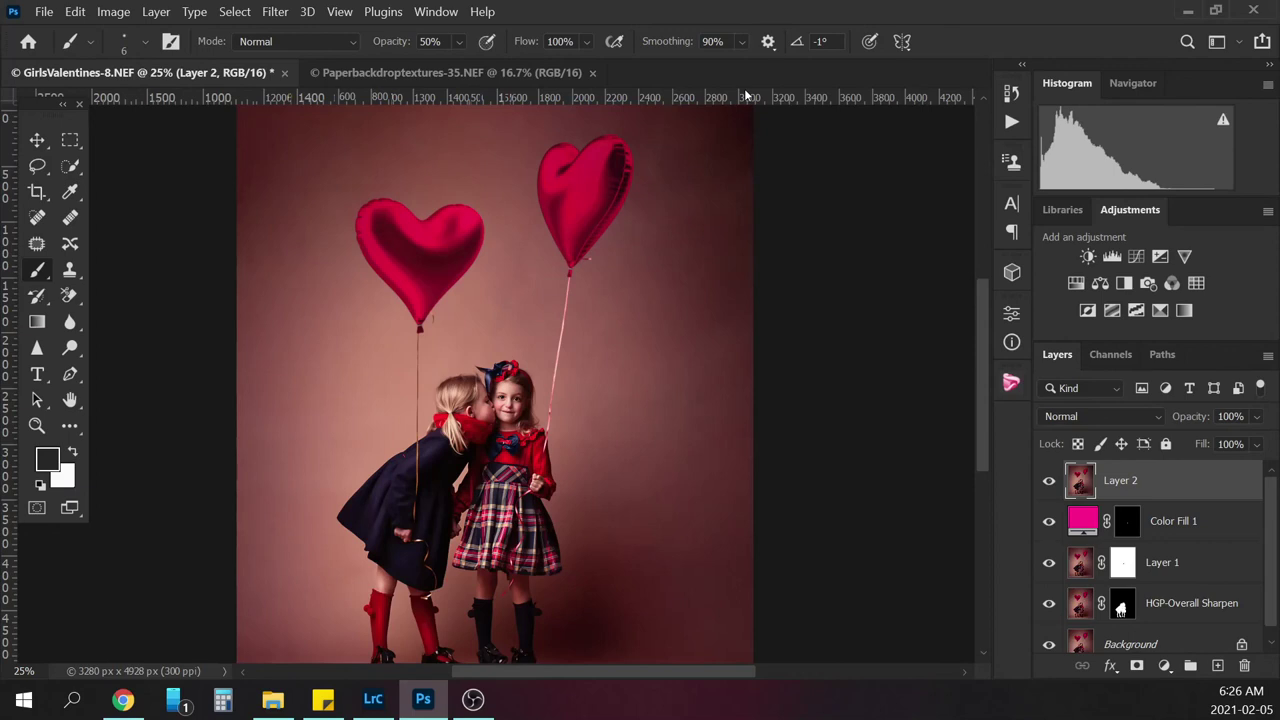
{"action": "key", "text": "ctrl+minus"}
{"action": "scroll", "coordinate": [1237, 614], "scroll_direction": "down", "scroll_amount": 1}
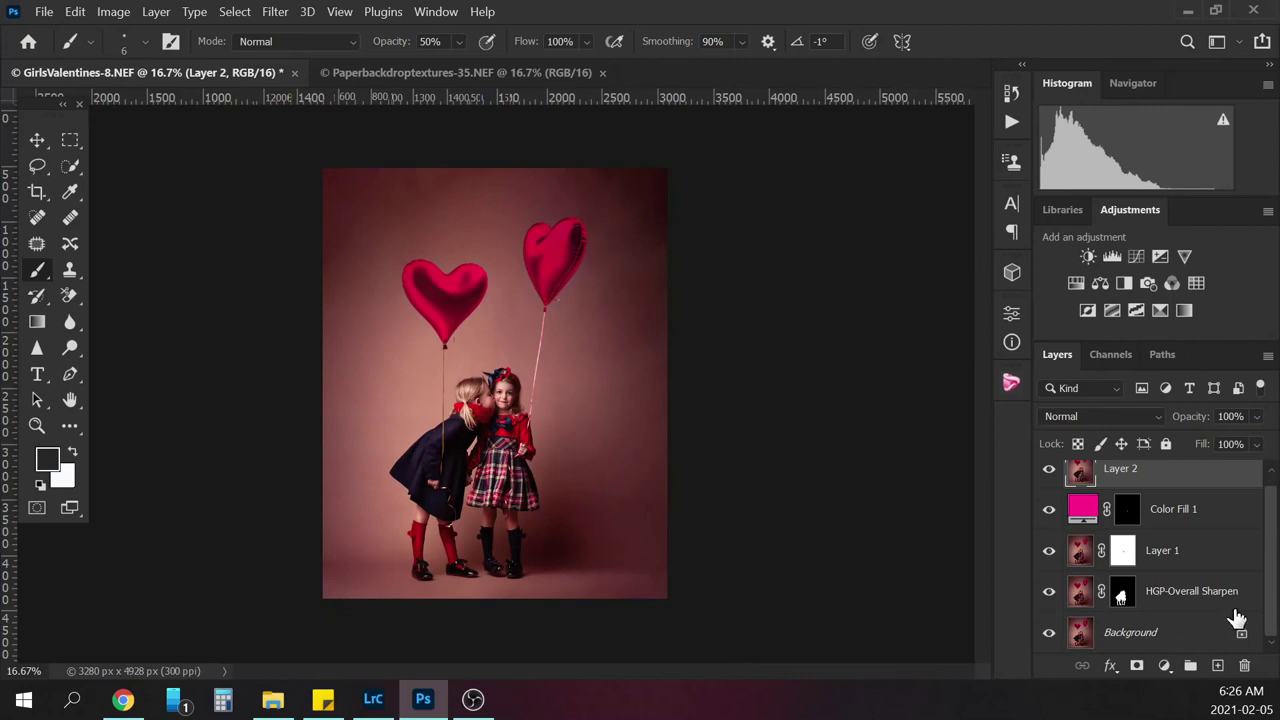
{"action": "left_click", "coordinate": [1132, 631]}
{"action": "right_click", "coordinate": [1141, 632]}
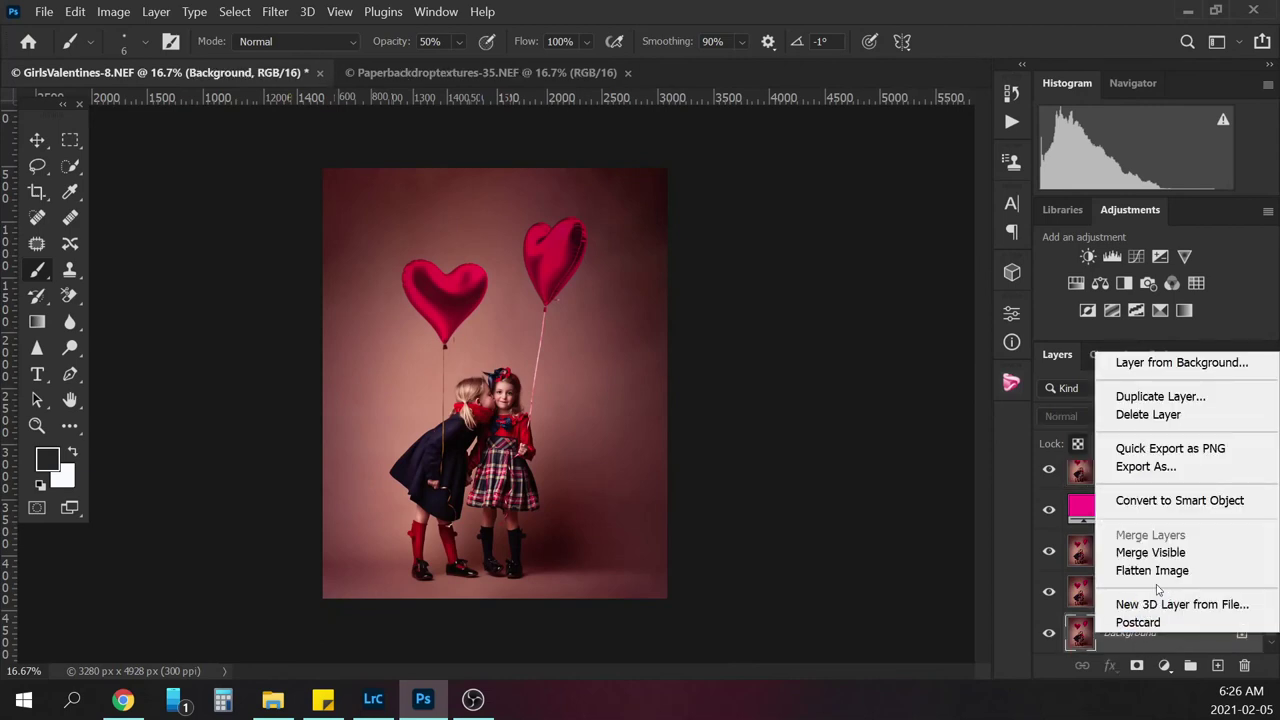
{"action": "left_click", "coordinate": [1150, 569]}
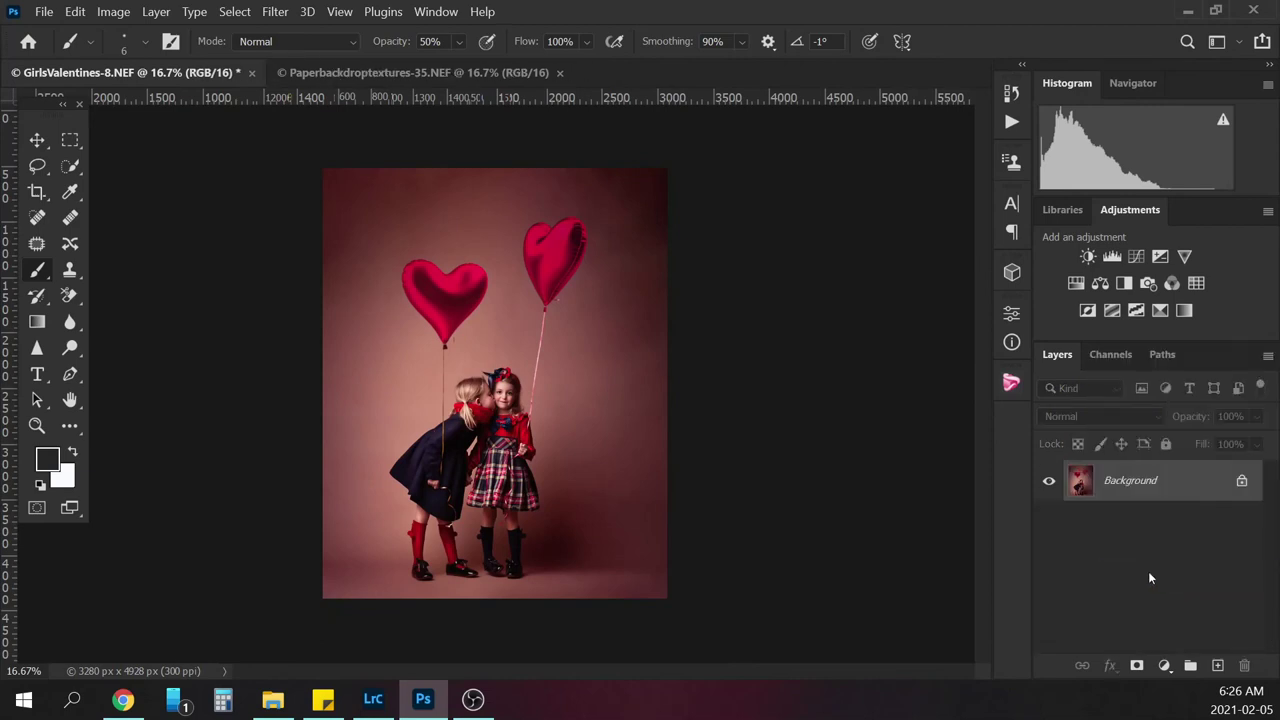